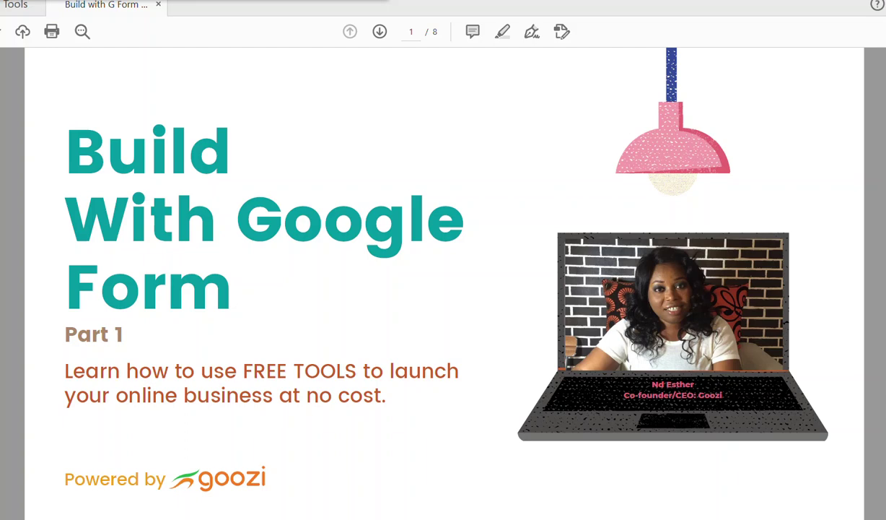
# Step: Page through Start With Why and What You Can Build to page 4, listing Surveys and Quizes
pyautogui.click(380, 31)
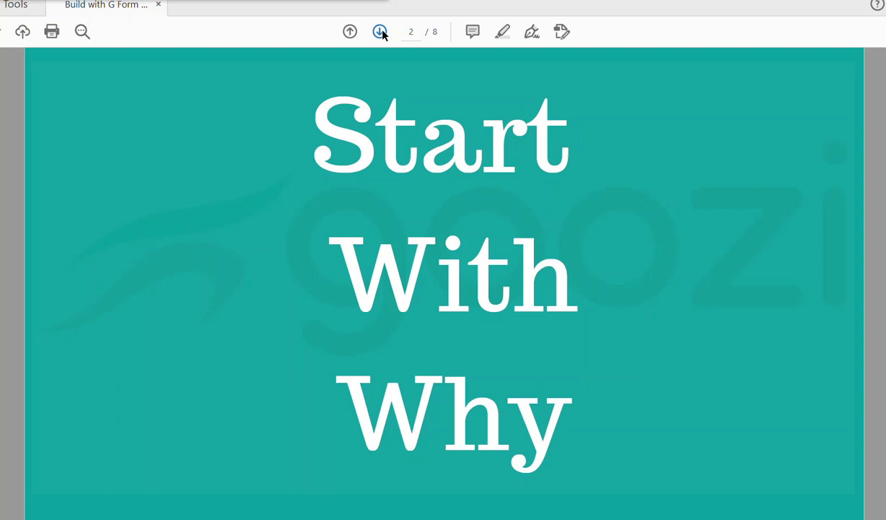
pyautogui.click(380, 32)
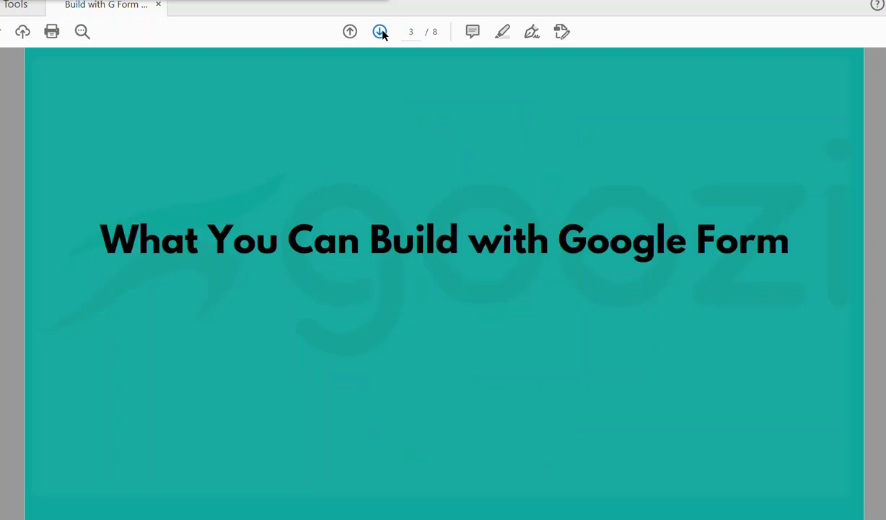
pyautogui.click(380, 32)
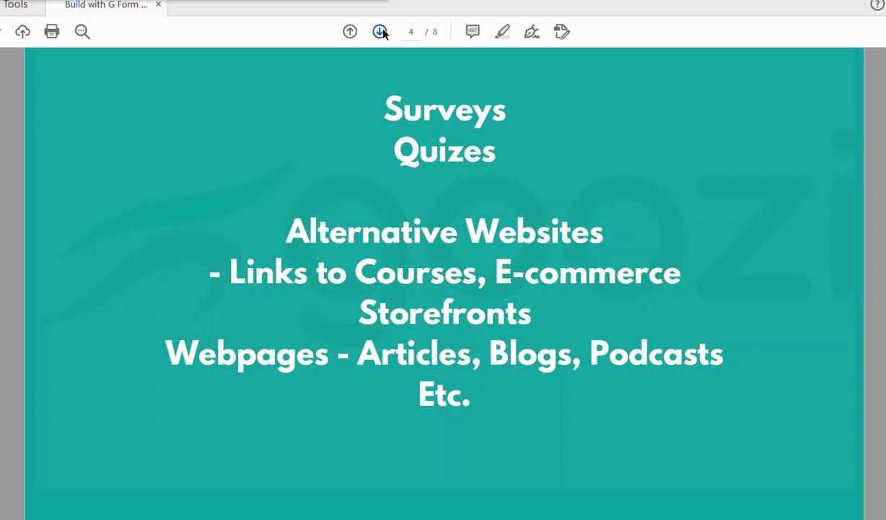
# Step: Advance past How to Build with Google Form to page 6, the Sections 1–5 contents
pyautogui.click(381, 32)
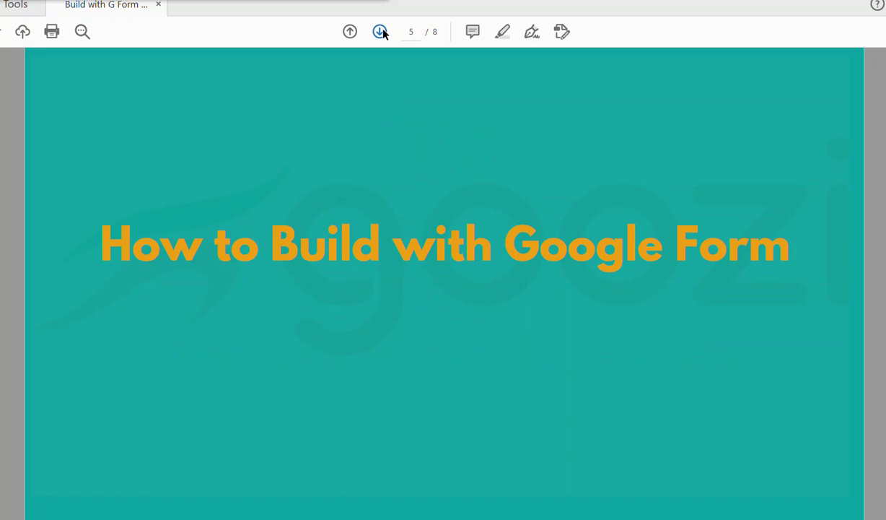
pyautogui.click(381, 32)
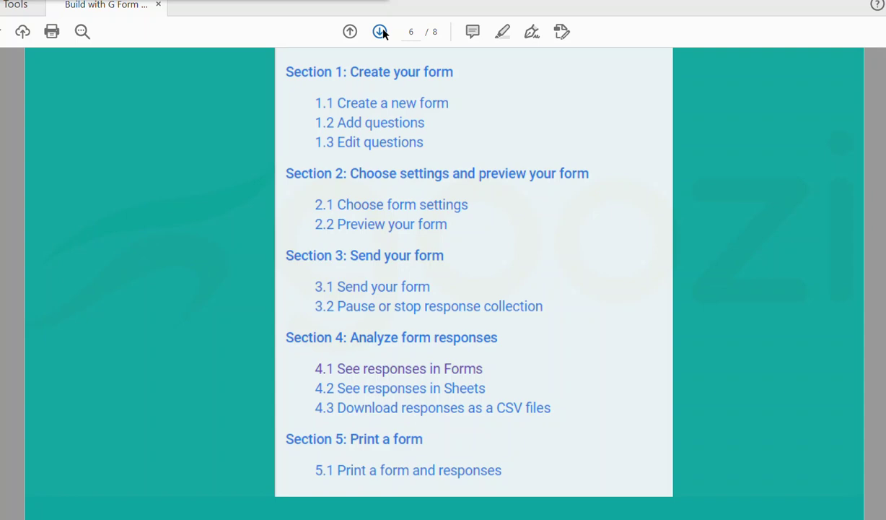
# Step: Advance to page 7 of 8, the Using Add-ons slide featuring Formfacade, Neartail and WhatsTarget
pyautogui.click(381, 31)
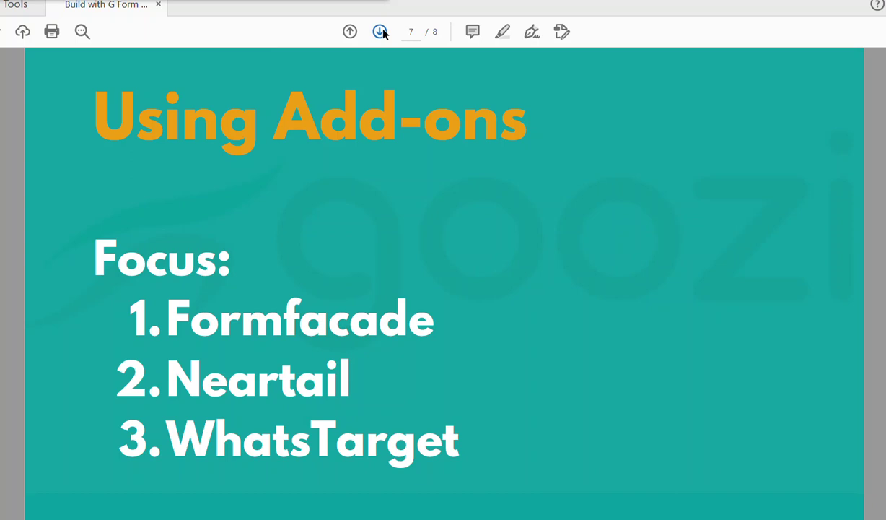
pyautogui.moveTo(406, 498)
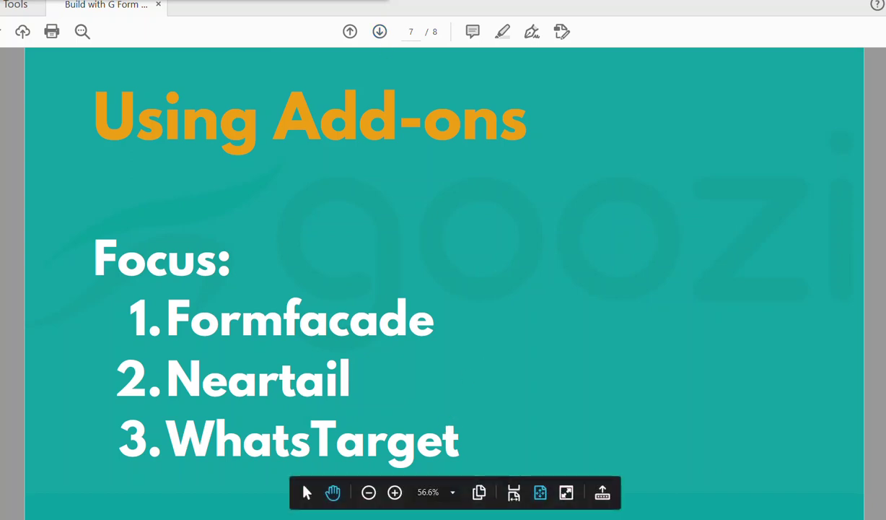
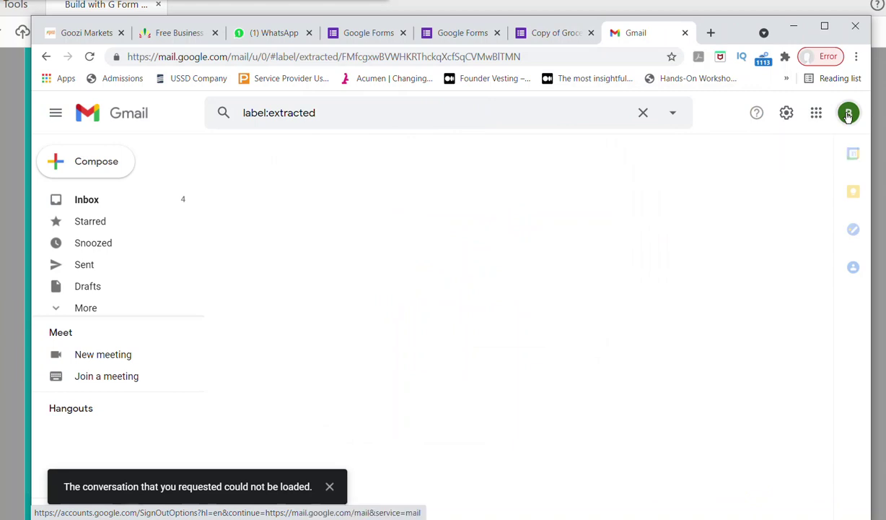
# Step: Launch Google Forms in a new tab from Gmail's Google apps grid
pyautogui.click(849, 114)
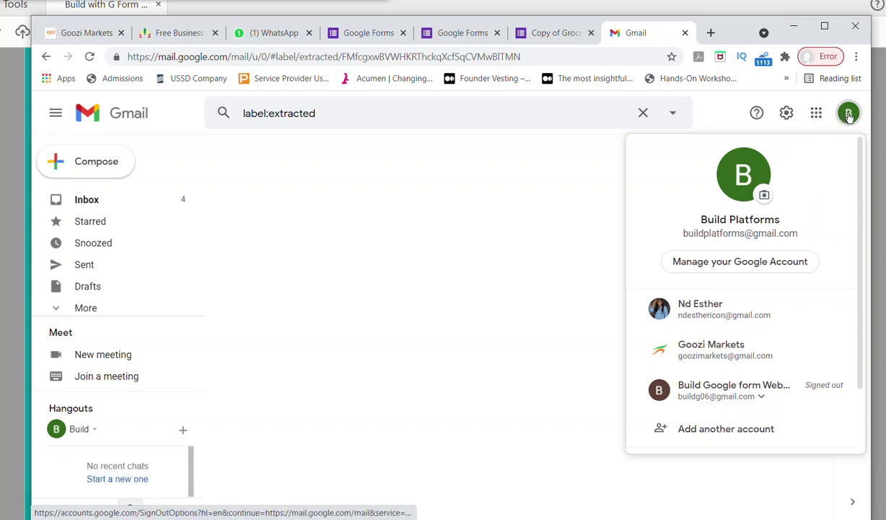
pyautogui.click(816, 114)
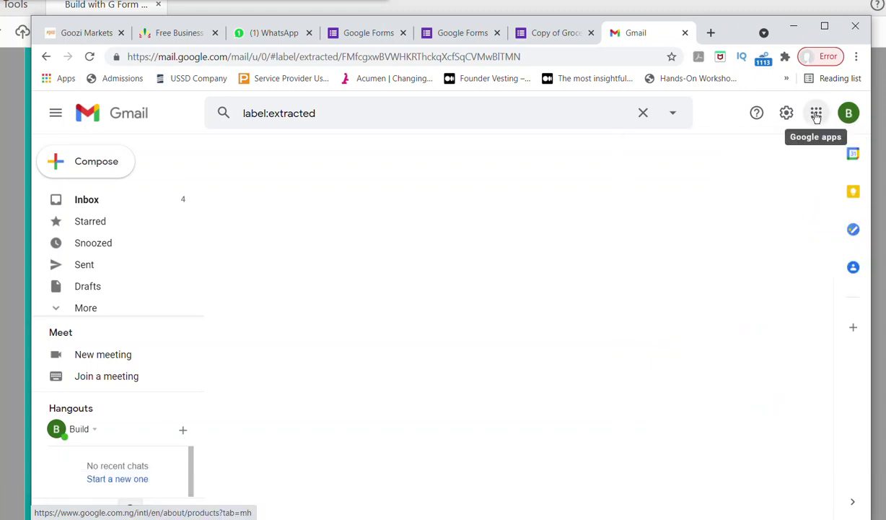
pyautogui.scroll(-7, 777, 291)
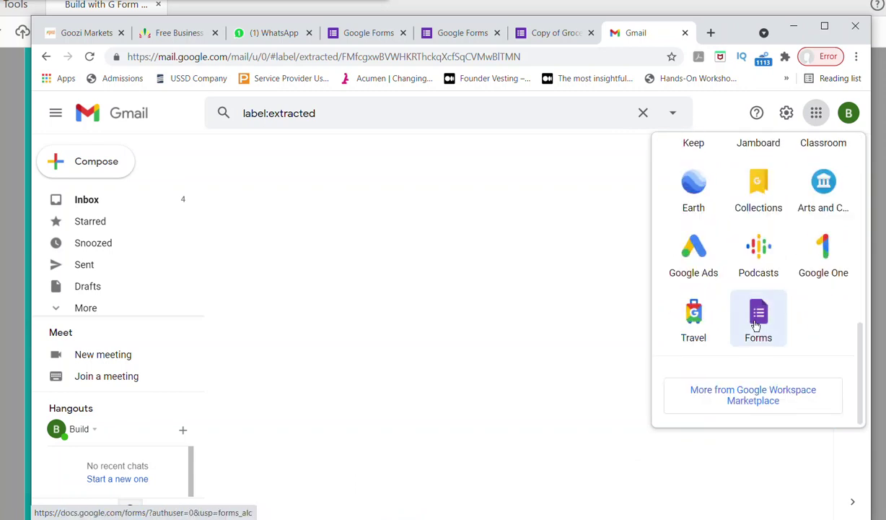
pyautogui.click(758, 312)
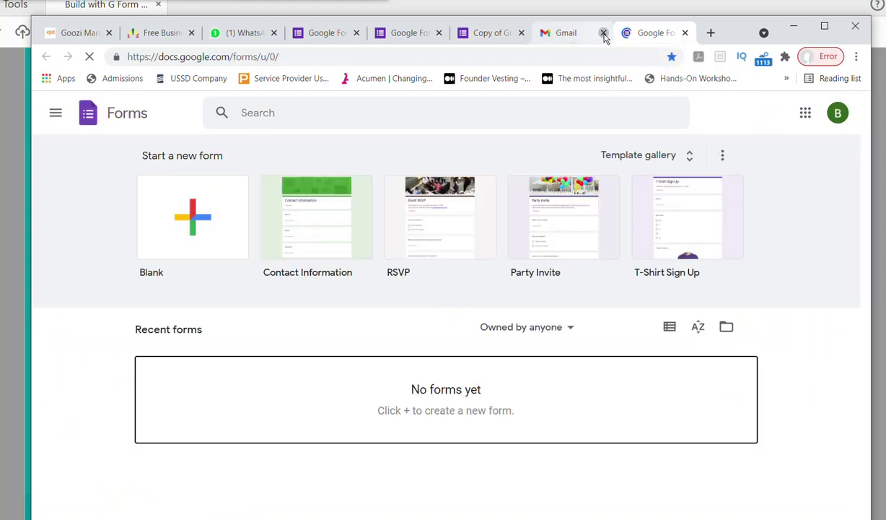
# Step: Close the Gmail and duplicate Forms tabs, keeping the Copy of Grocery order form #2 editor
pyautogui.click(604, 33)
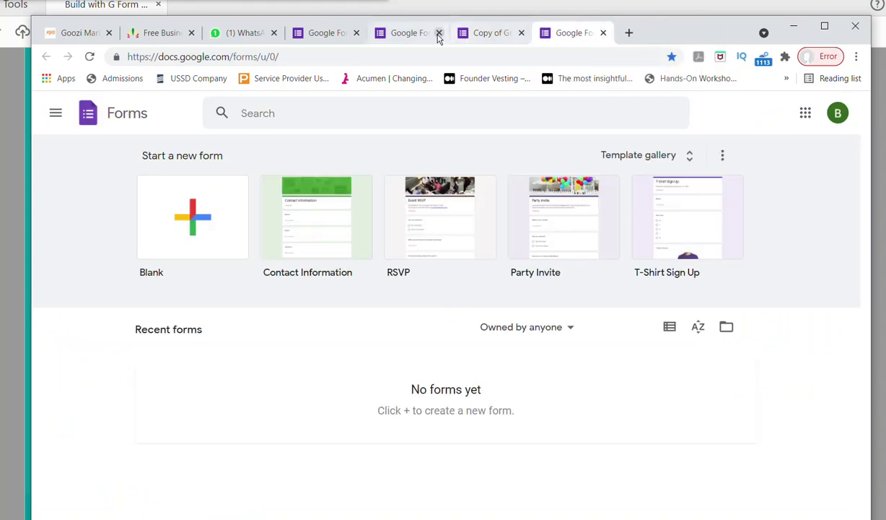
pyautogui.click(413, 33)
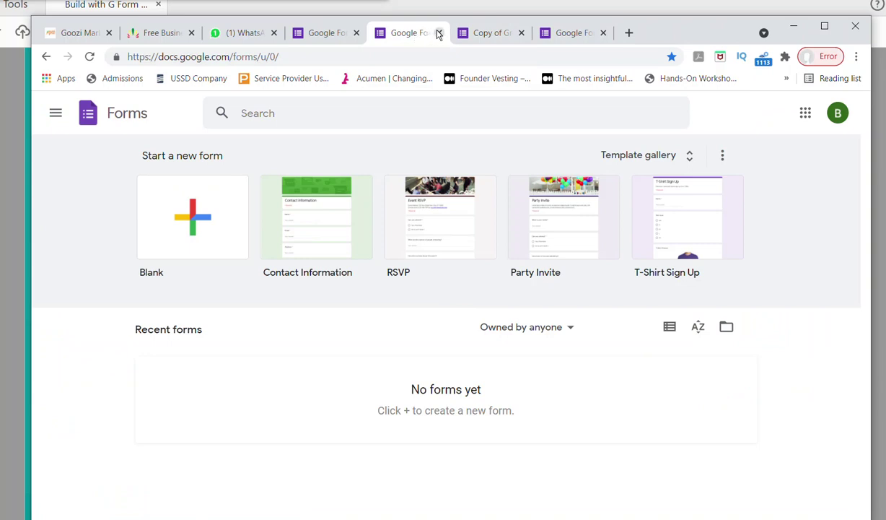
pyautogui.click(438, 33)
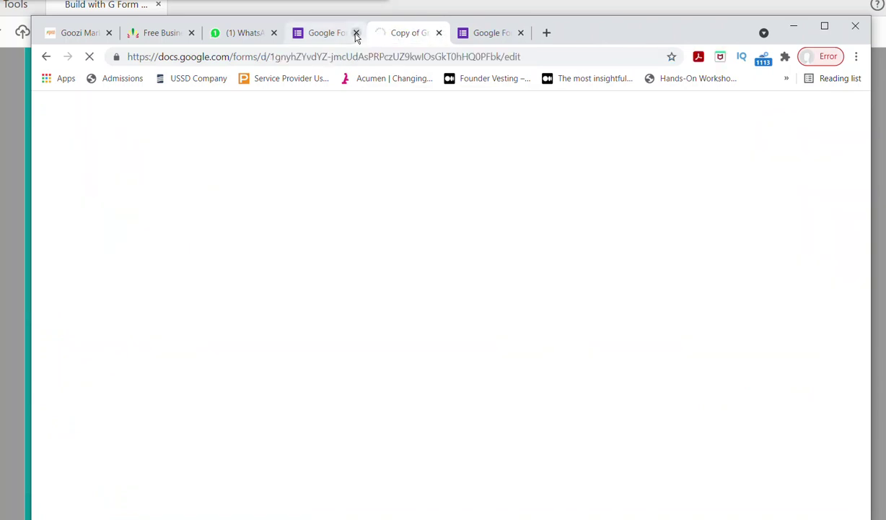
pyautogui.click(333, 37)
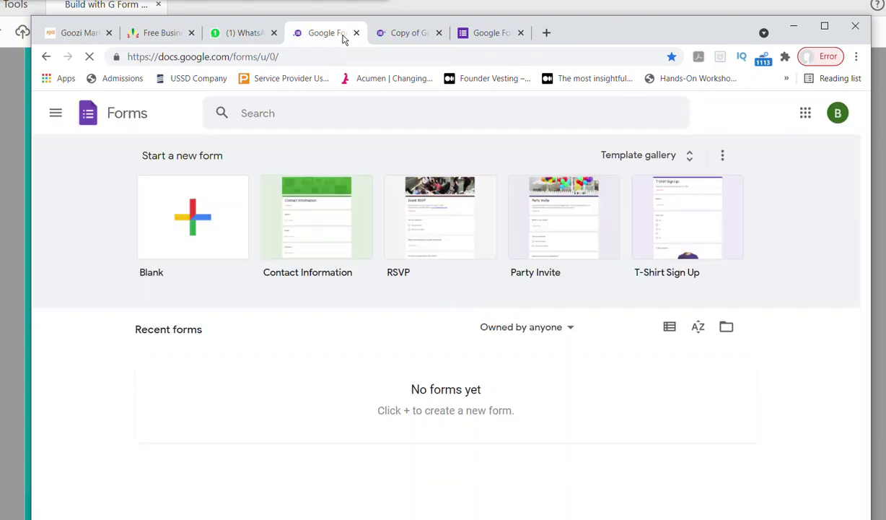
pyautogui.click(355, 33)
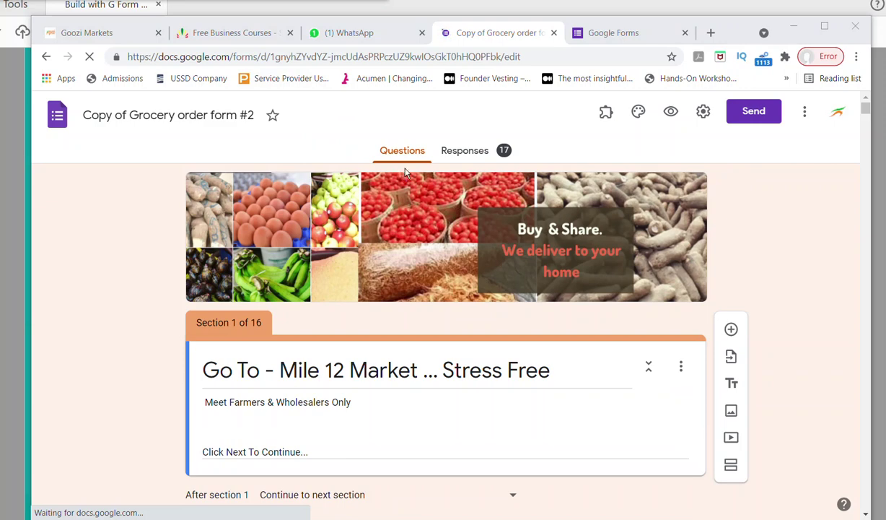
pyautogui.scroll(-10, 356, 296)
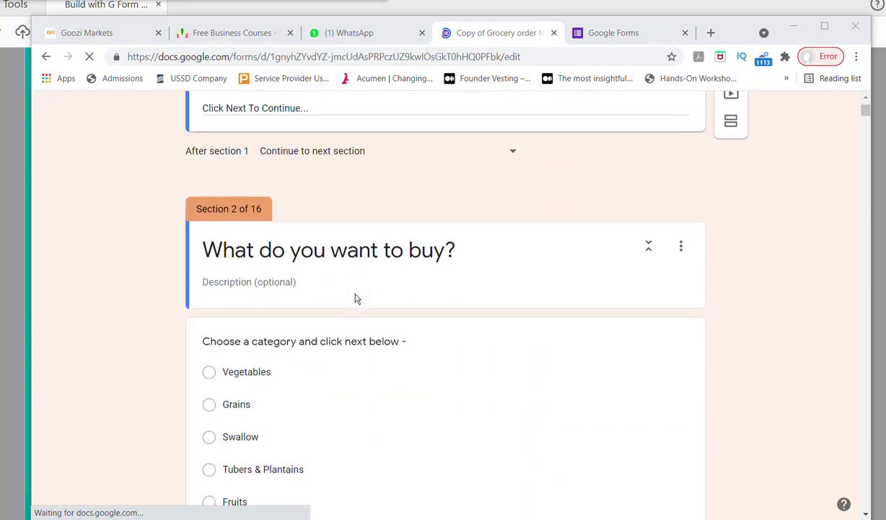
pyautogui.scroll(10, 355, 298)
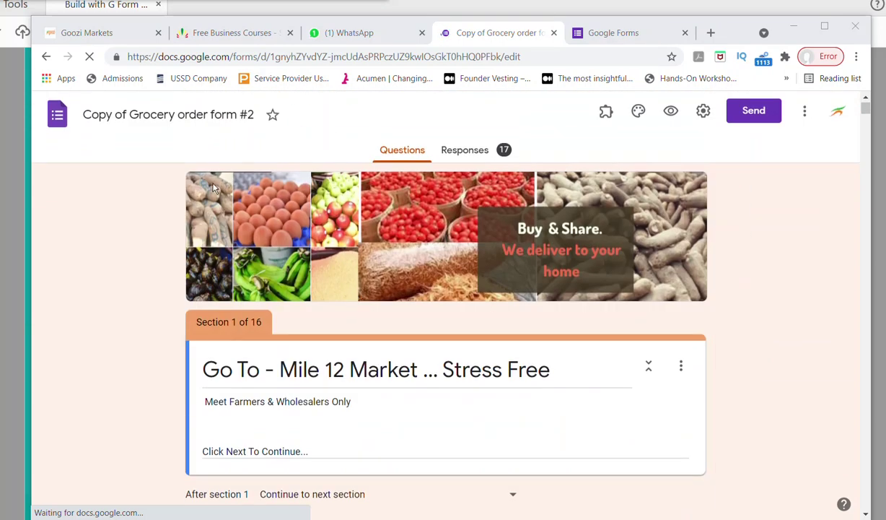
# Step: Preview the Goozi Markets form's 'What do you want to buy?' section
pyautogui.click(107, 34)
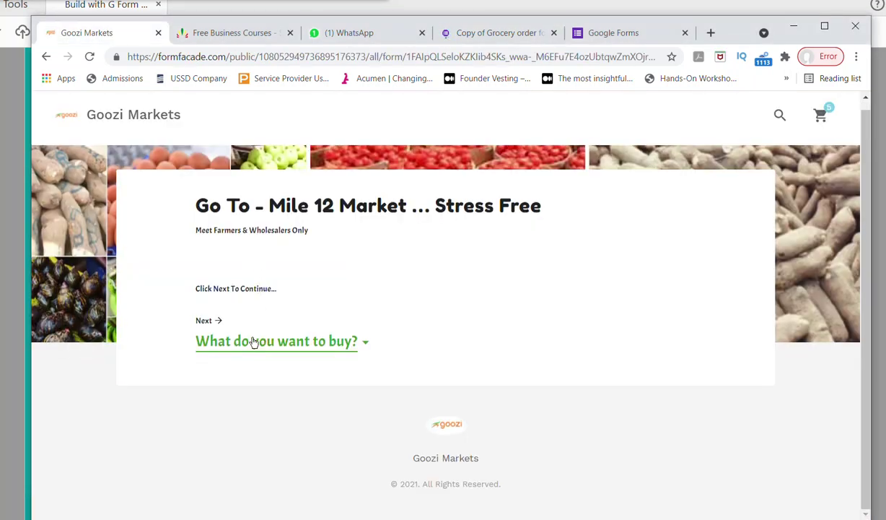
pyautogui.click(245, 346)
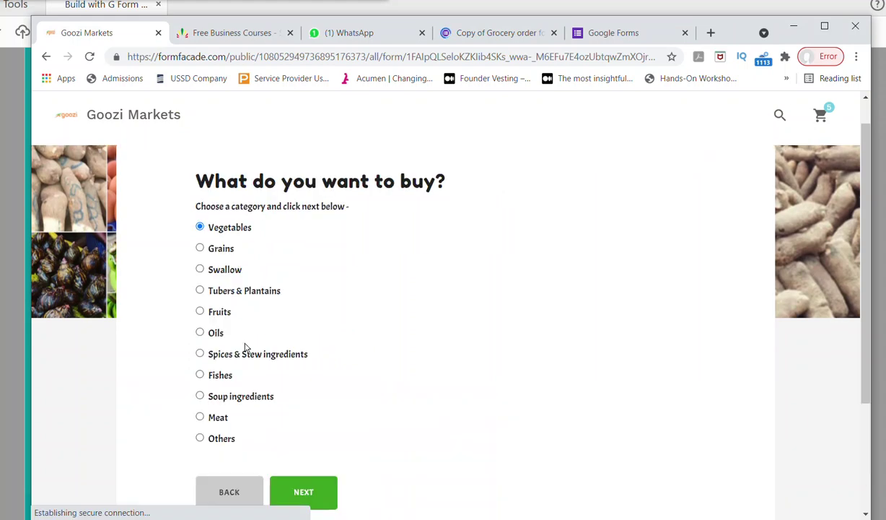
pyautogui.scroll(-3, 245, 346)
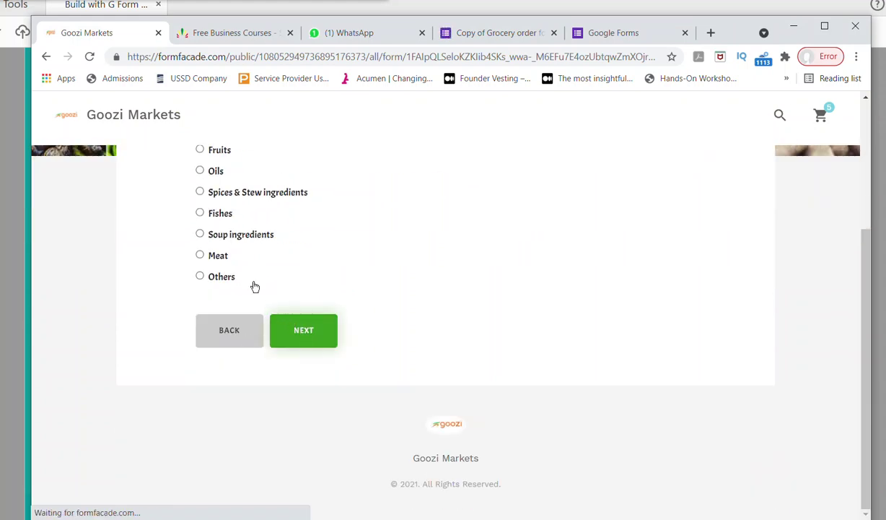
pyautogui.scroll(2, 223, 243)
pyautogui.scroll(-10, 252, 296)
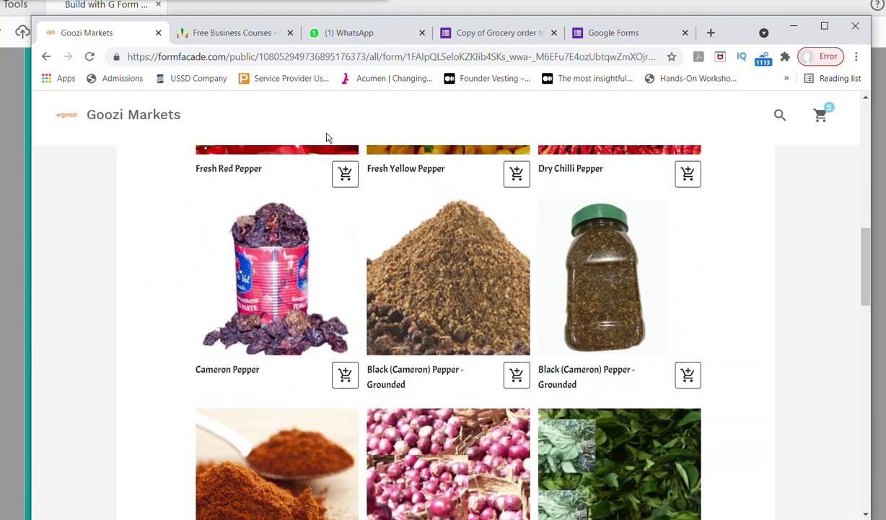
# Step: Glance at the grocery order editor, then move to the Free Business Courses tab
pyautogui.click(510, 34)
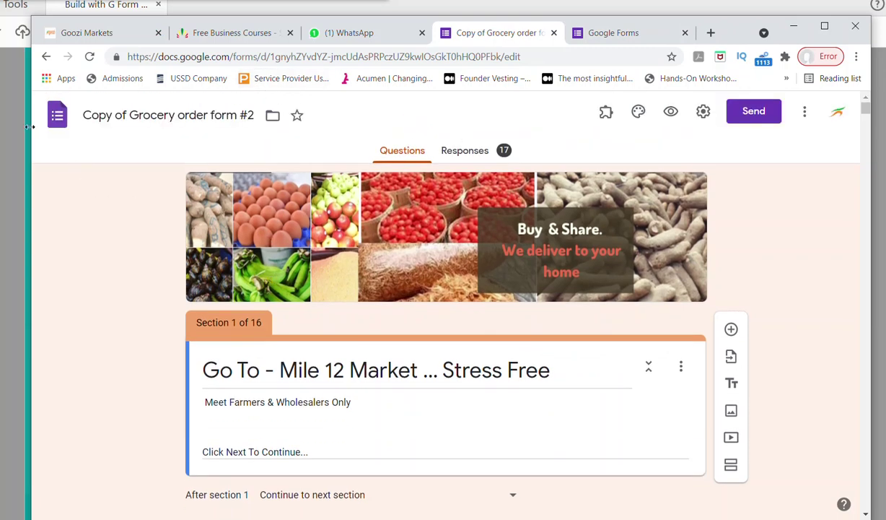
pyautogui.click(70, 34)
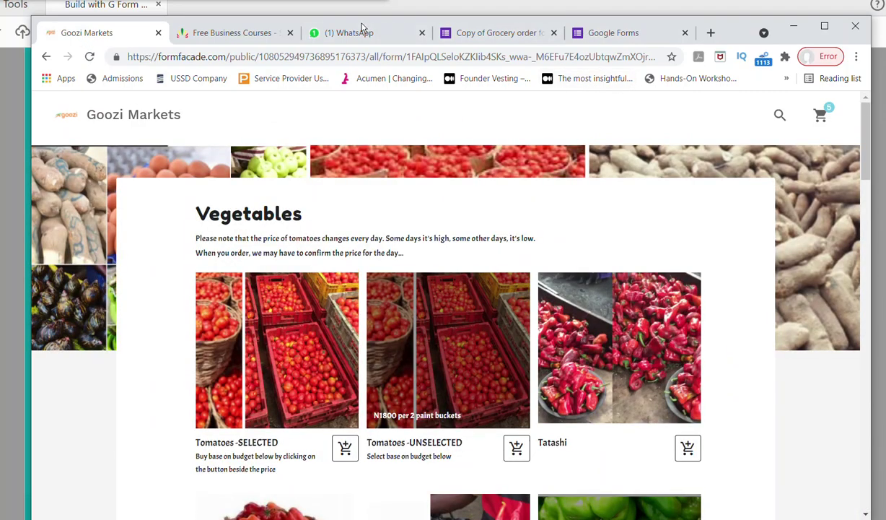
pyautogui.click(213, 35)
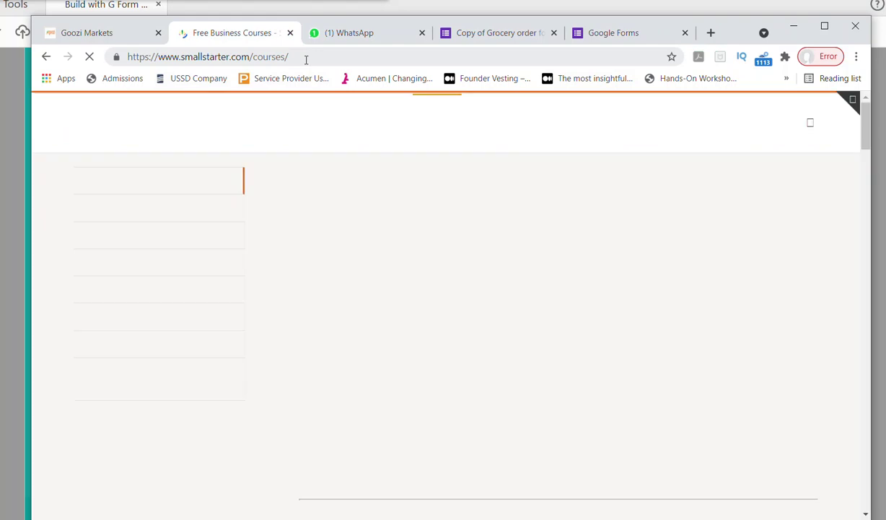
# Step: Trim the address to smallstarter.com, load it and open the Start Here page
pyautogui.click(306, 60)
pyautogui.click(306, 60)
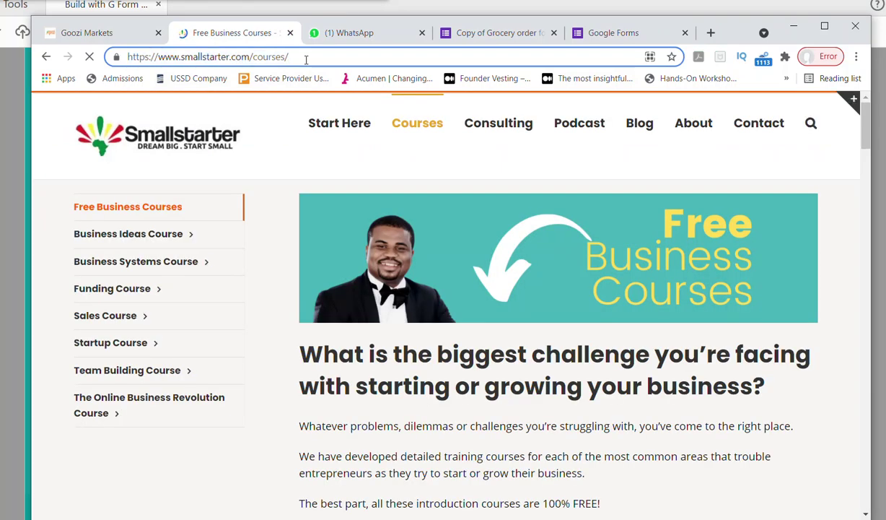
pyautogui.press('BackSpace')
pyautogui.press('BackSpace')
pyautogui.press('BackSpace')
pyautogui.press('BackSpace')
pyautogui.press('BackSpace')
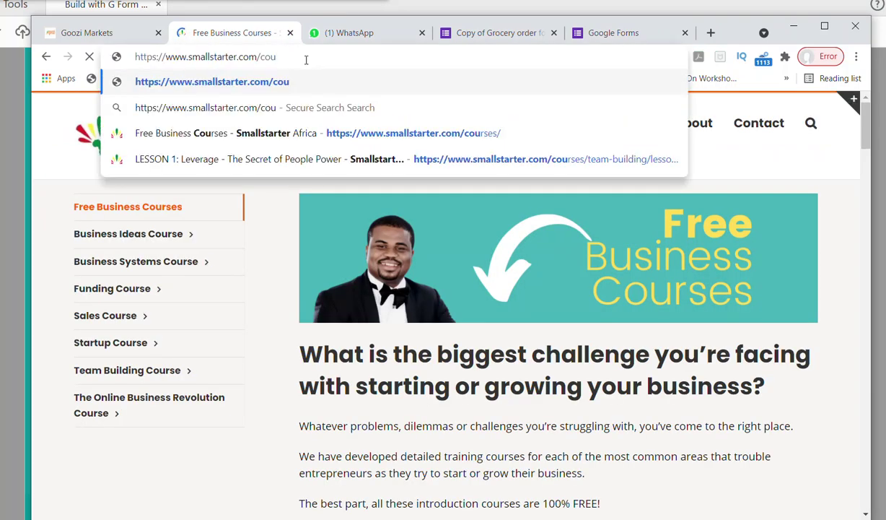
pyautogui.press('BackSpace')
pyautogui.press('BackSpace')
pyautogui.press('BackSpace')
pyautogui.press('BackSpace')
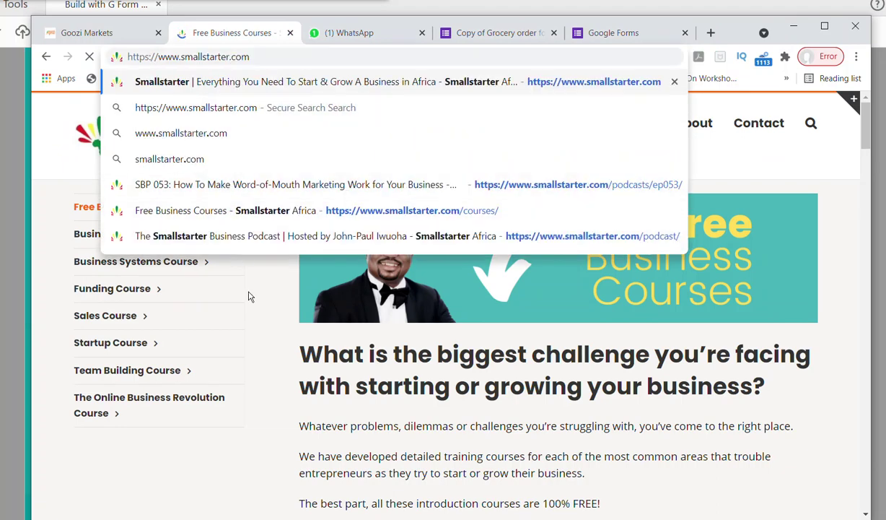
pyautogui.press('Return')
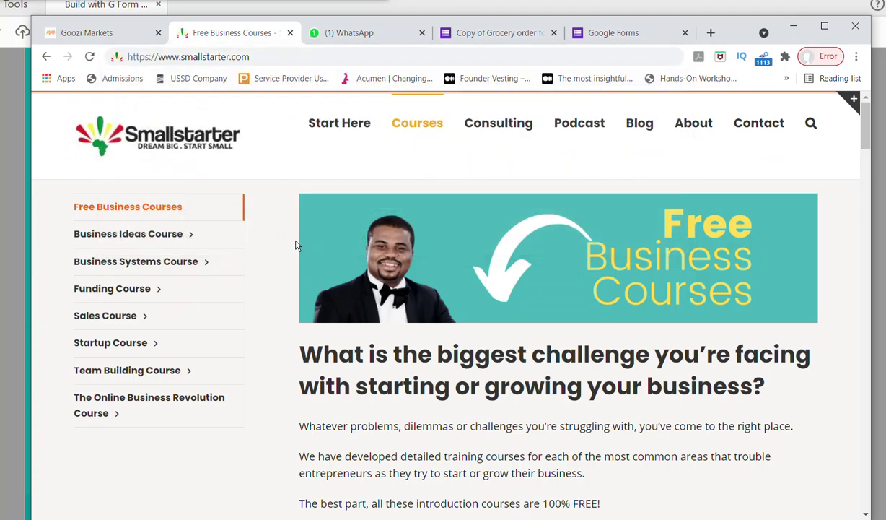
pyautogui.click(332, 117)
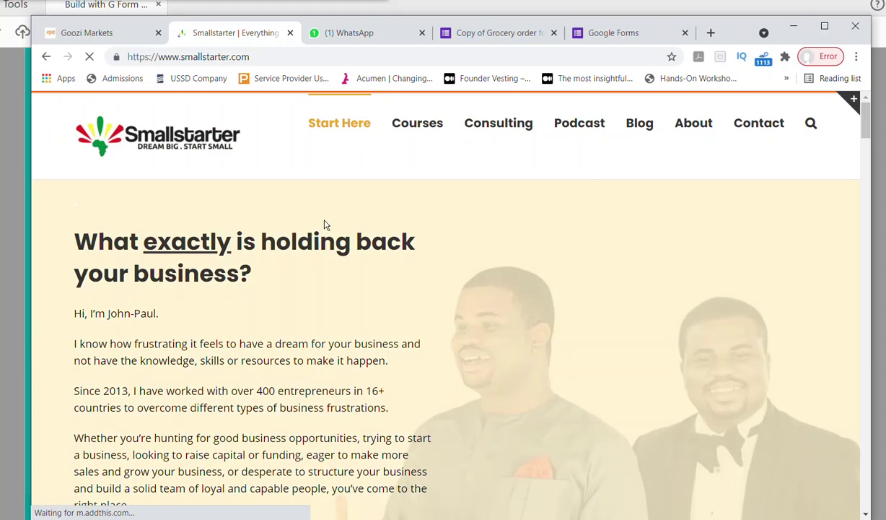
# Step: Scroll through the Start Here page, then return to the Copy of Grocery order form #2 editor
pyautogui.scroll(-10, 324, 224)
pyautogui.scroll(-2, 325, 238)
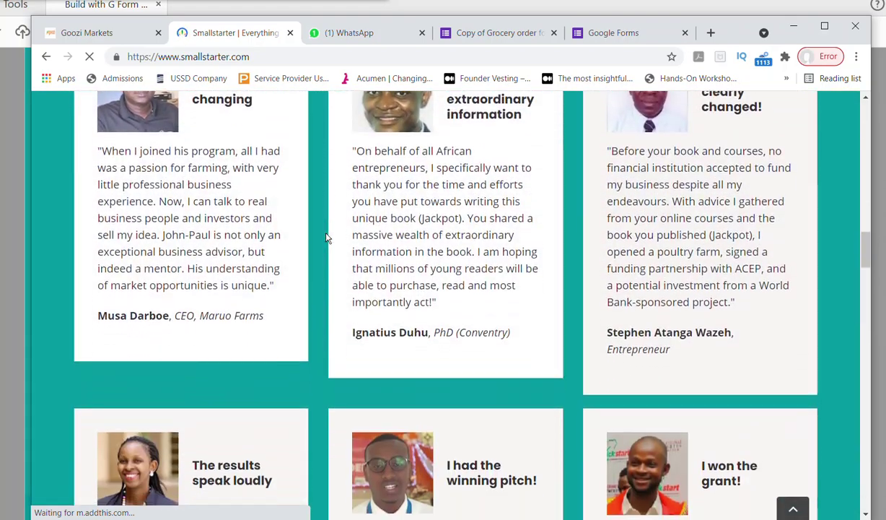
pyautogui.scroll(10, 326, 238)
pyautogui.scroll(5, 325, 238)
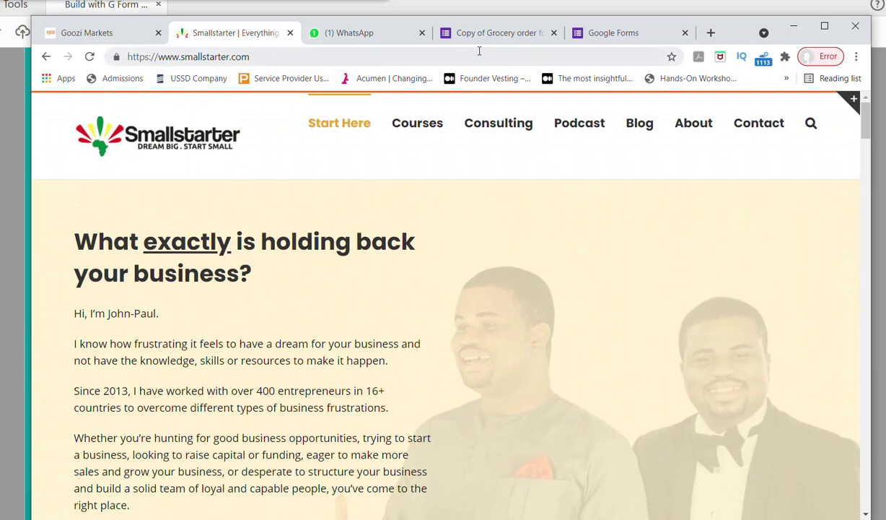
pyautogui.click(498, 34)
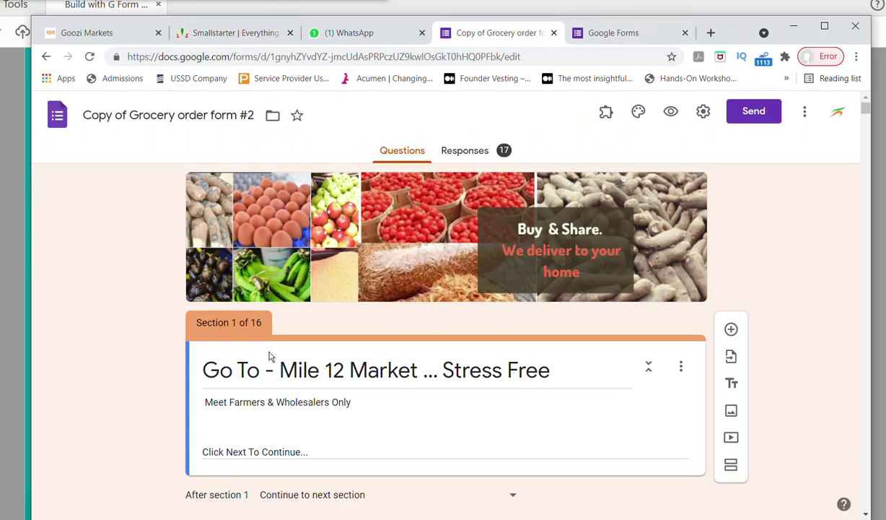
# Step: Create a new Blank form from the Google Forms home page
pyautogui.scroll(-20, 270, 356)
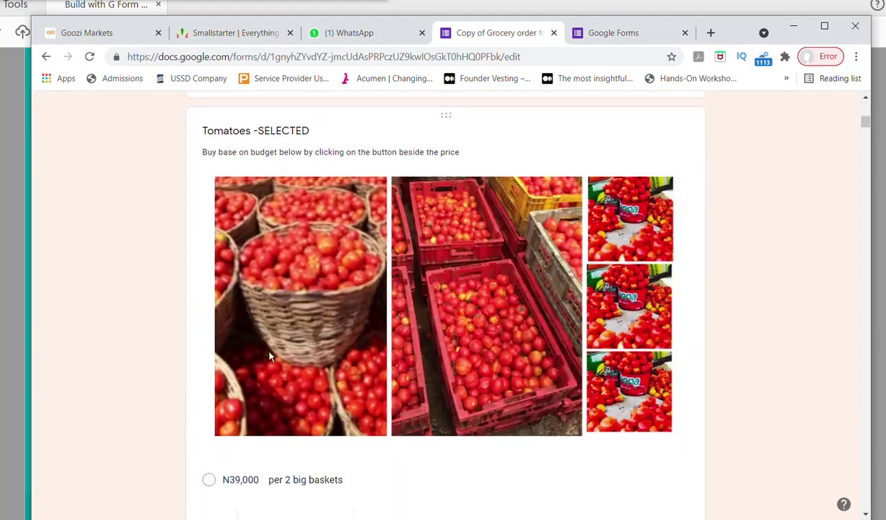
pyautogui.scroll(-20, 270, 356)
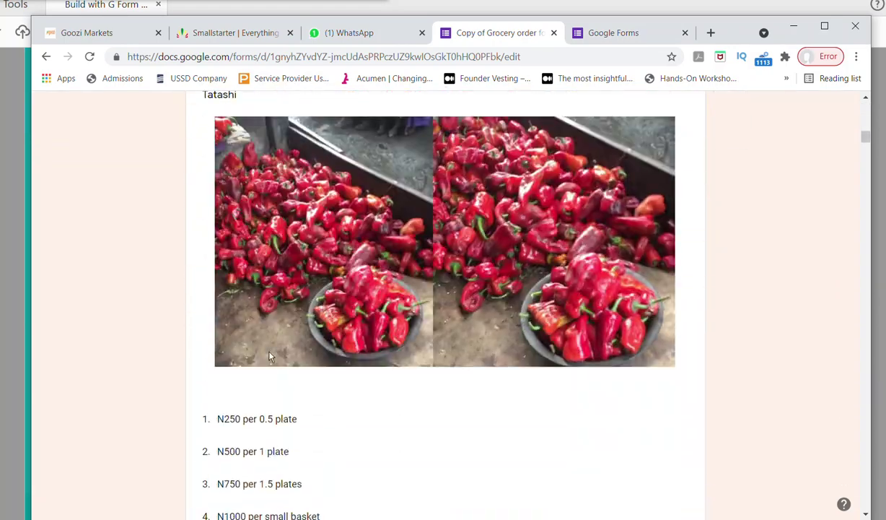
pyautogui.scroll(-20, 270, 355)
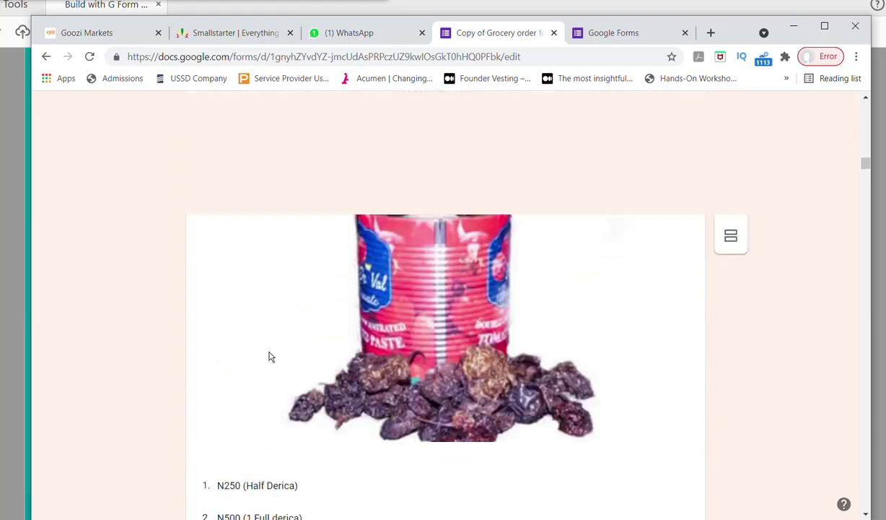
pyautogui.scroll(20, 270, 355)
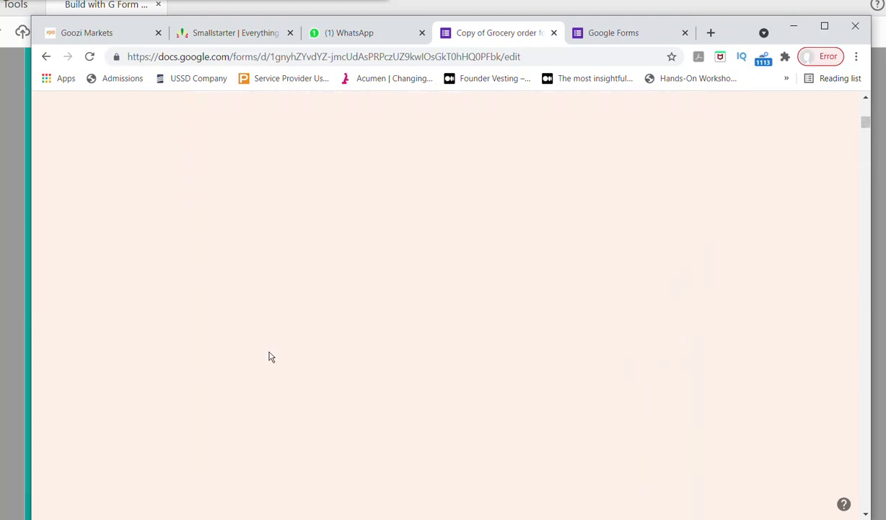
pyautogui.scroll(15, 270, 356)
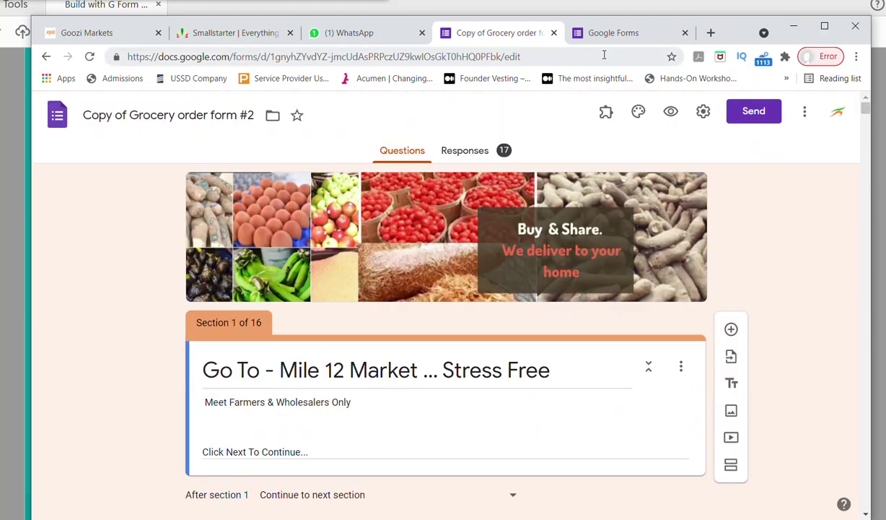
pyautogui.click(609, 34)
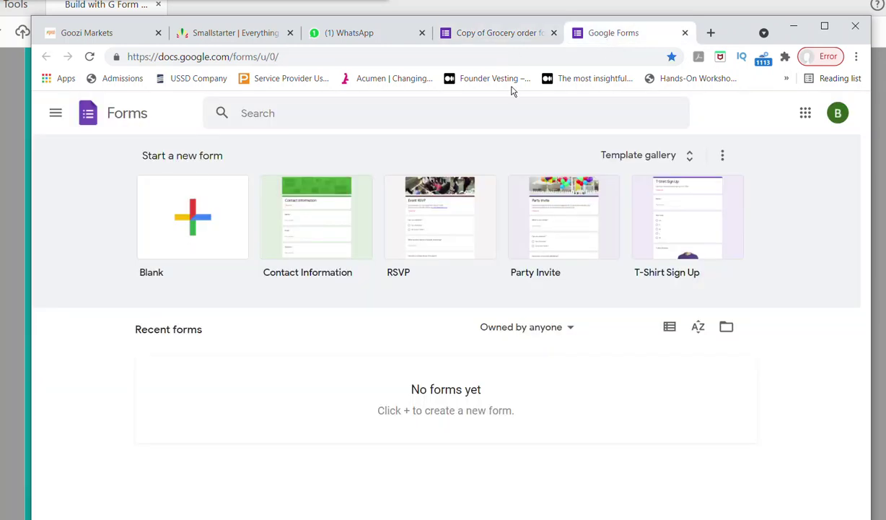
pyautogui.click(210, 201)
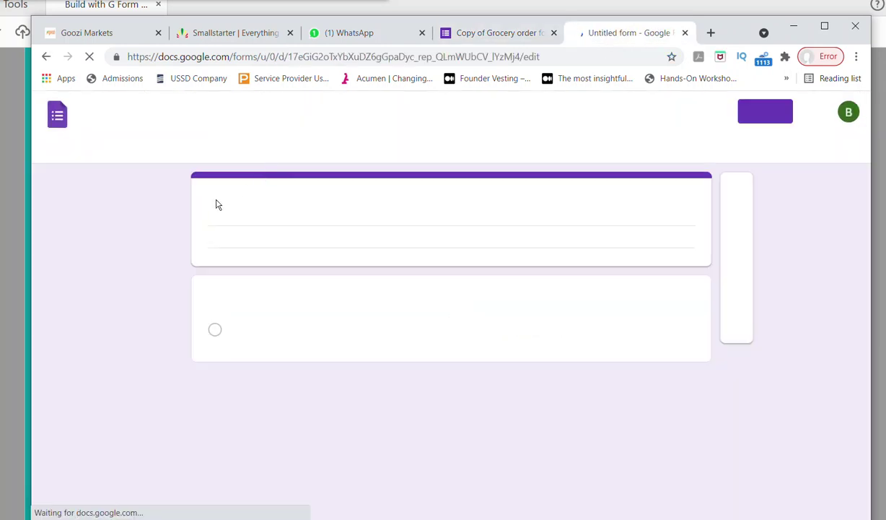
# Step: Paste the grocery form's section title as the new form's title and name the file 'Build With Nd'
pyautogui.click(488, 34)
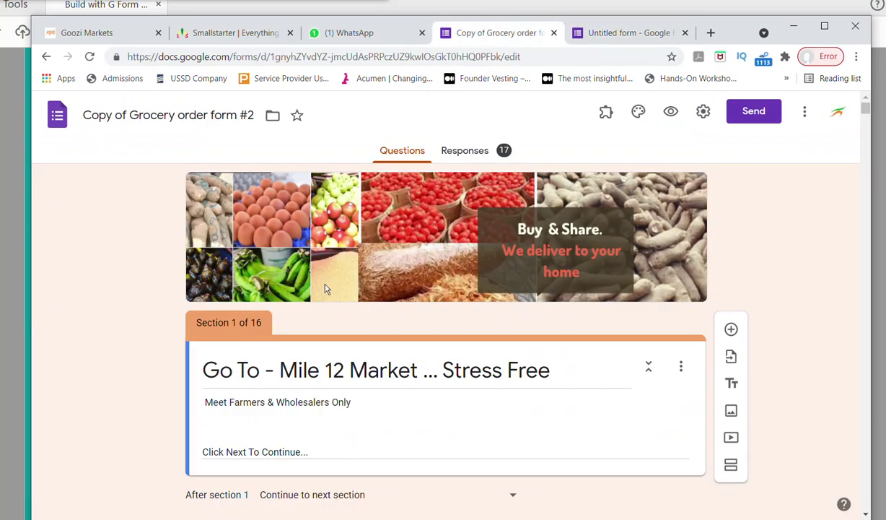
pyautogui.tripleClick(257, 370)
pyautogui.hotkey('ctrl', 'c')
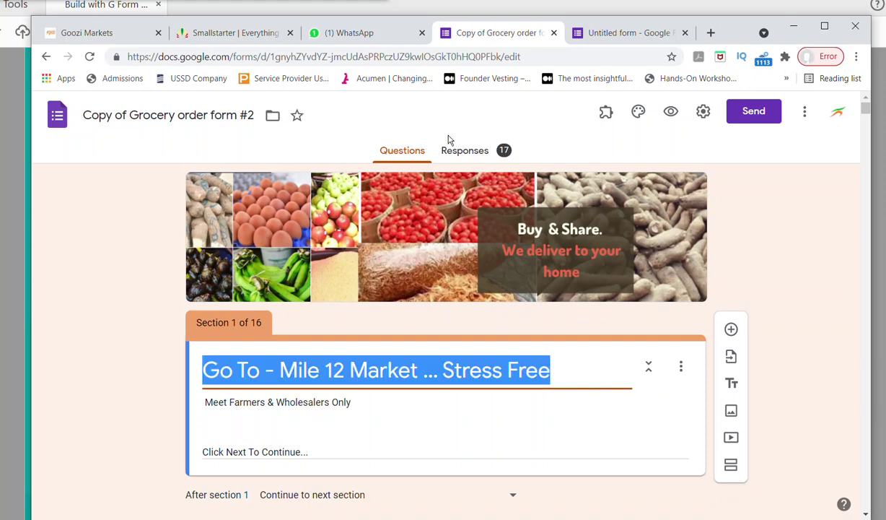
pyautogui.click(619, 36)
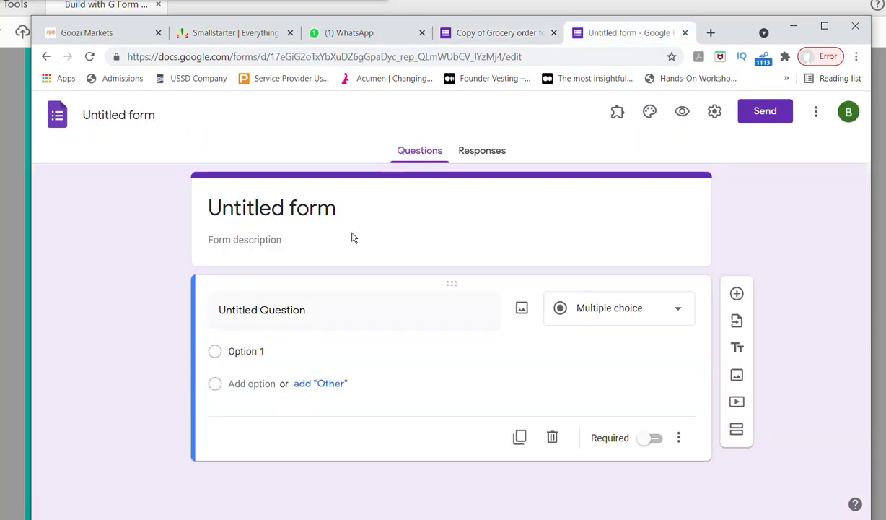
pyautogui.tripleClick(329, 220)
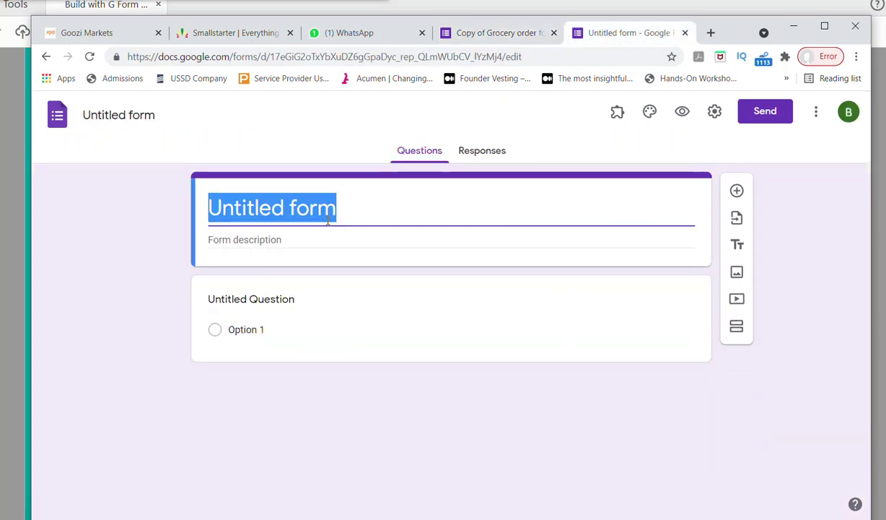
pyautogui.hotkey('ctrl', 'v')
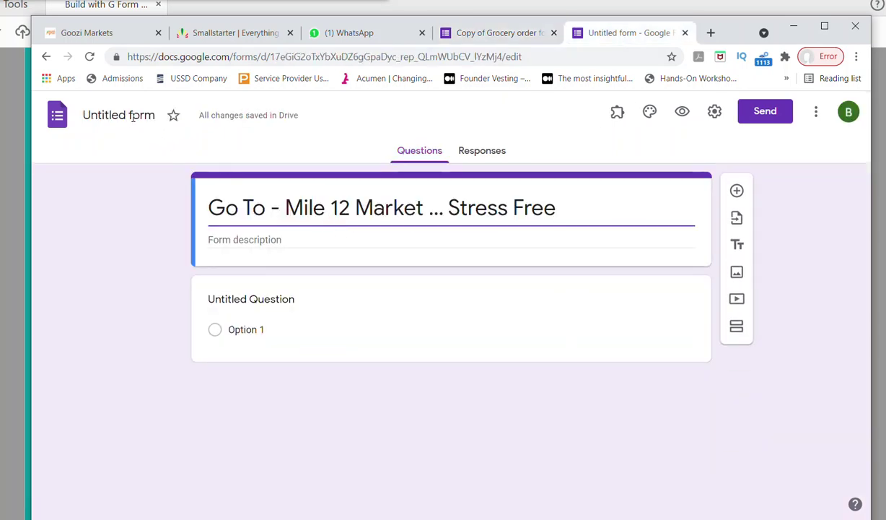
pyautogui.click(132, 116)
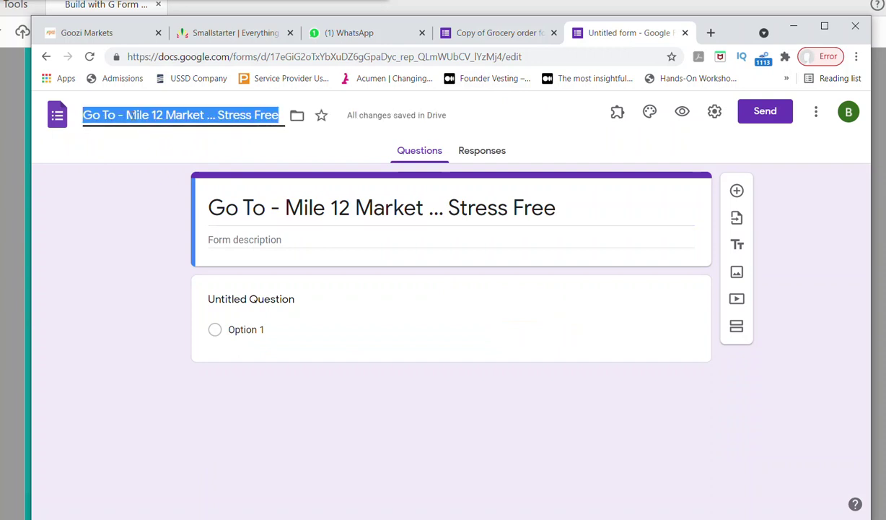
pyautogui.write('B')
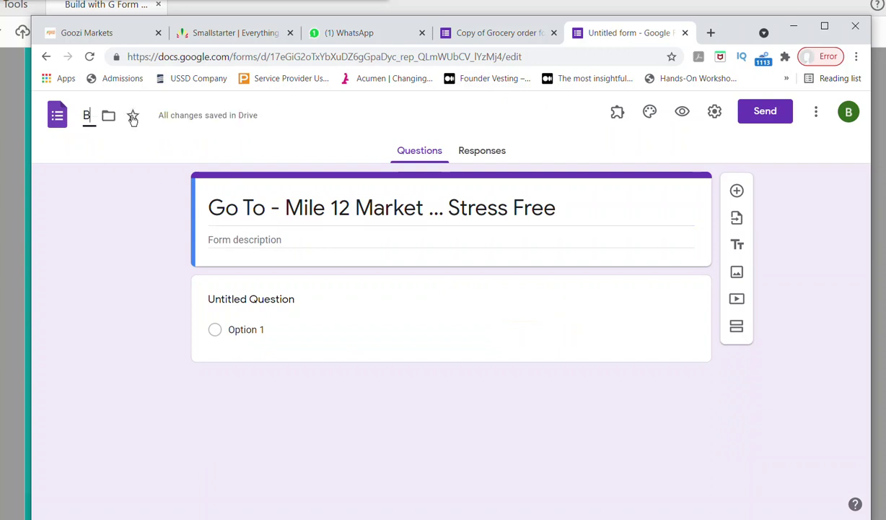
pyautogui.write('uild')
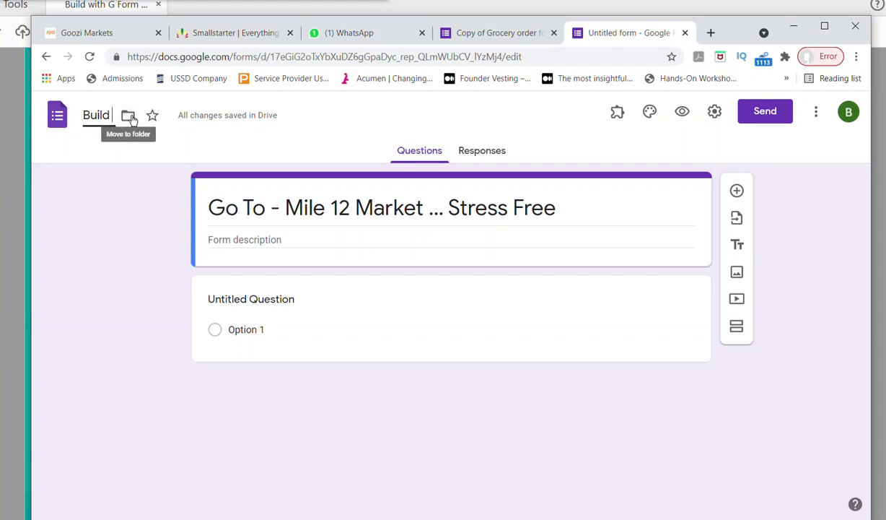
pyautogui.write(' With Nd')
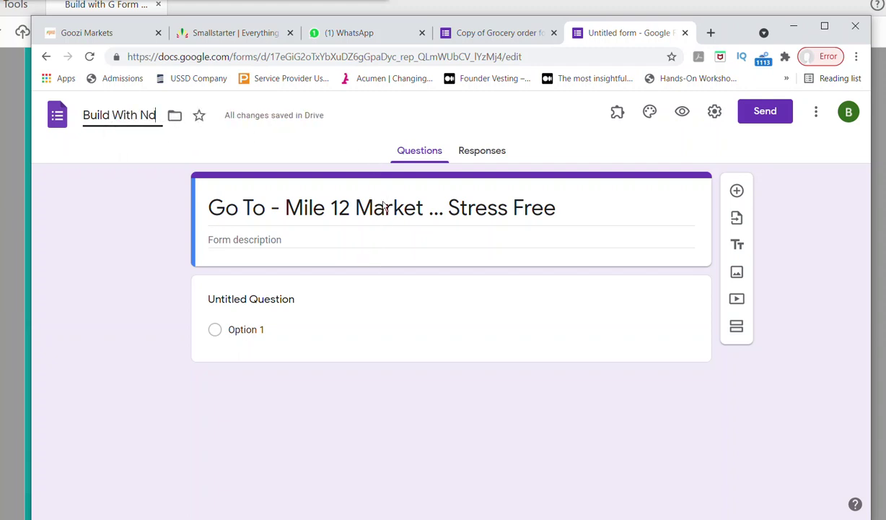
# Step: Copy the grocery form's first-section description into the Build With Nd form description
pyautogui.click(504, 33)
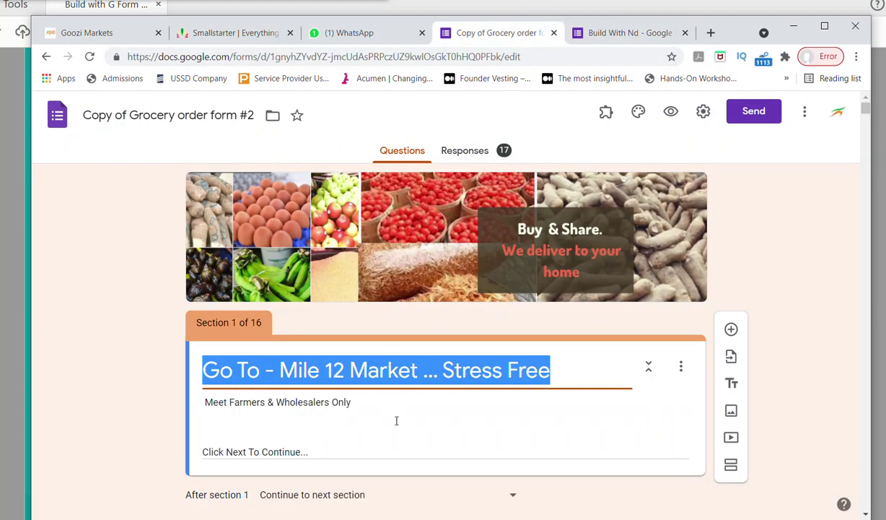
pyautogui.click(269, 406)
pyautogui.hotkey('ctrl', 'a')
pyautogui.hotkey('ctrl', 'c')
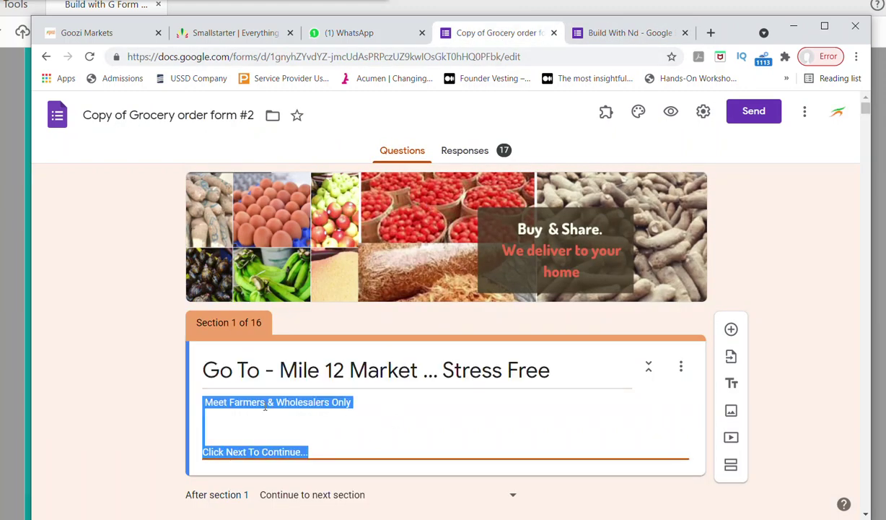
pyautogui.click(625, 33)
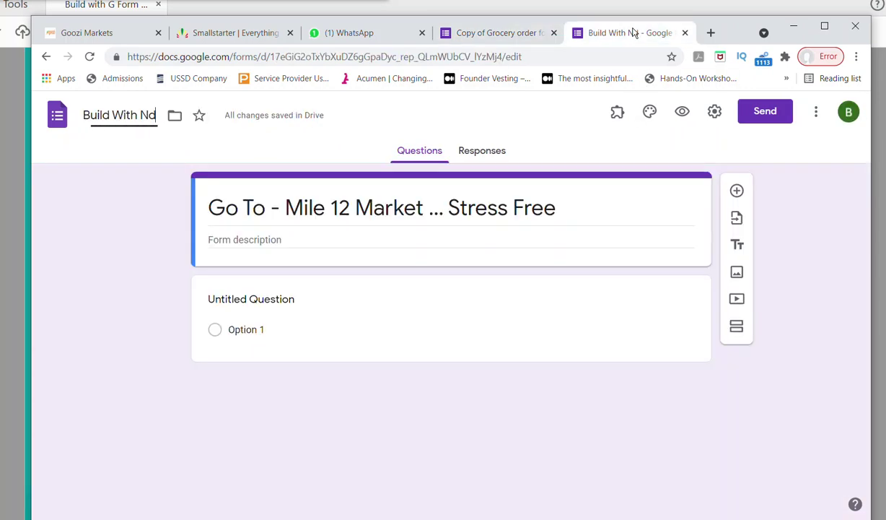
pyautogui.click(274, 240)
pyautogui.hotkey('ctrl', 'v')
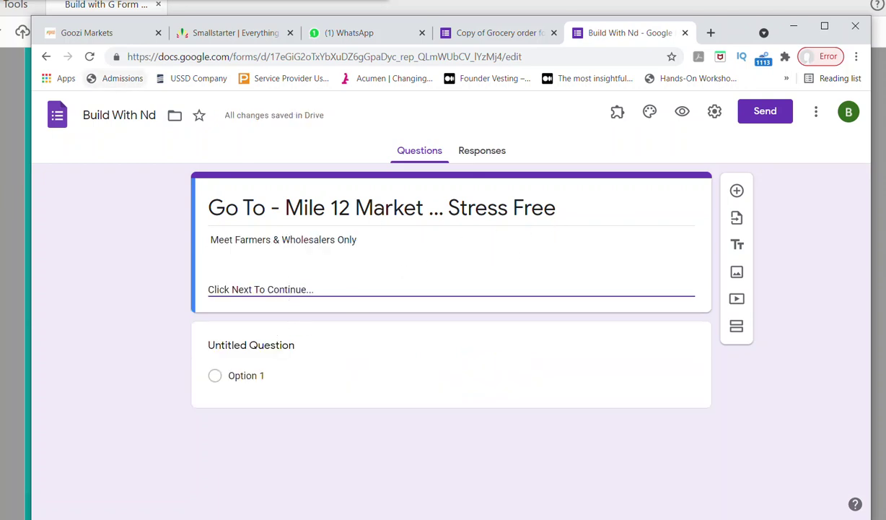
pyautogui.click(468, 34)
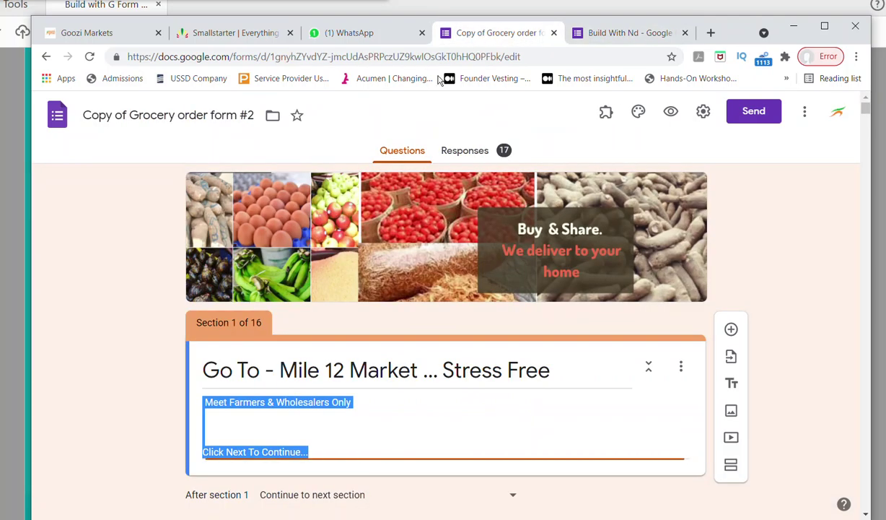
pyautogui.scroll(-3, 281, 289)
# Step: Look up the grocery form's Section 2 title 'What do you want to buy?', then return to Build With Nd
pyautogui.click(104, 339)
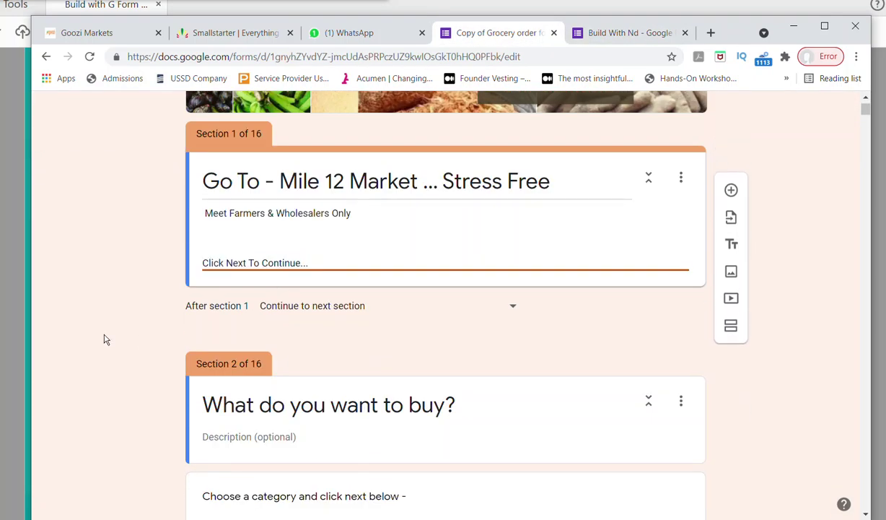
pyautogui.scroll(-1, 247, 368)
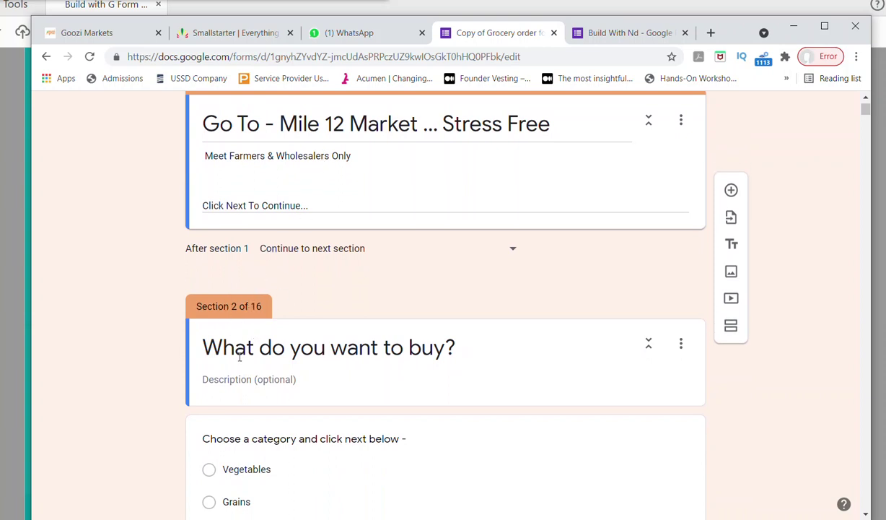
pyautogui.tripleClick(281, 349)
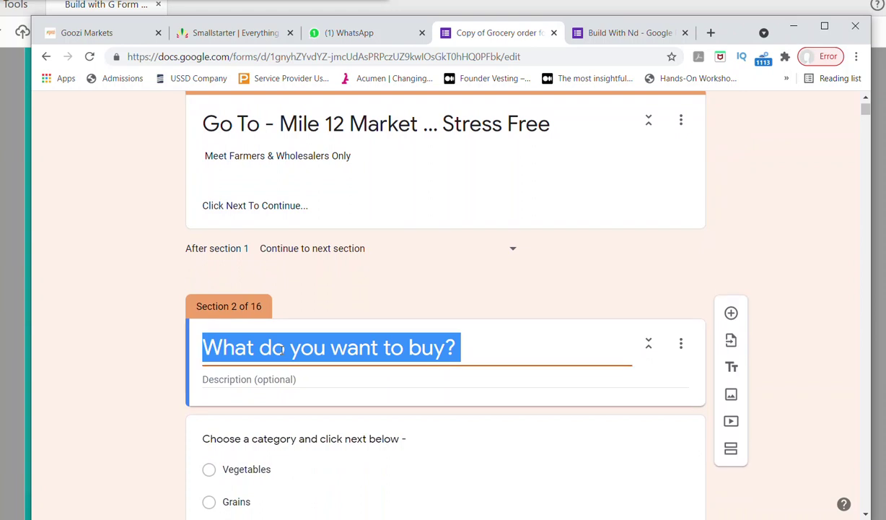
pyautogui.click(728, 235)
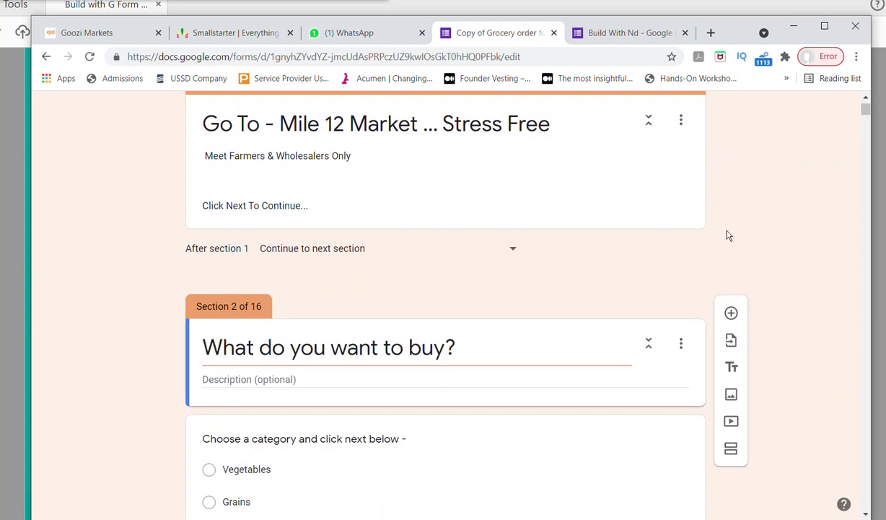
pyautogui.click(623, 34)
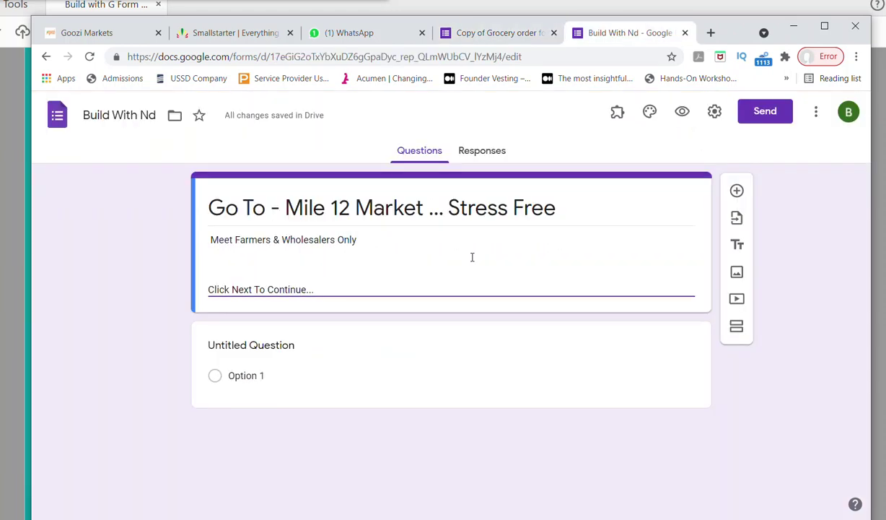
# Step: Add a new section titled 'What do you want to buy?' to Build With Nd
pyautogui.click(736, 326)
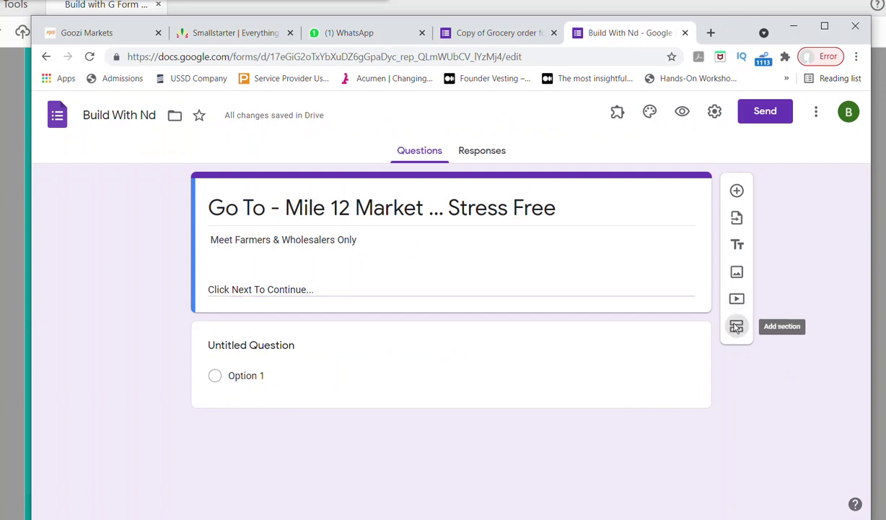
pyautogui.scroll(-2, 493, 371)
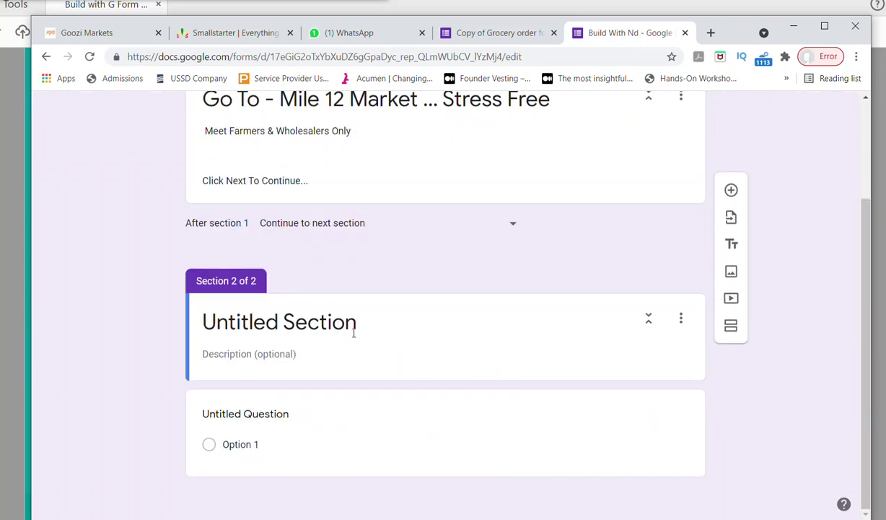
pyautogui.click(312, 317)
pyautogui.write('What do you want to buy?')
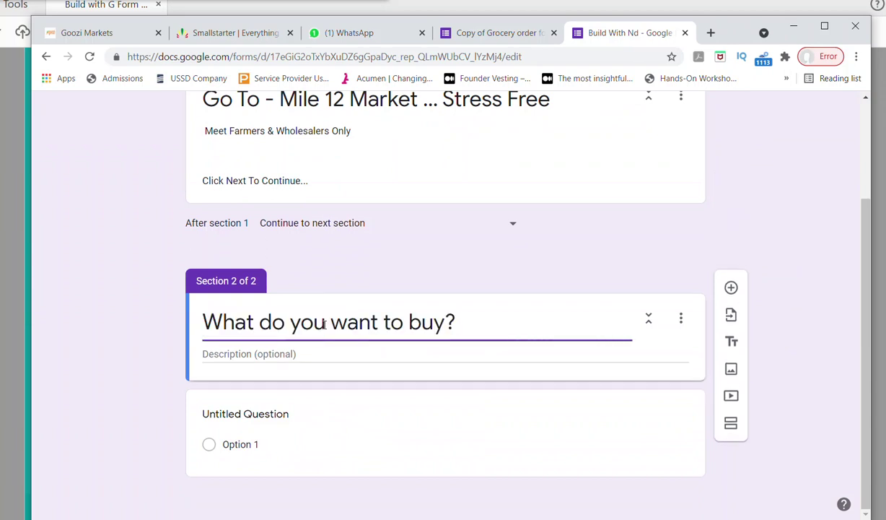
# Step: Inspect the grocery form's category question, then return to Build With Nd
pyautogui.click(485, 34)
pyautogui.scroll(-4, 395, 247)
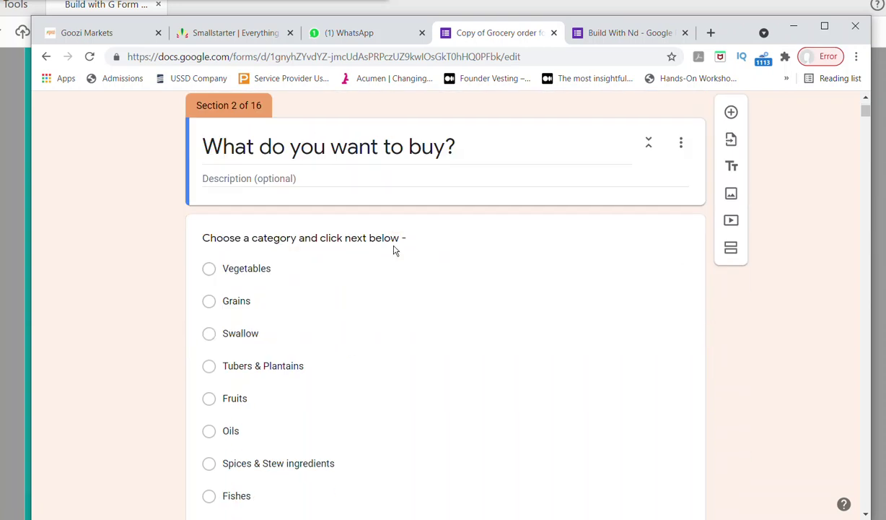
pyautogui.scroll(2, 396, 247)
pyautogui.scroll(1, 394, 247)
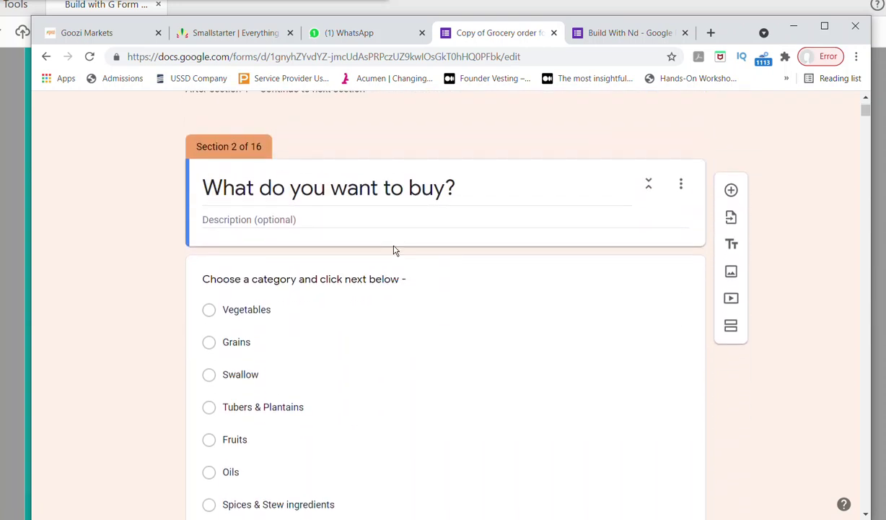
pyautogui.click(255, 277)
pyautogui.hotkey('ctrl', 'c')
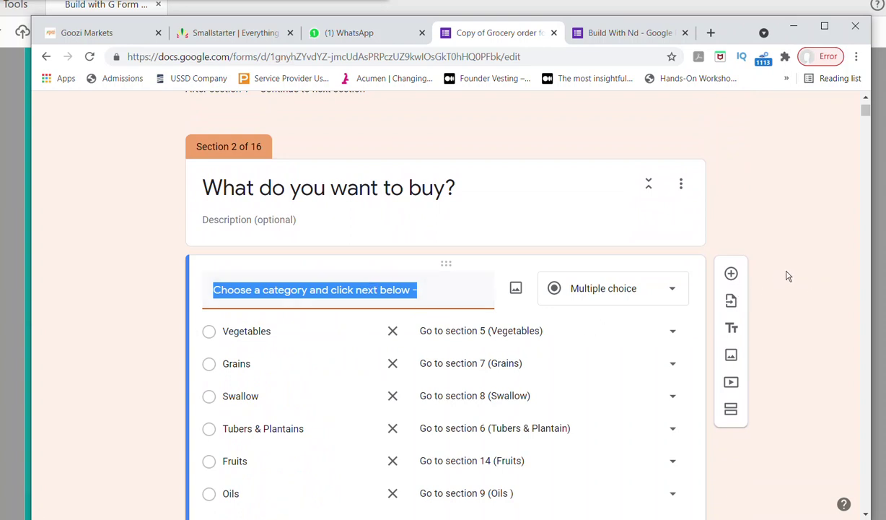
pyautogui.click(787, 276)
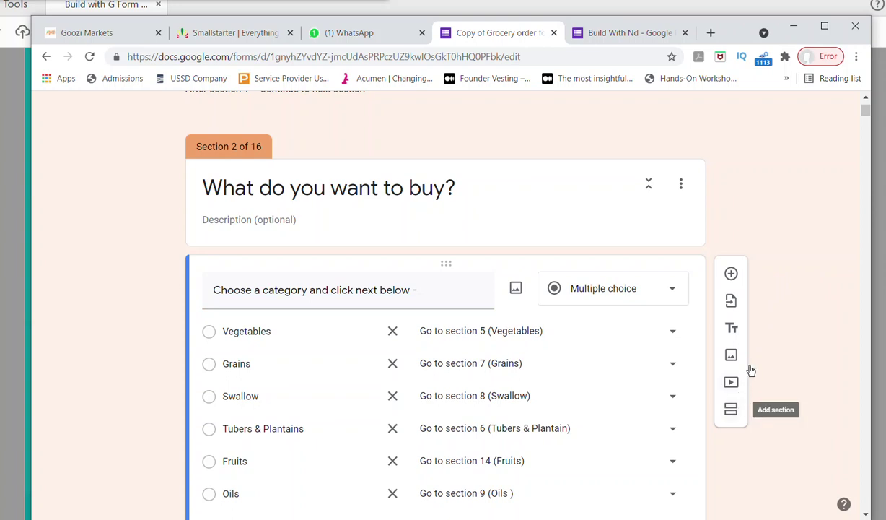
pyautogui.click(627, 32)
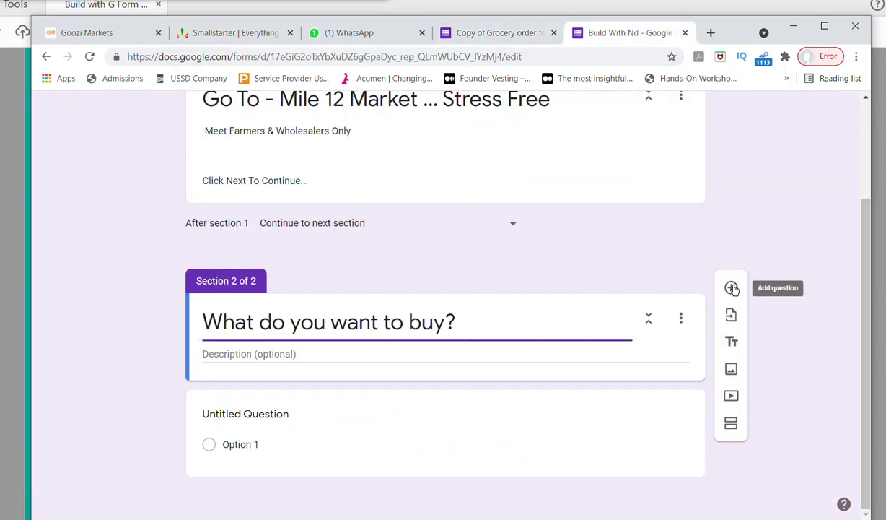
# Step: Delete the empty Untitled Question under 'What do you want to buy?', checking the grocery form for reference
pyautogui.click(379, 413)
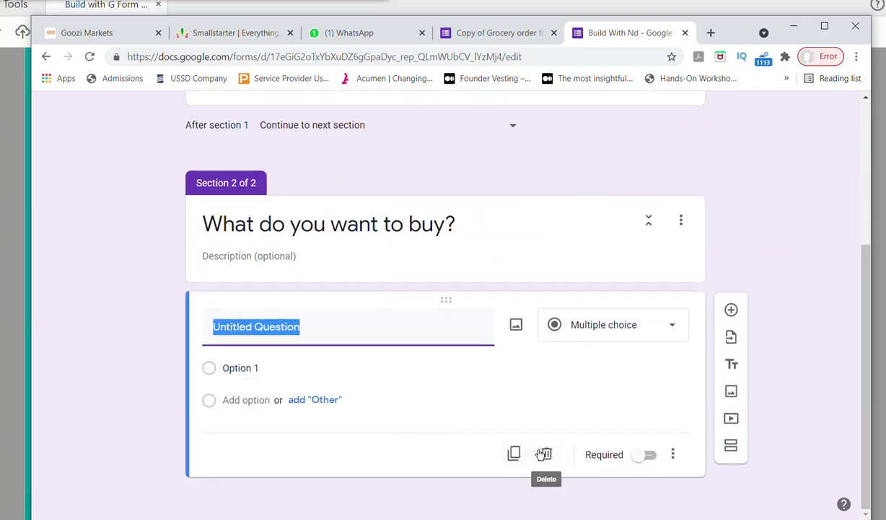
pyautogui.click(544, 453)
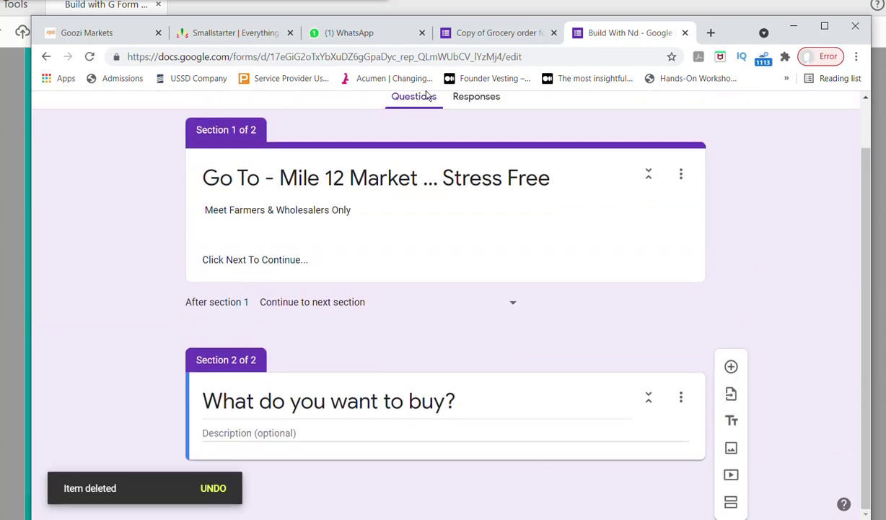
pyautogui.click(496, 32)
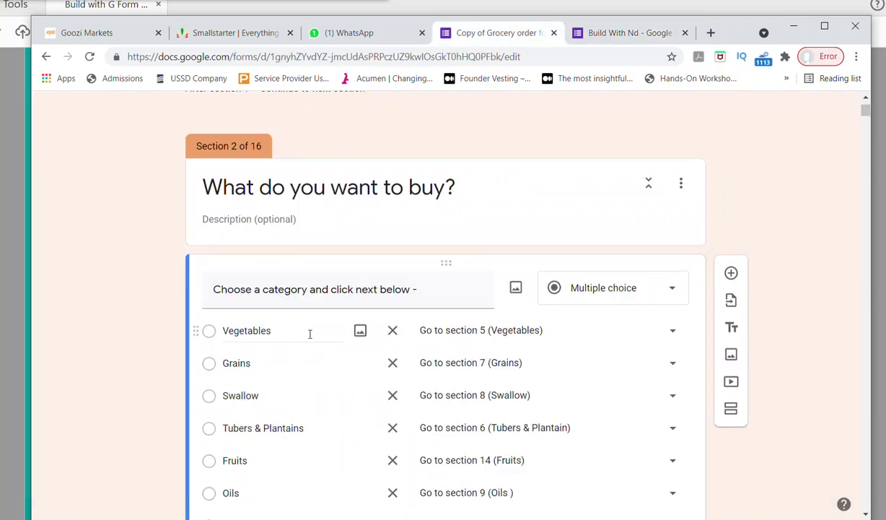
pyautogui.scroll(-4, 309, 333)
pyautogui.scroll(4, 309, 334)
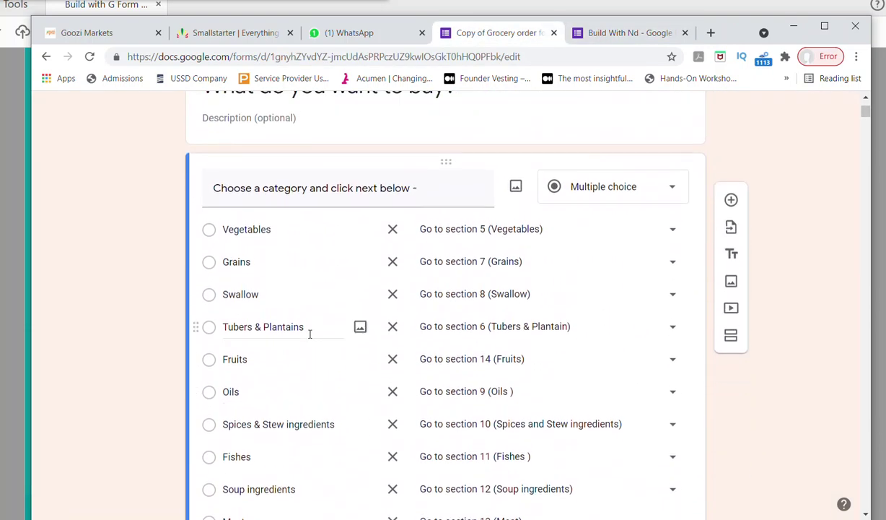
pyautogui.scroll(2, 309, 334)
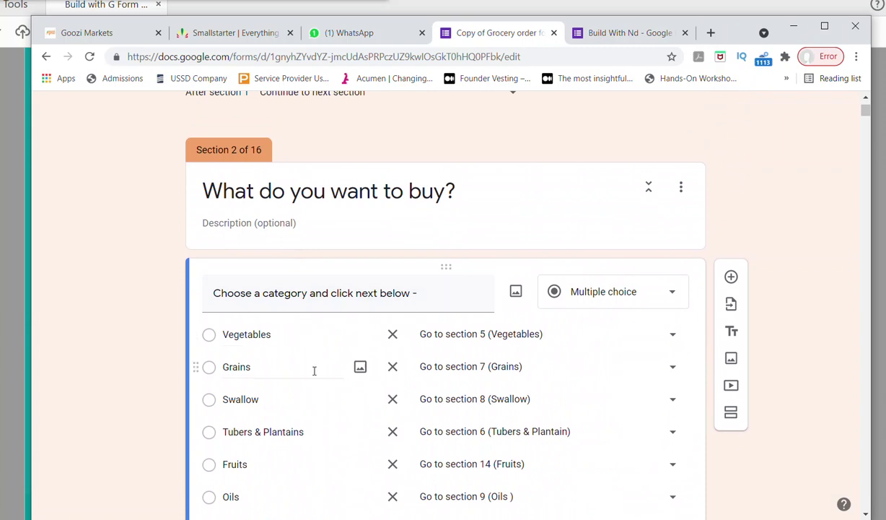
pyautogui.scroll(1, 314, 370)
pyautogui.scroll(-2, 312, 369)
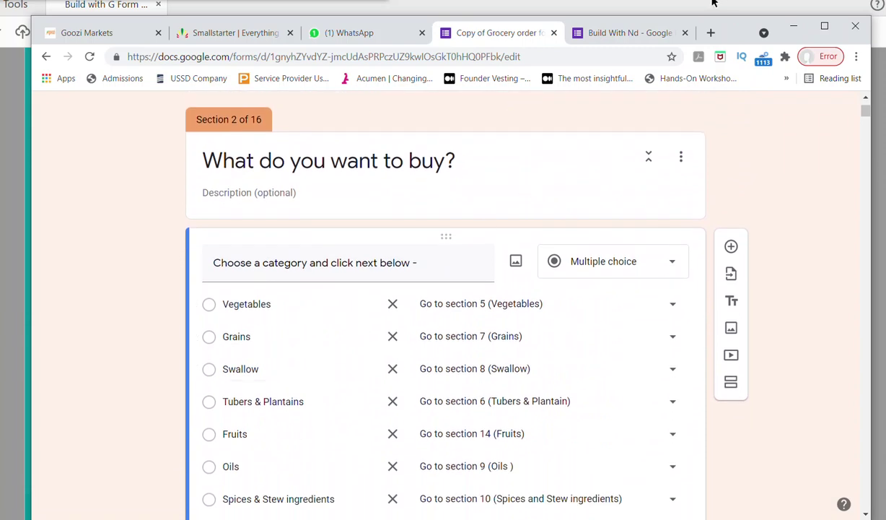
pyautogui.click(627, 32)
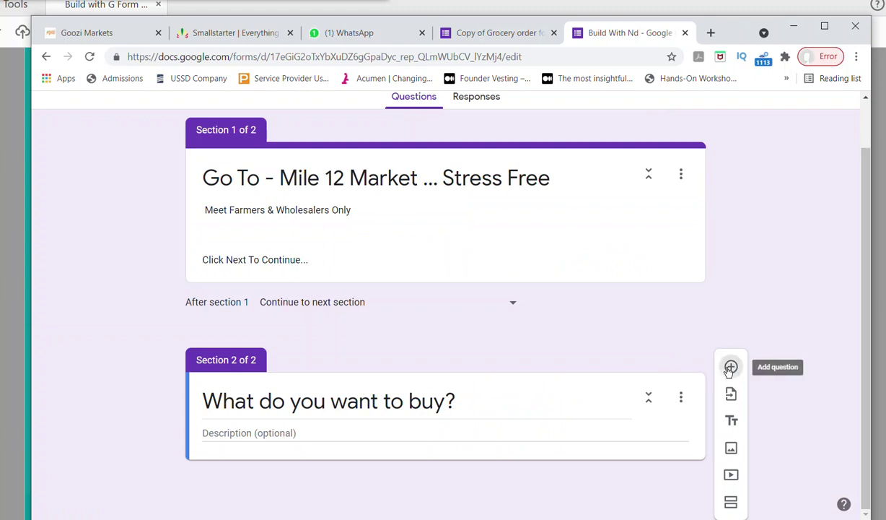
# Step: Add a multiple-choice question 'Choose a category and click next below -' to section 2
pyautogui.click(731, 368)
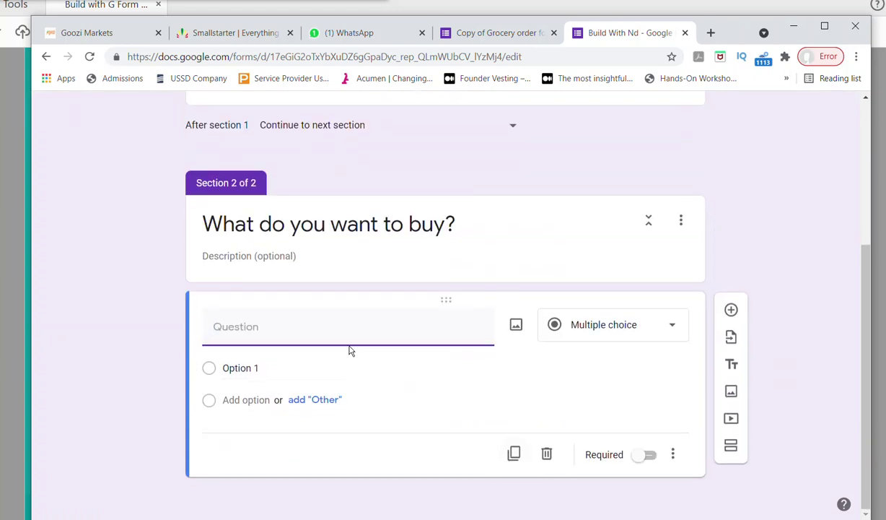
pyautogui.hotkey('ctrl', 'v')
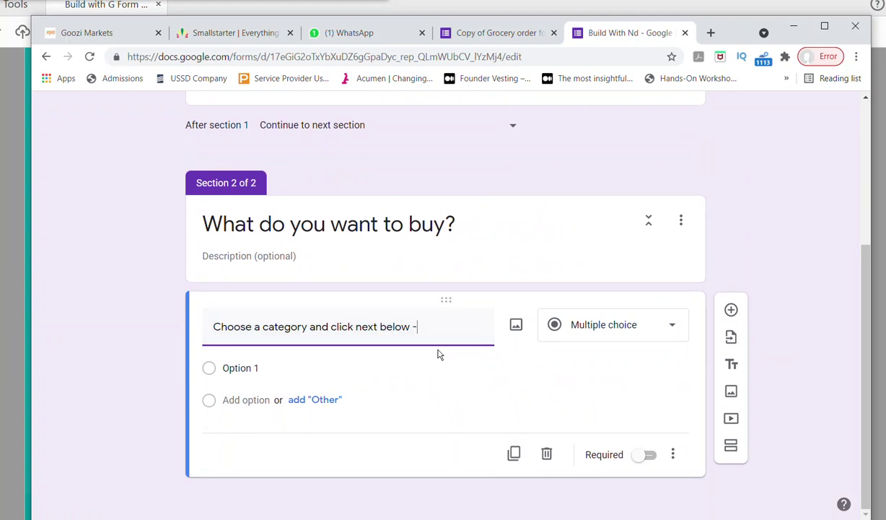
pyautogui.click(633, 329)
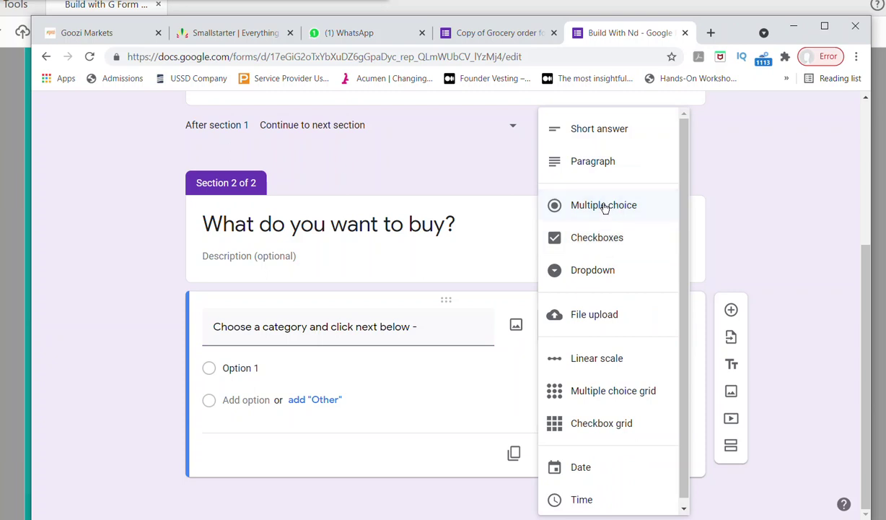
pyautogui.click(604, 208)
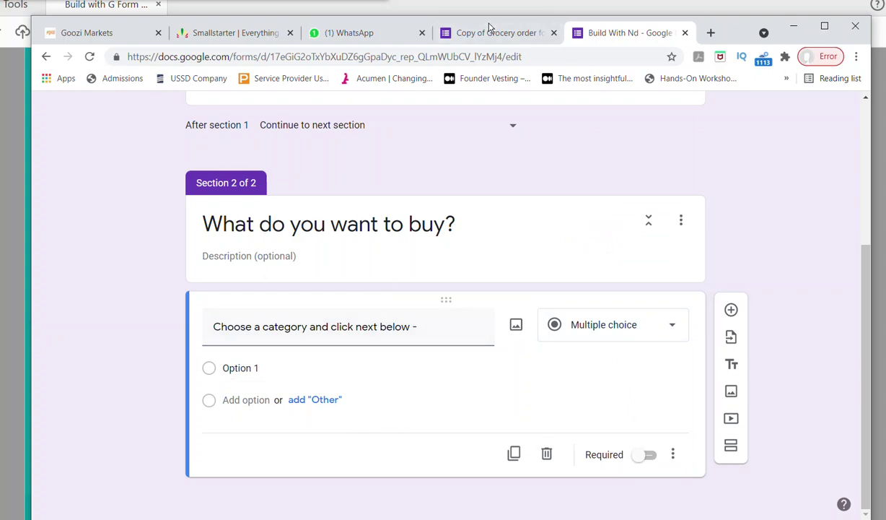
# Step: Review the grocery form's category choices, switching between it and Build With Nd
pyautogui.click(464, 34)
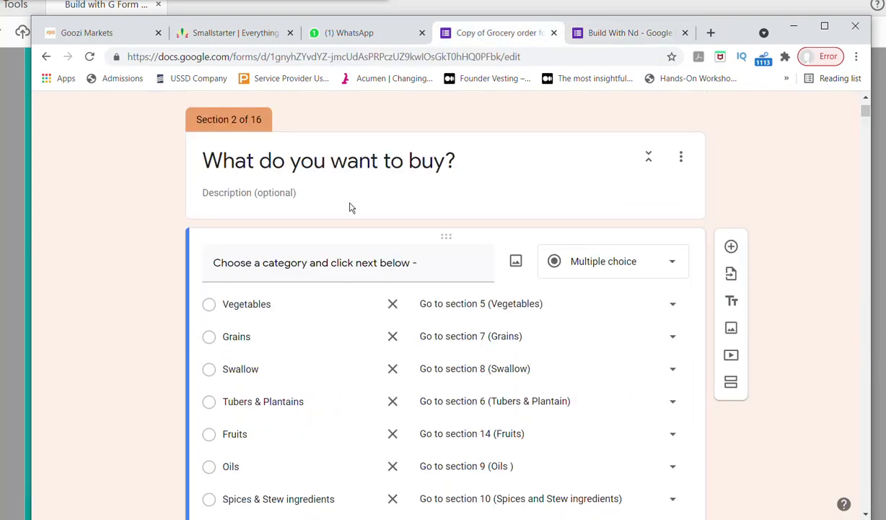
pyautogui.scroll(-3, 292, 322)
pyautogui.scroll(7, 292, 329)
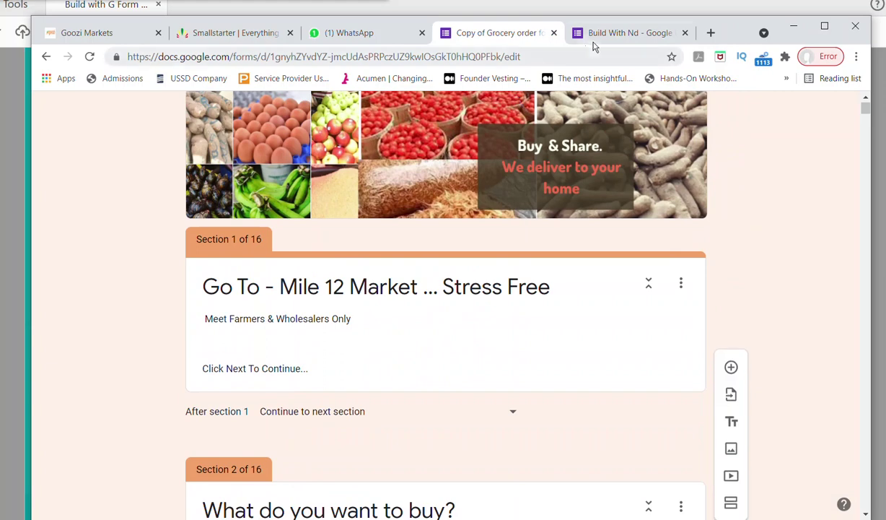
pyautogui.click(626, 32)
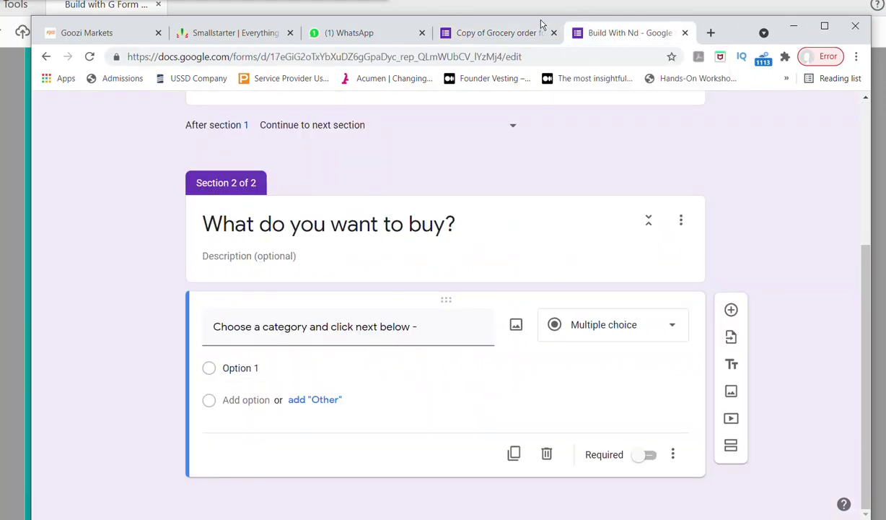
pyautogui.click(491, 34)
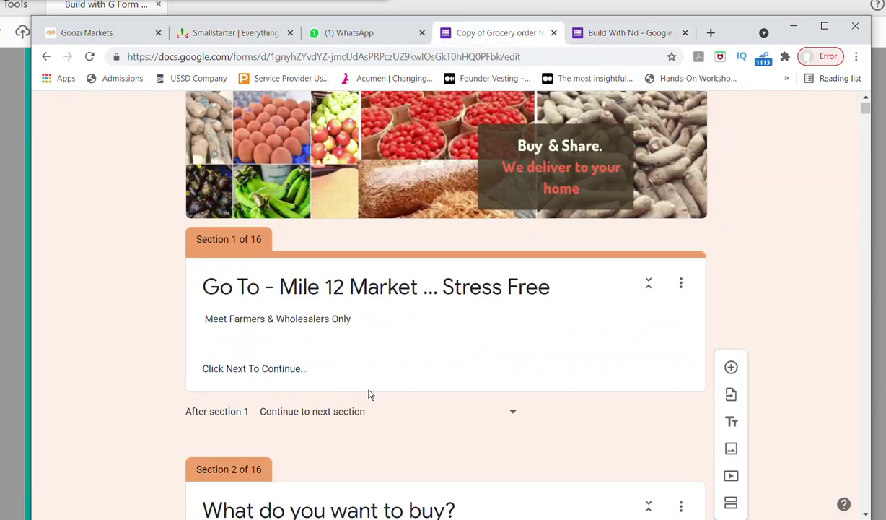
pyautogui.scroll(-3, 368, 393)
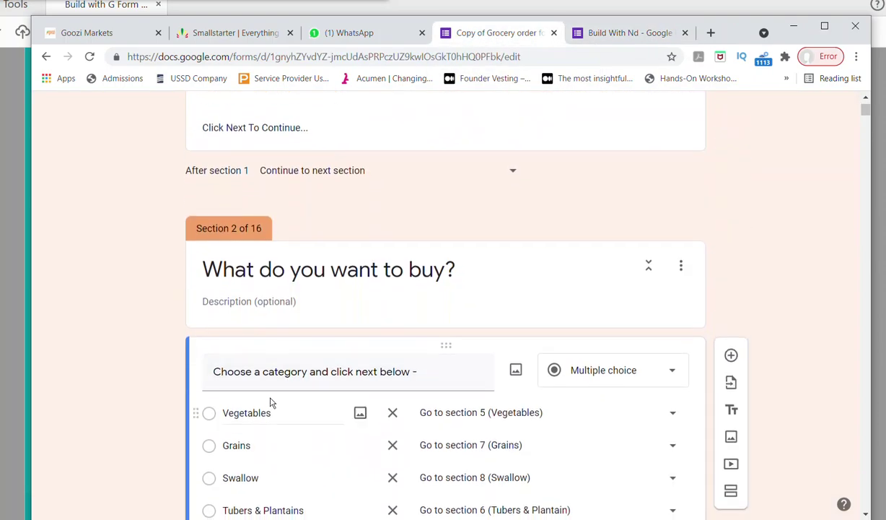
pyautogui.scroll(-1, 270, 402)
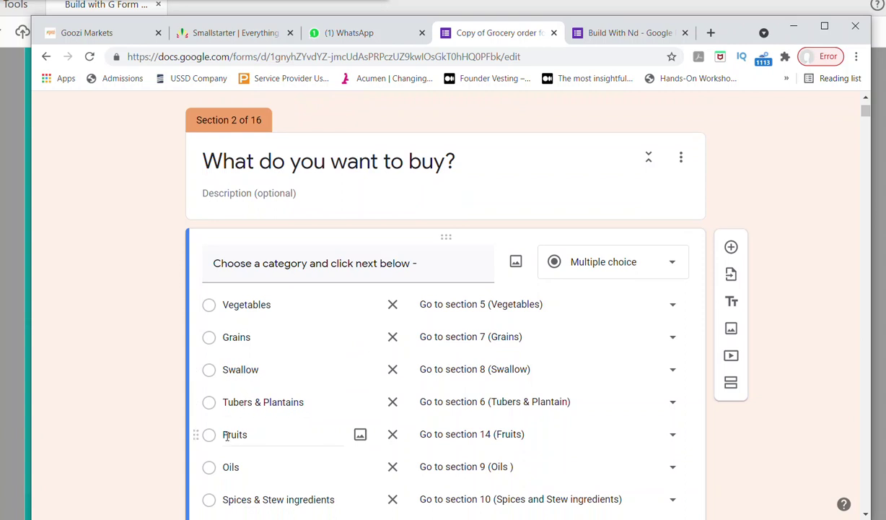
# Step: Enter the category choices Vegetables, Grains, Fruits and Fish in the Build With Nd question
pyautogui.click(638, 36)
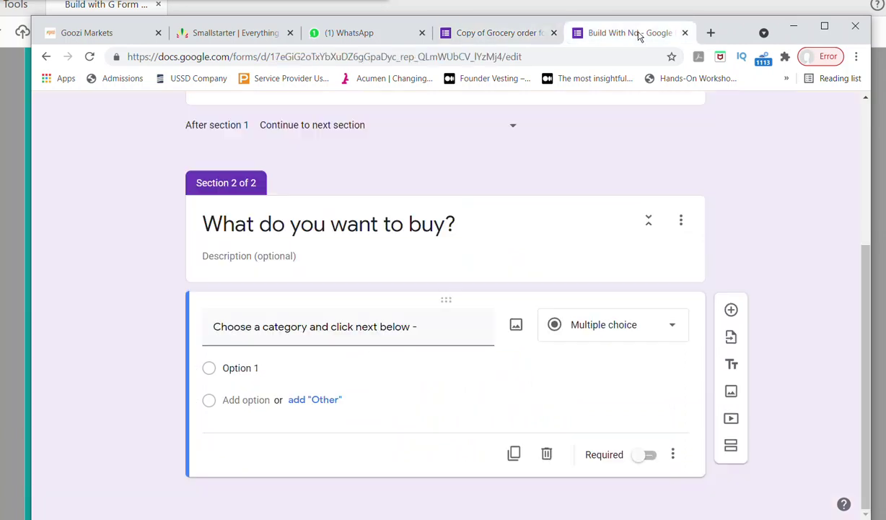
pyautogui.click(242, 367)
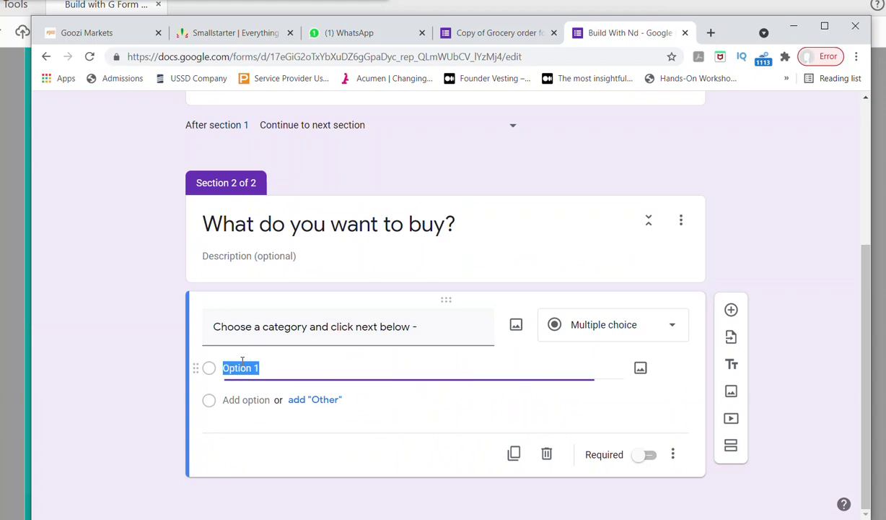
pyautogui.write('Vegetables')
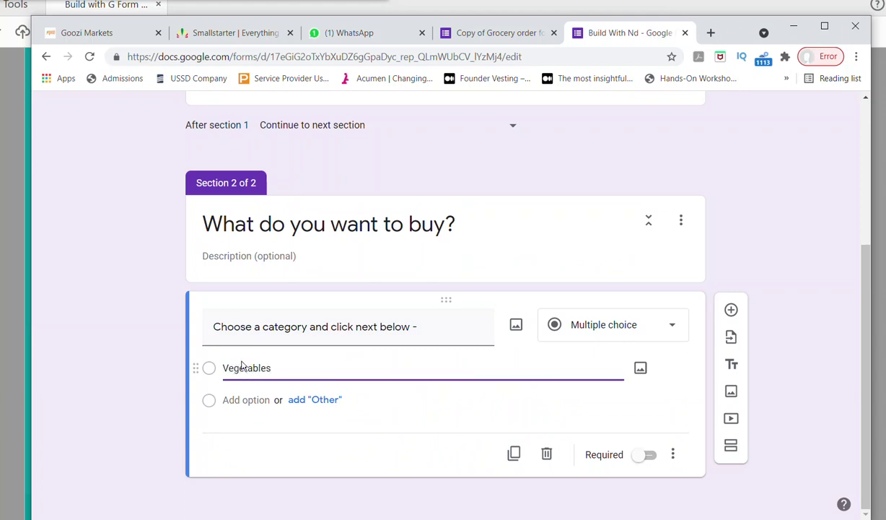
pyautogui.press('Return')
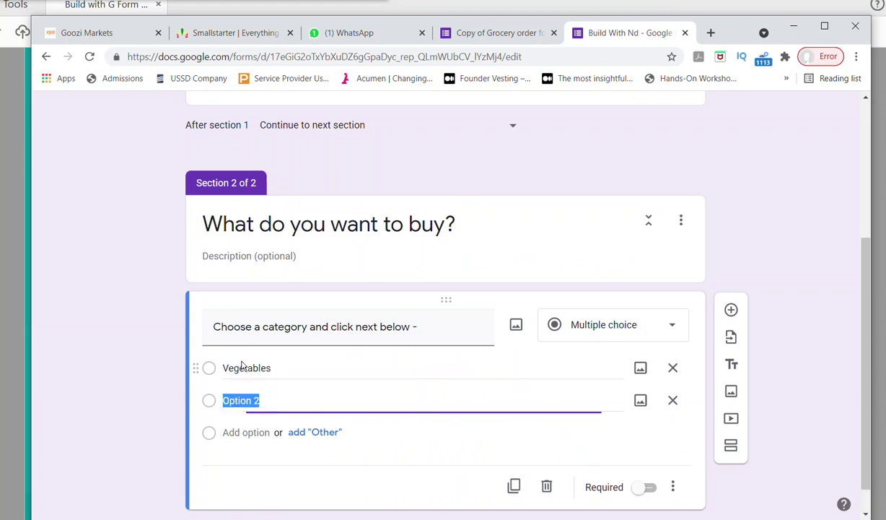
pyautogui.write('Ga')
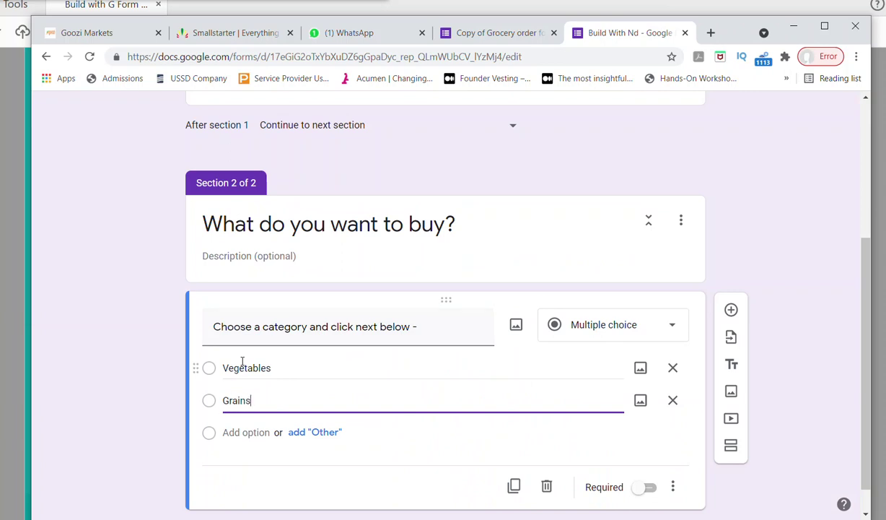
pyautogui.press('Return')
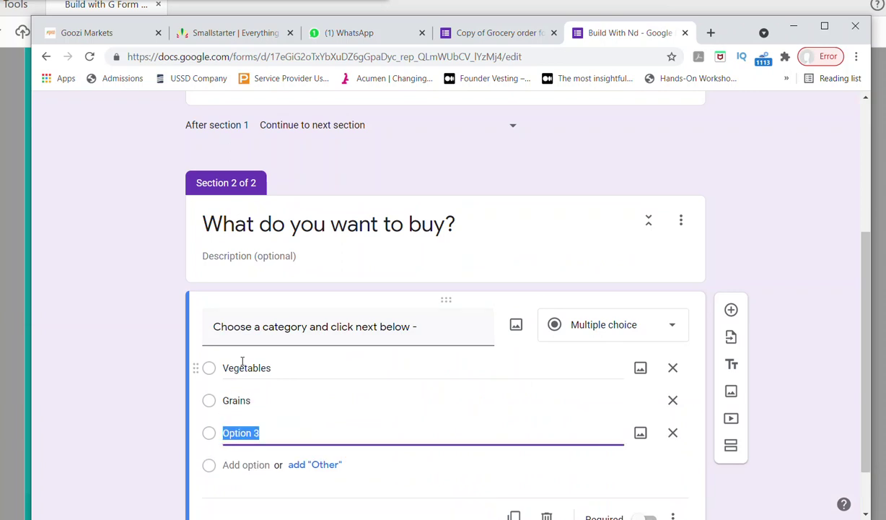
pyautogui.write('Fr')
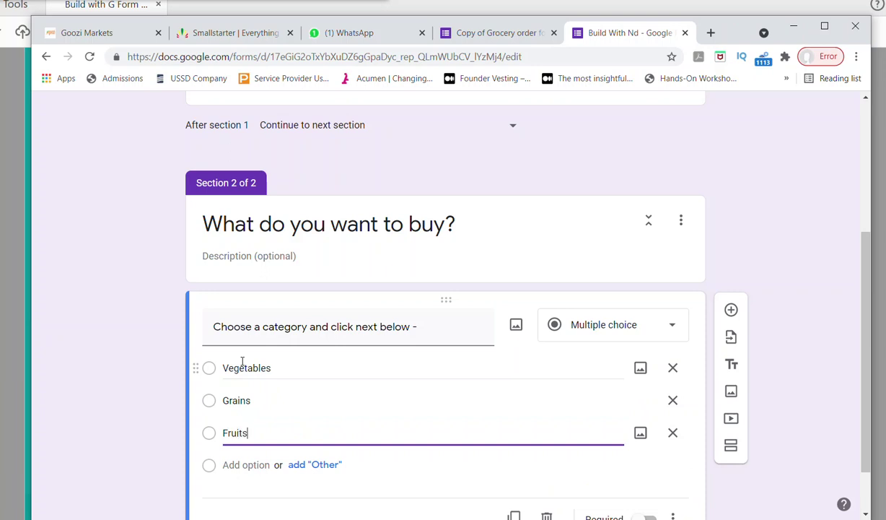
pyautogui.write('uits')
pyautogui.press('Return')
pyautogui.write('F')
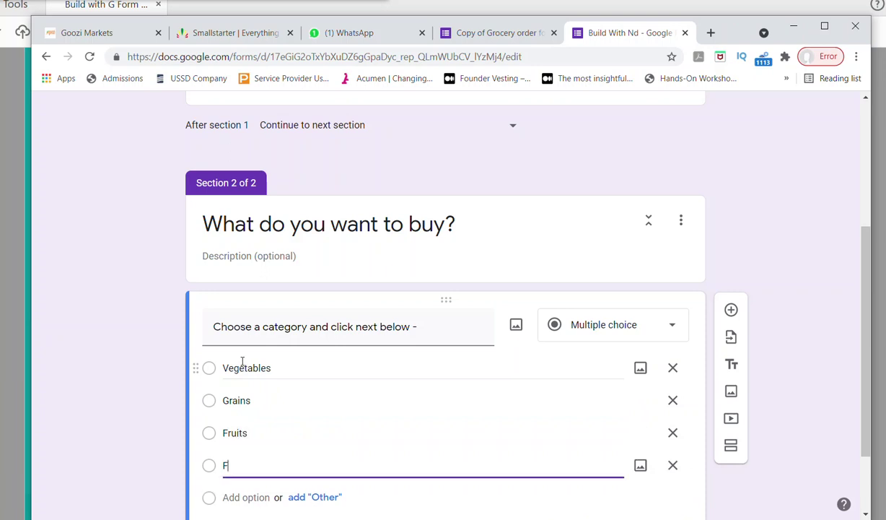
pyautogui.write('ish')
pyautogui.press('Return')
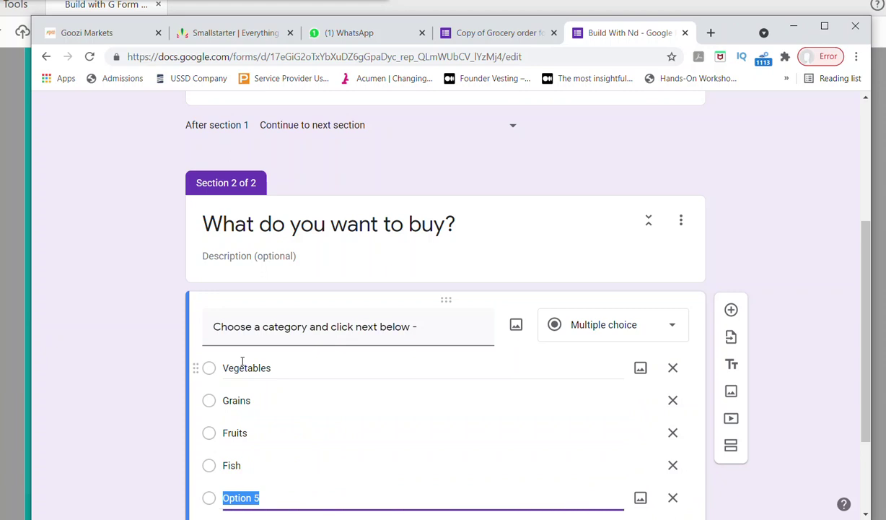
# Step: Add Oil as the fifth choice and finish editing the question
pyautogui.scroll(-2, 242, 361)
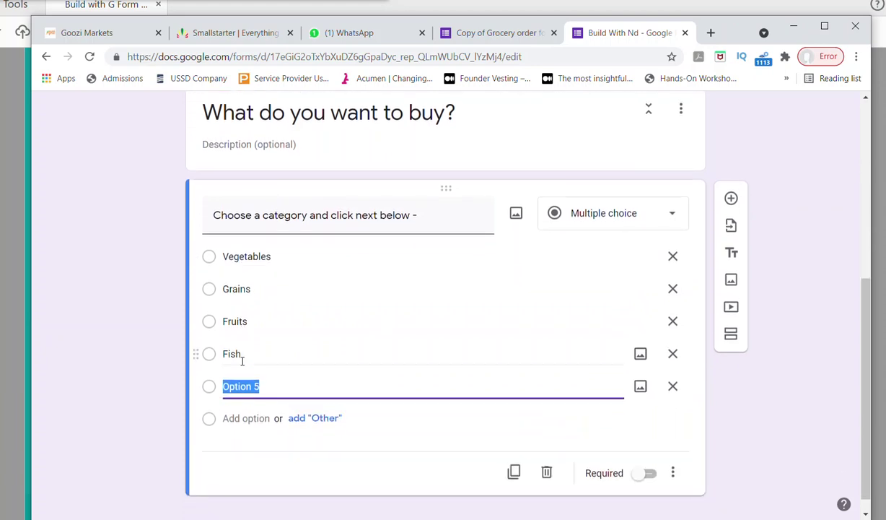
pyautogui.write('Oil')
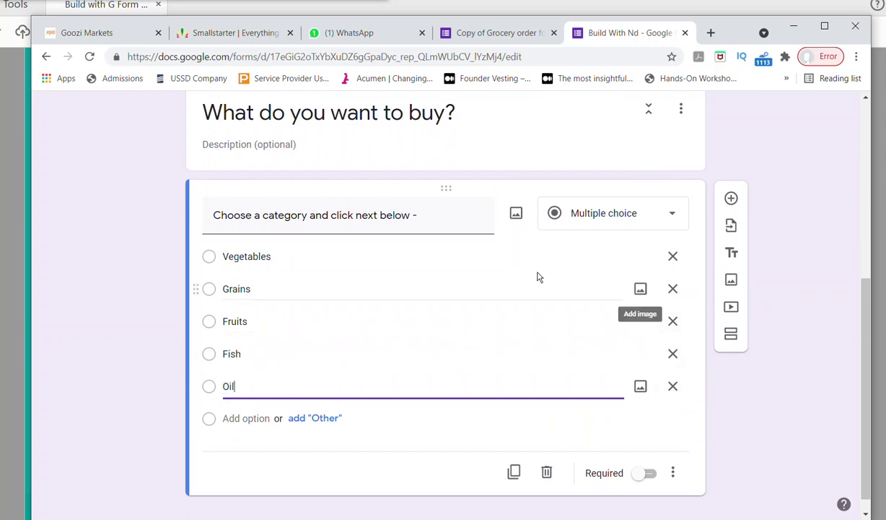
pyautogui.click(789, 394)
pyautogui.scroll(-1, 729, 385)
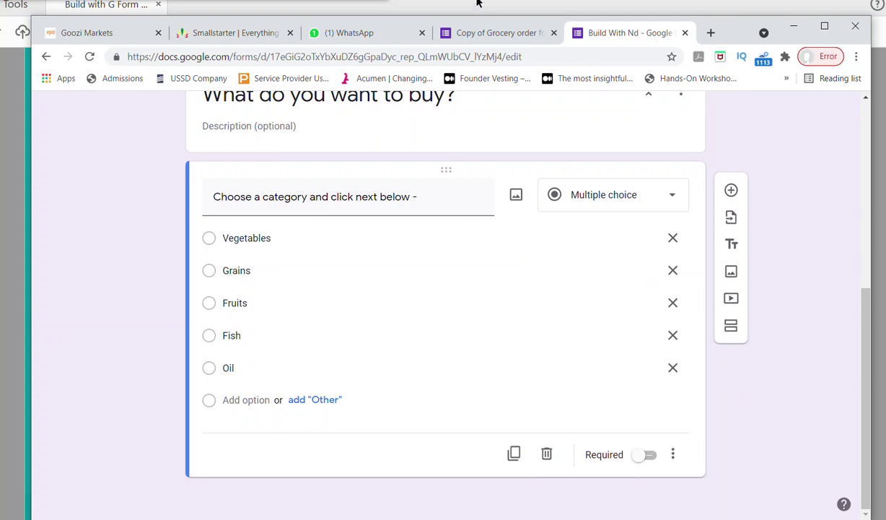
pyautogui.click(475, 34)
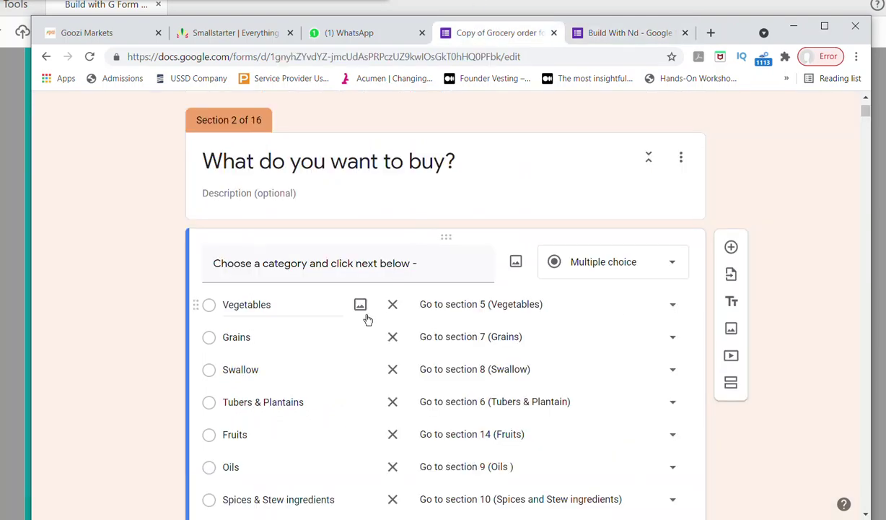
# Step: Copy the grocery form's Section 3 title 'The Items you selected have been added to your shopping bag...'
pyautogui.scroll(-5, 366, 321)
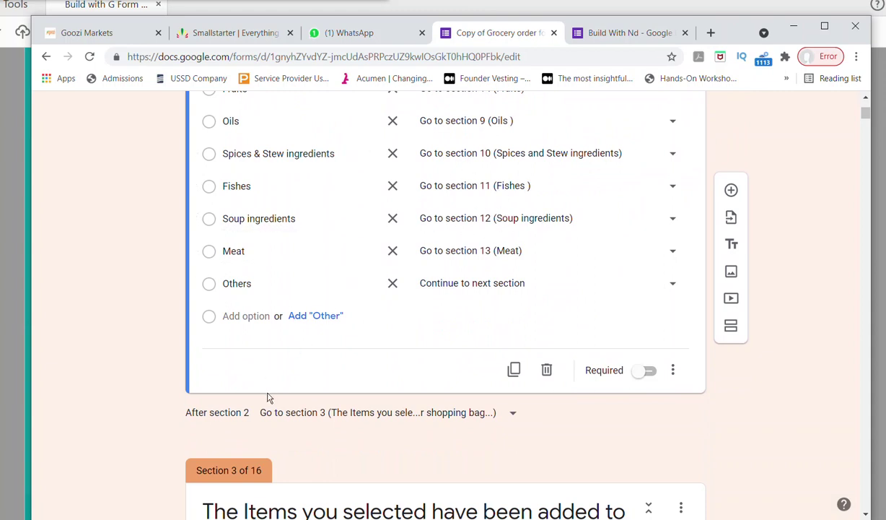
pyautogui.scroll(-4, 803, 416)
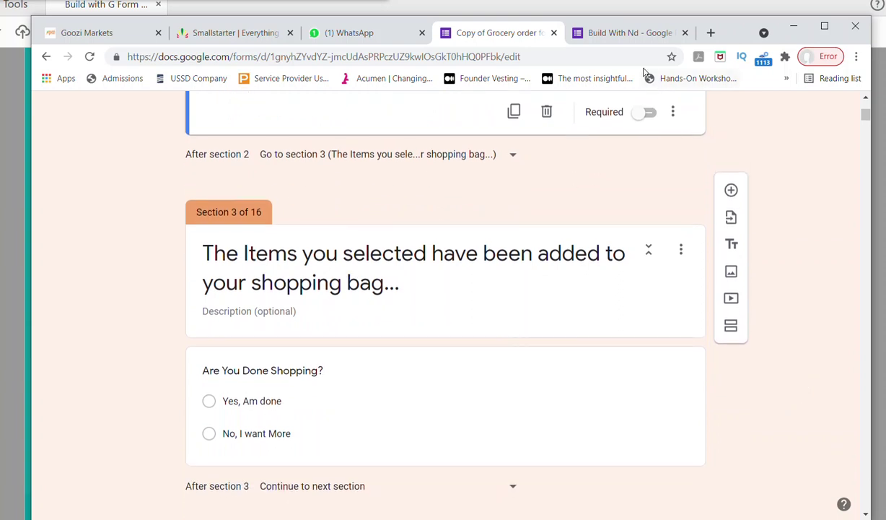
pyautogui.click(304, 274)
pyautogui.hotkey('ctrl', 'c')
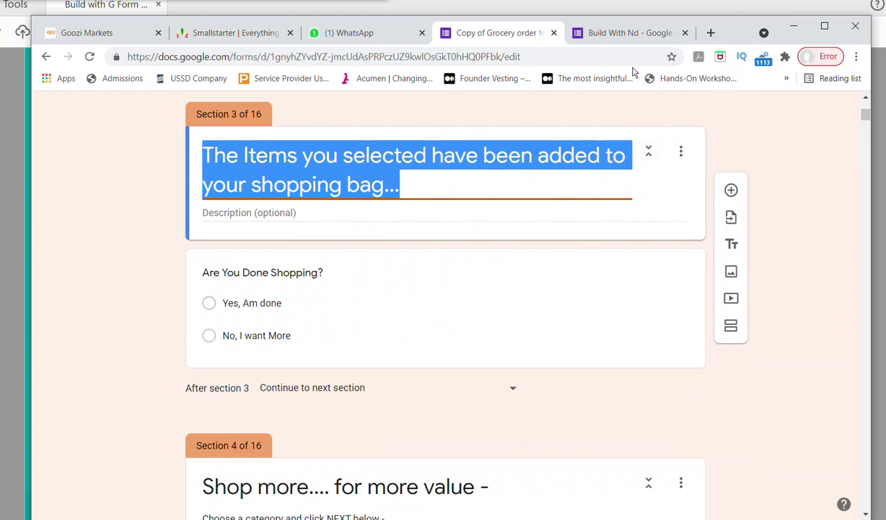
# Step: Add a new section after the category question in Build With Nd and paste that title into it
pyautogui.click(610, 36)
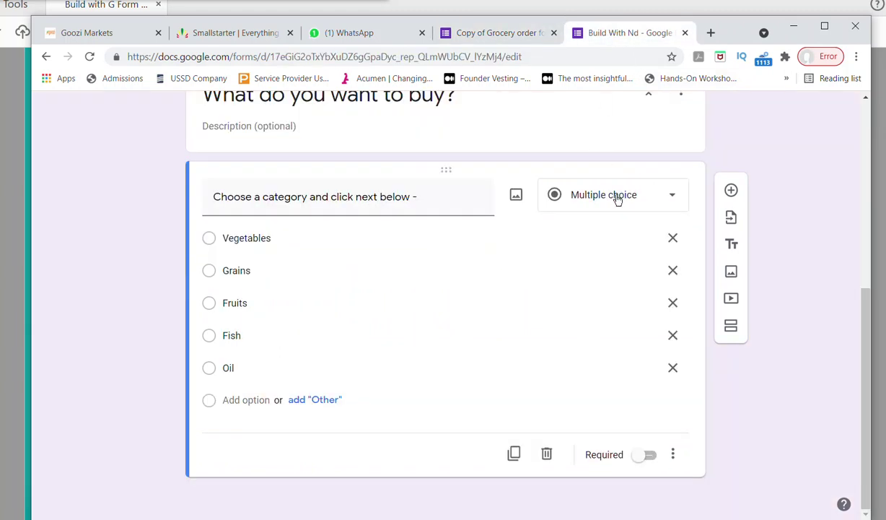
pyautogui.click(731, 326)
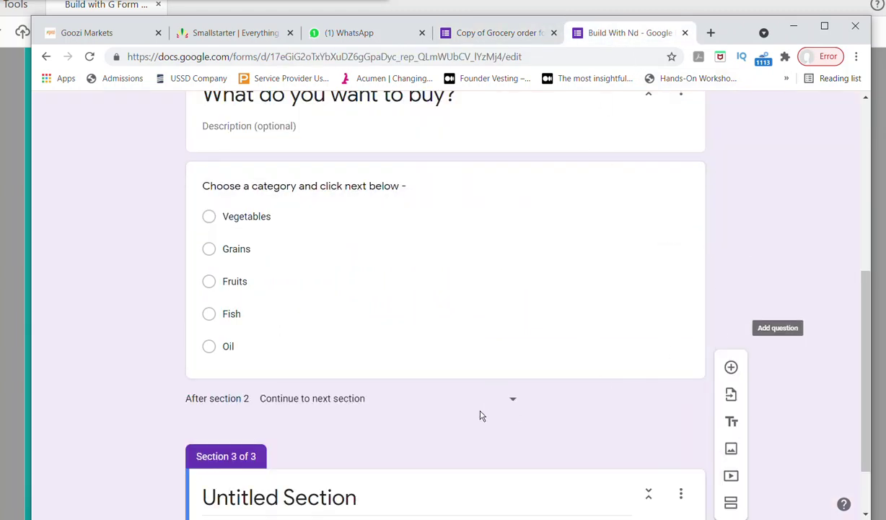
pyautogui.click(275, 427)
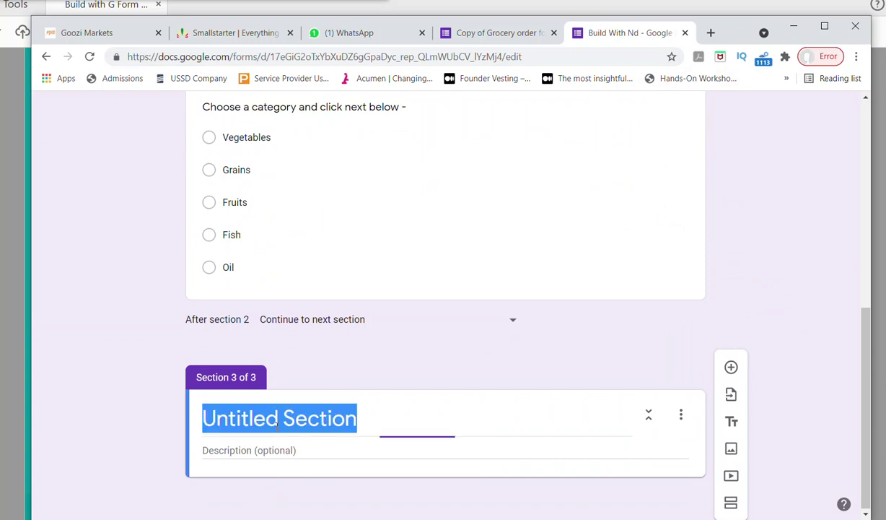
pyautogui.hotkey('ctrl', 'v')
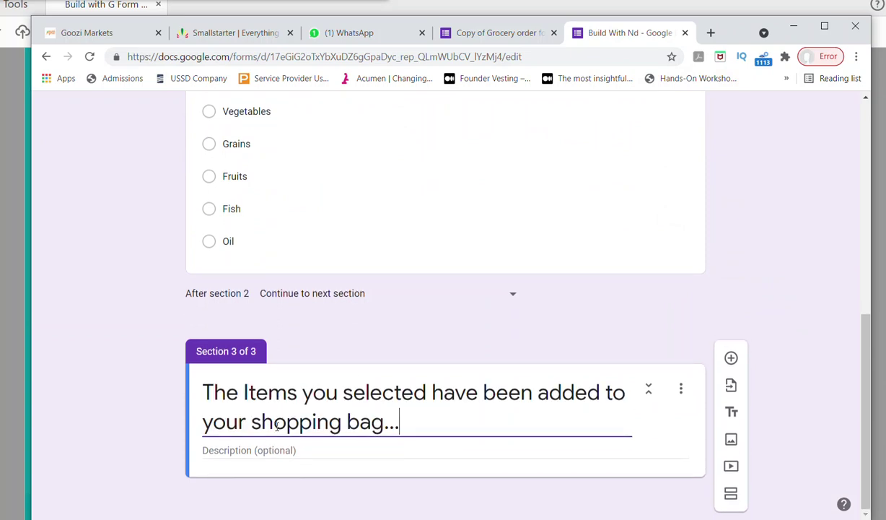
pyautogui.click(485, 33)
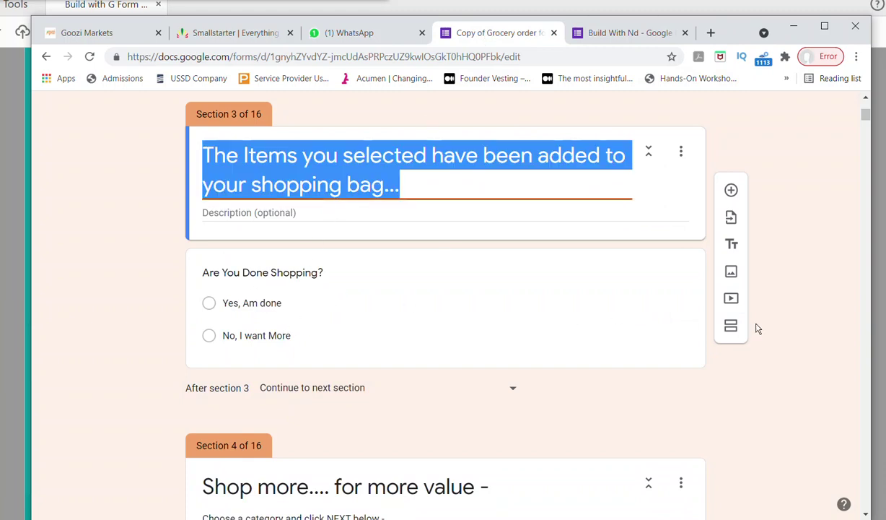
pyautogui.click(622, 36)
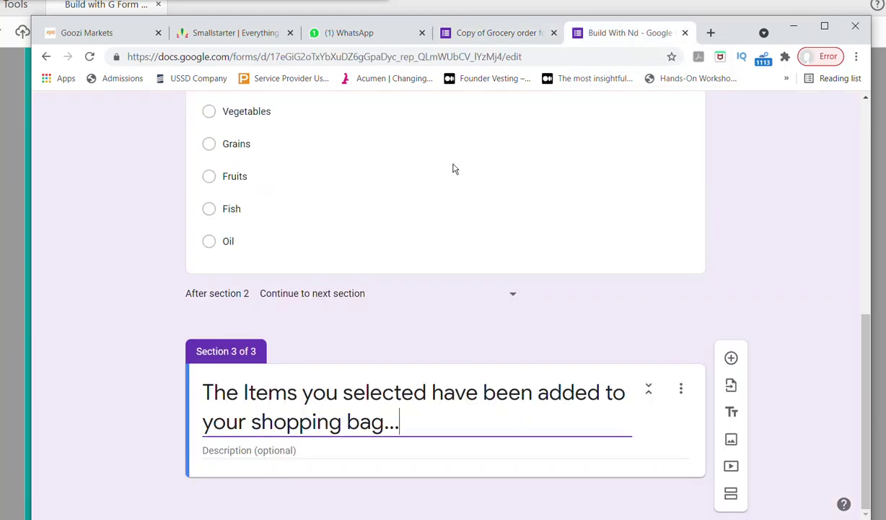
pyautogui.click(489, 33)
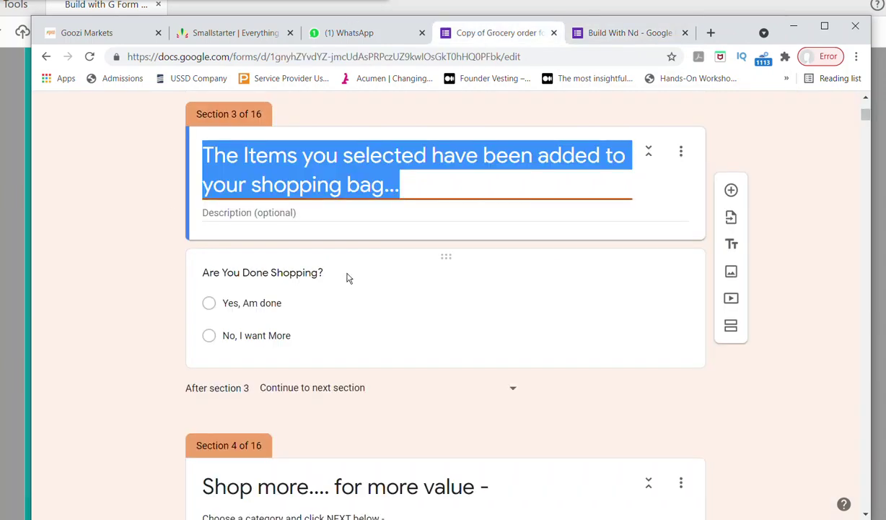
# Step: Add a question to Section 3 titled 'Are You Done Shopping?', copied from the grocery form
pyautogui.click(274, 274)
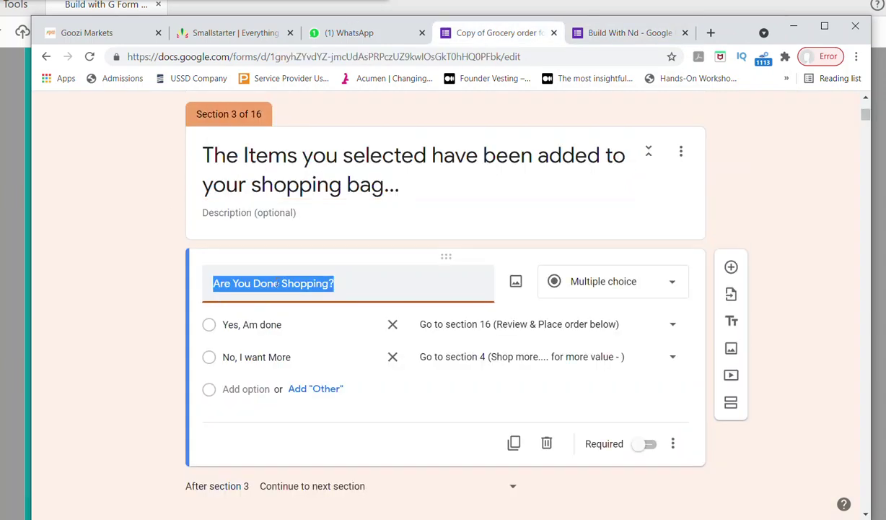
pyautogui.rightClick(276, 283)
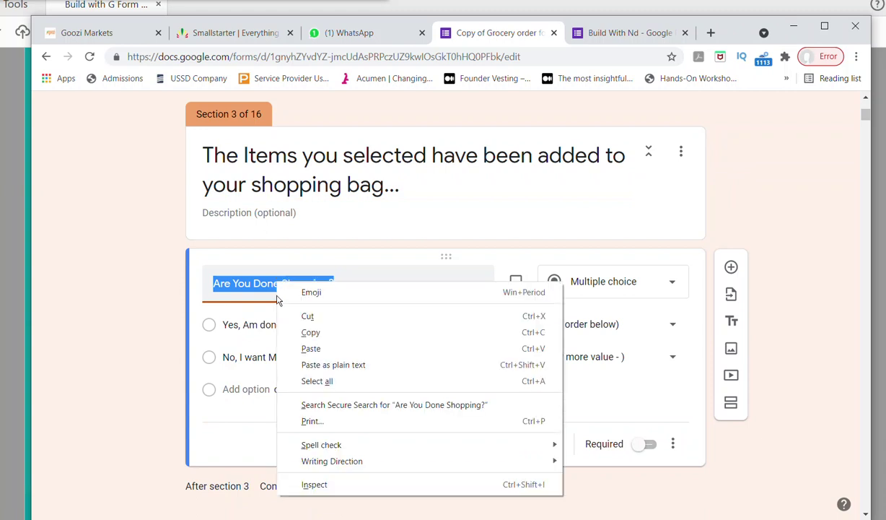
pyautogui.click(306, 332)
pyautogui.click(625, 32)
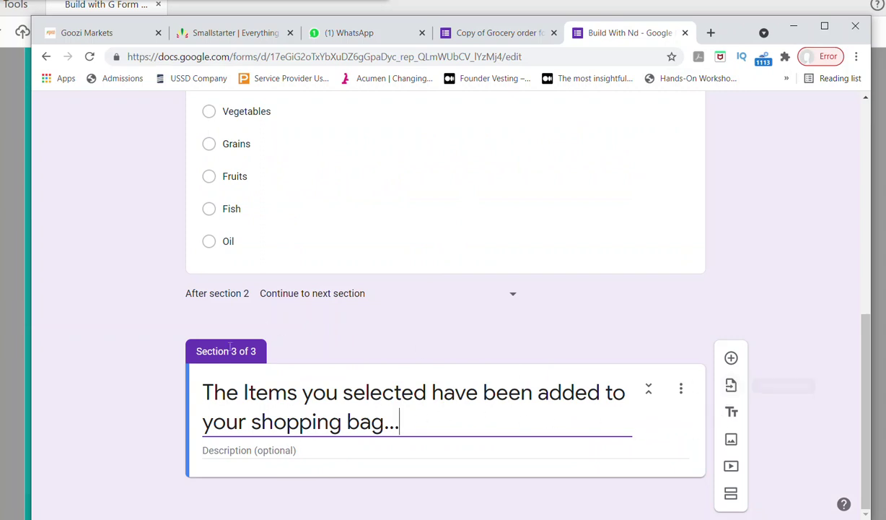
pyautogui.click(731, 357)
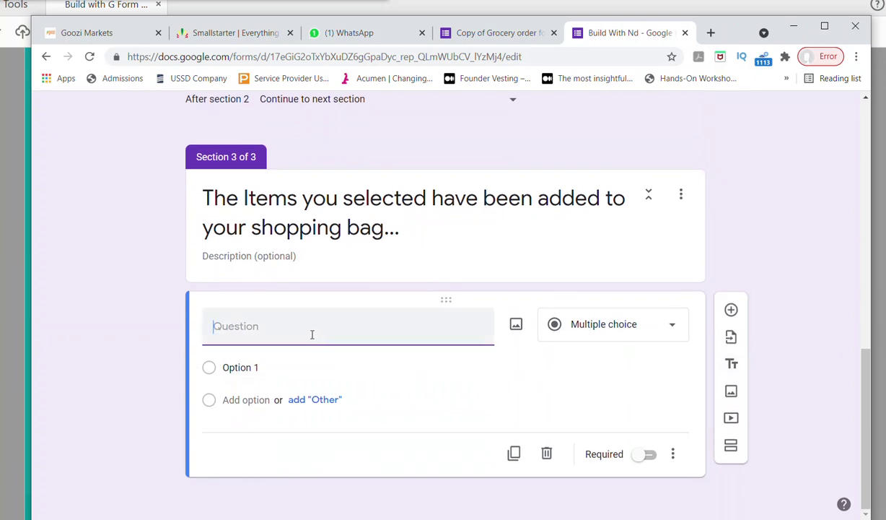
pyautogui.hotkey('ctrl', 'v')
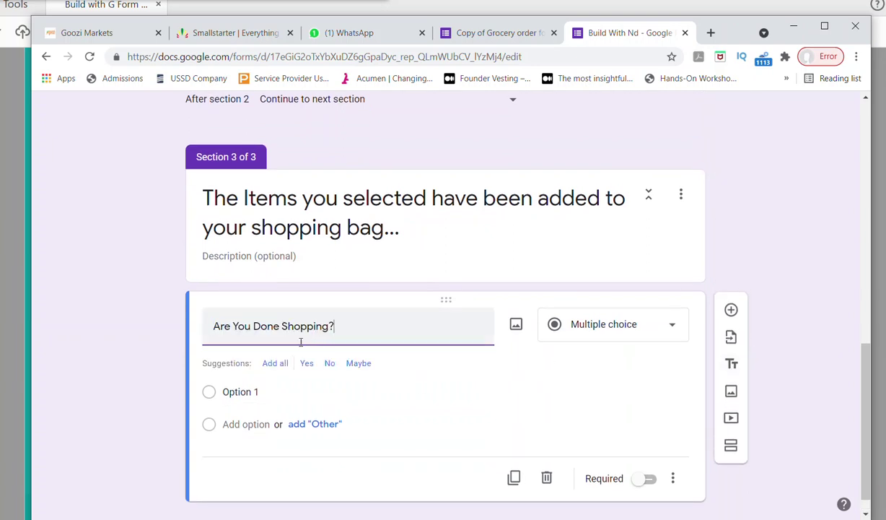
# Step: Make its answers 'Yes,Am done' and 'No, I want more items'
pyautogui.click(308, 366)
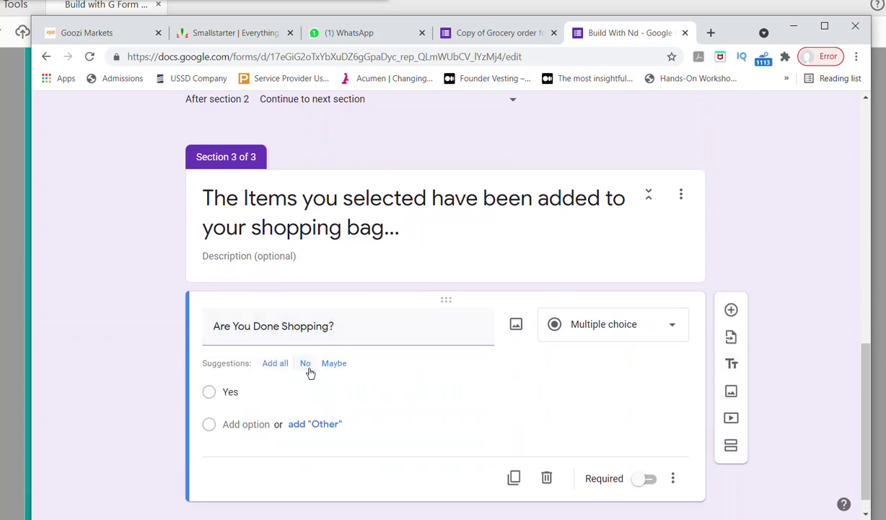
pyautogui.click(305, 364)
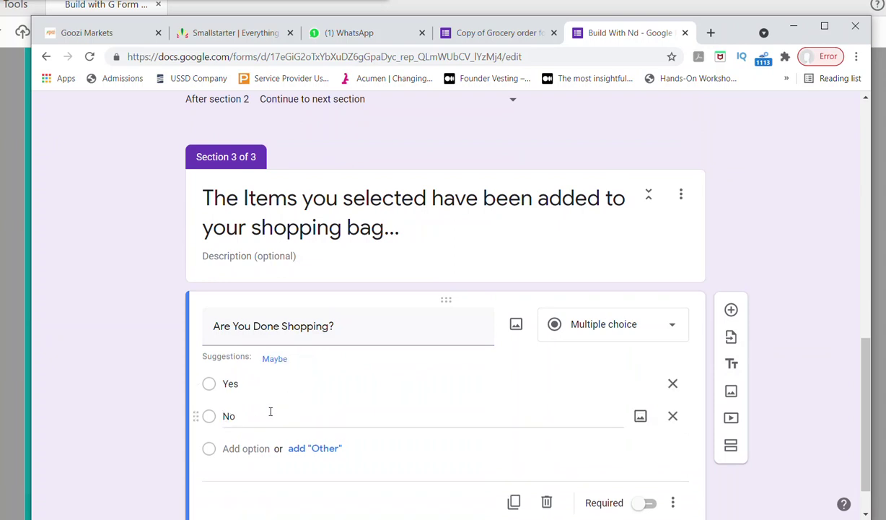
pyautogui.click(261, 384)
pyautogui.click(264, 384)
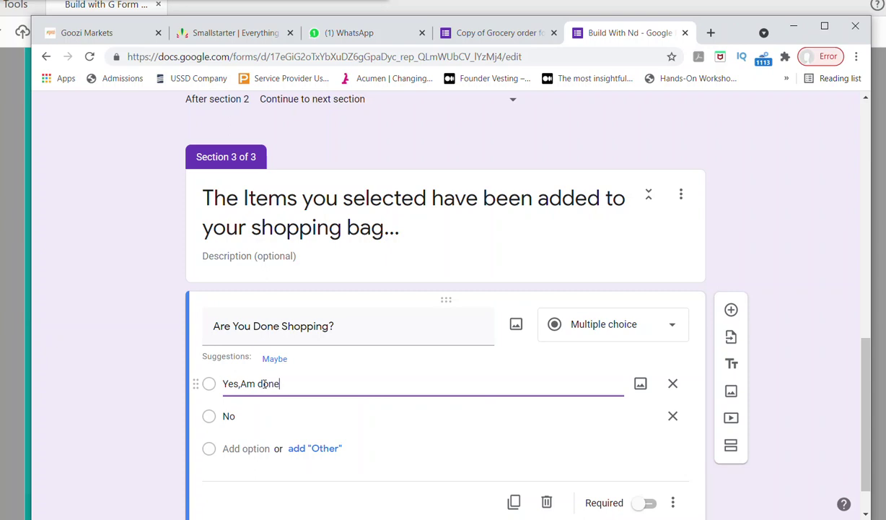
pyautogui.click(243, 417)
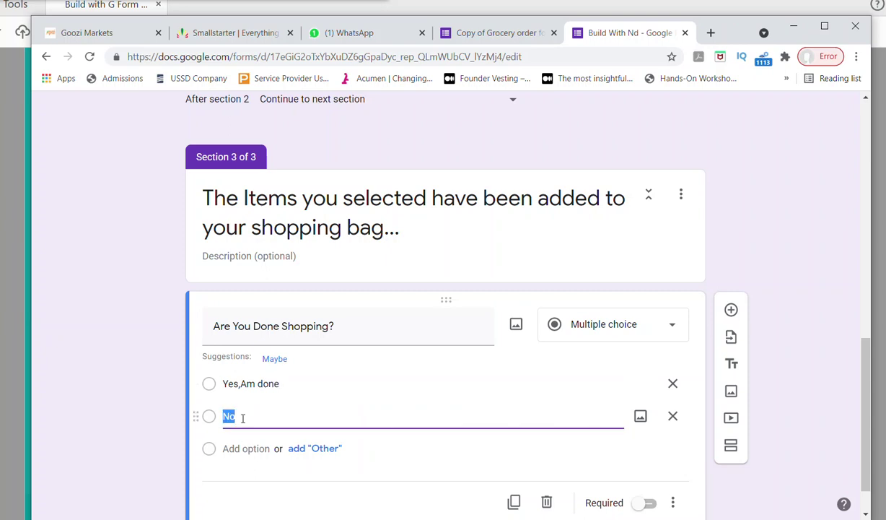
pyautogui.click(243, 418)
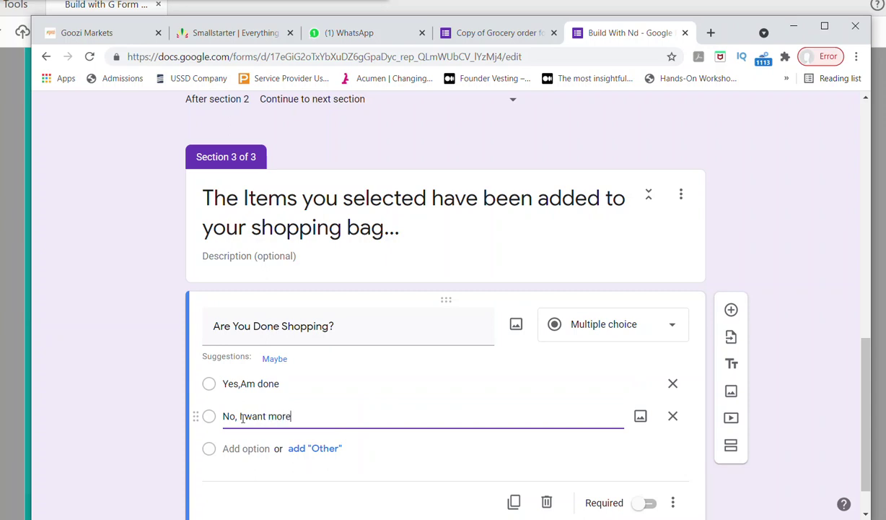
pyautogui.write(', I want more items')
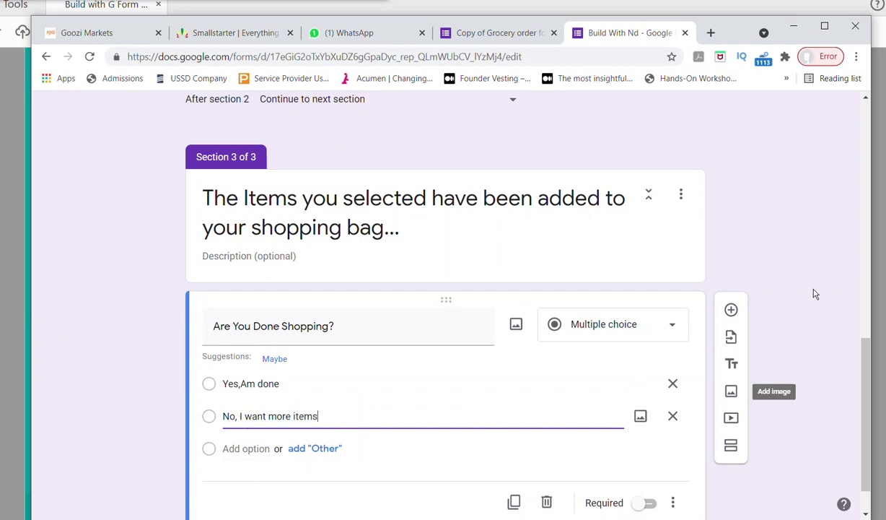
pyautogui.click(768, 270)
pyautogui.scroll(-1, 765, 346)
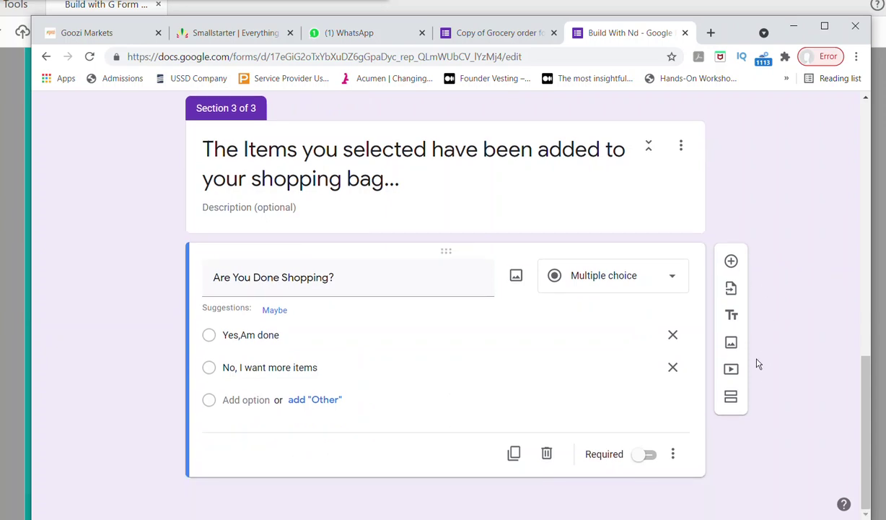
# Step: Add a fourth section after Section 3 and look through the grocery form for its next section
pyautogui.click(731, 395)
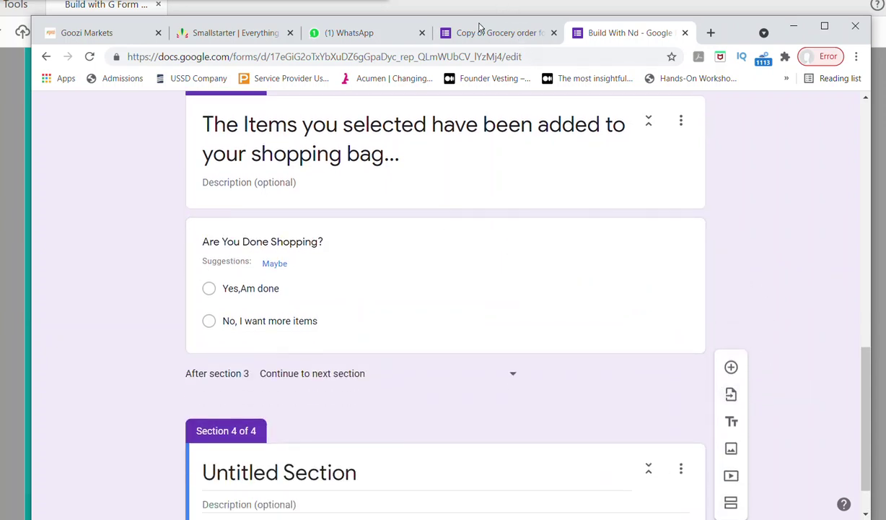
pyautogui.click(478, 33)
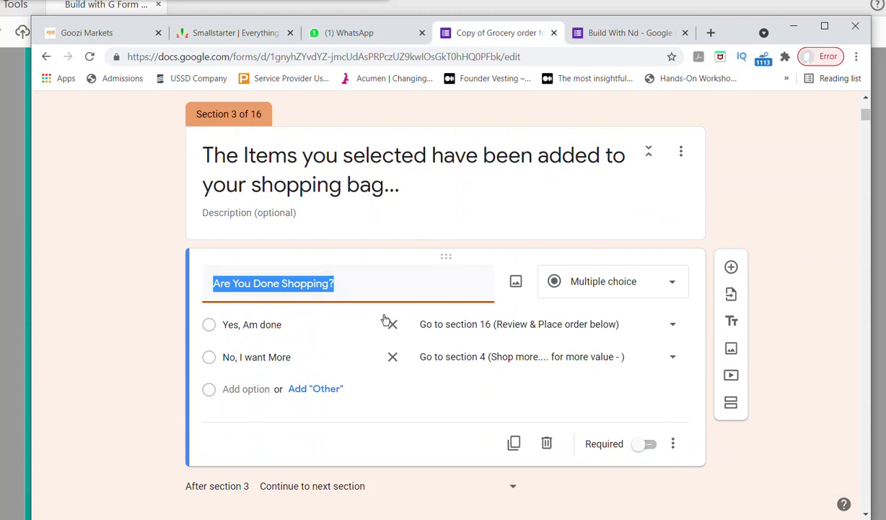
pyautogui.click(788, 291)
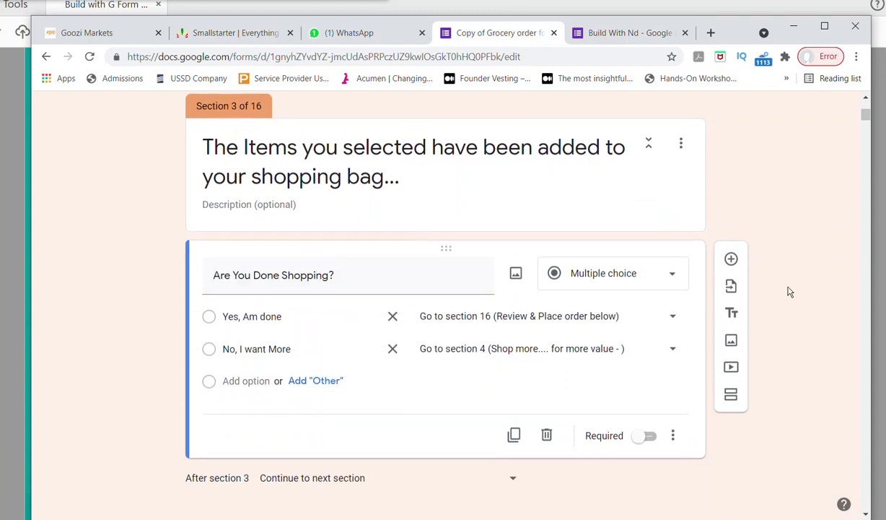
pyautogui.scroll(-4, 788, 291)
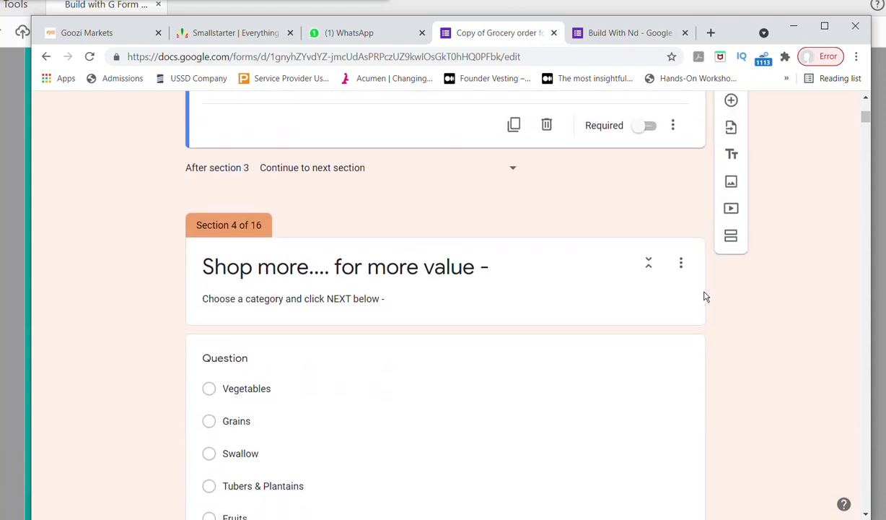
pyautogui.scroll(-1, 340, 255)
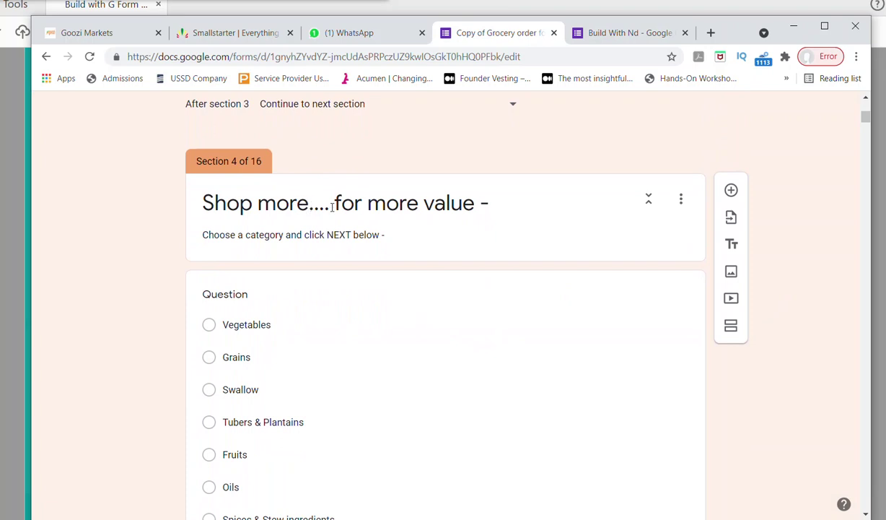
pyautogui.scroll(3, 336, 209)
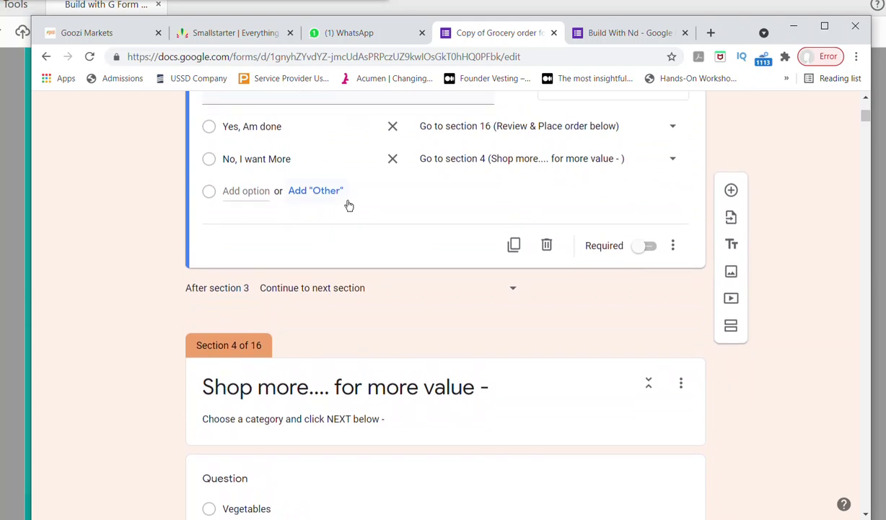
pyautogui.scroll(-7, 349, 205)
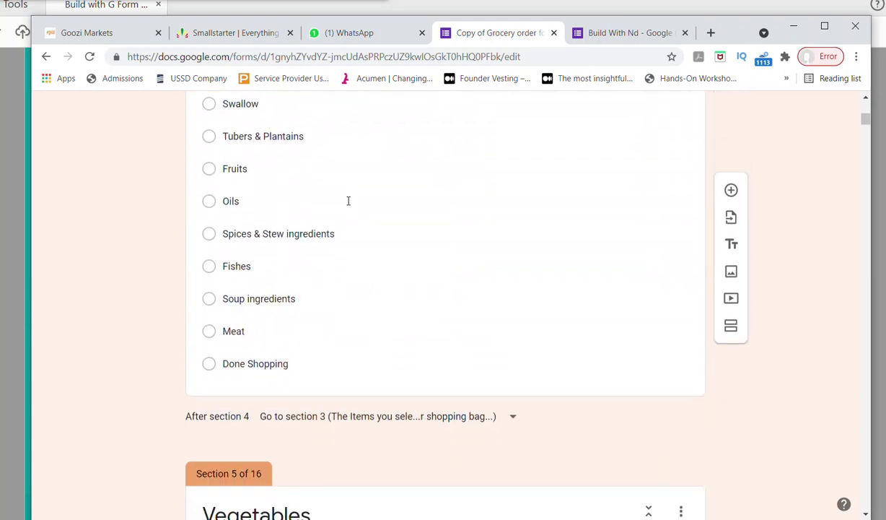
pyautogui.scroll(2, 348, 202)
pyautogui.scroll(-7, 347, 204)
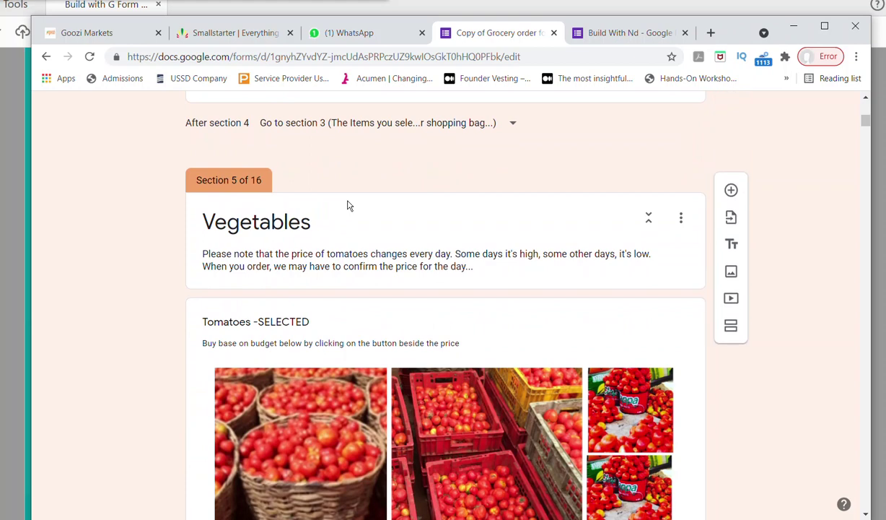
pyautogui.scroll(-1, 348, 202)
pyautogui.scroll(2, 350, 192)
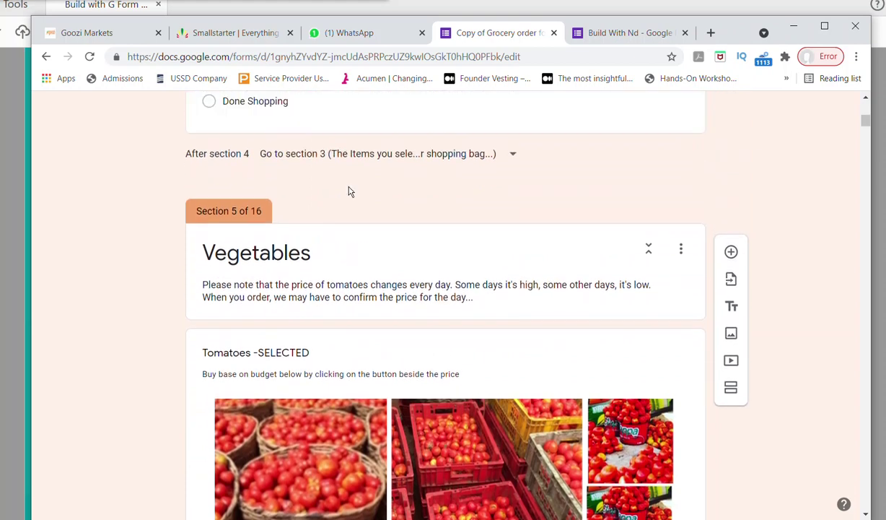
# Step: Copy the grocery form's Section 4 title 'Shop more.... for more value -'
pyautogui.click(628, 34)
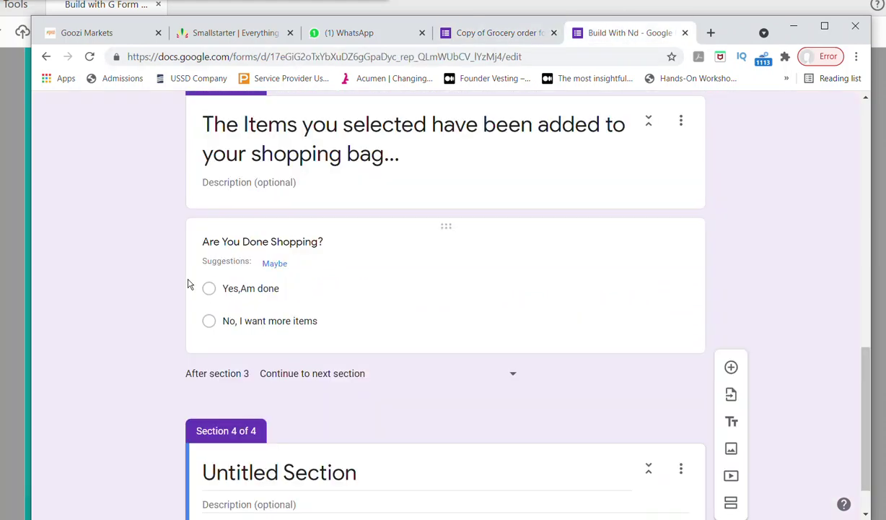
pyautogui.scroll(-1, 238, 282)
pyautogui.scroll(-1, 279, 339)
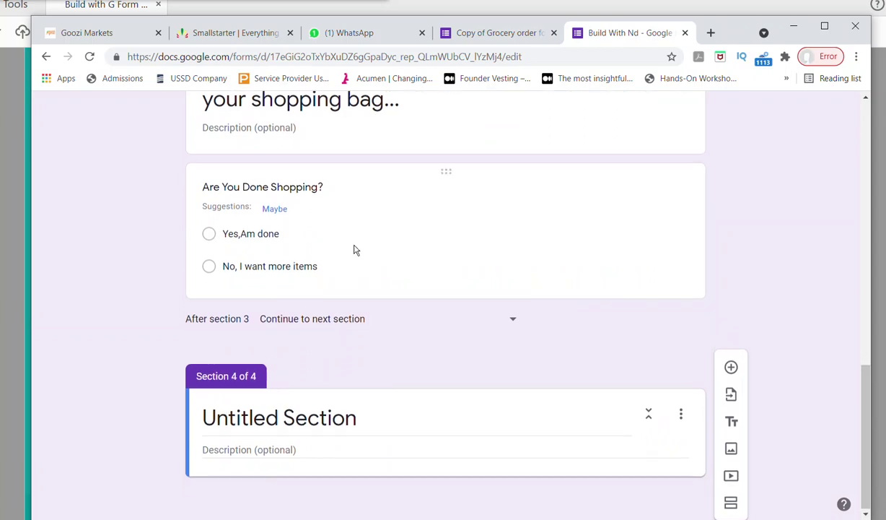
pyautogui.click(447, 33)
pyautogui.scroll(-1, 301, 218)
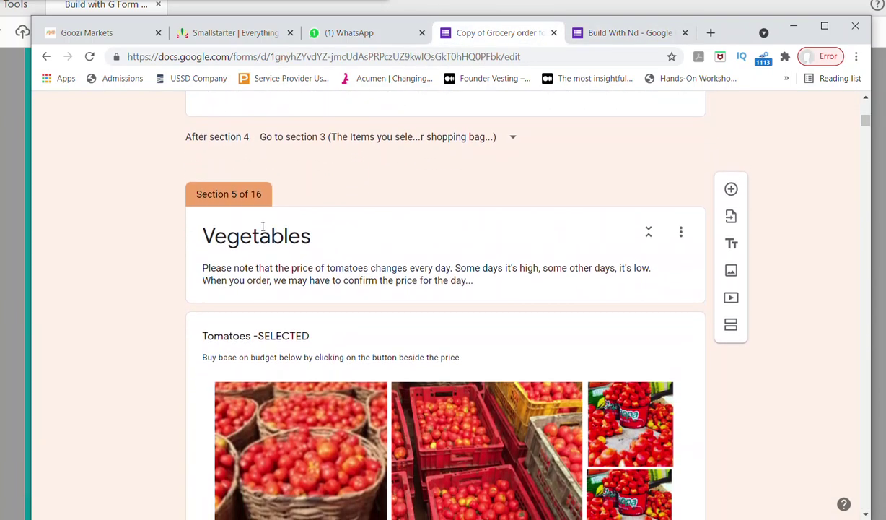
pyautogui.scroll(4, 265, 207)
pyautogui.scroll(5, 267, 209)
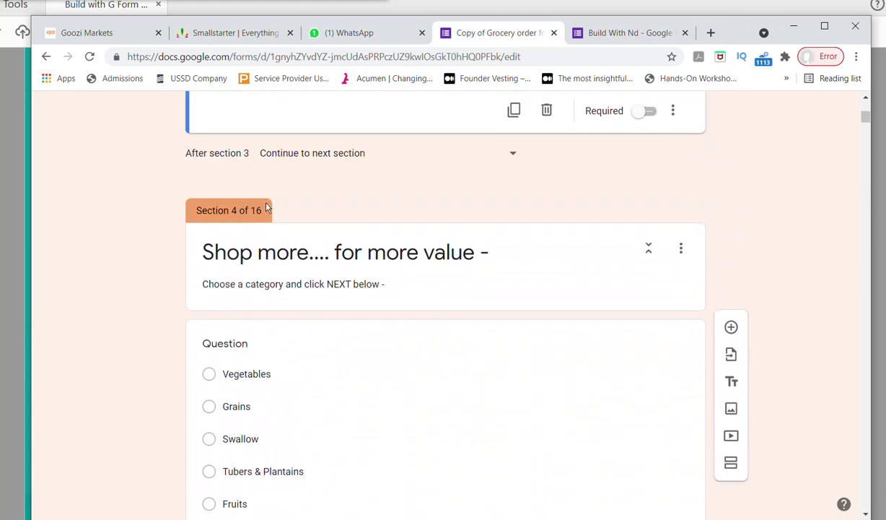
pyautogui.click(277, 244)
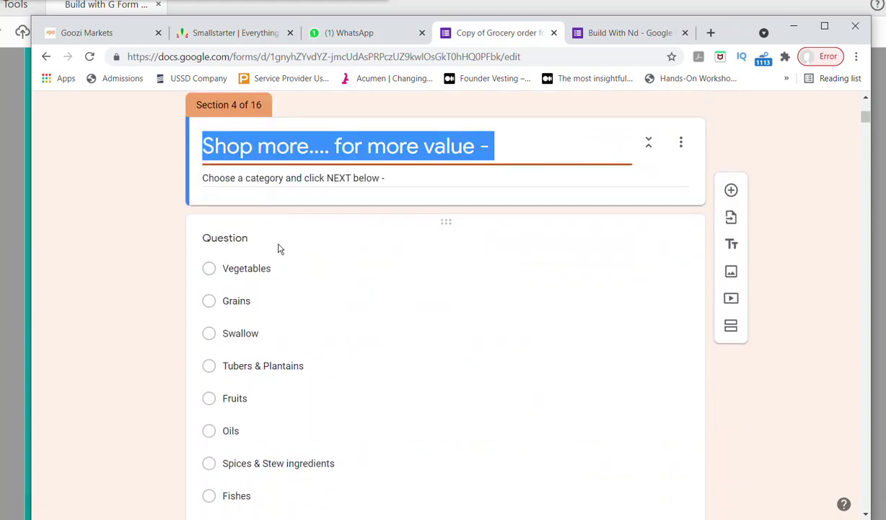
pyautogui.rightClick(292, 146)
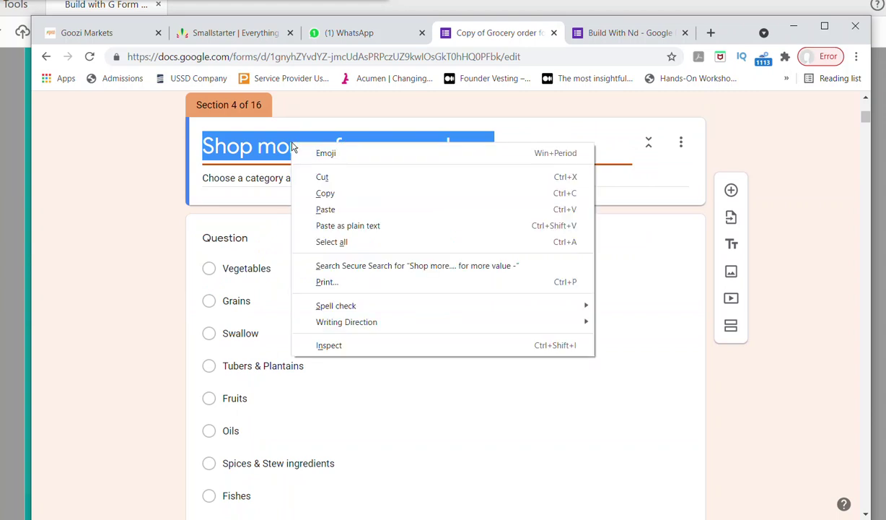
pyautogui.click(331, 200)
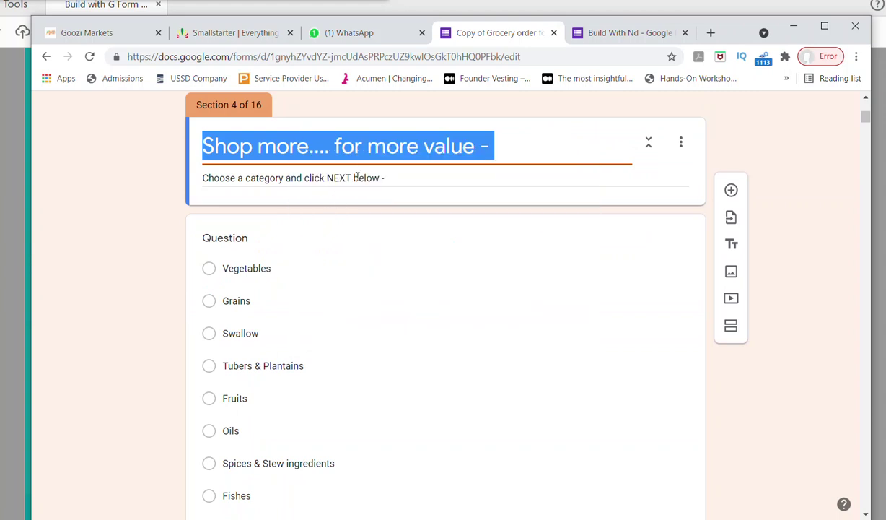
pyautogui.click(597, 36)
# Step: Paste 'Shop more.... for more value -' as Section 4's title
pyautogui.click(278, 415)
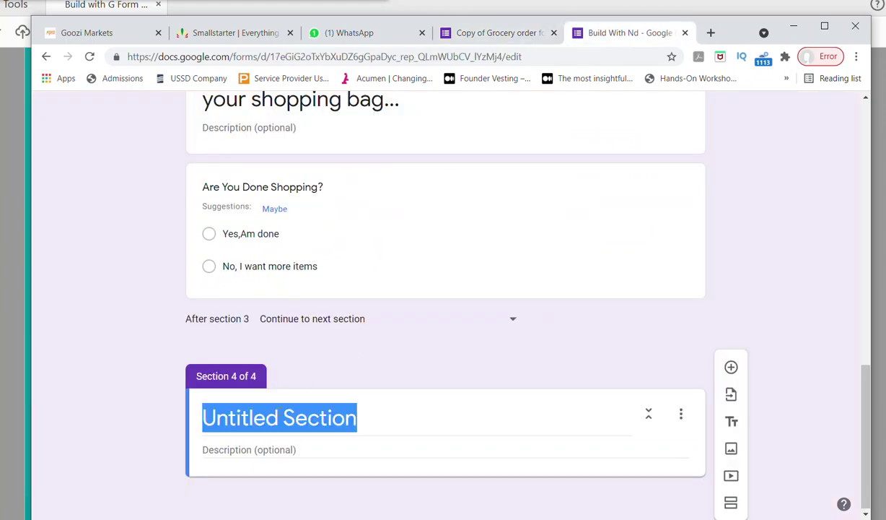
pyautogui.hotkey('ctrl', 'v')
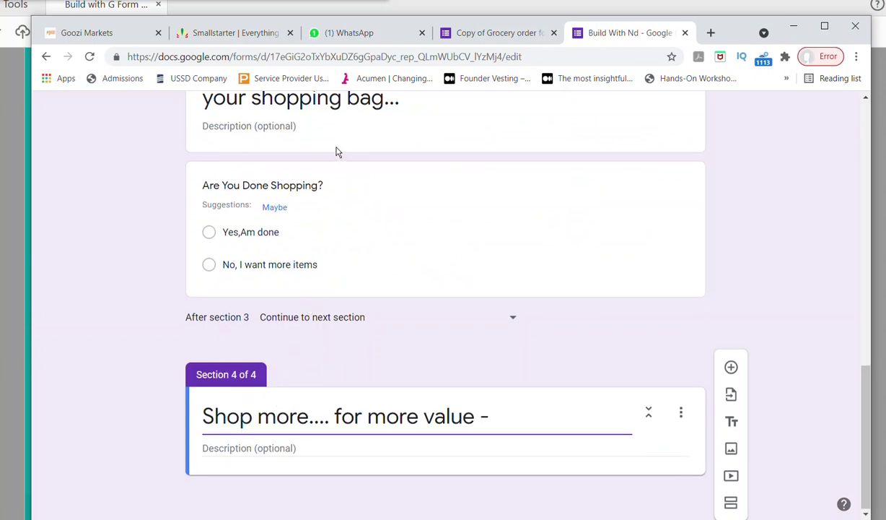
pyautogui.scroll(8, 335, 152)
# Step: Duplicate the Section 2 category question, drag the copy into Section 4 and clear its title
pyautogui.click(374, 329)
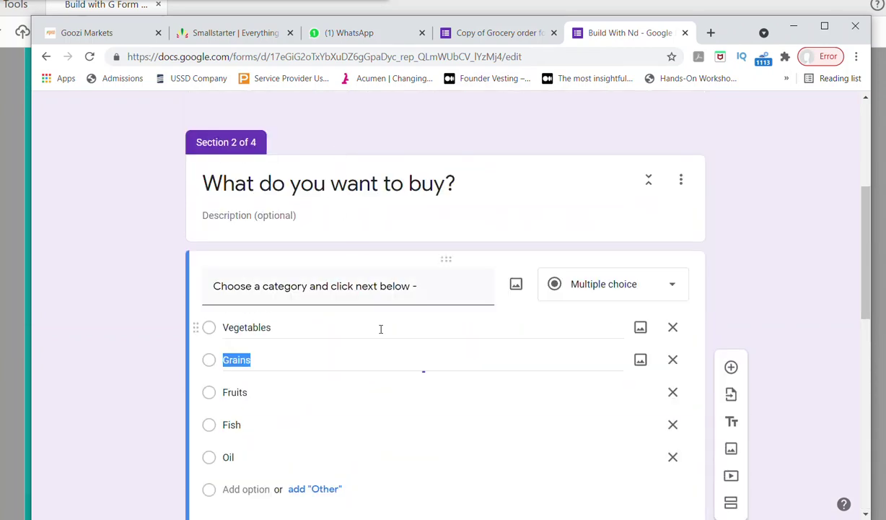
pyautogui.scroll(-4, 381, 329)
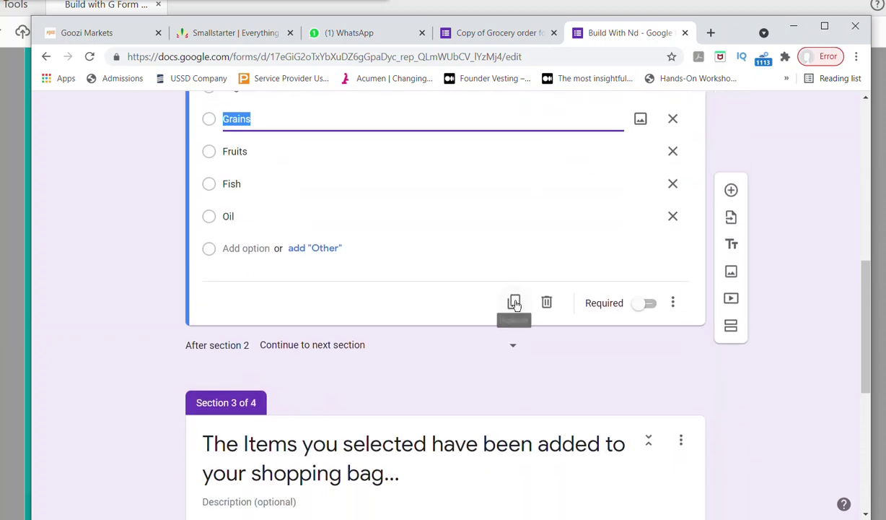
pyautogui.click(515, 303)
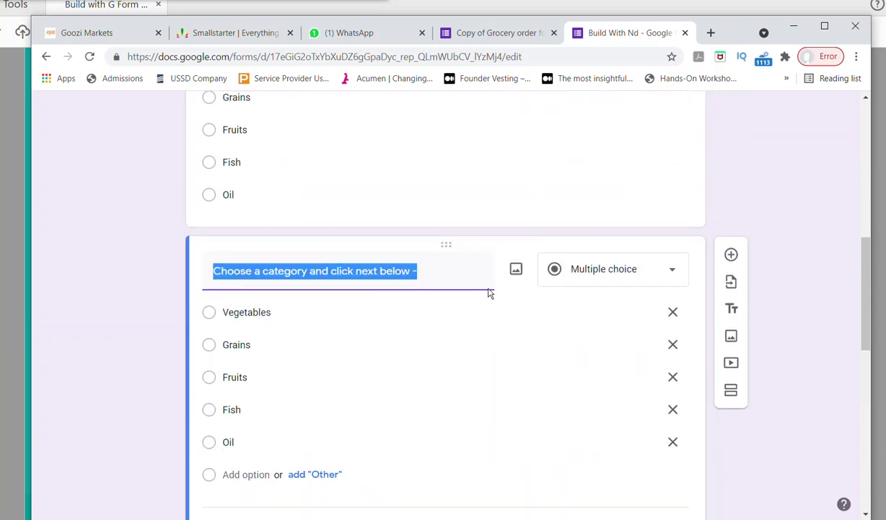
pyautogui.moveTo(444, 243); pyautogui.dragTo(477, 381)
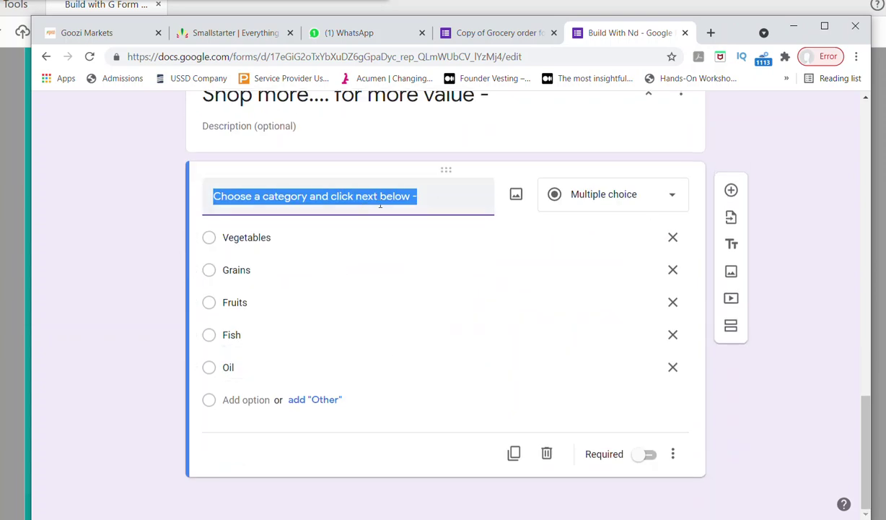
pyautogui.press('BackSpace')
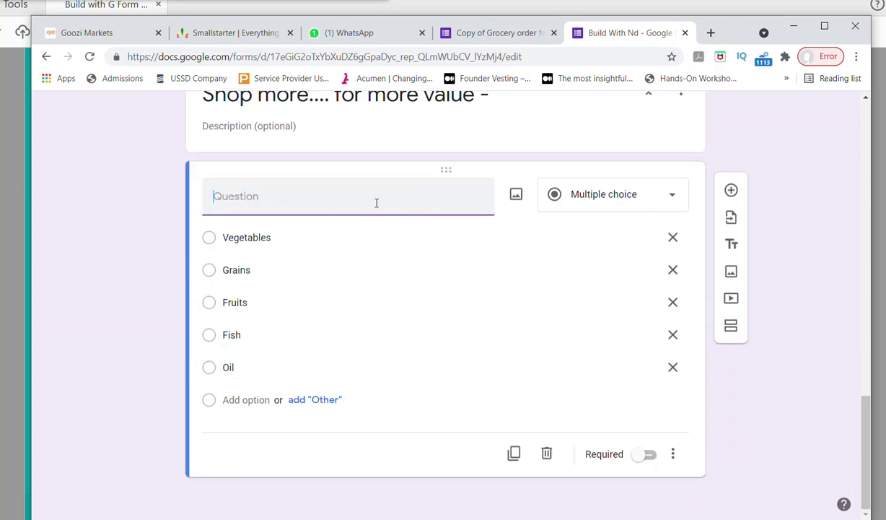
# Step: Copy the grocery form's section description 'Choose a category and click NEXT below -'
pyautogui.click(488, 33)
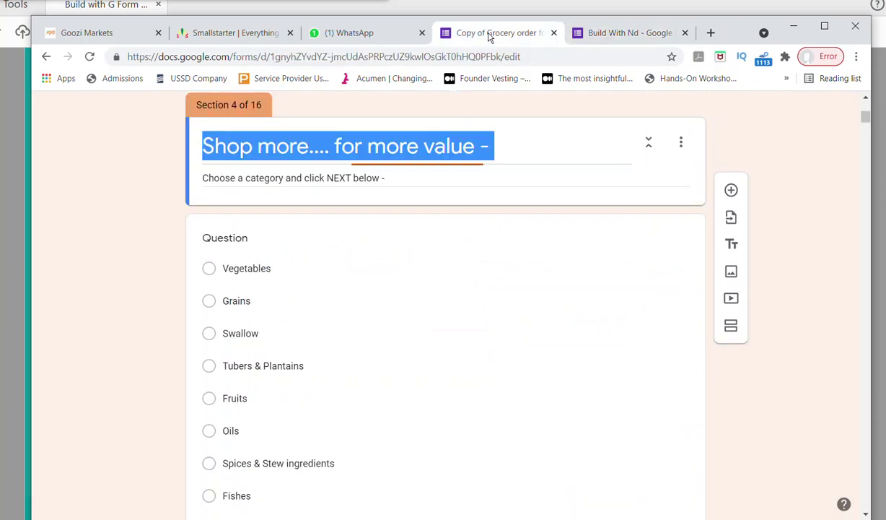
pyautogui.click(141, 247)
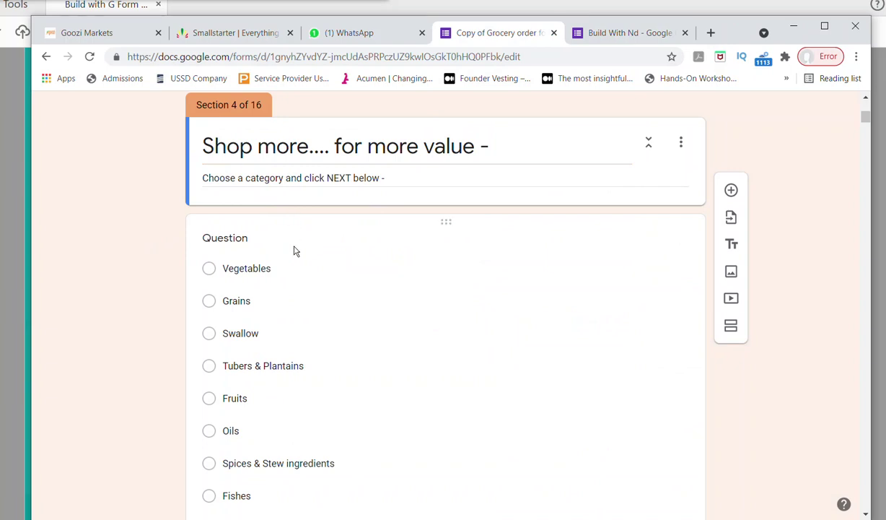
pyautogui.scroll(-2, 294, 251)
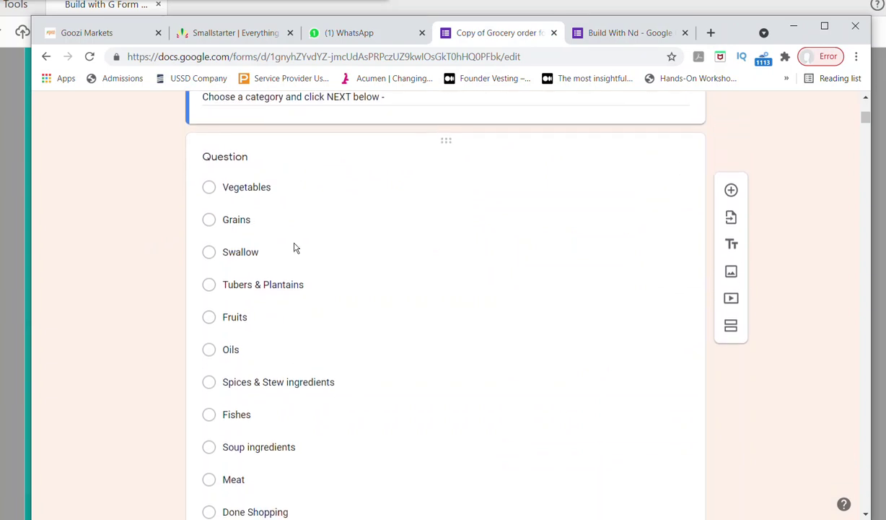
pyautogui.scroll(1, 293, 225)
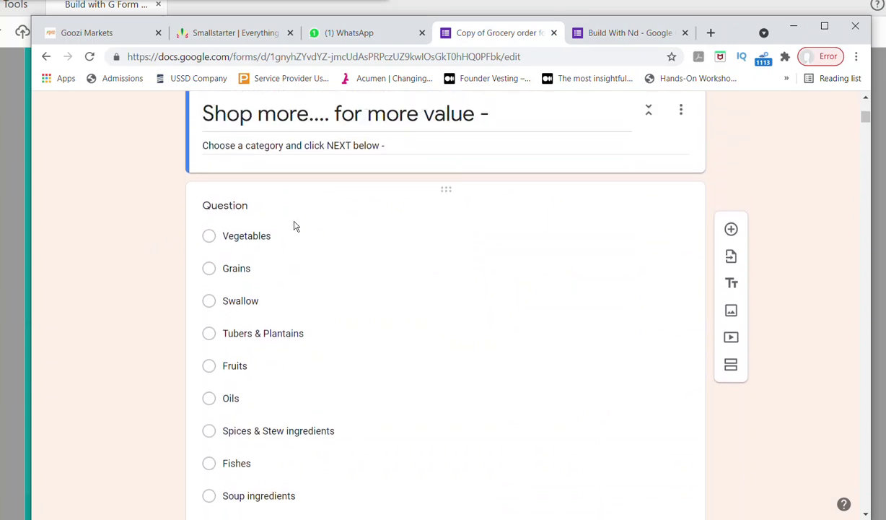
pyautogui.tripleClick(310, 146)
pyautogui.rightClick(310, 148)
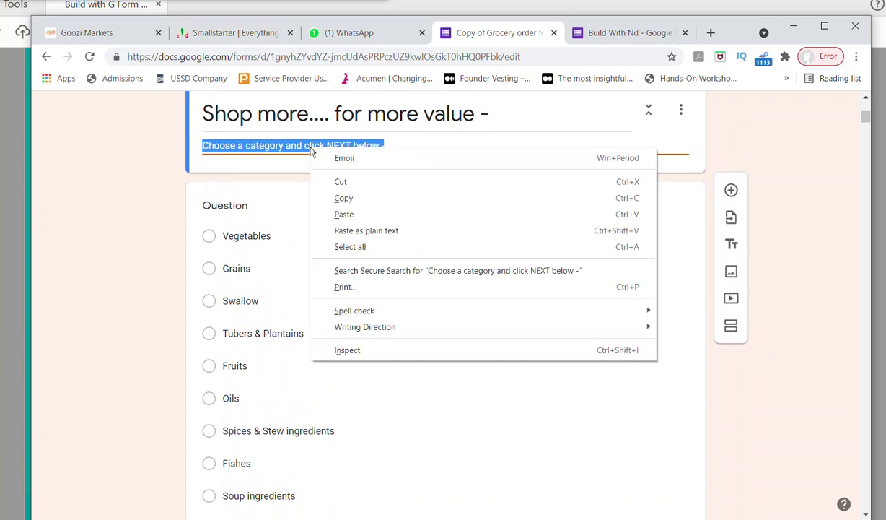
pyautogui.click(342, 197)
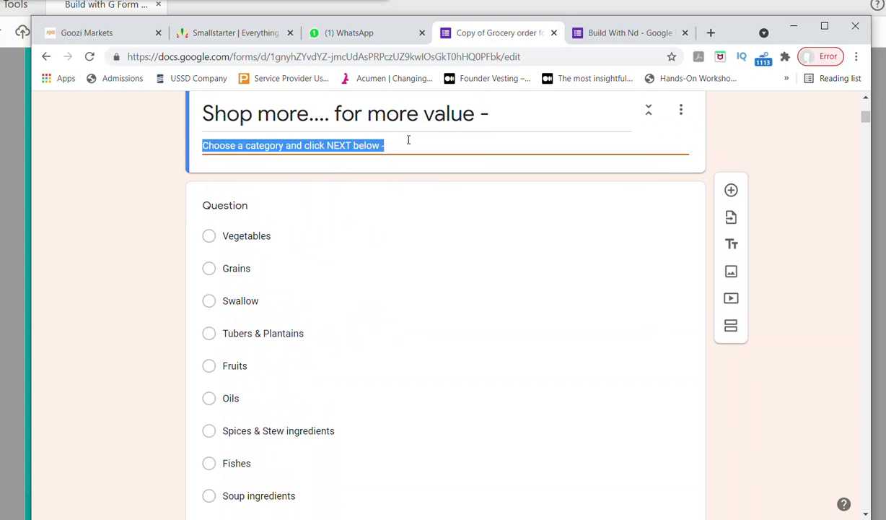
pyautogui.click(757, 148)
# Step: Paste it as Section 4's description in the Build With Nd form
pyautogui.click(625, 34)
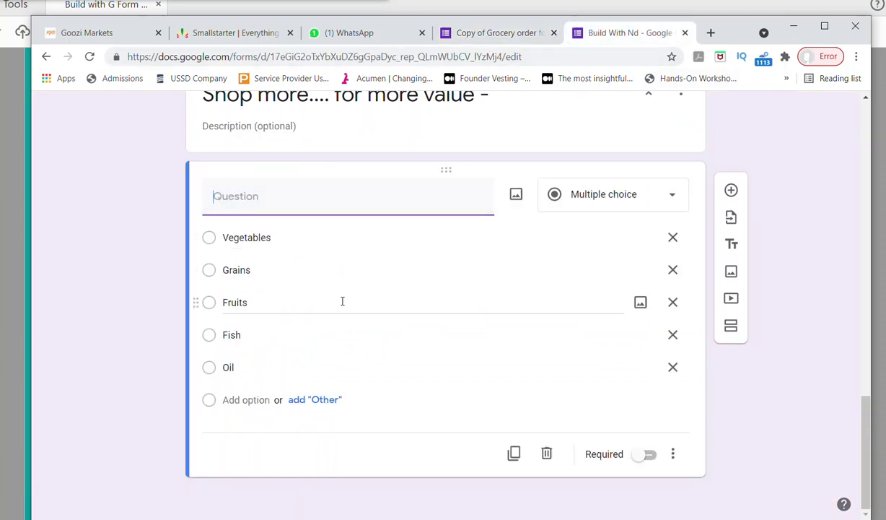
pyautogui.scroll(3, 342, 302)
pyautogui.click(274, 297)
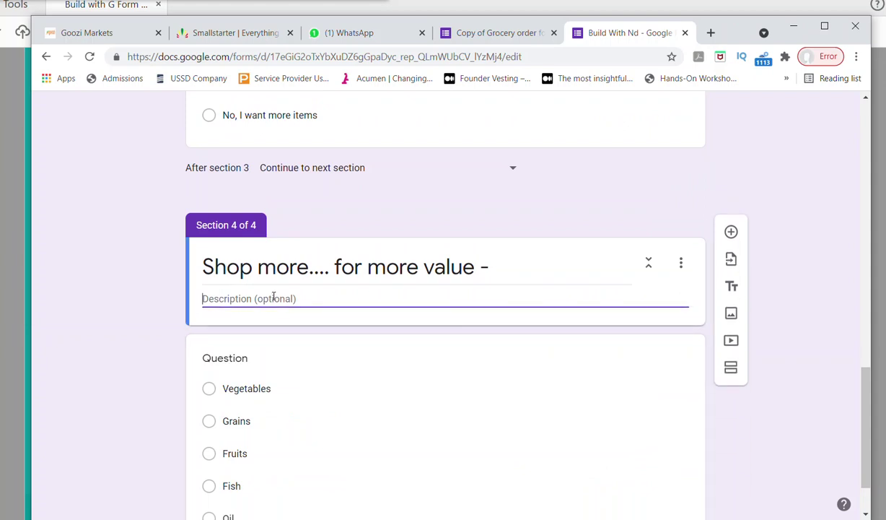
pyautogui.hotkey('ctrl', 'v')
pyautogui.scroll(-1, 274, 301)
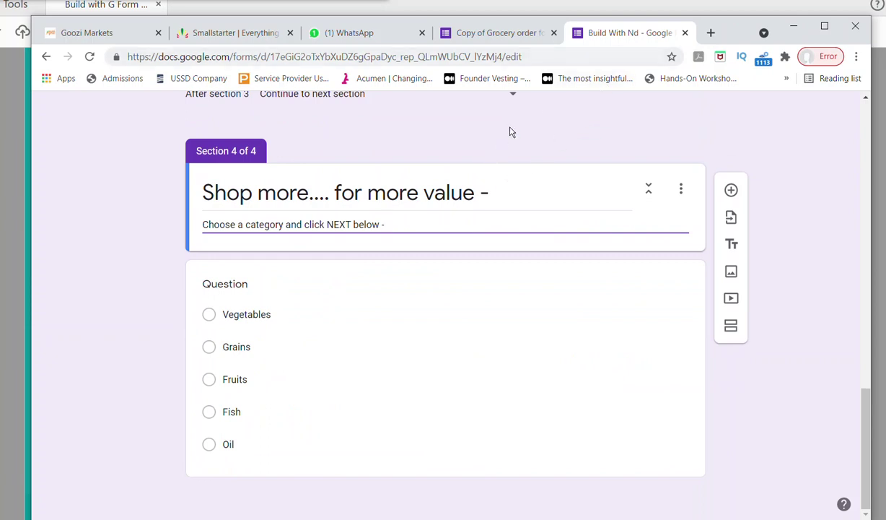
# Step: Select the Vegetables section's tomato-price description in the grocery form
pyautogui.click(494, 33)
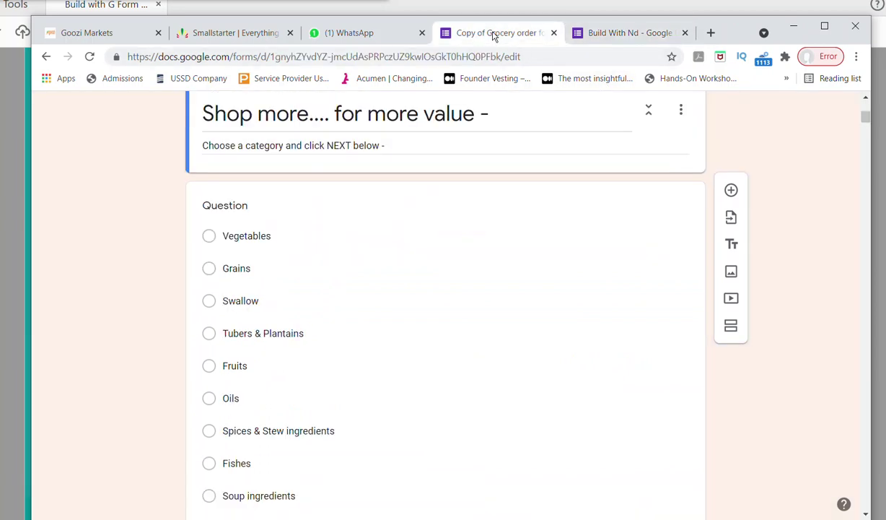
pyautogui.scroll(-8, 480, 131)
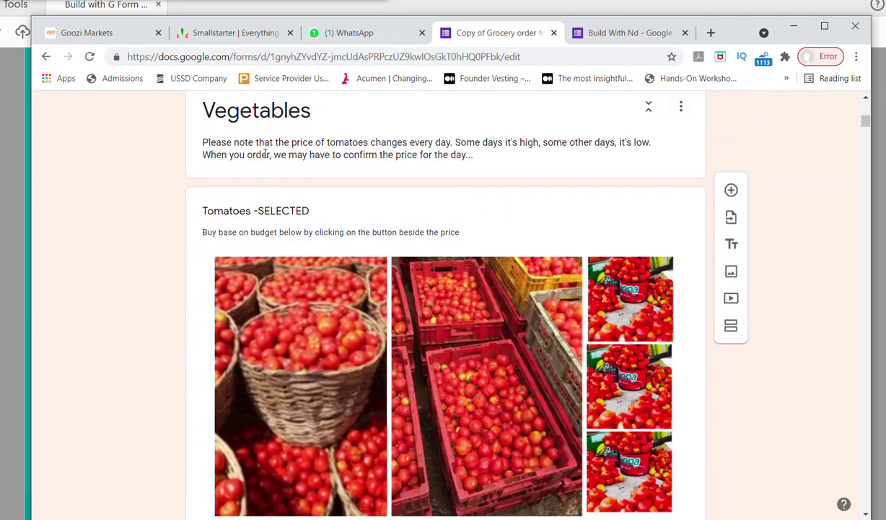
pyautogui.scroll(-1, 436, 347)
pyautogui.scroll(4, 384, 383)
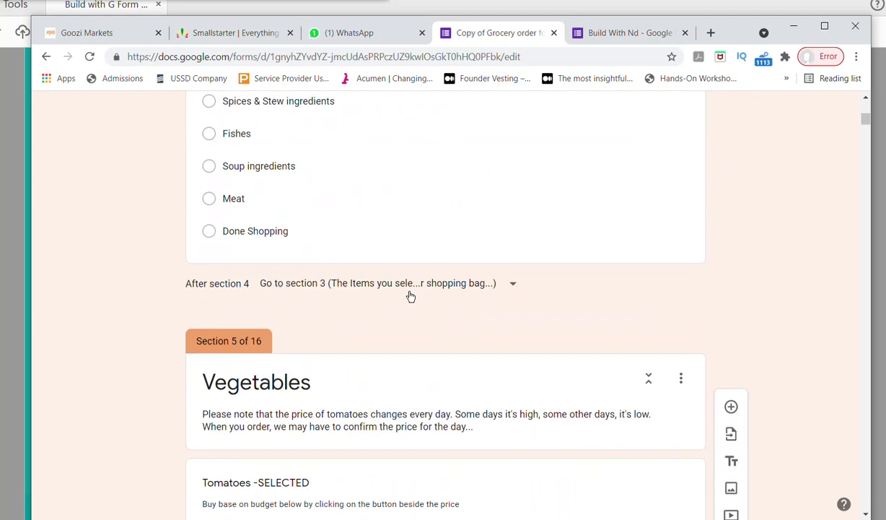
pyautogui.scroll(-1, 409, 297)
pyautogui.click(309, 362)
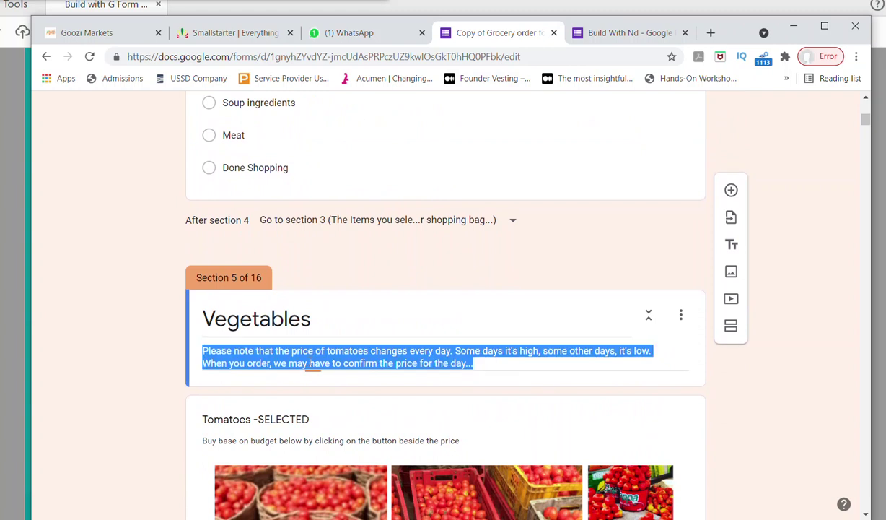
pyautogui.click(309, 362)
pyautogui.doubleClick(310, 363)
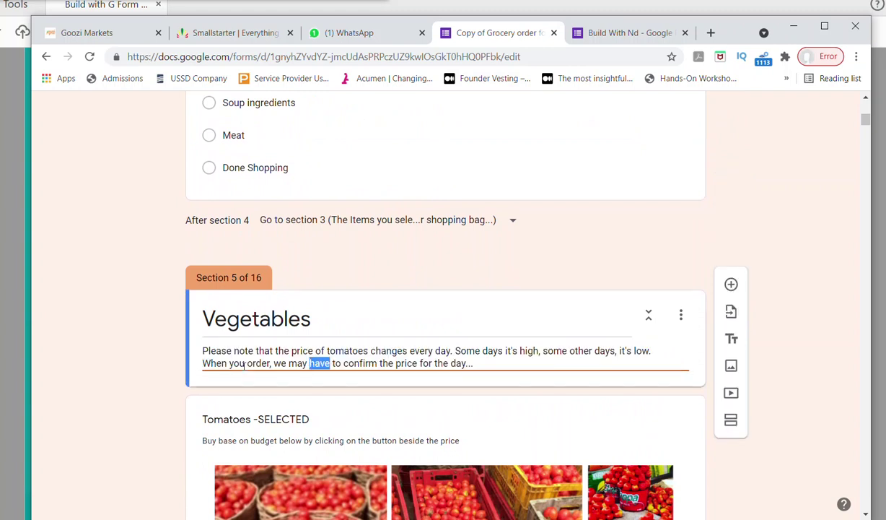
pyautogui.moveTo(204, 351); pyautogui.dragTo(488, 364)
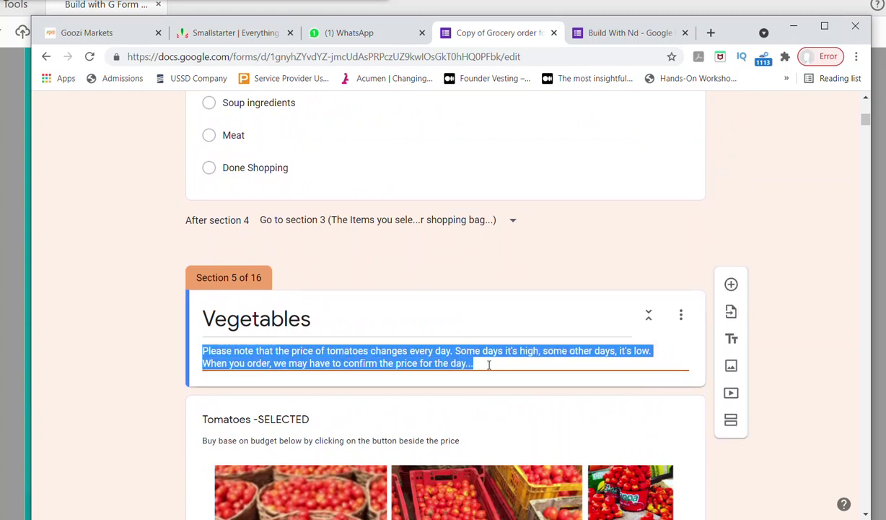
pyautogui.click(201, 313)
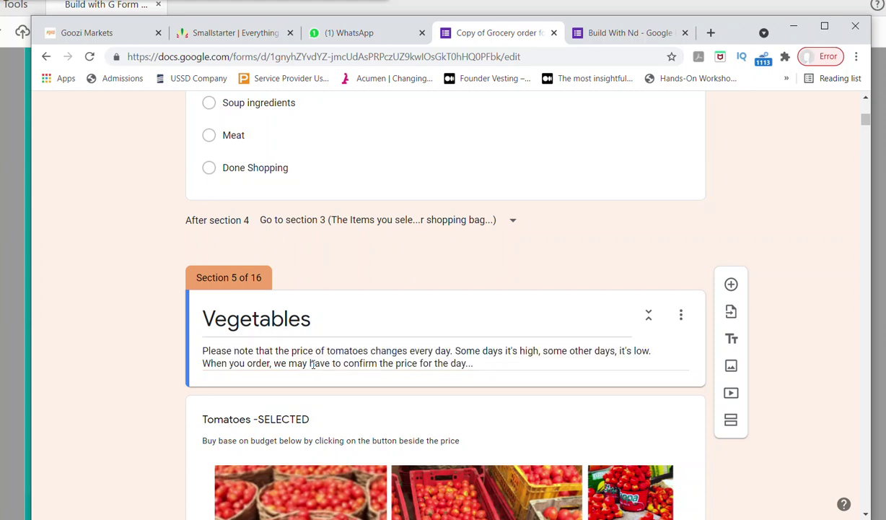
# Step: Copy the full tomato-price description
pyautogui.tripleClick(474, 362)
pyautogui.click(476, 362)
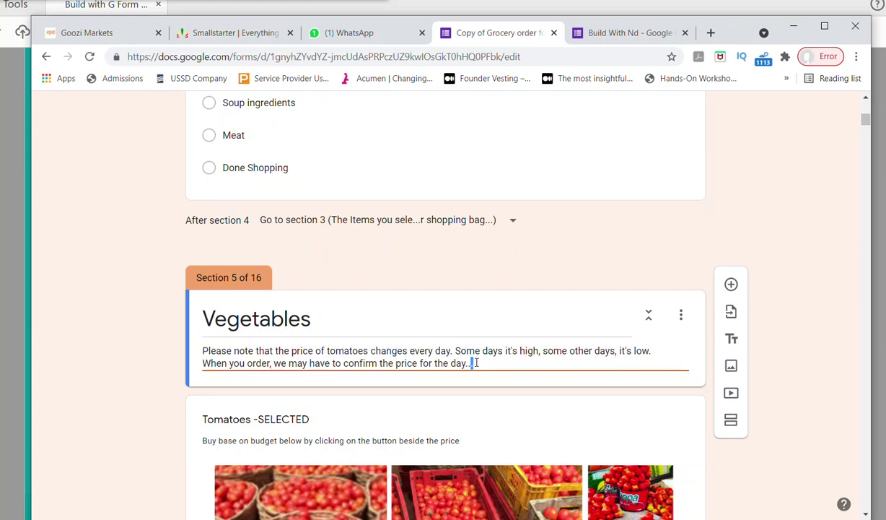
pyautogui.moveTo(477, 362); pyautogui.dragTo(204, 351)
pyautogui.rightClick(214, 350)
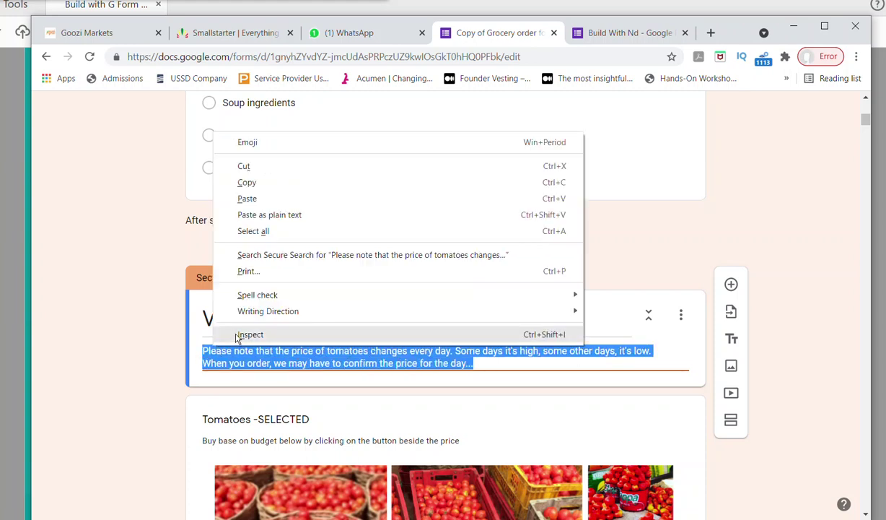
pyautogui.click(249, 182)
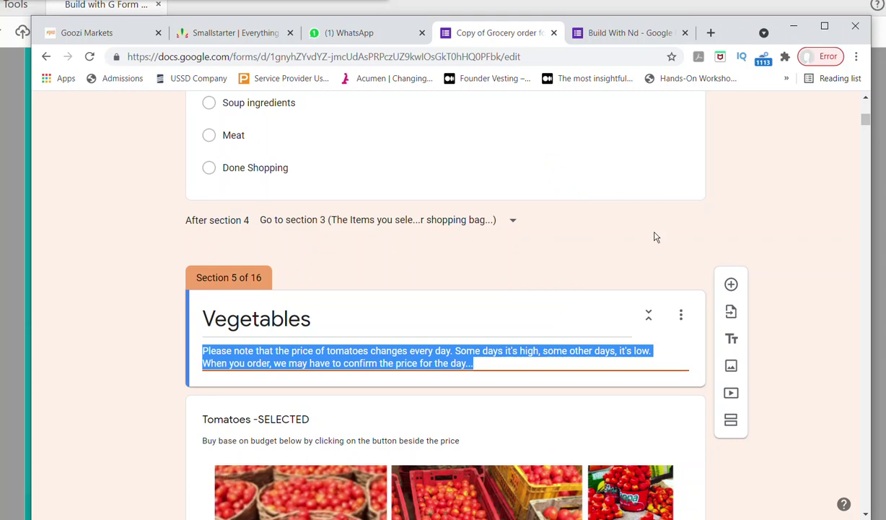
# Step: Review the grocery form's layout again before returning to the Build With Nd form
pyautogui.click(631, 36)
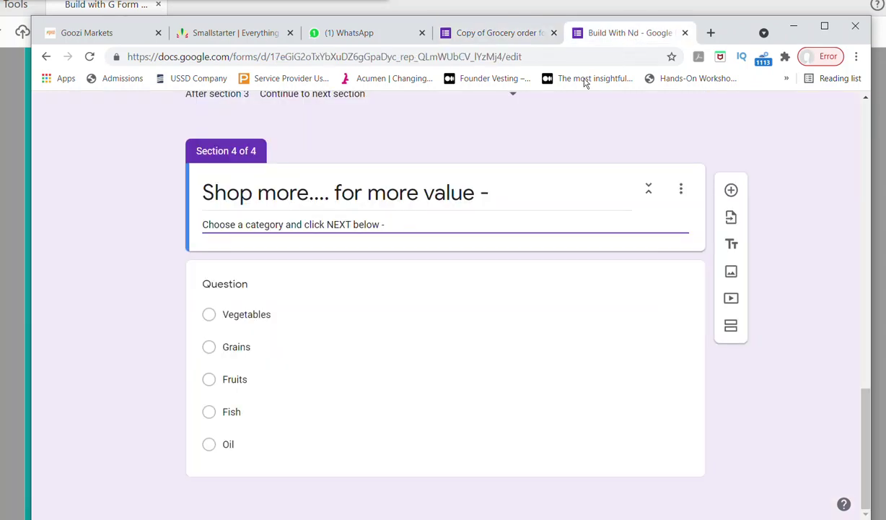
pyautogui.click(476, 36)
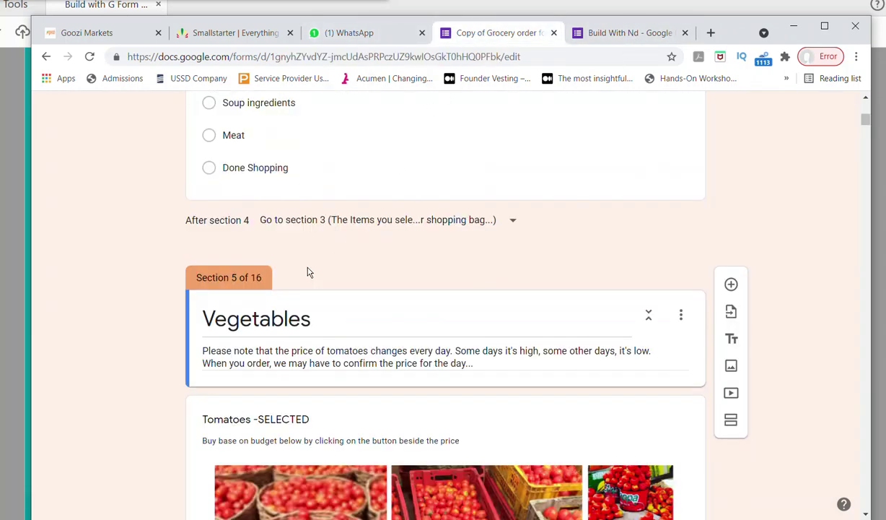
pyautogui.scroll(8, 308, 253)
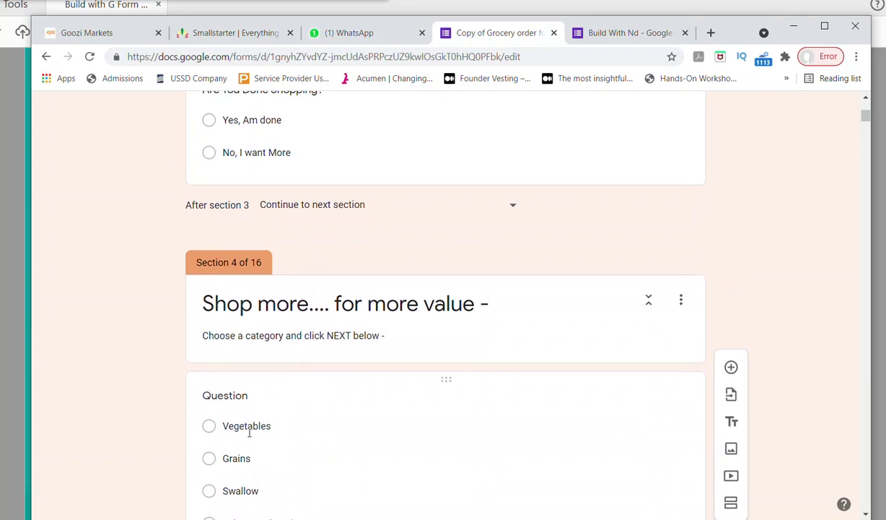
pyautogui.scroll(8, 242, 404)
pyautogui.scroll(-6, 229, 217)
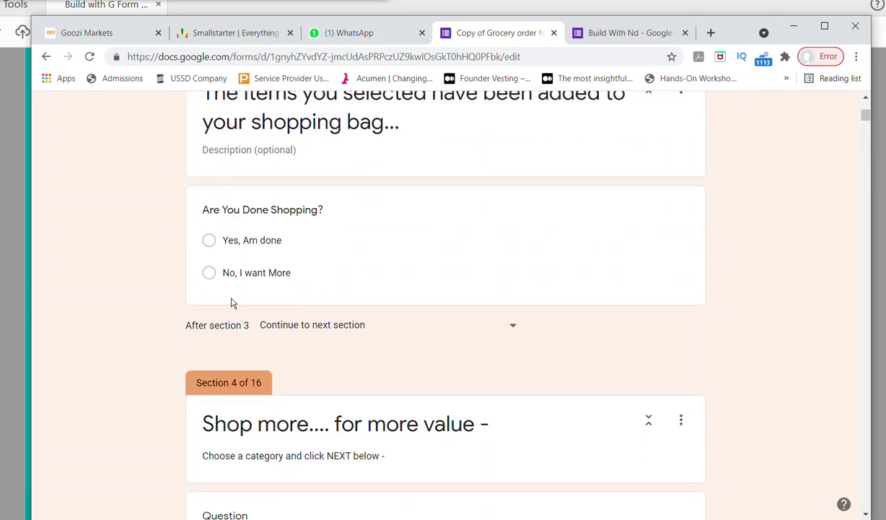
pyautogui.scroll(-12, 232, 303)
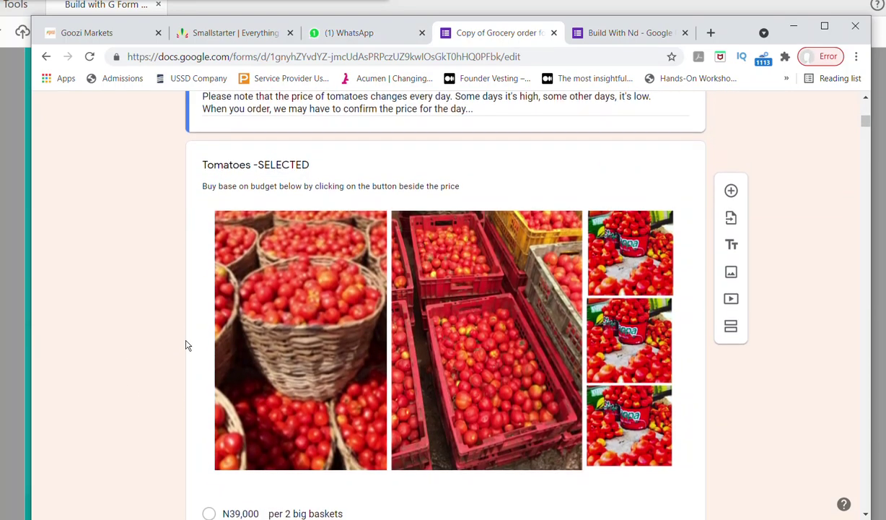
pyautogui.scroll(2, 189, 325)
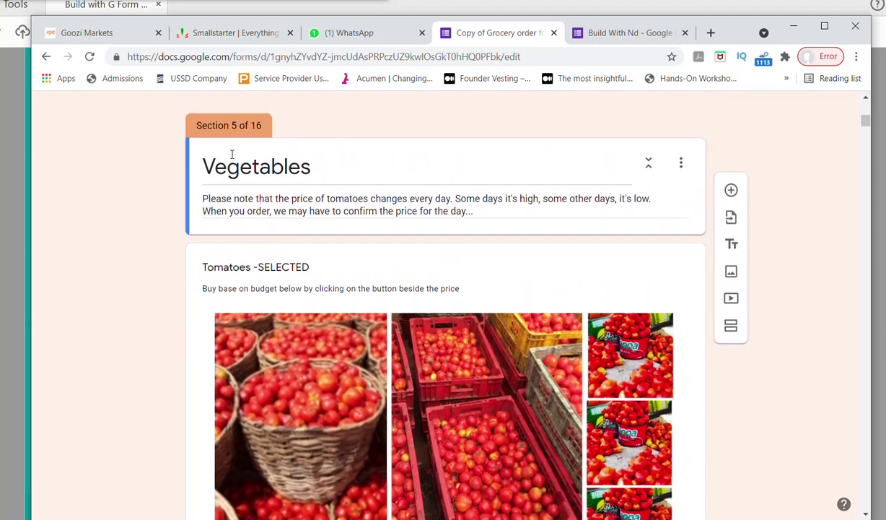
pyautogui.click(606, 34)
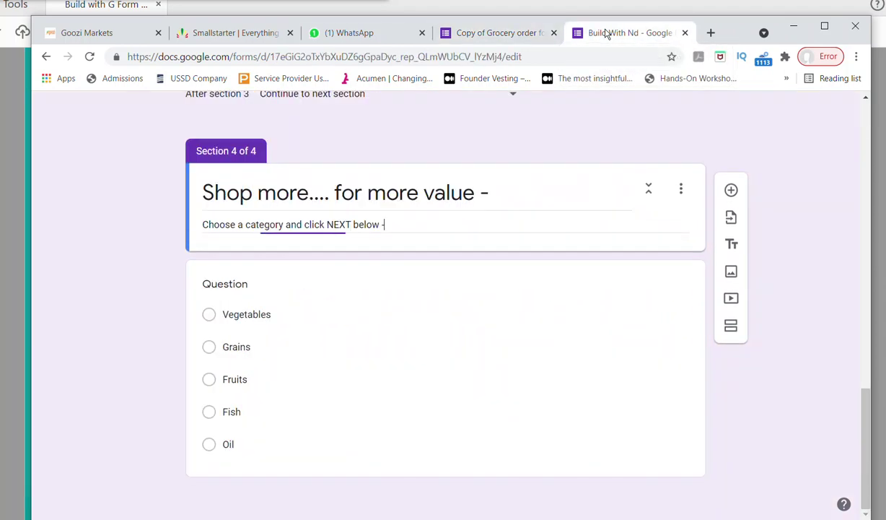
# Step: Add a fifth section and paste the tomato-price note into its description
pyautogui.click(731, 326)
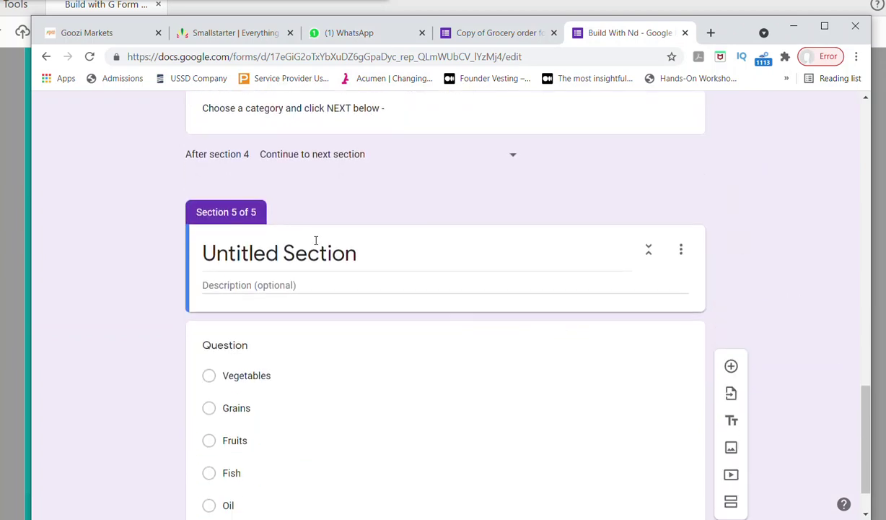
pyautogui.click(315, 240)
pyautogui.hotkey('ctrl', 'v')
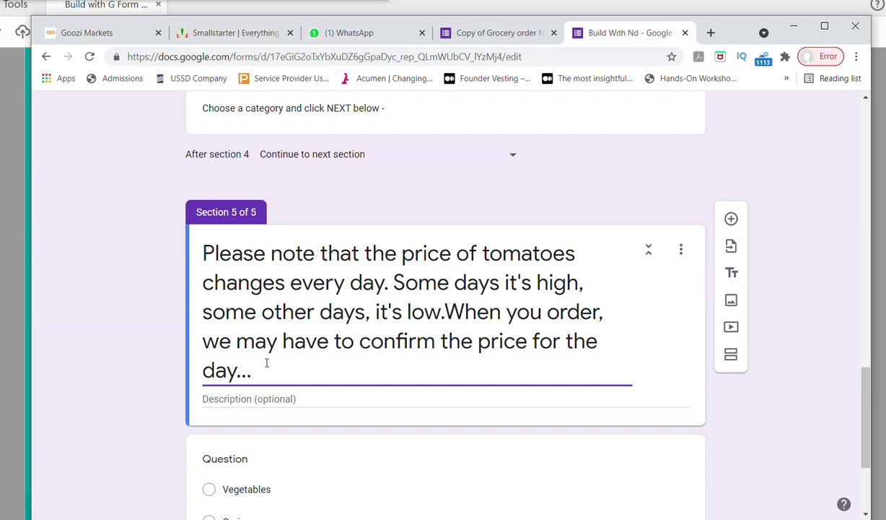
pyautogui.moveTo(266, 363); pyautogui.dragTo(201, 265)
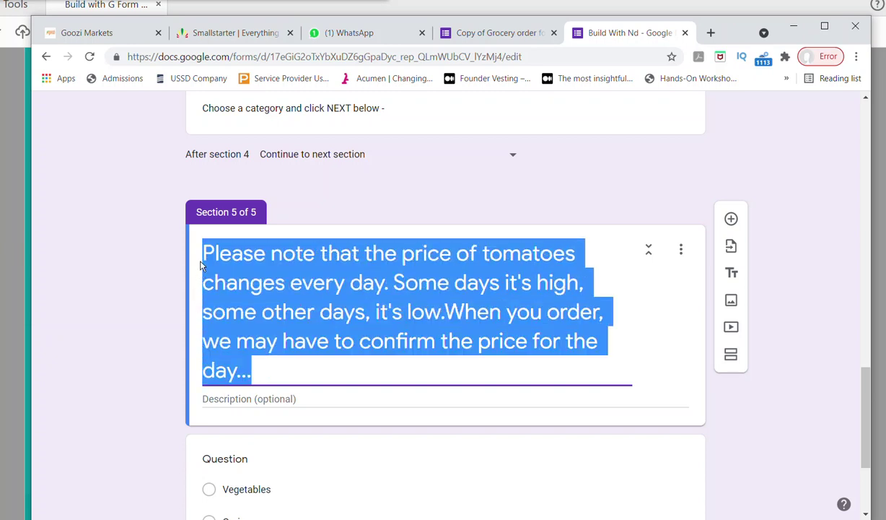
pyautogui.press('BackSpace')
pyautogui.click(216, 286)
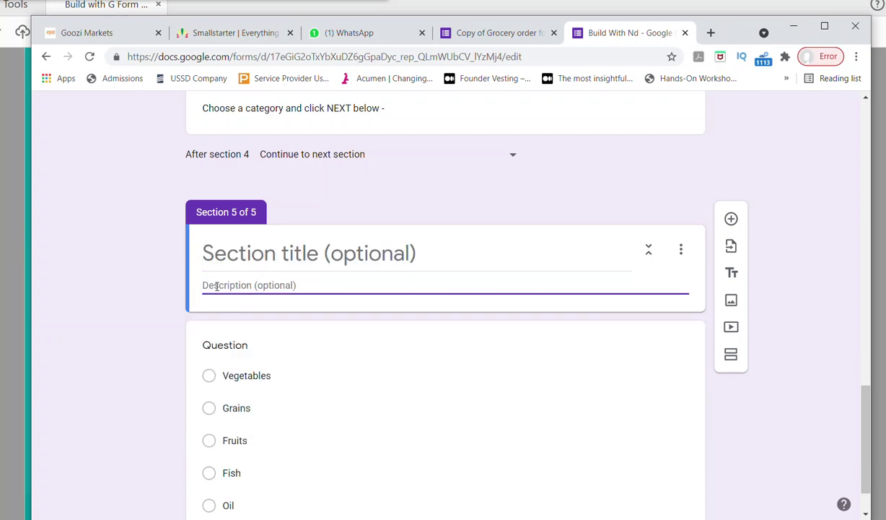
pyautogui.hotkey('ctrl', 'v')
# Step: Title the new section 'Vegetables'
pyautogui.click(252, 248)
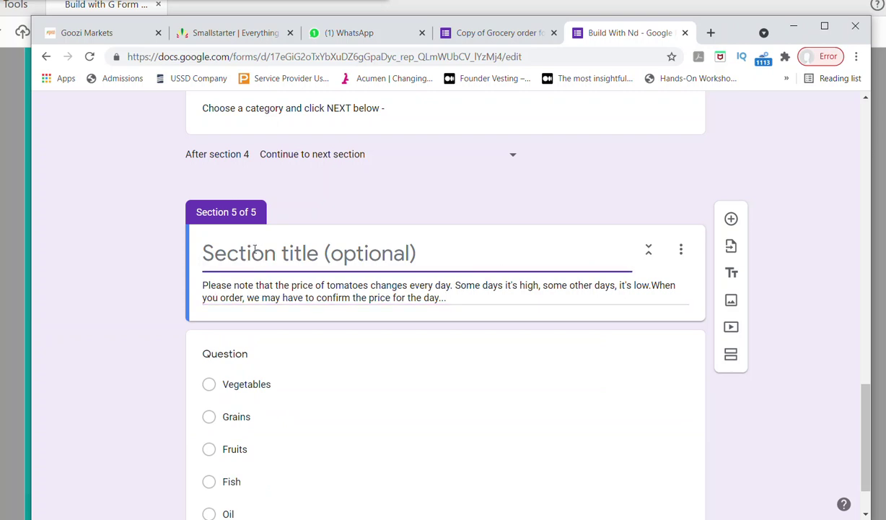
pyautogui.write('Vegetab')
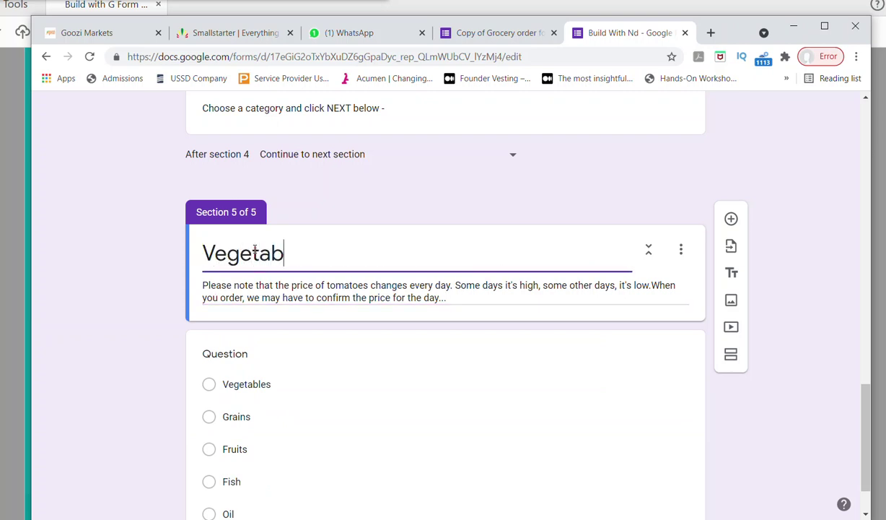
pyautogui.write('les')
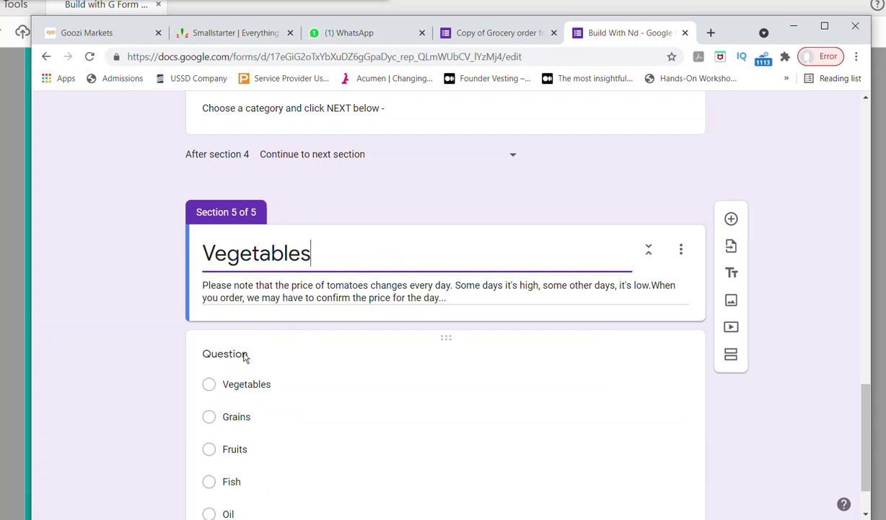
pyautogui.scroll(-1, 245, 356)
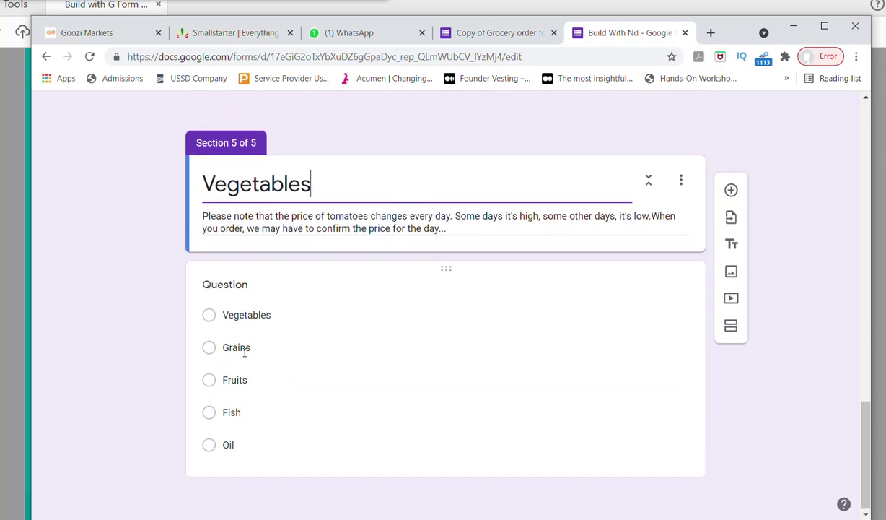
pyautogui.scroll(3, 245, 354)
pyautogui.scroll(-2, 247, 350)
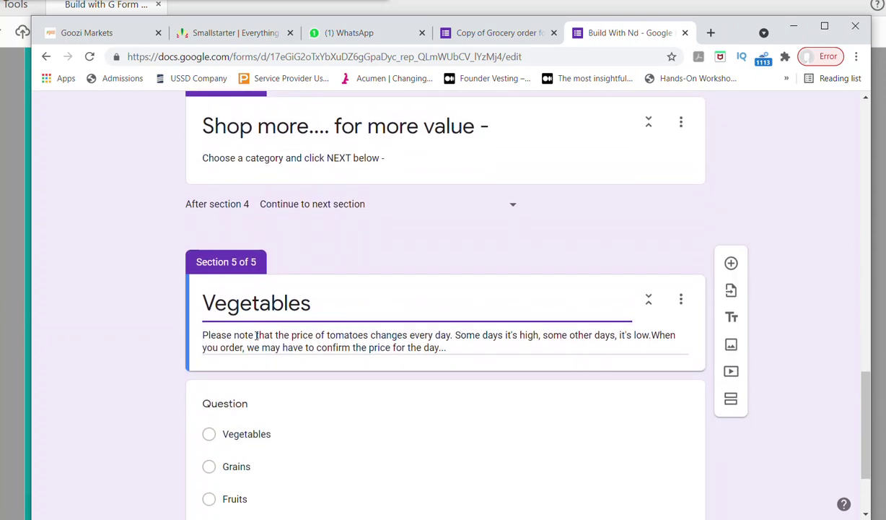
pyautogui.scroll(-1, 256, 336)
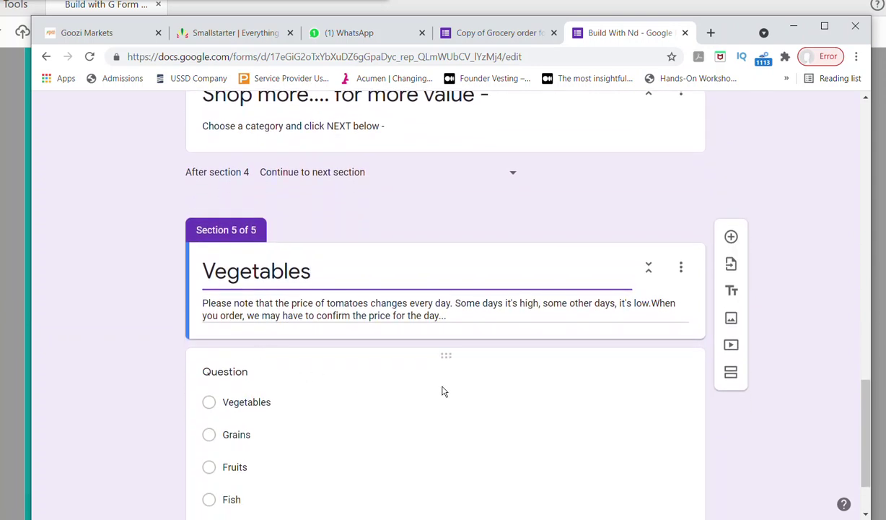
pyautogui.moveTo(372, 377); pyautogui.dragTo(375, 334)
# Step: Drag the category question back into Section 4 and place a blank multiple-choice question under Vegetables
pyautogui.click(377, 372)
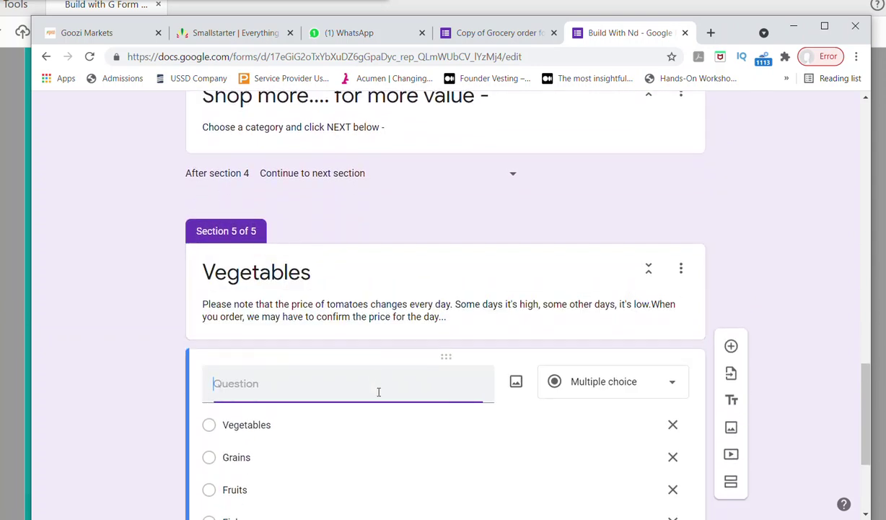
pyautogui.moveTo(453, 359); pyautogui.dragTo(380, 290)
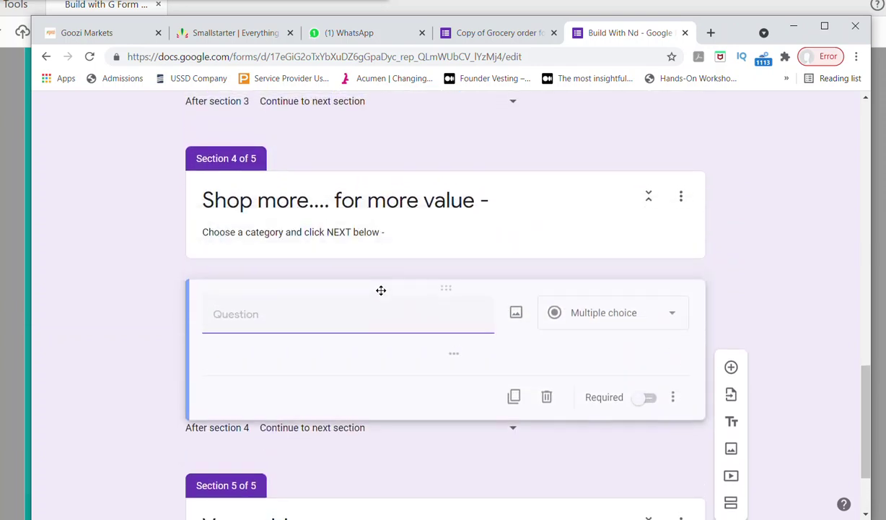
pyautogui.scroll(-4, 382, 340)
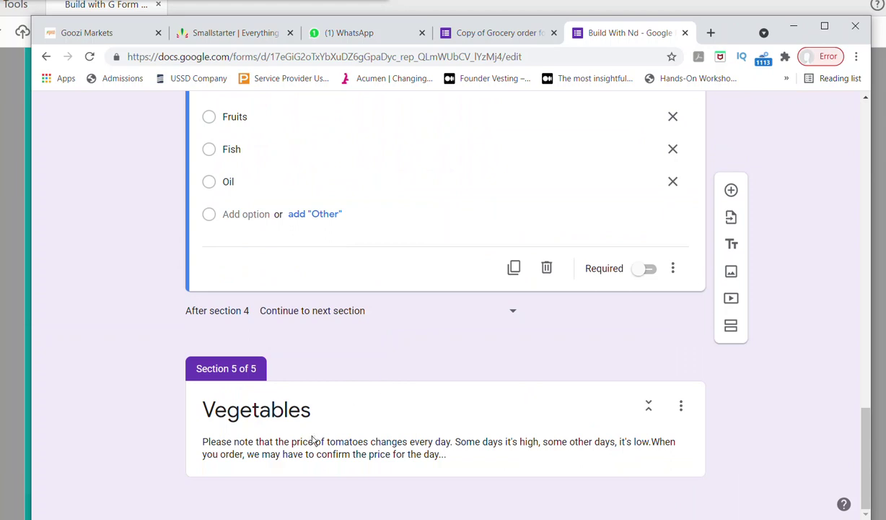
pyautogui.click(731, 190)
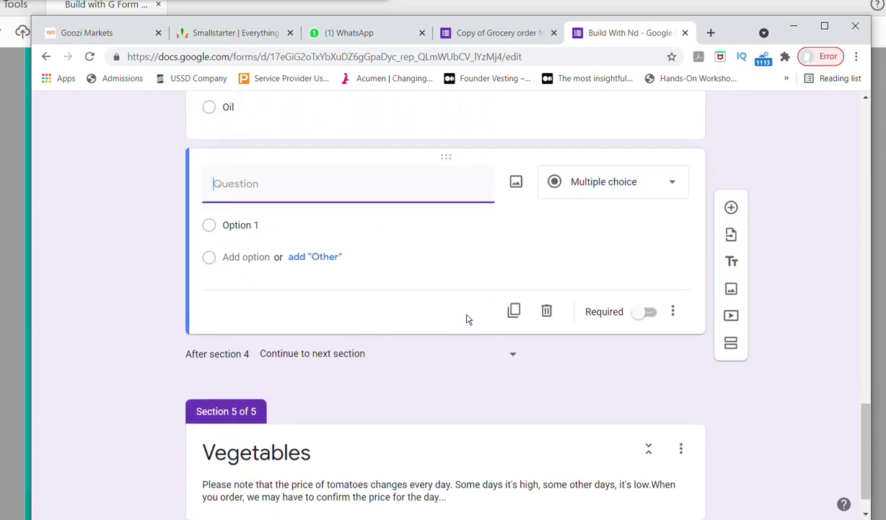
pyautogui.scroll(1, 466, 310)
pyautogui.moveTo(448, 248); pyautogui.dragTo(469, 358)
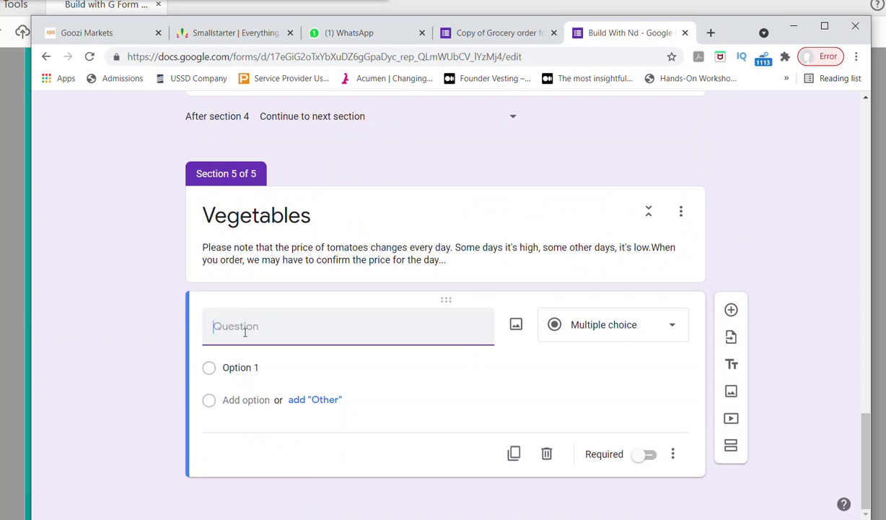
# Step: Copy the grocery form's question title 'Tomatoes -SELECTED'
pyautogui.click(478, 33)
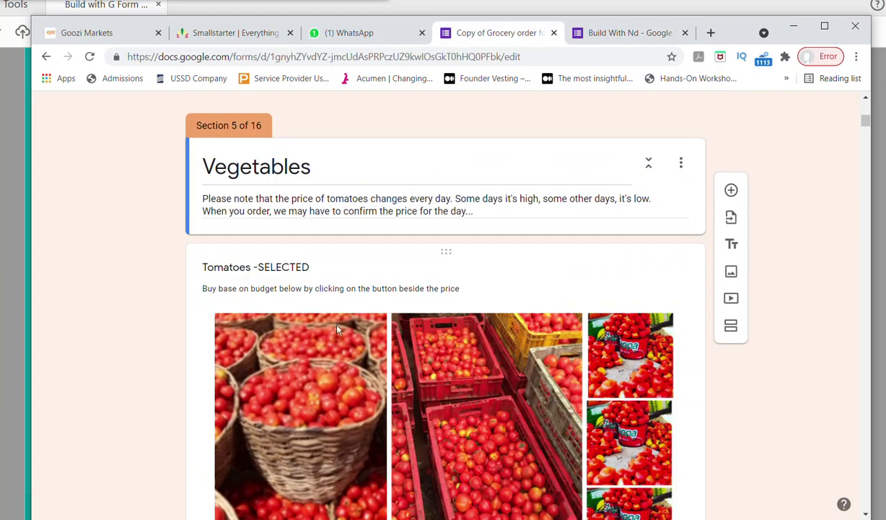
pyautogui.click(294, 268)
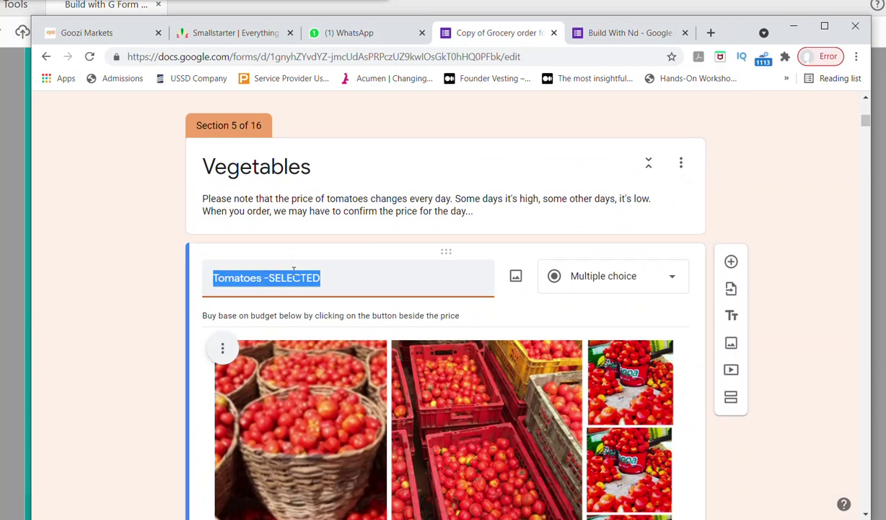
pyautogui.rightClick(297, 282)
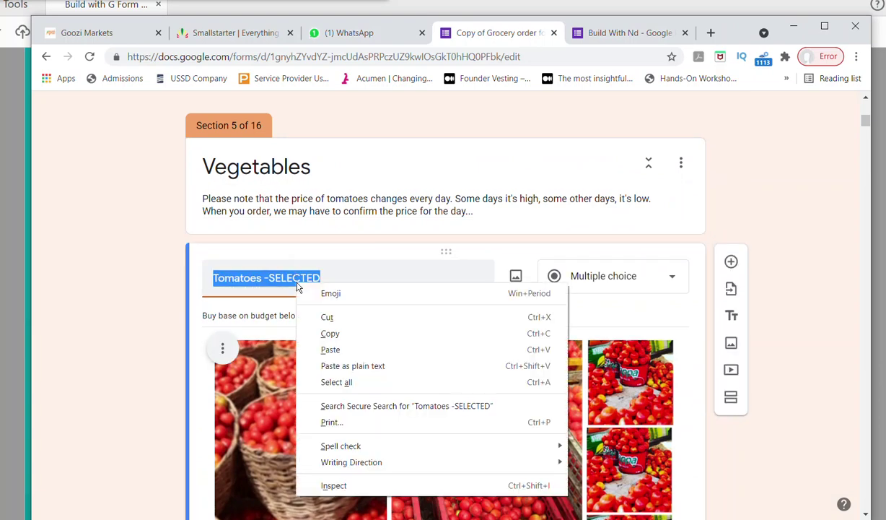
pyautogui.click(331, 333)
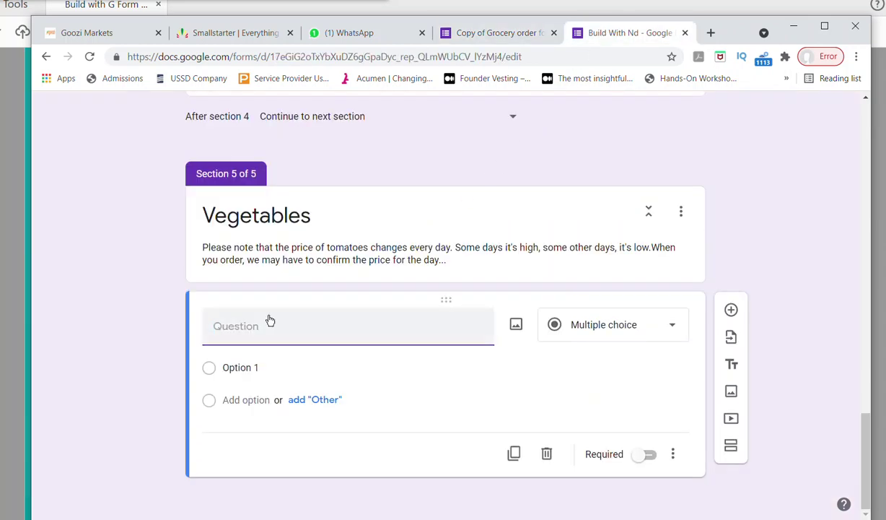
# Step: Paste it as the Vegetables question's title and append ' & Cleaned'
pyautogui.hotkey('ctrl', 'v')
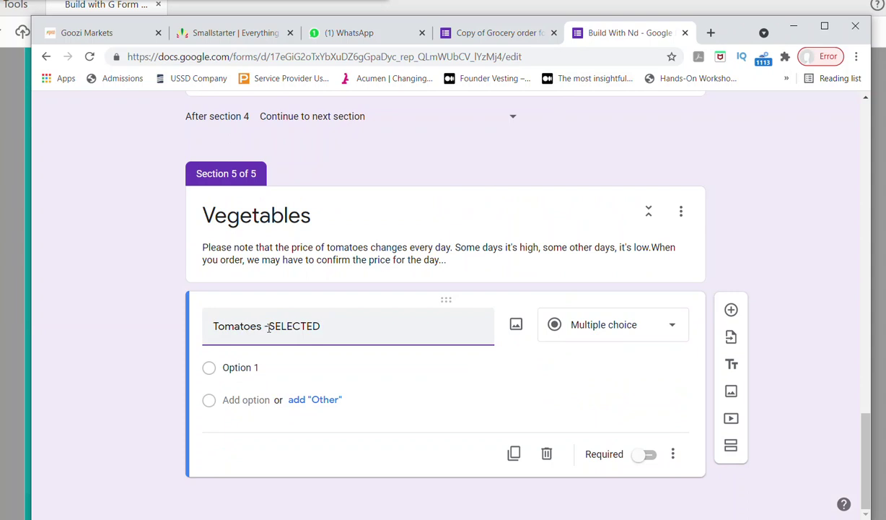
pyautogui.write('7 ')
pyautogui.write('%')
pyautogui.press('BackSpace')
pyautogui.press('BackSpace')
pyautogui.write('& Cleaned')
# Step: Check the prices in the Copy of Grocery order reference form, then return to Build With Nd
pyautogui.click(252, 367)
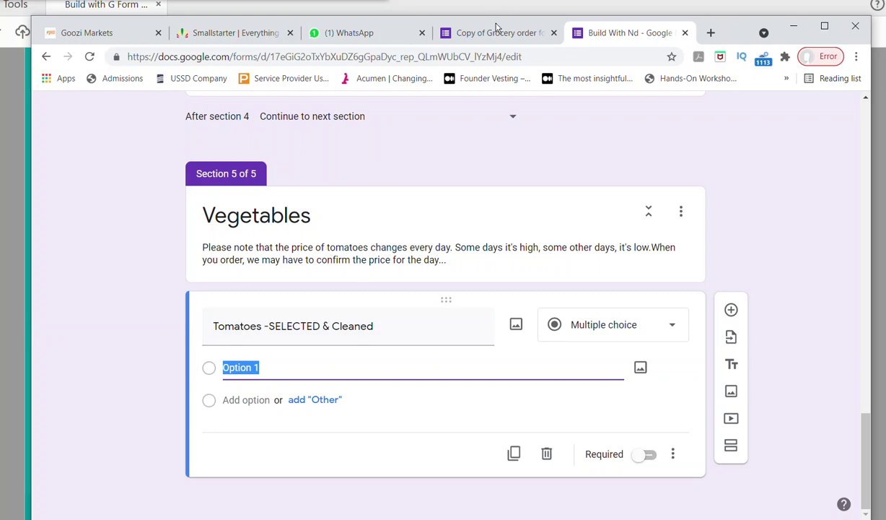
pyautogui.click(462, 32)
pyautogui.scroll(-4, 445, 288)
pyautogui.scroll(-3, 394, 229)
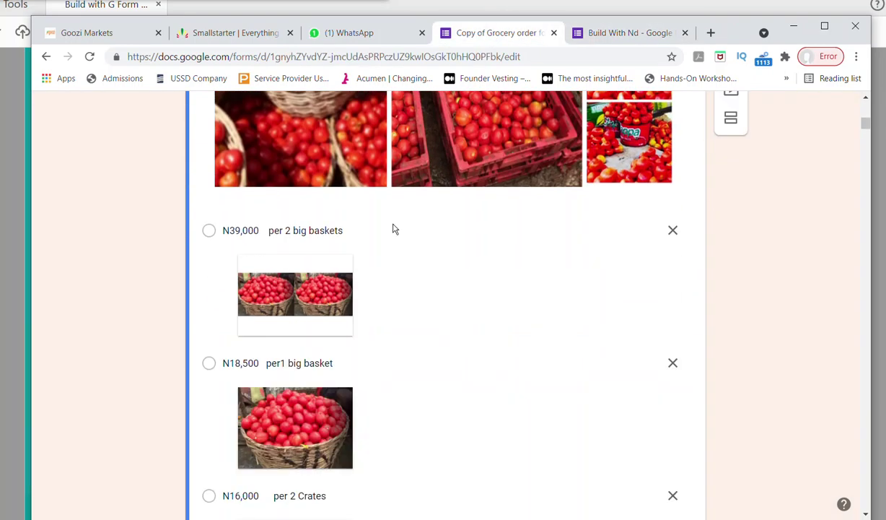
pyautogui.scroll(2, 350, 212)
pyautogui.scroll(4, 351, 215)
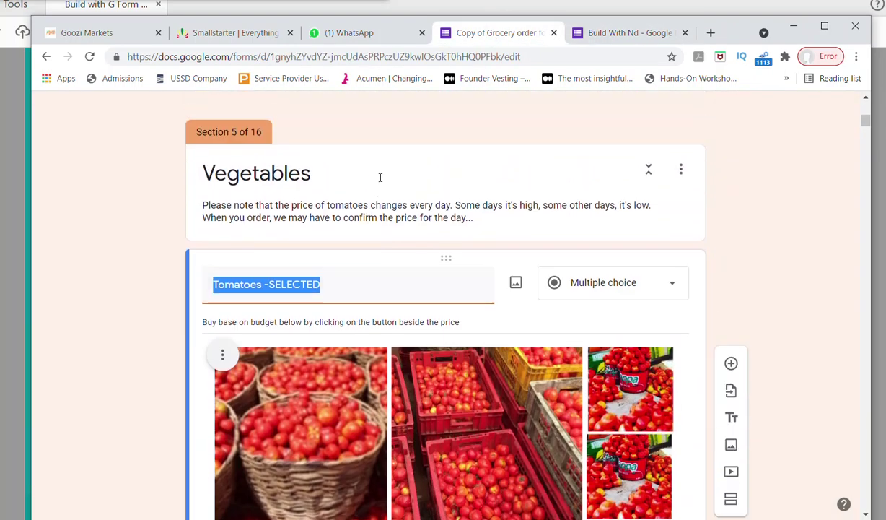
pyautogui.click(724, 214)
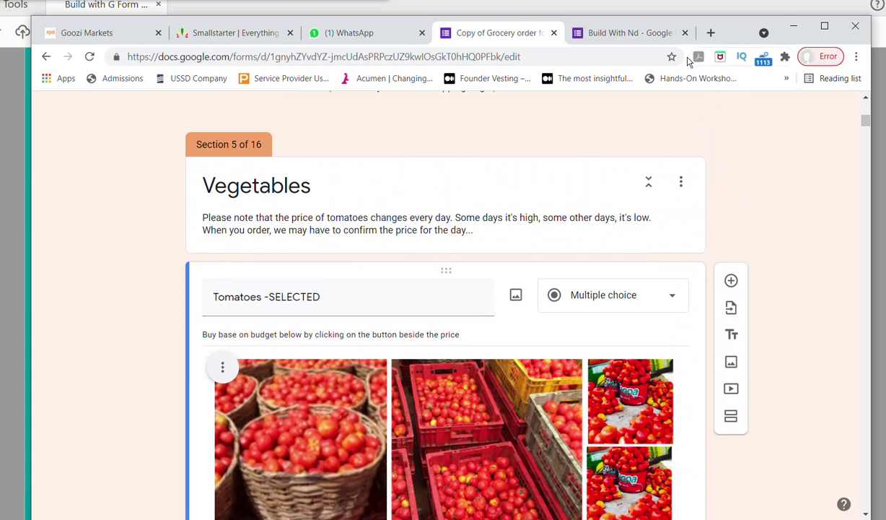
pyautogui.click(633, 36)
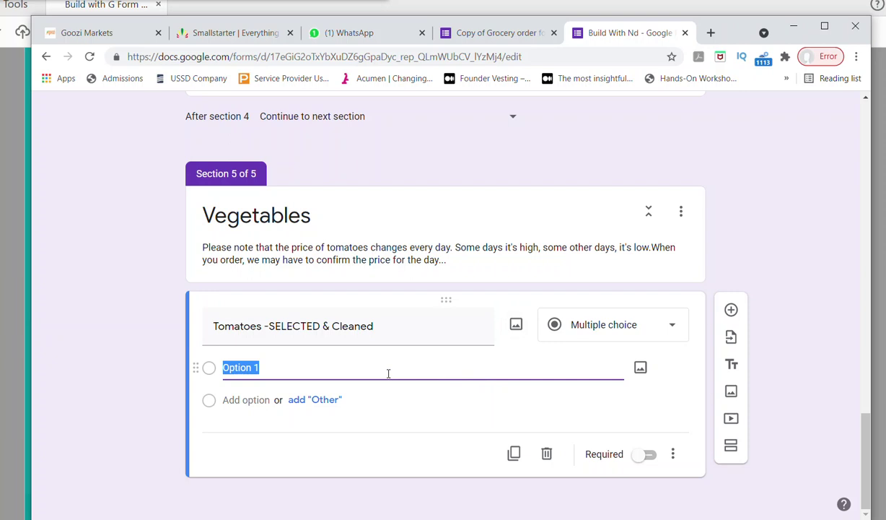
# Step: Enter tomato choices N12,000 per Big basket, N9,000 per Medium basket and N4,800 per small basket
pyautogui.write('N')
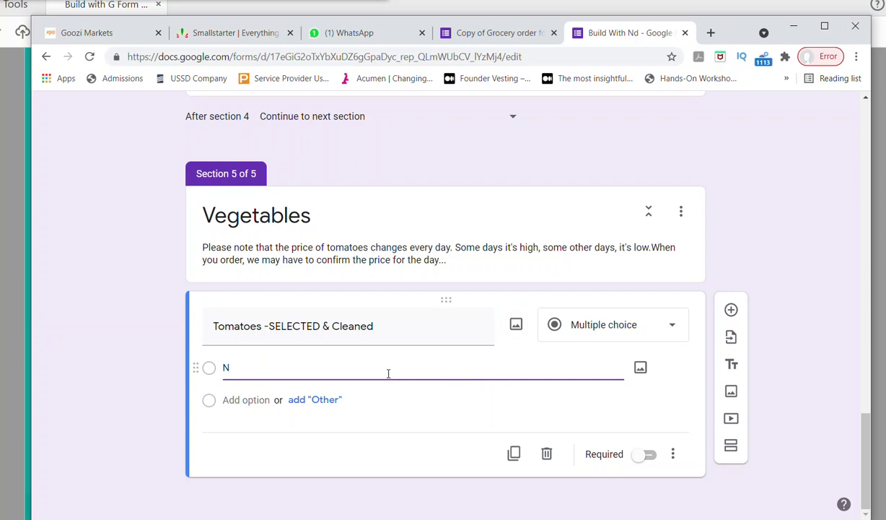
pyautogui.write('12,000 per Big basket')
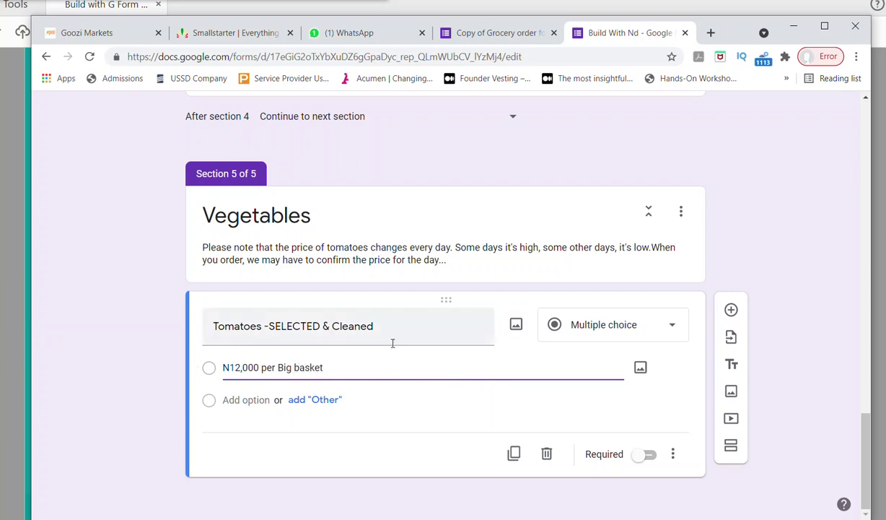
pyautogui.click(280, 400)
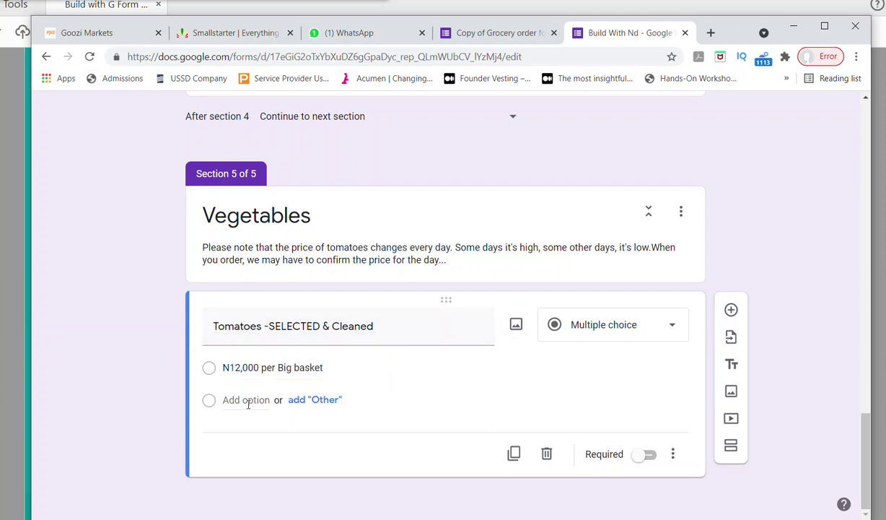
pyautogui.click(248, 400)
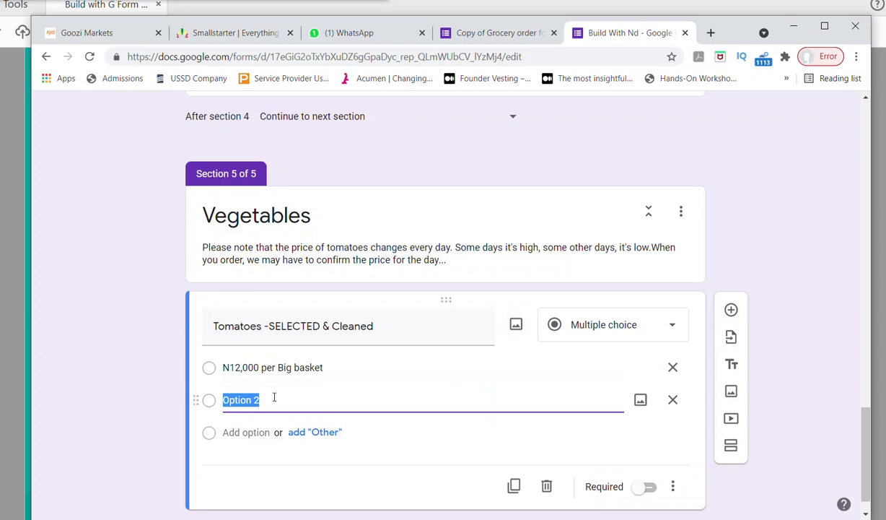
pyautogui.write('N')
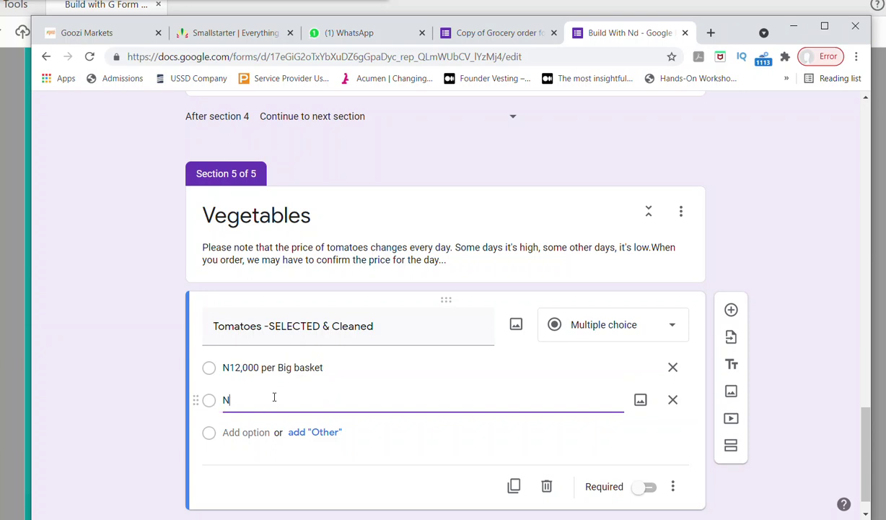
pyautogui.write('9,000 per Medi')
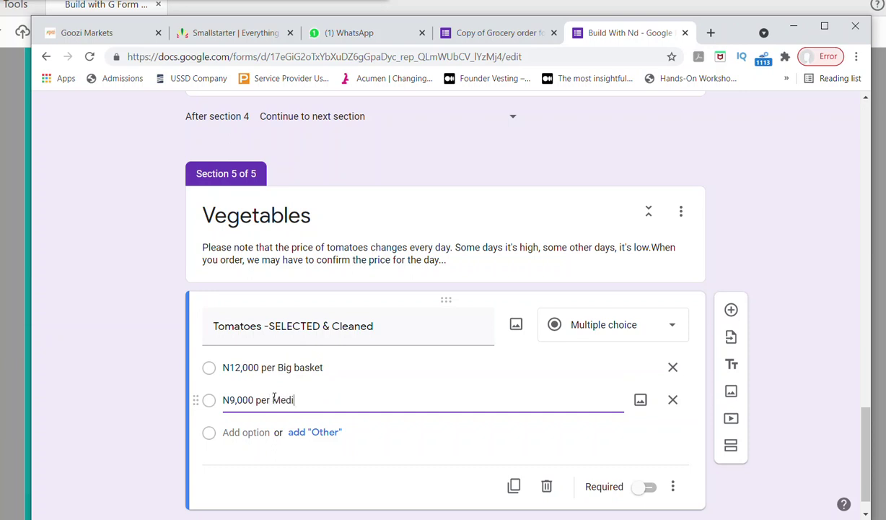
pyautogui.write('um basket')
pyautogui.press('Return')
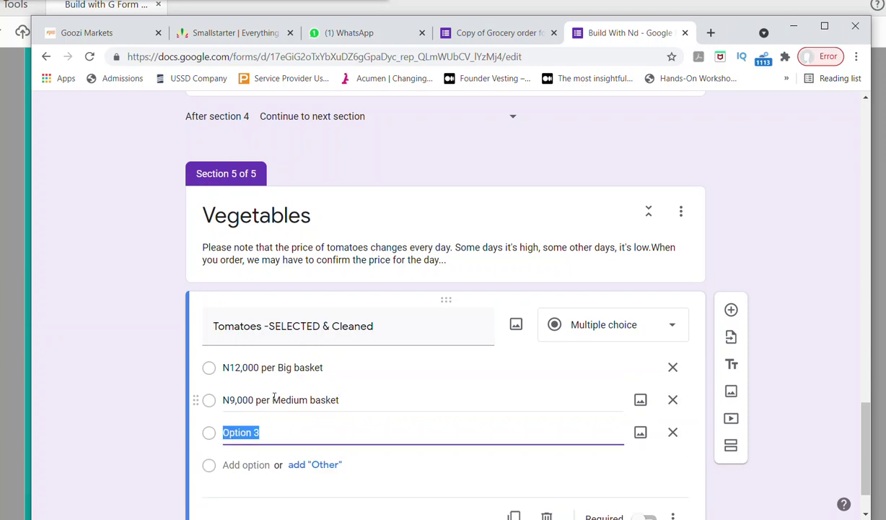
pyautogui.write('N')
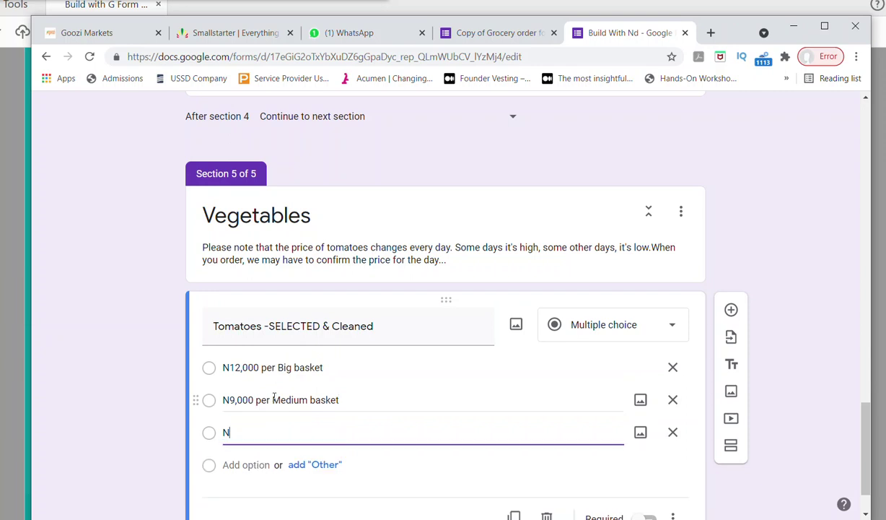
pyautogui.write('4800')
pyautogui.write(',800')
pyautogui.press('End')
pyautogui.write('per small ')
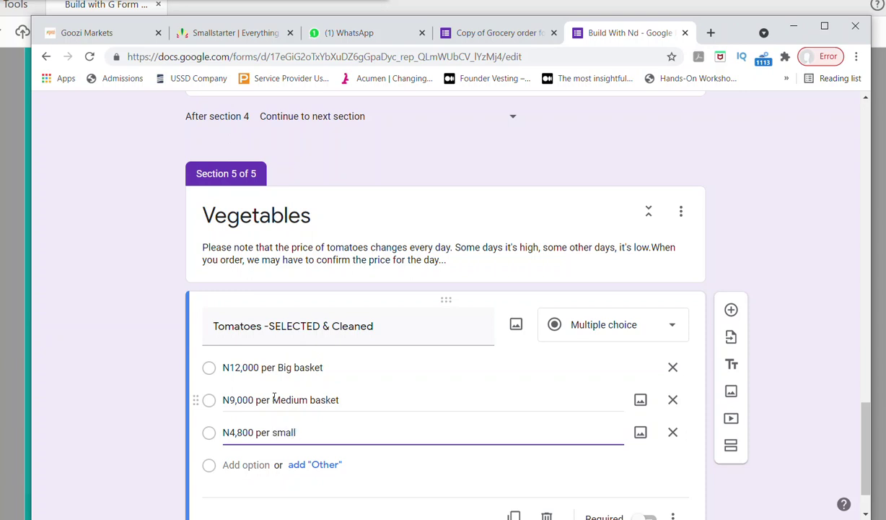
pyautogui.write('basket')
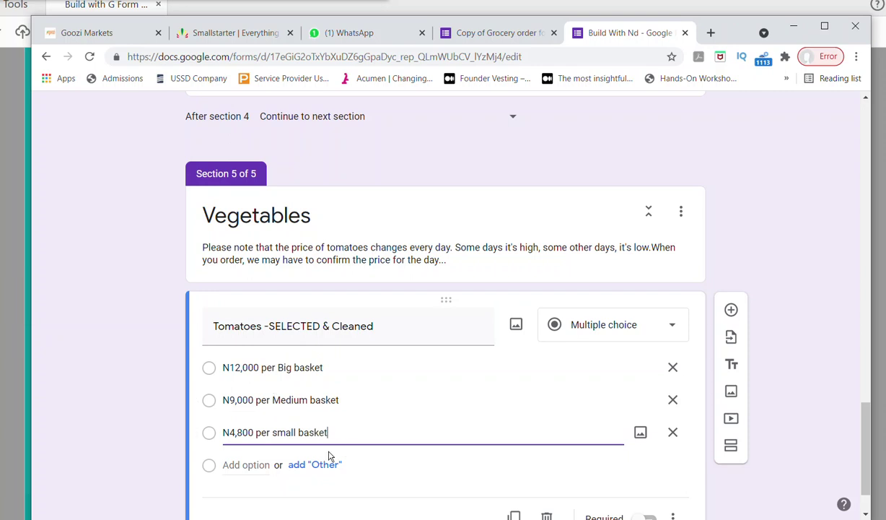
pyautogui.scroll(-2, 436, 433)
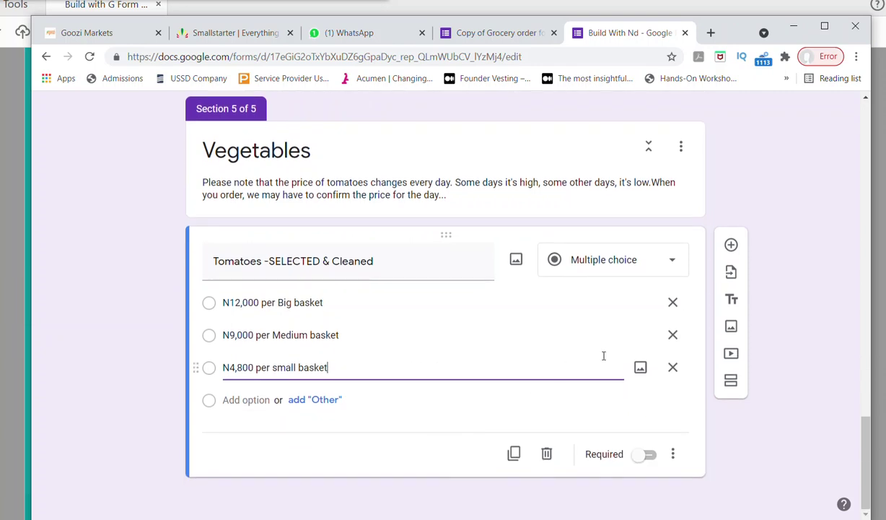
pyautogui.click(783, 196)
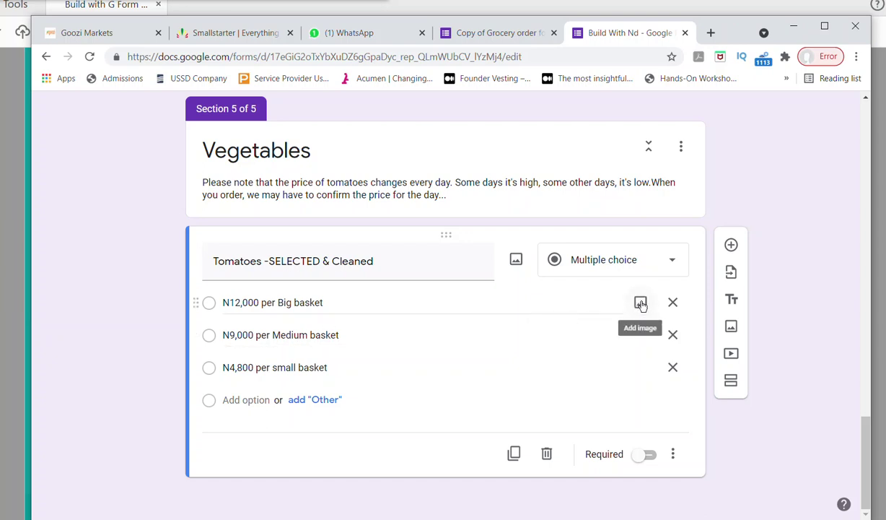
# Step: Attach '2 basket of tomatoes' from Edited veggies for sale to the N12,000 choice
pyautogui.click(641, 304)
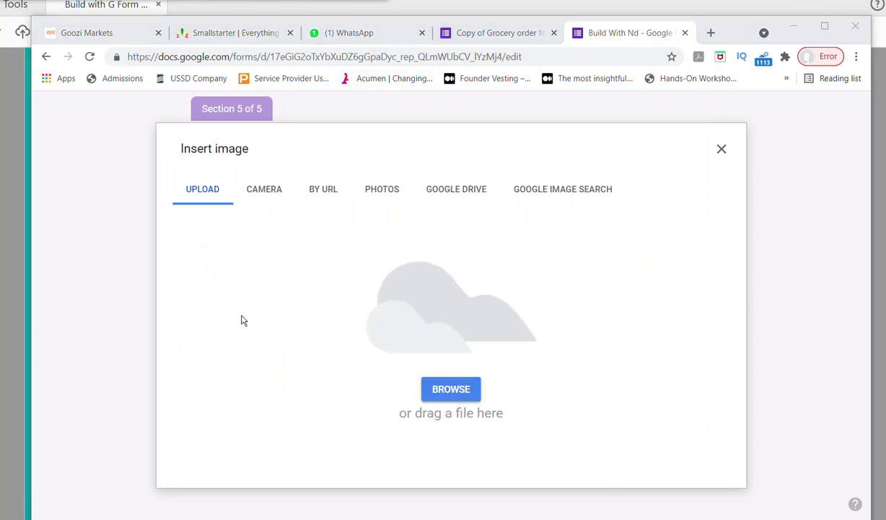
pyautogui.click(439, 393)
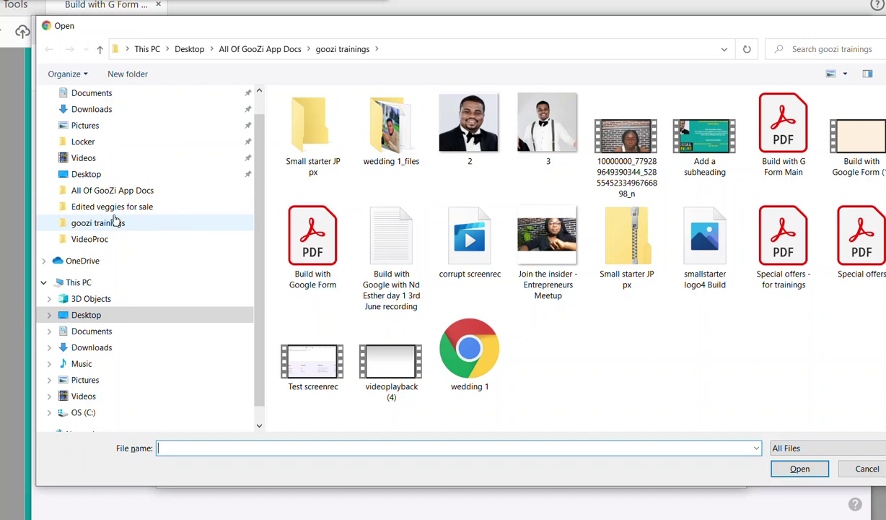
pyautogui.click(110, 209)
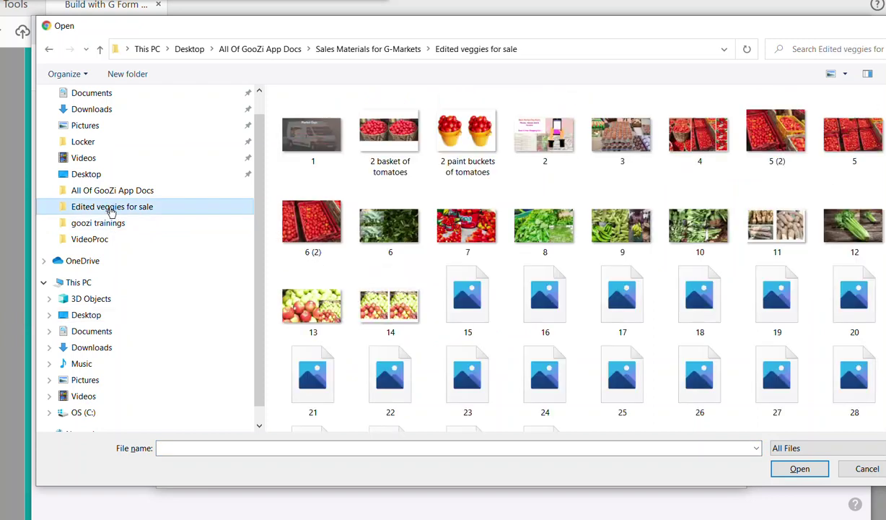
pyautogui.click(374, 148)
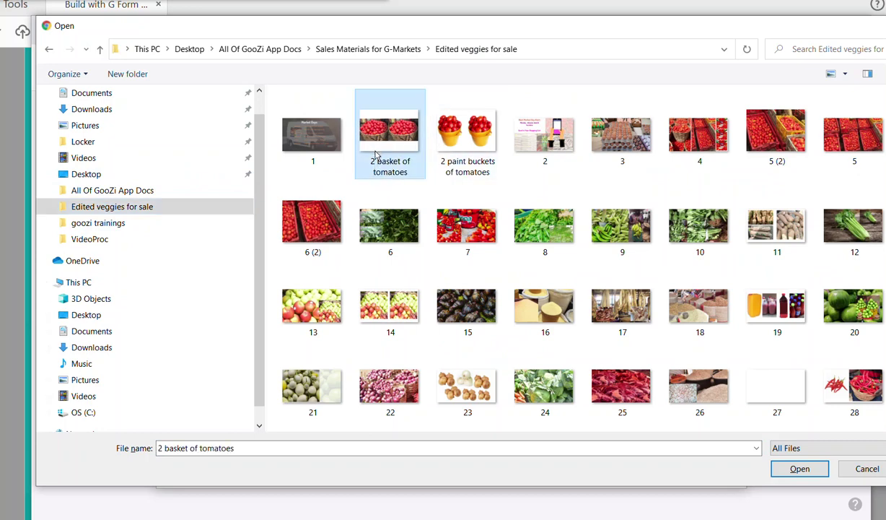
pyautogui.click(800, 469)
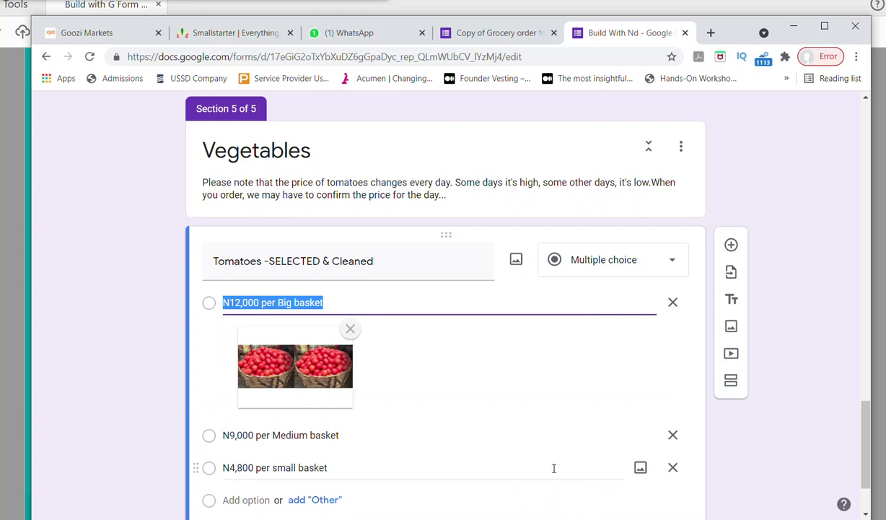
pyautogui.click(645, 441)
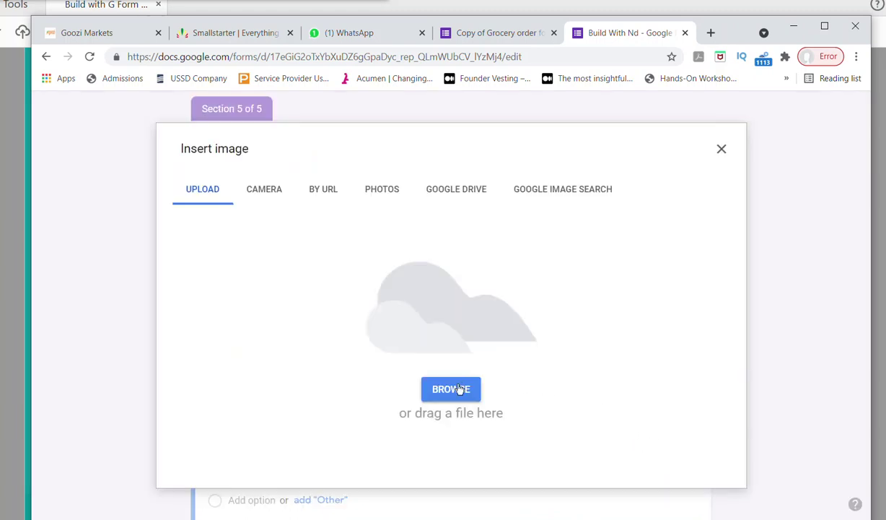
# Step: Upload the '6 (2)' tomato-crates photo to the N9,000 per Medium basket choice
pyautogui.click(454, 394)
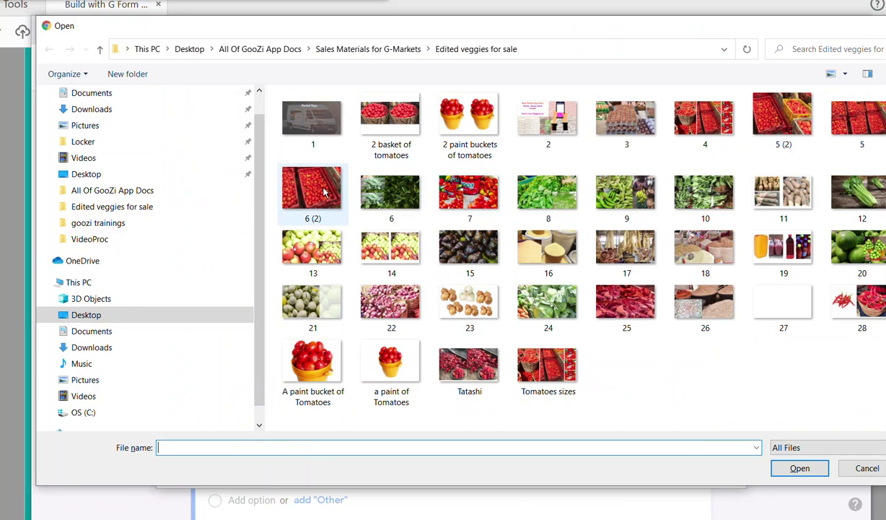
pyautogui.click(324, 192)
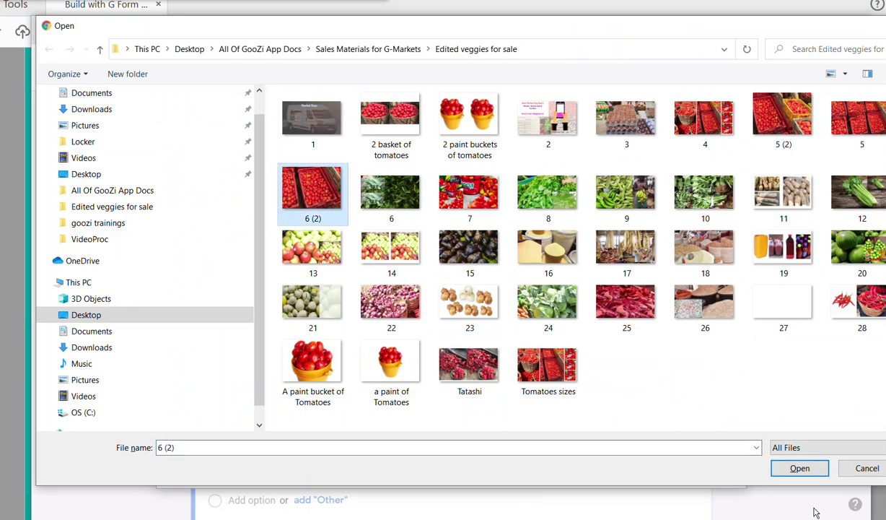
pyautogui.click(800, 468)
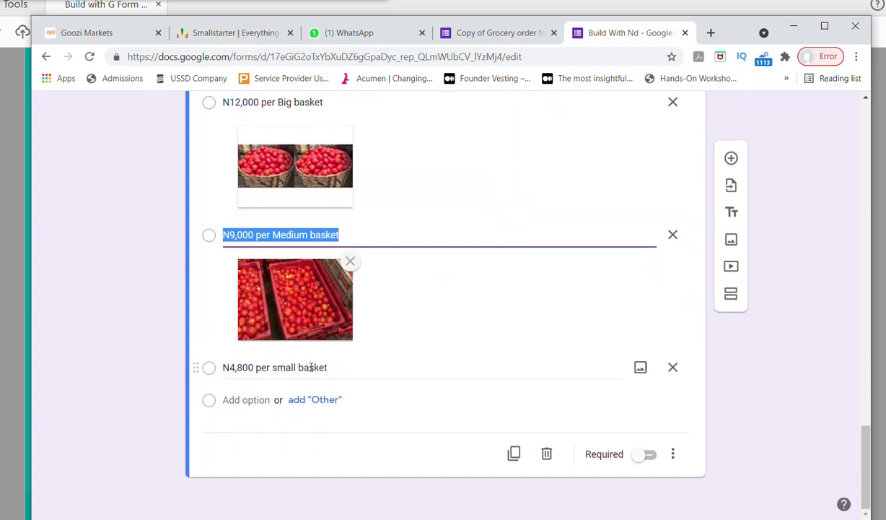
pyautogui.click(640, 370)
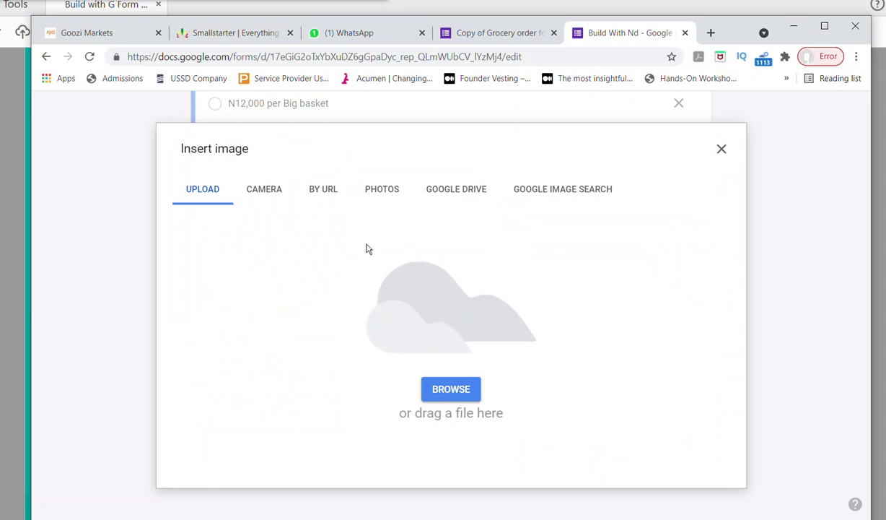
# Step: Insert '2 paint buckets of tomatoes' into the N4,800 per small basket choice, then return to the top
pyautogui.click(452, 390)
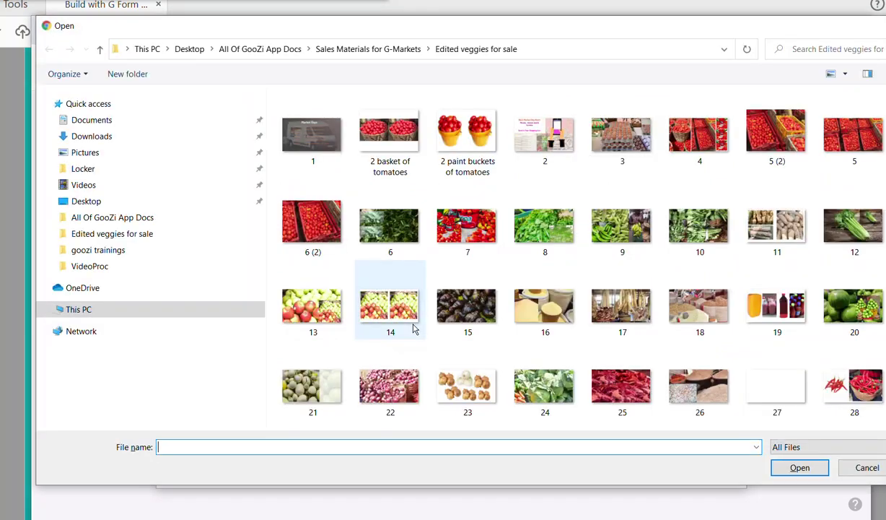
pyautogui.click(469, 123)
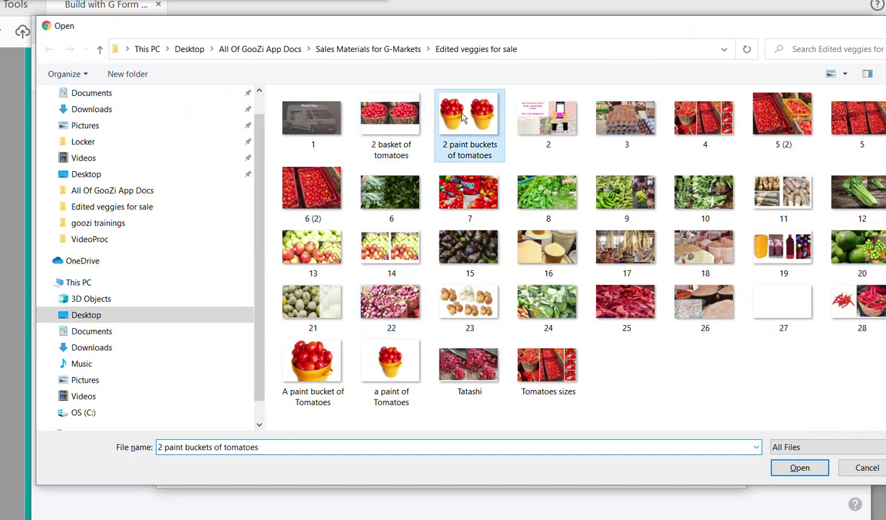
pyautogui.click(798, 468)
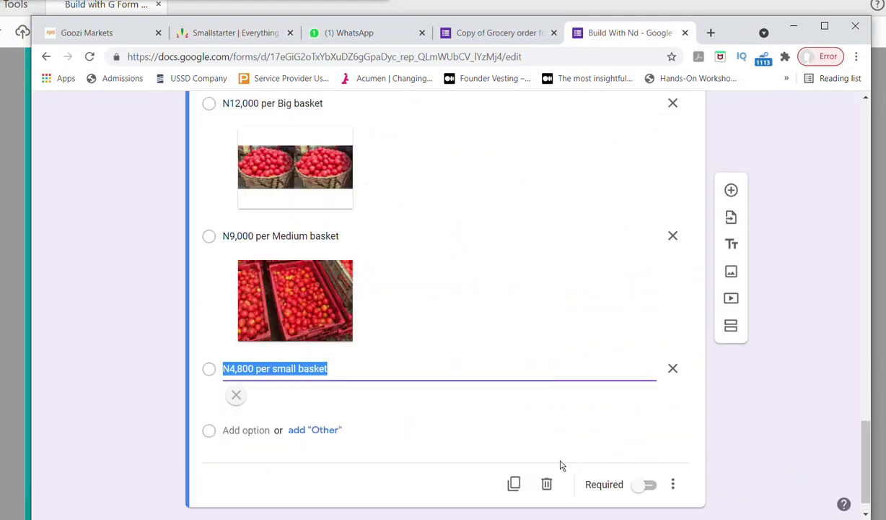
pyautogui.scroll(-2, 526, 466)
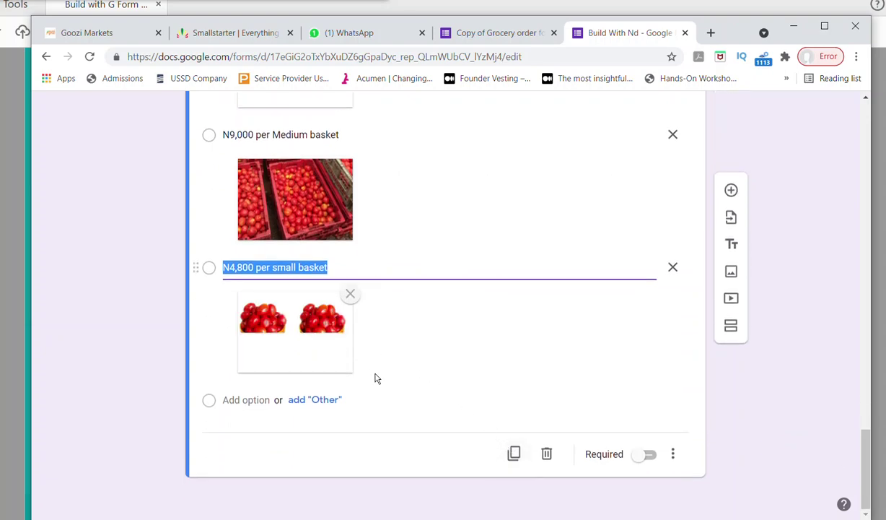
pyautogui.scroll(7, 476, 389)
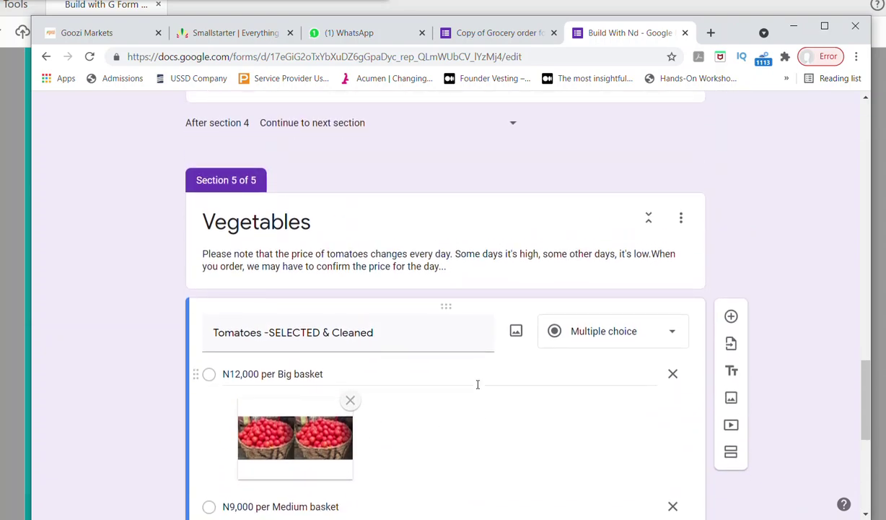
pyautogui.scroll(-7, 476, 389)
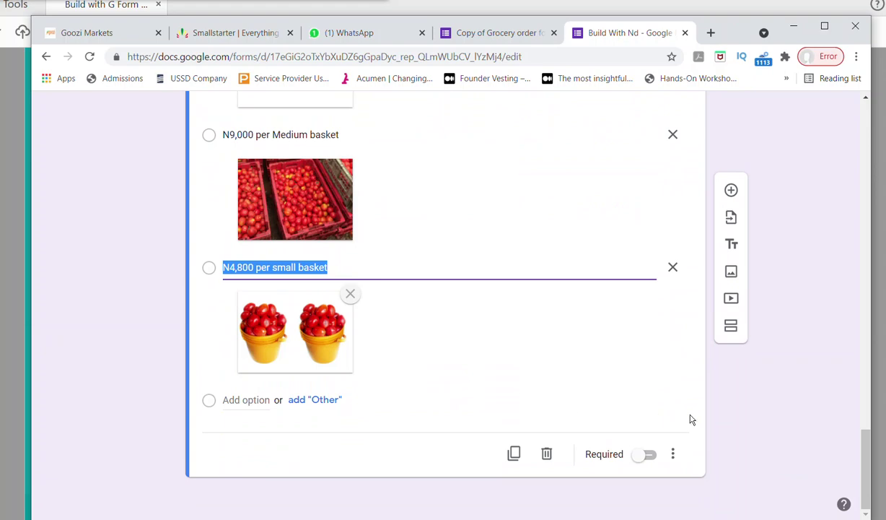
pyautogui.click(756, 424)
pyautogui.press('Home')
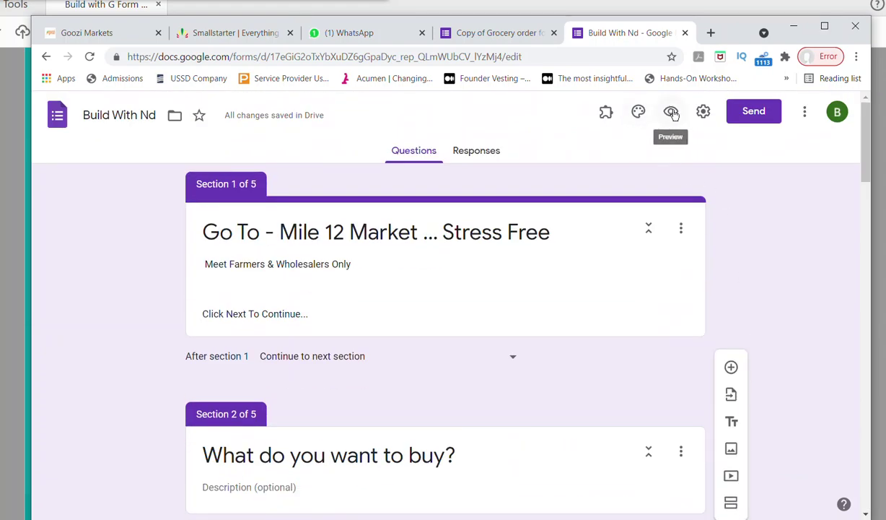
pyautogui.click(670, 112)
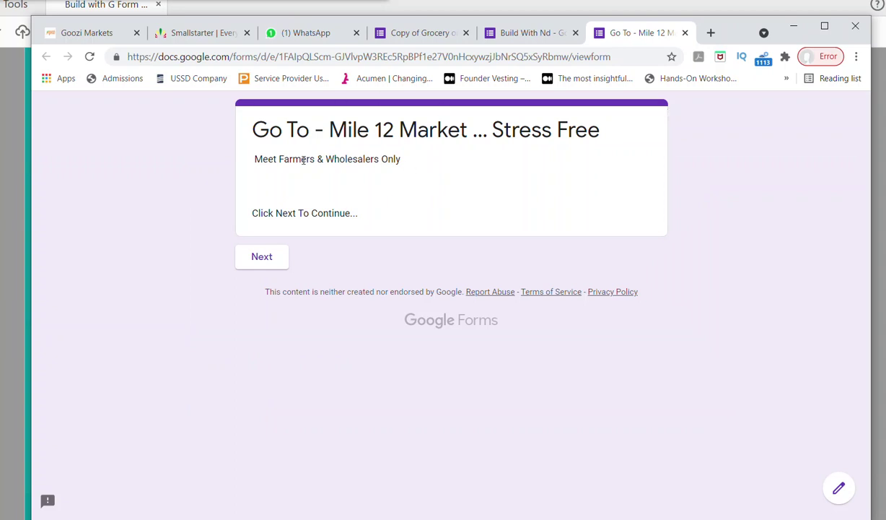
pyautogui.click(261, 258)
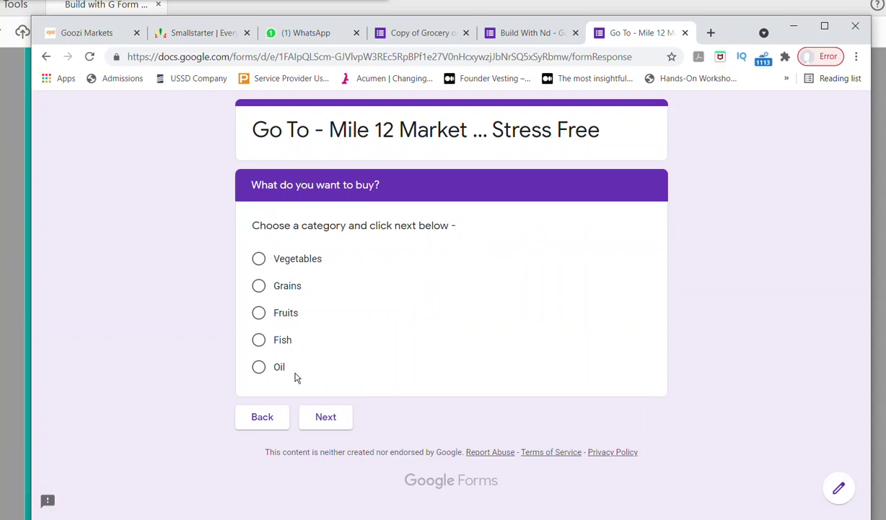
pyautogui.click(319, 419)
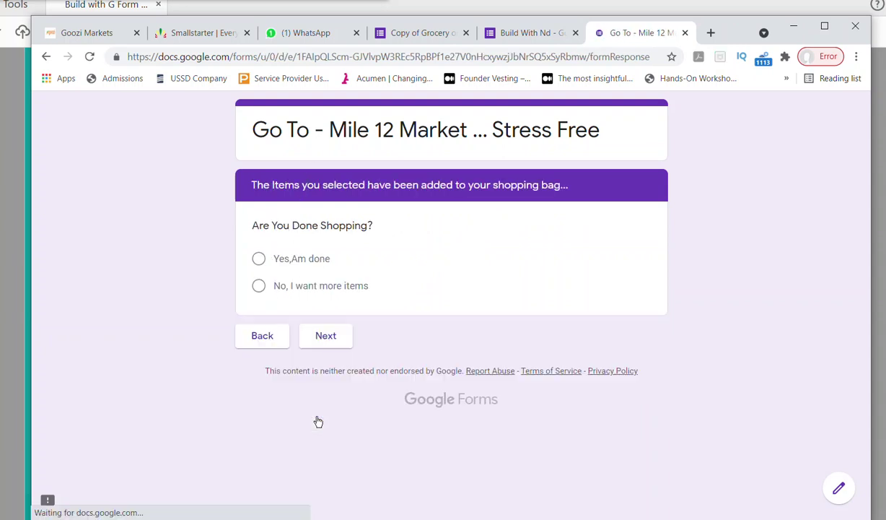
pyautogui.click(262, 263)
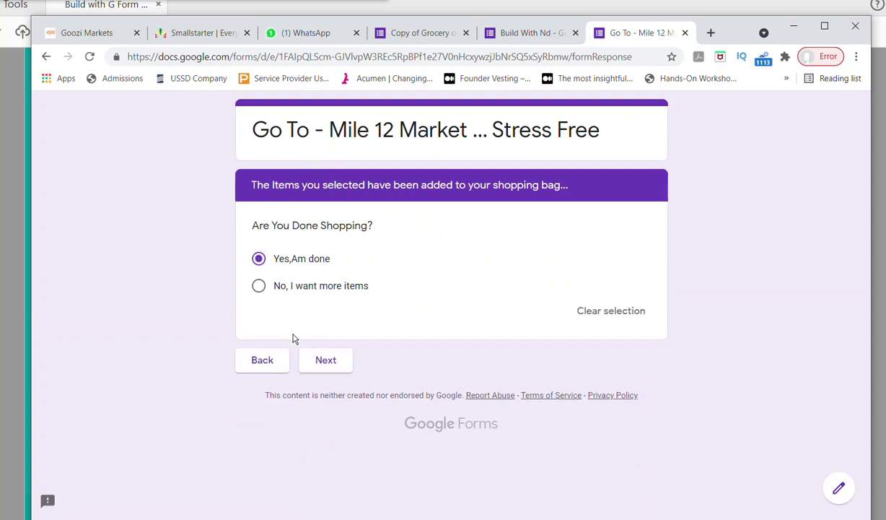
pyautogui.click(318, 361)
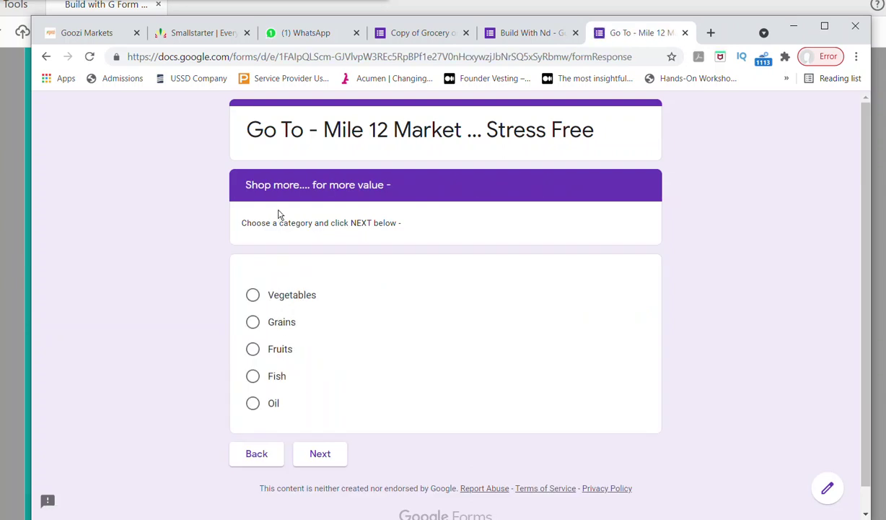
pyautogui.click(311, 454)
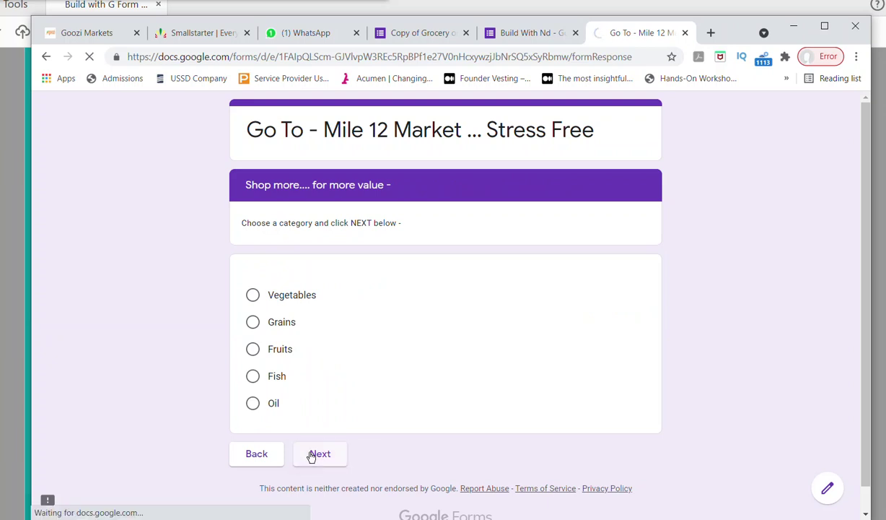
pyautogui.scroll(-1, 367, 343)
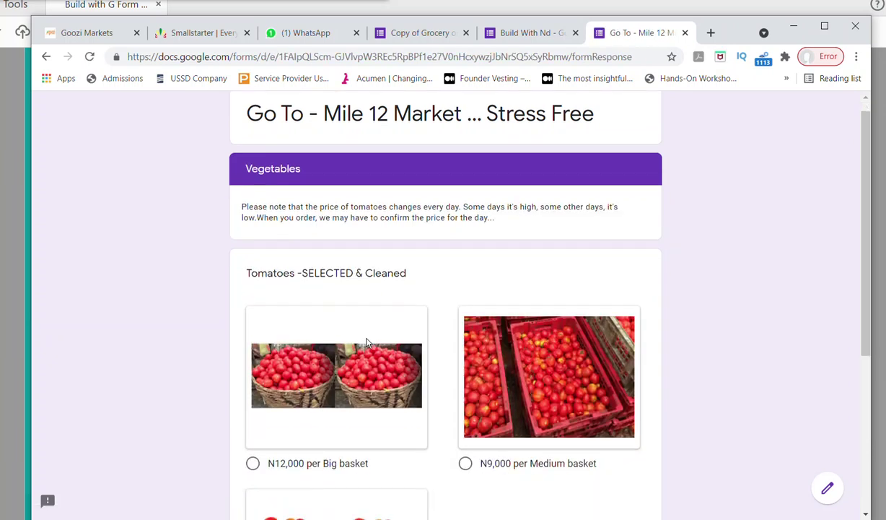
pyautogui.scroll(-4, 366, 344)
pyautogui.scroll(4, 367, 344)
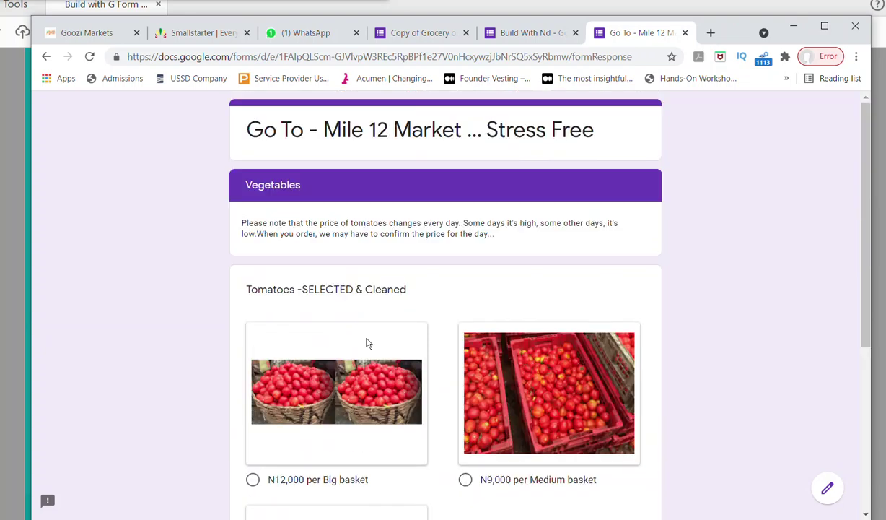
pyautogui.scroll(-4, 367, 343)
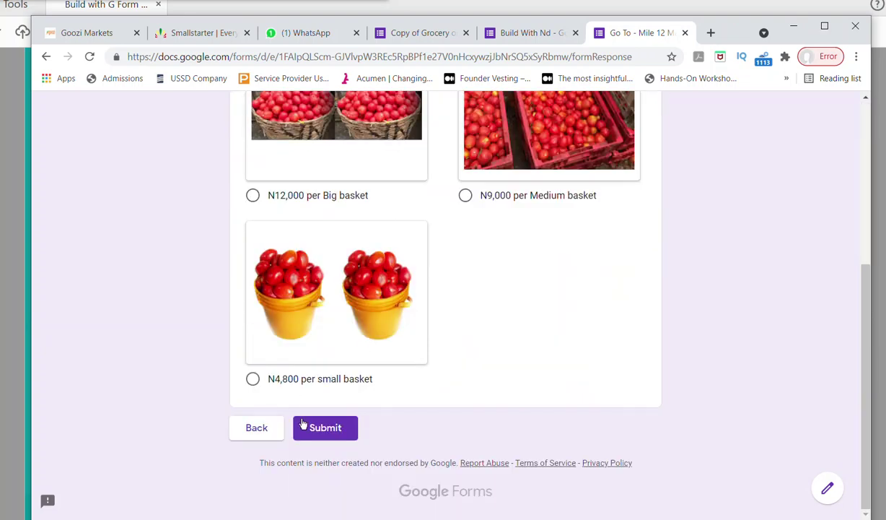
pyautogui.click(257, 428)
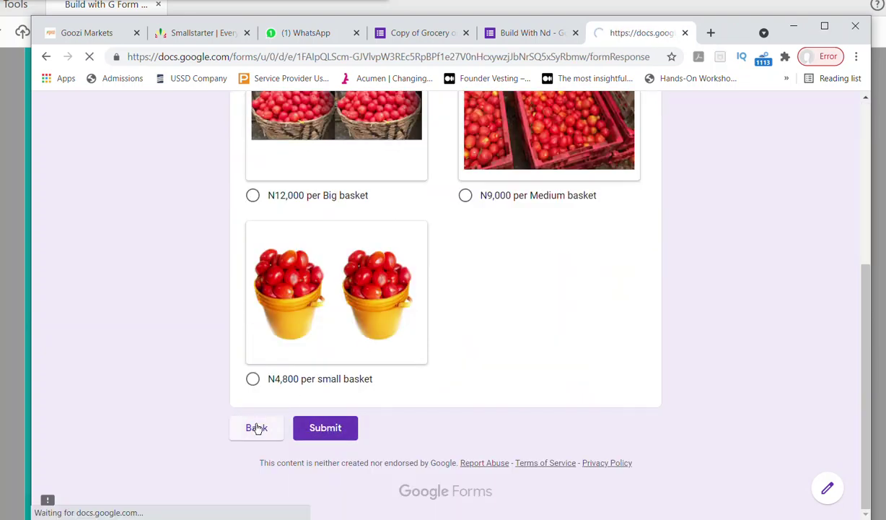
pyautogui.click(253, 455)
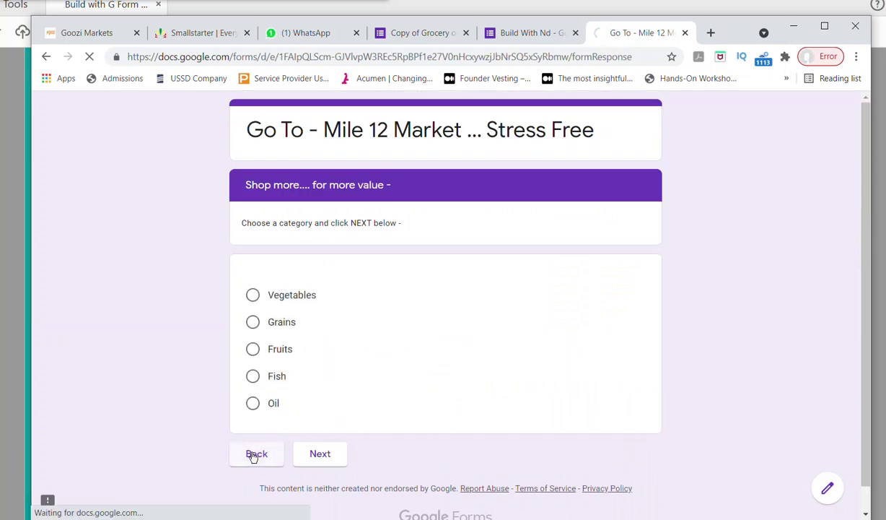
pyautogui.click(686, 33)
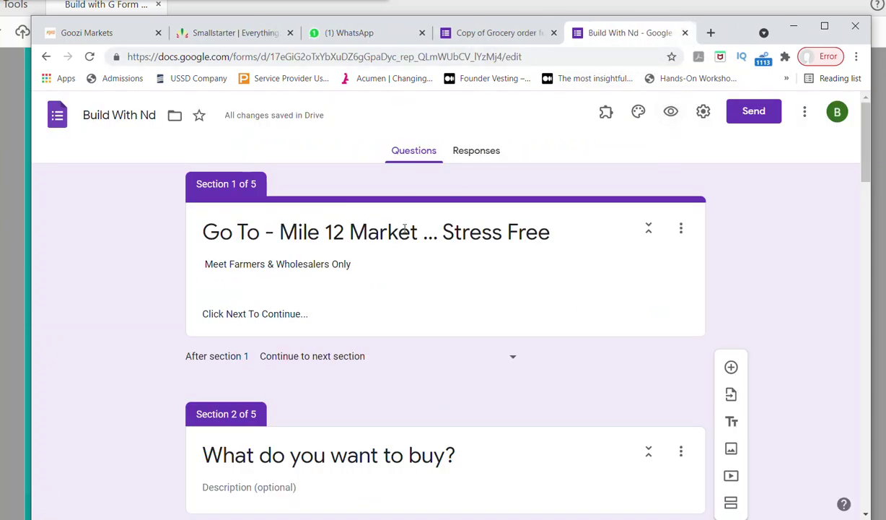
pyautogui.click(490, 33)
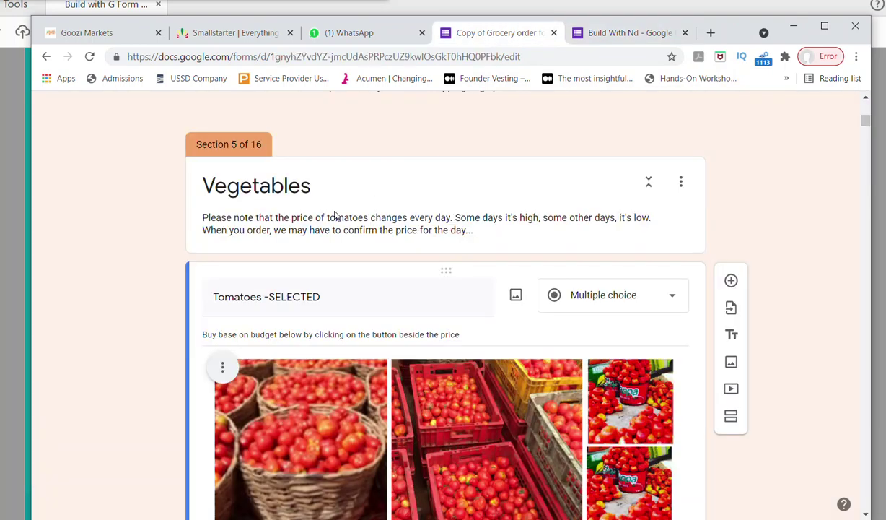
pyautogui.scroll(10, 334, 214)
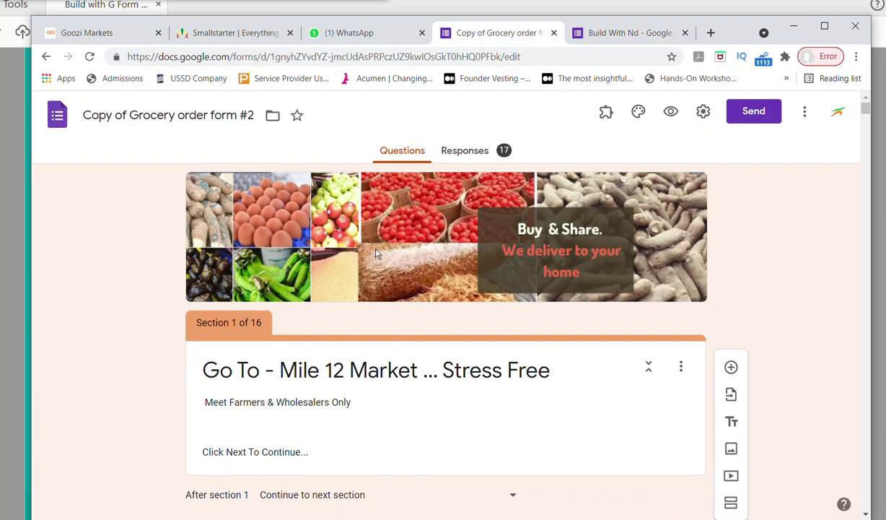
pyautogui.click(629, 36)
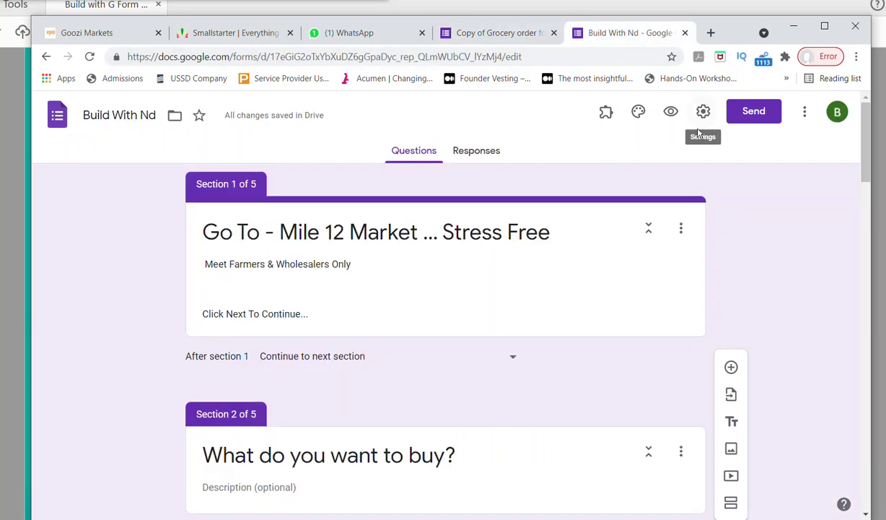
# Step: Upload '2 (2)' from Sales Materials for G-Markets as the theme's header image
pyautogui.click(640, 113)
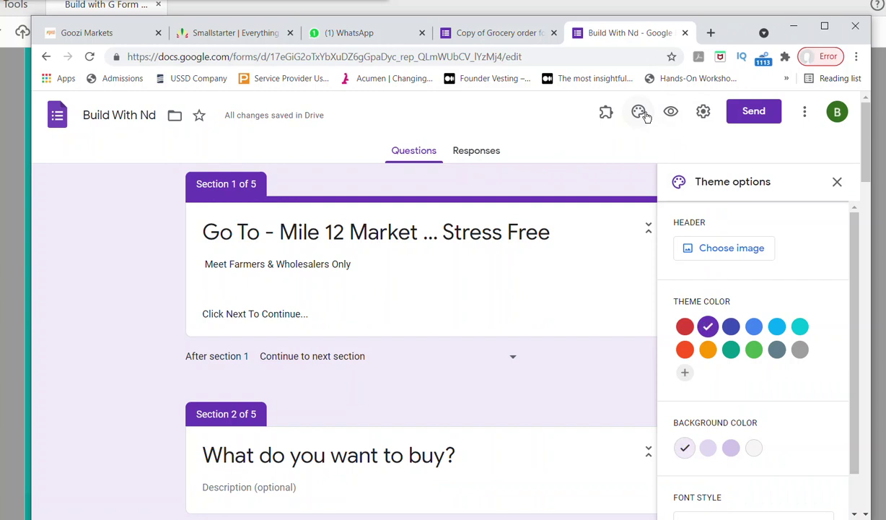
pyautogui.click(711, 249)
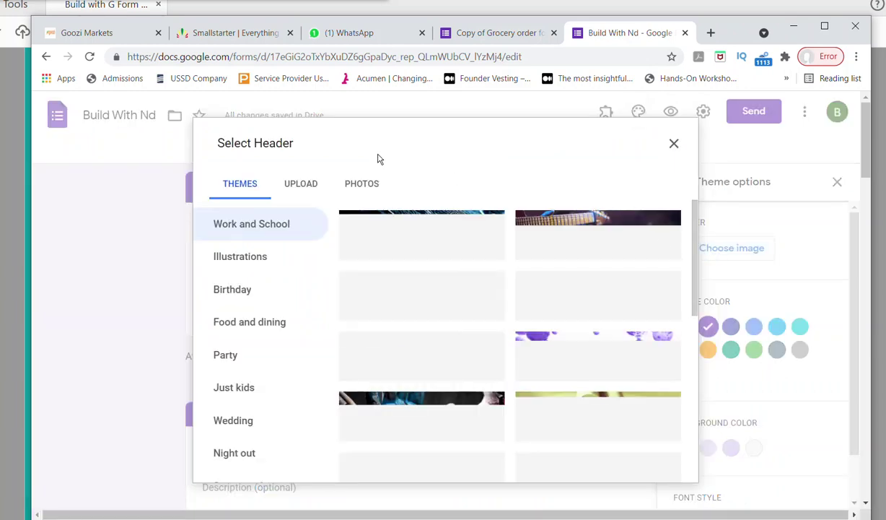
pyautogui.click(301, 185)
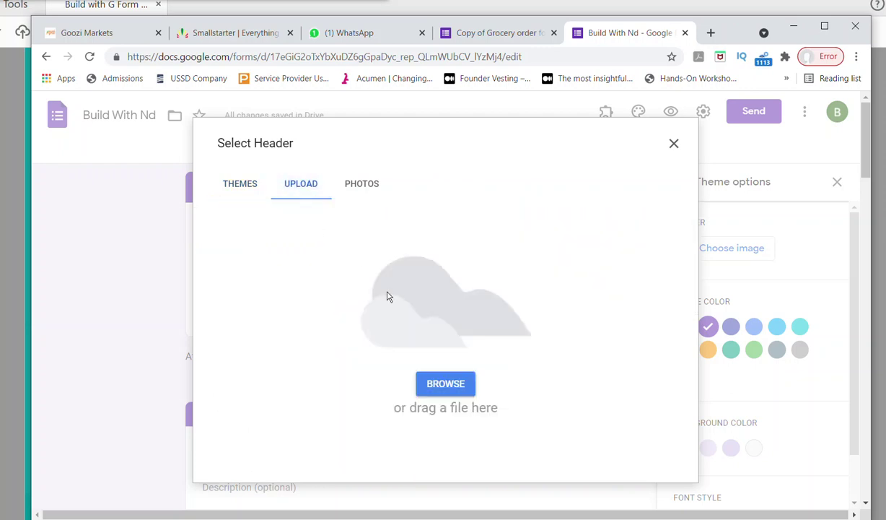
pyautogui.click(441, 383)
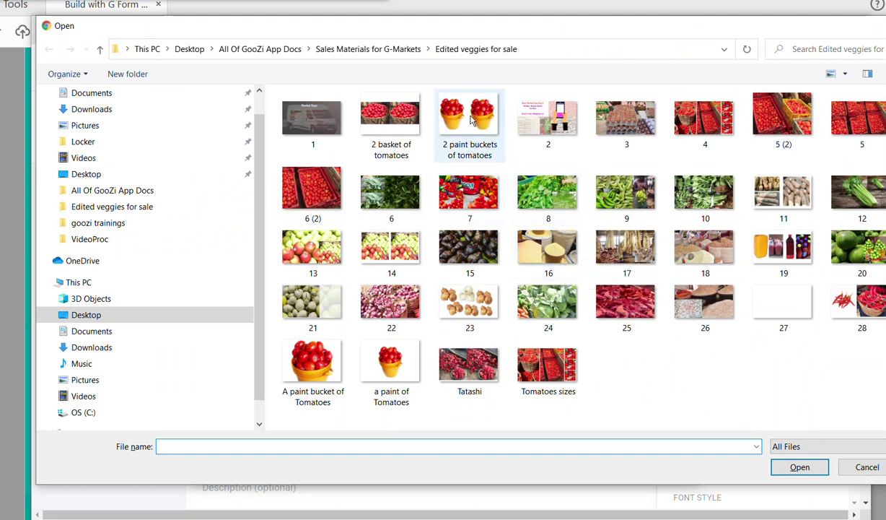
pyautogui.click(390, 50)
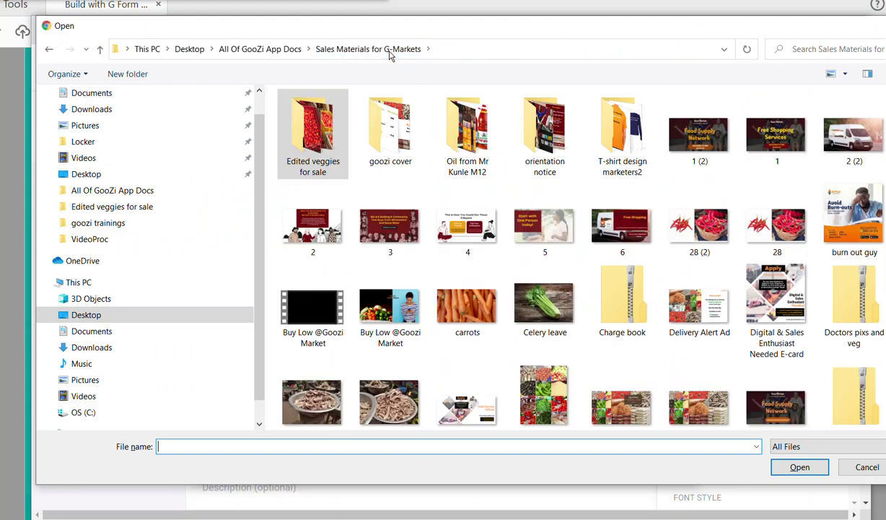
pyautogui.click(552, 137)
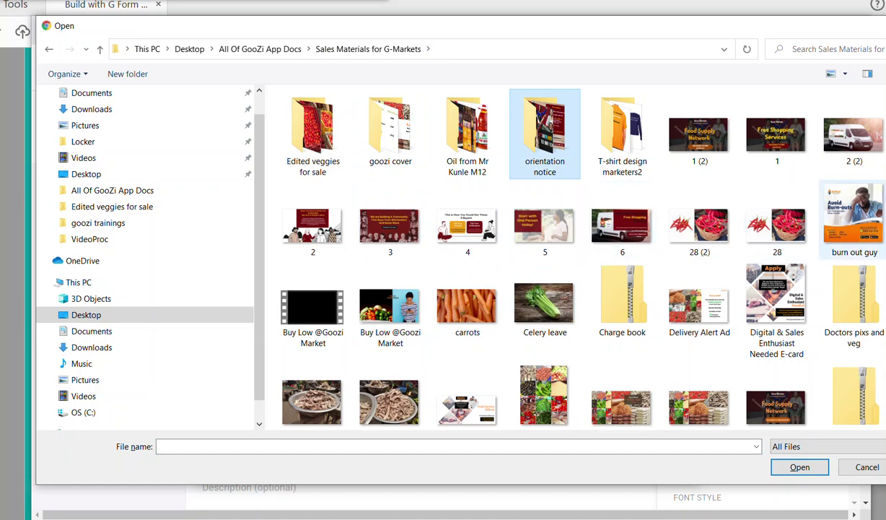
pyautogui.click(837, 141)
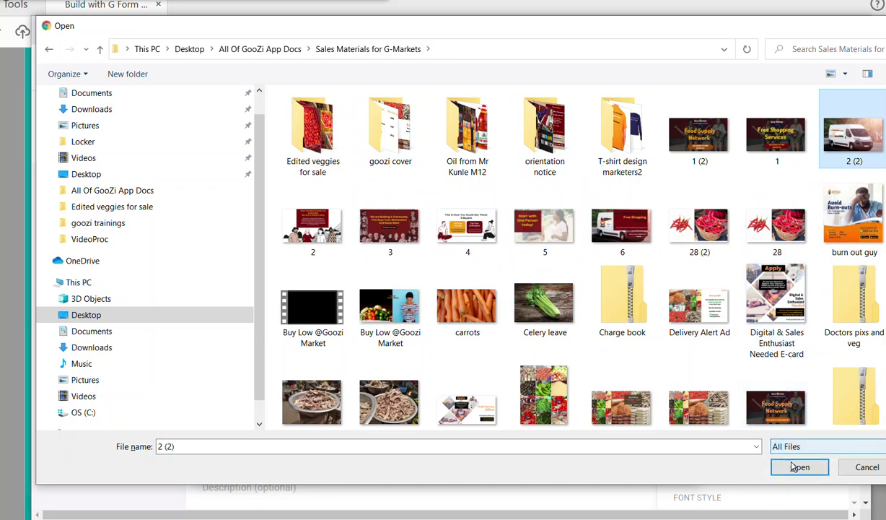
pyautogui.click(797, 469)
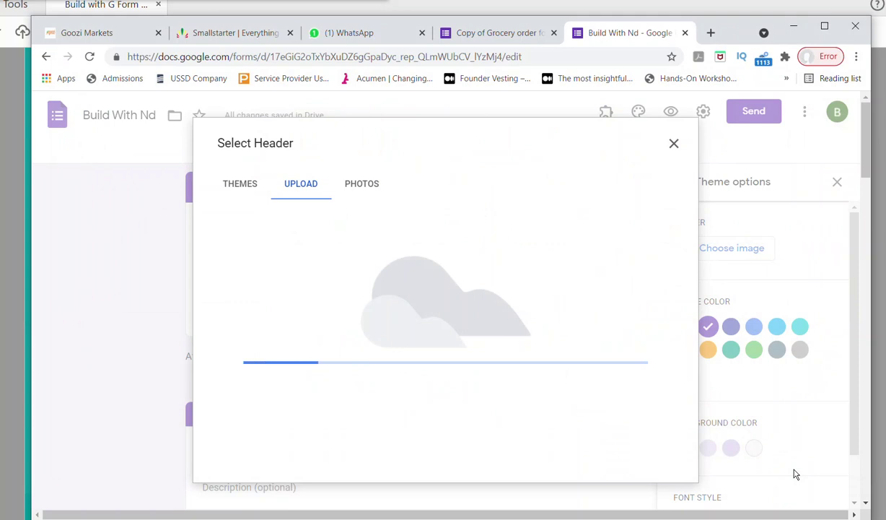
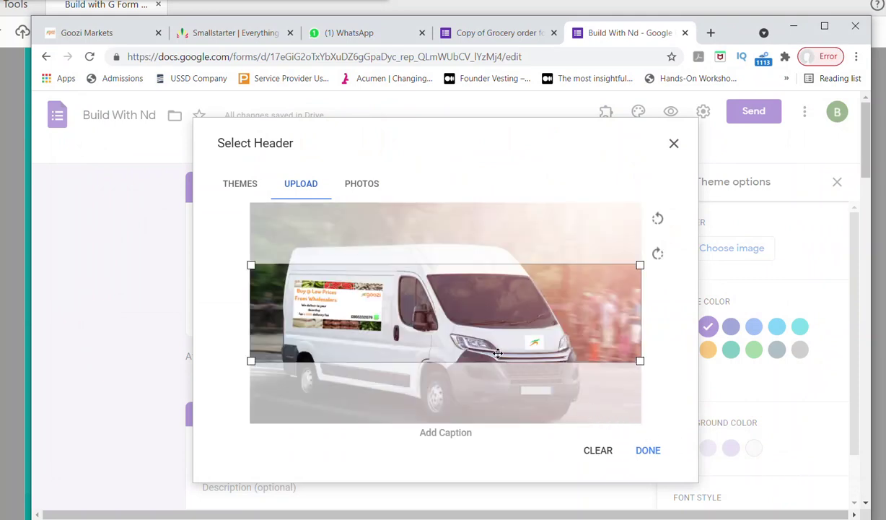
# Step: Nudge the crop box over the delivery-van photo and confirm it as the form header
pyautogui.moveTo(494, 354); pyautogui.dragTo(495, 360)
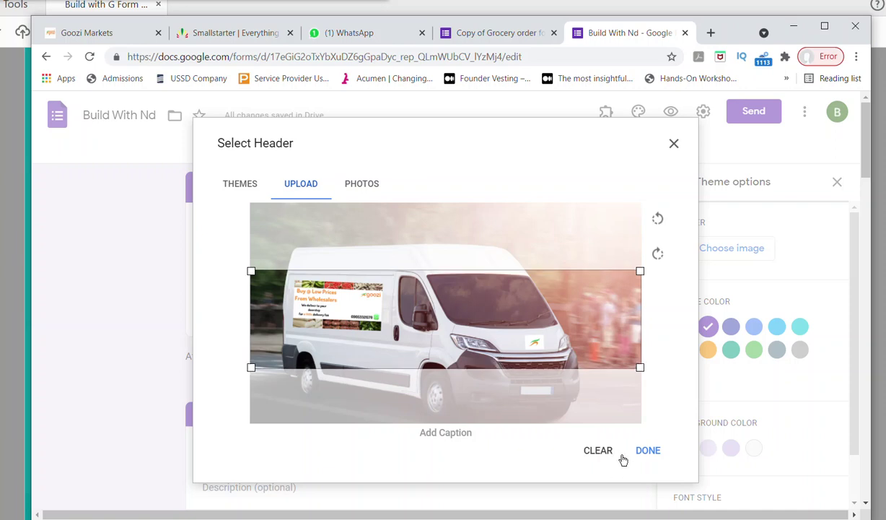
pyautogui.click(653, 451)
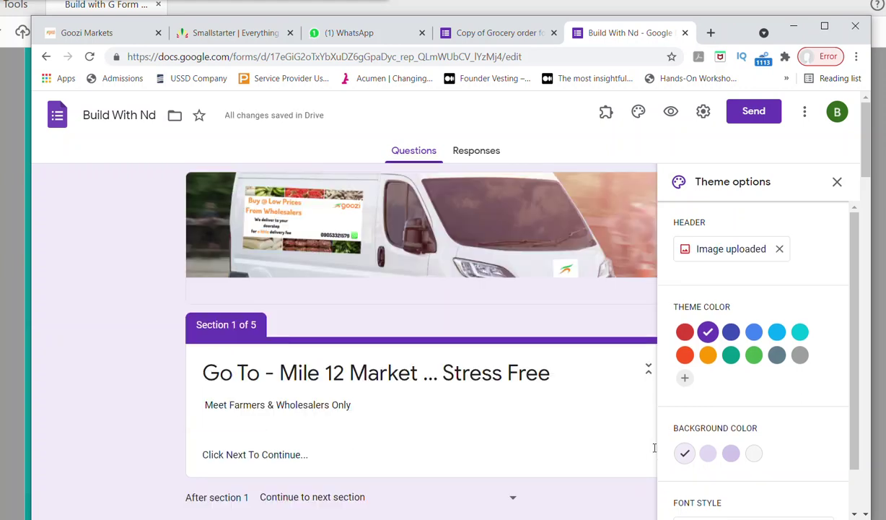
# Step: Check the reference grocery order form tab, return to Build With Nd, and close Theme options
pyautogui.click(484, 31)
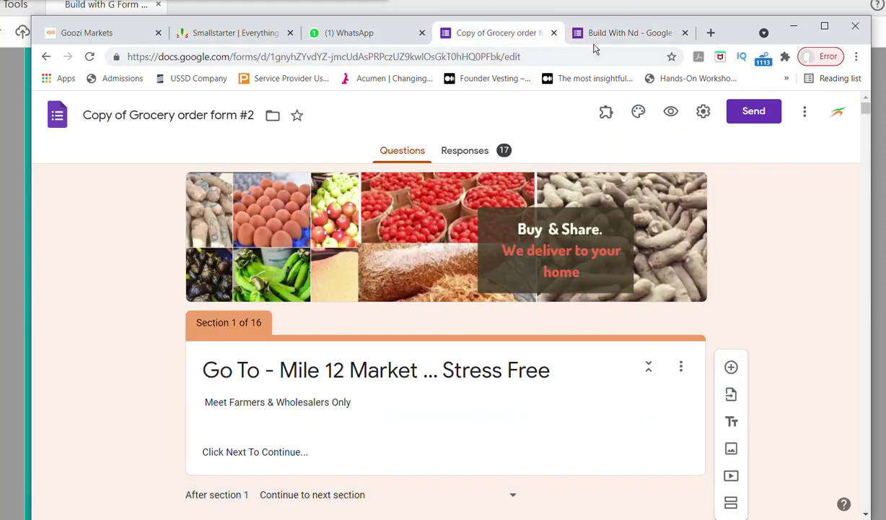
pyautogui.click(619, 32)
pyautogui.scroll(-3, 509, 278)
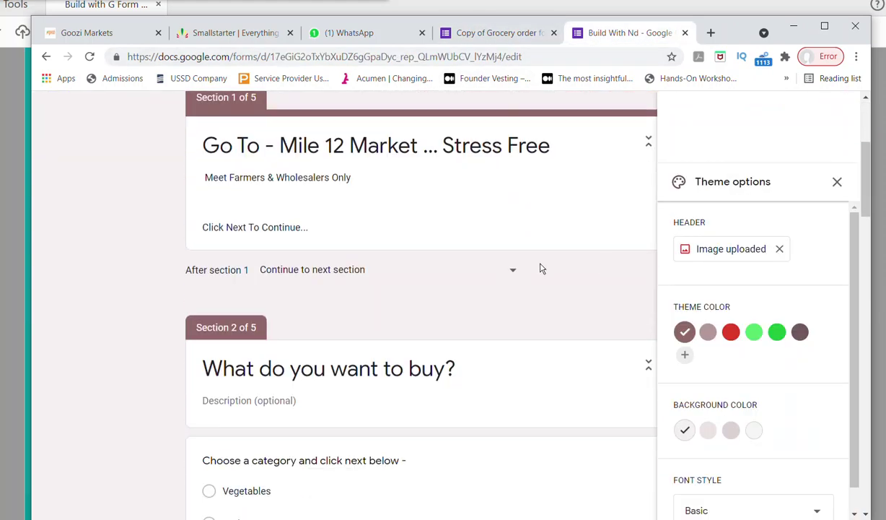
pyautogui.click(836, 181)
# Step: Scroll to Section 2 and select the category question's Vegetables option for editing
pyautogui.scroll(-15, 616, 236)
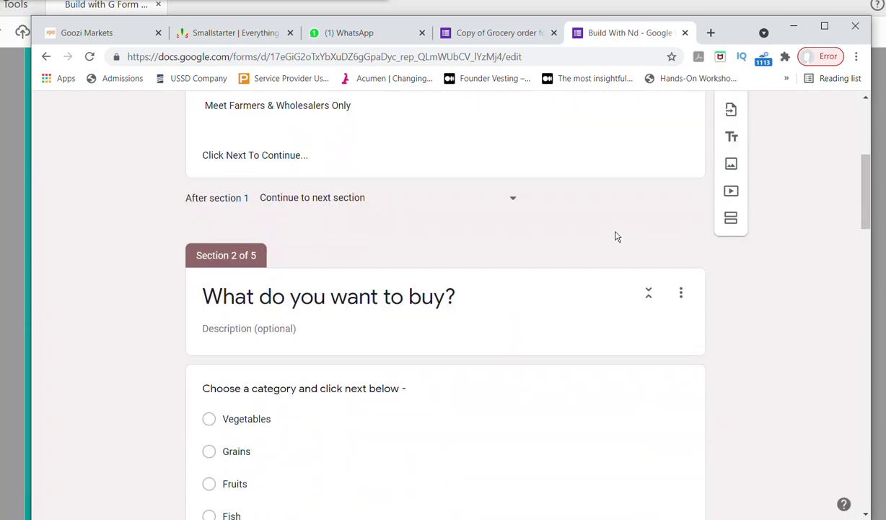
pyautogui.scroll(-7, 616, 236)
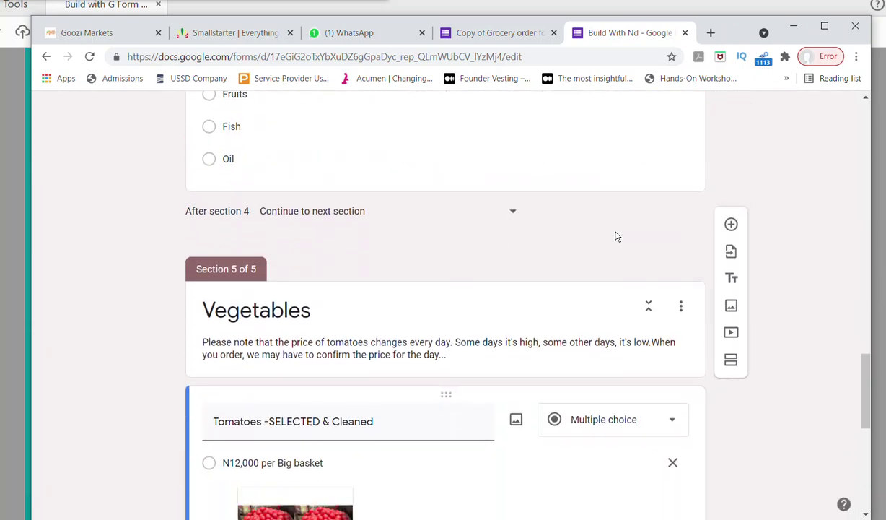
pyautogui.scroll(17, 615, 232)
pyautogui.scroll(-4, 282, 356)
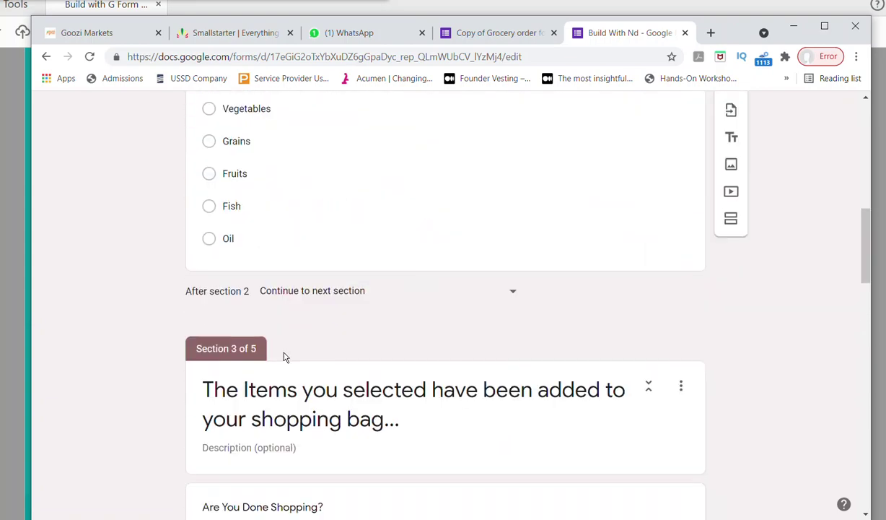
pyautogui.scroll(1, 271, 253)
pyautogui.scroll(-10, 286, 205)
pyautogui.scroll(-7, 286, 205)
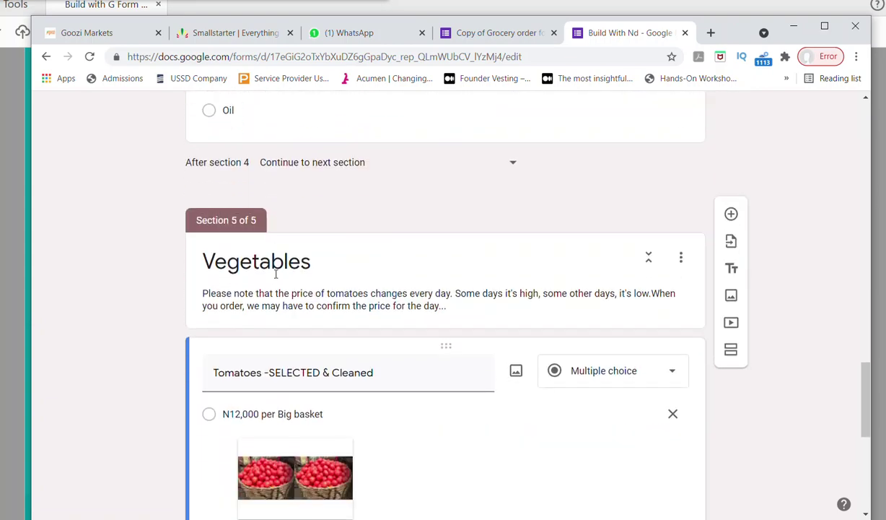
pyautogui.scroll(12, 358, 347)
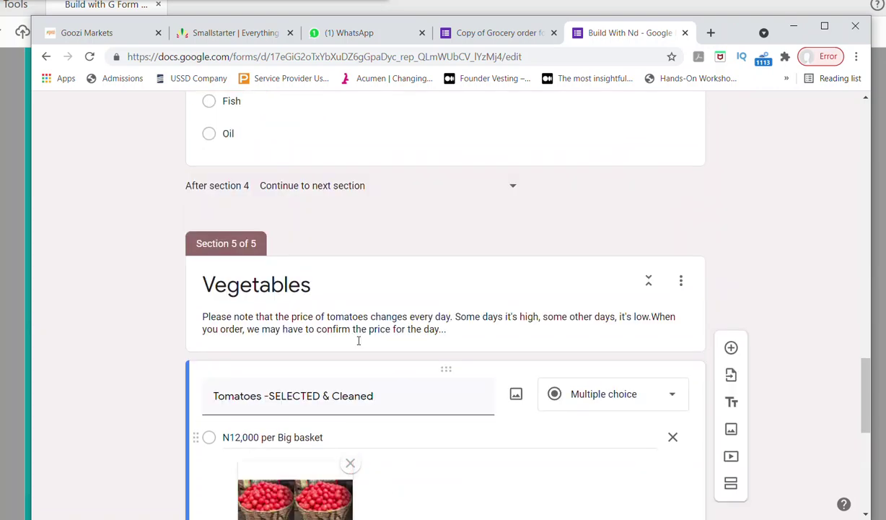
pyautogui.scroll(5, 282, 391)
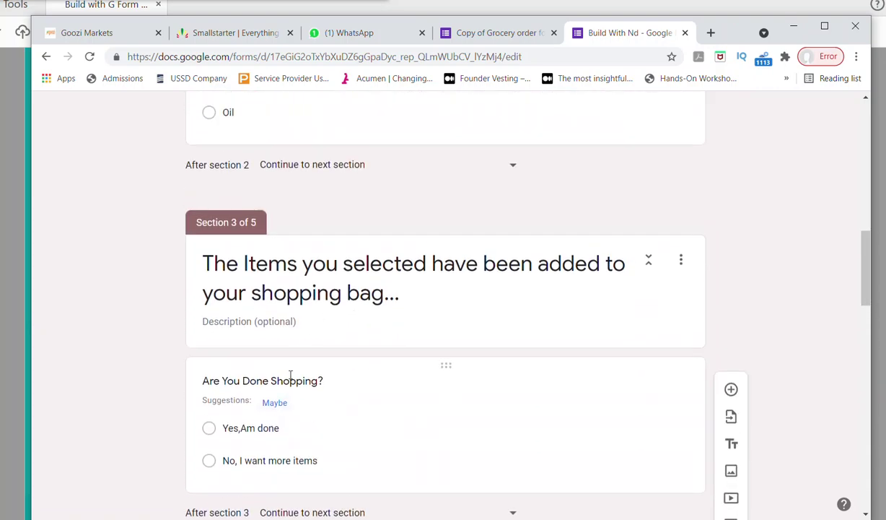
pyautogui.click(281, 325)
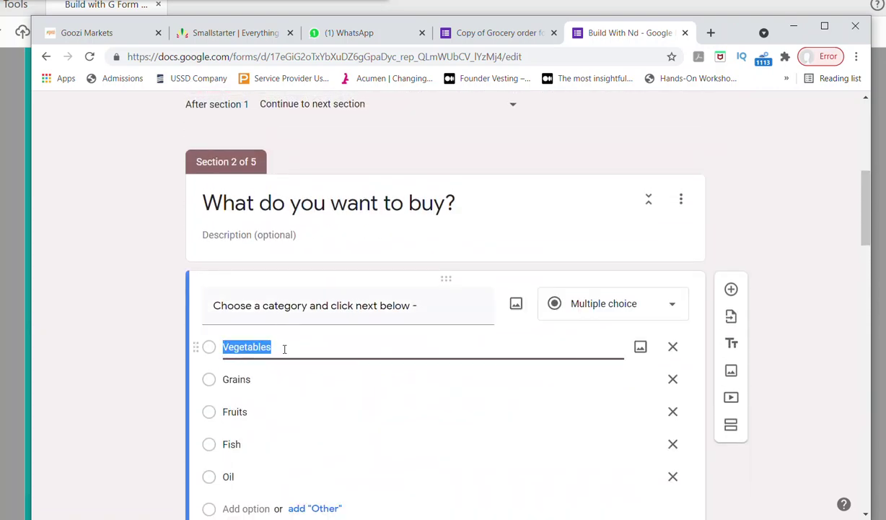
pyautogui.scroll(-1, 577, 382)
pyautogui.scroll(-1, 585, 396)
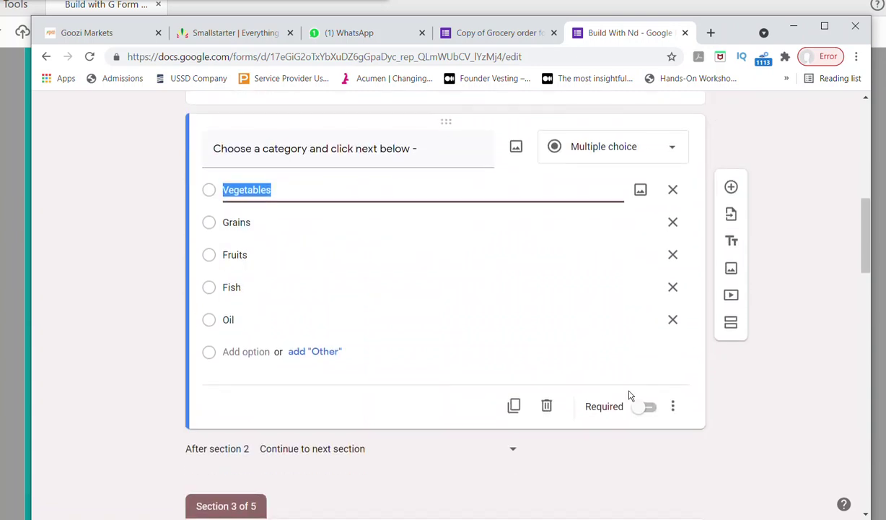
# Step: Enable 'Go to section based on answer' and route Vegetables to 'Go to section 5 (Vegetables)'
pyautogui.click(673, 409)
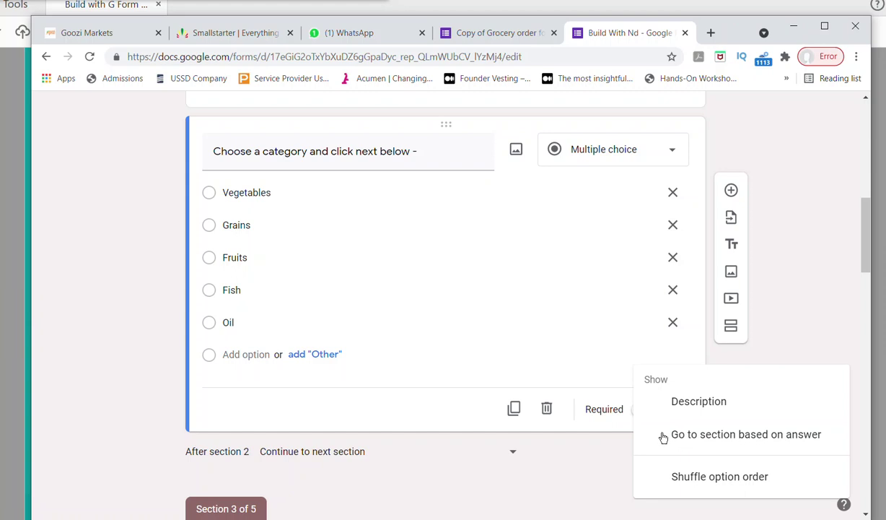
pyautogui.click(673, 436)
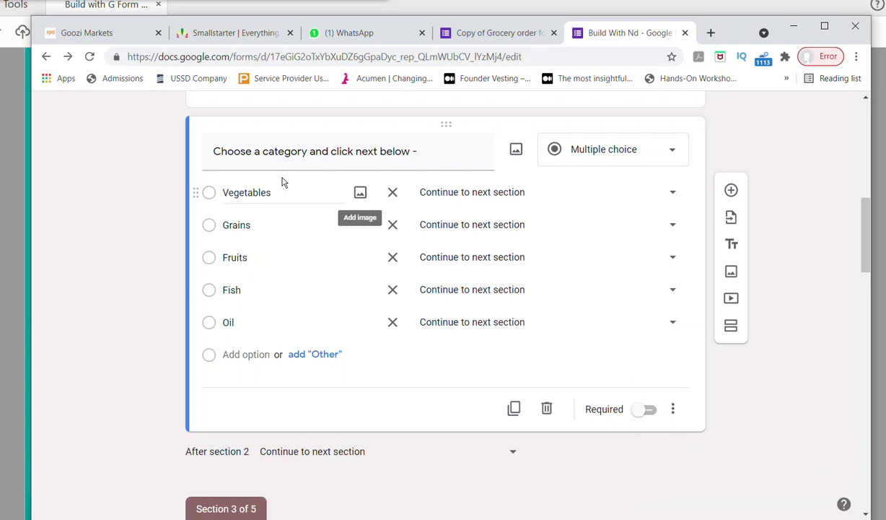
pyautogui.click(671, 196)
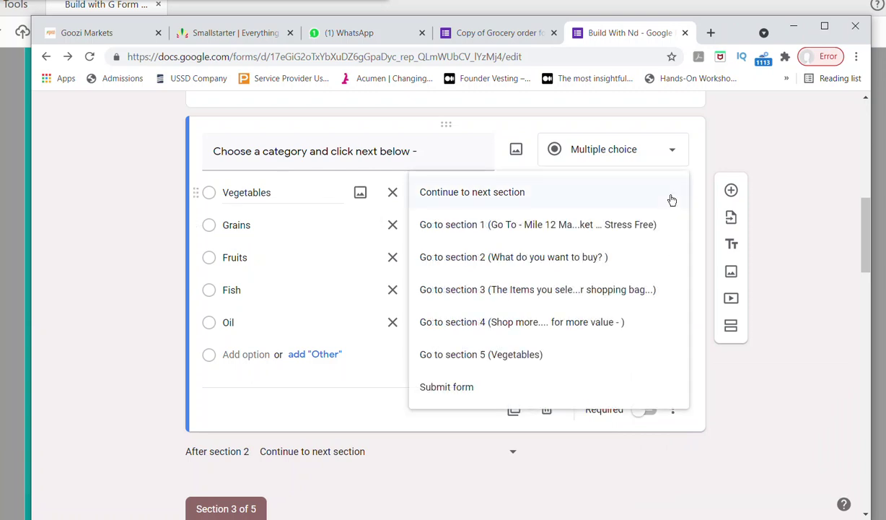
pyautogui.click(473, 355)
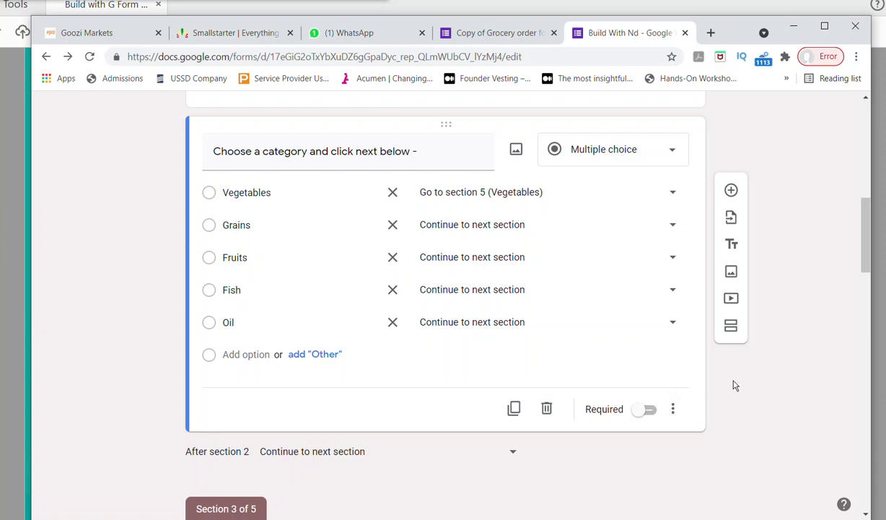
pyautogui.scroll(10, 783, 194)
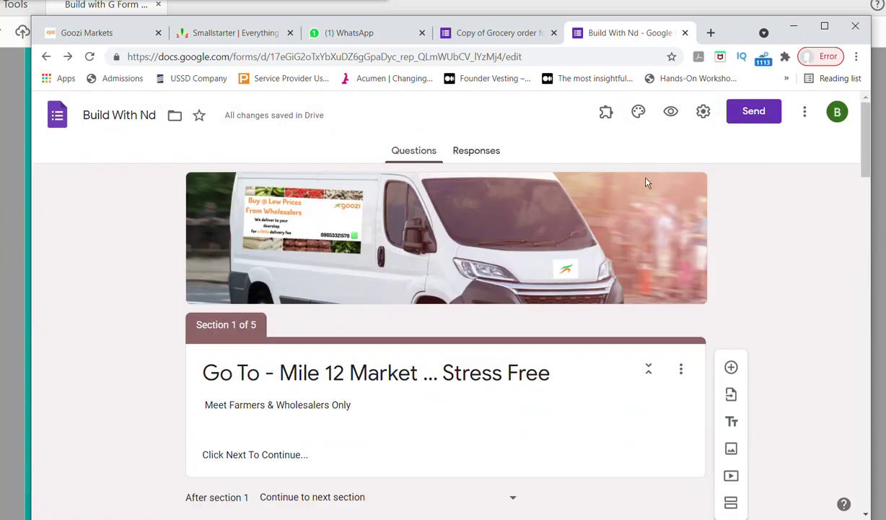
pyautogui.scroll(-15, 609, 220)
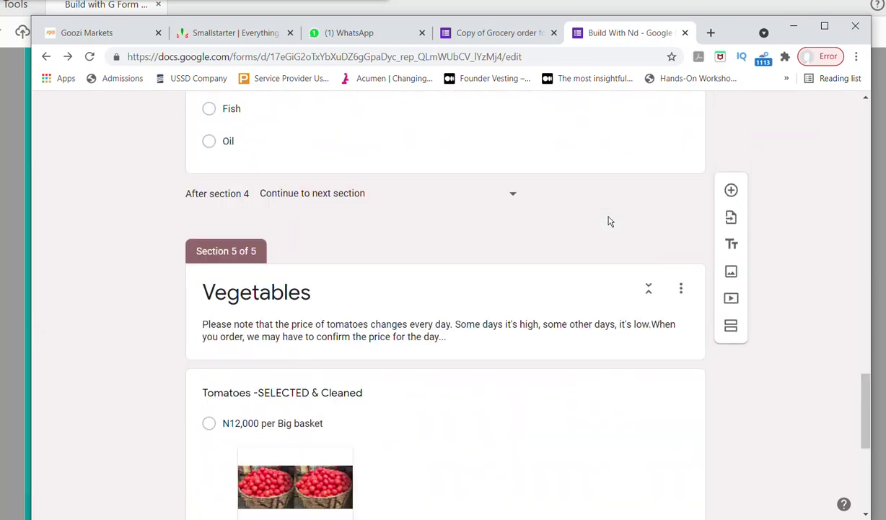
pyautogui.scroll(3, 243, 253)
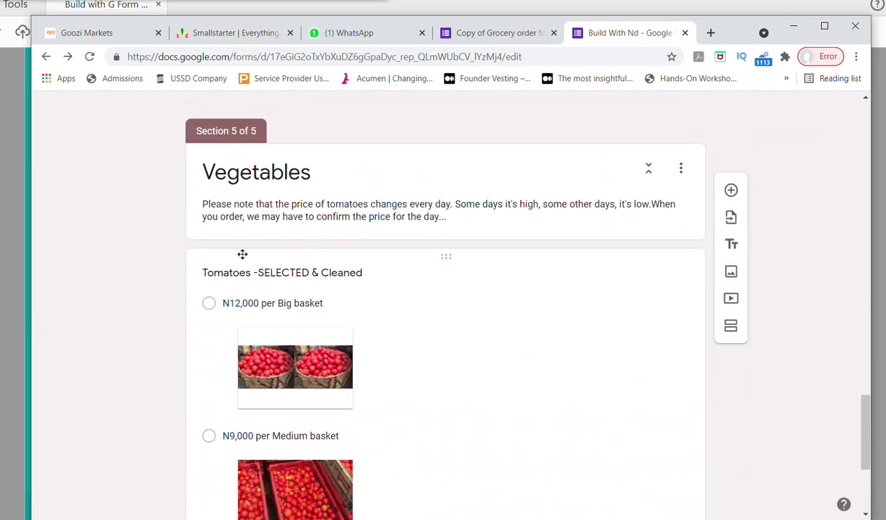
pyautogui.scroll(-3, 243, 253)
pyautogui.click(498, 32)
pyautogui.scroll(-10, 424, 251)
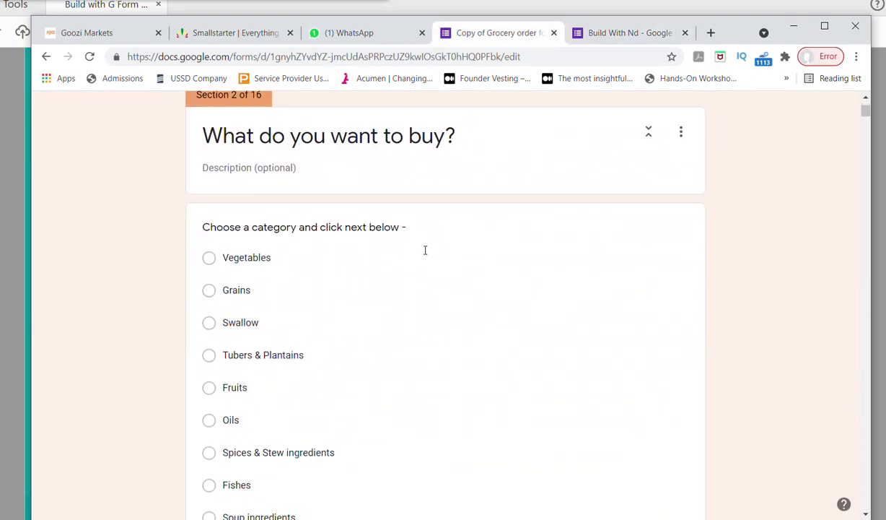
pyautogui.scroll(-15, 424, 252)
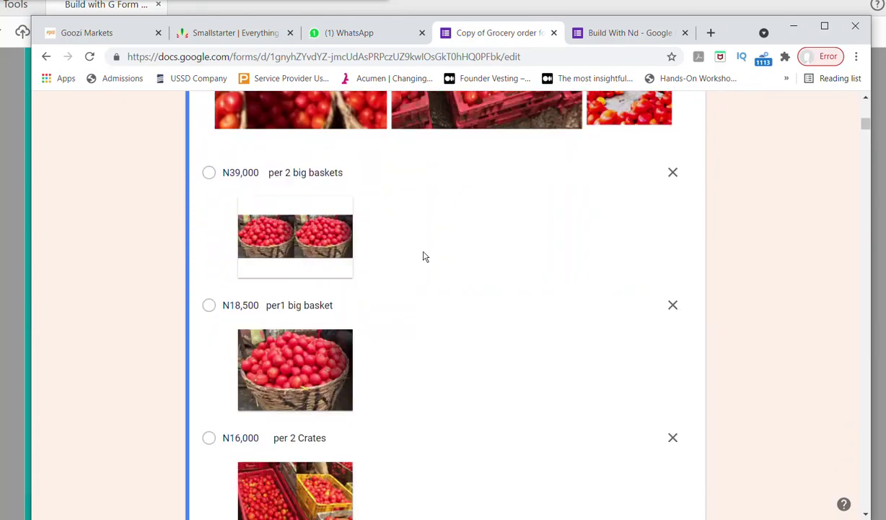
pyautogui.scroll(-10, 424, 256)
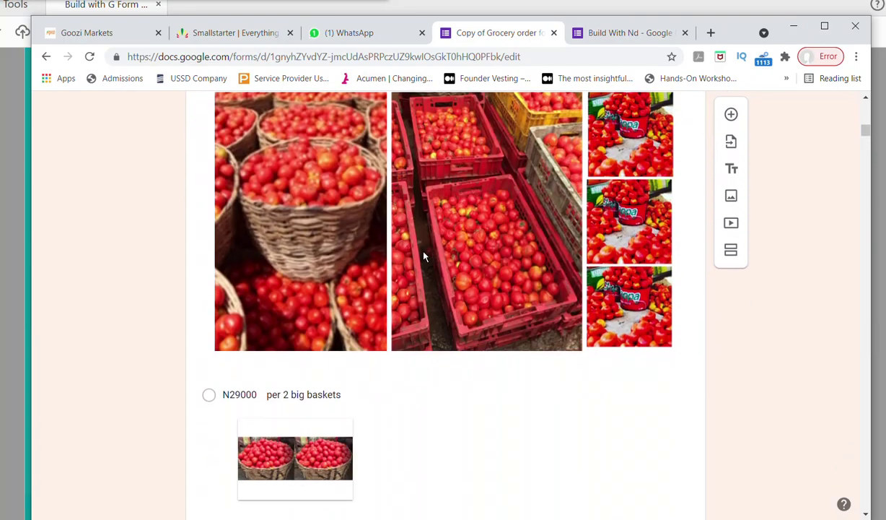
pyautogui.scroll(-15, 424, 256)
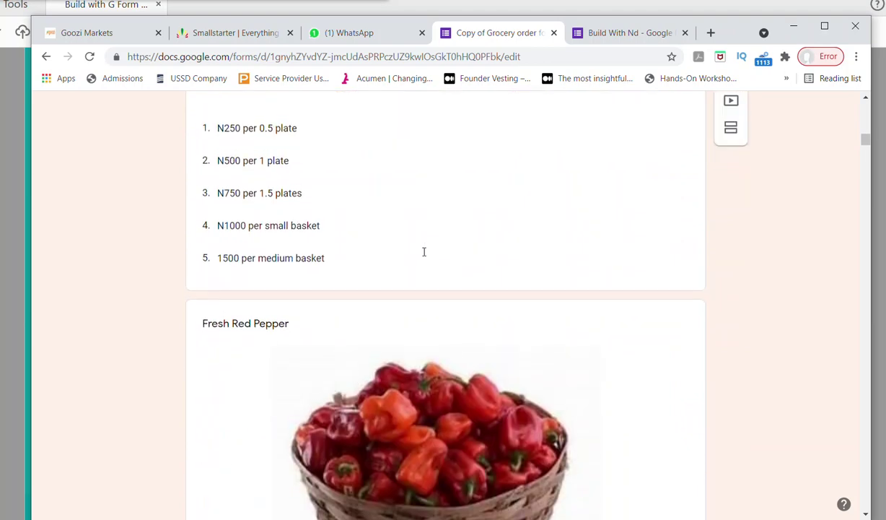
pyautogui.scroll(-12, 424, 256)
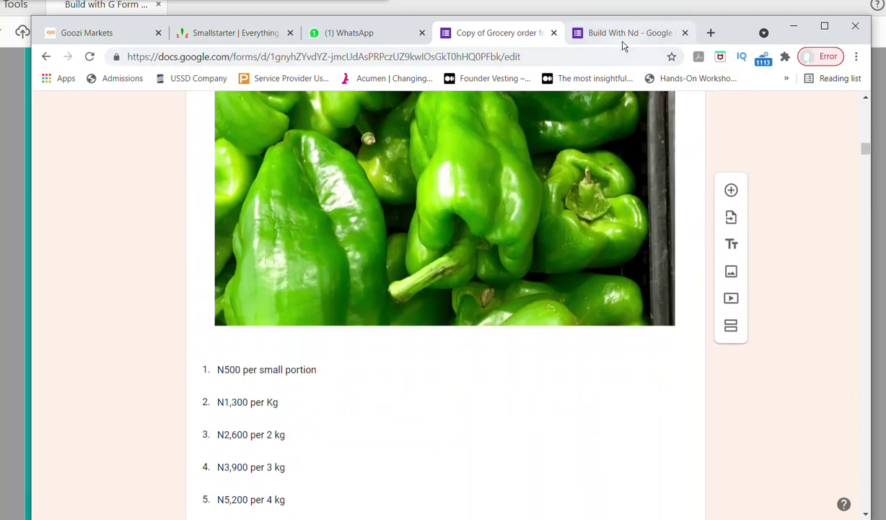
pyautogui.click(623, 41)
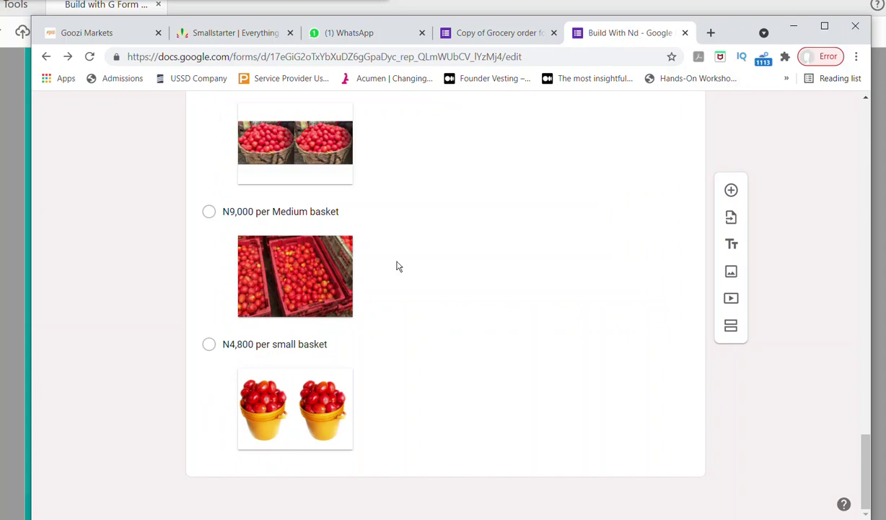
# Step: Move the blank question below the Tomatoes question and title it 'Green Pepper'
pyautogui.scroll(1, 729, 203)
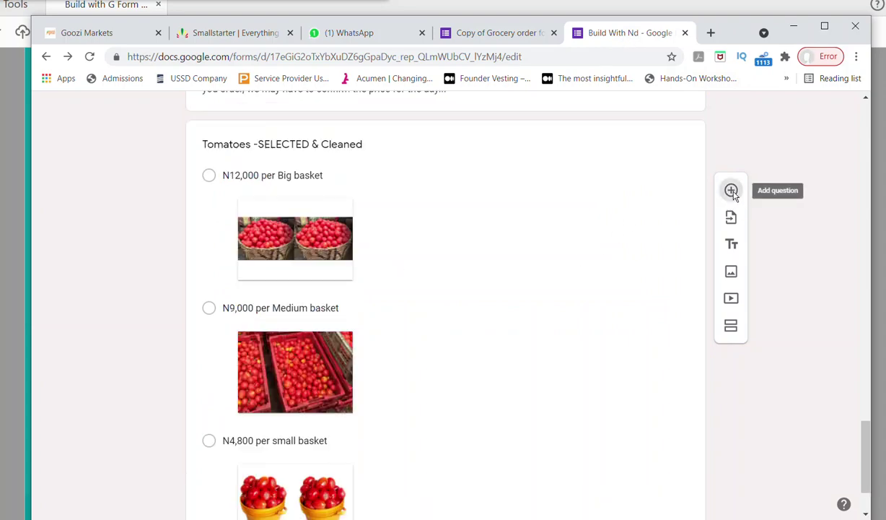
pyautogui.scroll(-1, 577, 264)
pyautogui.scroll(6, 535, 268)
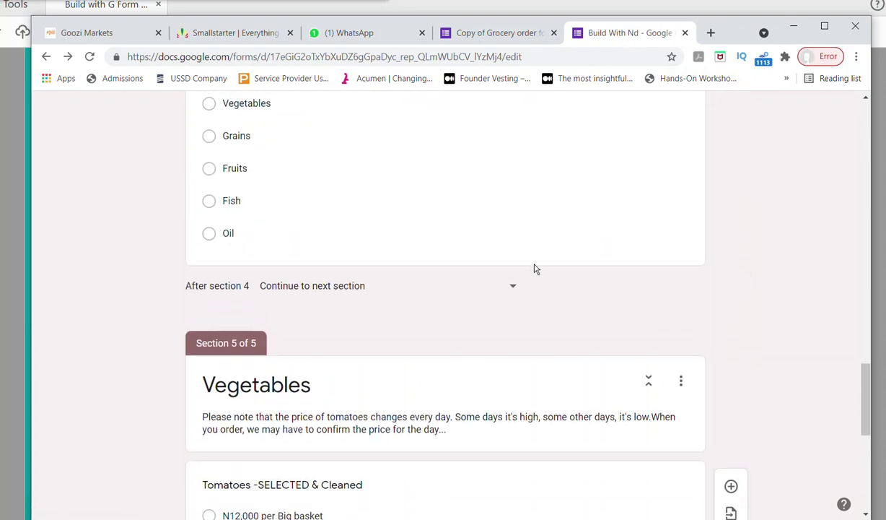
pyautogui.scroll(-1, 495, 267)
pyautogui.scroll(-2, 495, 268)
pyautogui.scroll(12, 494, 267)
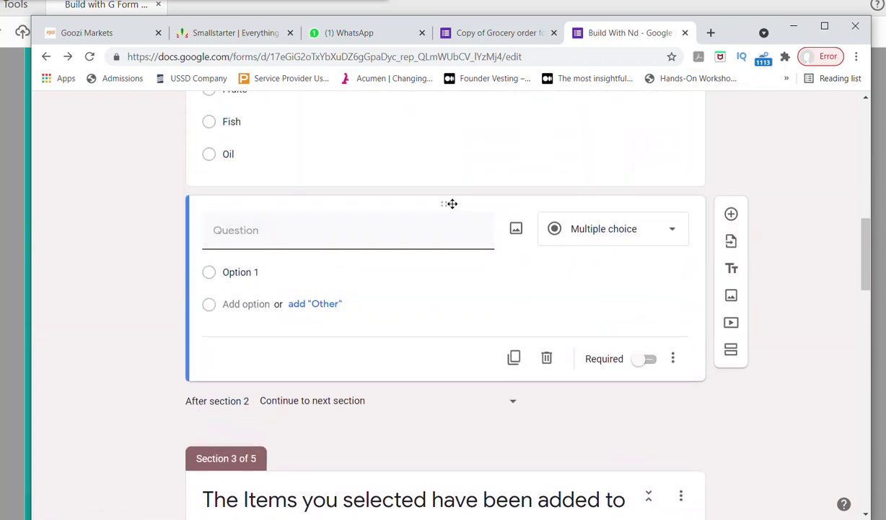
pyautogui.moveTo(451, 204); pyautogui.dragTo(389, 370)
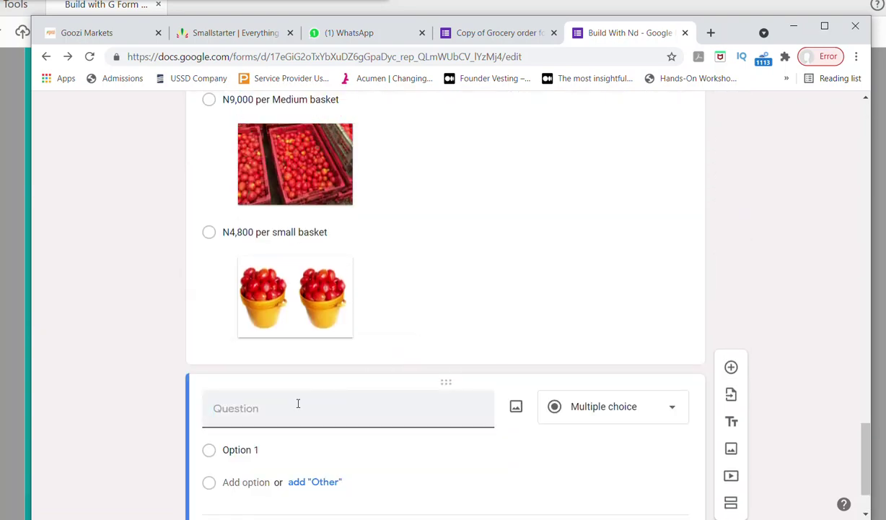
pyautogui.write('Green Pepp')
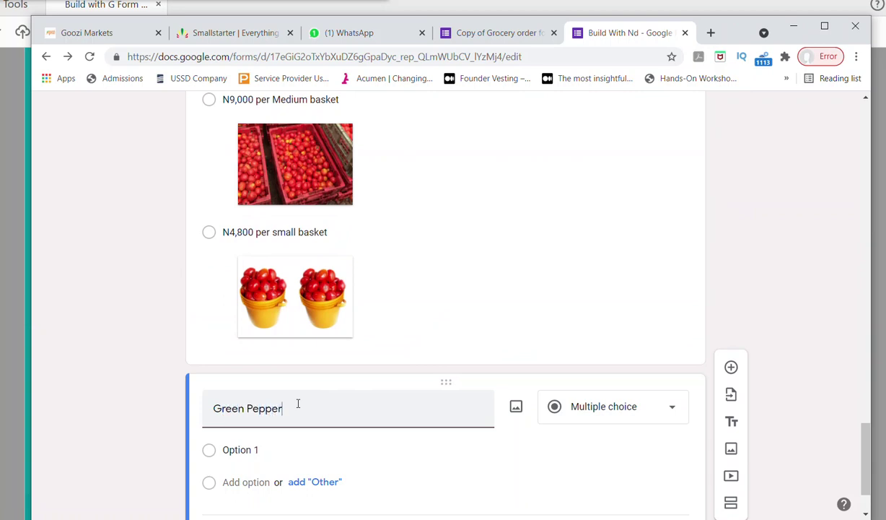
pyautogui.write('er')
pyautogui.scroll(-1, 298, 404)
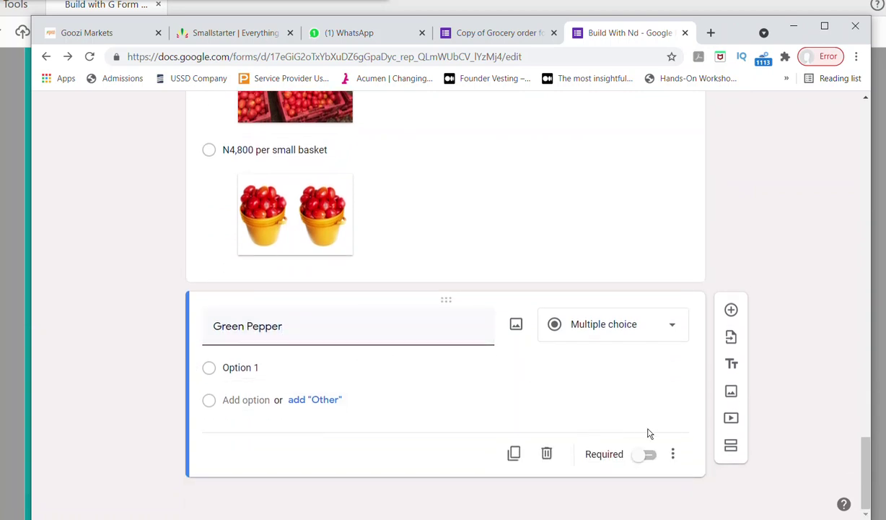
# Step: Enable a description on the Green Pepper question and enter 'Fresh and organic'
pyautogui.click(672, 453)
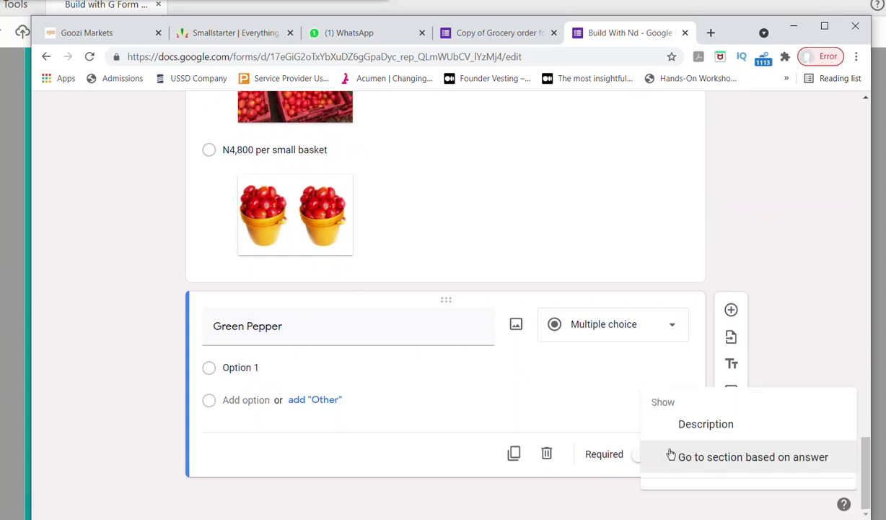
pyautogui.click(680, 410)
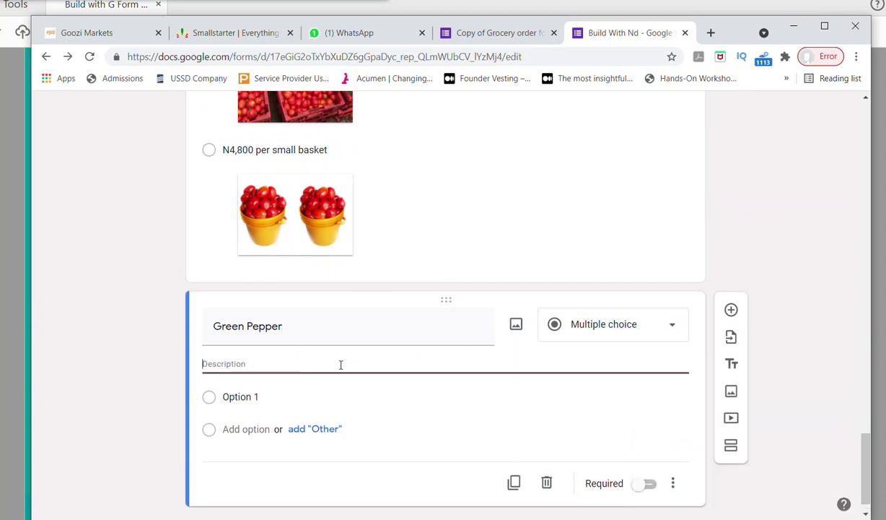
pyautogui.write('Fresh and organic')
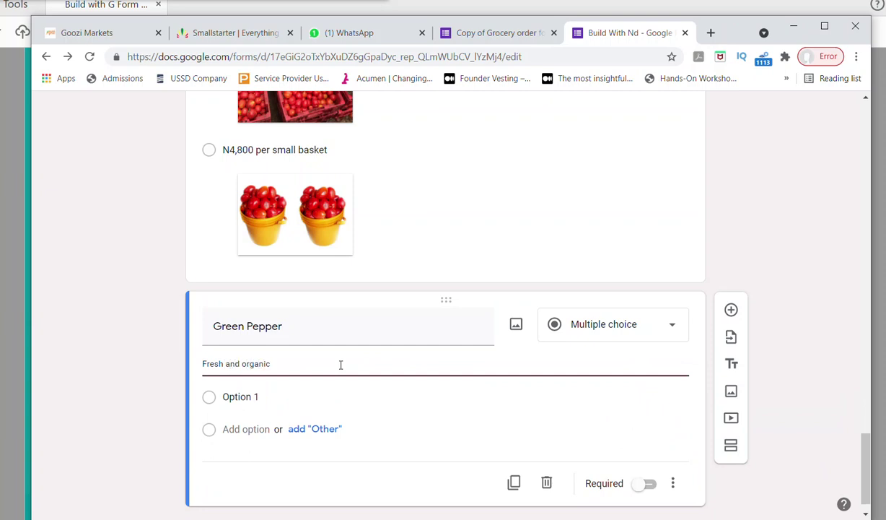
pyautogui.scroll(-1, 341, 364)
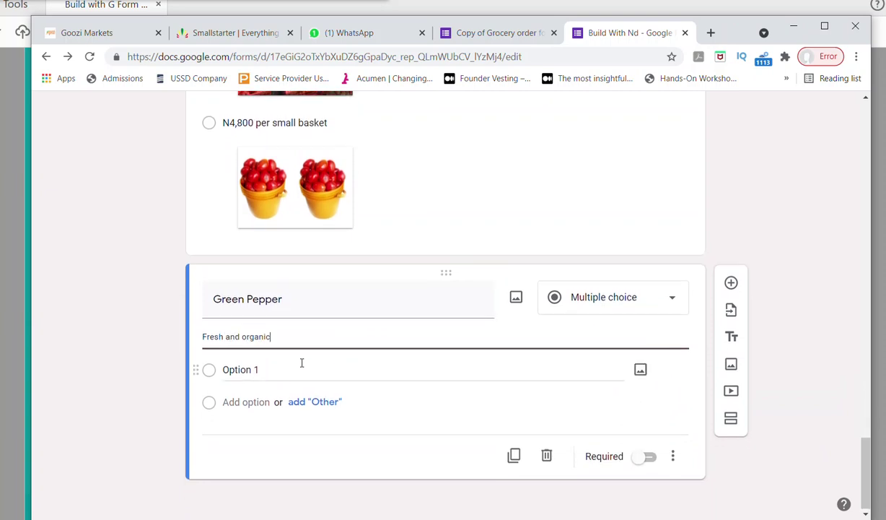
# Step: Change the first answer option to 'N2000 per Big Bucket'
pyautogui.click(229, 372)
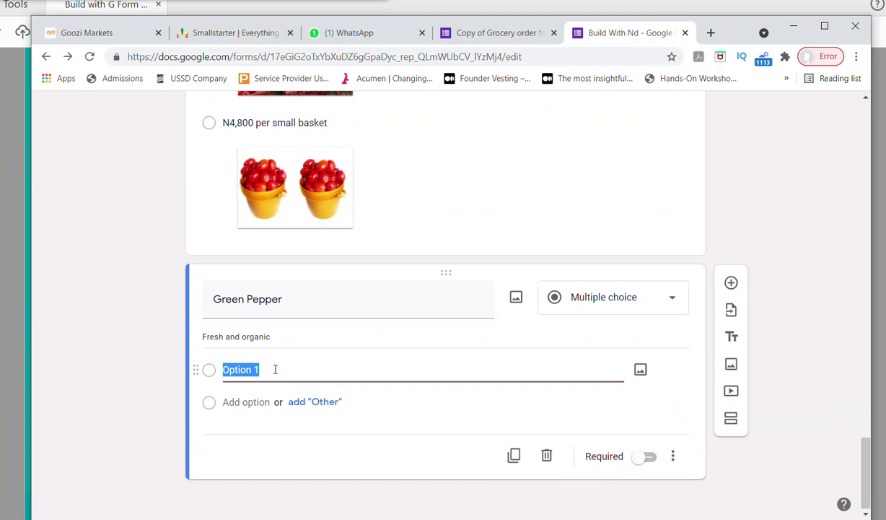
pyautogui.write('2000')
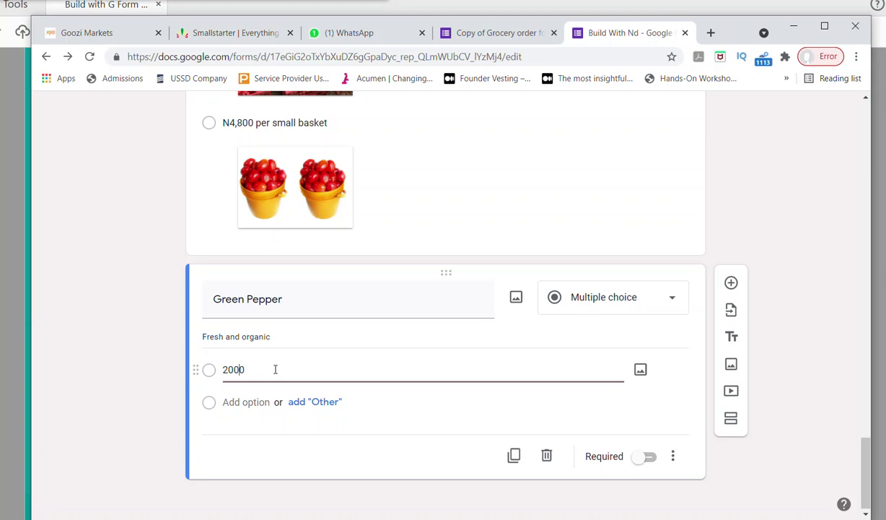
pyautogui.press('Home')
pyautogui.write('N')
pyautogui.press('BackSpace')
pyautogui.write('N')
pyautogui.write('B')
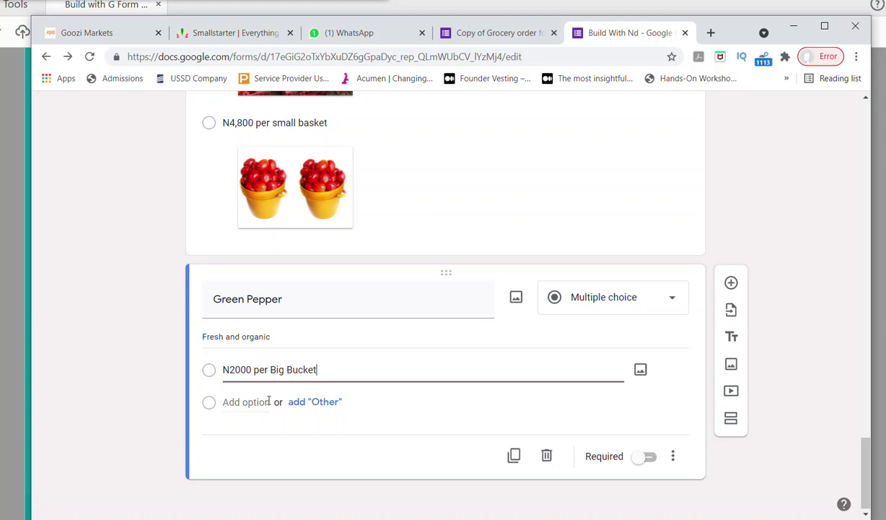
# Step: Add the options 'N1200 per medium' and 'N700 per small bucket'
pyautogui.click(269, 401)
pyautogui.write('N1')
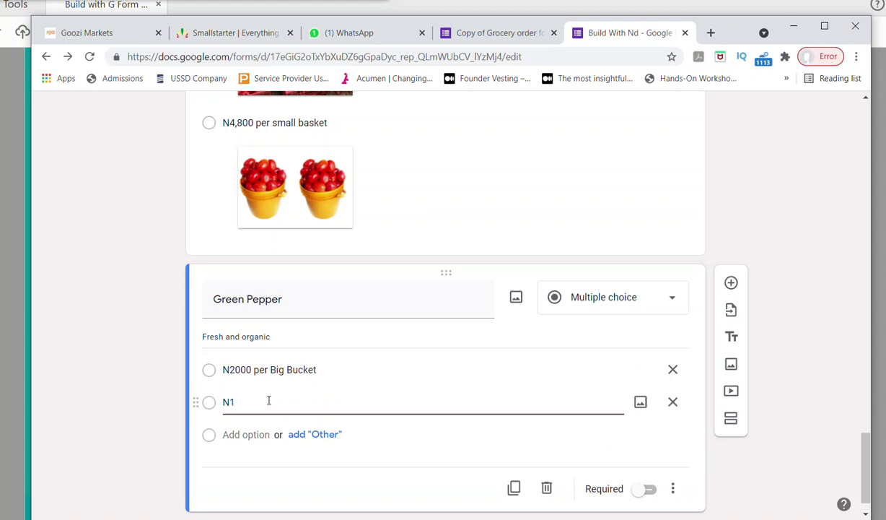
pyautogui.write('200 per medium')
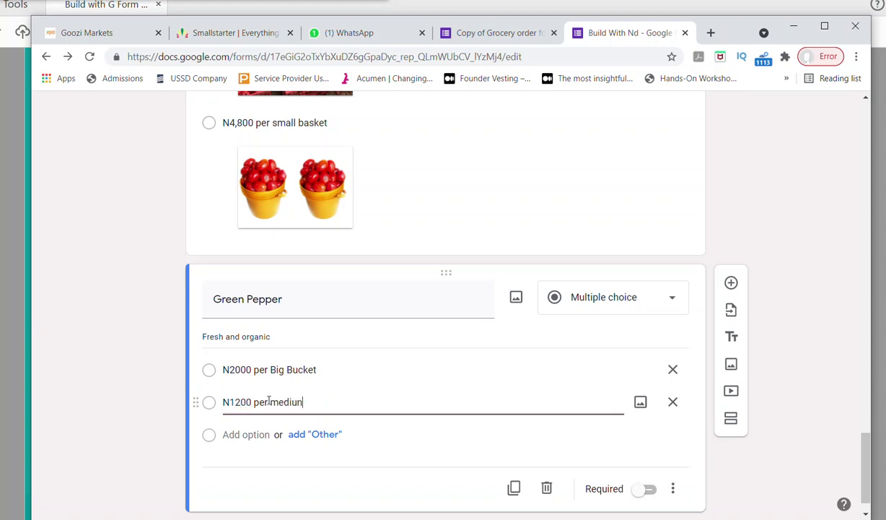
pyautogui.write('m')
pyautogui.press('Return')
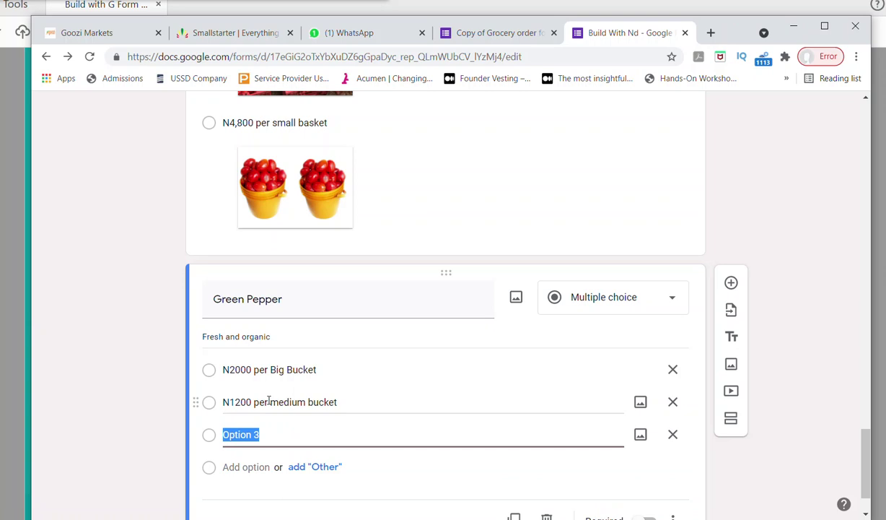
pyautogui.write('&')
pyautogui.write('N')
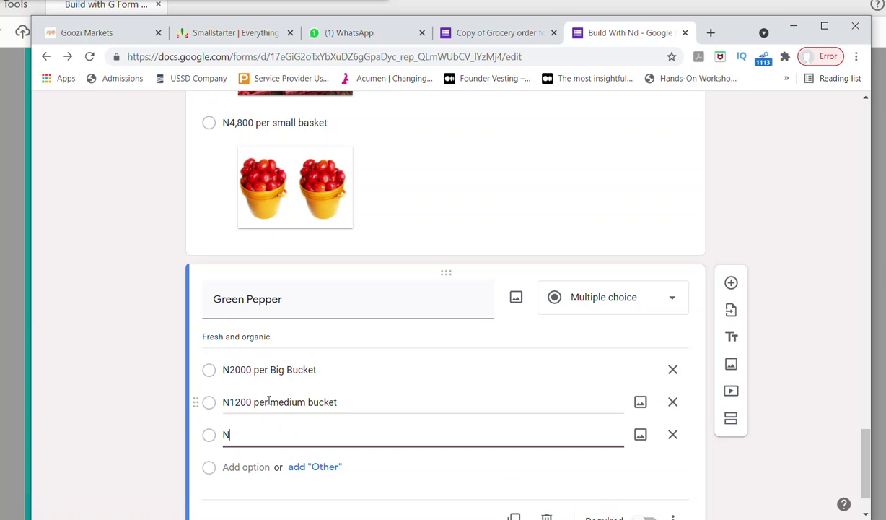
pyautogui.write('700 per small bucket')
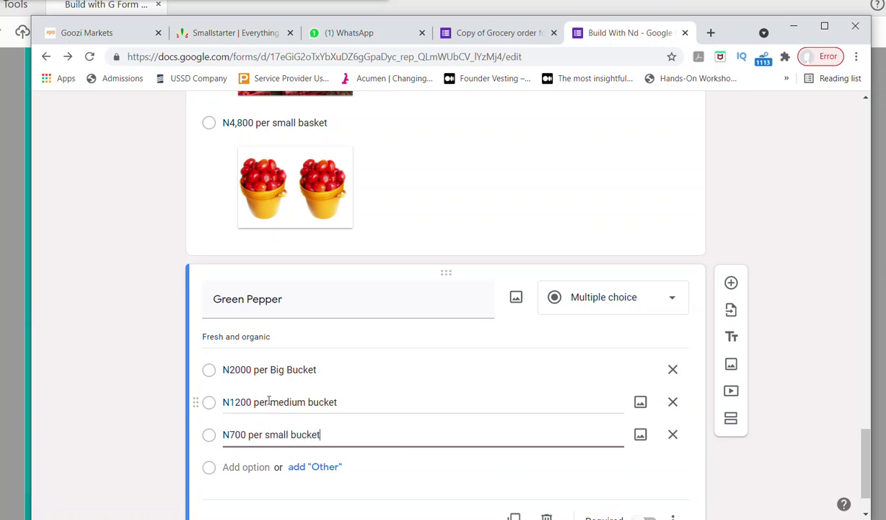
pyautogui.scroll(-1, 268, 401)
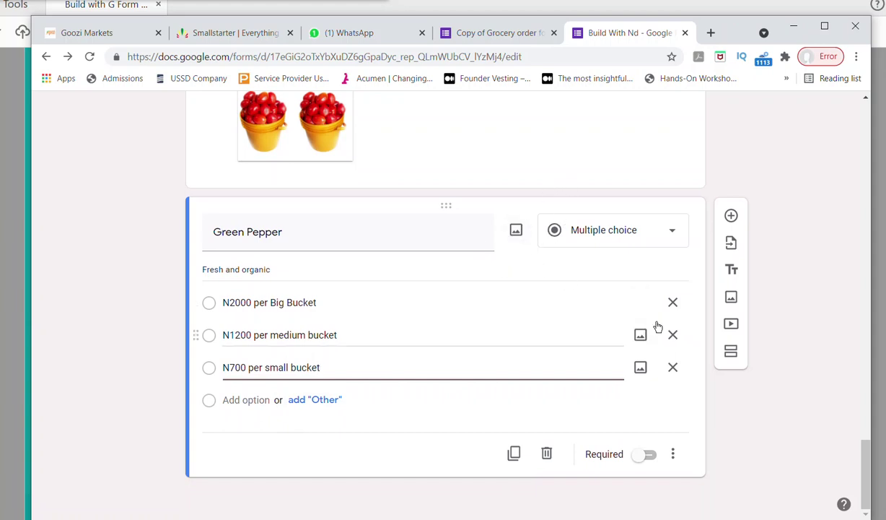
# Step: Start an image upload for the first option and navigate the file dialog to the Pictures folder
pyautogui.click(641, 302)
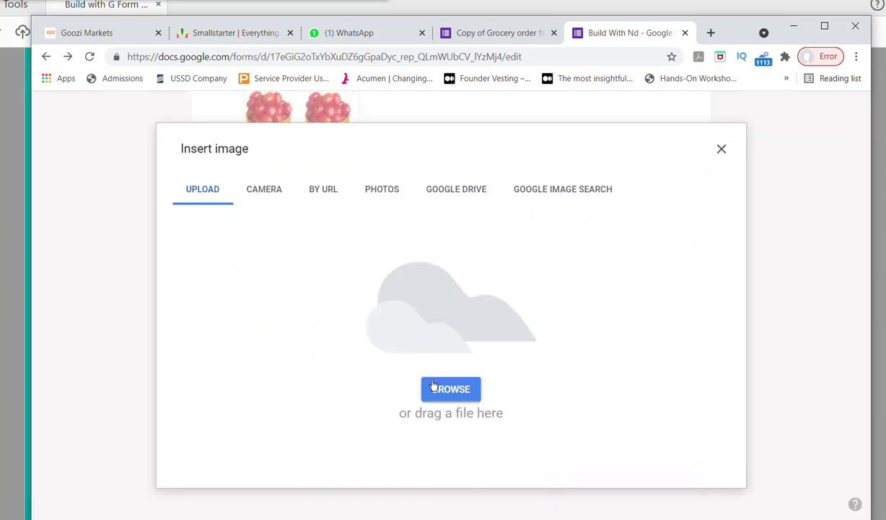
pyautogui.click(454, 395)
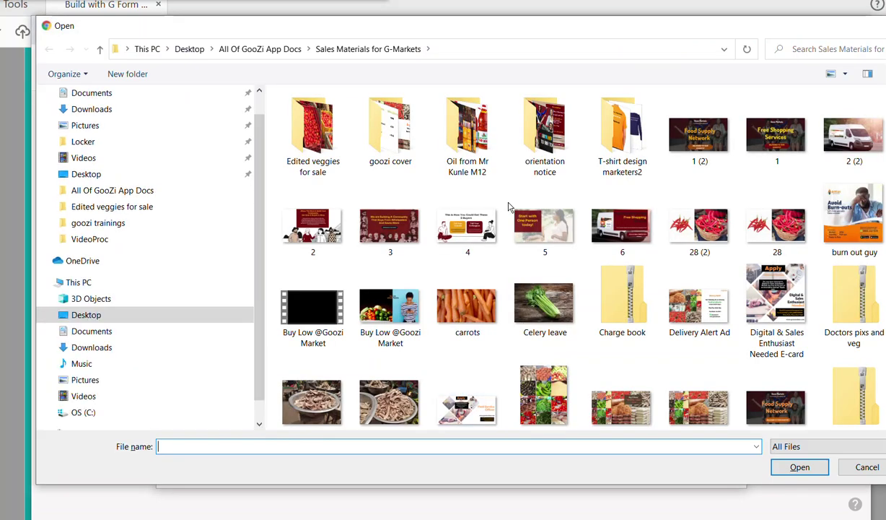
pyautogui.scroll(-10, 510, 204)
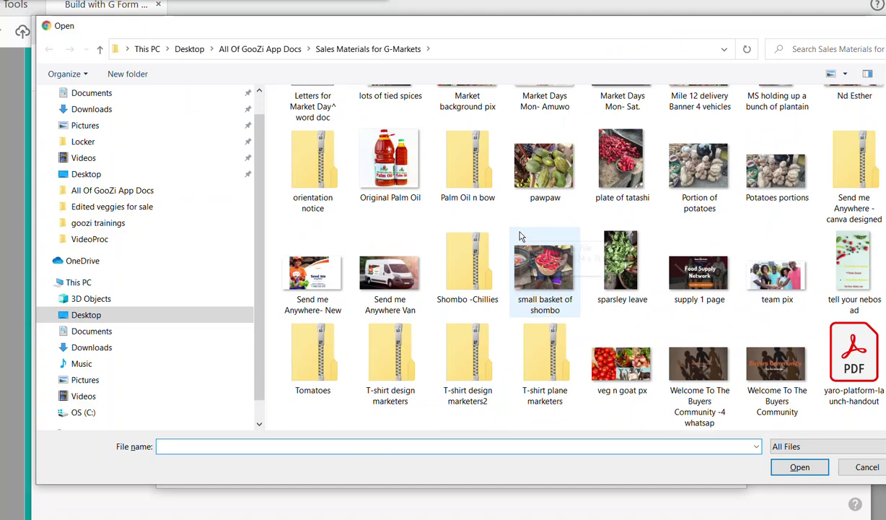
pyautogui.scroll(10, 521, 238)
pyautogui.click(302, 139)
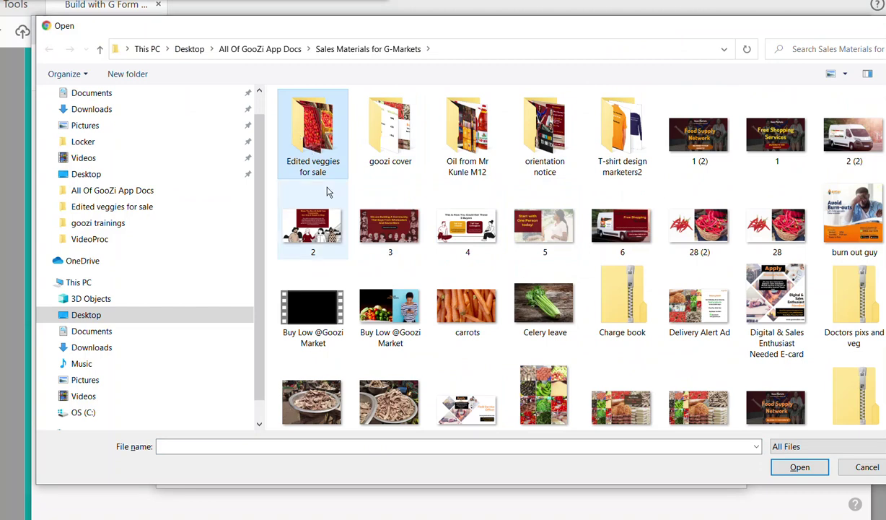
pyautogui.doubleClick(289, 144)
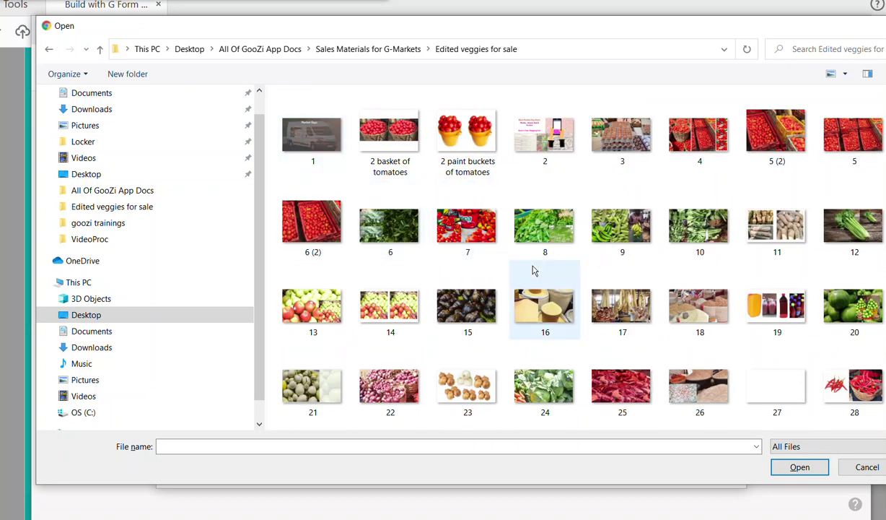
pyautogui.scroll(-2, 599, 273)
pyautogui.scroll(1, 602, 273)
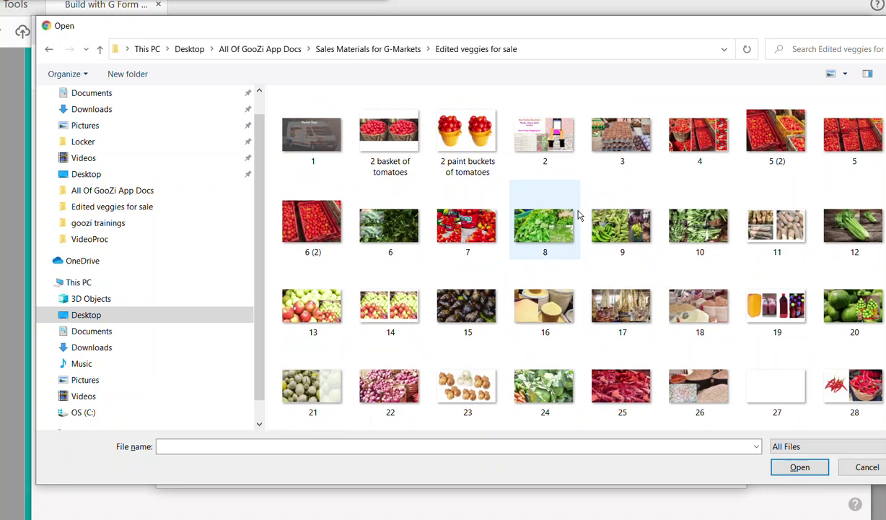
pyautogui.scroll(-1, 577, 205)
pyautogui.scroll(1, 578, 205)
pyautogui.scroll(-1, 521, 203)
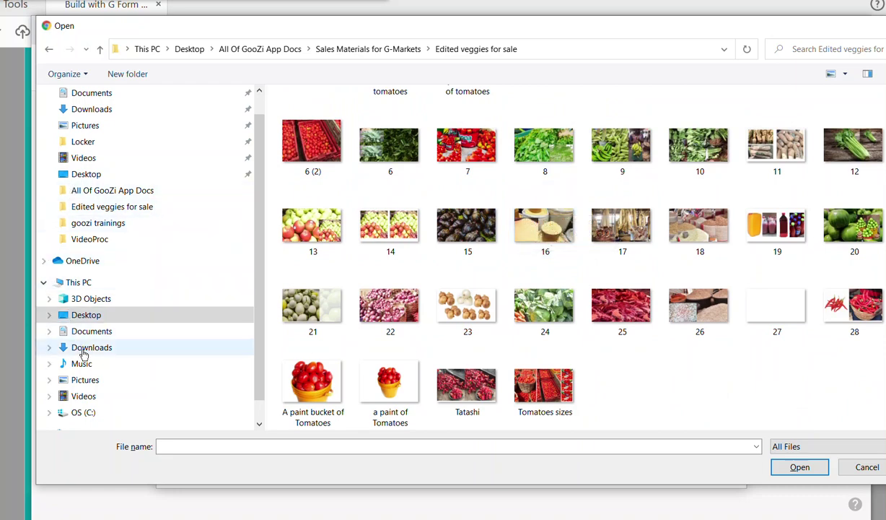
pyautogui.click(85, 380)
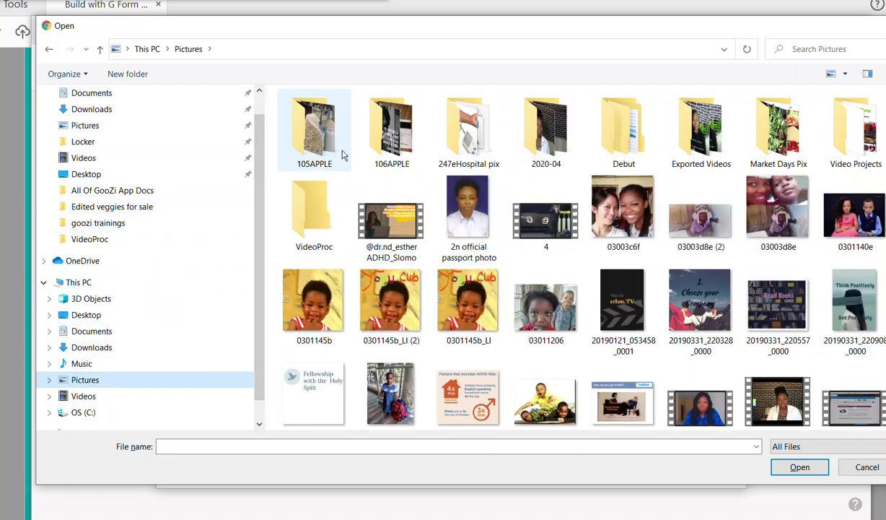
# Step: Look through the Market Days Pix, 106APPLE and 105APPLE folders for the pepper photo
pyautogui.doubleClick(780, 138)
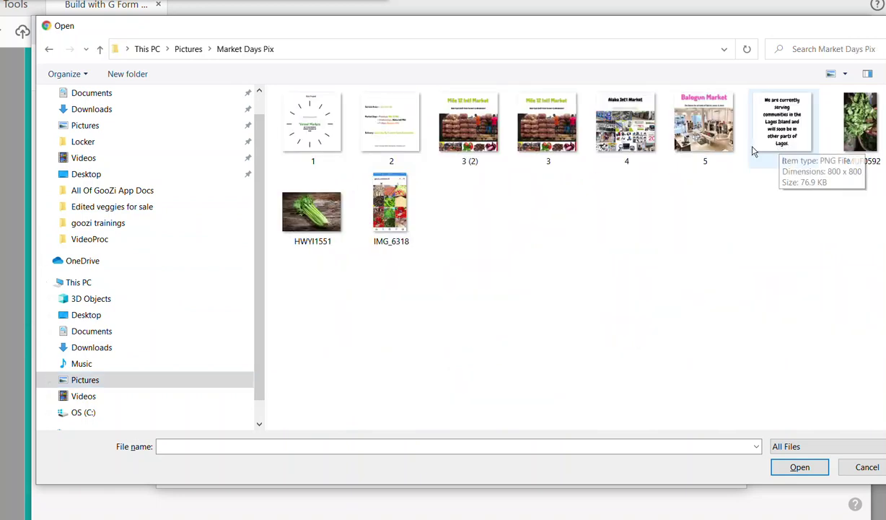
pyautogui.click(188, 50)
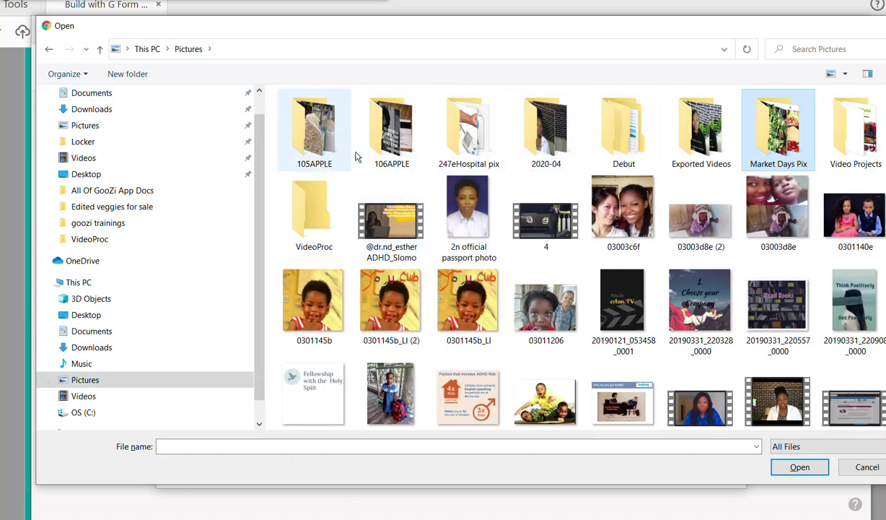
pyautogui.click(388, 153)
pyautogui.doubleClick(390, 130)
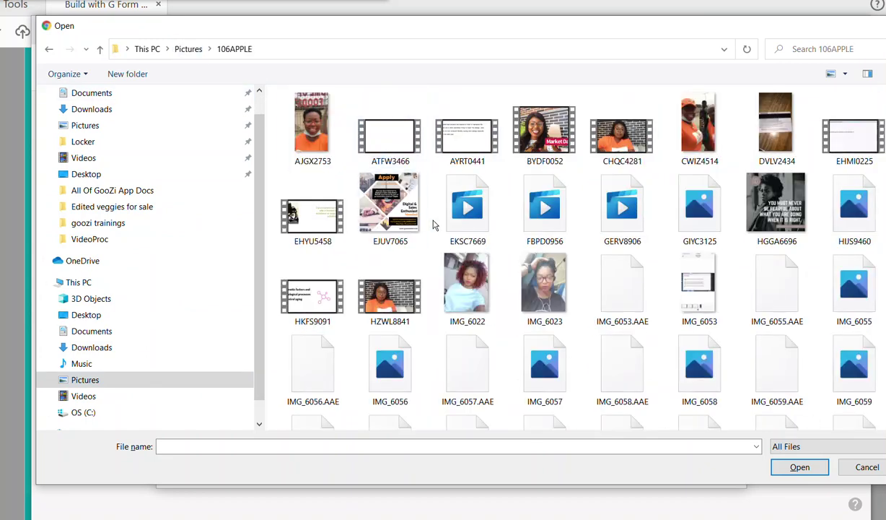
pyautogui.scroll(-6, 441, 245)
pyautogui.scroll(6, 447, 252)
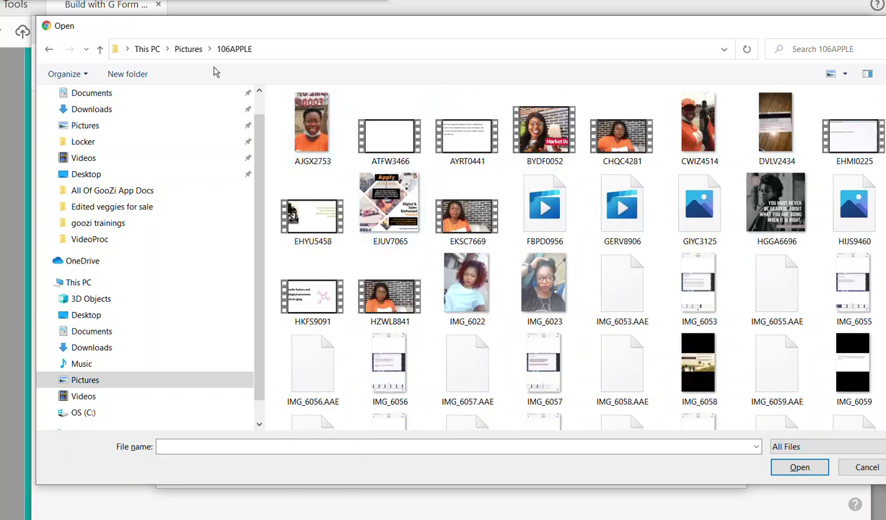
pyautogui.click(181, 50)
pyautogui.click(324, 124)
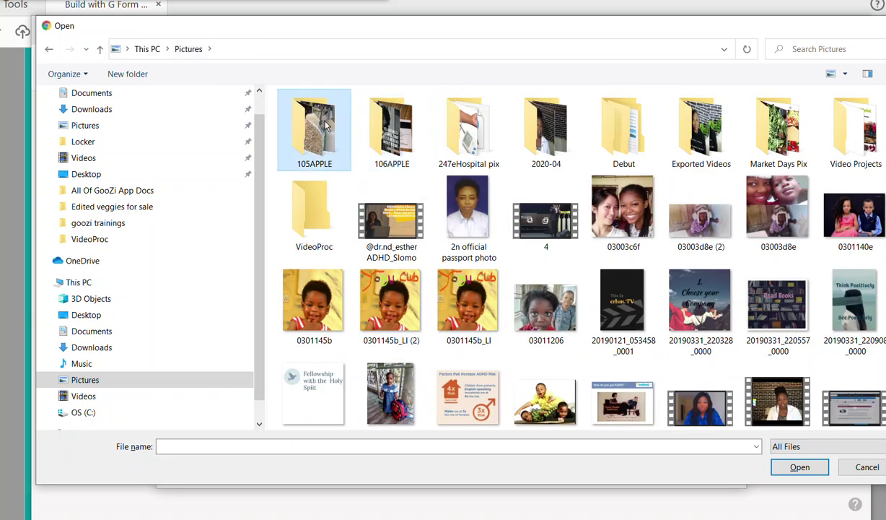
pyautogui.doubleClick(325, 124)
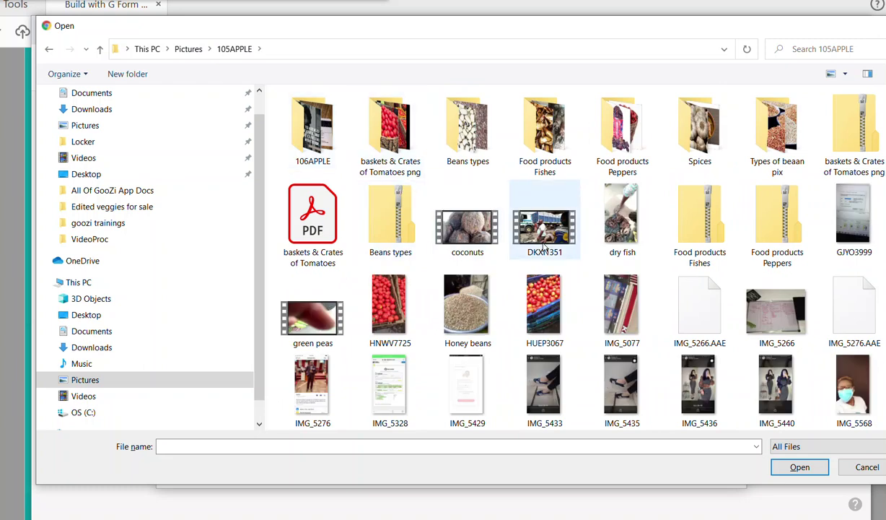
pyautogui.click(396, 163)
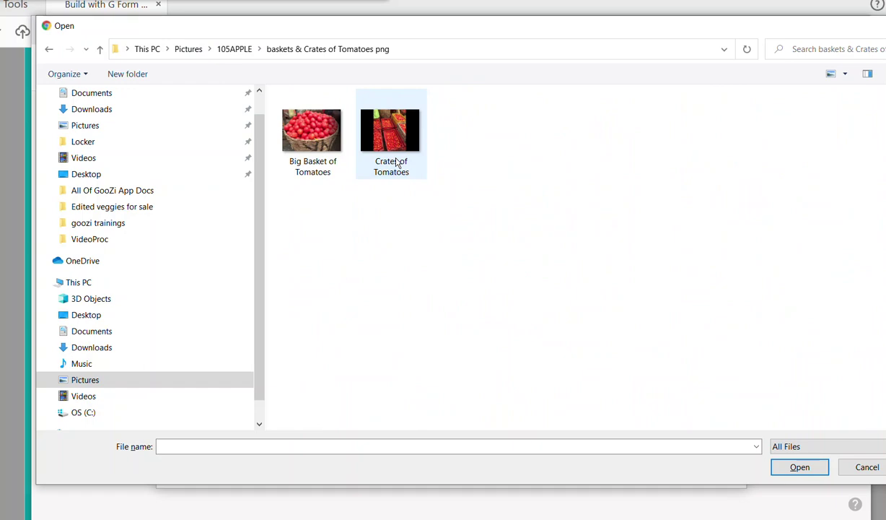
pyautogui.click(234, 50)
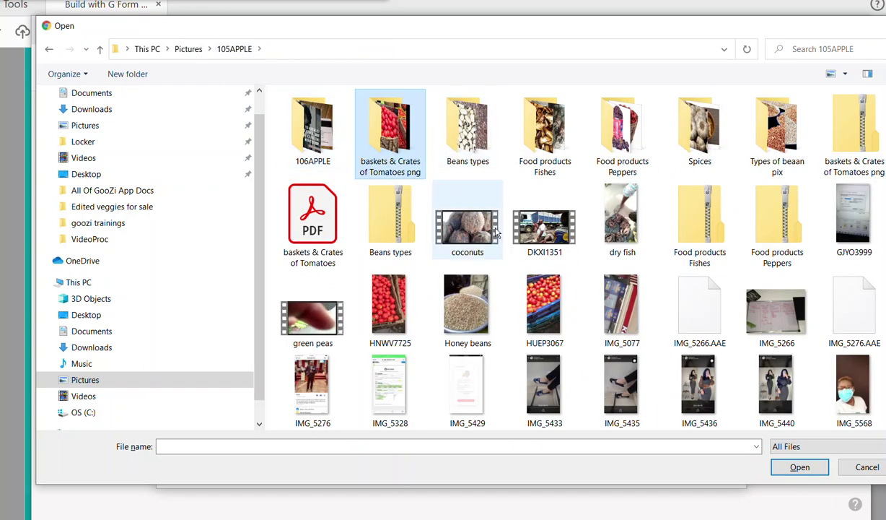
# Step: Upload the Green Pepper image from the Food products Peppers folder to the N2000 option
pyautogui.scroll(-15, 505, 247)
pyautogui.scroll(-1, 506, 247)
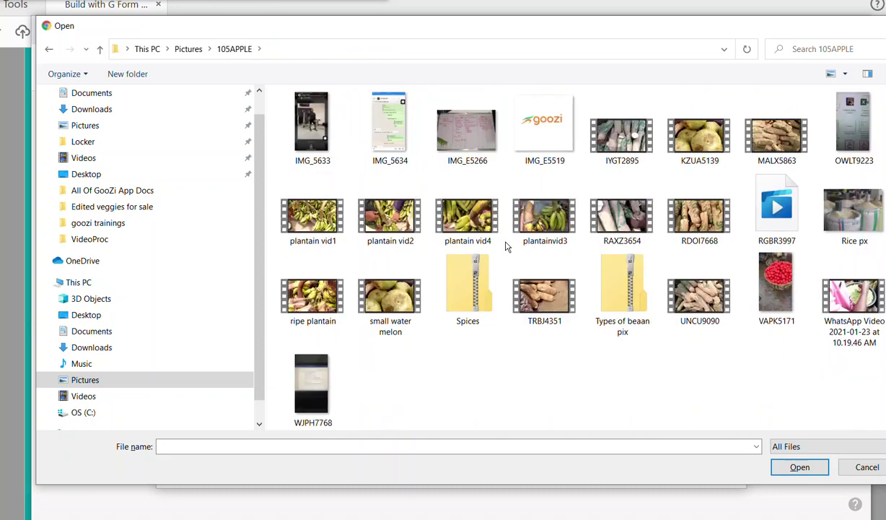
pyautogui.scroll(5, 505, 246)
pyautogui.scroll(4, 506, 247)
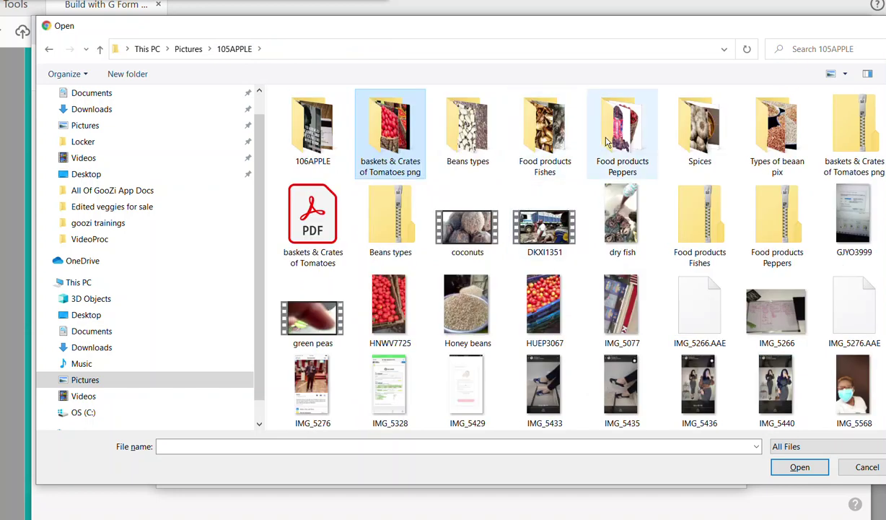
pyautogui.doubleClick(610, 141)
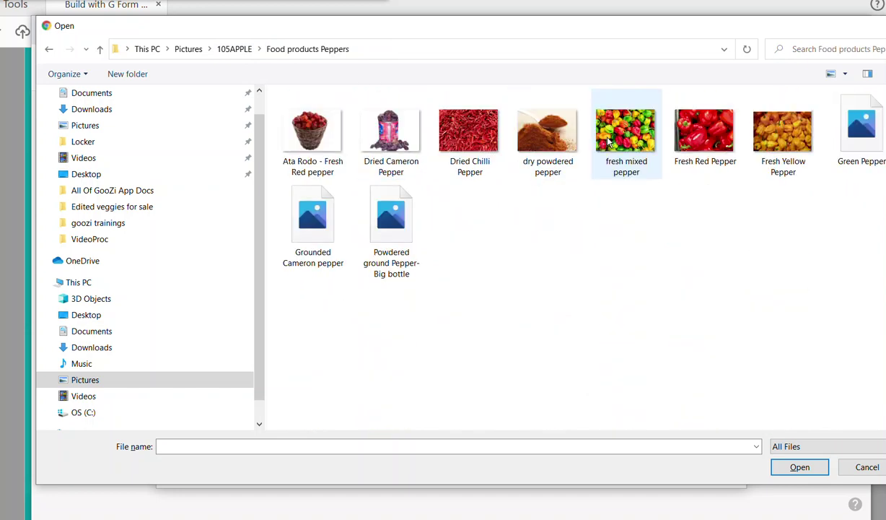
pyautogui.click(851, 138)
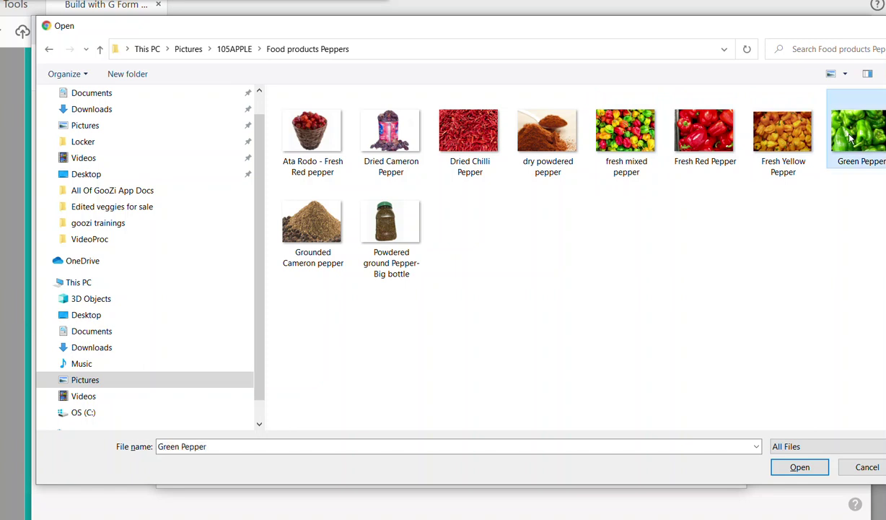
pyautogui.click(798, 467)
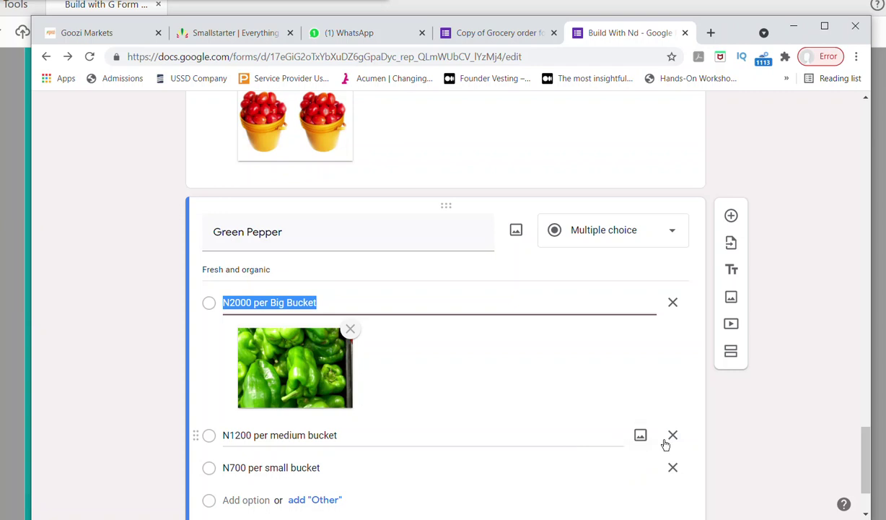
# Step: Upload the Green Pepper image to the N1200 per medium bucket option
pyautogui.click(641, 437)
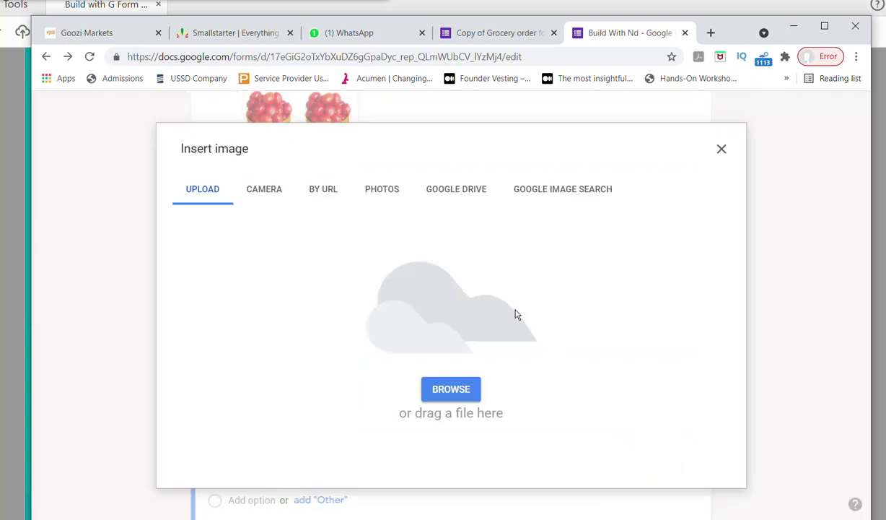
pyautogui.click(459, 390)
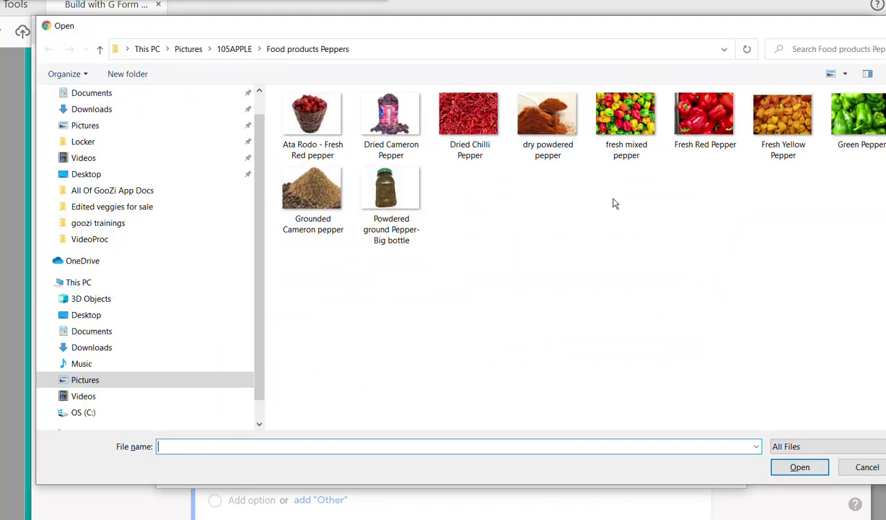
pyautogui.click(844, 121)
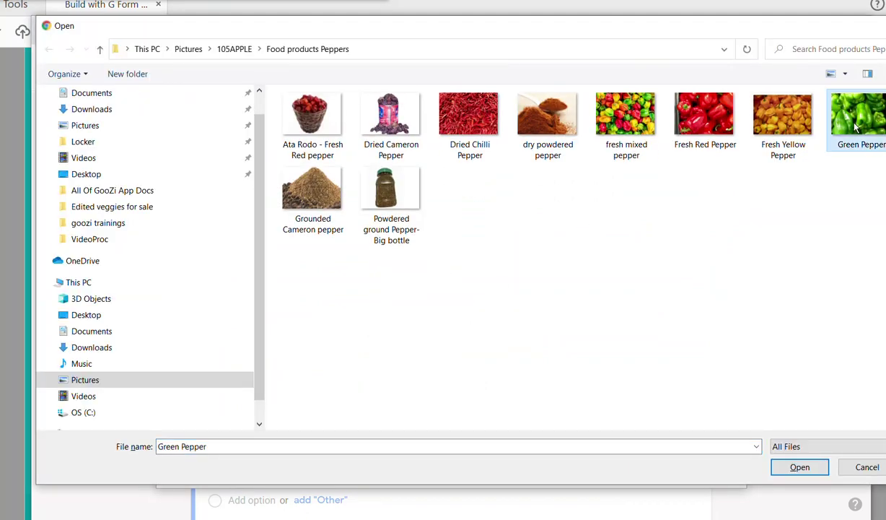
pyautogui.click(797, 467)
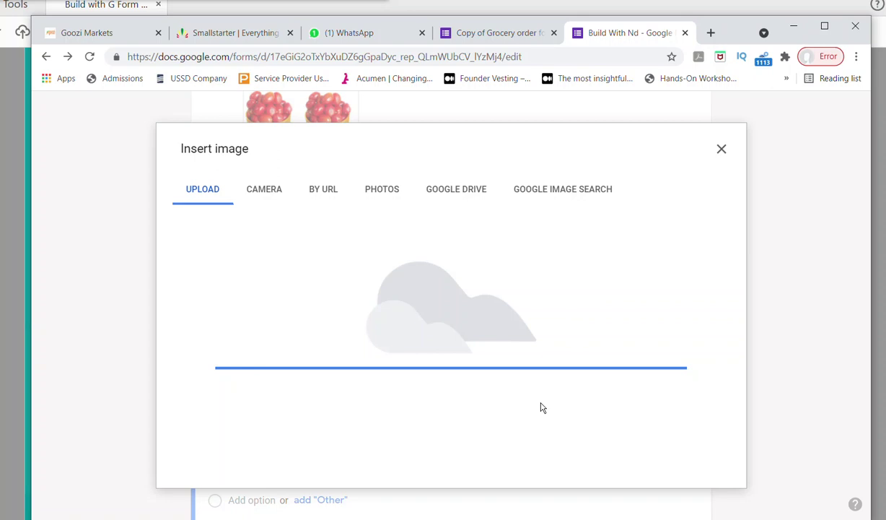
pyautogui.scroll(-2, 367, 359)
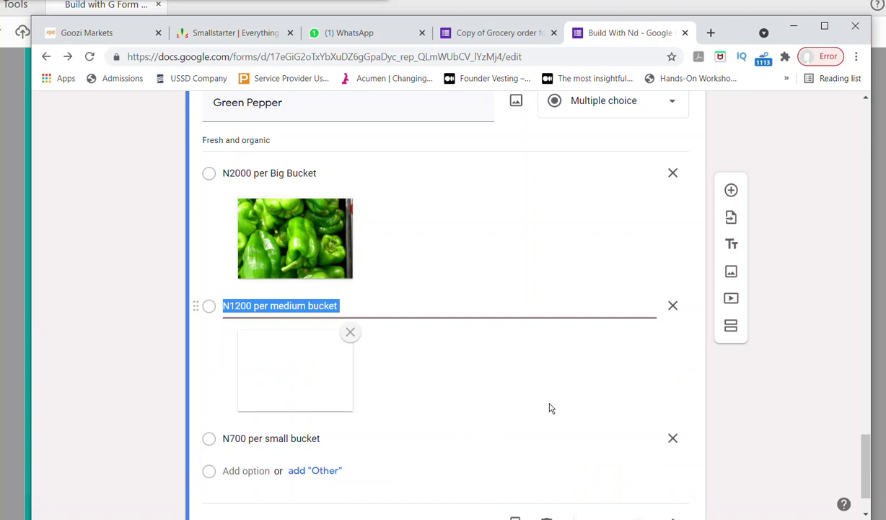
pyautogui.scroll(-2, 548, 410)
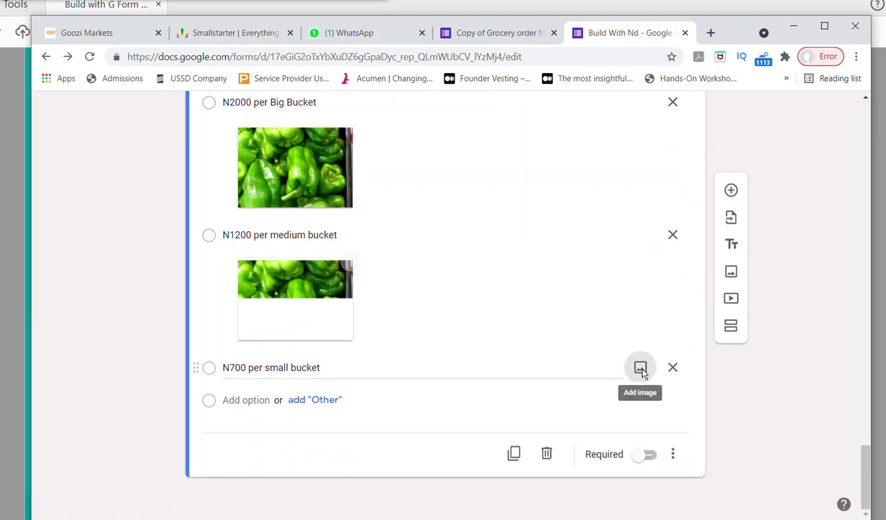
# Step: Upload the Green Pepper image to the N700 per small bucket option
pyautogui.click(642, 372)
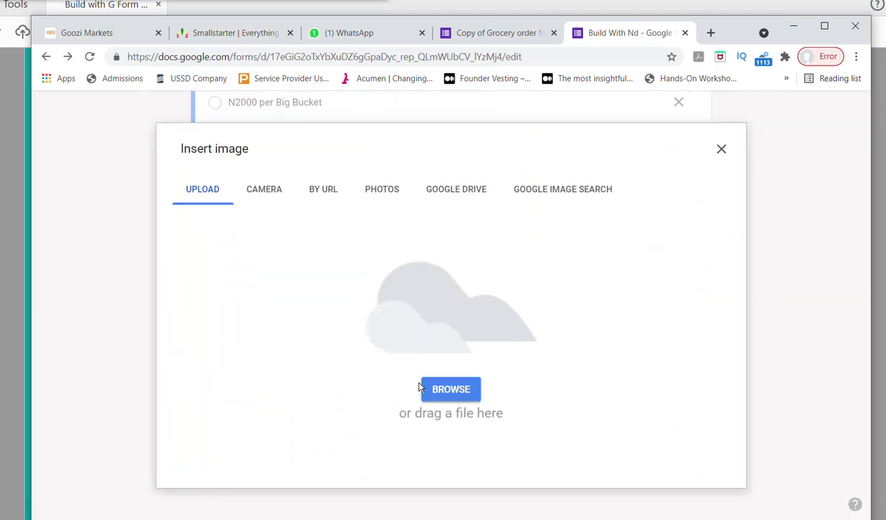
pyautogui.click(449, 390)
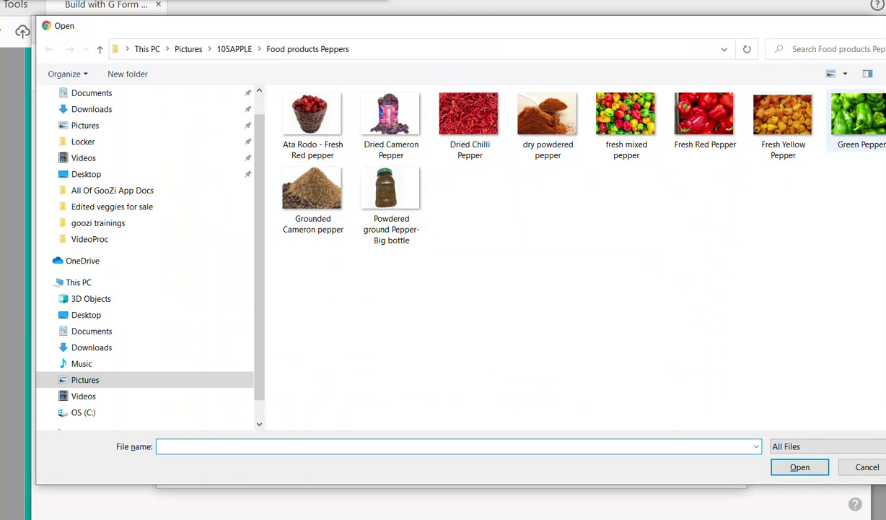
pyautogui.click(835, 124)
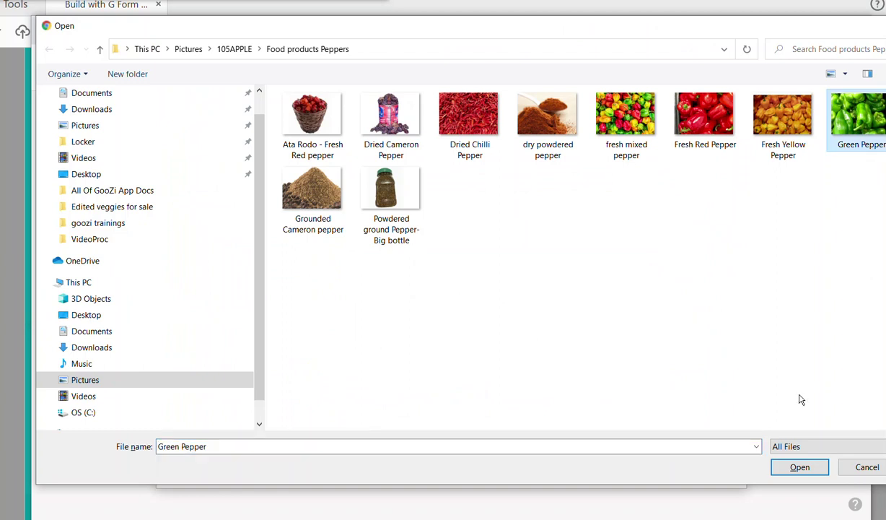
pyautogui.click(788, 469)
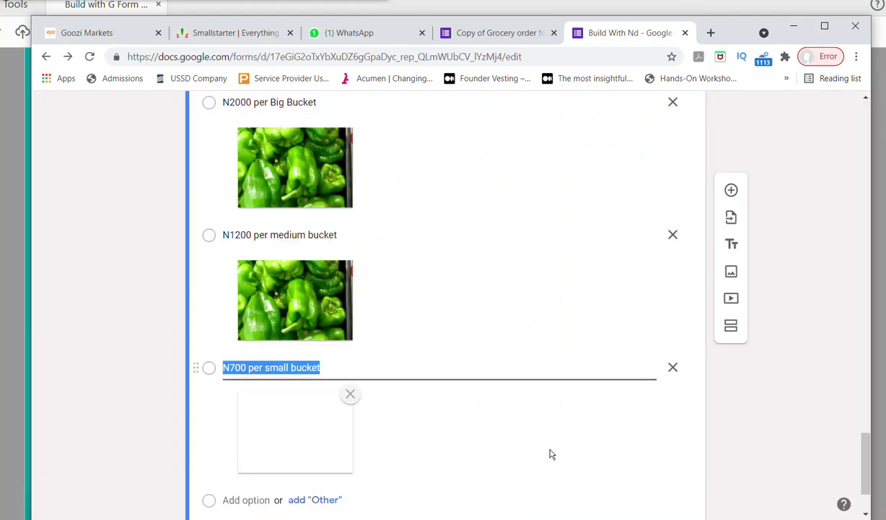
# Step: Scroll through the Green Pepper card to confirm all three options show the photo
pyautogui.scroll(-1, 559, 370)
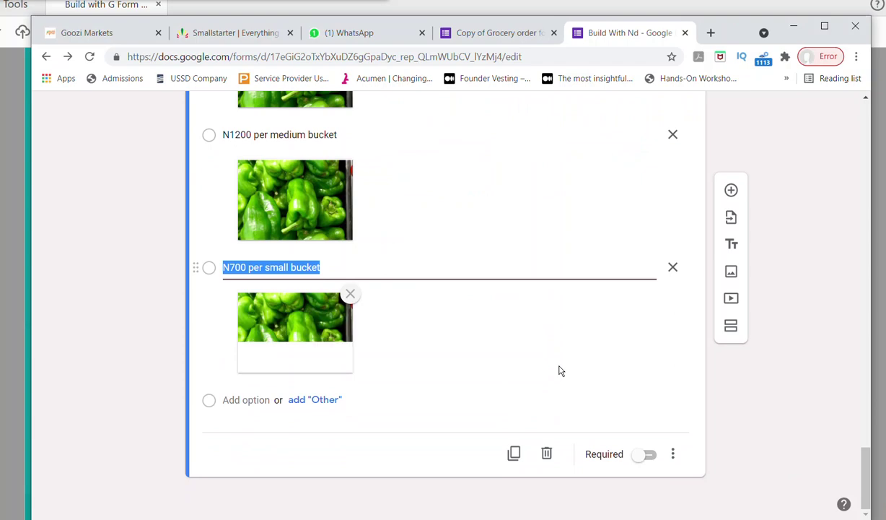
pyautogui.scroll(10, 559, 370)
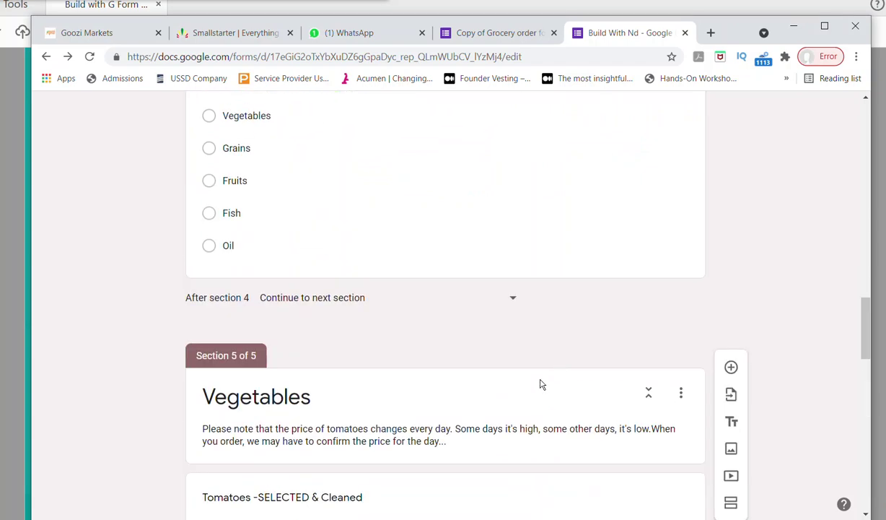
pyautogui.scroll(-3, 540, 379)
pyautogui.scroll(-2, 544, 322)
pyautogui.scroll(3, 411, 192)
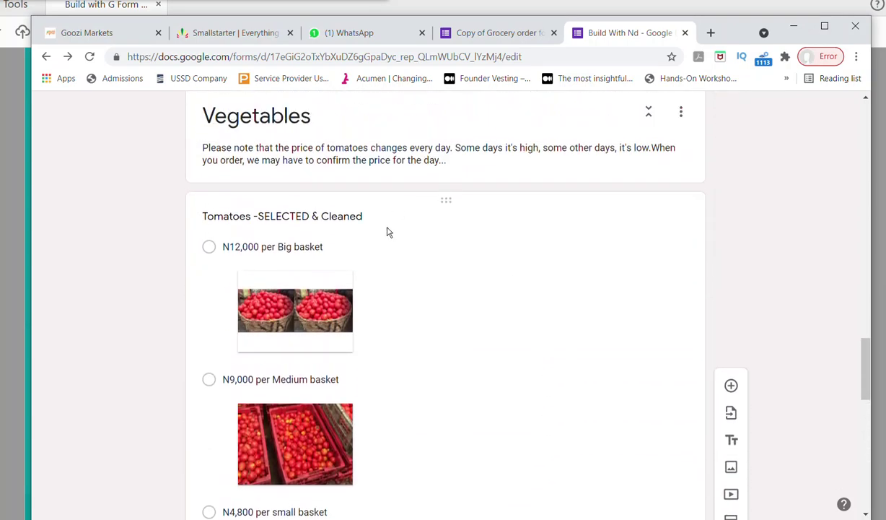
pyautogui.scroll(-5, 384, 246)
pyautogui.scroll(-2, 383, 246)
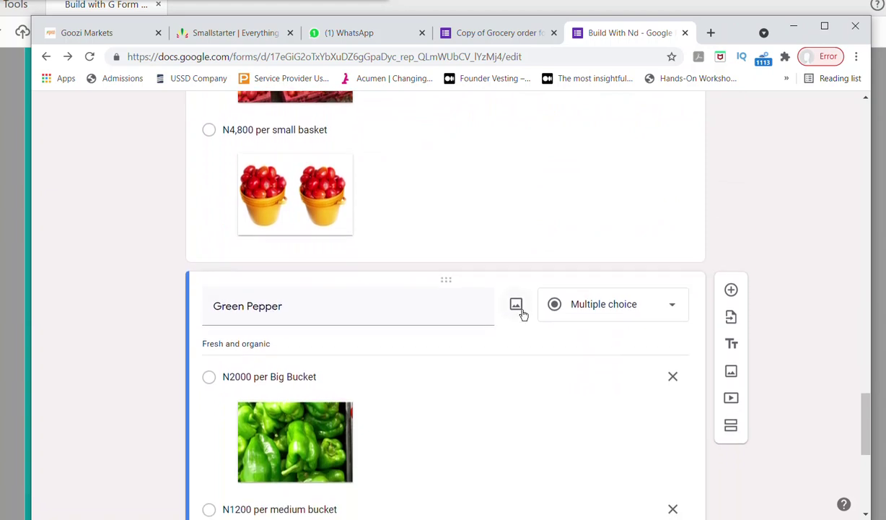
pyautogui.scroll(-5, 524, 314)
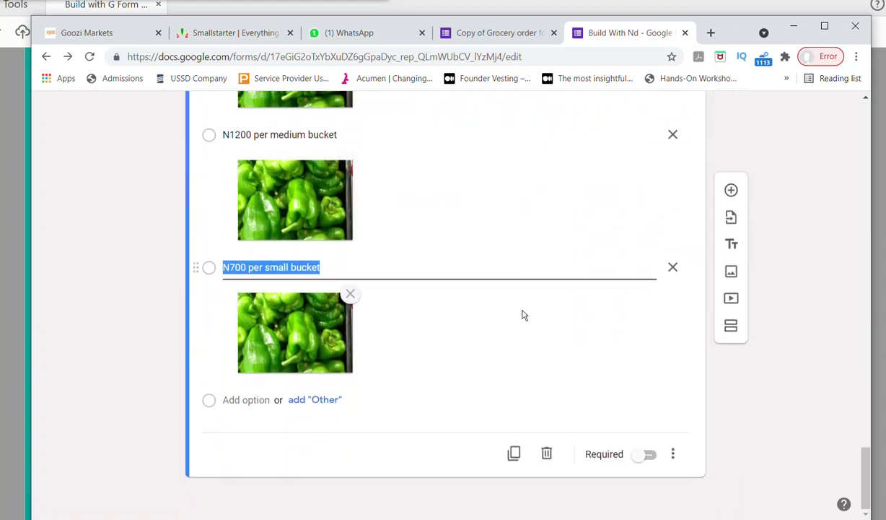
pyautogui.scroll(4, 524, 314)
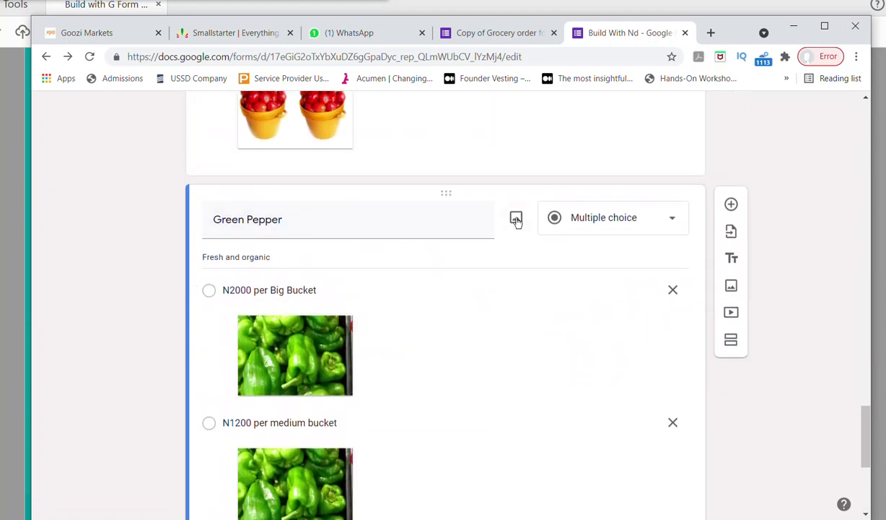
pyautogui.scroll(-4, 473, 403)
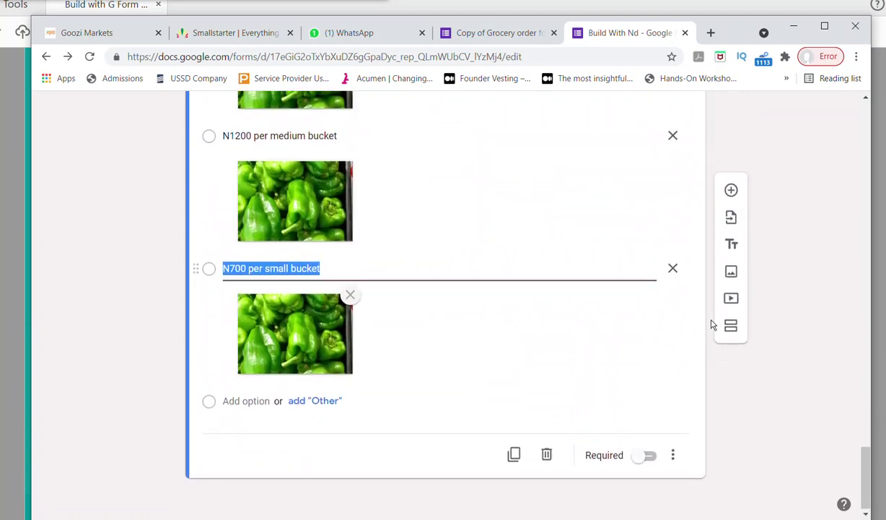
# Step: Add a question titled 'Cameron pepper' with first option 'N1200 per Cup'
pyautogui.click(731, 190)
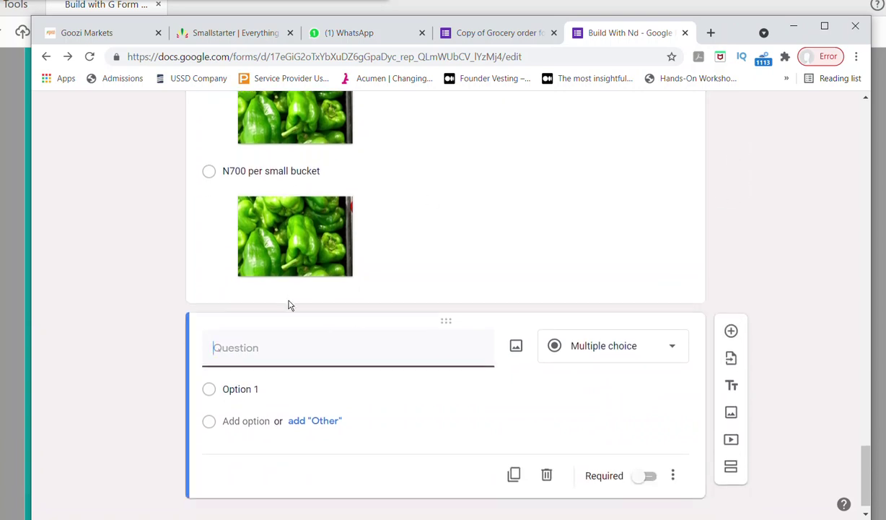
pyautogui.write('Ca')
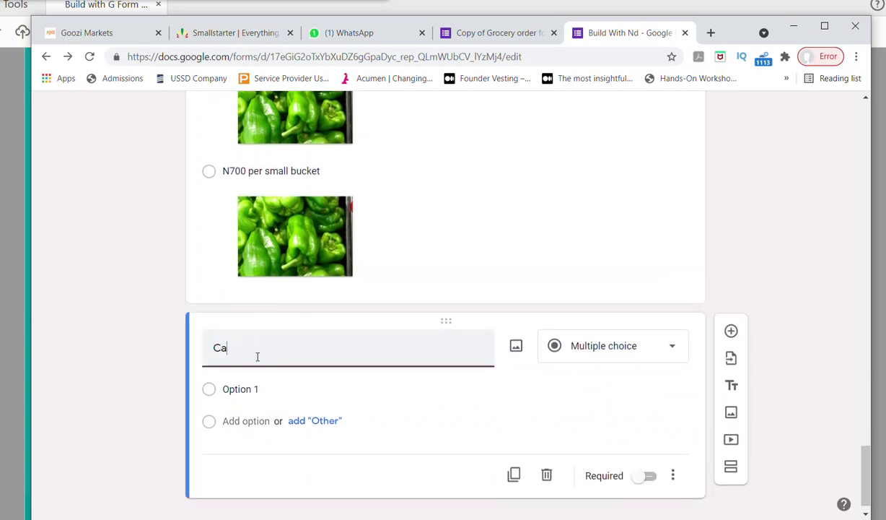
pyautogui.write('meron pepper')
pyautogui.click(239, 388)
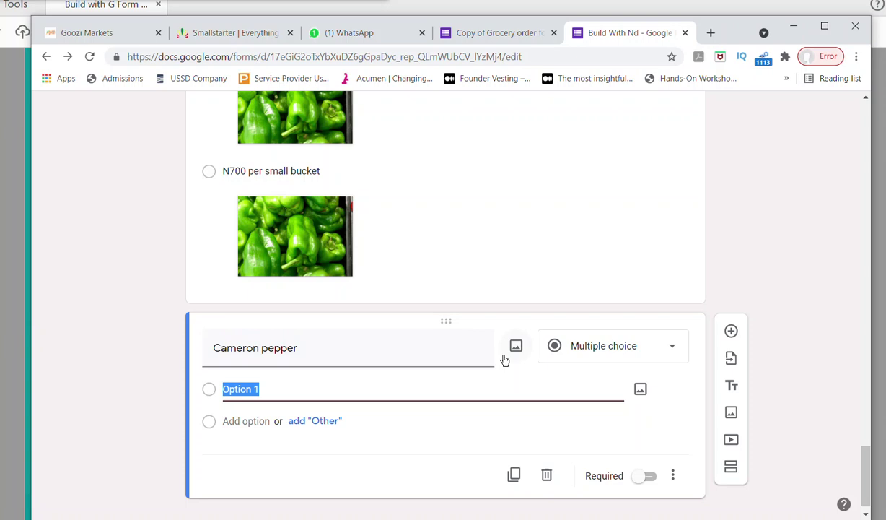
pyautogui.write('N12')
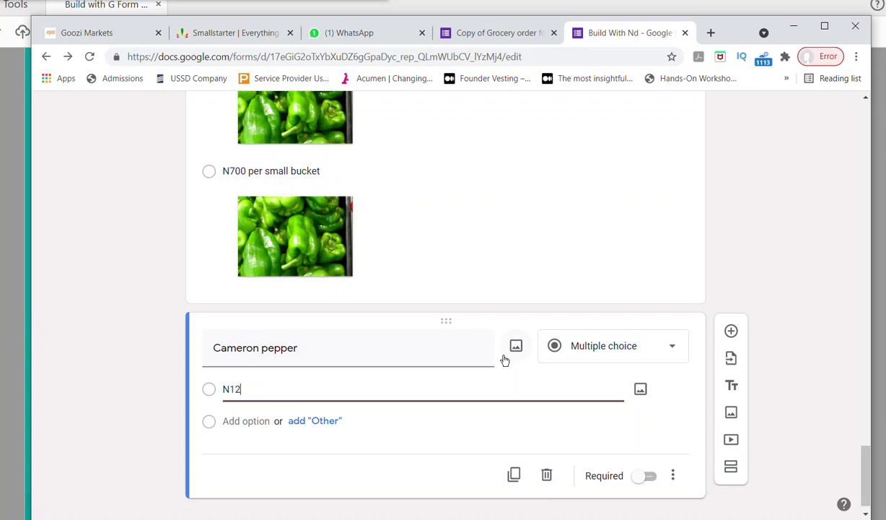
pyautogui.write('00 per Cup')
# Step: Add the options 'N100 per half cup' and 'N500 per derica'
pyautogui.press('Return')
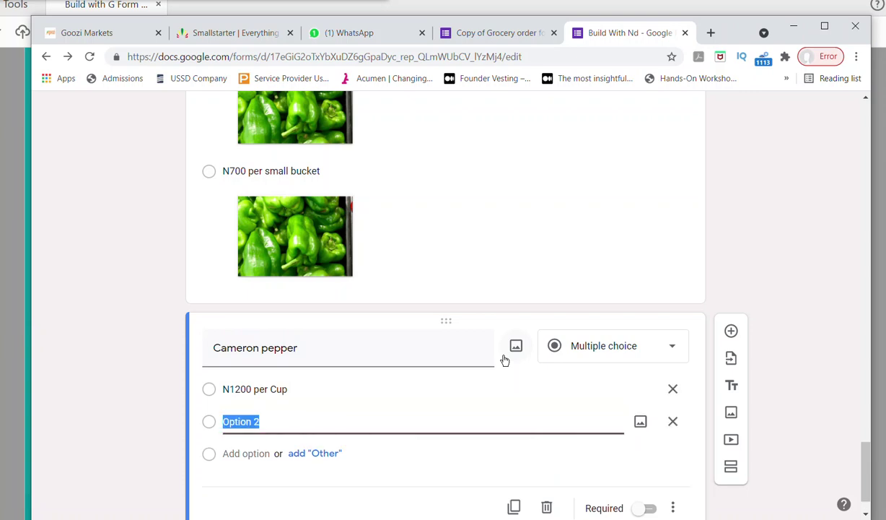
pyautogui.press('BackSpace')
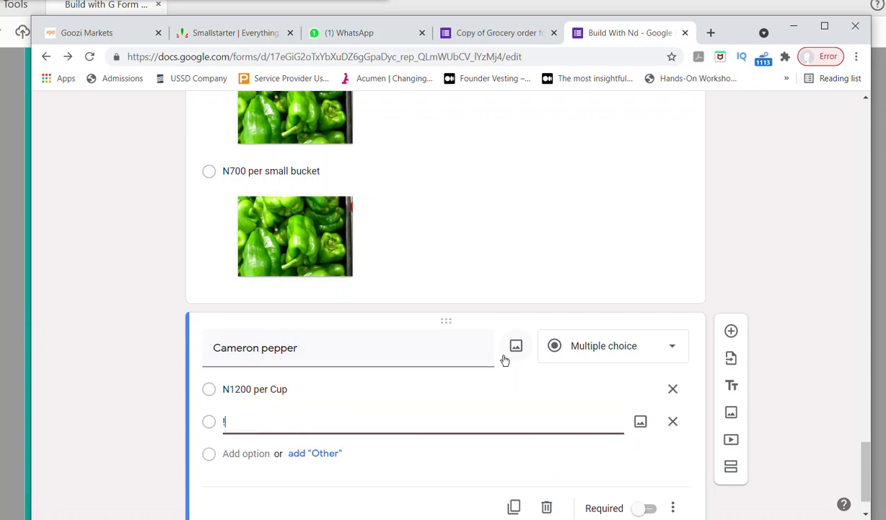
pyautogui.write('N')
pyautogui.press('BackSpace')
pyautogui.write('N100 per half cup')
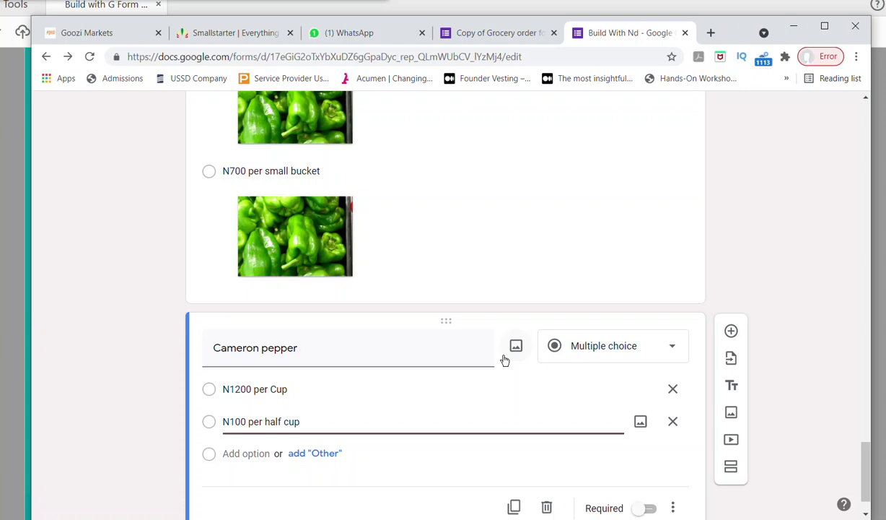
pyautogui.press('Return')
pyautogui.write('N')
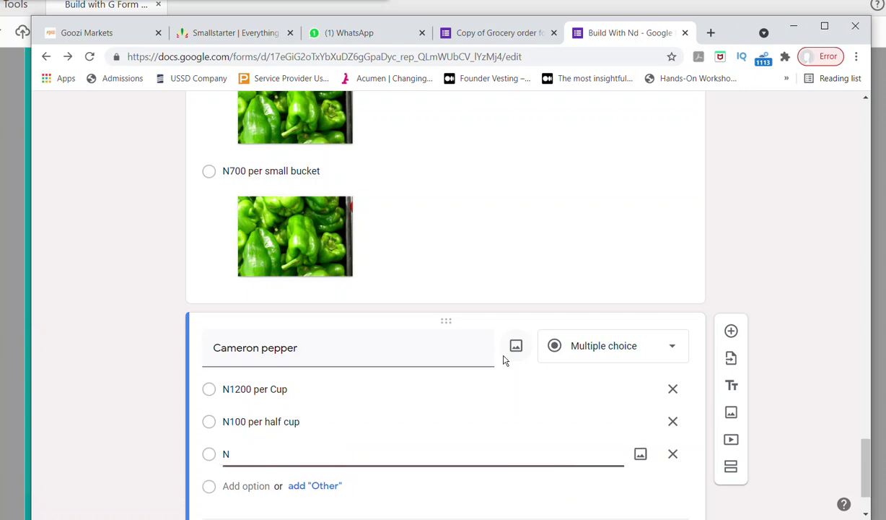
pyautogui.write('500 per derica')
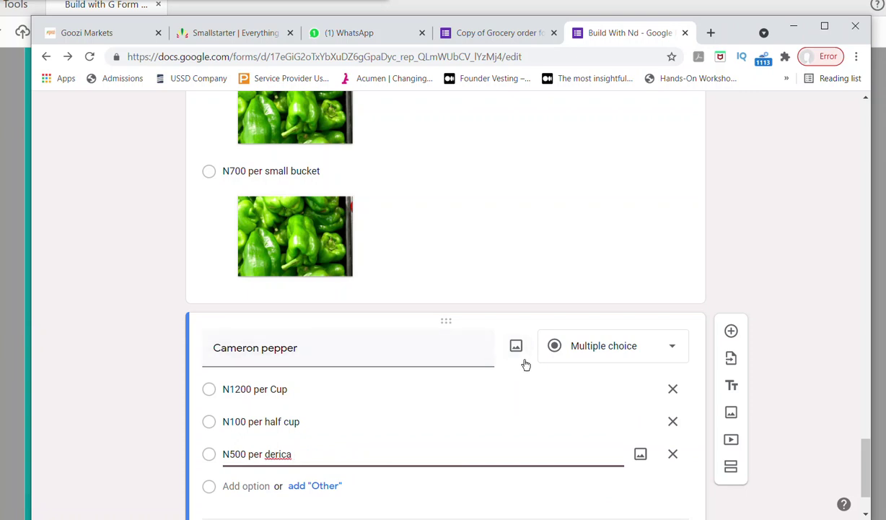
# Step: Upload the Dried Cameron Pepper photo from the computer into the Cameron pepper question
pyautogui.click(516, 347)
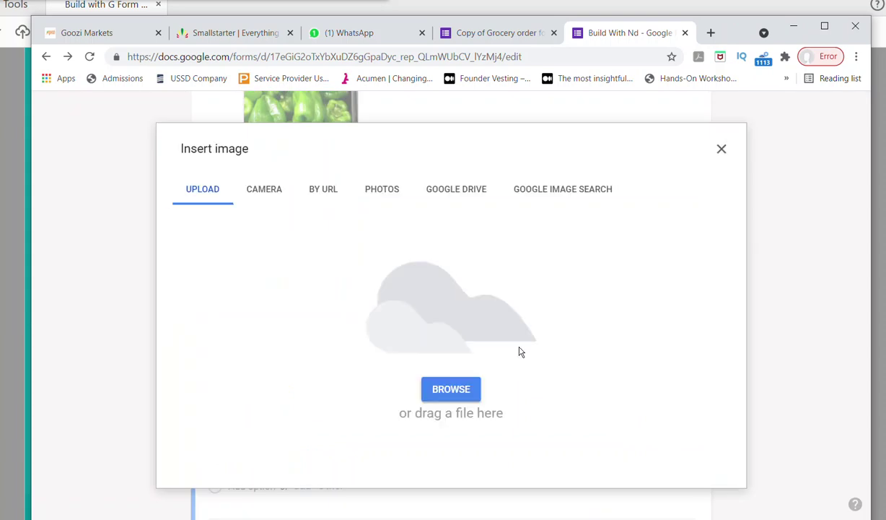
pyautogui.click(444, 387)
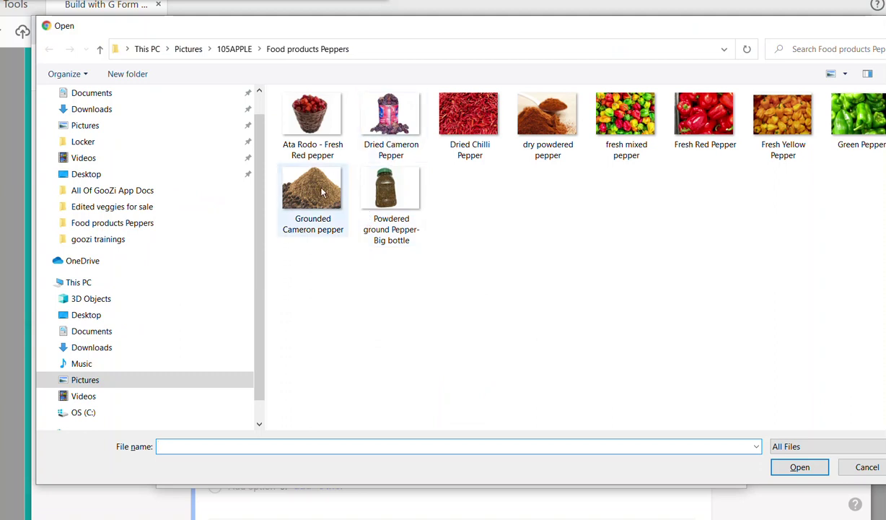
pyautogui.click(384, 124)
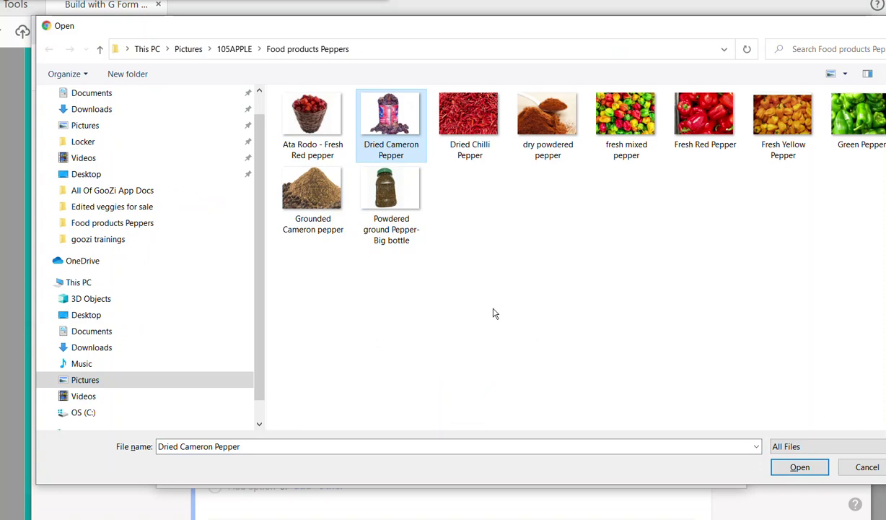
pyautogui.click(792, 467)
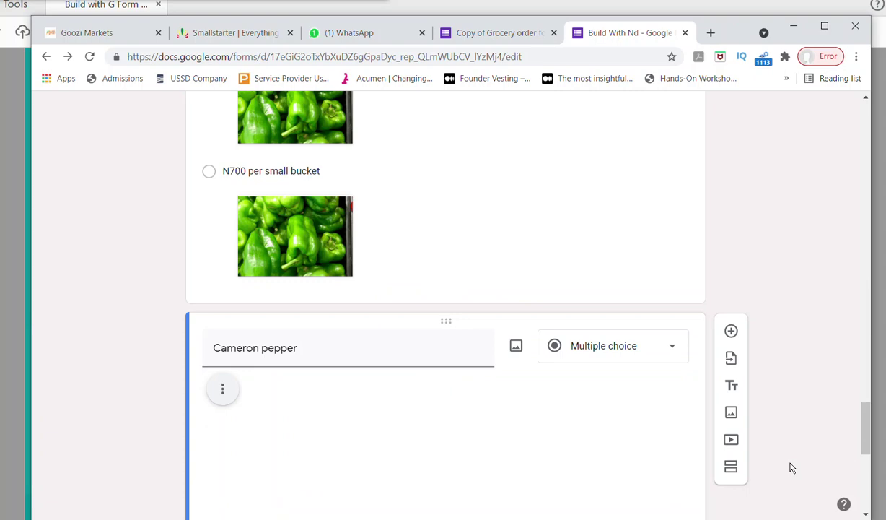
# Step: Resize the Cameron pepper photo smaller
pyautogui.scroll(-5, 792, 468)
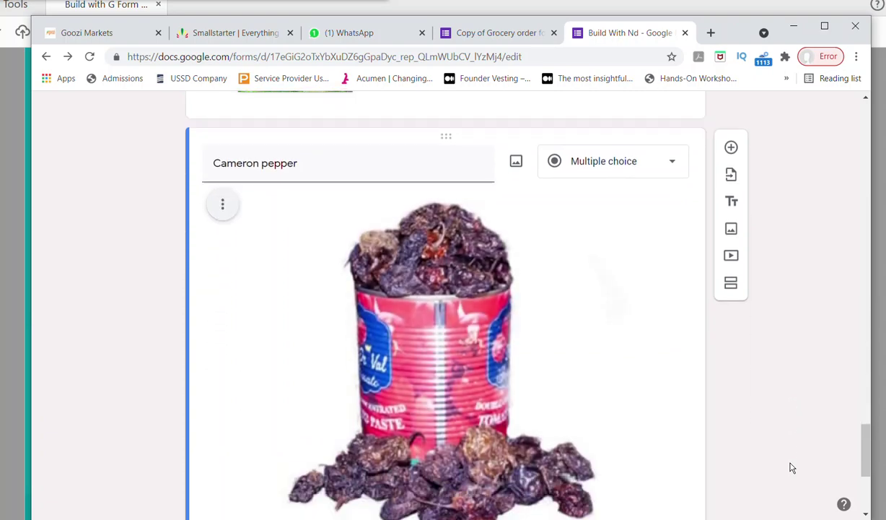
pyautogui.scroll(-1, 791, 468)
pyautogui.scroll(2, 791, 467)
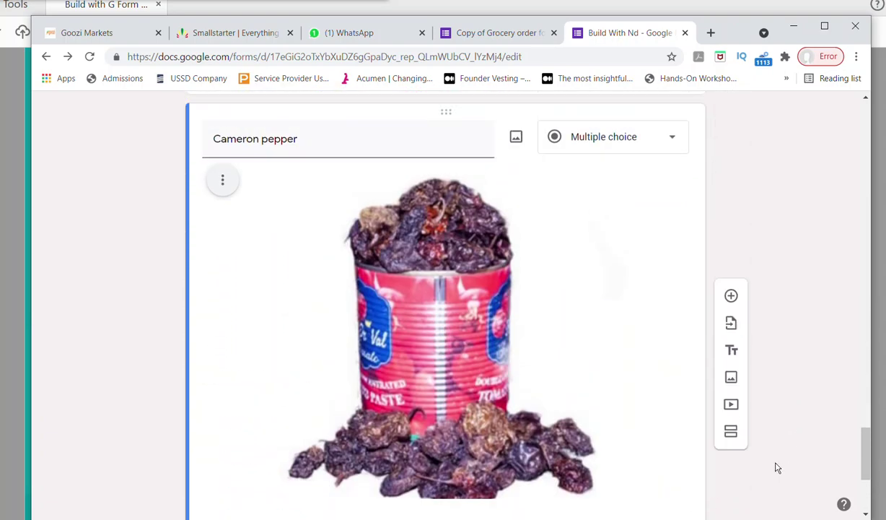
pyautogui.click(462, 408)
pyautogui.scroll(-1, 446, 387)
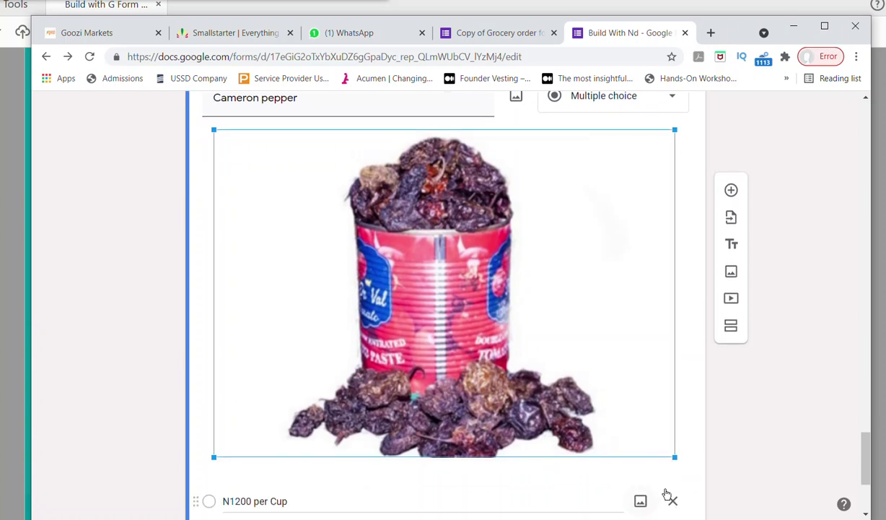
pyautogui.moveTo(674, 458); pyautogui.dragTo(458, 299)
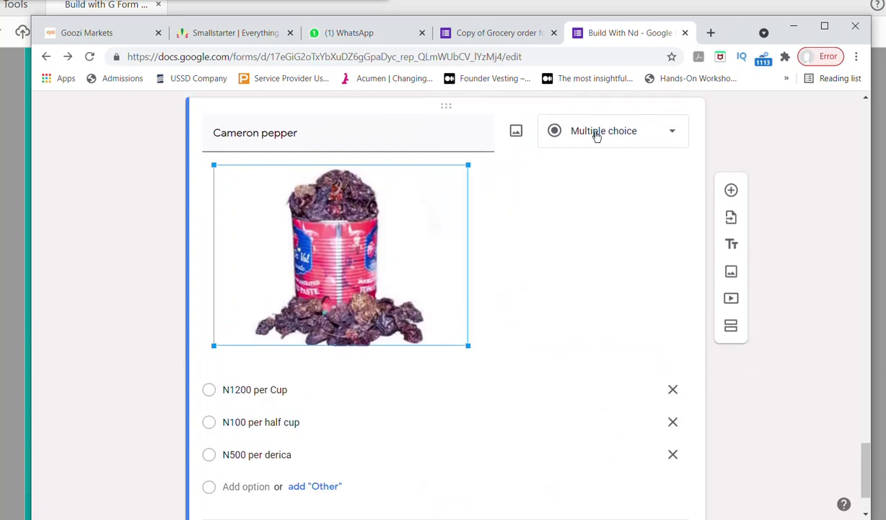
# Step: Change the Cameron pepper question type to Dropdown
pyautogui.click(595, 136)
pyautogui.click(587, 262)
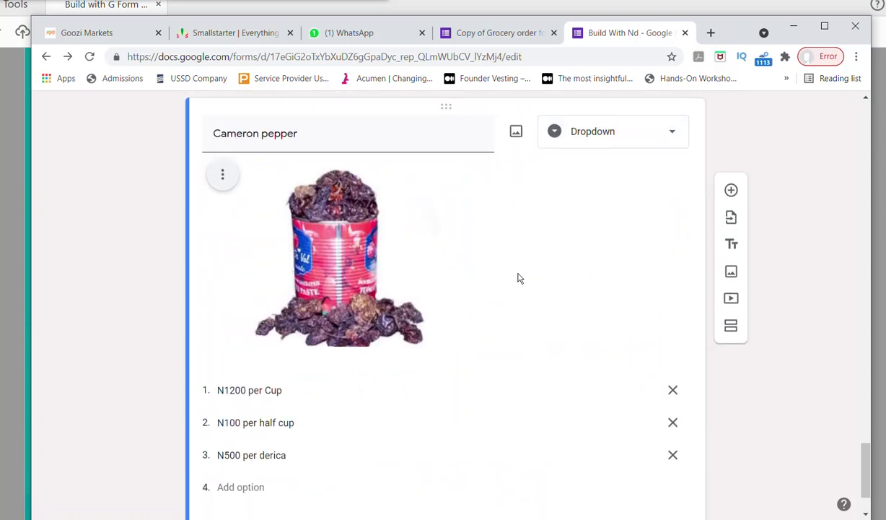
pyautogui.scroll(-1, 518, 277)
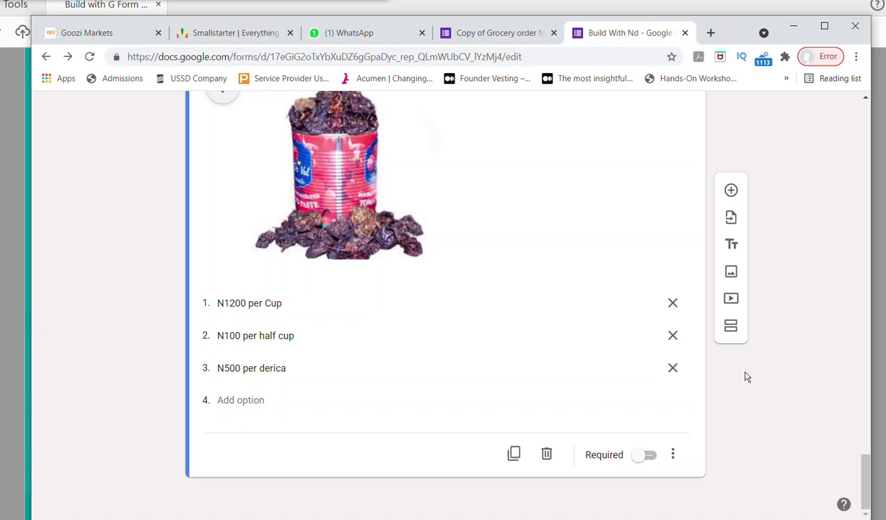
pyautogui.scroll(6, 747, 371)
pyautogui.scroll(-6, 748, 371)
# Step: Add a new section, then find the Tubers & Plantain section in the grocery order copy
pyautogui.click(731, 327)
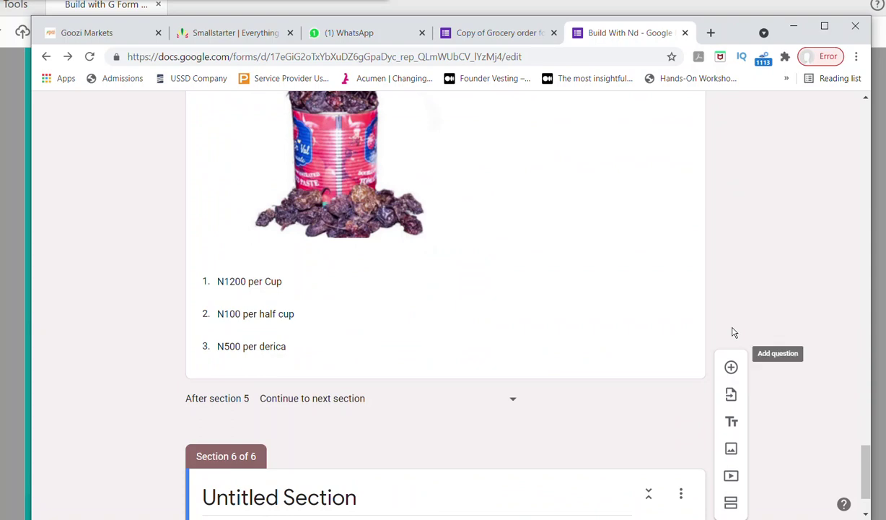
pyautogui.click(507, 33)
pyautogui.scroll(-10, 408, 240)
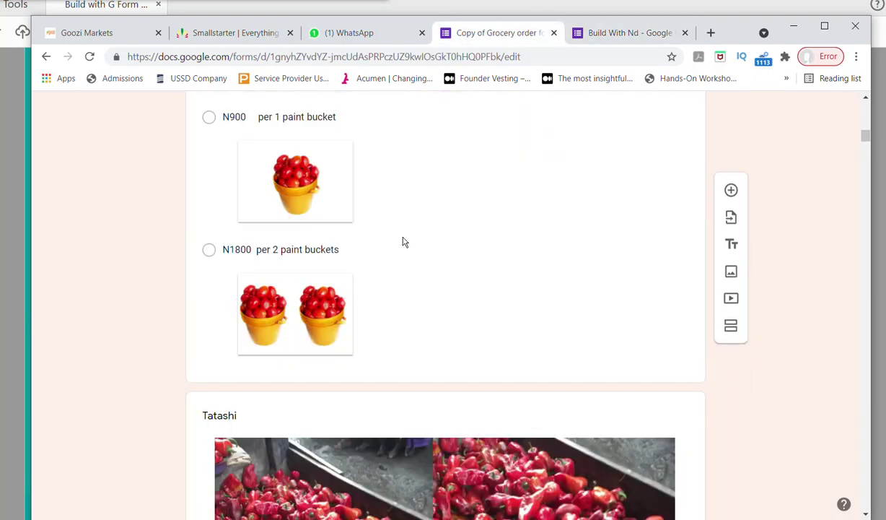
pyautogui.scroll(-10, 404, 242)
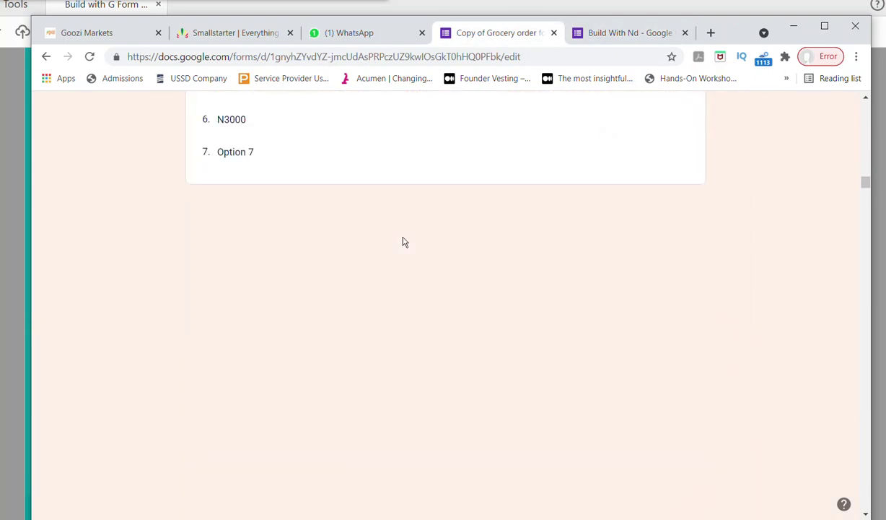
pyautogui.scroll(-10, 404, 241)
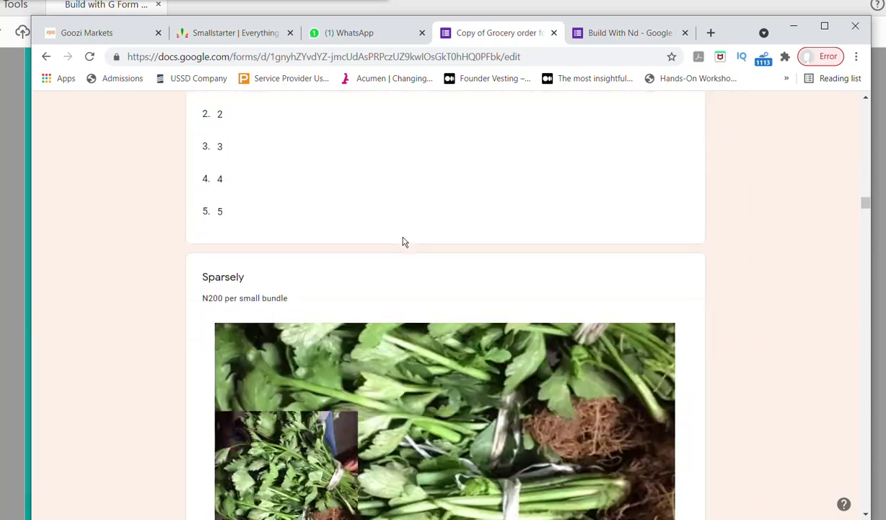
pyautogui.scroll(-5, 404, 241)
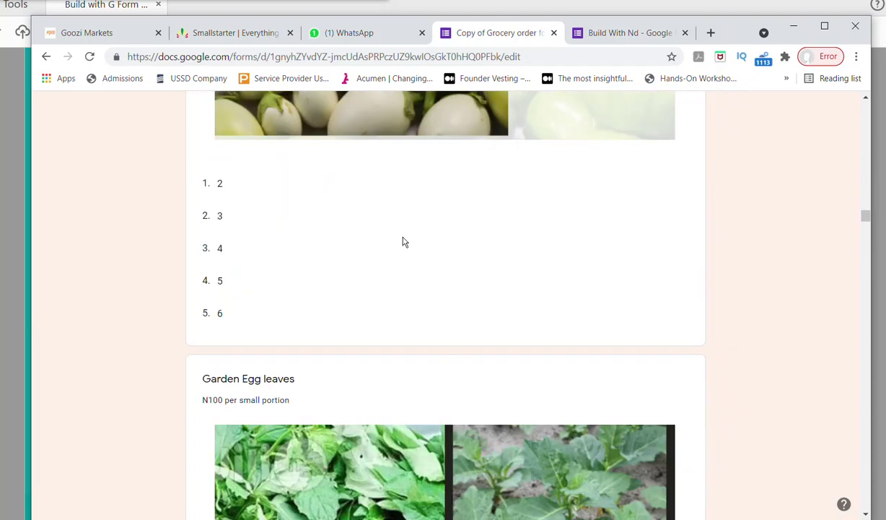
pyautogui.scroll(-5, 404, 241)
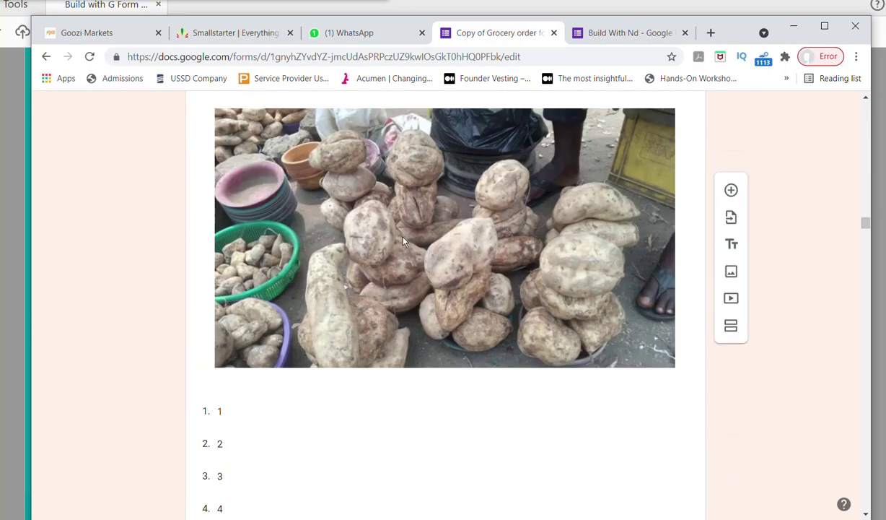
pyautogui.scroll(6, 404, 238)
pyautogui.scroll(5, 404, 238)
pyautogui.scroll(-12, 404, 242)
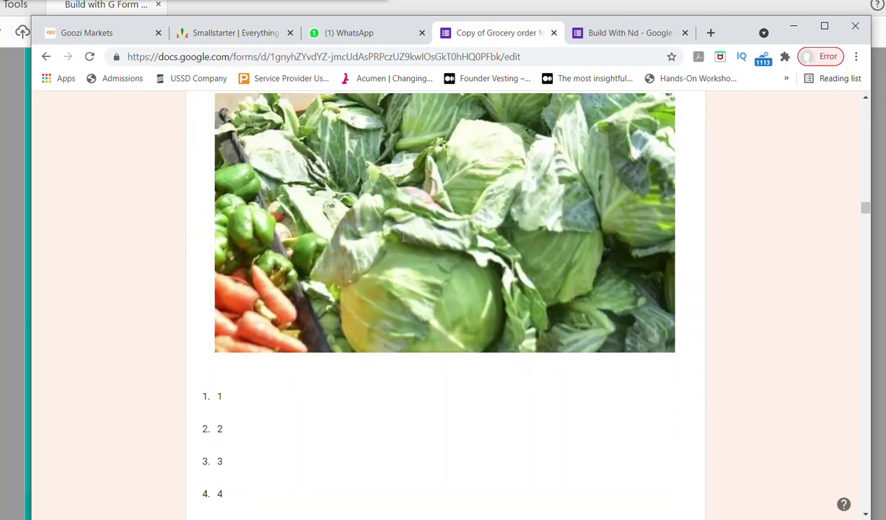
pyautogui.scroll(5, 404, 241)
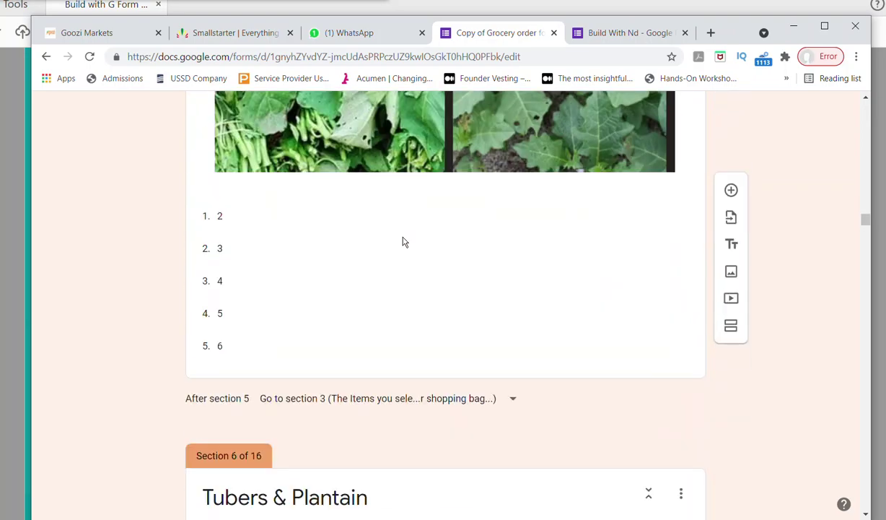
pyautogui.scroll(-3, 404, 242)
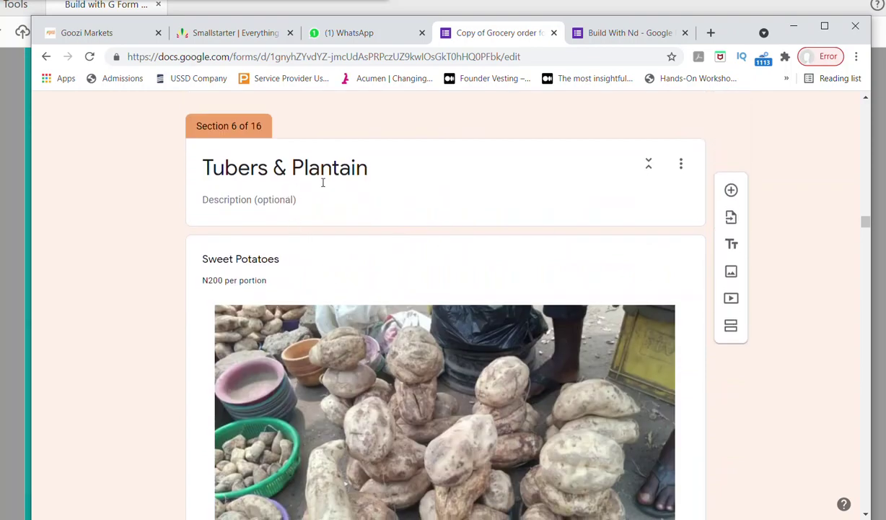
pyautogui.scroll(-2, 300, 246)
pyautogui.scroll(-5, 300, 245)
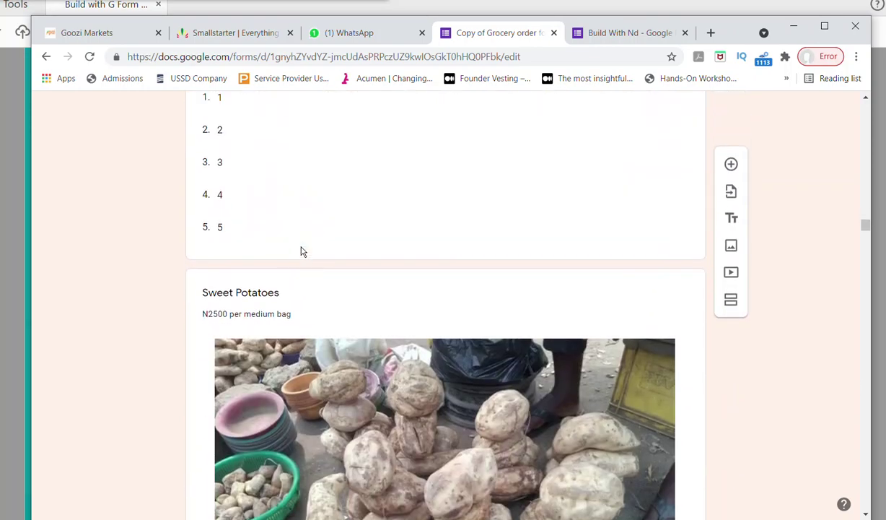
pyautogui.scroll(9, 301, 249)
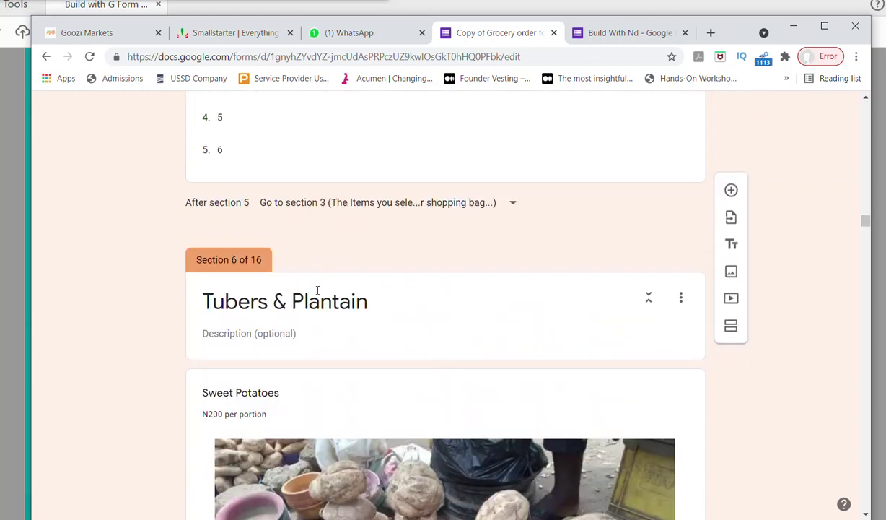
# Step: Copy the Tubers & Plantain section title from the grocery order copy
pyautogui.click(316, 290)
pyautogui.click(318, 308)
pyautogui.click(316, 200)
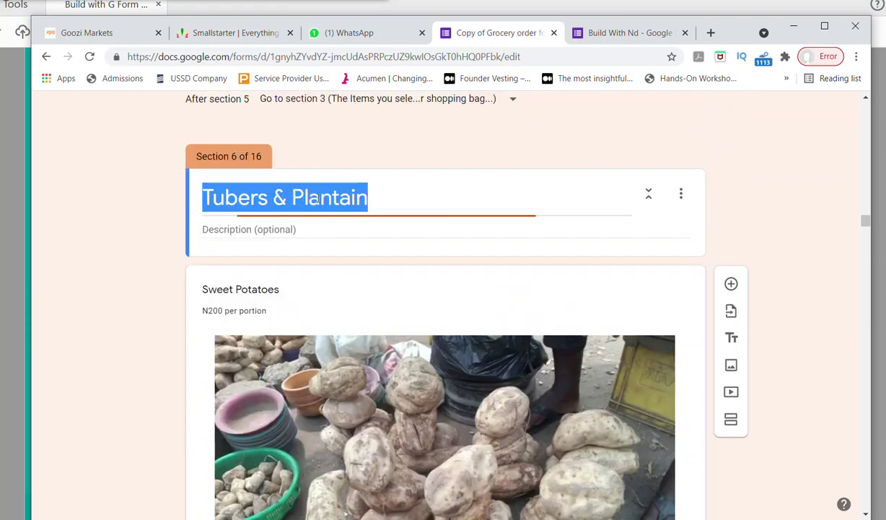
pyautogui.rightClick(315, 200)
pyautogui.click(359, 247)
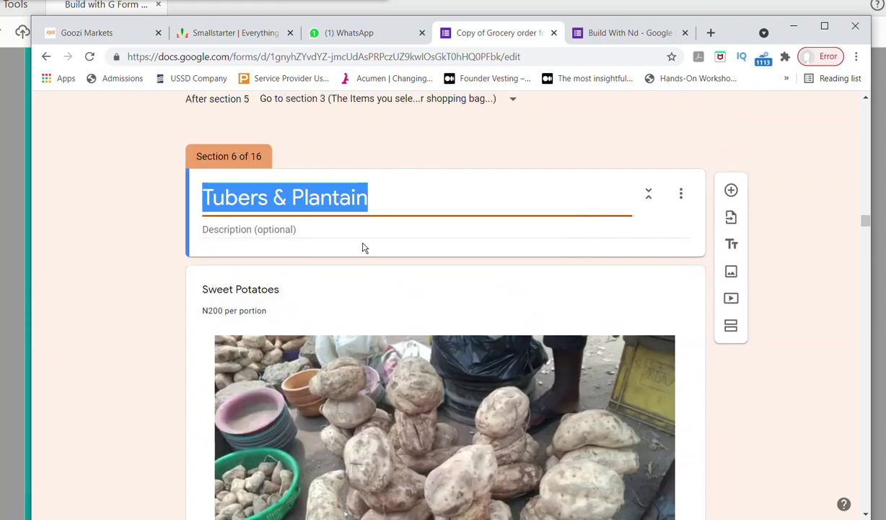
# Step: In the Build With Nd form, replace the Grains option text with the pasted Tubers & Plantain
pyautogui.click(600, 34)
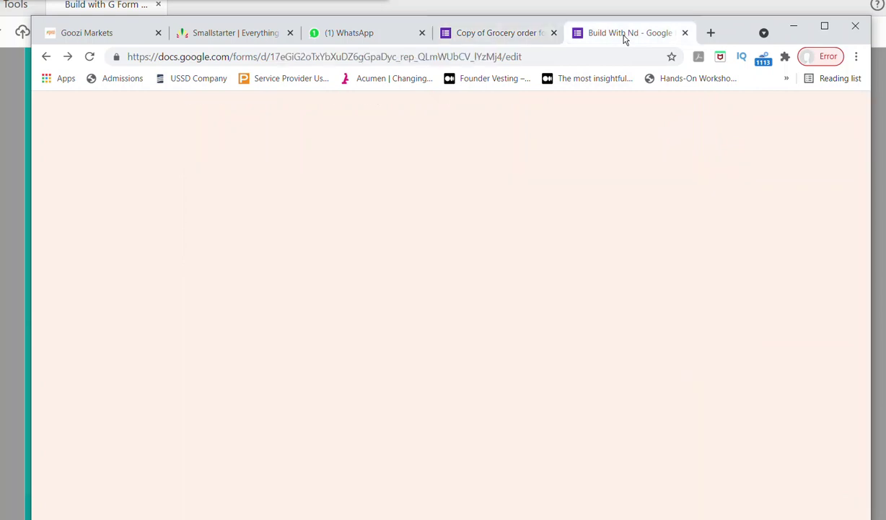
pyautogui.scroll(-1, 417, 350)
pyautogui.click(298, 418)
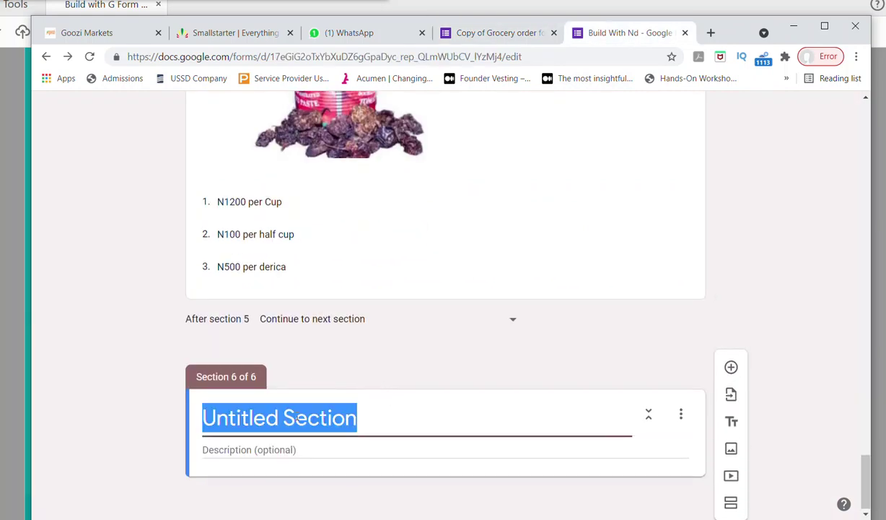
pyautogui.scroll(15, 317, 390)
pyautogui.scroll(-7, 318, 382)
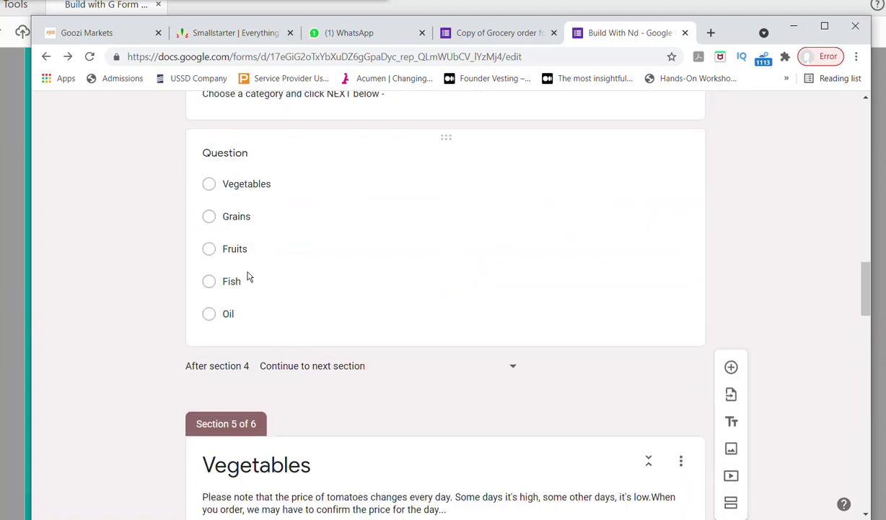
pyautogui.scroll(-15, 274, 357)
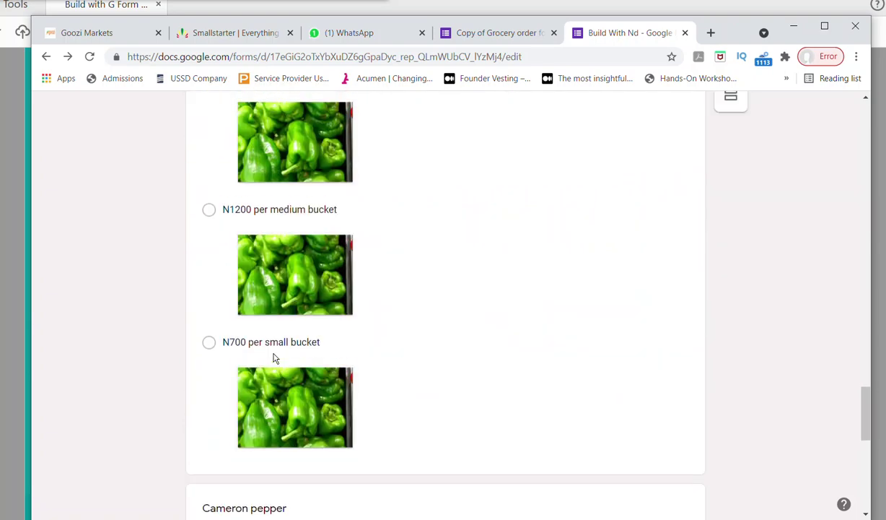
pyautogui.scroll(5, 273, 358)
pyautogui.scroll(10, 274, 358)
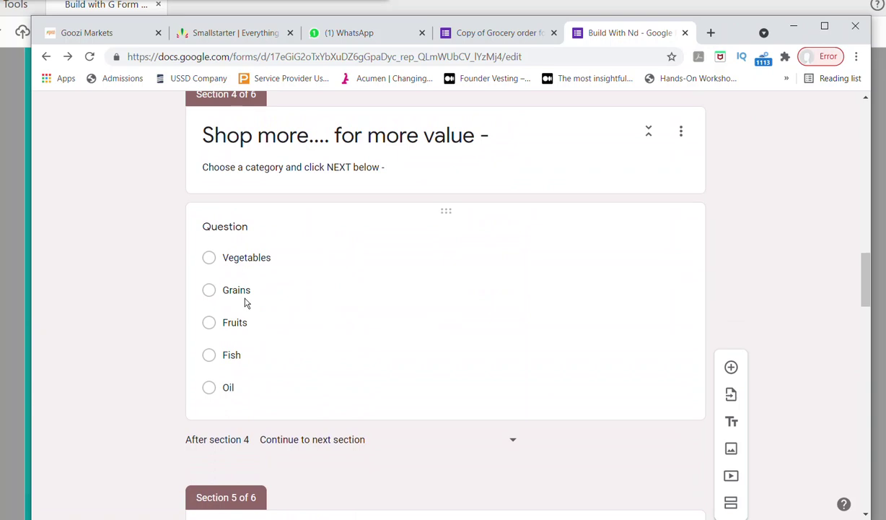
pyautogui.doubleClick(247, 291)
pyautogui.write('Tuber')
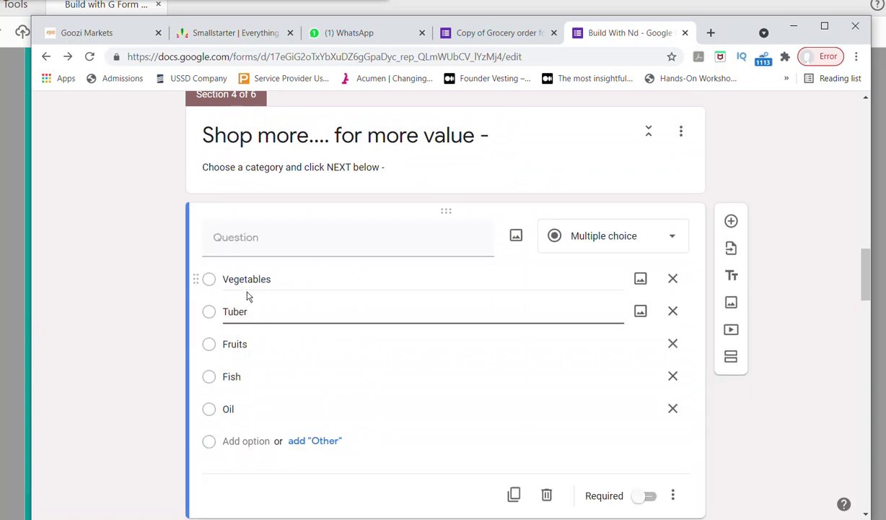
pyautogui.press('BackSpace')
pyautogui.press('BackSpace')
pyautogui.hotkey('ctrl', 'v')
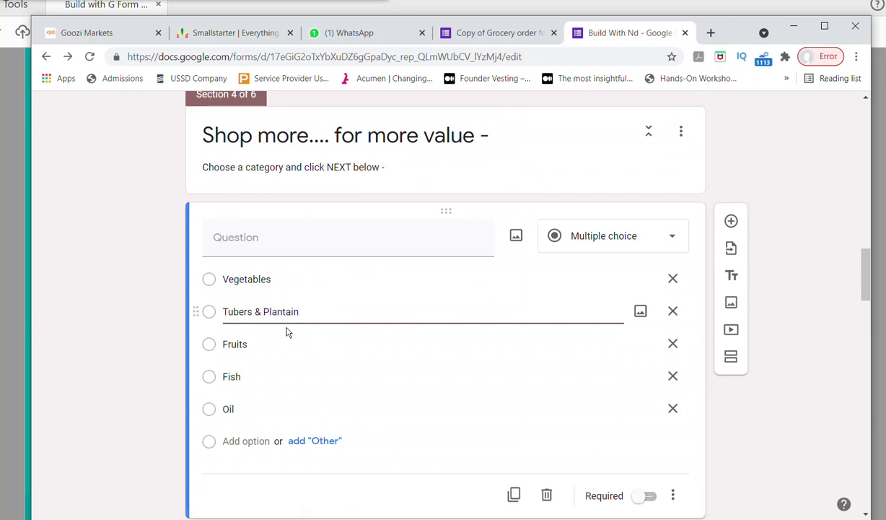
# Step: Title the new section Tubers & Plantain and add a blank question to it
pyautogui.scroll(-20, 287, 331)
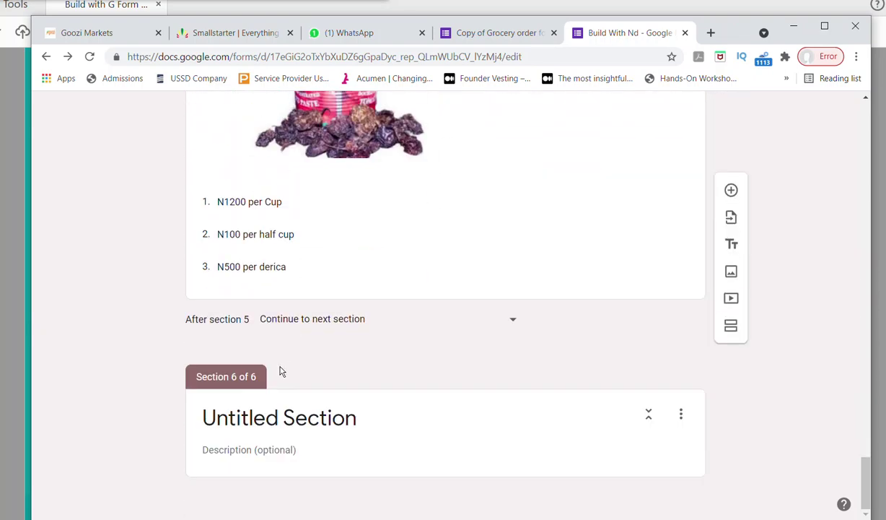
pyautogui.click(263, 417)
pyautogui.hotkey('ctrl', 'v')
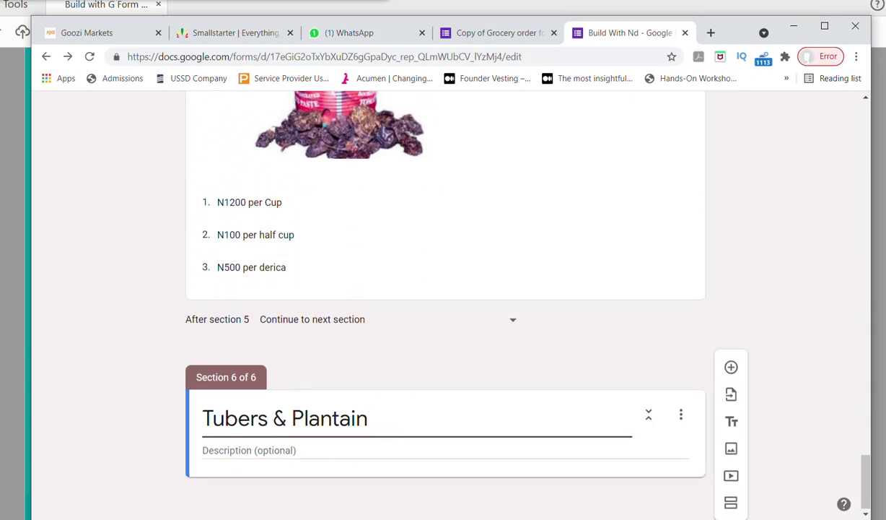
pyautogui.click(498, 32)
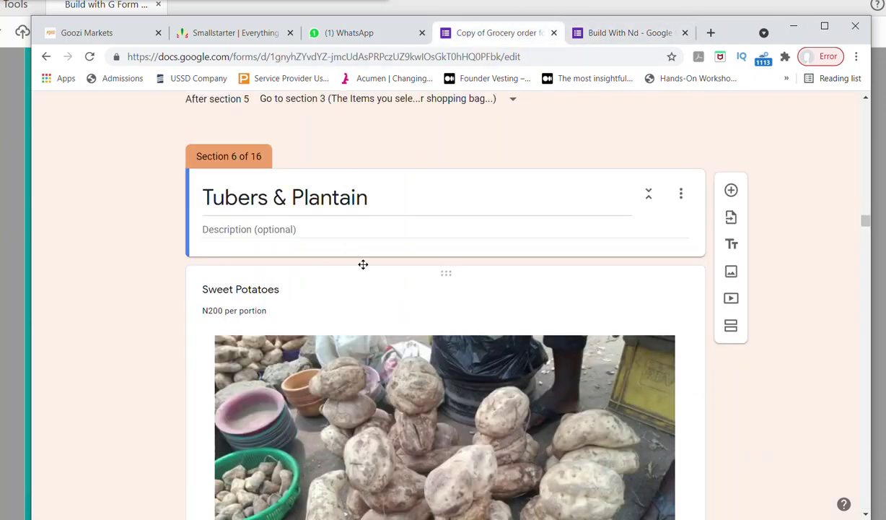
pyautogui.click(628, 35)
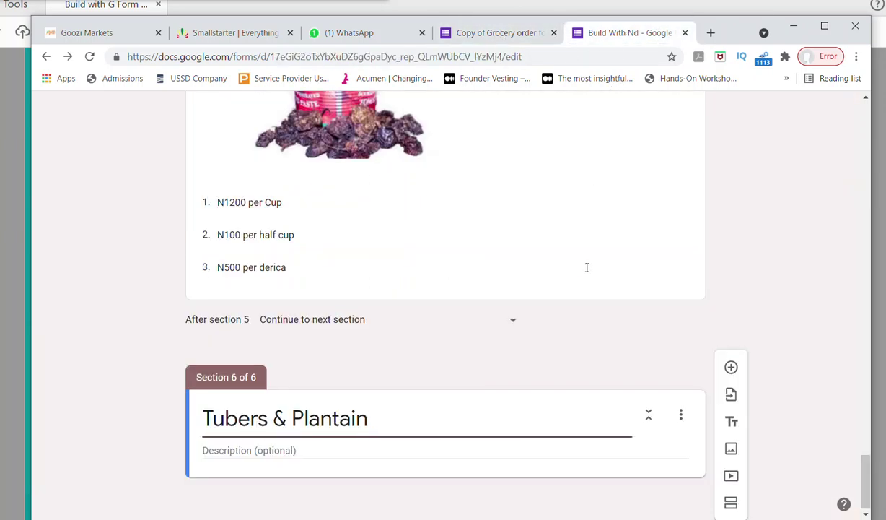
pyautogui.click(730, 367)
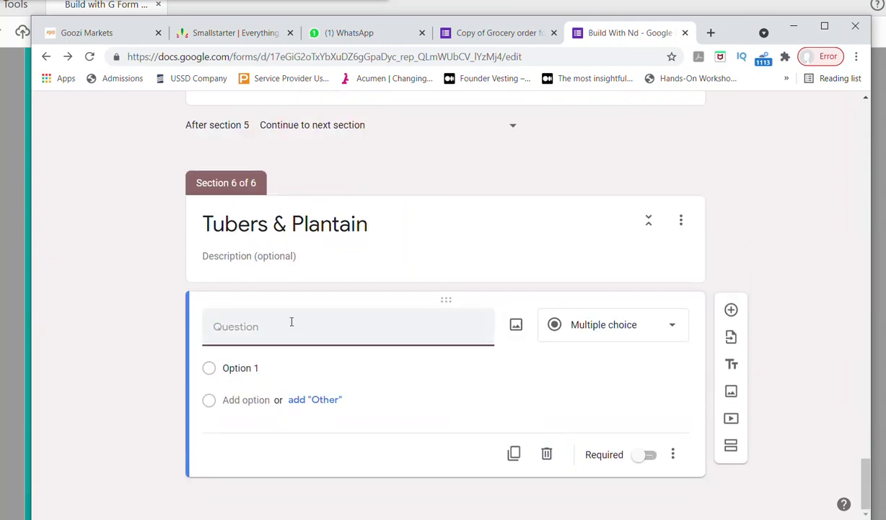
# Step: Title the question Sweet Potatoes with options N9800 per bag, N5000 per half bag, N700 per portion
pyautogui.click(476, 33)
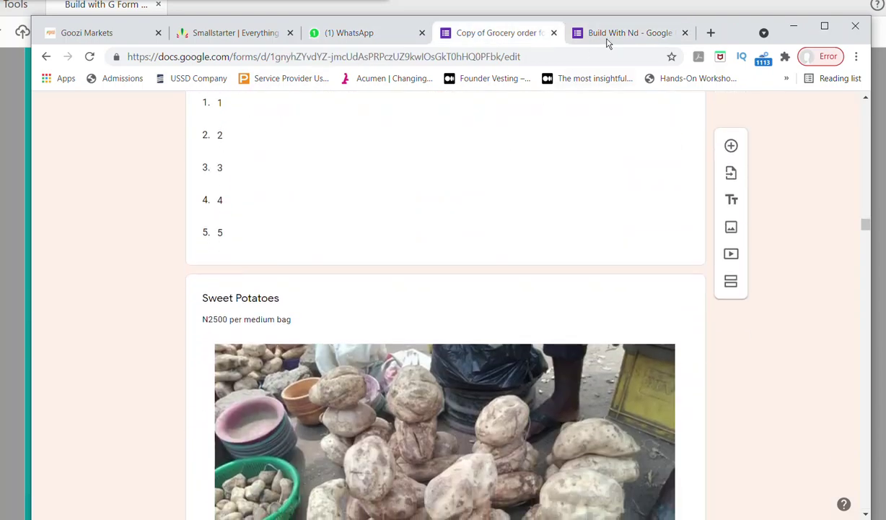
pyautogui.click(603, 34)
pyautogui.write('Sweet P')
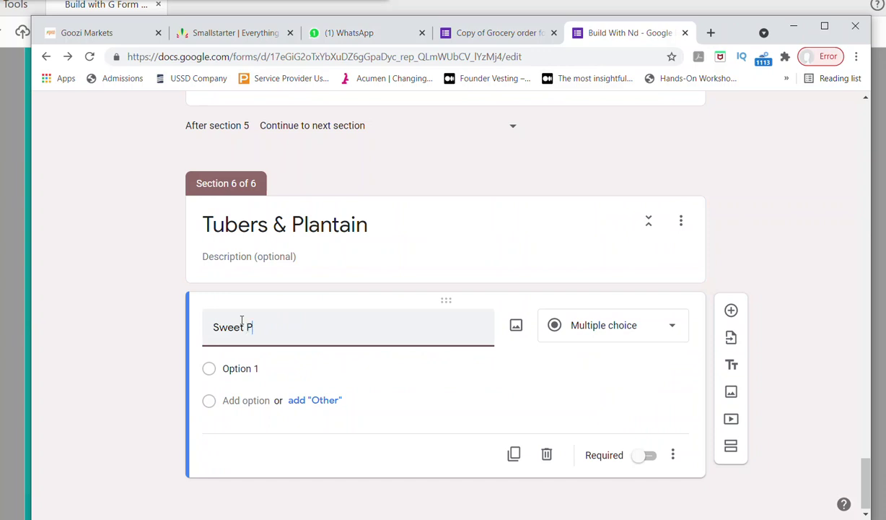
pyautogui.write('otatoes')
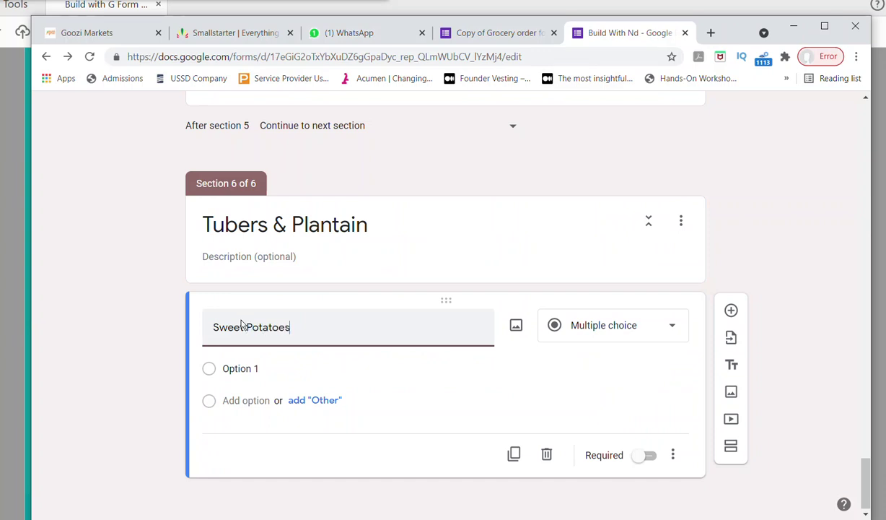
pyautogui.click(250, 373)
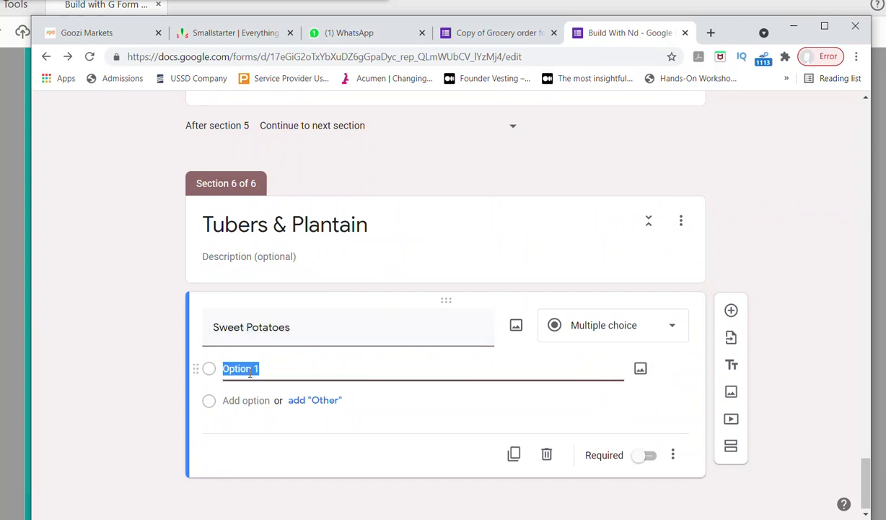
pyautogui.write('N')
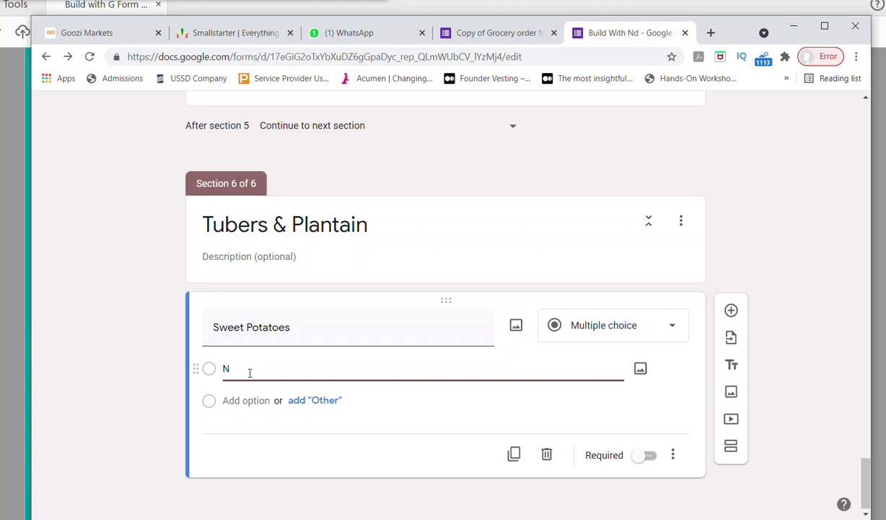
pyautogui.write('9800 per bag')
pyautogui.press('Return')
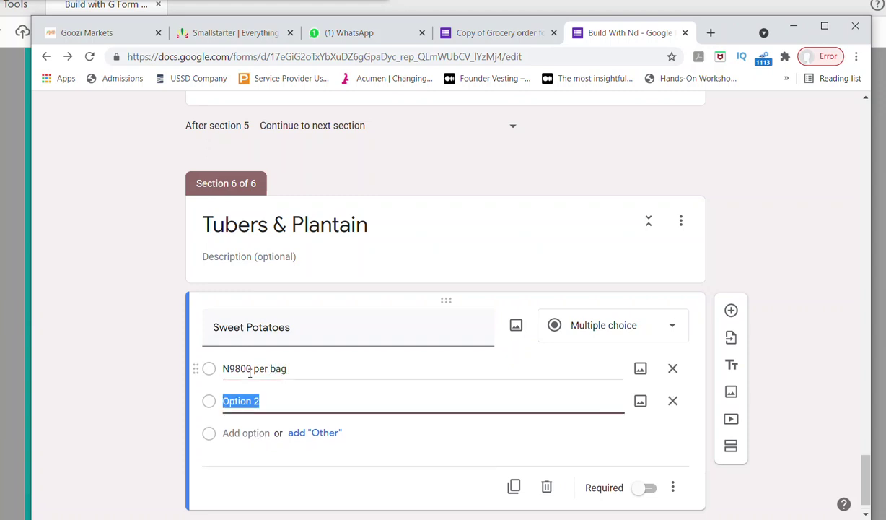
pyautogui.write('N')
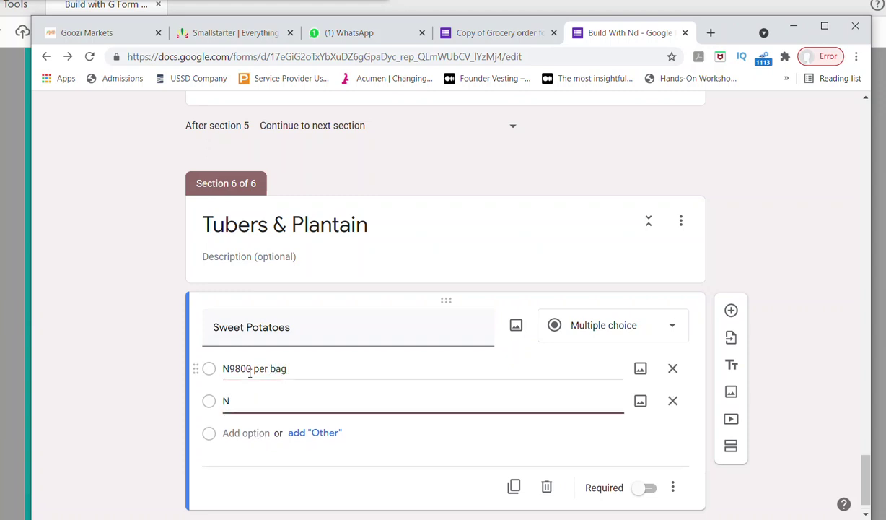
pyautogui.write('5000 per half bag')
pyautogui.press('Return')
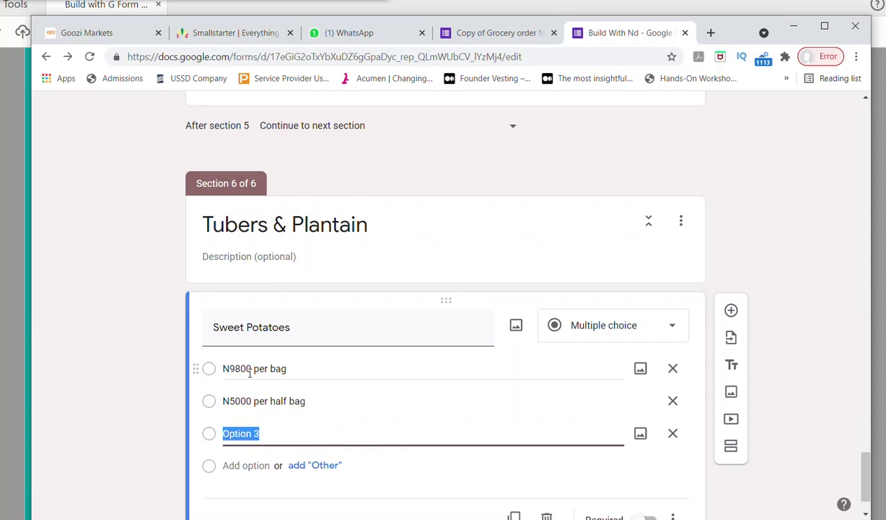
pyautogui.write('N700 per por')
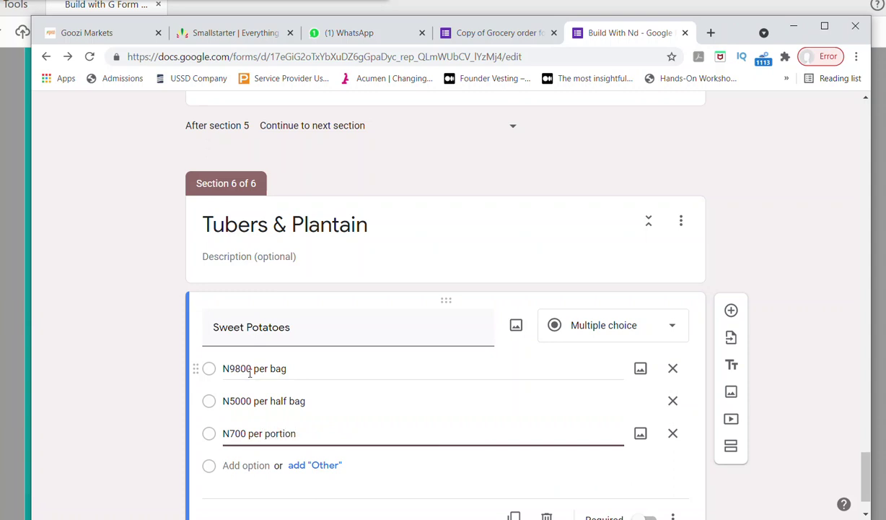
pyautogui.scroll(-1, 260, 365)
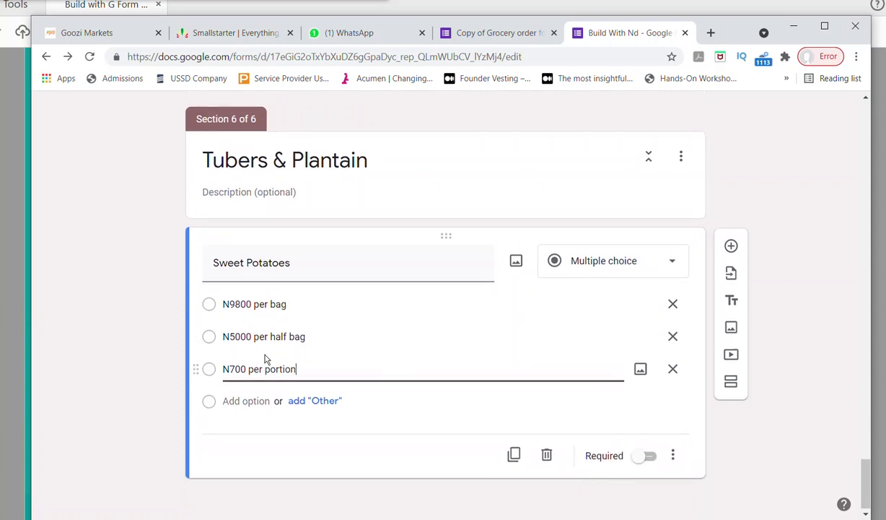
# Step: Check the reference form's potato questions, then open the image insert dialog for Sweet Potatoes
pyautogui.click(493, 34)
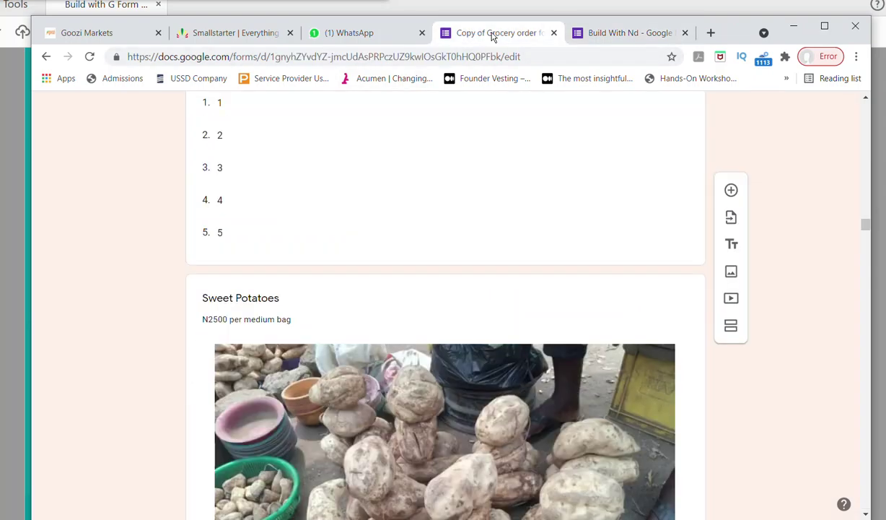
pyautogui.scroll(-8, 399, 310)
pyautogui.scroll(8, 399, 310)
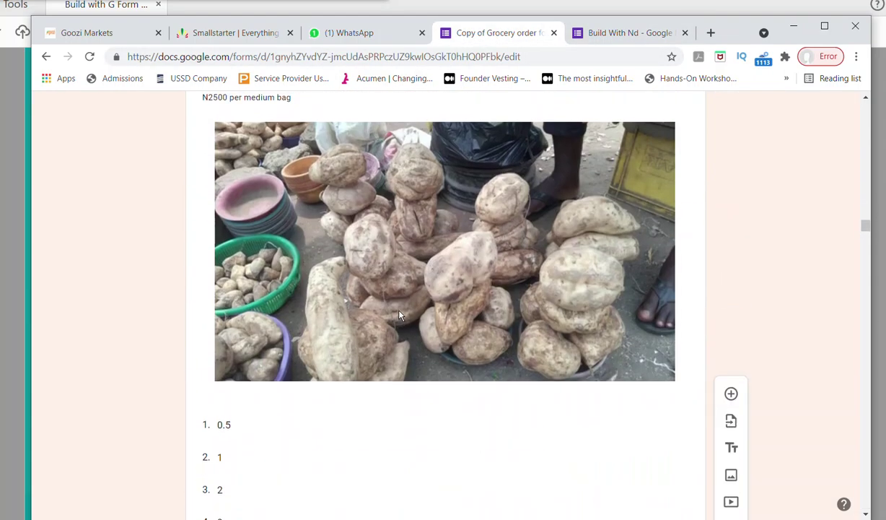
pyautogui.scroll(-12, 401, 315)
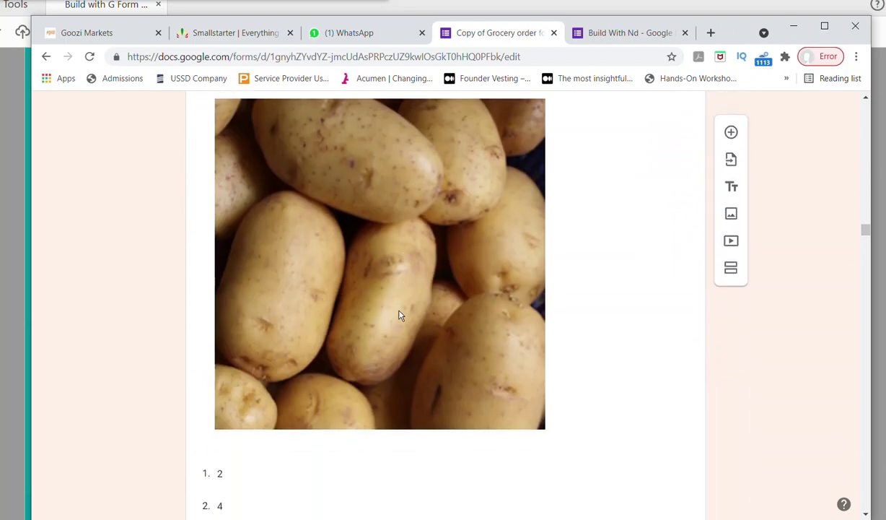
pyautogui.scroll(2, 400, 316)
pyautogui.scroll(6, 421, 275)
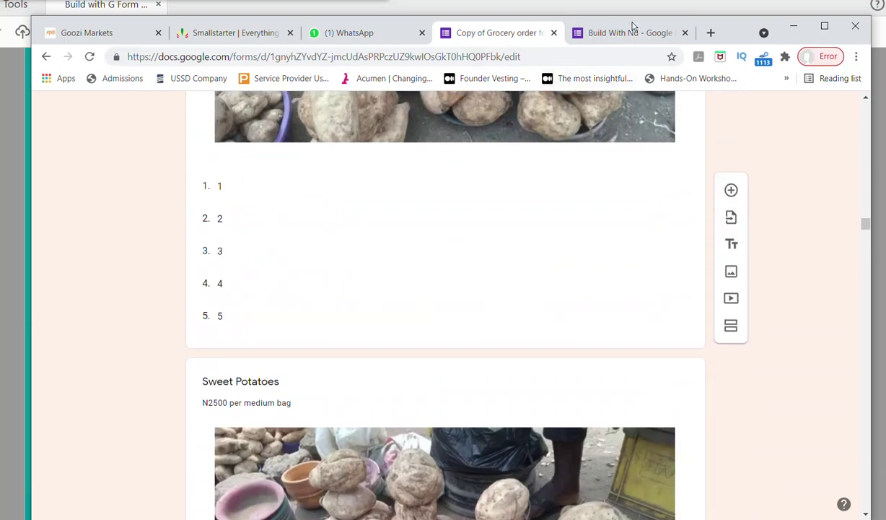
pyautogui.click(629, 32)
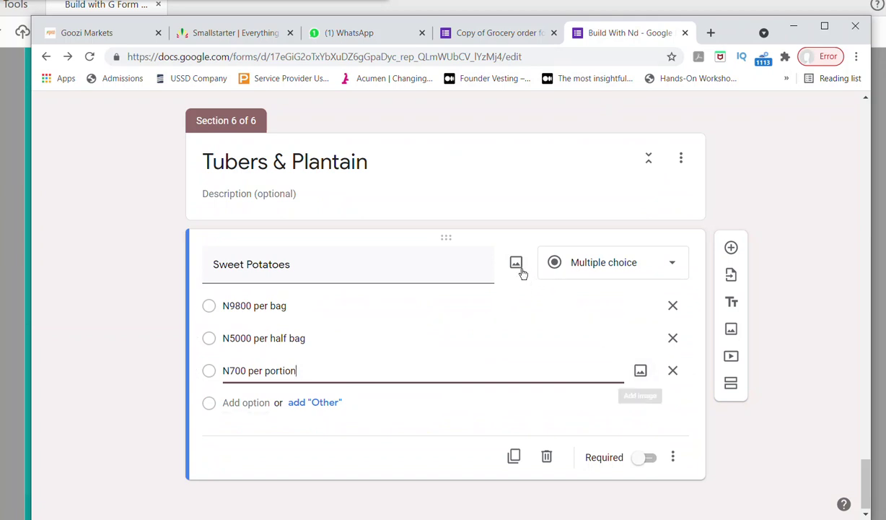
pyautogui.click(516, 262)
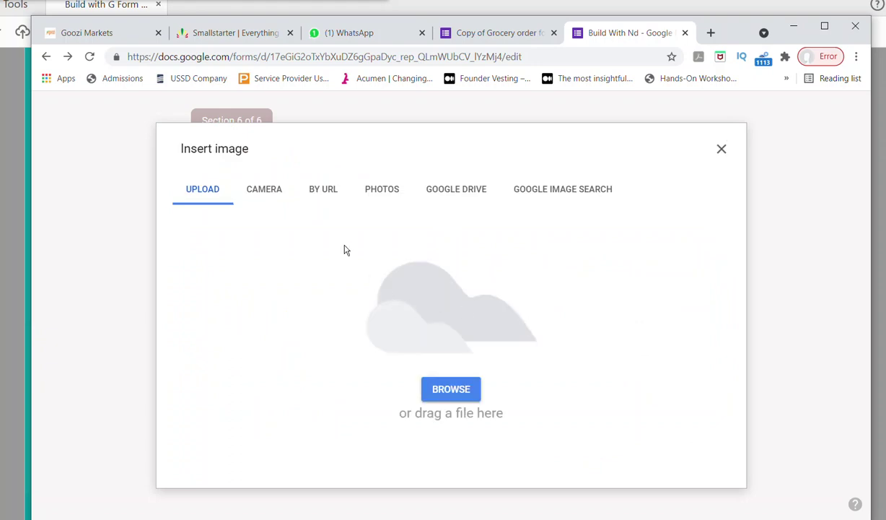
# Step: Upload 'Potatoes portions' from Desktop > Sales Materials for G-Markets into the Sweet Potatoes question
pyautogui.click(456, 389)
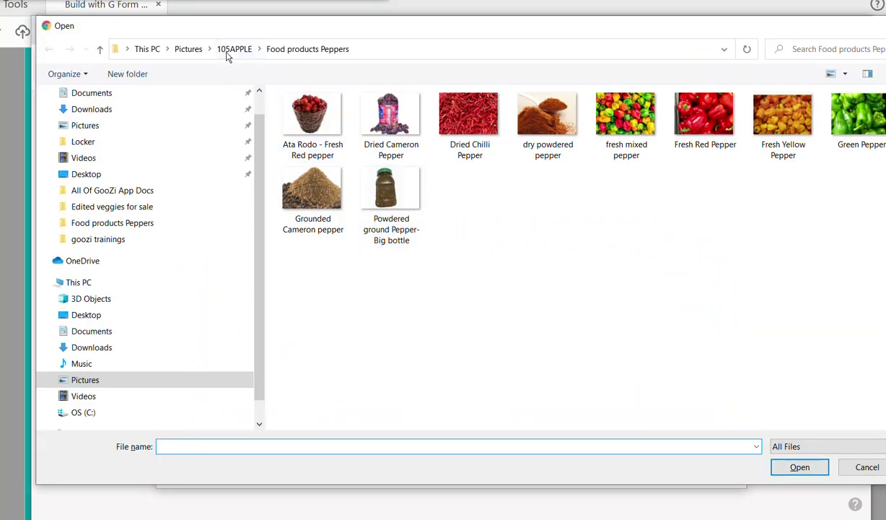
pyautogui.click(232, 51)
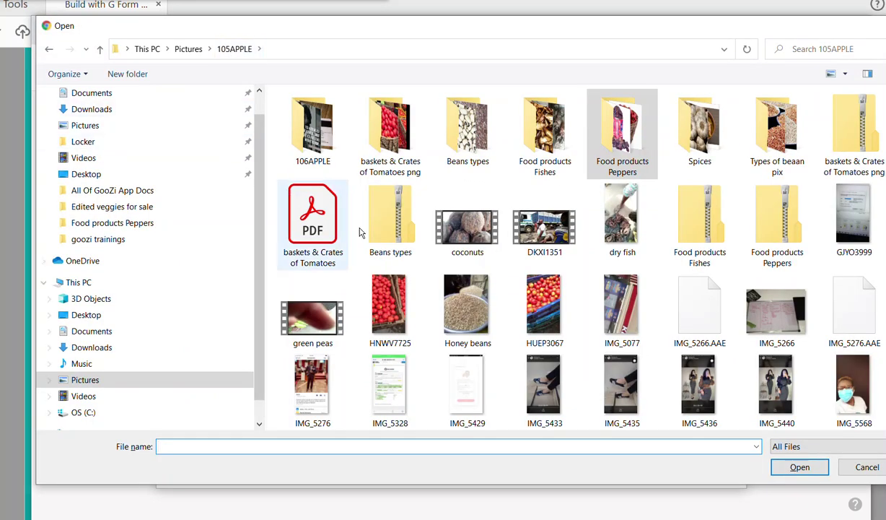
pyautogui.scroll(-10, 575, 187)
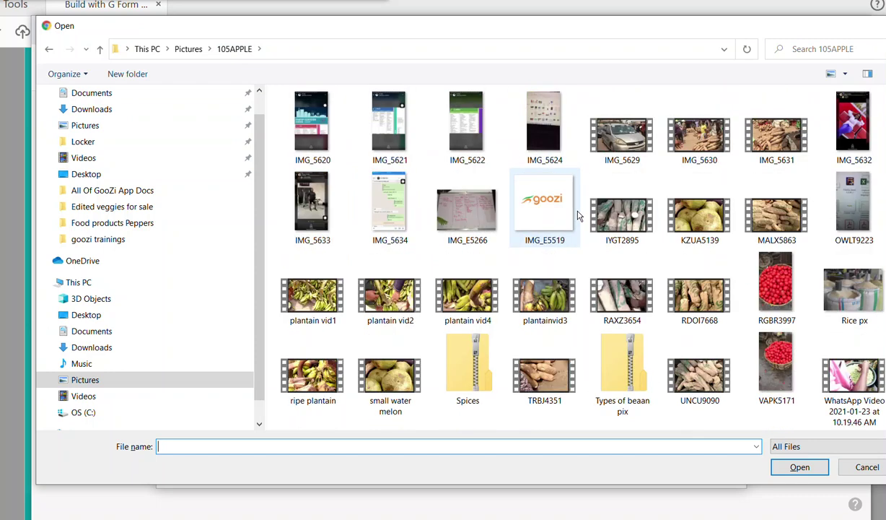
pyautogui.scroll(-1, 578, 215)
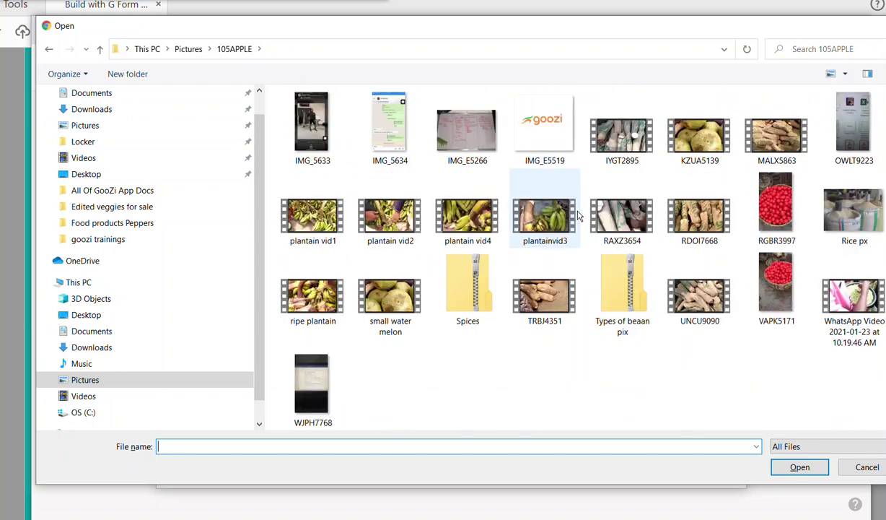
pyautogui.scroll(3, 577, 215)
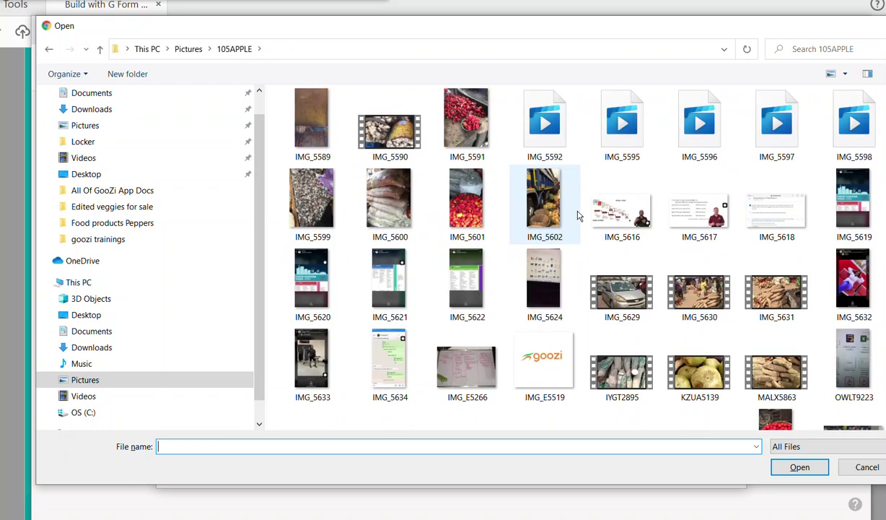
pyautogui.scroll(6, 578, 215)
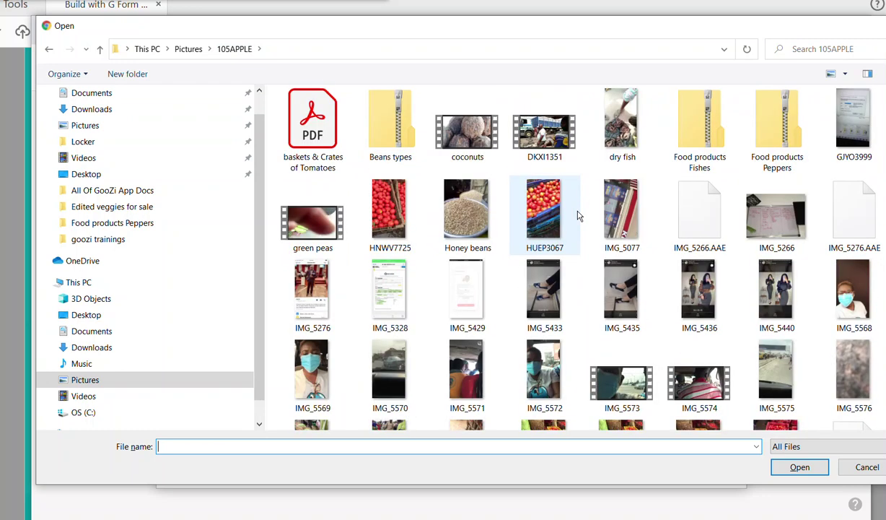
pyautogui.click(112, 224)
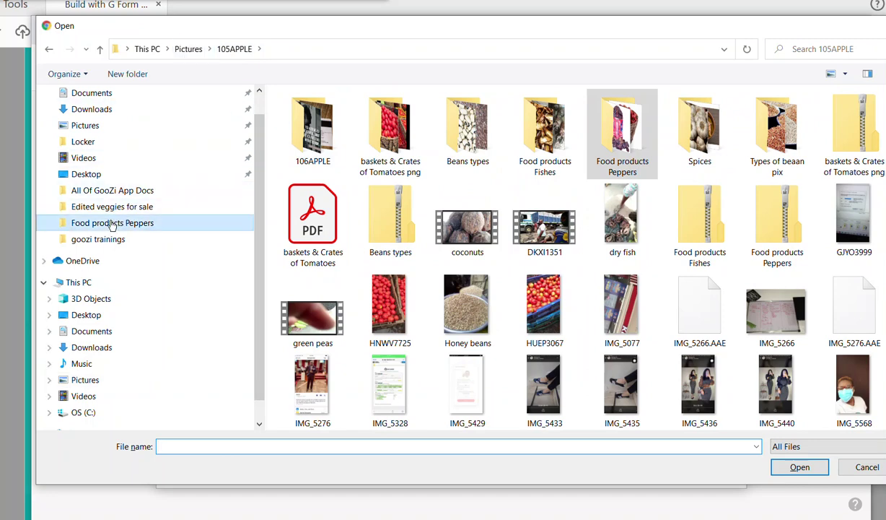
pyautogui.click(123, 206)
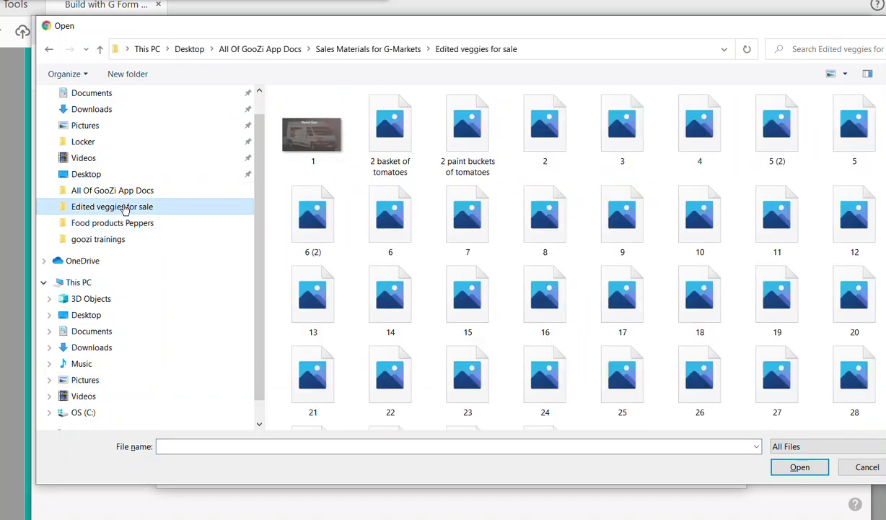
pyautogui.scroll(-1, 692, 264)
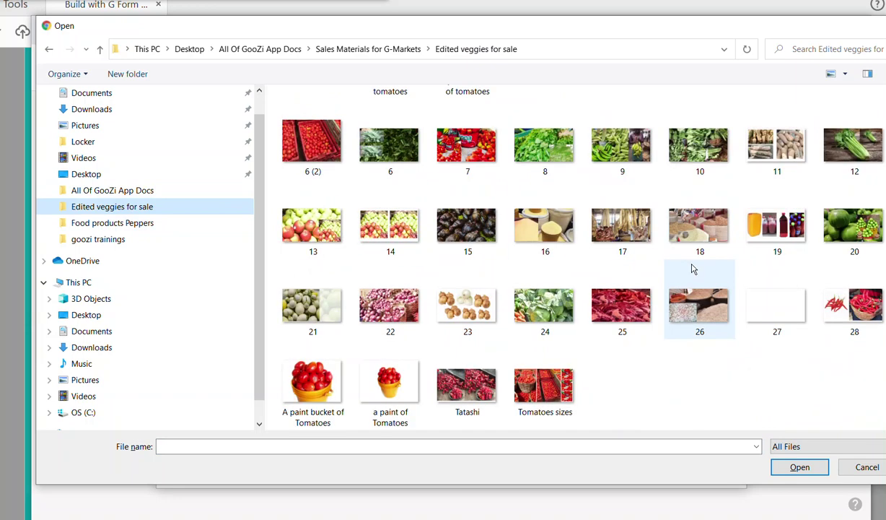
pyautogui.scroll(1, 691, 269)
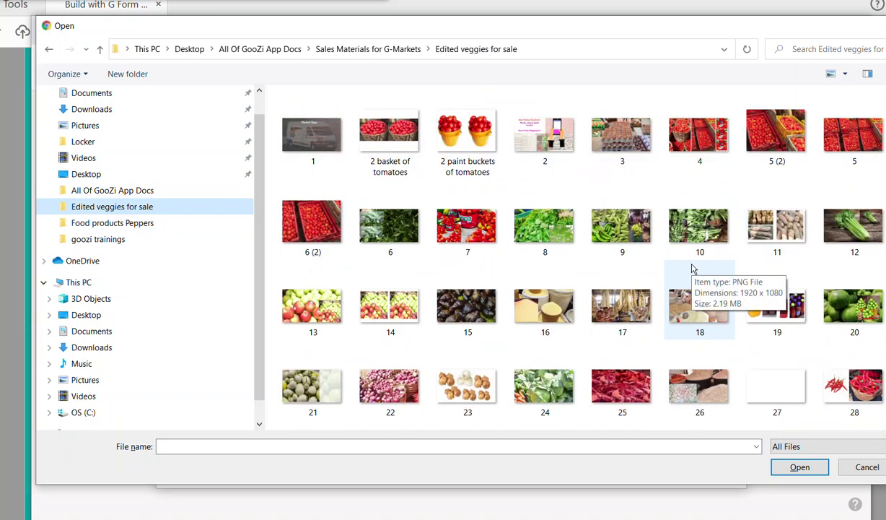
pyautogui.click(366, 49)
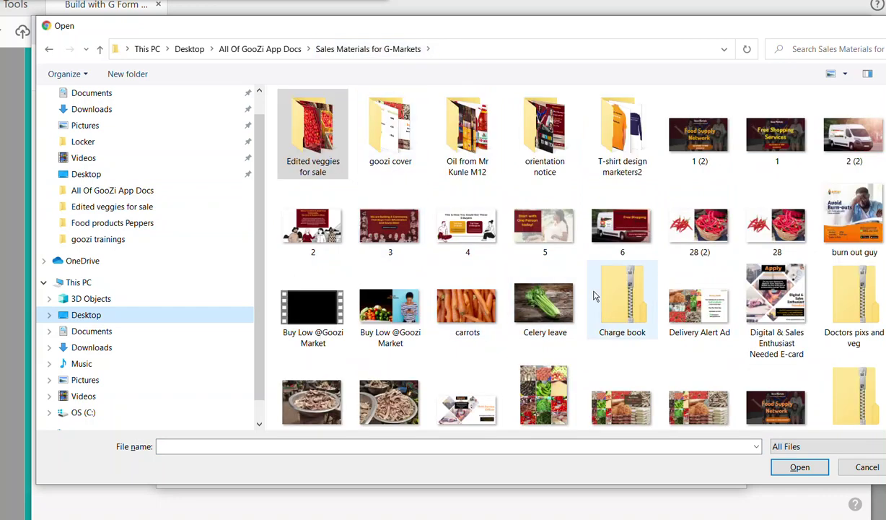
pyautogui.scroll(-4, 594, 296)
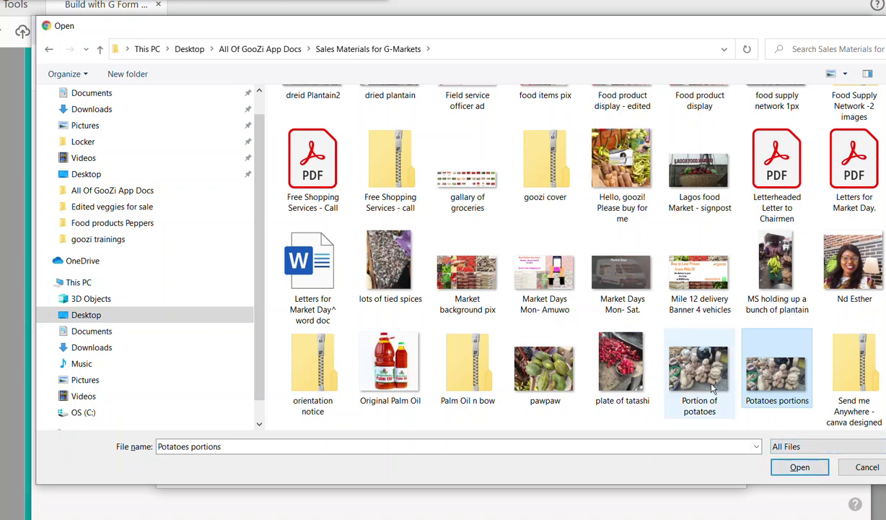
pyautogui.click(800, 466)
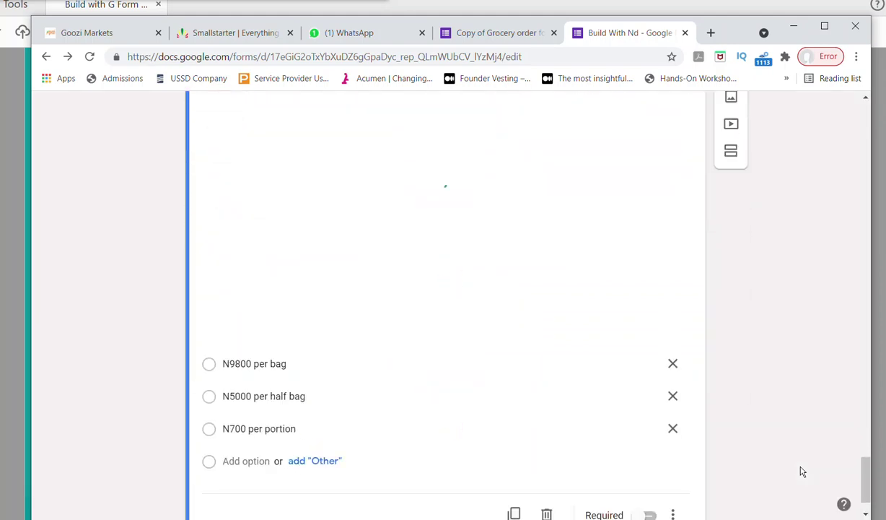
pyautogui.scroll(-3, 793, 436)
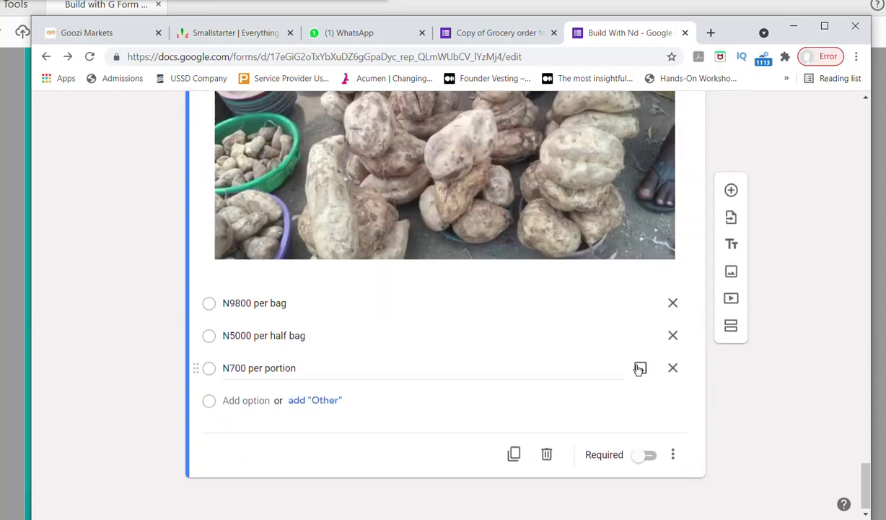
pyautogui.scroll(3, 638, 367)
pyautogui.scroll(-3, 636, 345)
pyautogui.scroll(3, 636, 344)
pyautogui.scroll(-3, 636, 340)
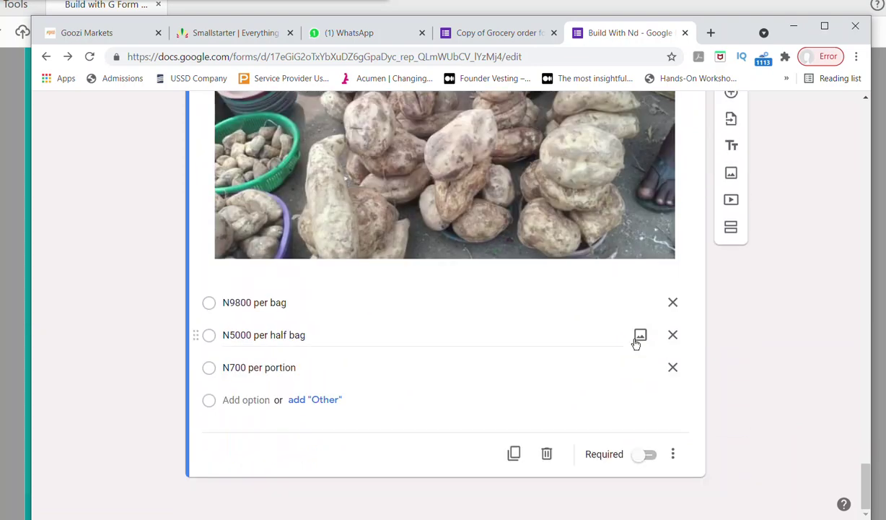
pyautogui.click(493, 32)
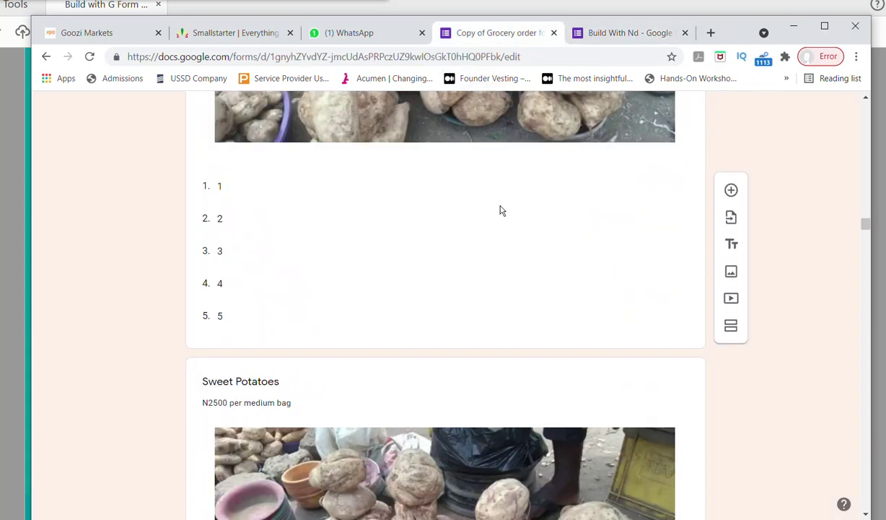
pyautogui.scroll(-6, 492, 253)
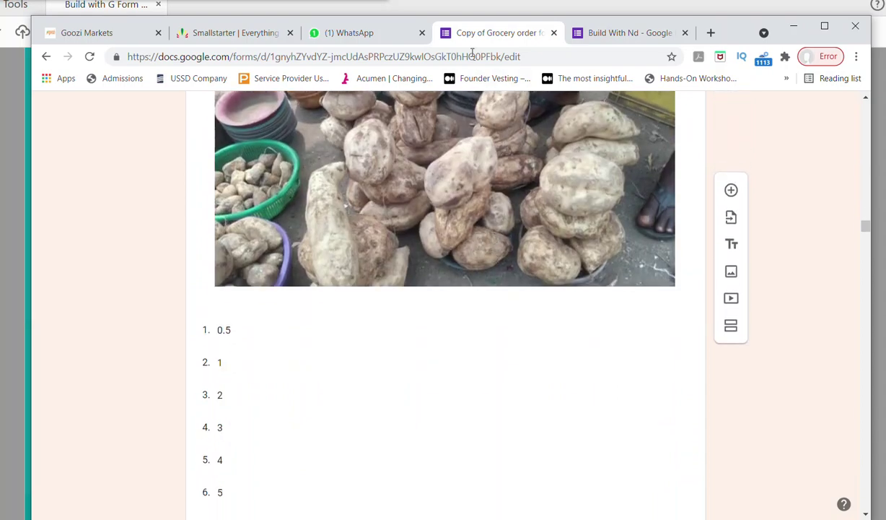
pyautogui.scroll(-5, 427, 188)
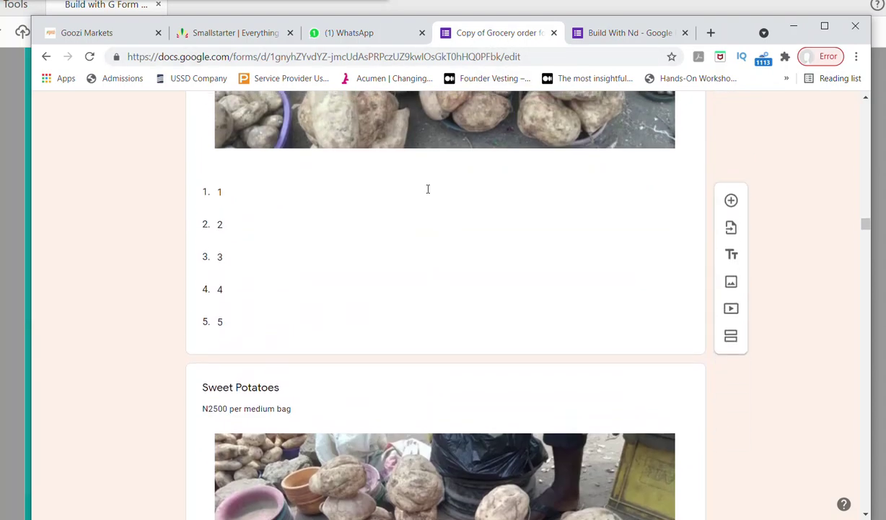
pyautogui.scroll(-5, 427, 193)
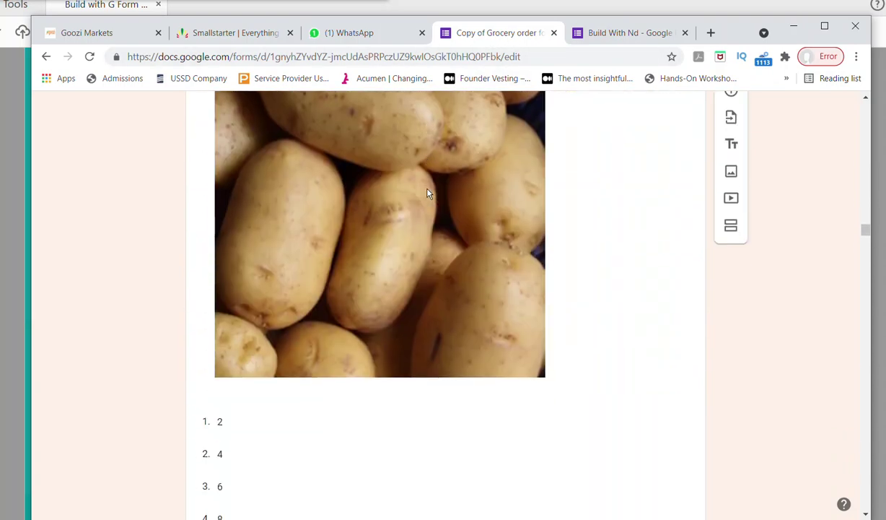
pyautogui.click(615, 33)
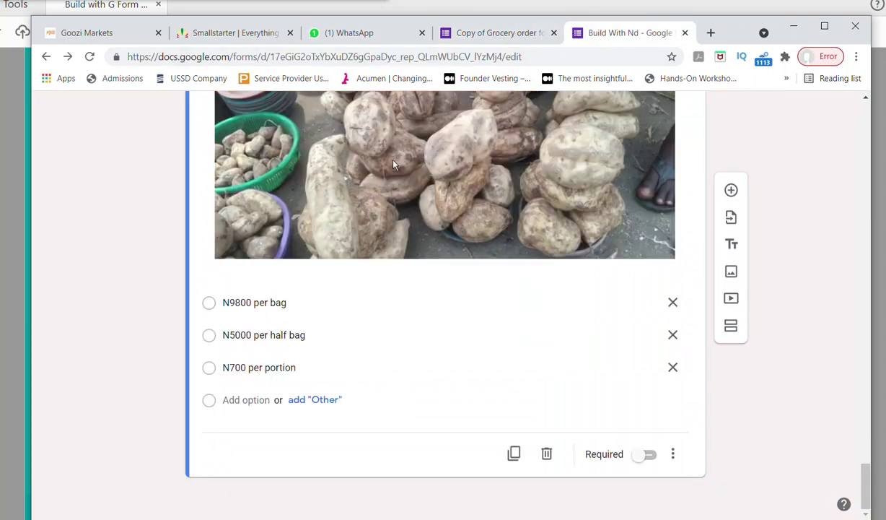
pyautogui.scroll(20, 393, 165)
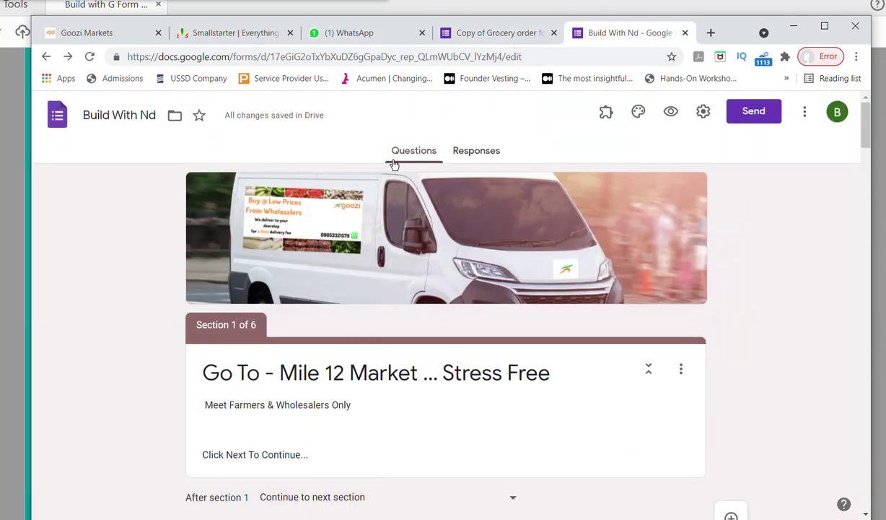
# Step: Rename the Grains choice in the Choose a category question to 'Tubers & Plantain'
pyautogui.scroll(-5, 391, 163)
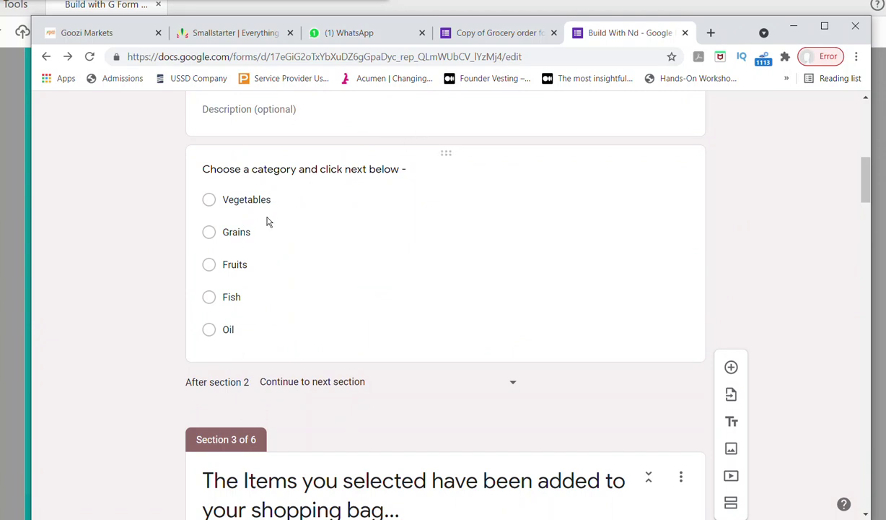
pyautogui.click(246, 232)
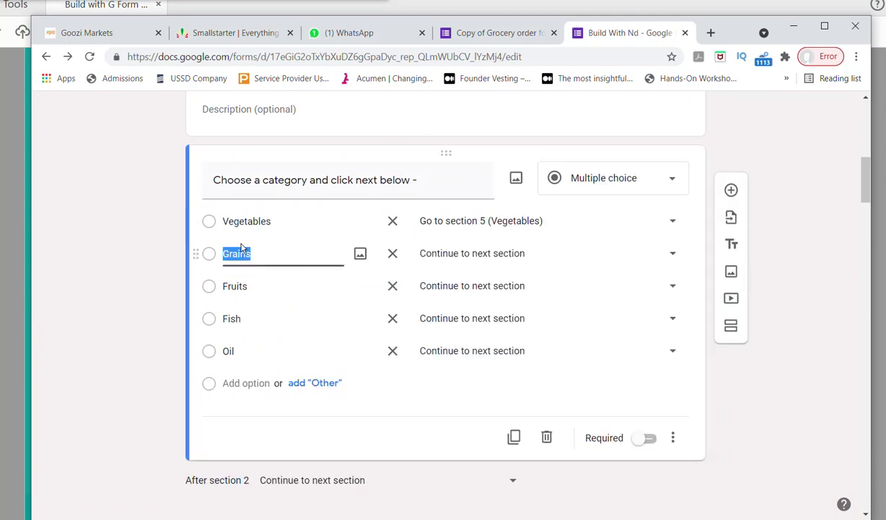
pyautogui.write('Tubers & Plantain')
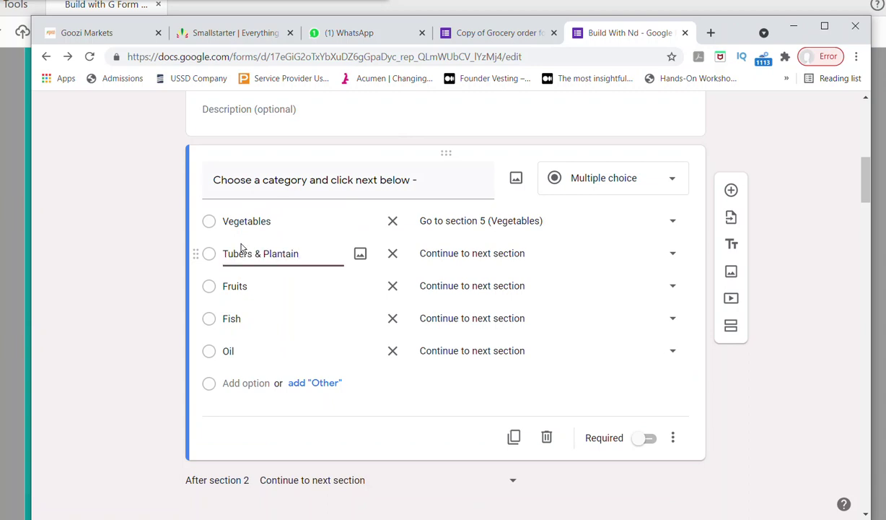
pyautogui.click(64, 305)
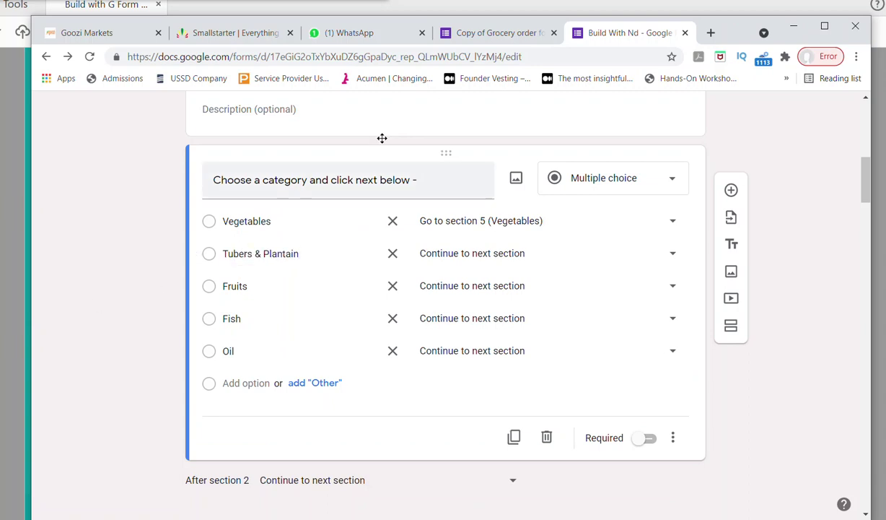
pyautogui.click(498, 32)
# Step: Scroll through the grocery order copy's category sections, then return to the Build With Nd form
pyautogui.scroll(15, 343, 214)
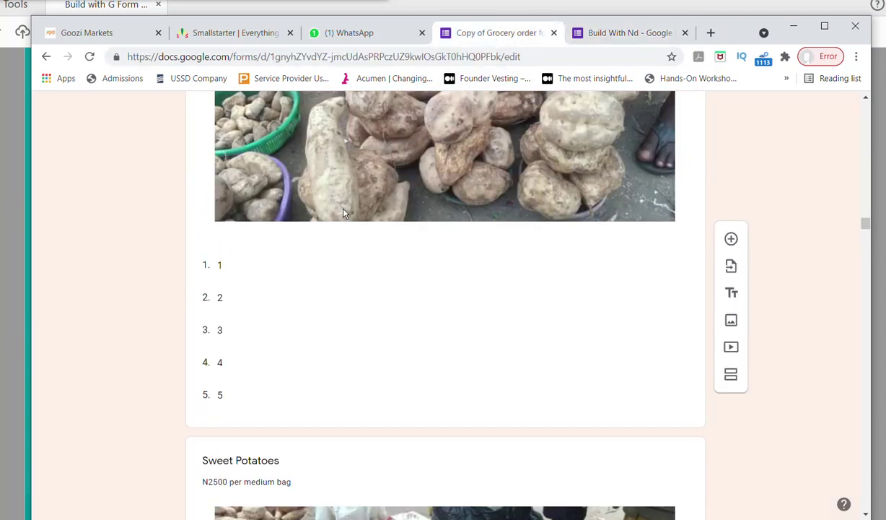
pyautogui.scroll(15, 344, 214)
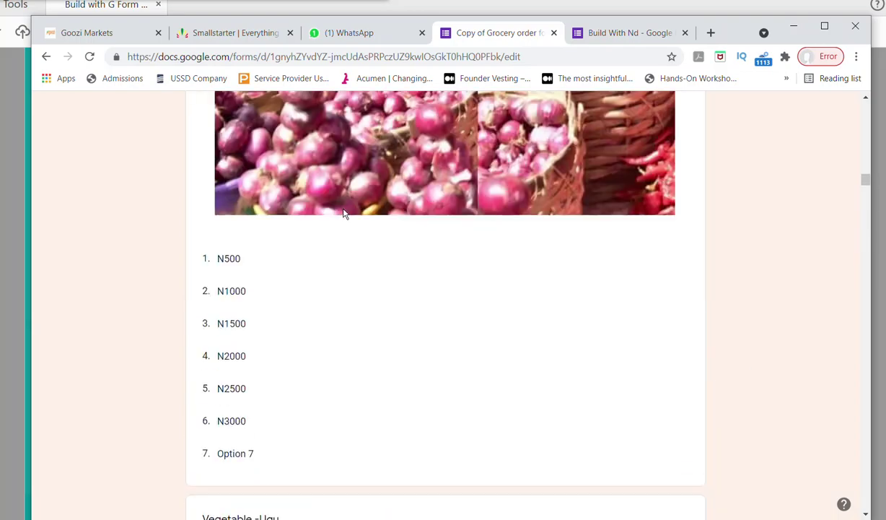
pyautogui.scroll(20, 343, 214)
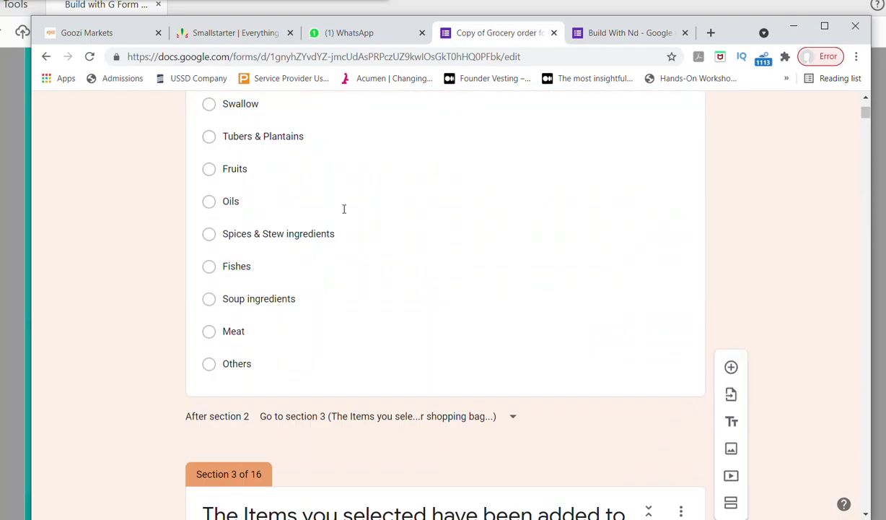
pyautogui.scroll(-8, 344, 209)
pyautogui.scroll(-8, 344, 211)
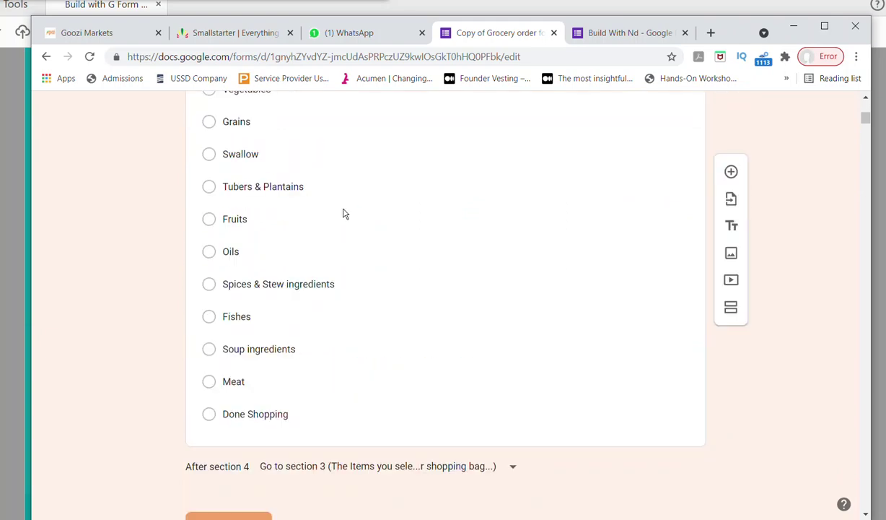
pyautogui.scroll(3, 296, 214)
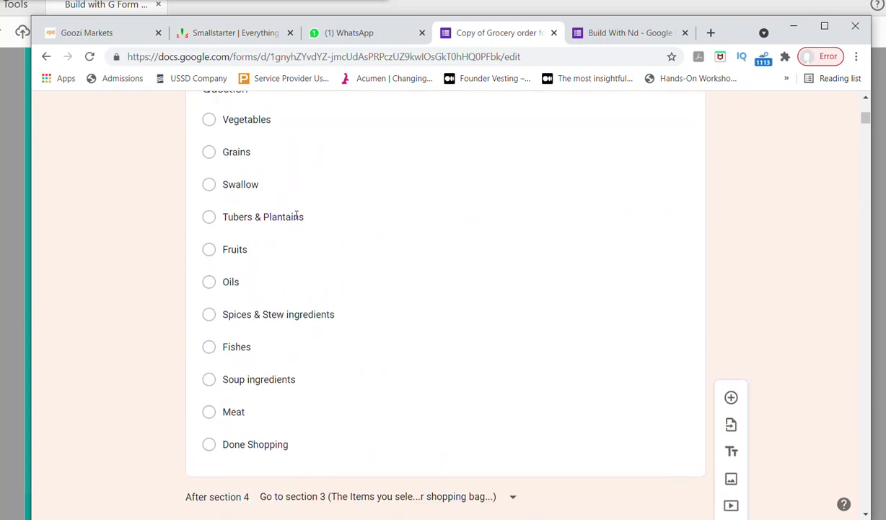
pyautogui.scroll(15, 291, 195)
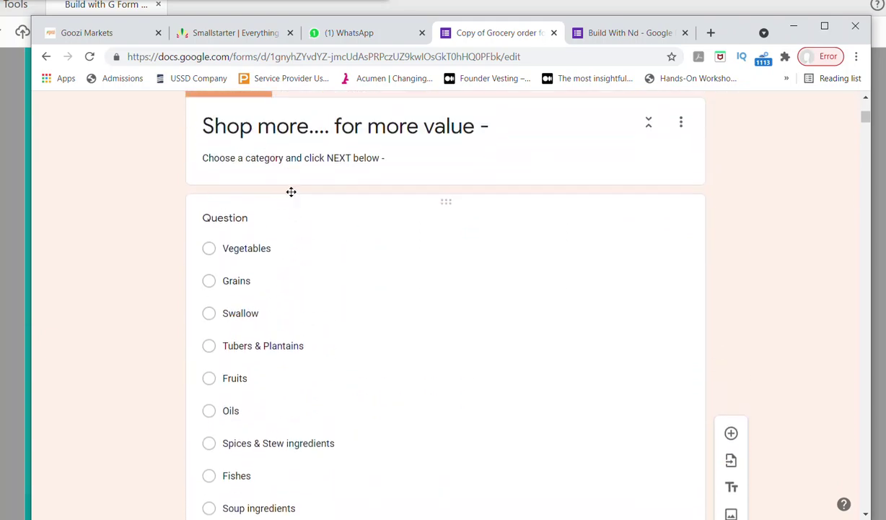
pyautogui.scroll(2, 293, 194)
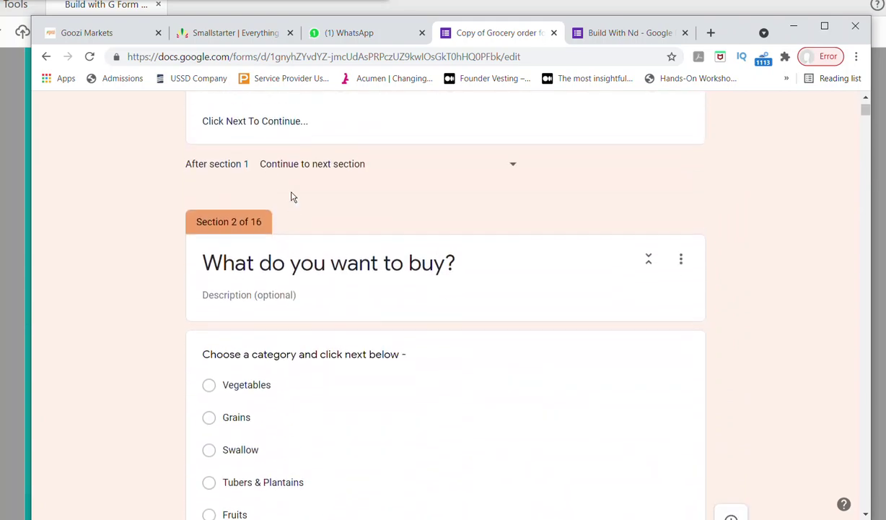
pyautogui.scroll(-9, 293, 194)
pyautogui.scroll(5, 292, 195)
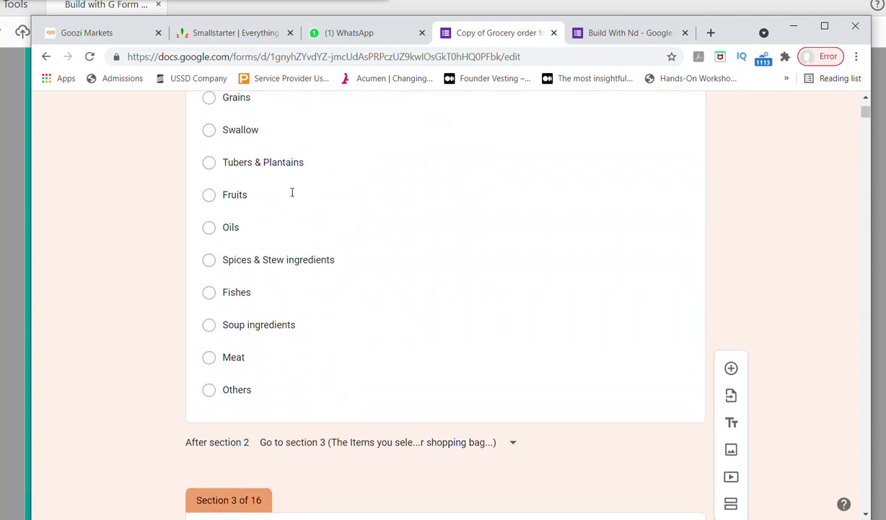
pyautogui.scroll(-7, 292, 192)
pyautogui.scroll(-3, 292, 192)
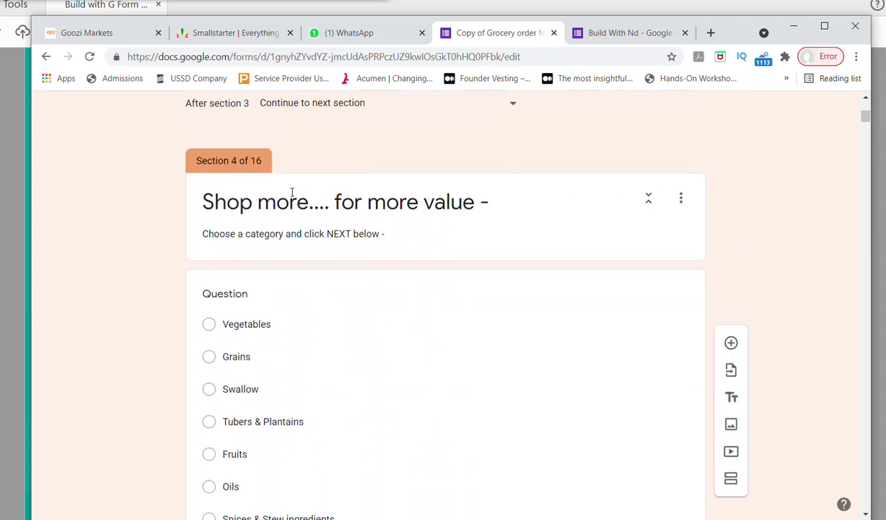
pyautogui.click(622, 32)
# Step: Insert an Untitled Section as section 3, right after the Choose a category question
pyautogui.scroll(10, 509, 156)
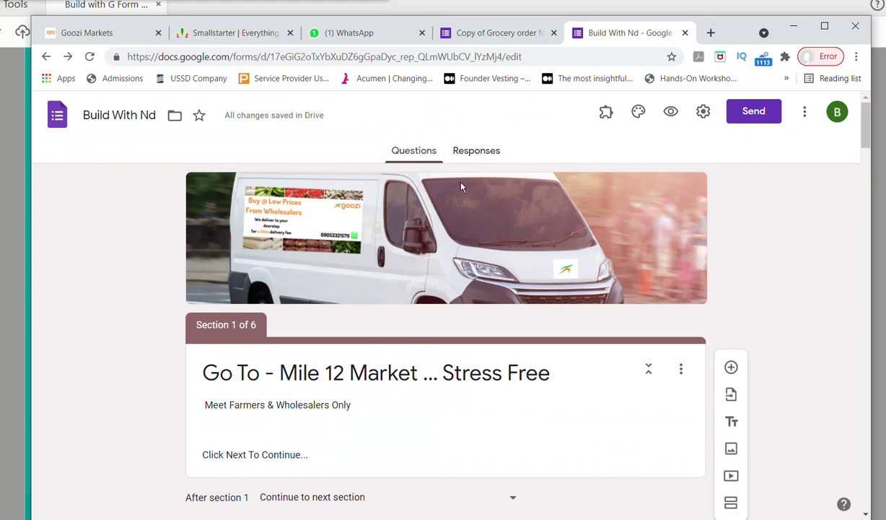
pyautogui.scroll(-10, 441, 173)
pyautogui.scroll(-6, 412, 211)
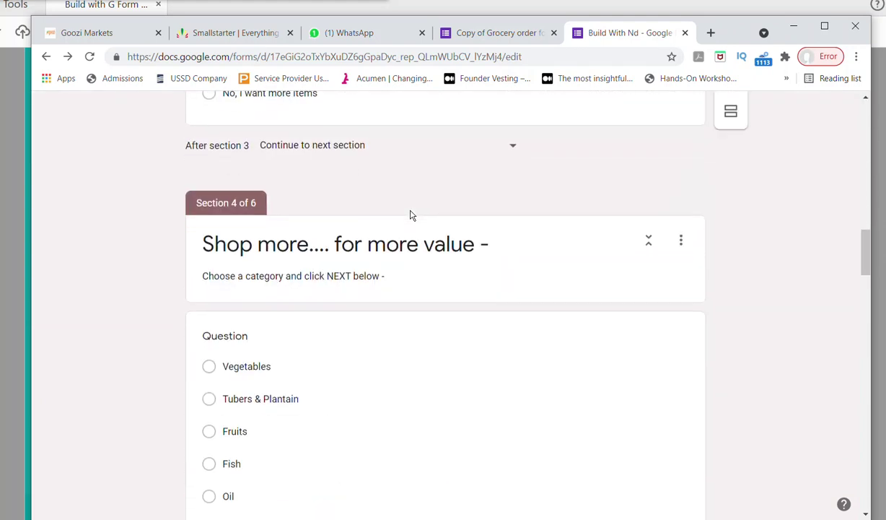
pyautogui.scroll(8, 295, 337)
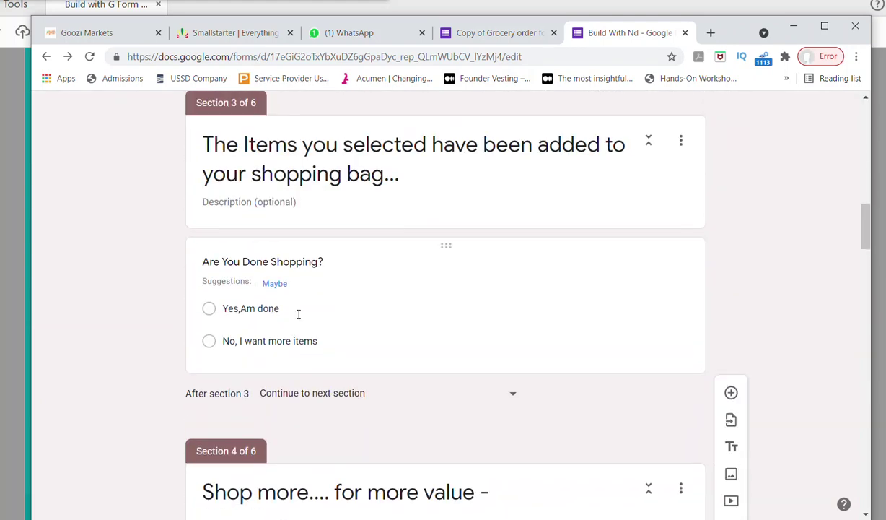
pyautogui.scroll(2, 317, 250)
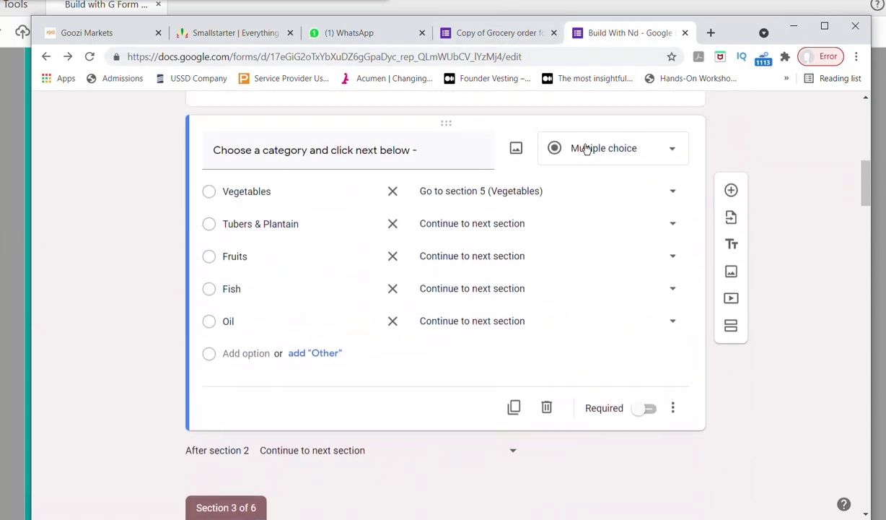
pyautogui.click(730, 326)
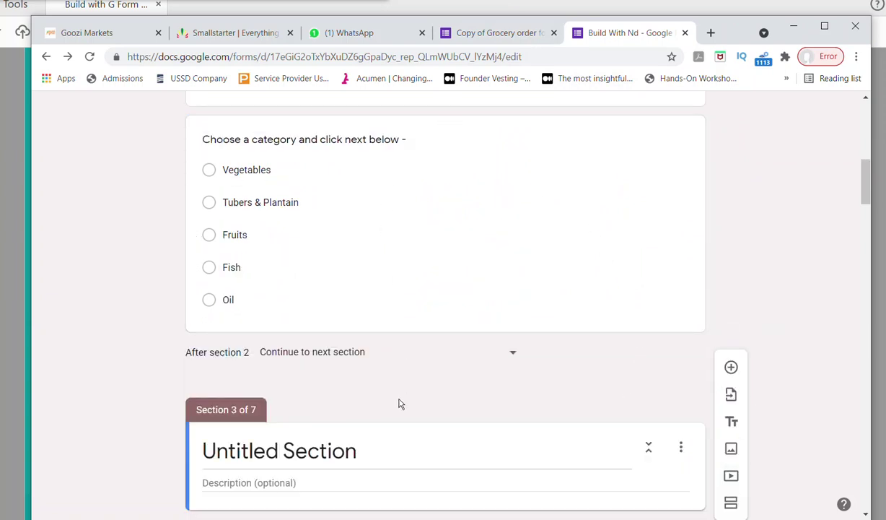
pyautogui.scroll(-3, 398, 406)
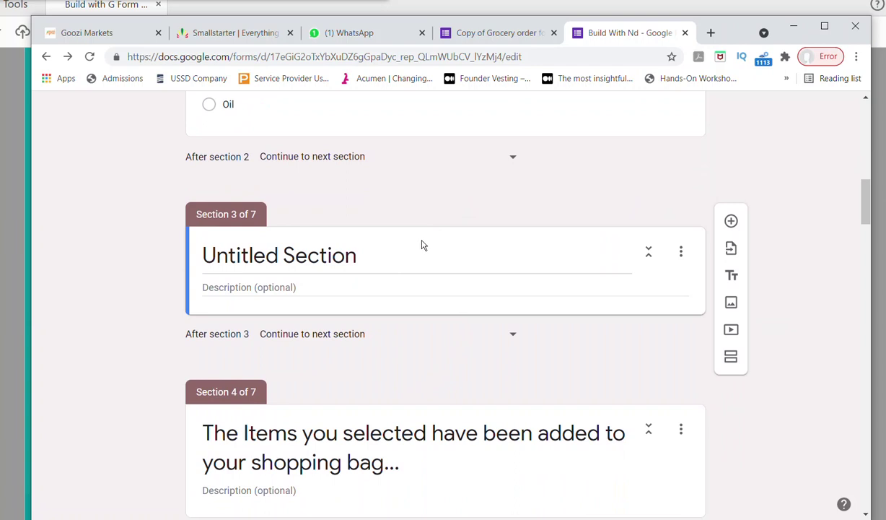
# Step: Reorder sections to place the Untitled Section sixth, between Vegetables and Tubers & Plantain, and save
pyautogui.click(679, 253)
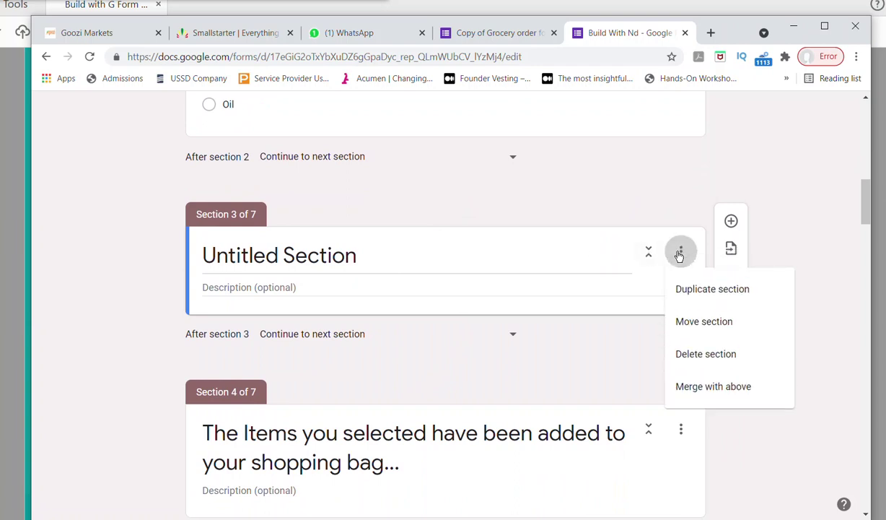
pyautogui.click(706, 324)
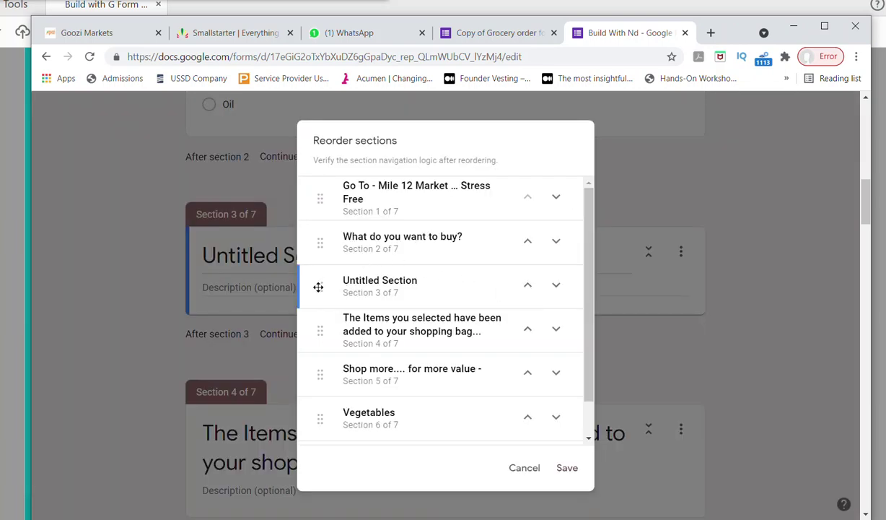
pyautogui.moveTo(318, 288); pyautogui.dragTo(319, 459)
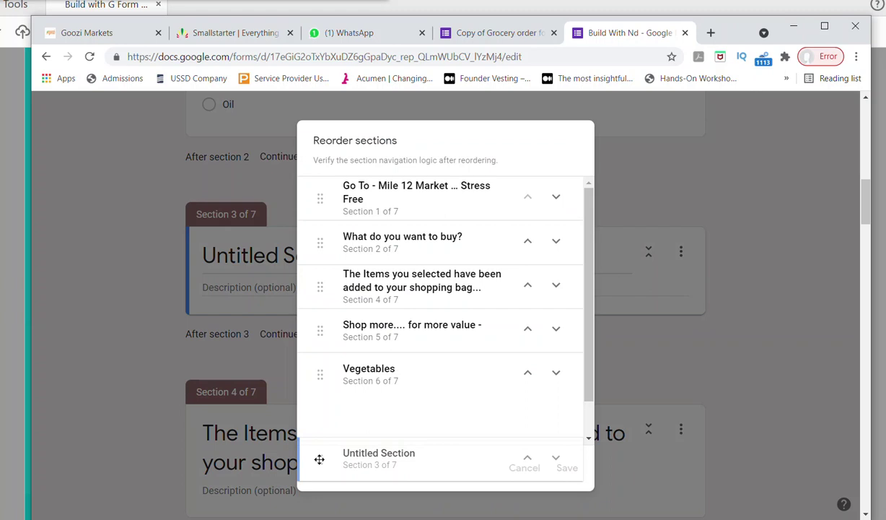
pyautogui.moveTo(318, 458); pyautogui.dragTo(329, 423)
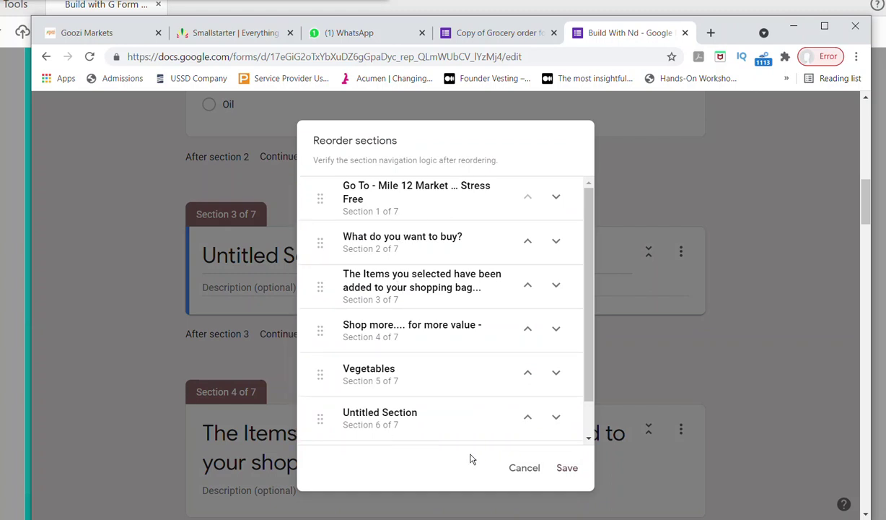
pyautogui.scroll(-1, 549, 383)
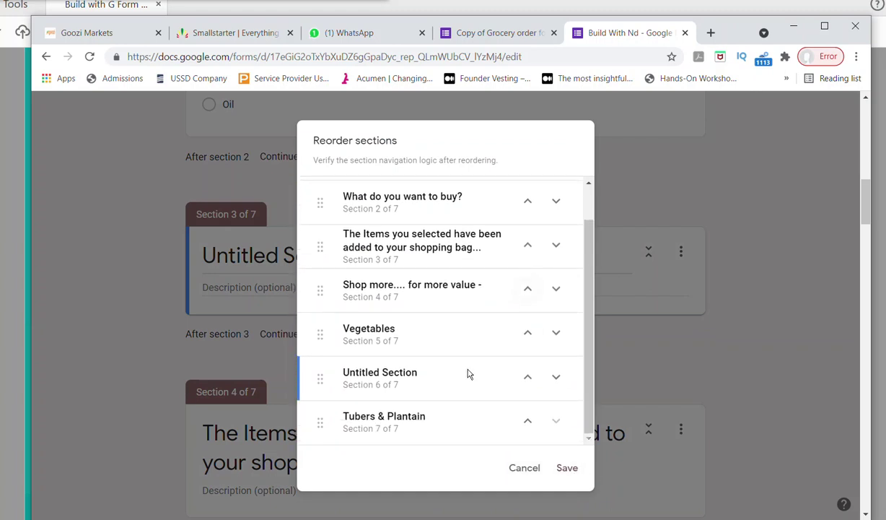
pyautogui.moveTo(323, 373); pyautogui.dragTo(326, 467)
pyautogui.scroll(-5, 504, 337)
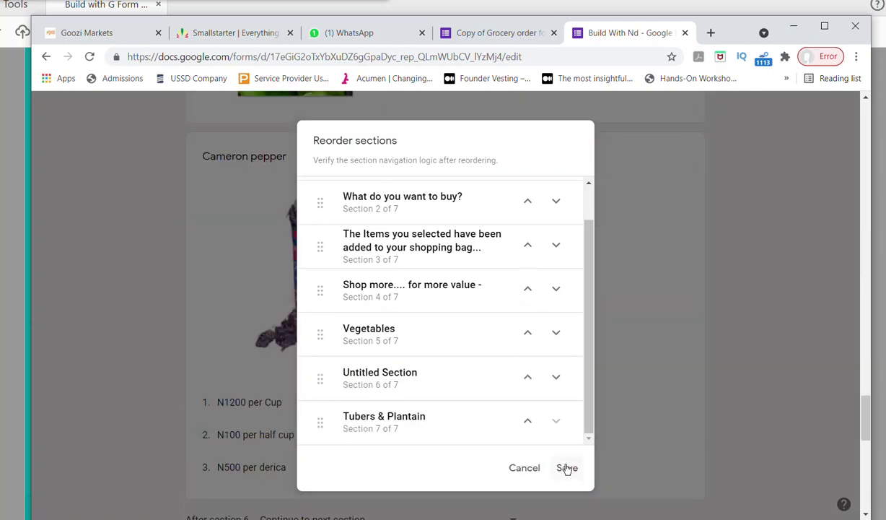
pyautogui.click(568, 467)
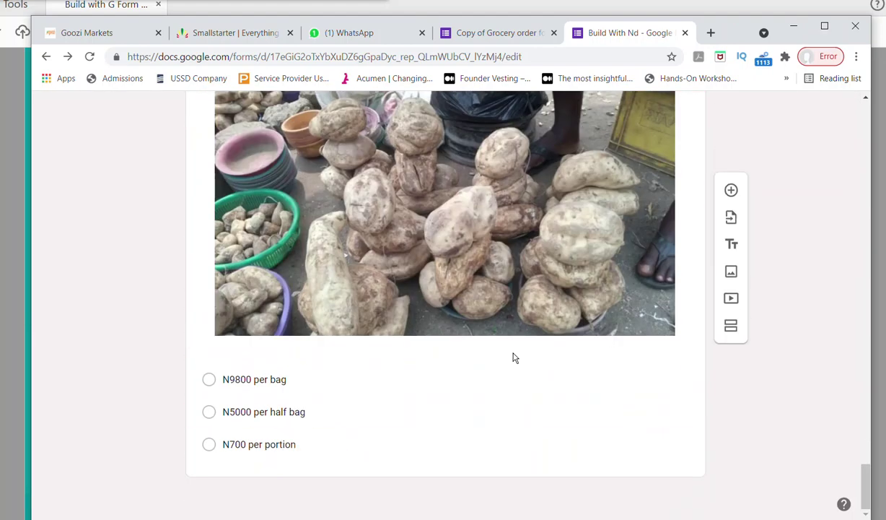
# Step: Move the Untitled Section below Tubers & Plantain so it becomes section 7 of 7, and save
pyautogui.scroll(5, 420, 349)
pyautogui.scroll(5, 491, 386)
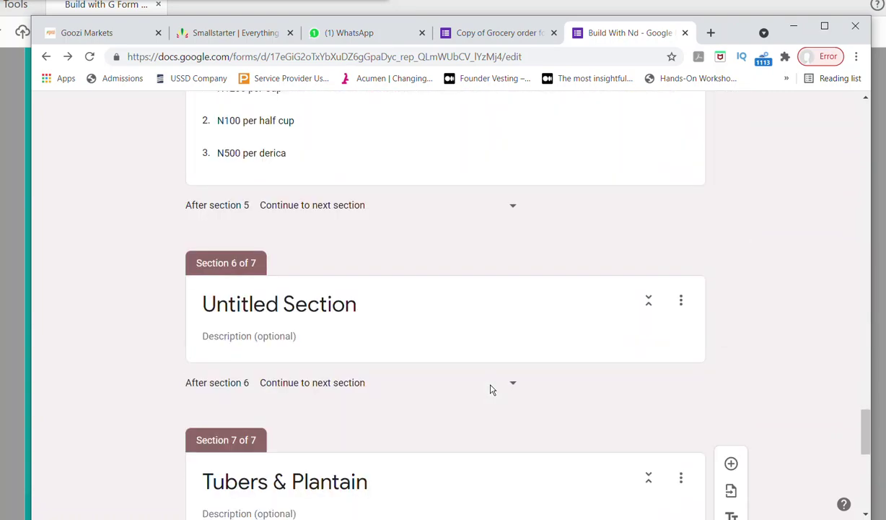
pyautogui.click(680, 299)
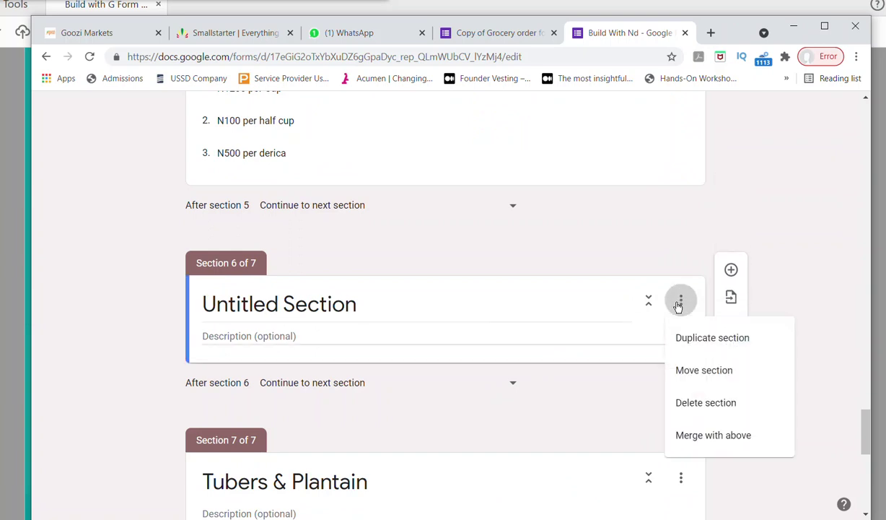
pyautogui.click(692, 371)
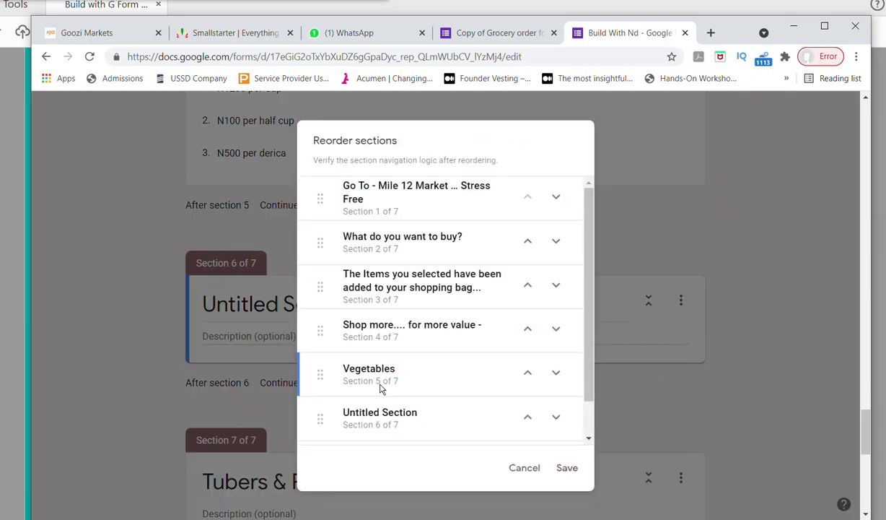
pyautogui.scroll(-1, 382, 386)
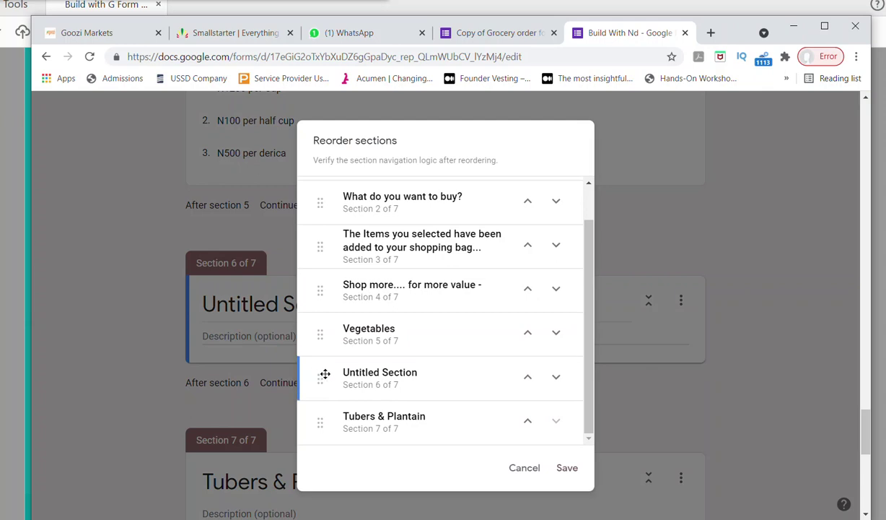
pyautogui.moveTo(321, 374); pyautogui.dragTo(342, 441)
pyautogui.moveTo(347, 478); pyautogui.dragTo(368, 435)
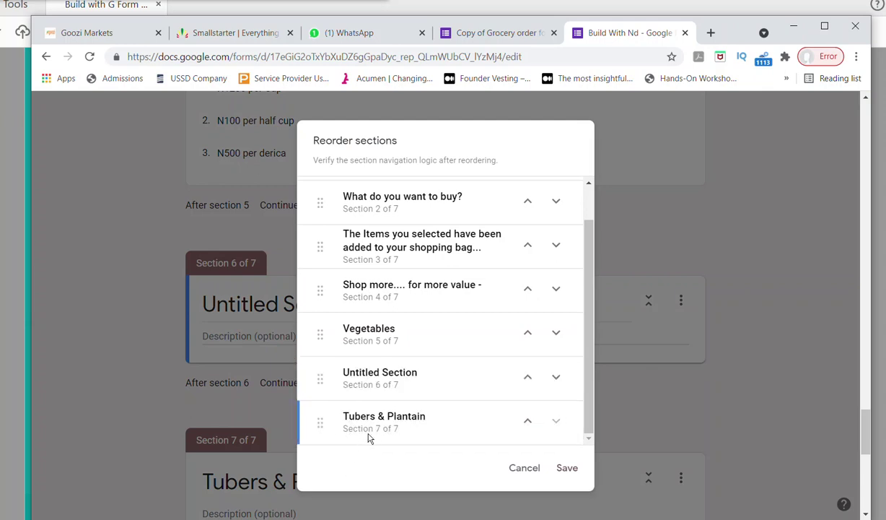
pyautogui.click(556, 380)
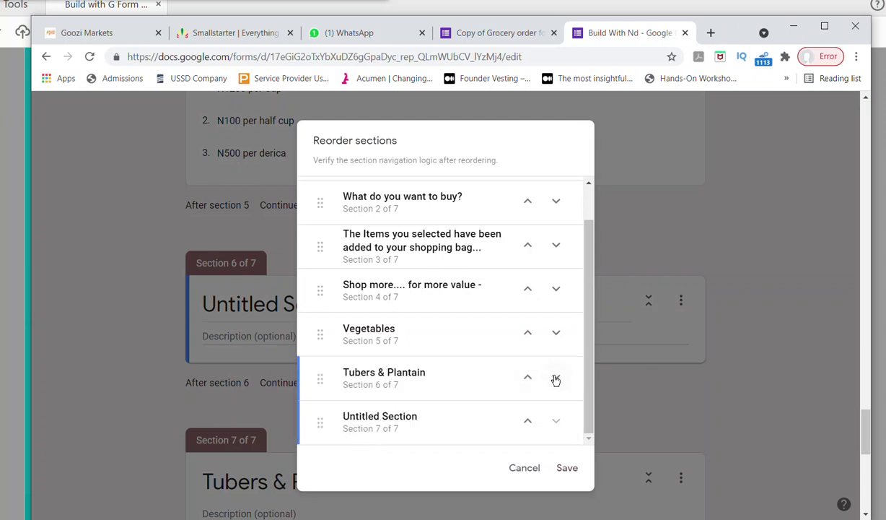
pyautogui.click(567, 467)
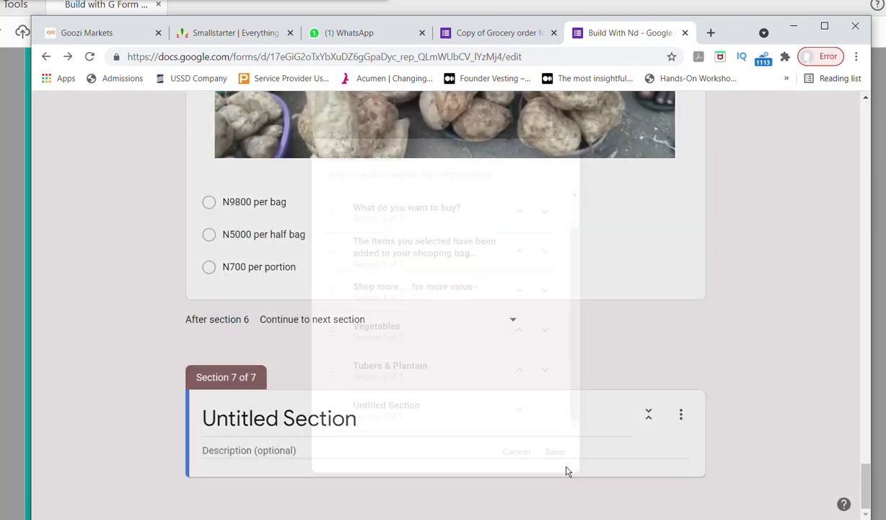
# Step: Title section 7 'Fruits'
pyautogui.scroll(-15, 448, 382)
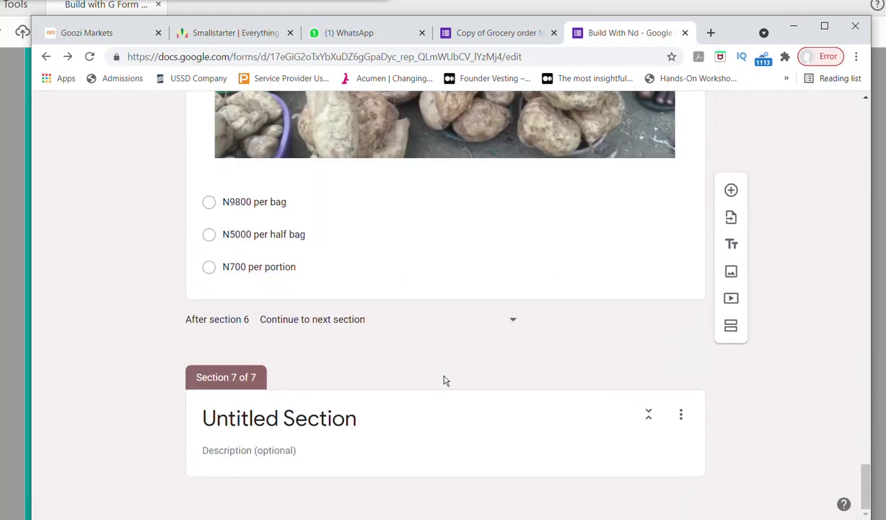
pyautogui.click(296, 420)
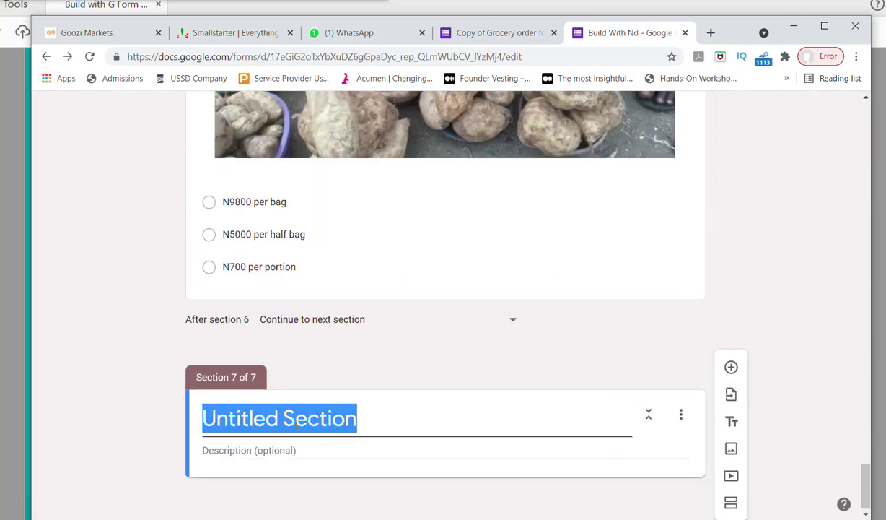
pyautogui.write('Fruit')
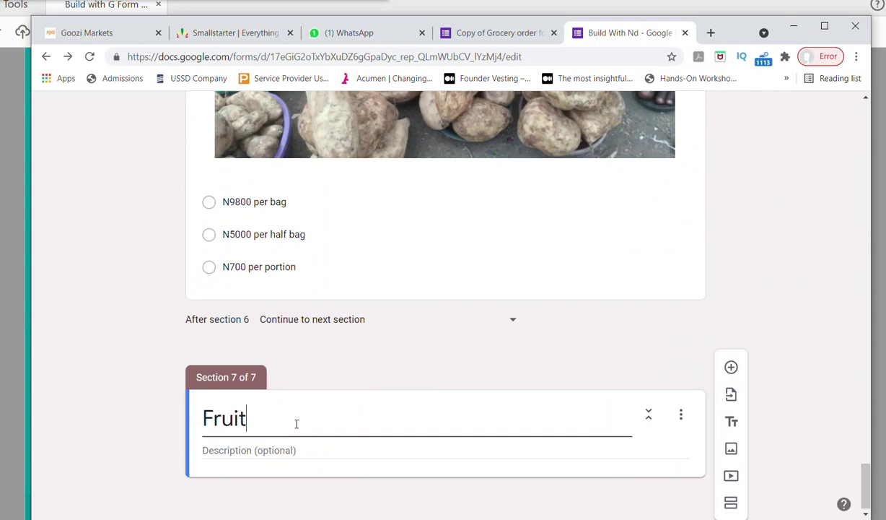
pyautogui.write('s')
# Step: Check the Copy of Grocery order form for reference, then return to the Build With Nd form
pyautogui.click(495, 35)
pyautogui.scroll(-20, 462, 238)
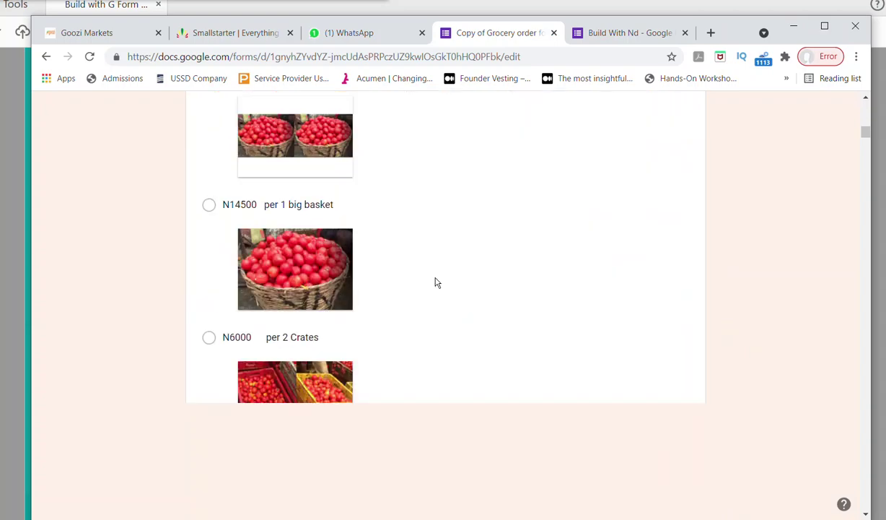
pyautogui.scroll(-15, 431, 287)
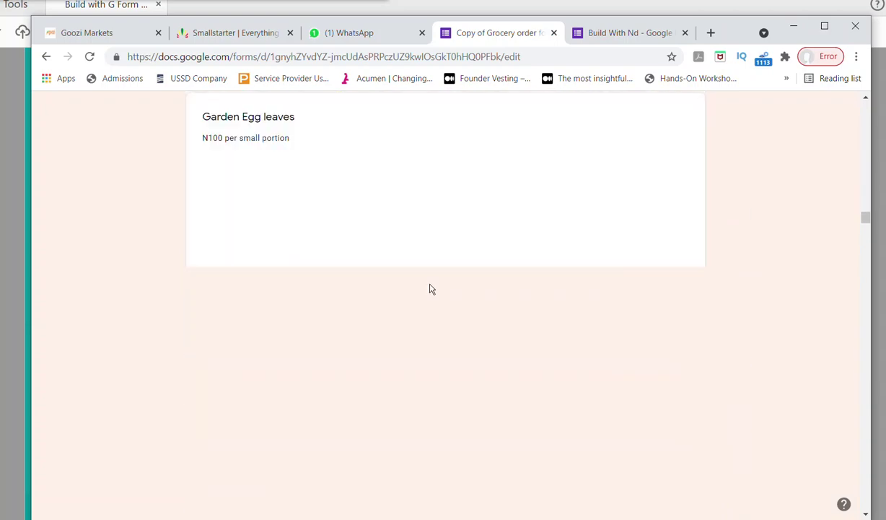
pyautogui.scroll(-4, 431, 285)
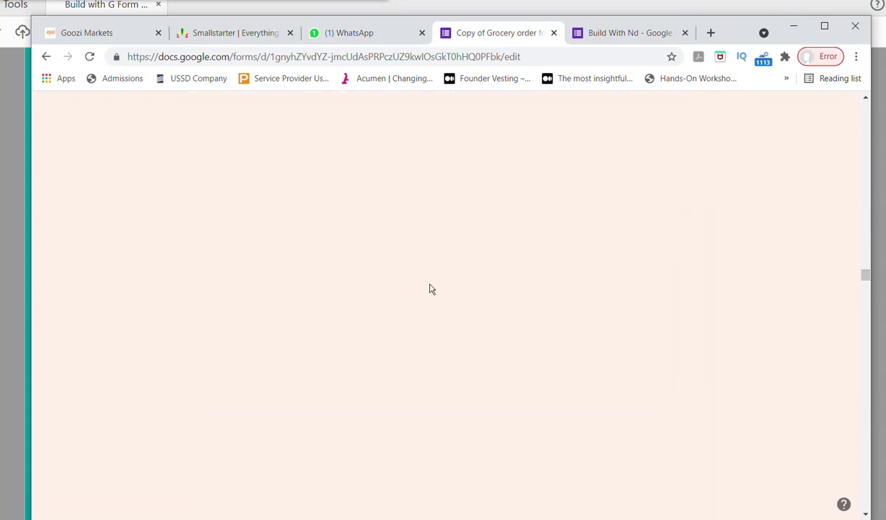
pyautogui.scroll(-3, 430, 288)
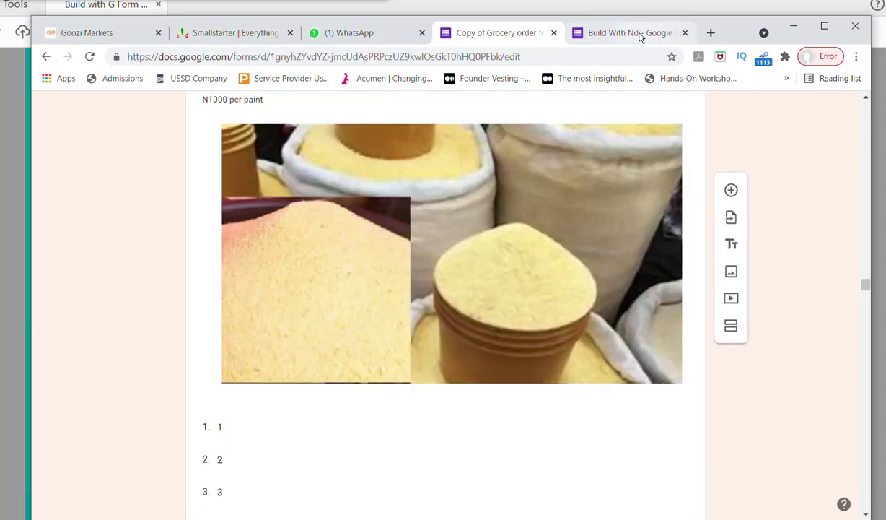
pyautogui.click(627, 33)
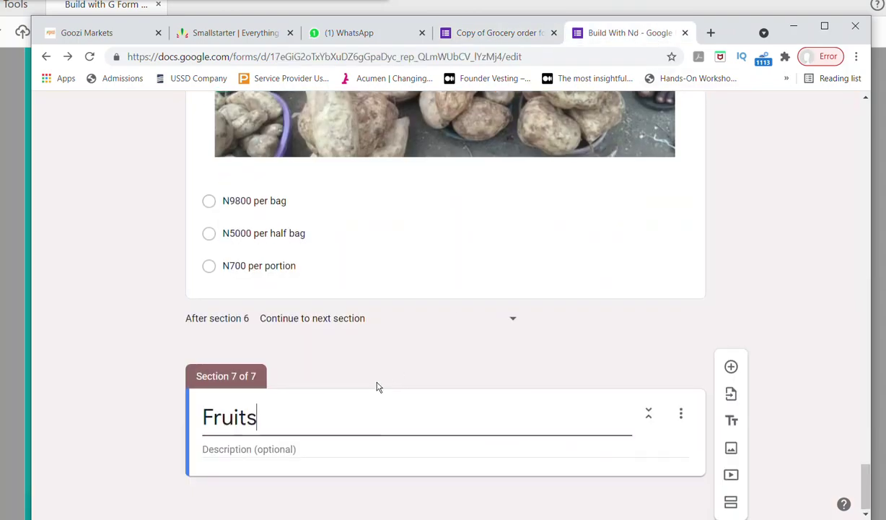
# Step: Add an Apples question whose first option is N2000 per 5 big pieces
pyautogui.click(731, 369)
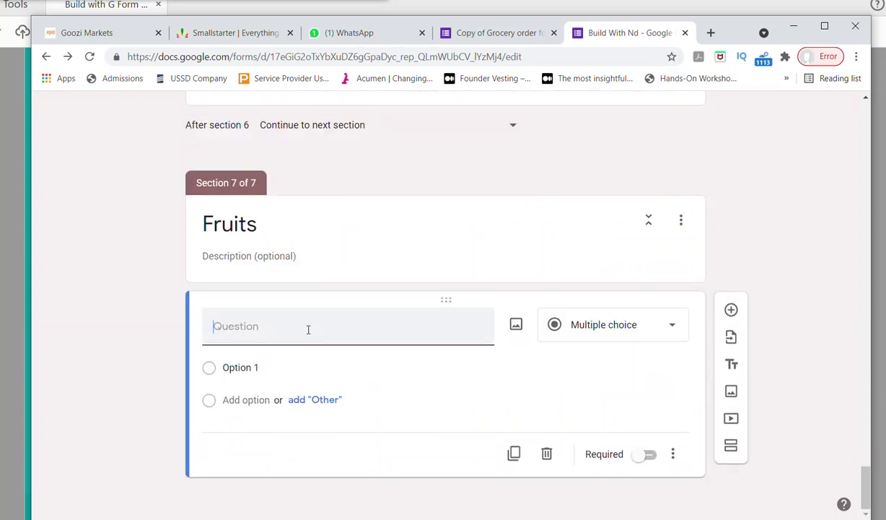
pyautogui.write('Apples')
pyautogui.press('Return')
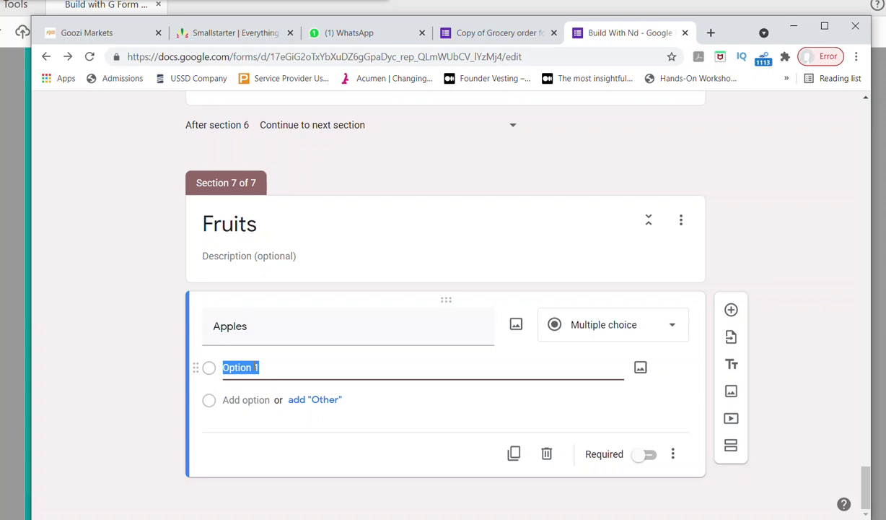
pyautogui.write('N2000 per')
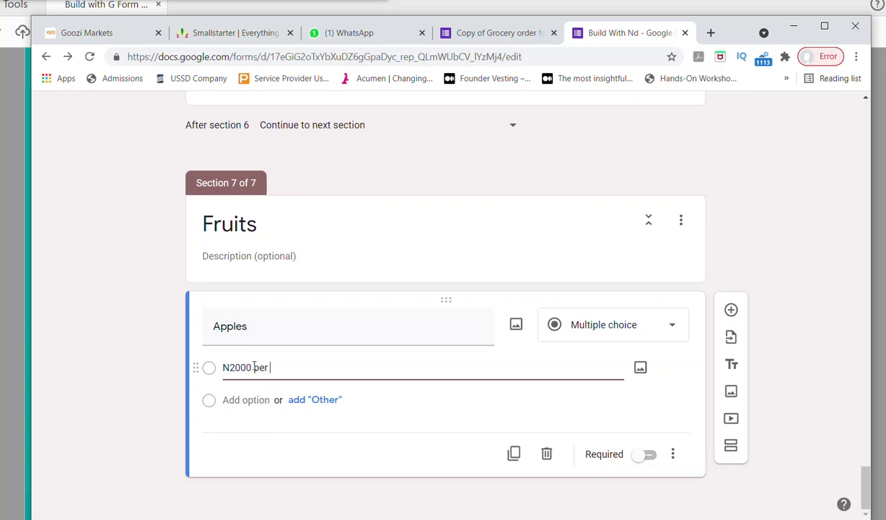
pyautogui.write('5 big pieces')
# Step: Add the Apples options N1400 per 3 huge pieces and N500 for 1
pyautogui.press('Return')
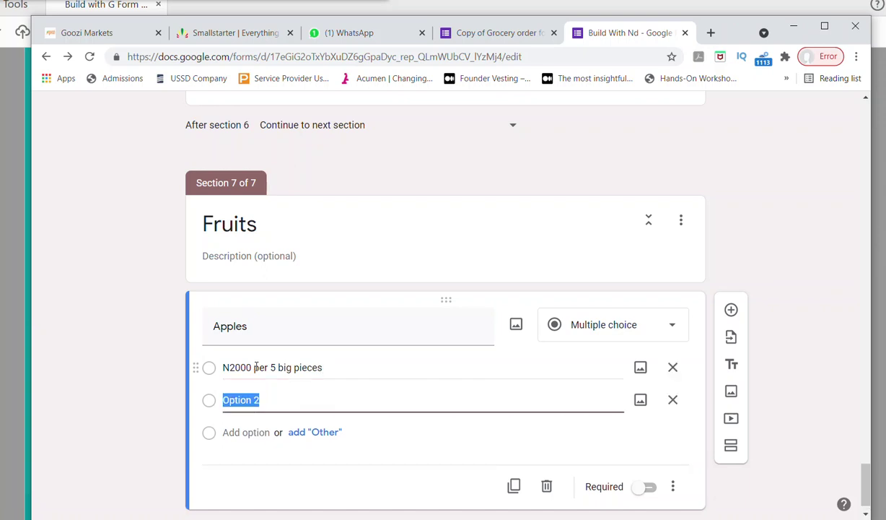
pyautogui.write('N1400 p')
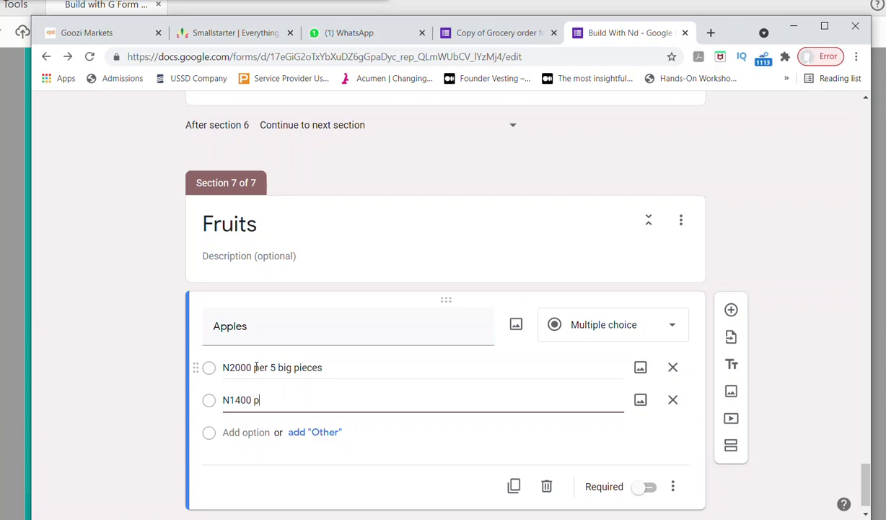
pyautogui.write('er 3')
pyautogui.write(' hub')
pyautogui.write('ge')
pyautogui.write(' pices')
pyautogui.write('es')
pyautogui.press('Return')
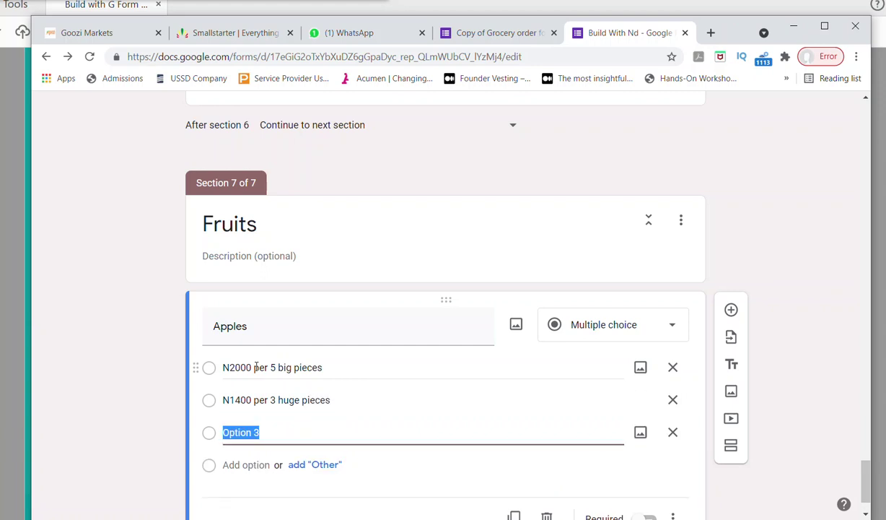
pyautogui.write('N')
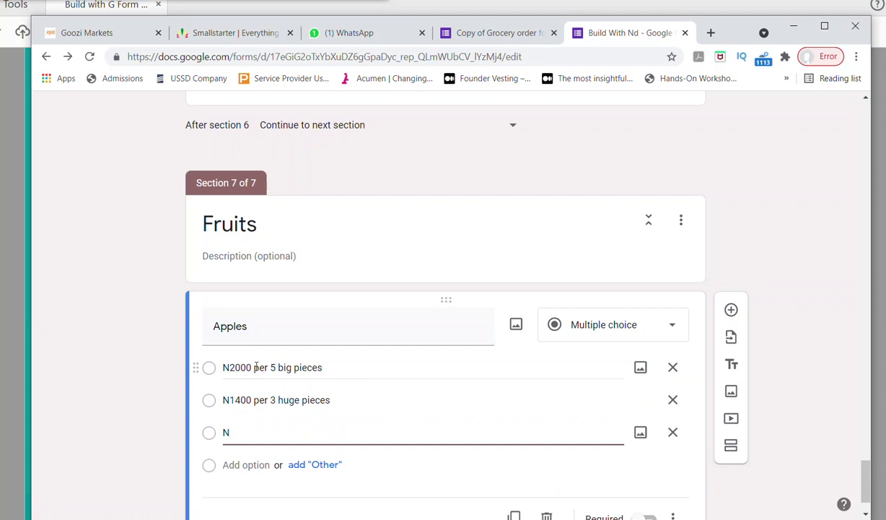
pyautogui.write('n000')
pyautogui.press('BackSpace')
pyautogui.press('BackSpace')
pyautogui.write('500 for 1')
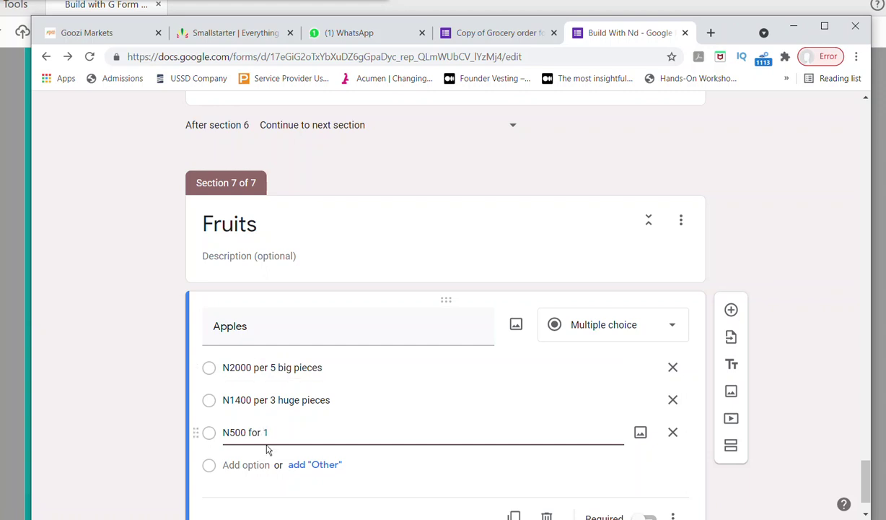
pyautogui.scroll(-1, 420, 449)
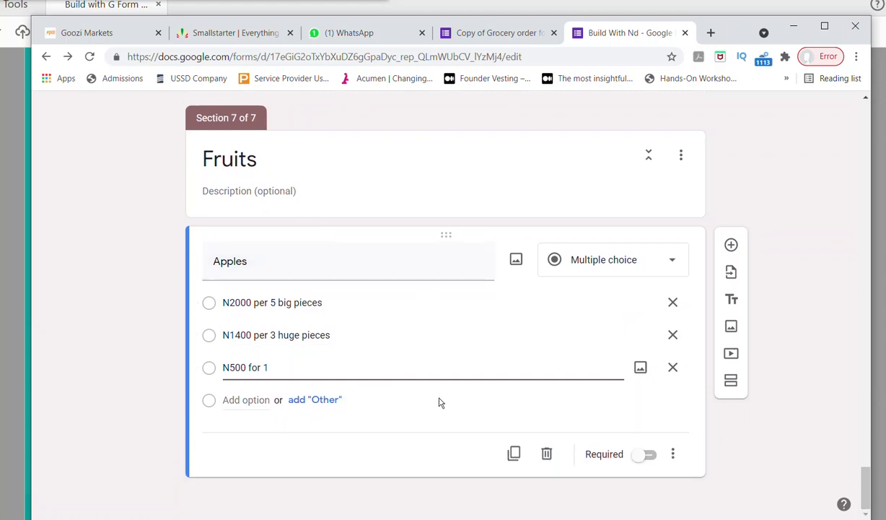
# Step: Upload the apples photo, image 13 from the Edited veggies for sale folder, to the Apples question
pyautogui.click(516, 260)
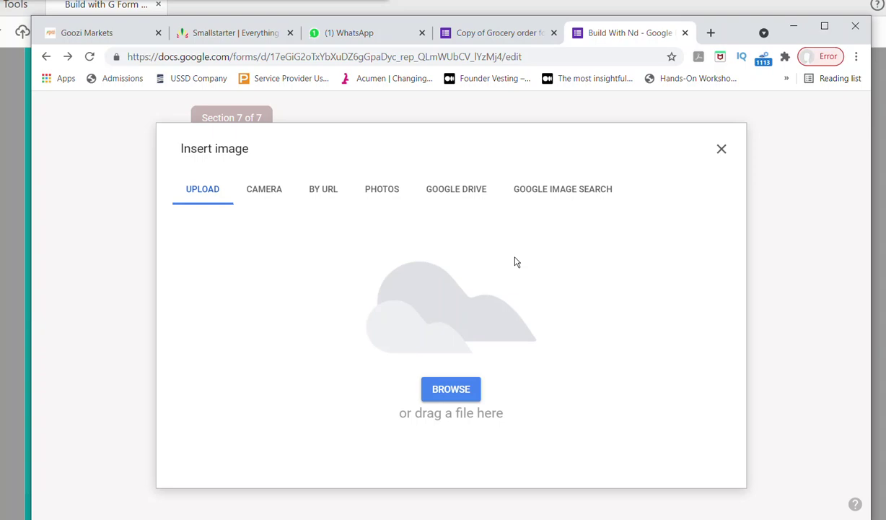
pyautogui.click(450, 390)
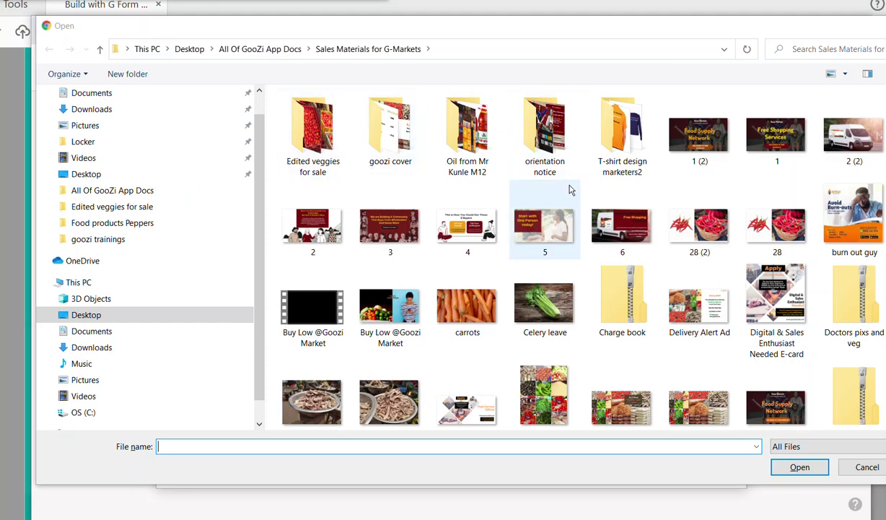
pyautogui.scroll(-6, 599, 180)
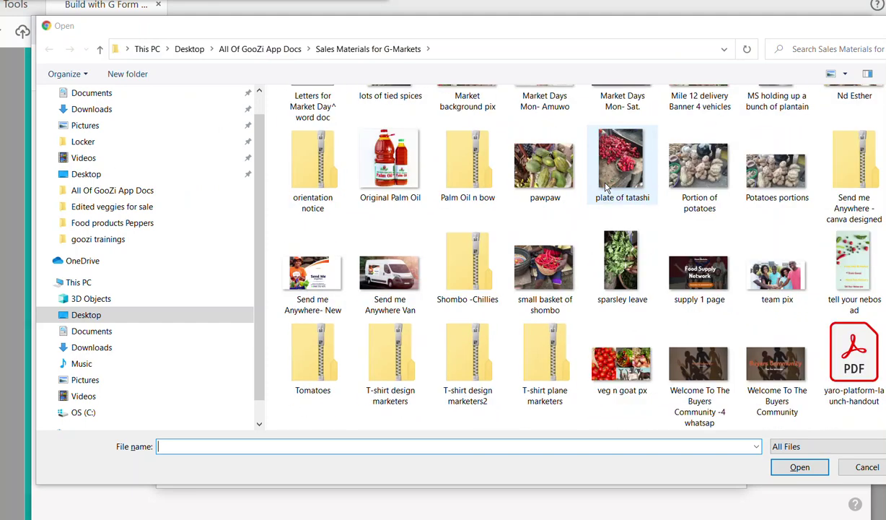
pyautogui.scroll(6, 606, 187)
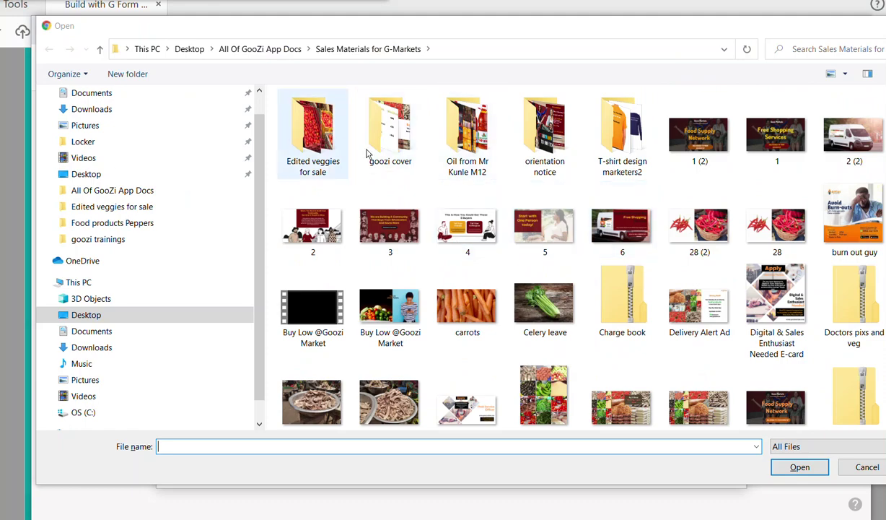
pyautogui.scroll(-6, 488, 173)
pyautogui.scroll(6, 489, 173)
pyautogui.click(332, 139)
pyautogui.doubleClick(332, 139)
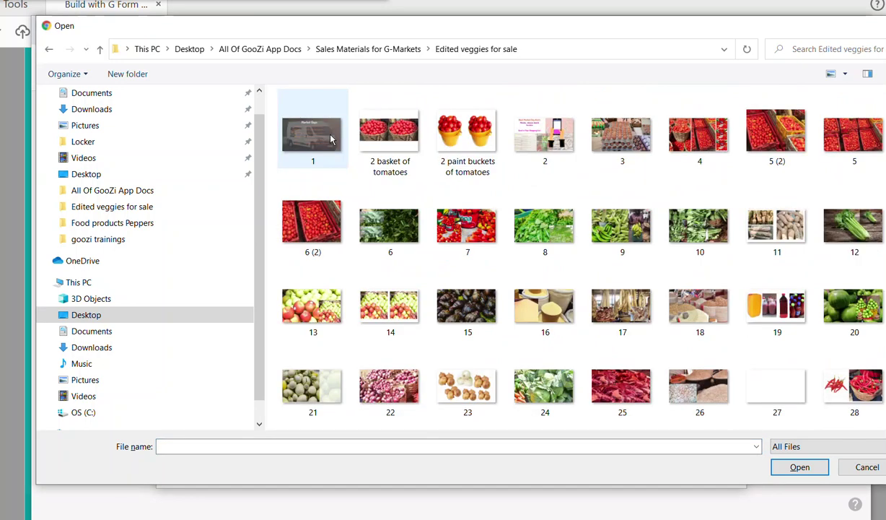
pyautogui.click(315, 316)
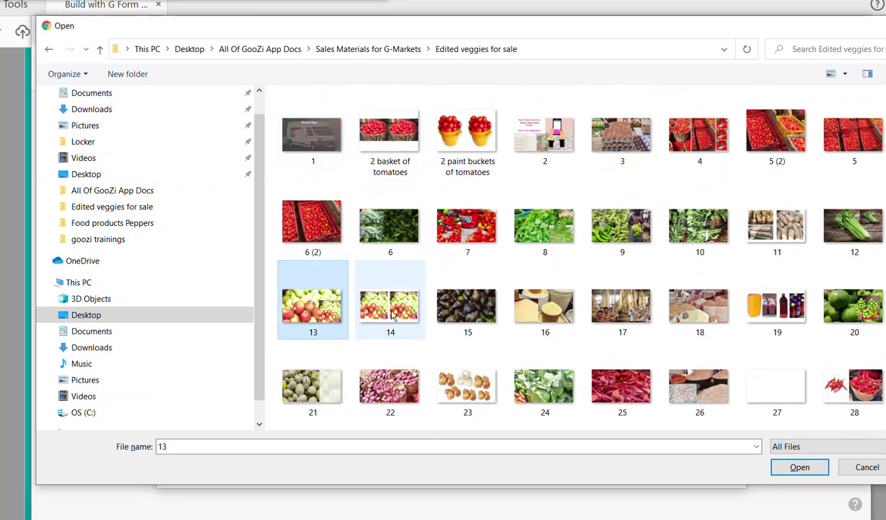
pyautogui.click(794, 465)
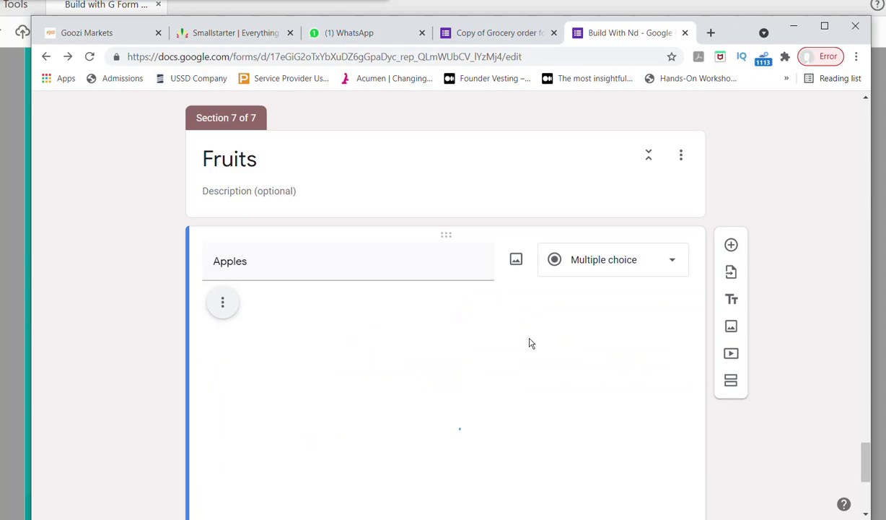
# Step: Add a new blank section 8 after the Fruits section
pyautogui.scroll(-2, 530, 340)
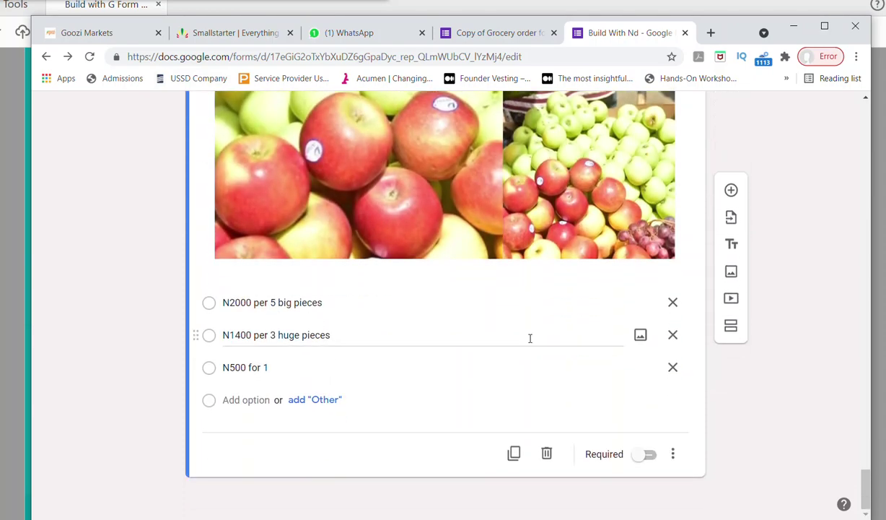
pyautogui.scroll(10, 526, 207)
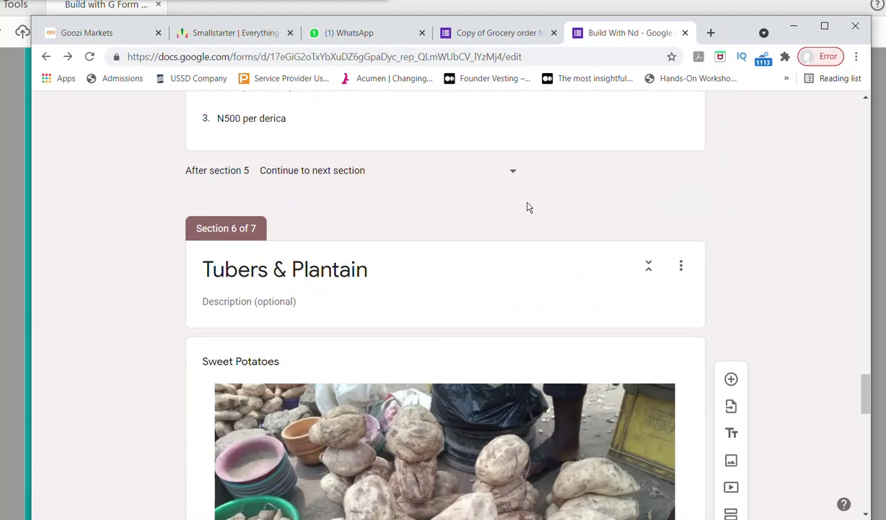
pyautogui.scroll(10, 527, 208)
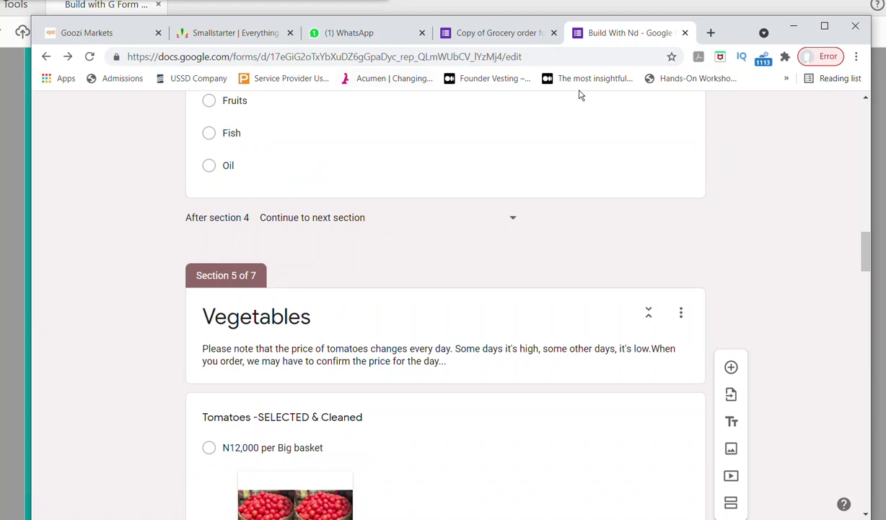
pyautogui.scroll(-15, 471, 217)
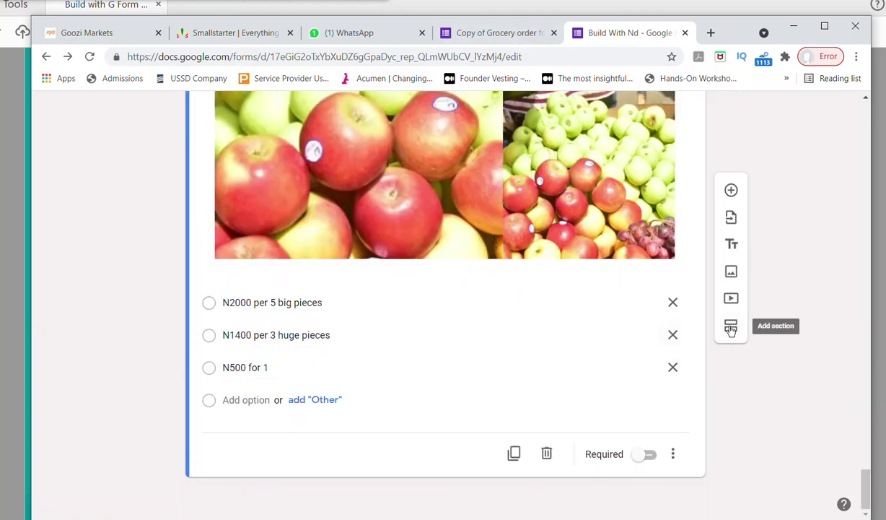
pyautogui.click(731, 329)
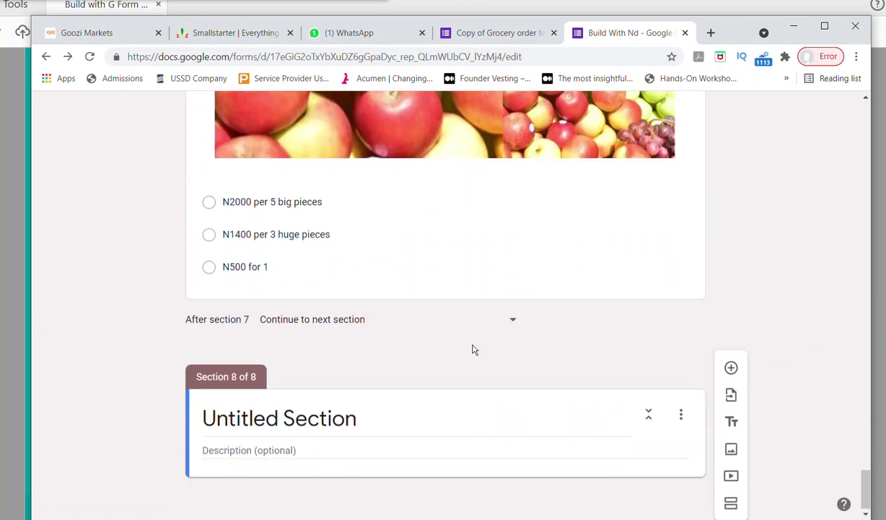
# Step: Select the Apples question, now showing its loaded photo, for editing
pyautogui.scroll(5, 433, 347)
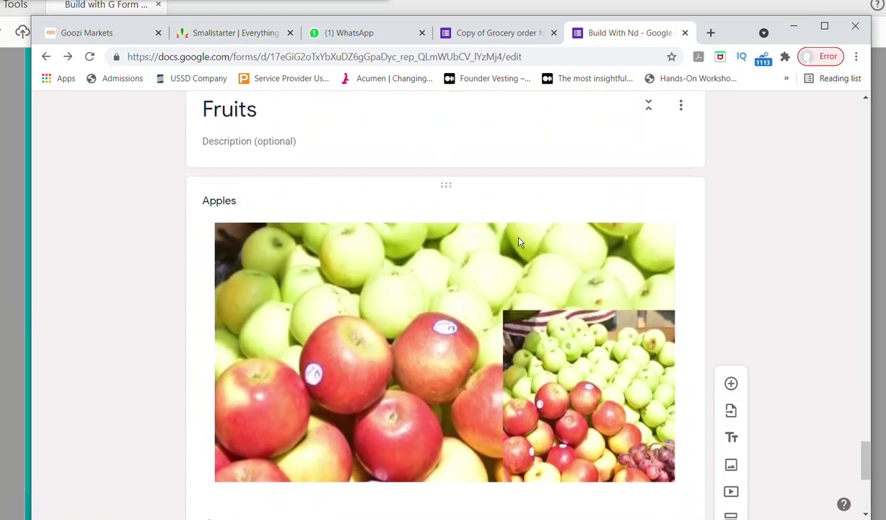
pyautogui.click(486, 217)
pyautogui.scroll(-4, 480, 310)
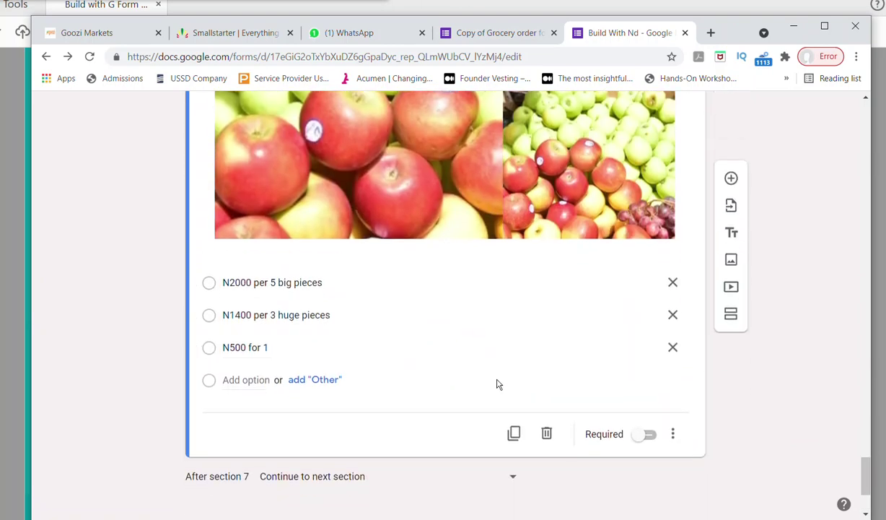
# Step: Duplicate the Apples question and retitle the copy 'Fish', keeping its photo and prices
pyautogui.click(514, 433)
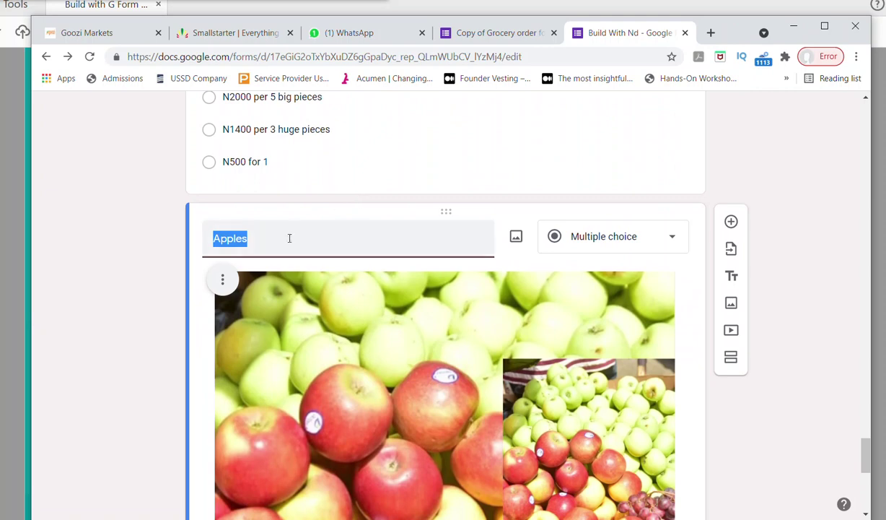
pyautogui.scroll(-1, 278, 278)
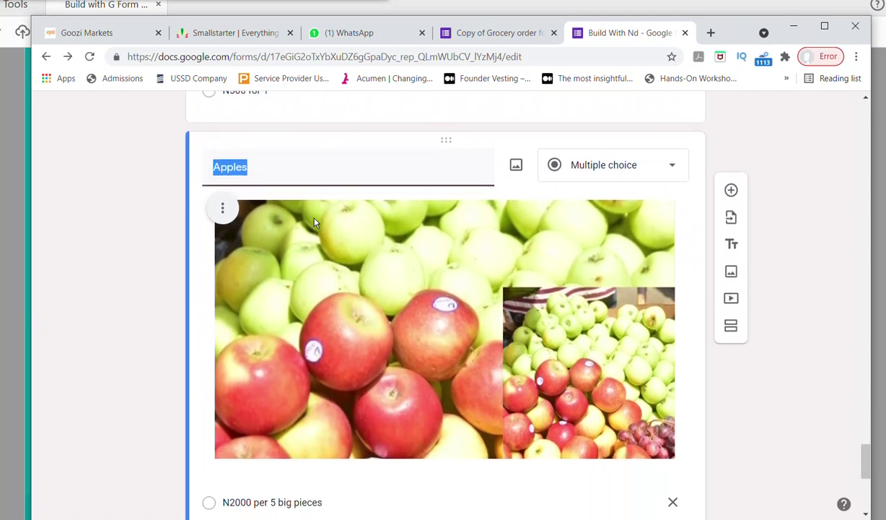
pyautogui.write('Fish')
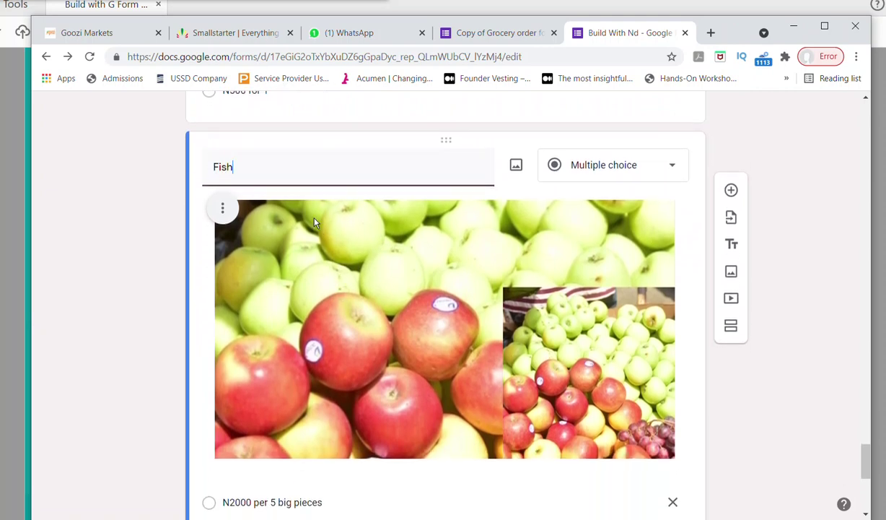
pyautogui.scroll(-5, 314, 222)
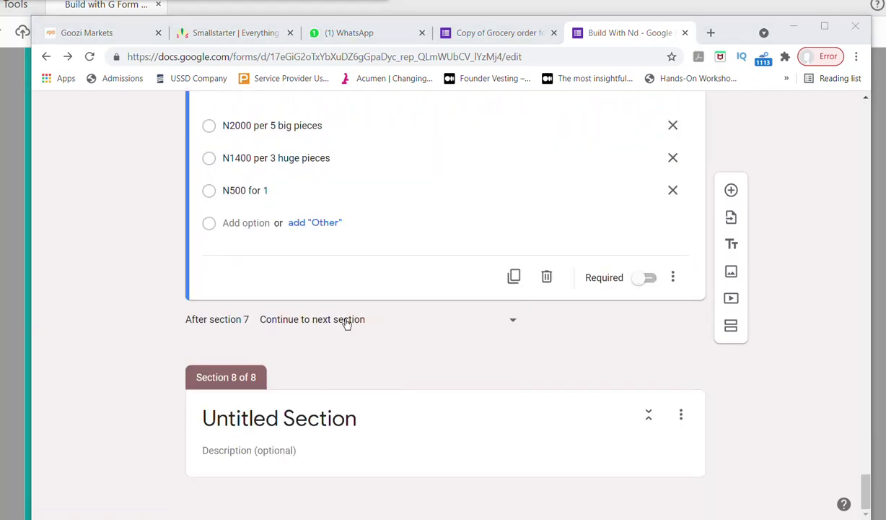
pyautogui.scroll(2, 347, 271)
pyautogui.hotkey('ctrl', 'shift', 'd')
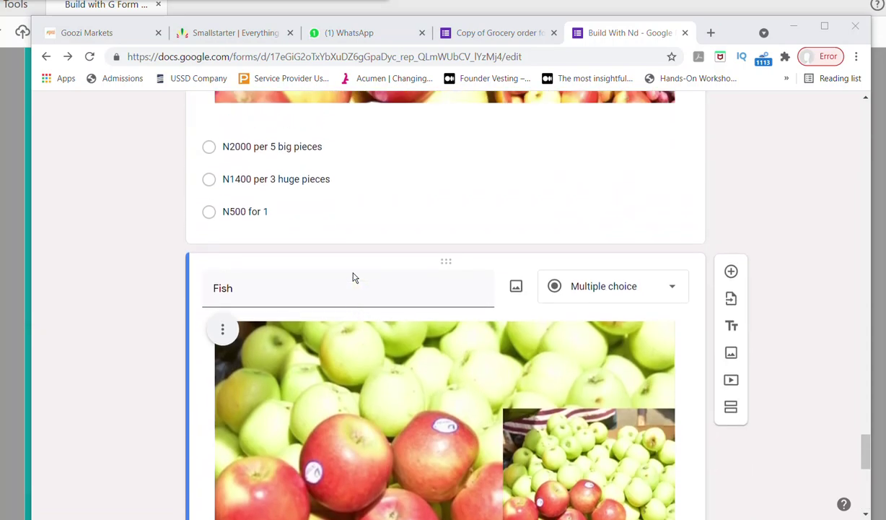
pyautogui.scroll(10, 353, 278)
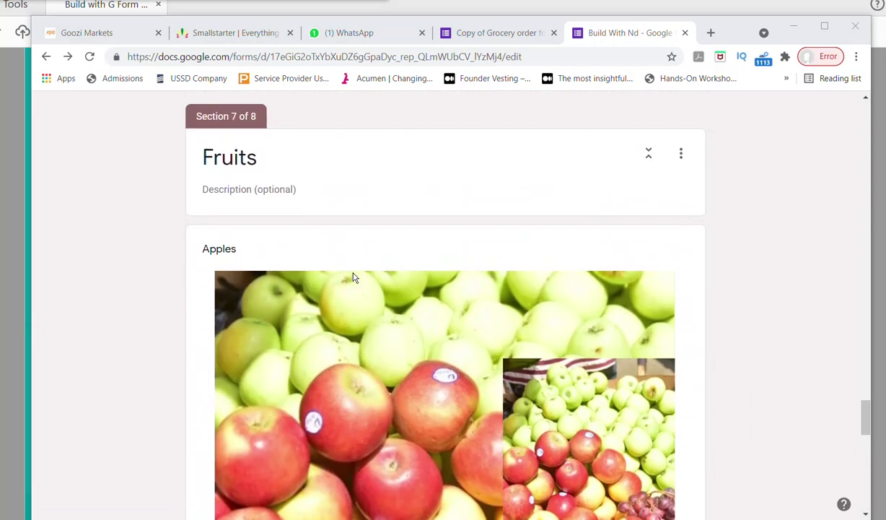
pyautogui.scroll(-3, 353, 278)
pyautogui.scroll(1, 353, 278)
pyautogui.scroll(-1, 354, 278)
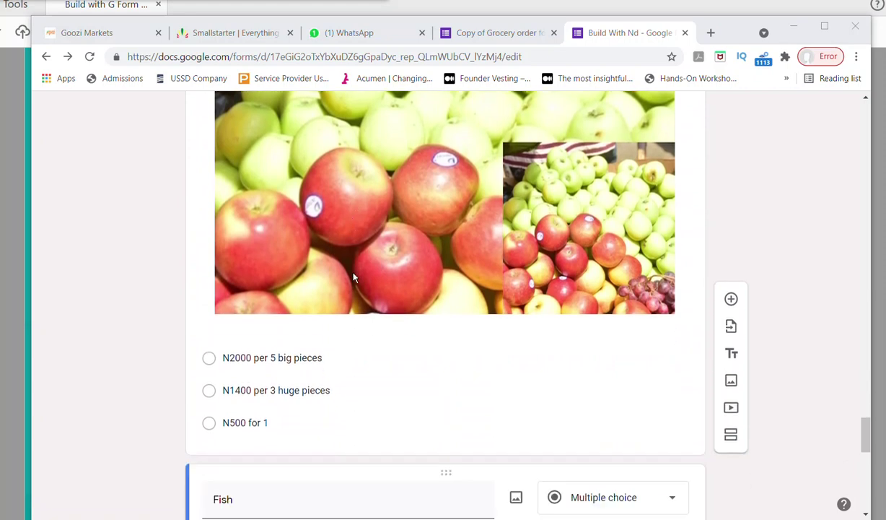
pyautogui.scroll(-3, 354, 278)
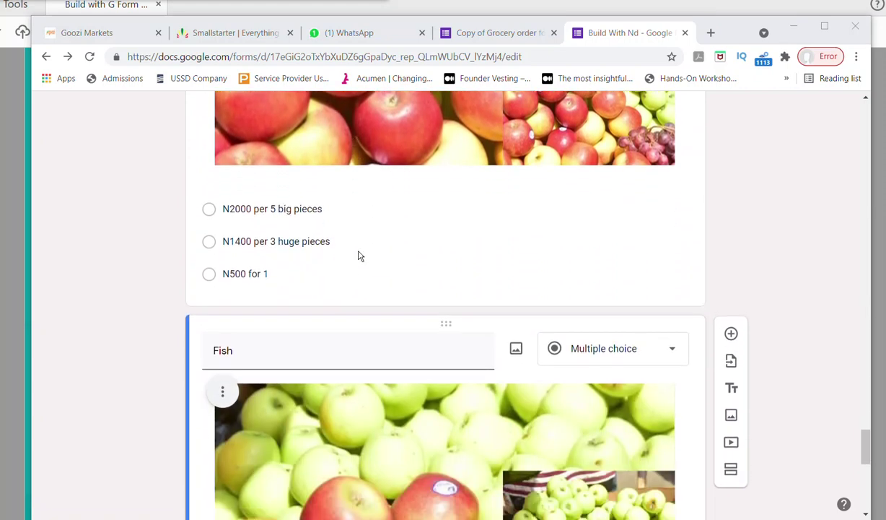
pyautogui.scroll(-1, 358, 254)
pyautogui.scroll(-1, 370, 243)
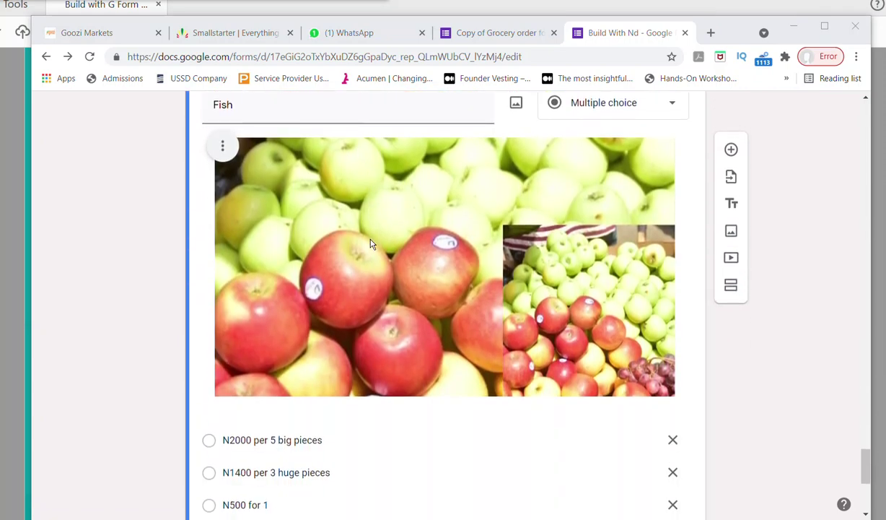
# Step: Swap the Fish question's apple photo for image 17, a market photo from Edited veggies for sale
pyautogui.click(498, 276)
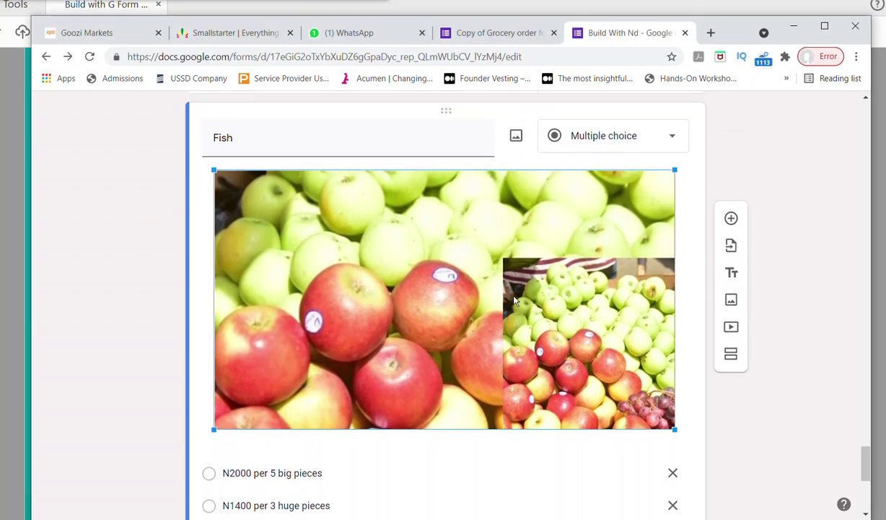
pyautogui.scroll(1, 502, 293)
pyautogui.click(197, 189)
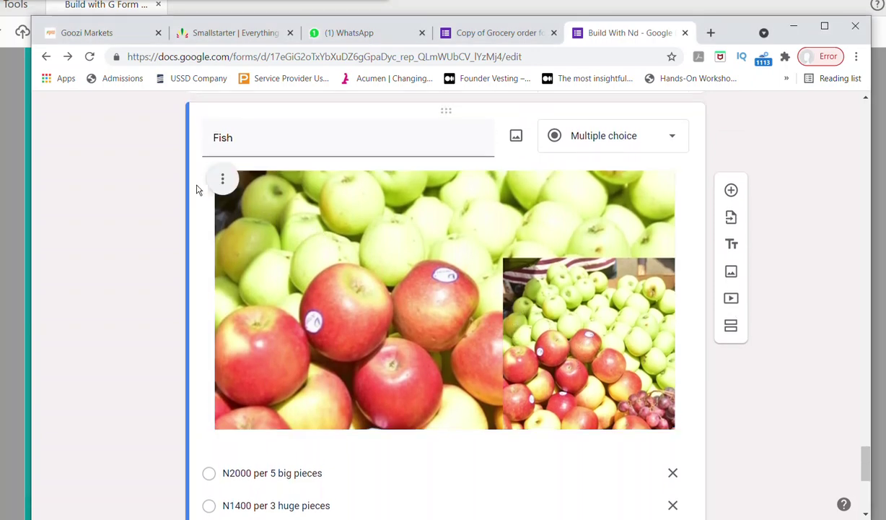
pyautogui.click(223, 177)
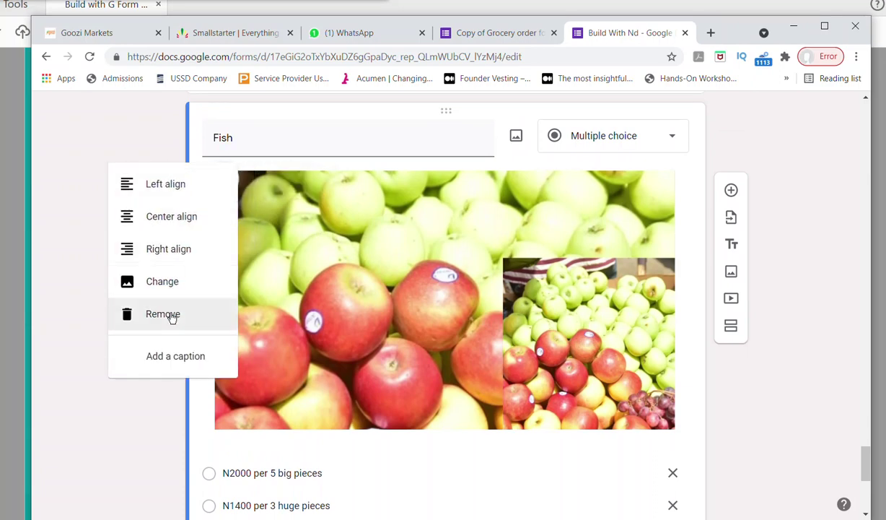
pyautogui.click(177, 288)
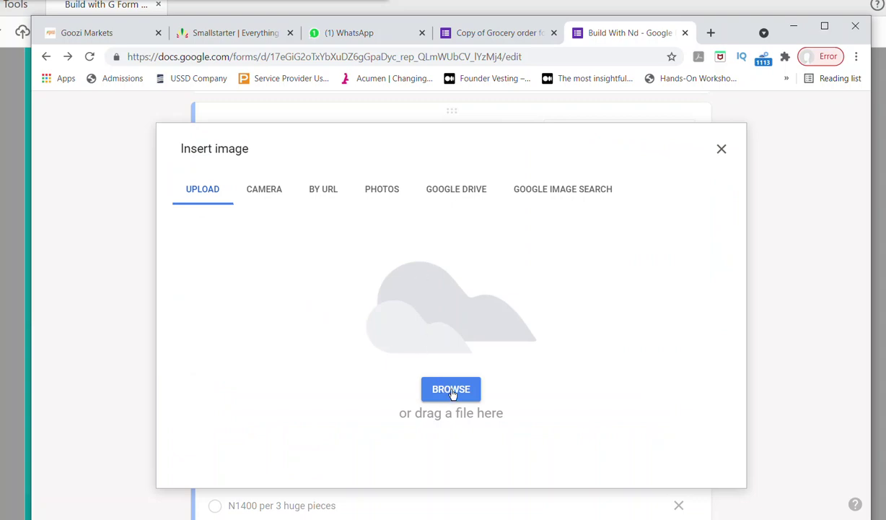
pyautogui.click(452, 392)
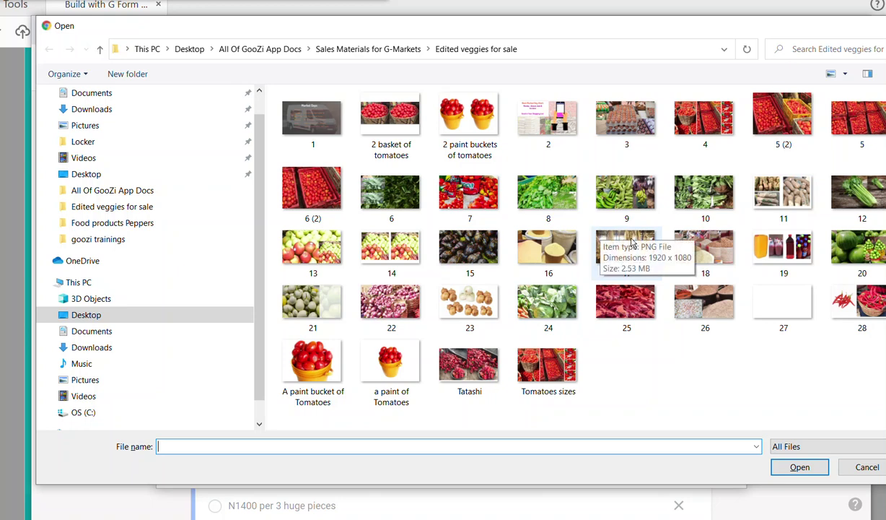
pyautogui.click(621, 238)
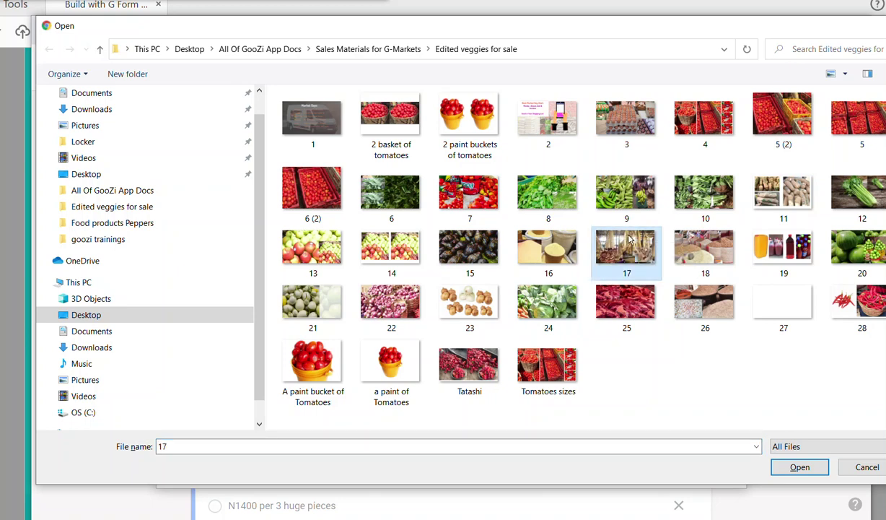
pyautogui.click(801, 469)
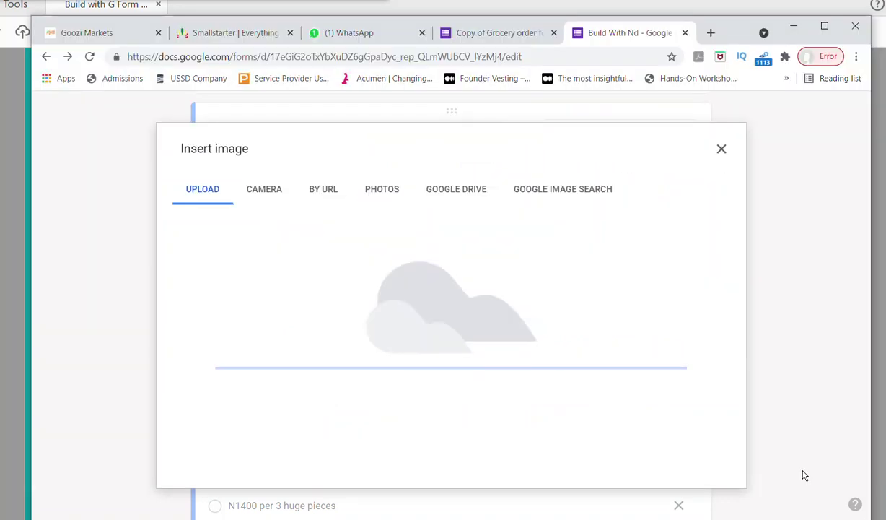
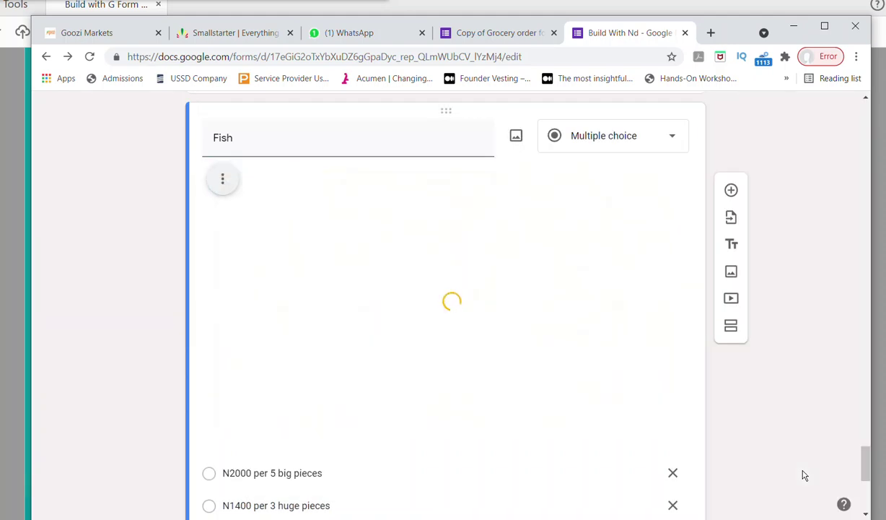
# Step: Retitle the question Stock fish and change the first option to N2000 per Big long body
pyautogui.doubleClick(217, 140)
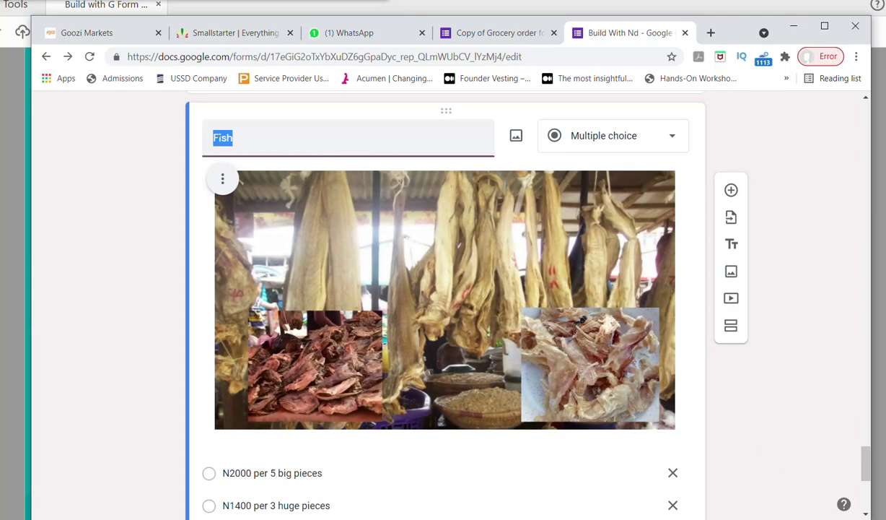
pyautogui.write('Stock f')
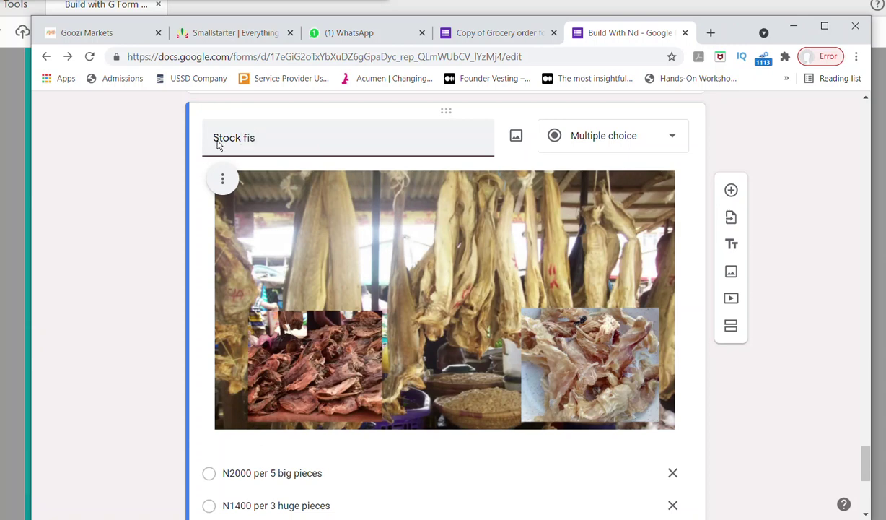
pyautogui.scroll(-3, 219, 151)
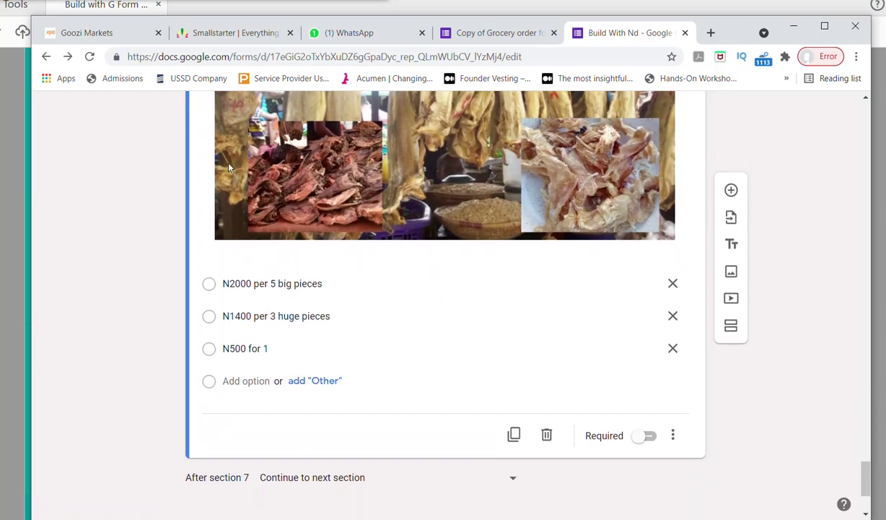
pyautogui.click(274, 283)
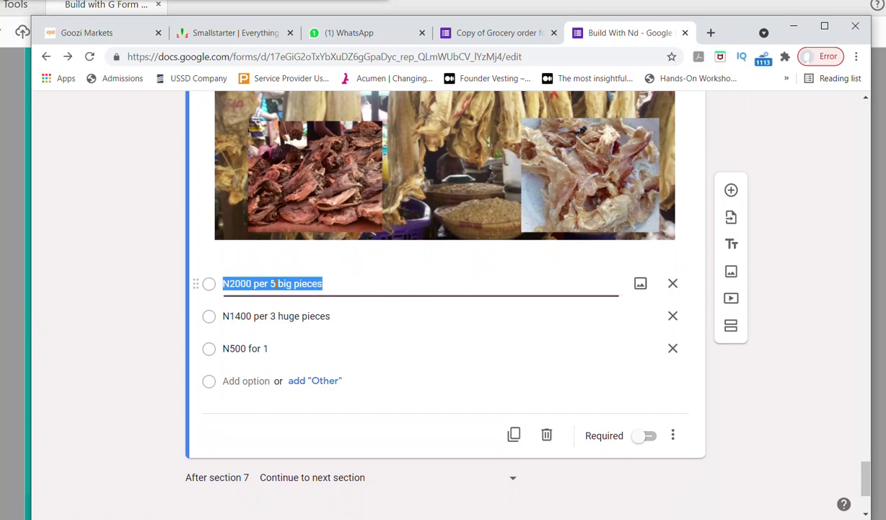
pyautogui.click(273, 283)
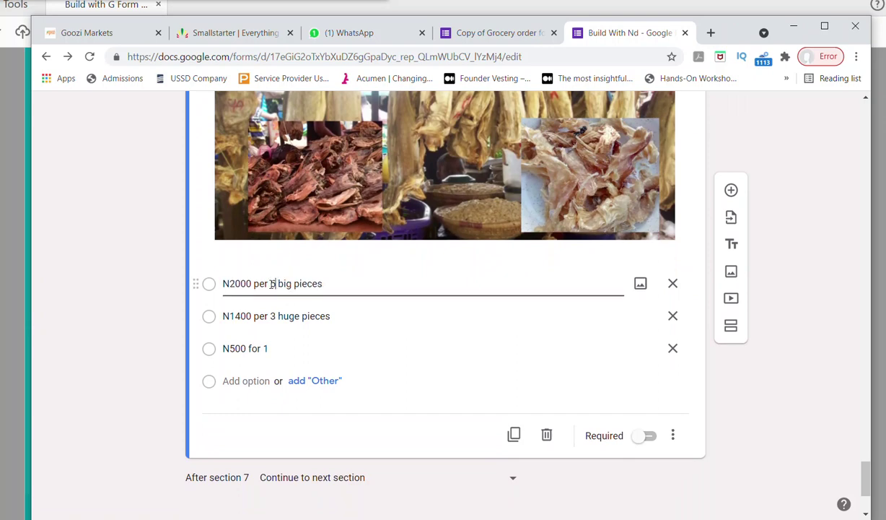
pyautogui.moveTo(270, 284); pyautogui.dragTo(333, 287)
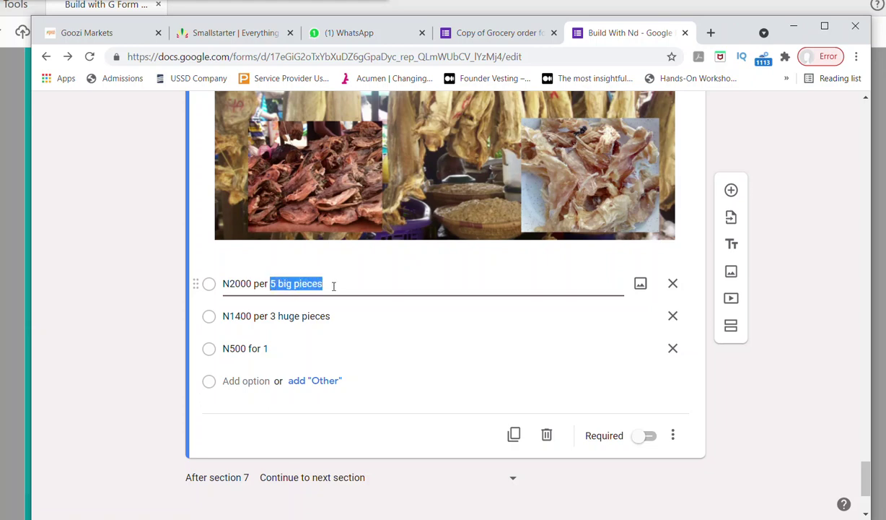
pyautogui.write('B')
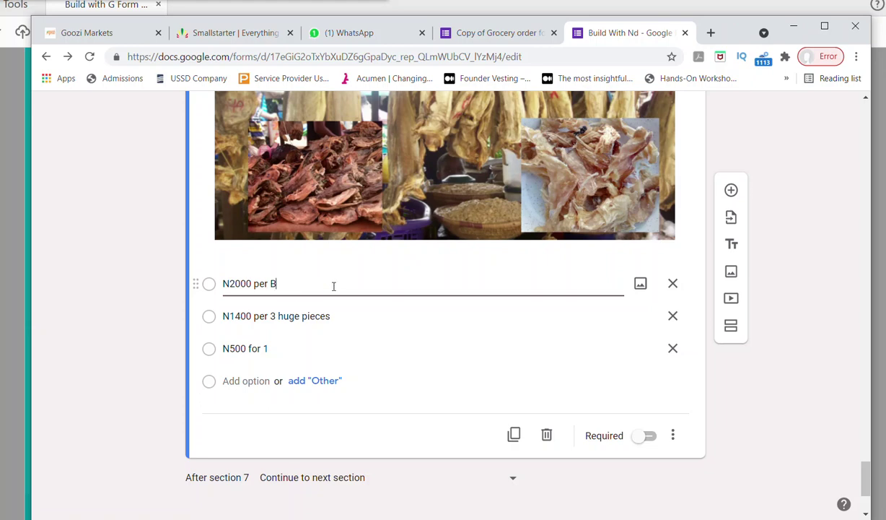
pyautogui.write('long body')
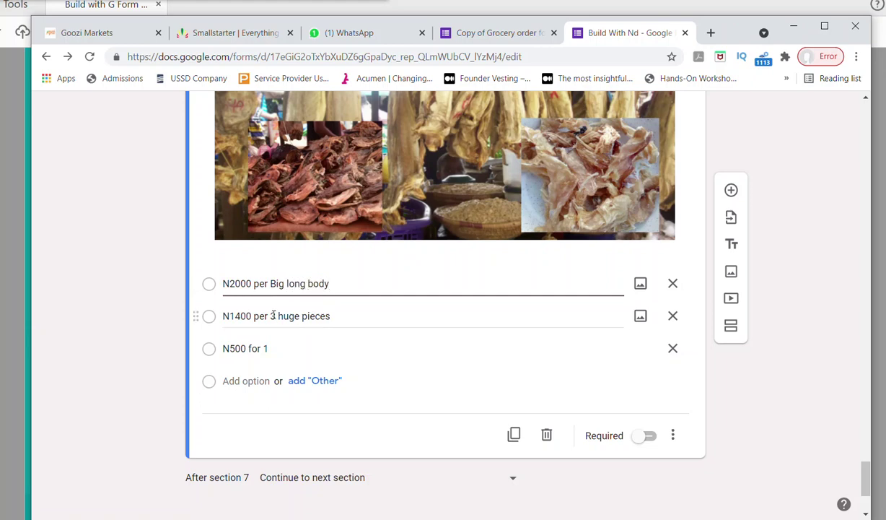
# Step: Change the second option to N1400 per Big Head
pyautogui.click(273, 316)
pyautogui.click(278, 316)
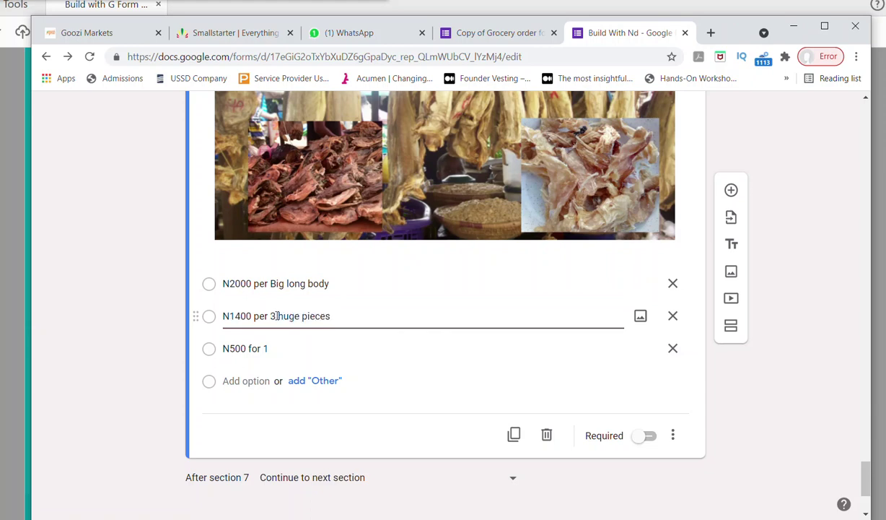
pyautogui.moveTo(269, 315); pyautogui.dragTo(421, 321)
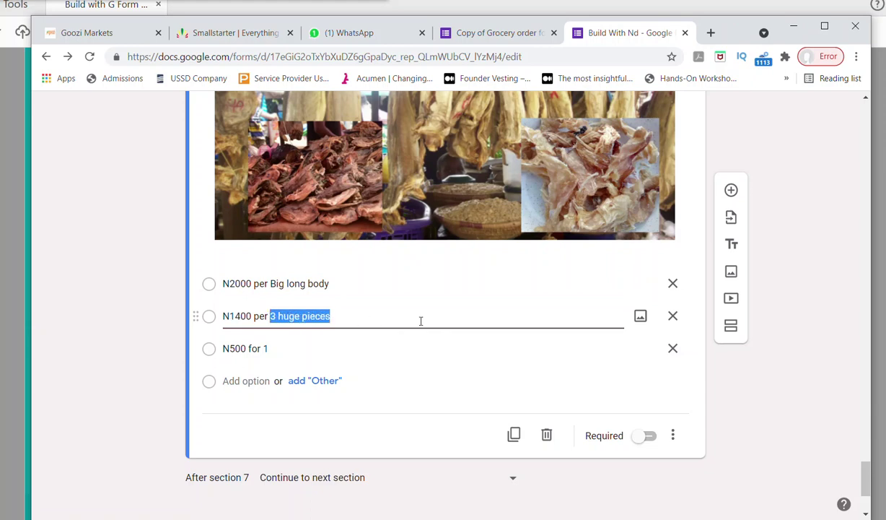
pyautogui.write('Big Head')
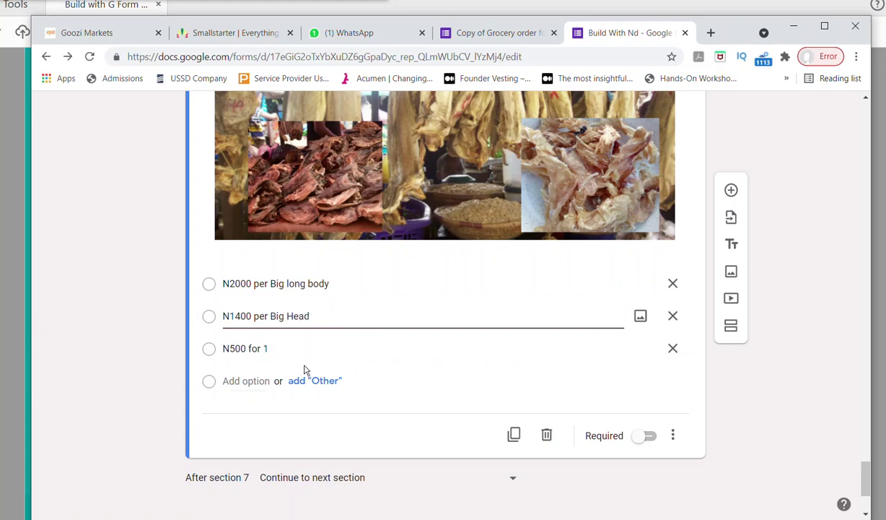
# Step: Change the third option to N500 per small fragments, correcting the misspelling
pyautogui.tripleClick(276, 347)
pyautogui.click(277, 347)
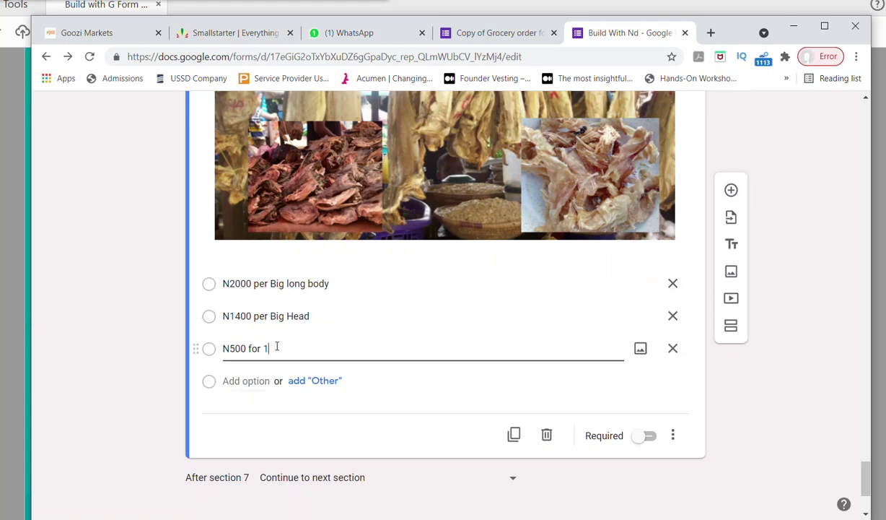
pyautogui.press('BackSpace')
pyautogui.press('BackSpace')
pyautogui.press('BackSpace')
pyautogui.write('per small fragmants')
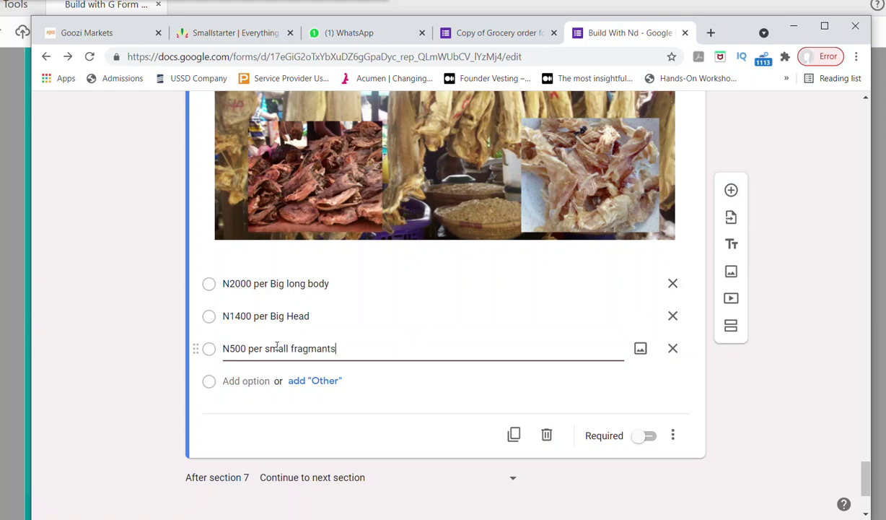
pyautogui.press('Left')
pyautogui.press('Left')
pyautogui.press('BackSpace')
pyautogui.write('e')
pyautogui.scroll(-1, 351, 348)
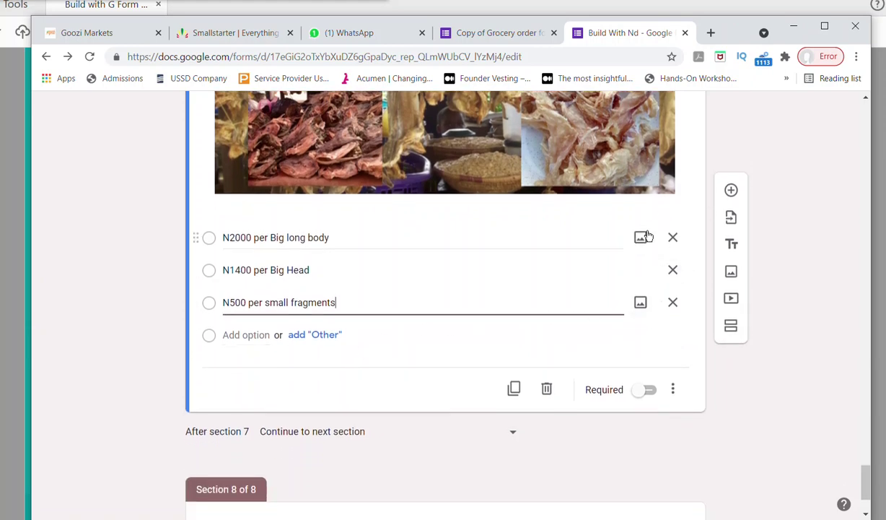
# Step: Start uploading an image for the third option and browse to Sales Materials for G-Markets
pyautogui.click(637, 304)
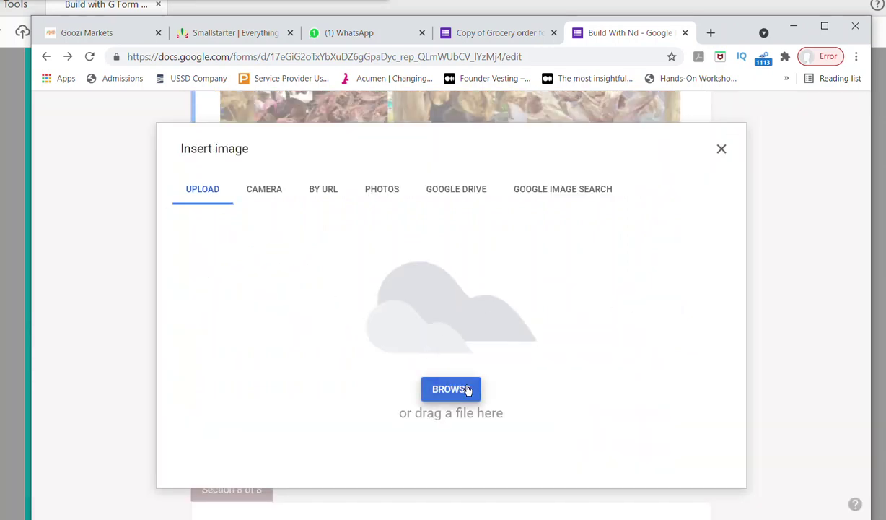
pyautogui.click(465, 389)
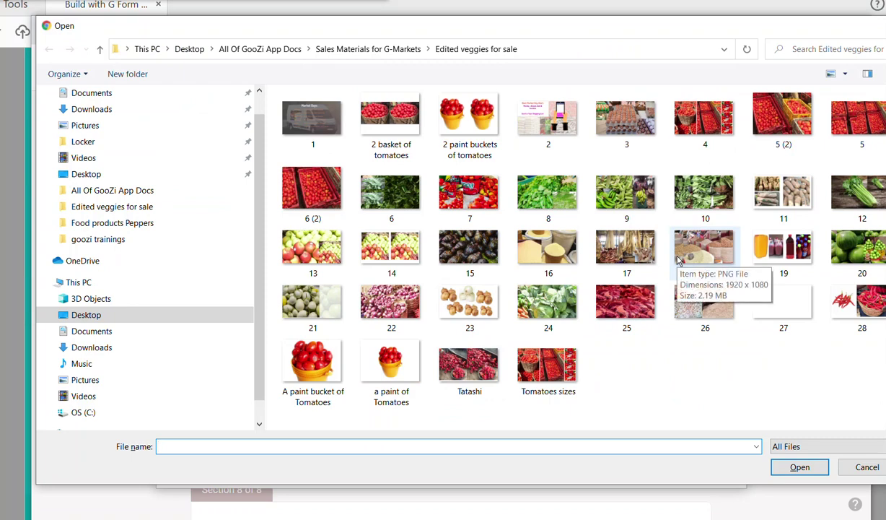
pyautogui.click(395, 49)
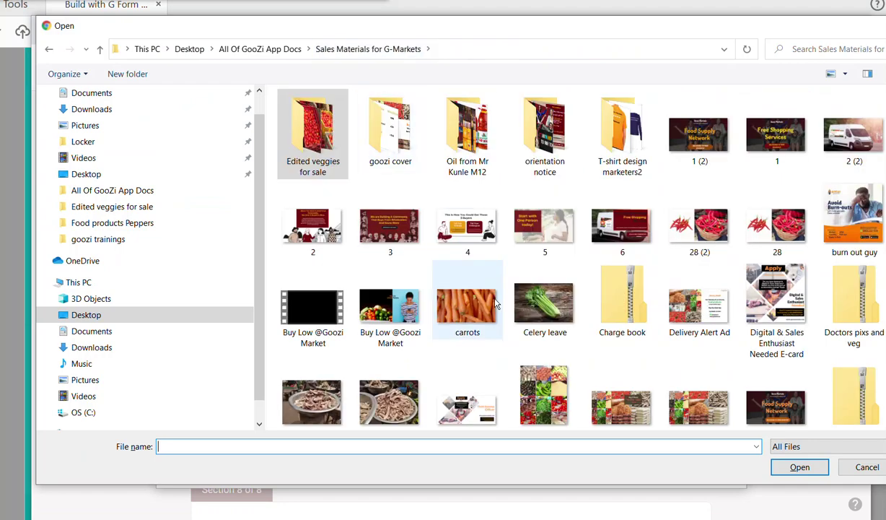
pyautogui.scroll(-2, 609, 340)
pyautogui.scroll(2, 608, 339)
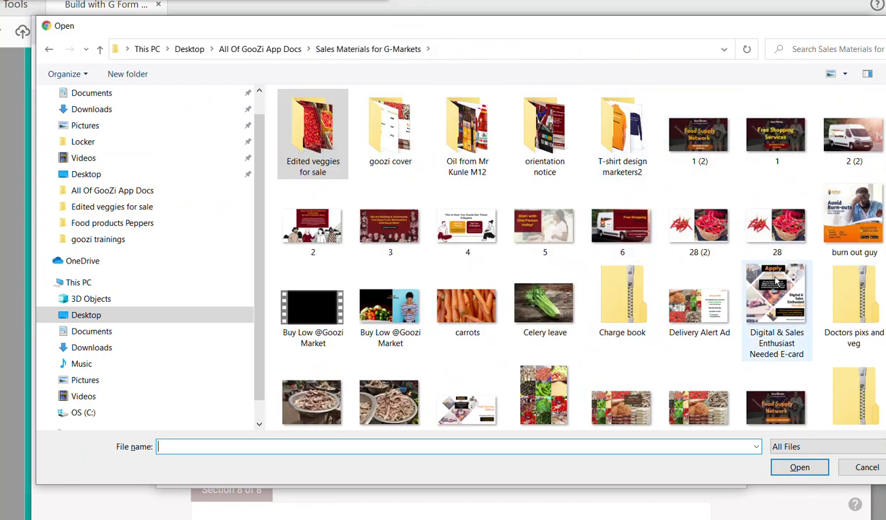
pyautogui.scroll(-7, 715, 345)
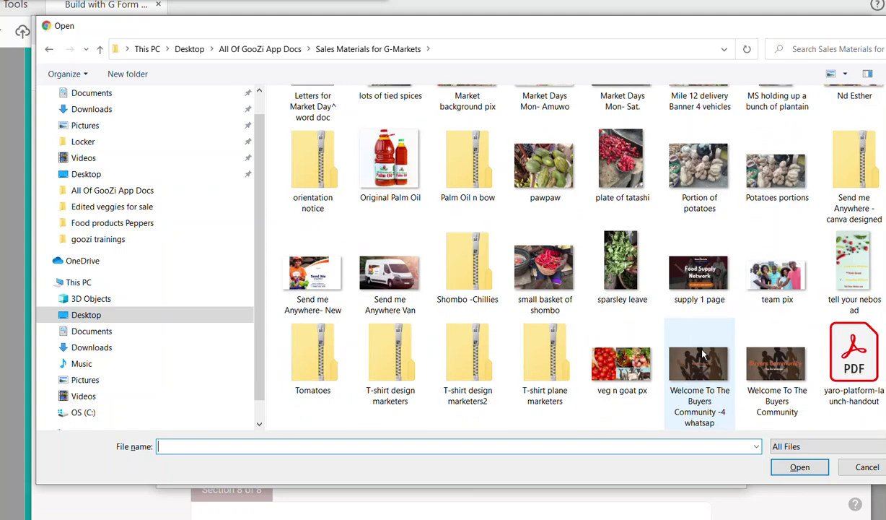
pyautogui.scroll(7, 704, 354)
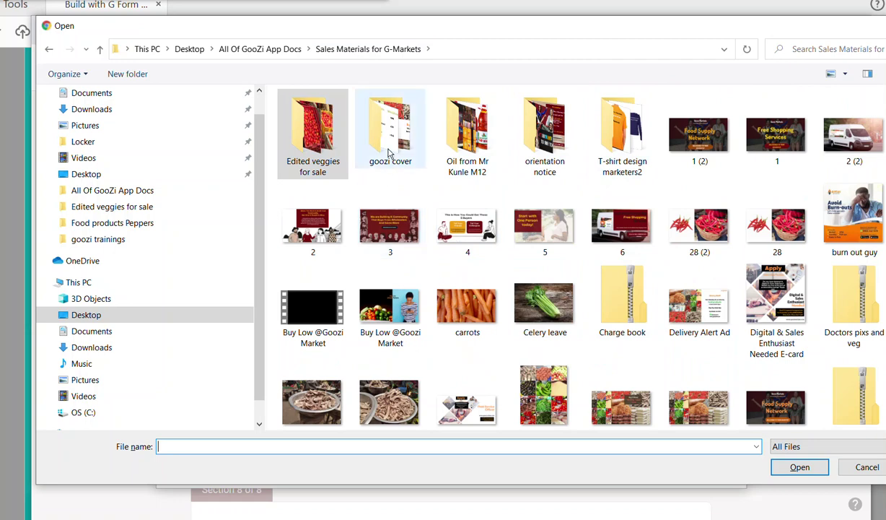
pyautogui.scroll(-5, 390, 329)
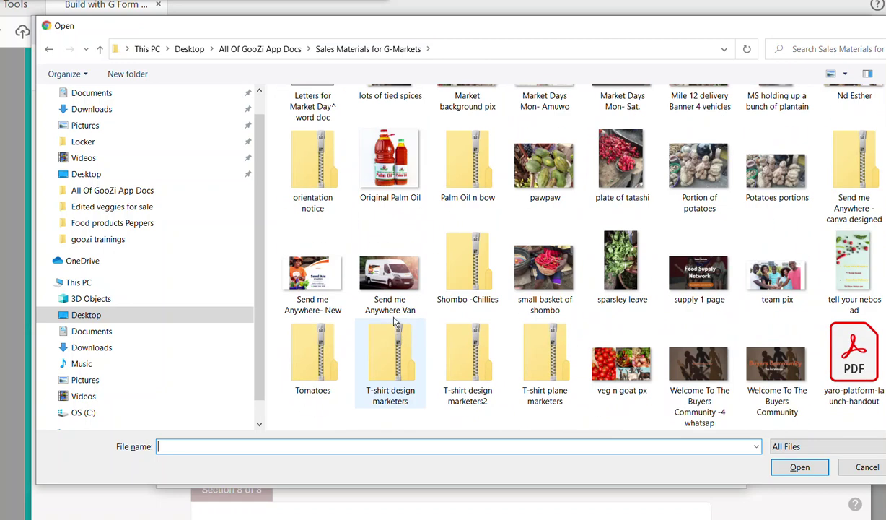
pyautogui.click(377, 53)
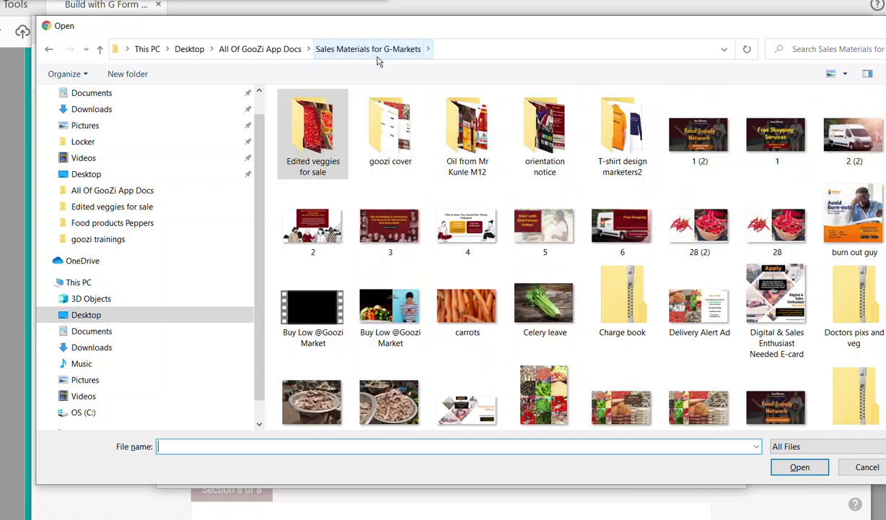
# Step: Upload image 17 of dried stock fish from the Edited veggies for sale folder
pyautogui.doubleClick(467, 145)
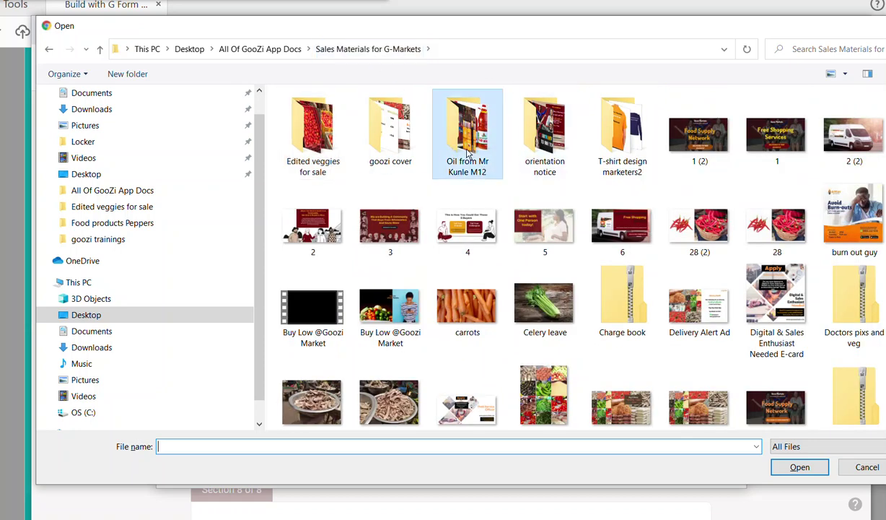
pyautogui.click(356, 52)
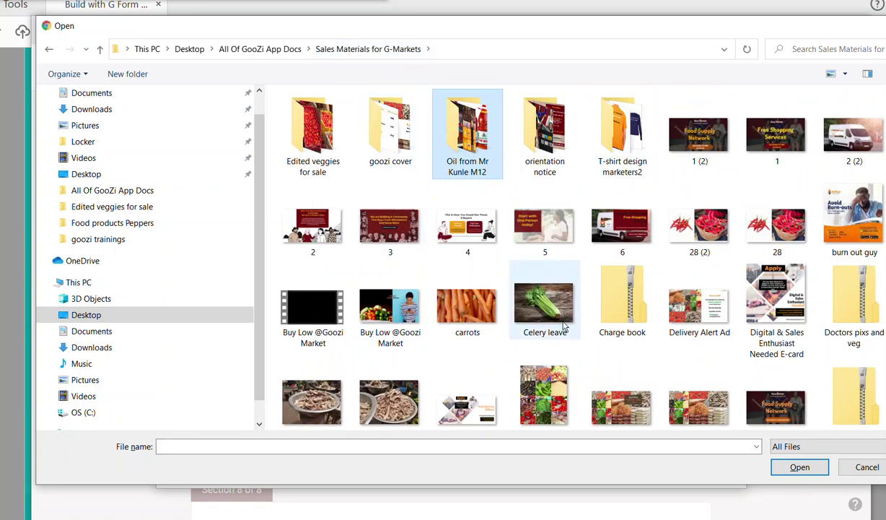
pyautogui.scroll(-5, 589, 329)
pyautogui.scroll(-3, 589, 329)
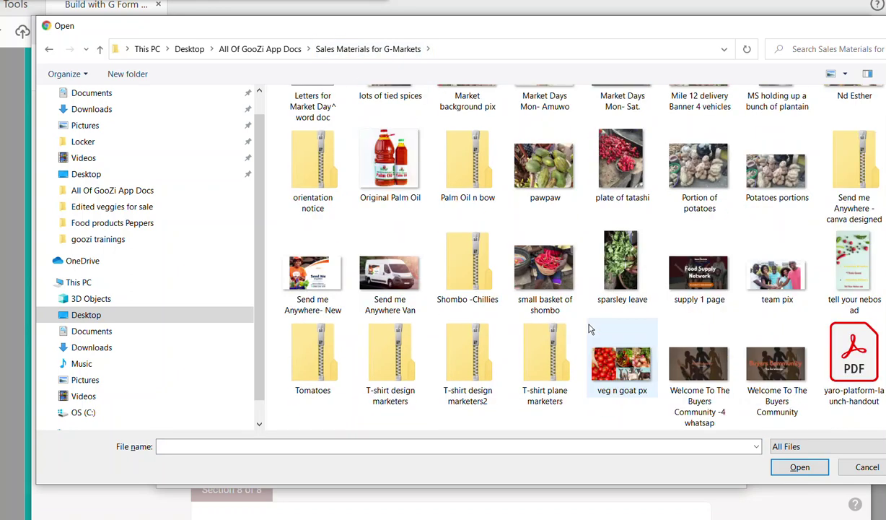
pyautogui.scroll(8, 589, 329)
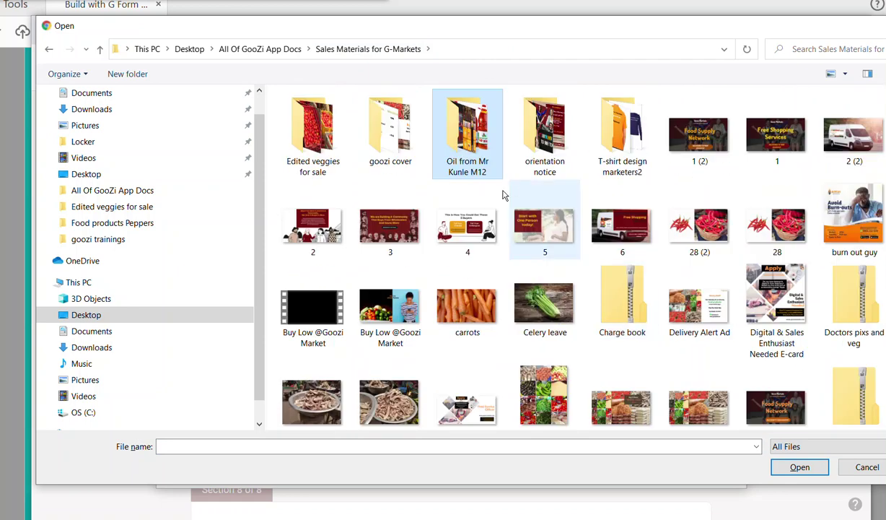
pyautogui.doubleClick(328, 158)
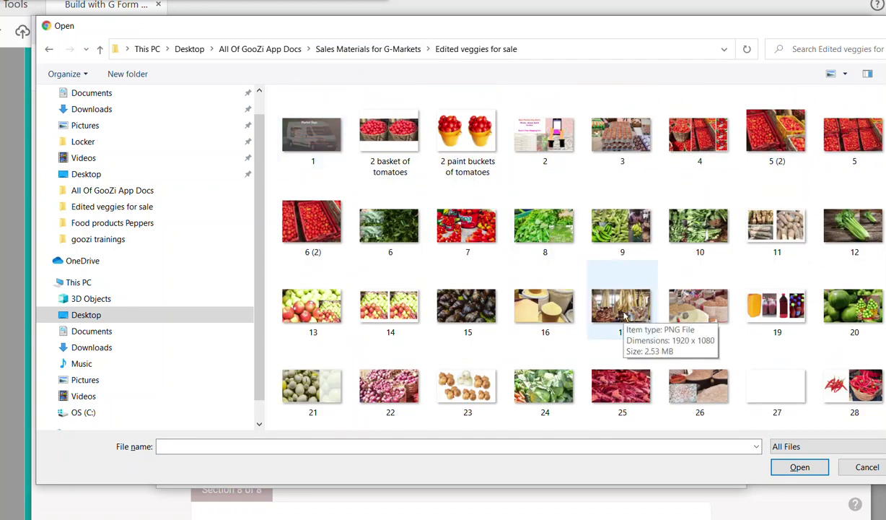
pyautogui.scroll(-1, 625, 315)
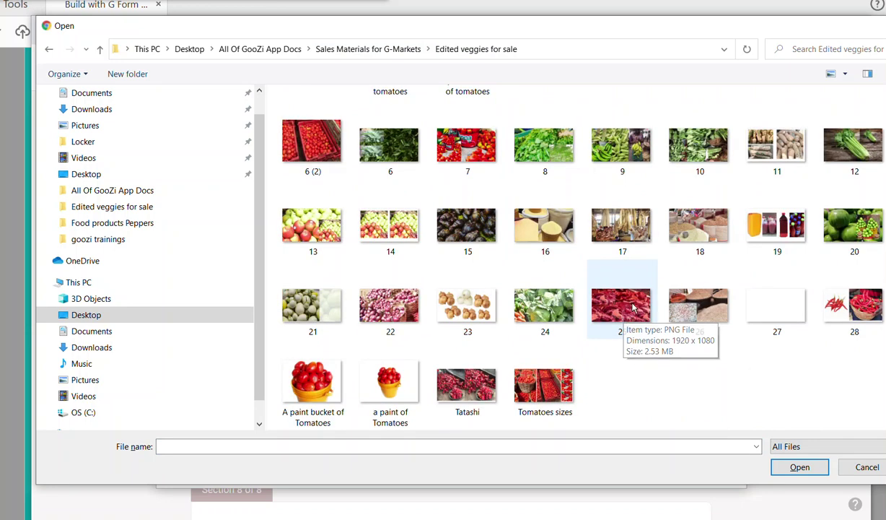
pyautogui.doubleClick(610, 220)
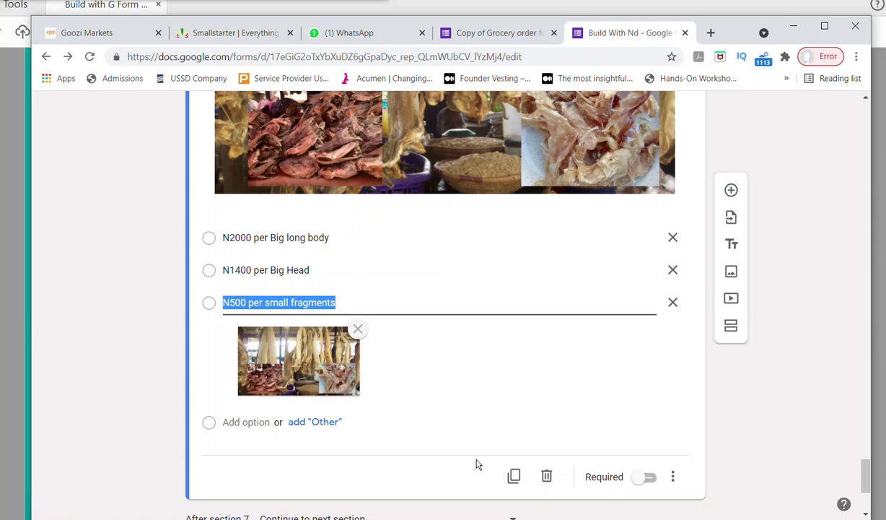
# Step: Scroll to the empty Section 8 below the Stock fish question
pyautogui.scroll(-3, 476, 464)
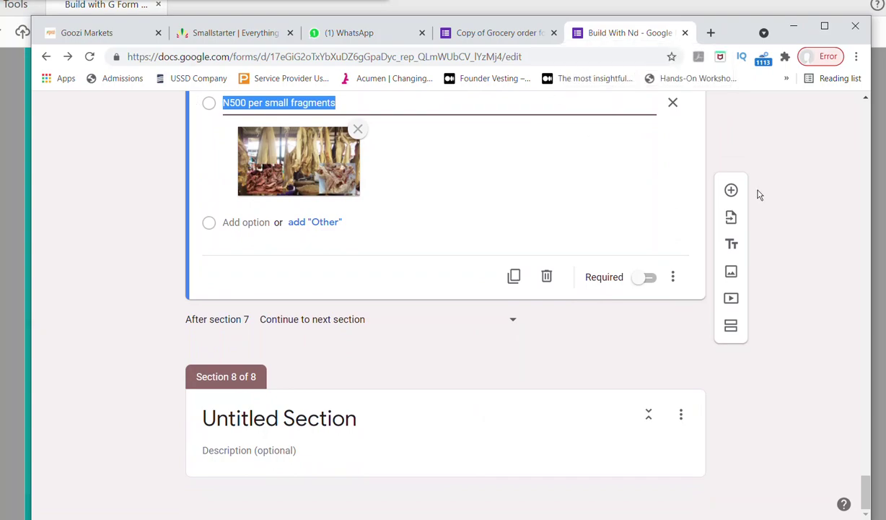
pyautogui.scroll(5, 750, 178)
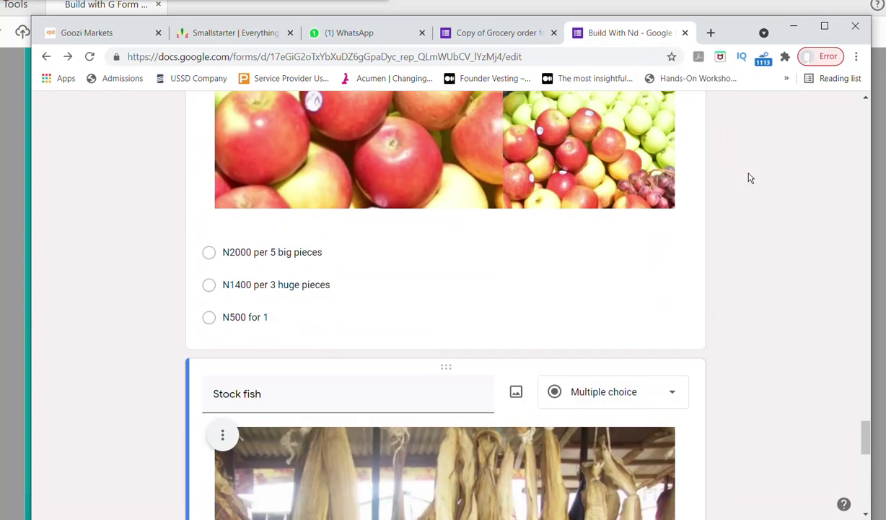
pyautogui.scroll(10, 750, 178)
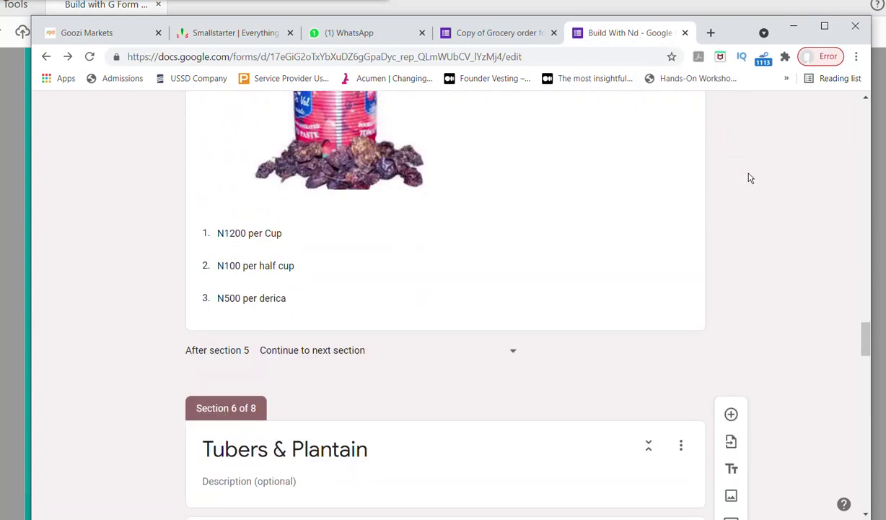
pyautogui.scroll(-15, 749, 179)
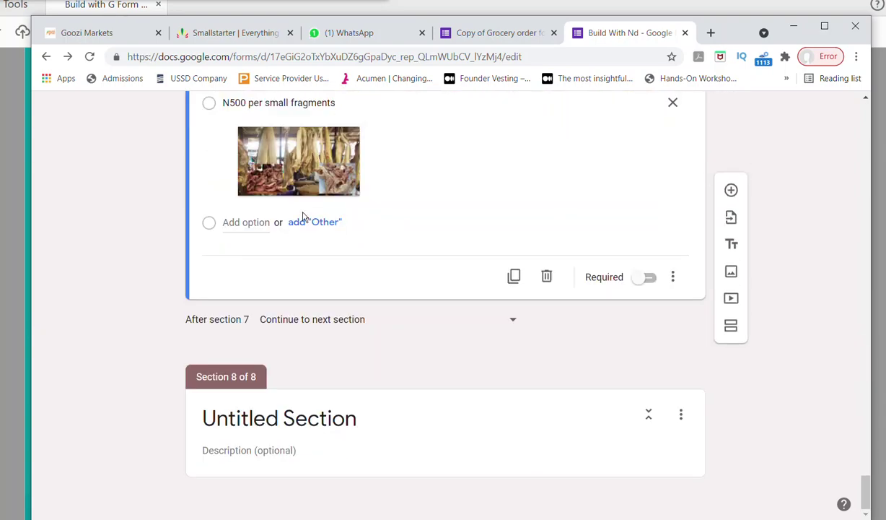
# Step: Title section 8 Oil with the description 'Fresh and organic, undiluted pal oil'
pyautogui.click(269, 420)
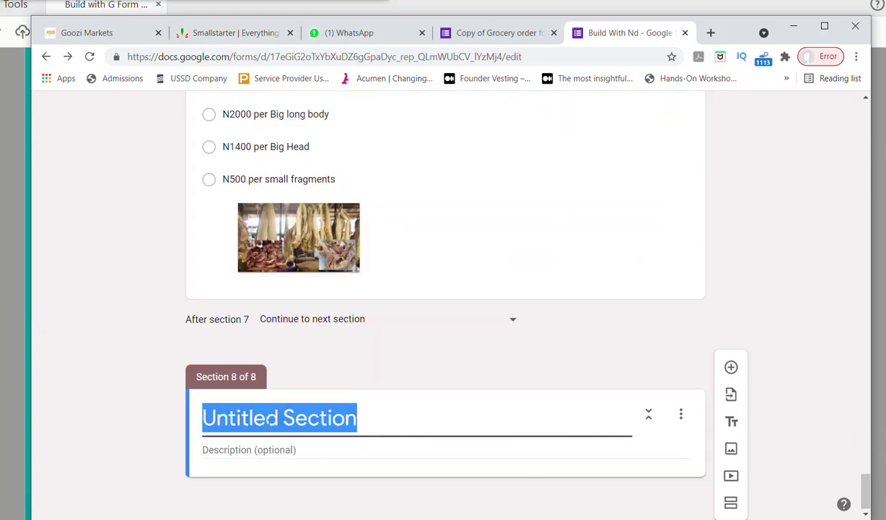
pyautogui.write('Oil')
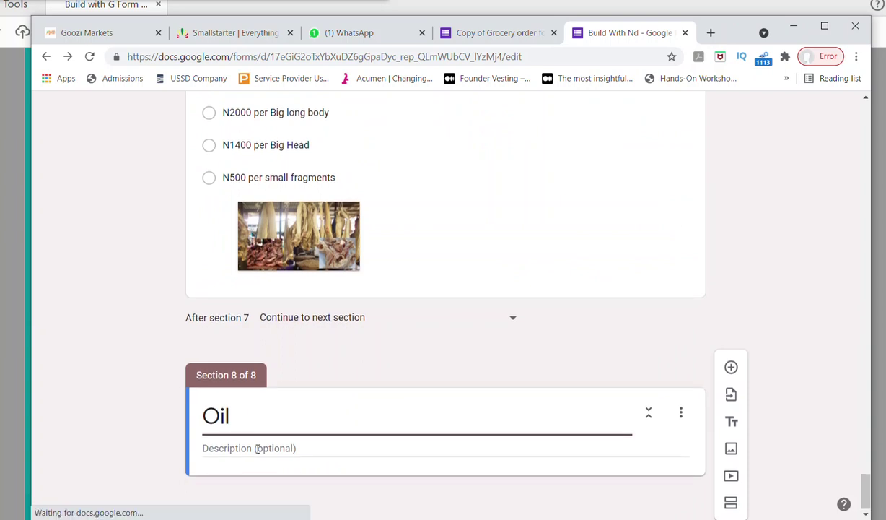
pyautogui.click(243, 448)
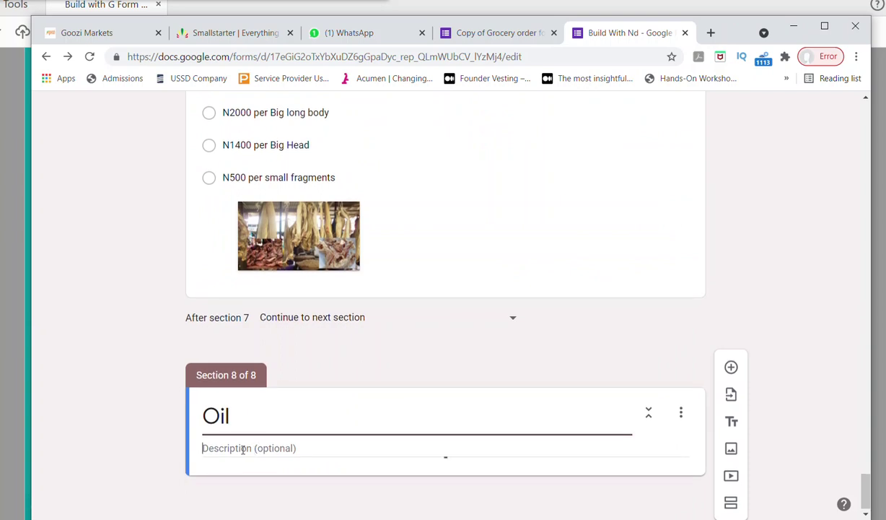
pyautogui.write('P')
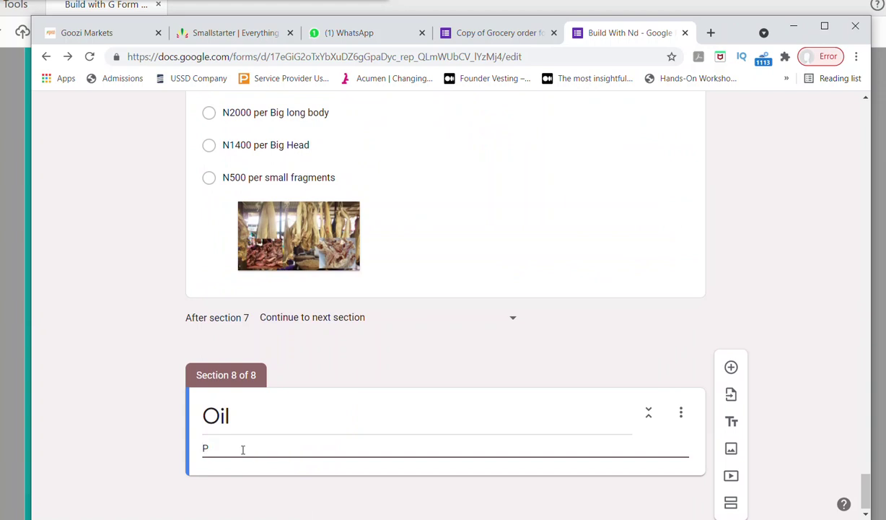
pyautogui.press('BackSpace')
pyautogui.press('BackSpace')
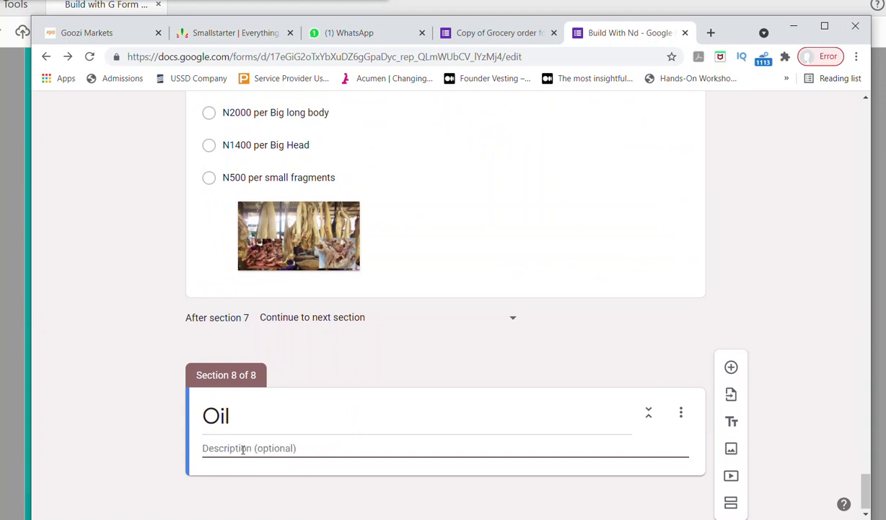
pyautogui.write('Fresh')
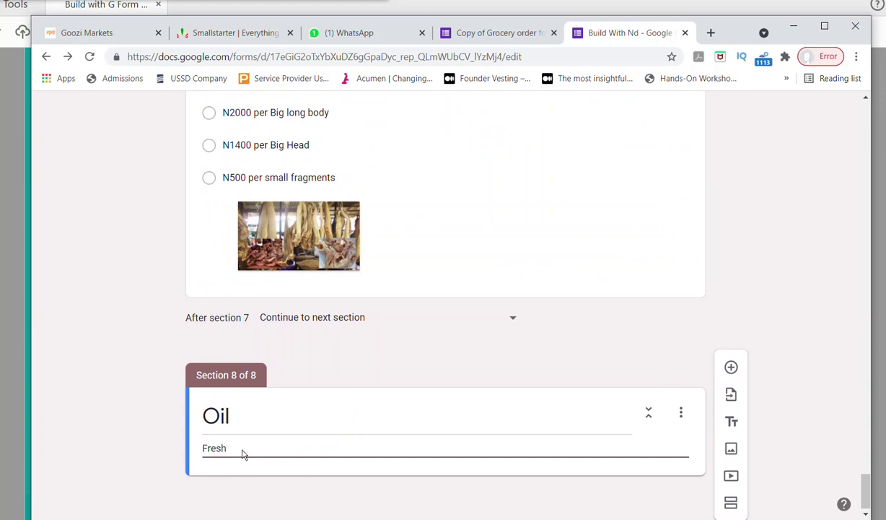
pyautogui.write(' and organic ')
pyautogui.write(' undiluted ')
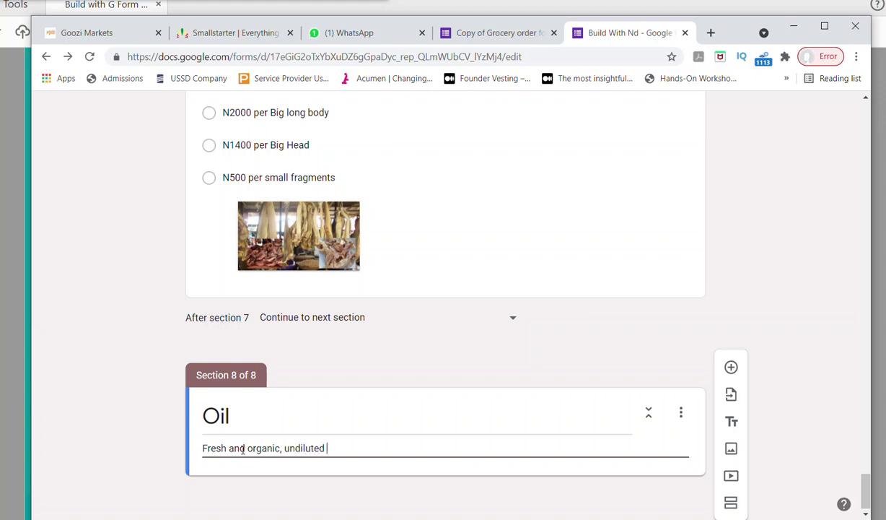
pyautogui.write('pal oil from')
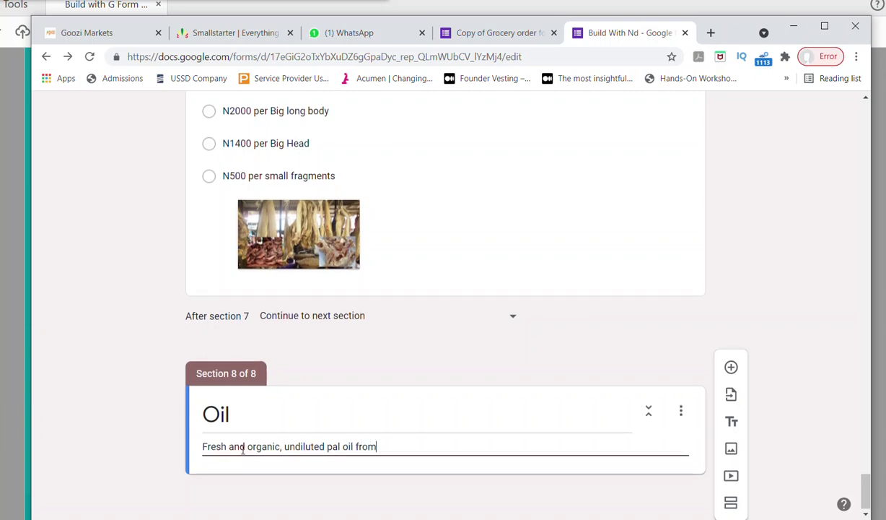
pyautogui.write(' Niger')
pyautogui.press('BackSpace')
pyautogui.press('BackSpace')
pyautogui.press('BackSpace')
pyautogui.press('BackSpace')
pyautogui.press('BackSpace')
pyautogui.press('BackSpace')
pyautogui.press('BackSpace')
pyautogui.press('BackSpace')
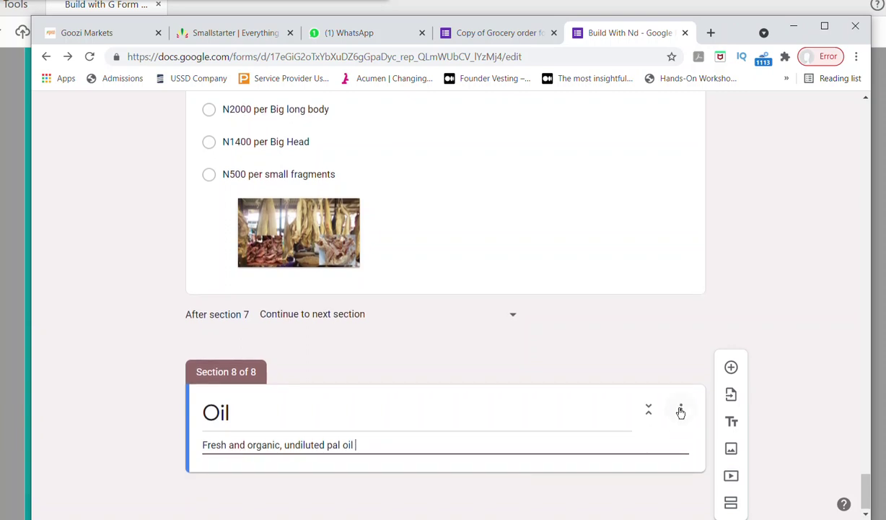
# Step: Add a multiple-choice question under Oil with first option N2000 per 4Litre keg
pyautogui.click(731, 368)
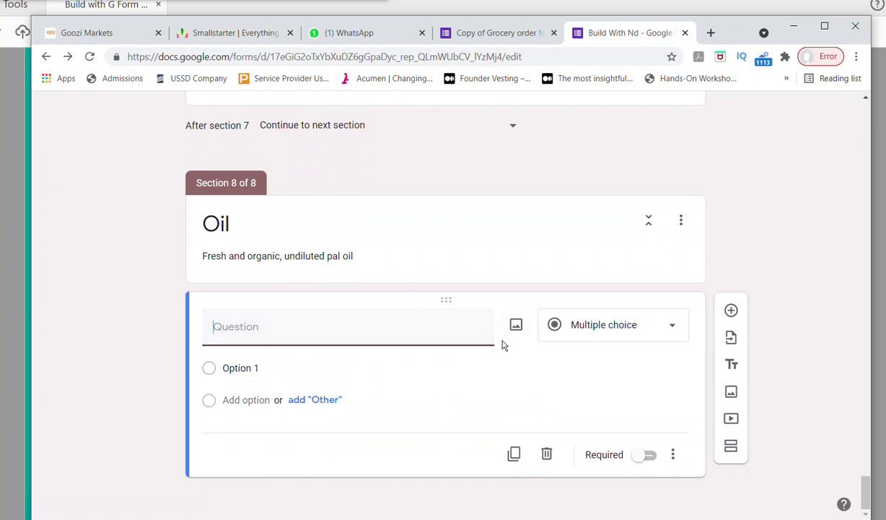
pyautogui.click(433, 365)
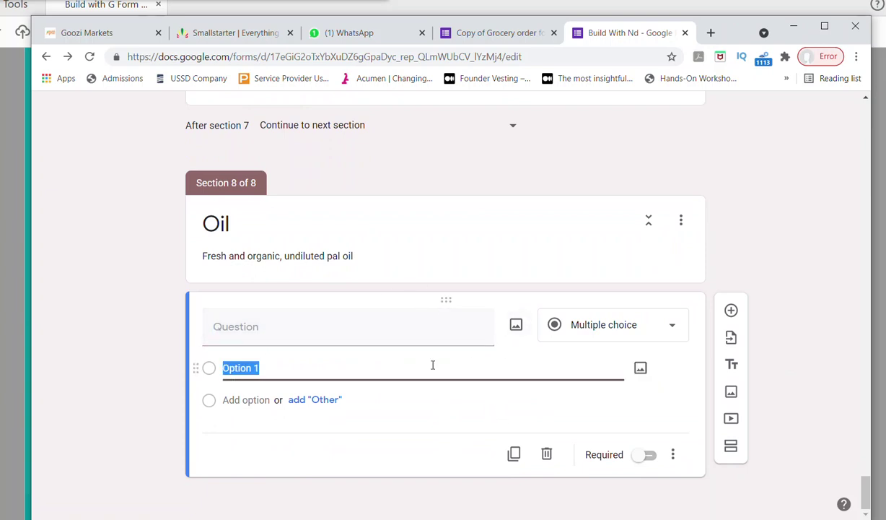
pyautogui.write('N')
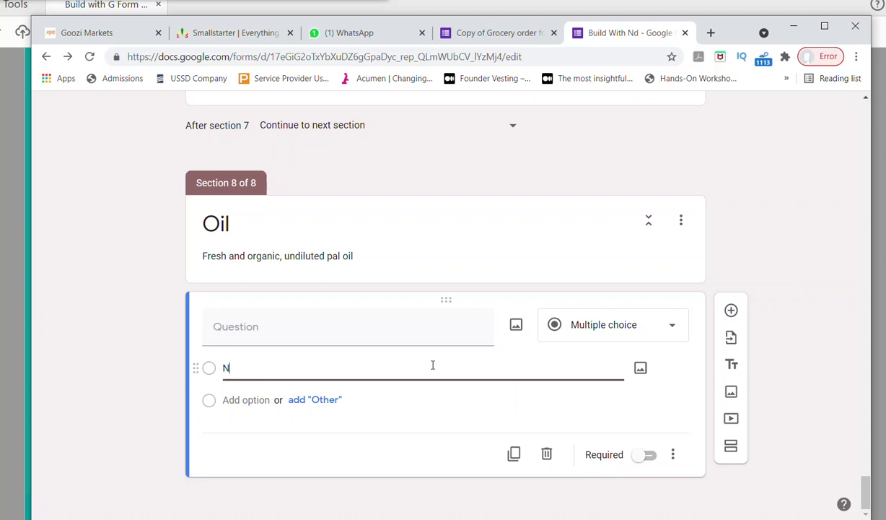
pyautogui.write('2000')
pyautogui.press('Return')
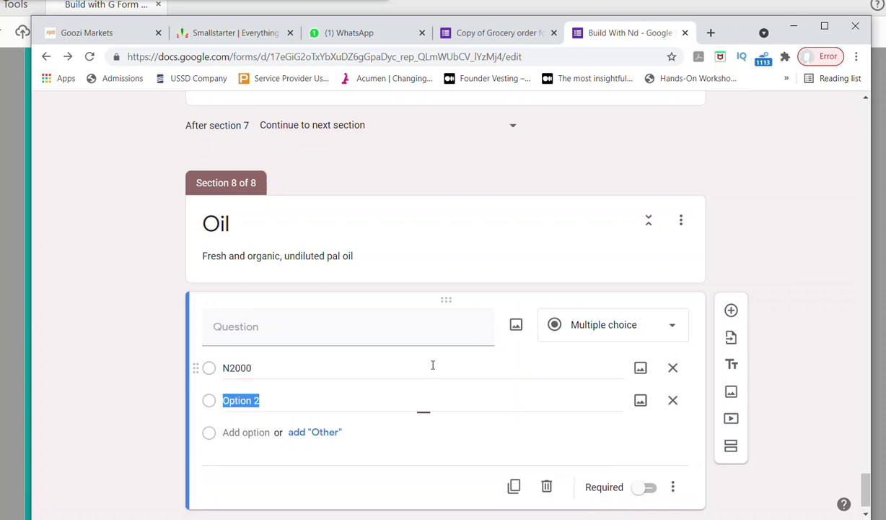
pyautogui.write('N')
pyautogui.press('BackSpace')
pyautogui.press('BackSpace')
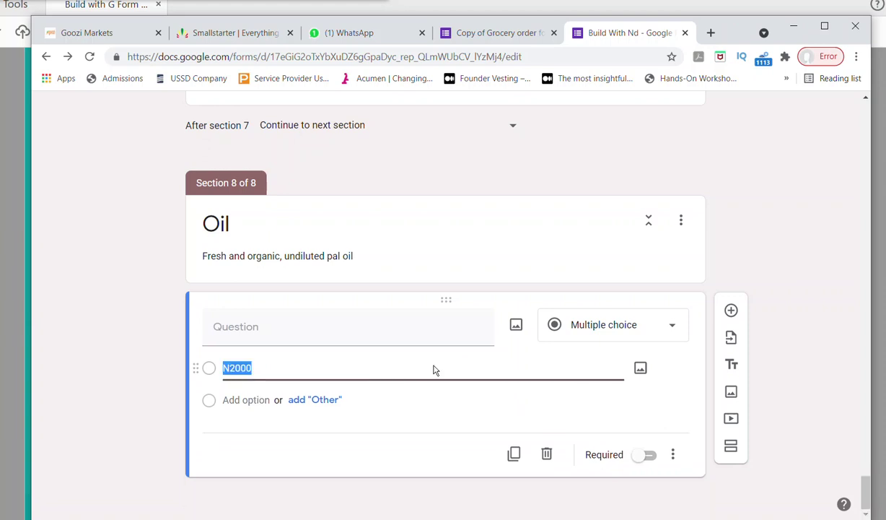
pyautogui.click(434, 366)
pyautogui.write('per')
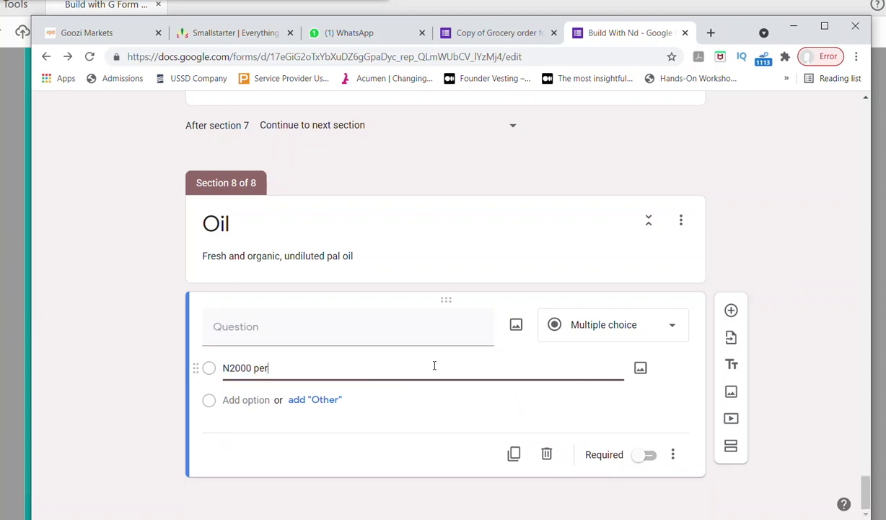
pyautogui.write(' 4Litre keg')
# Step: Add the options N1200 per 2.5 litre Keg and N700 per 90cl
pyautogui.press('Return')
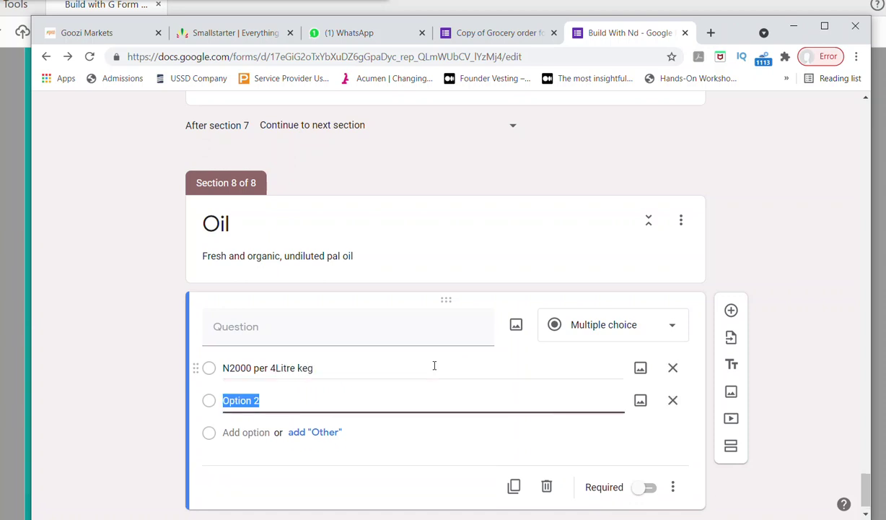
pyautogui.write('18')
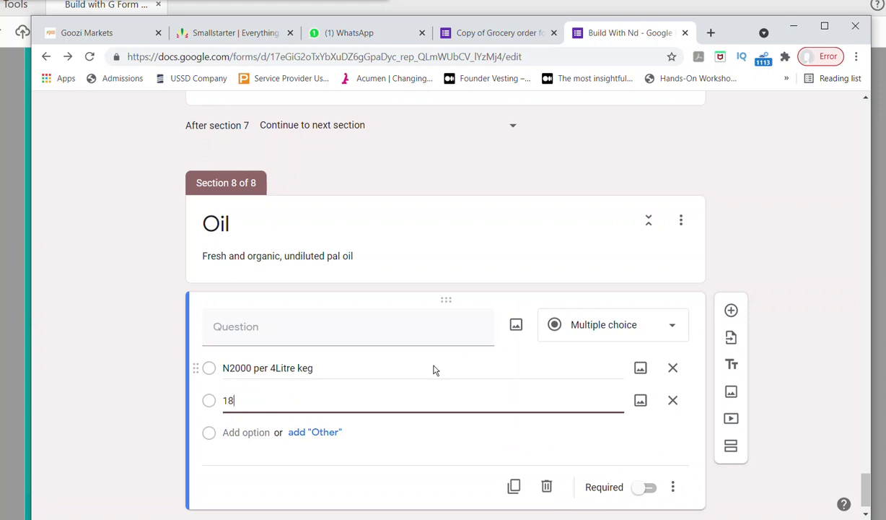
pyautogui.press('BackSpace')
pyautogui.press('BackSpace')
pyautogui.write('N')
pyautogui.write('1800')
pyautogui.write(' per')
pyautogui.press('Left')
pyautogui.press('Delete')
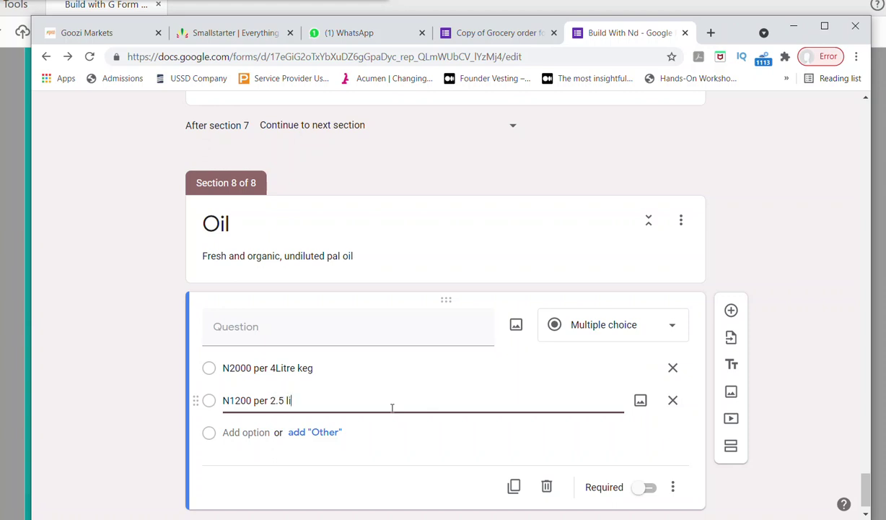
pyautogui.write('re Keg')
pyautogui.press('Return')
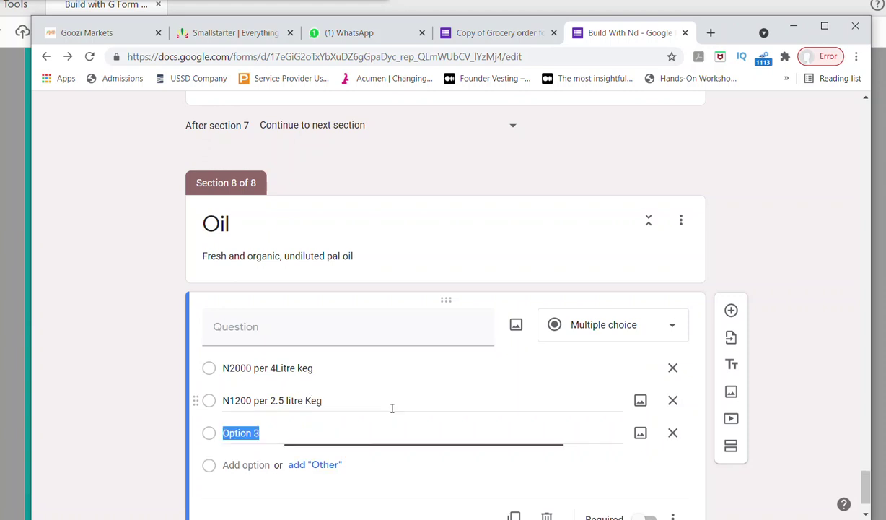
pyautogui.write('&')
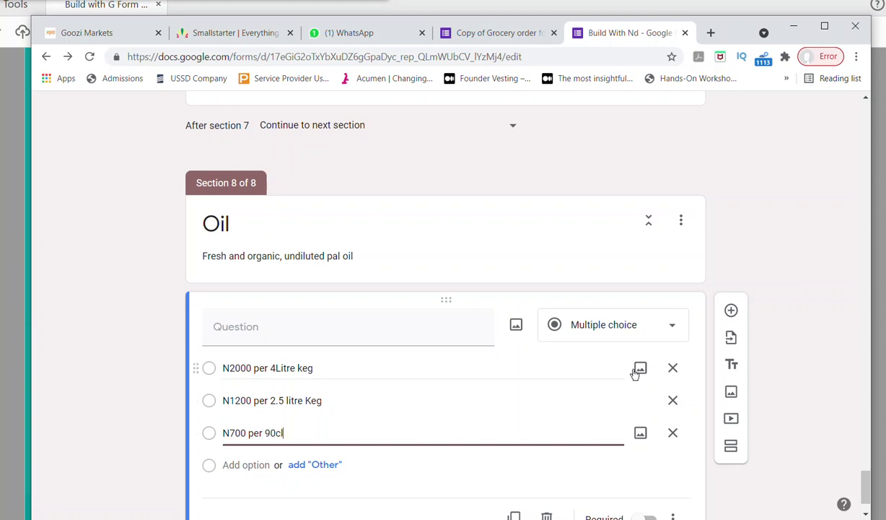
# Step: Upload Branded Palm Oil - Odiong from Oil from Mr Kunle M12 to the N2000 option
pyautogui.click(640, 368)
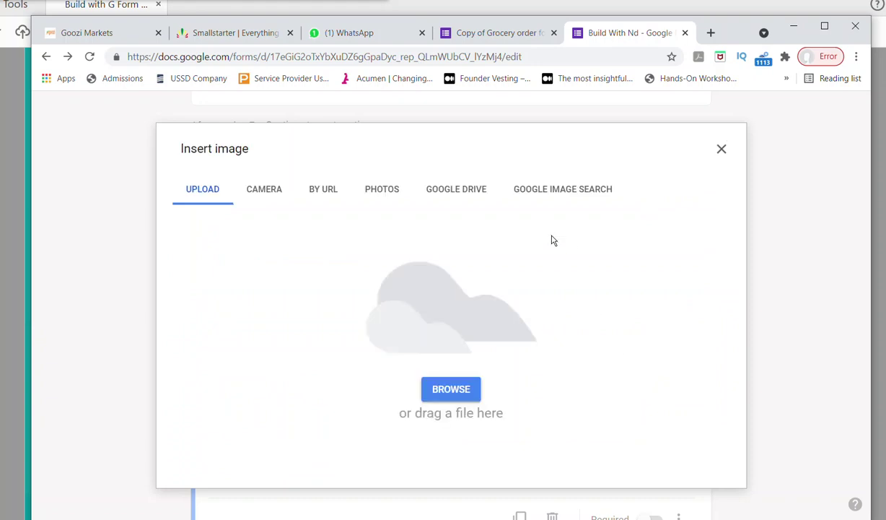
pyautogui.click(453, 393)
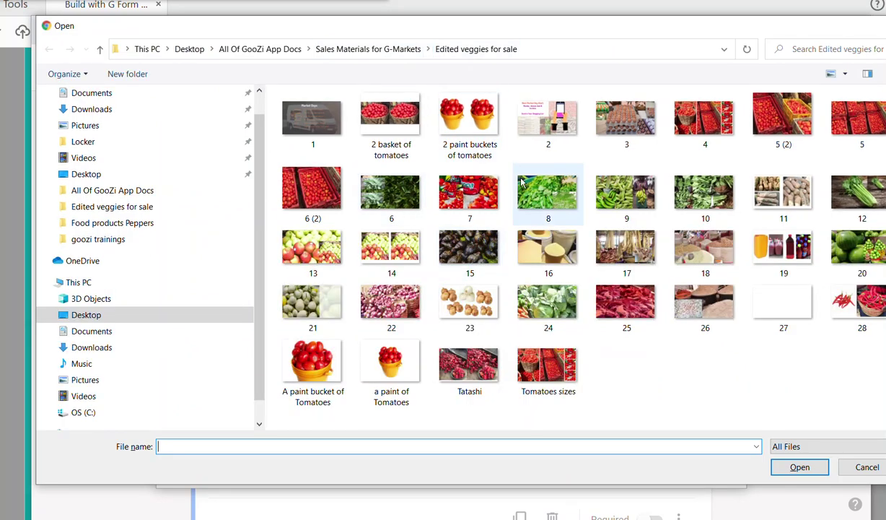
pyautogui.click(389, 57)
pyautogui.click(476, 152)
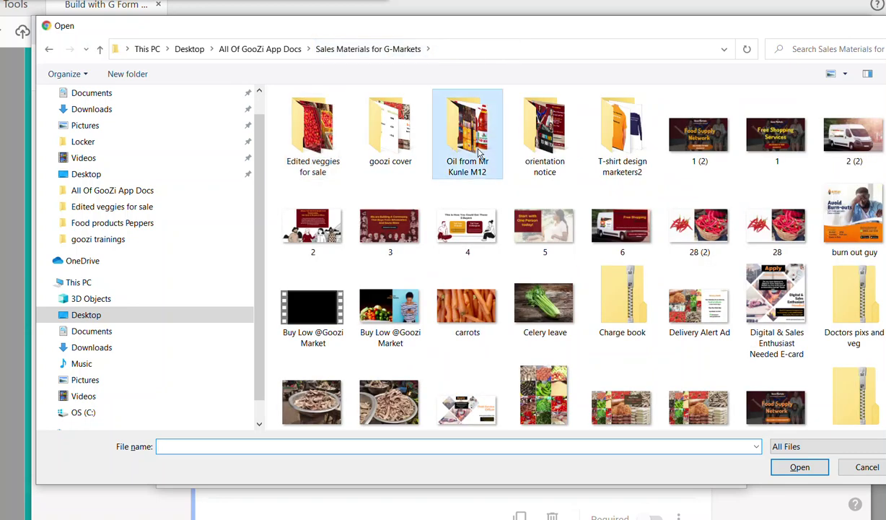
pyautogui.doubleClick(477, 152)
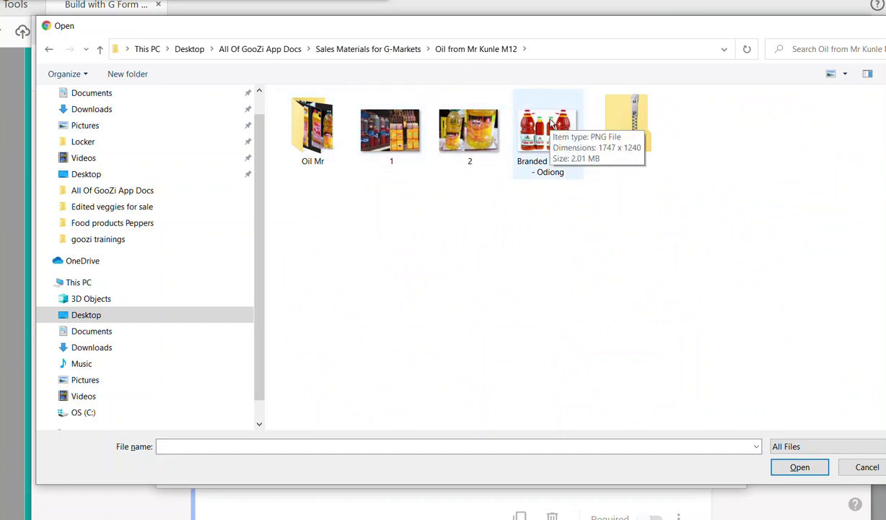
pyautogui.doubleClick(551, 124)
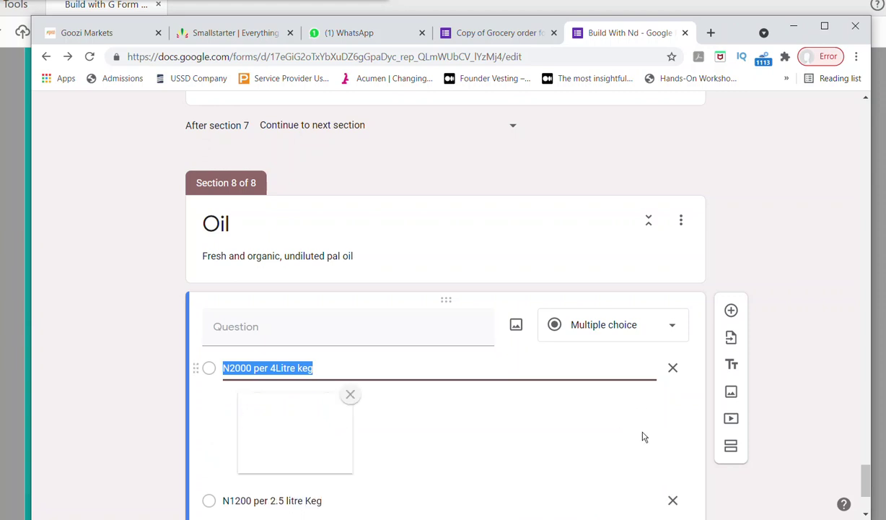
pyautogui.scroll(-2, 627, 426)
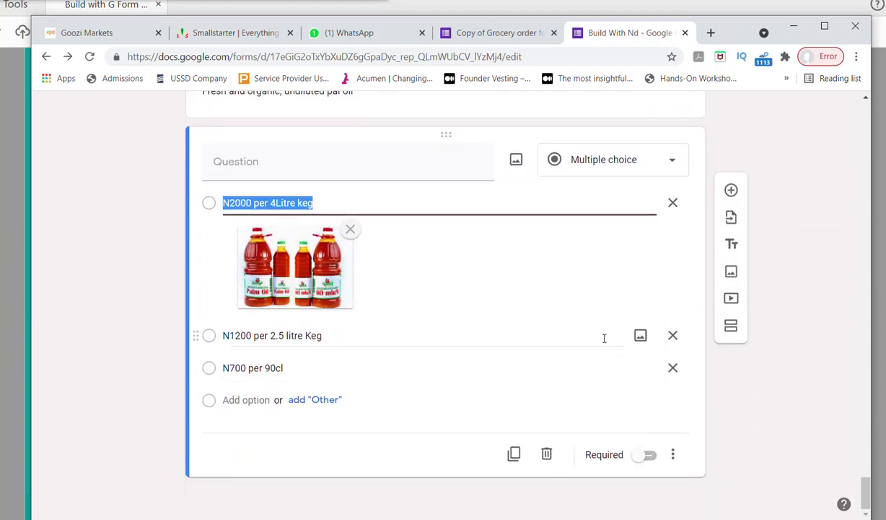
# Step: Upload oil picture 1 from Oil from Mr Kunle M12 to the N1200 per 2.5 litre Keg option
pyautogui.click(640, 337)
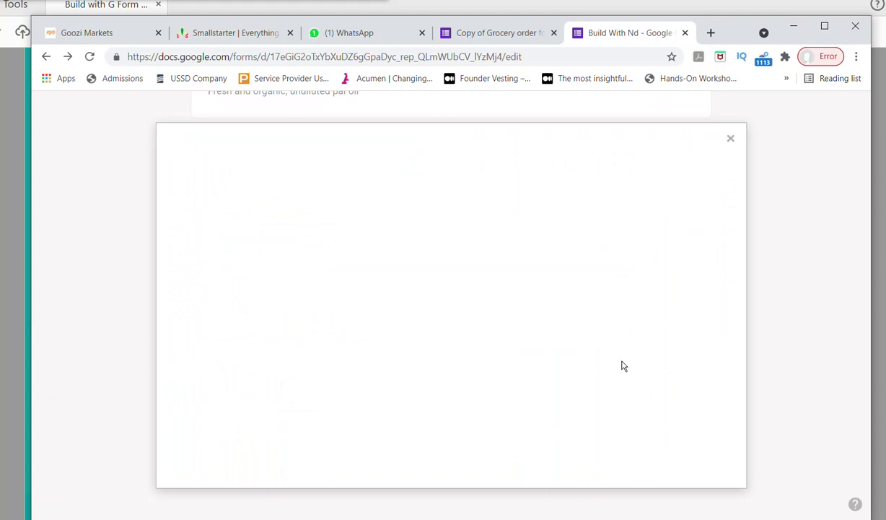
pyautogui.click(443, 388)
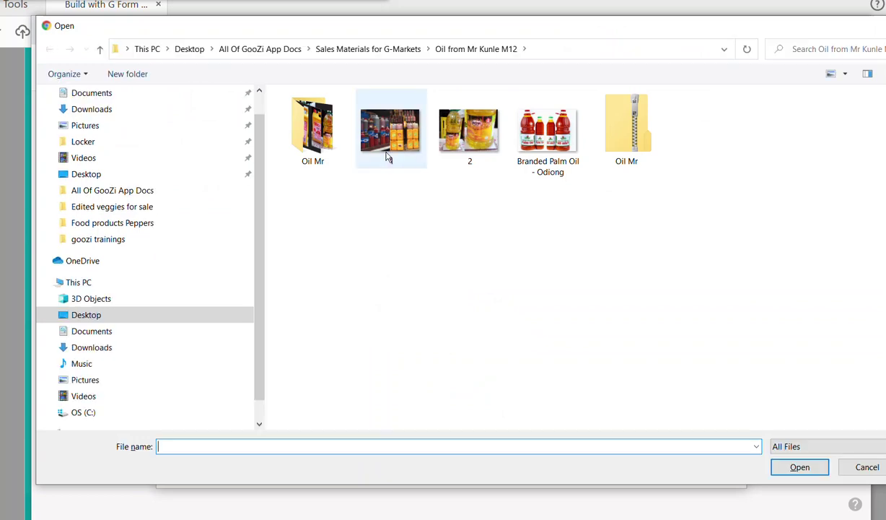
pyautogui.doubleClick(313, 131)
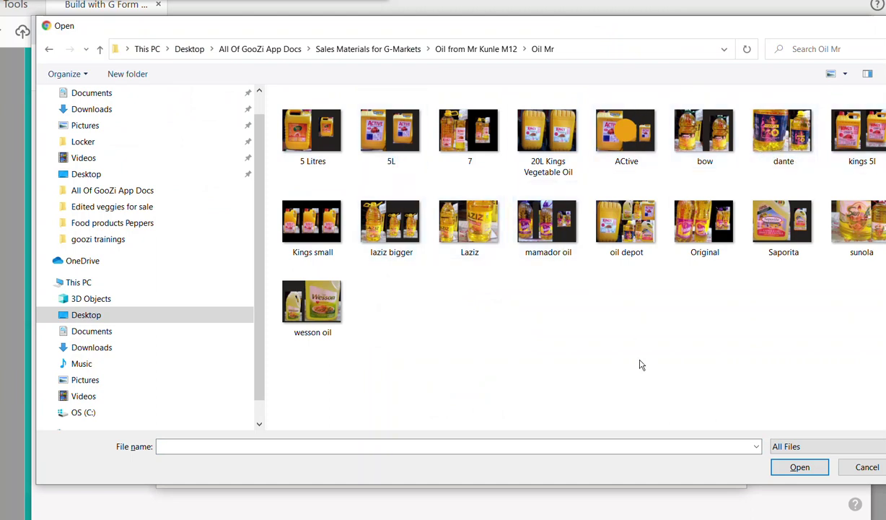
pyautogui.click(453, 48)
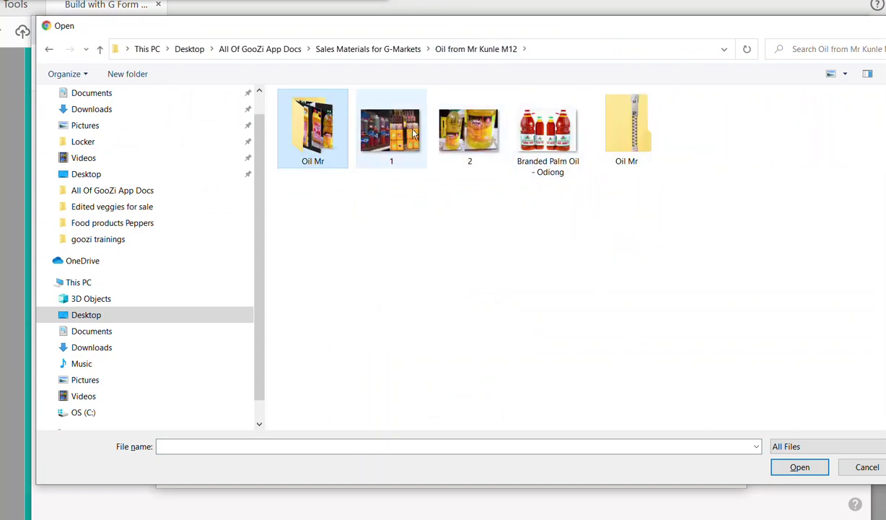
pyautogui.click(373, 136)
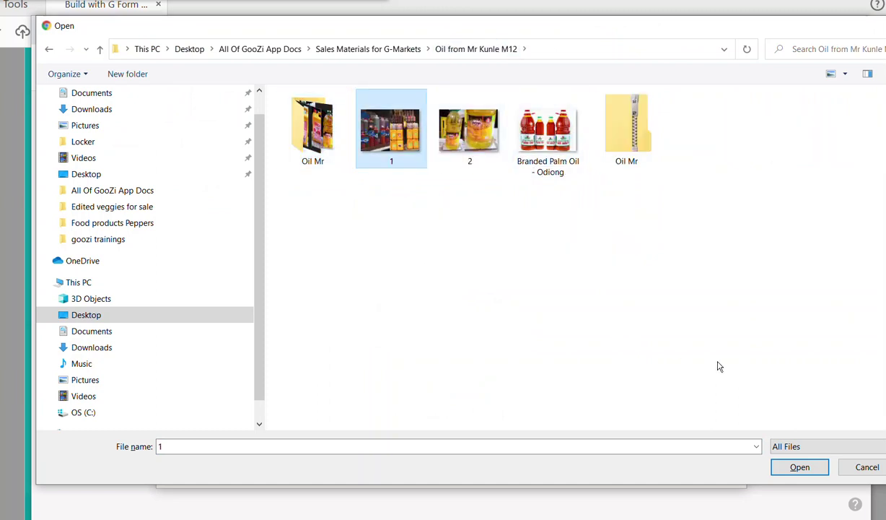
pyautogui.click(785, 465)
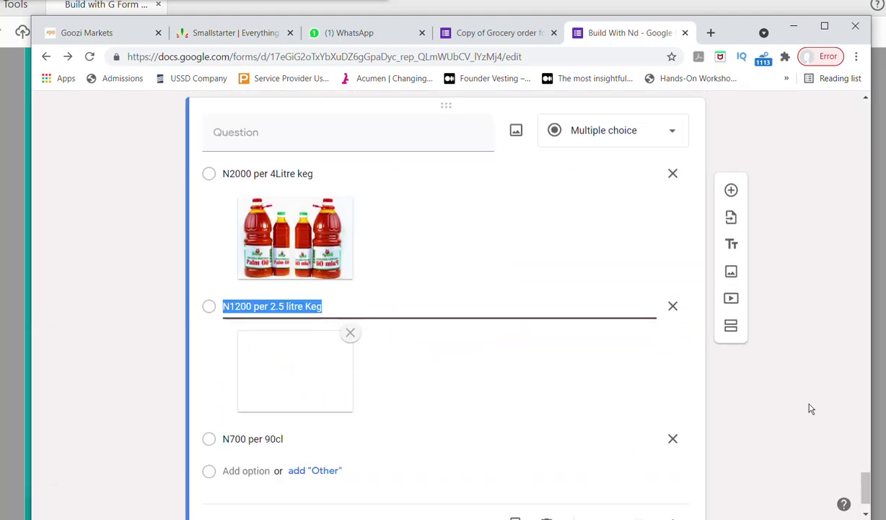
pyautogui.scroll(-1, 809, 408)
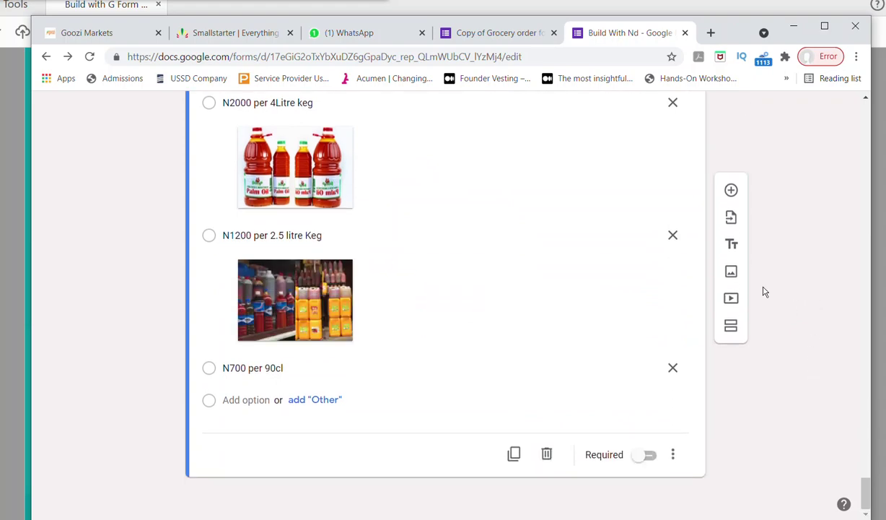
pyautogui.scroll(20, 772, 231)
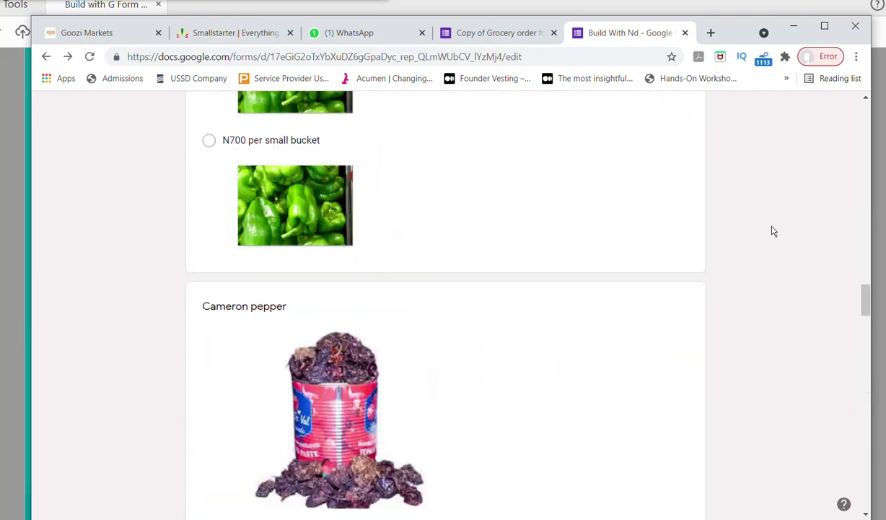
pyautogui.scroll(15, 772, 231)
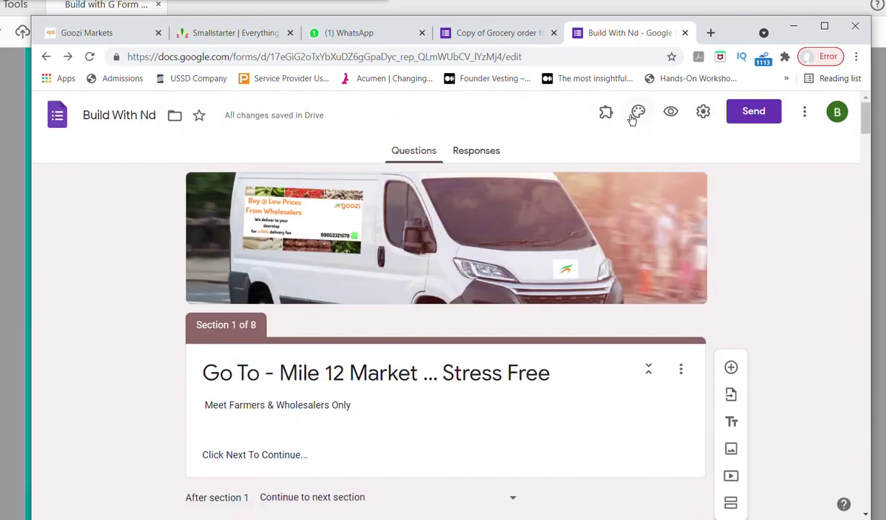
pyautogui.click(508, 32)
pyautogui.scroll(-12, 437, 162)
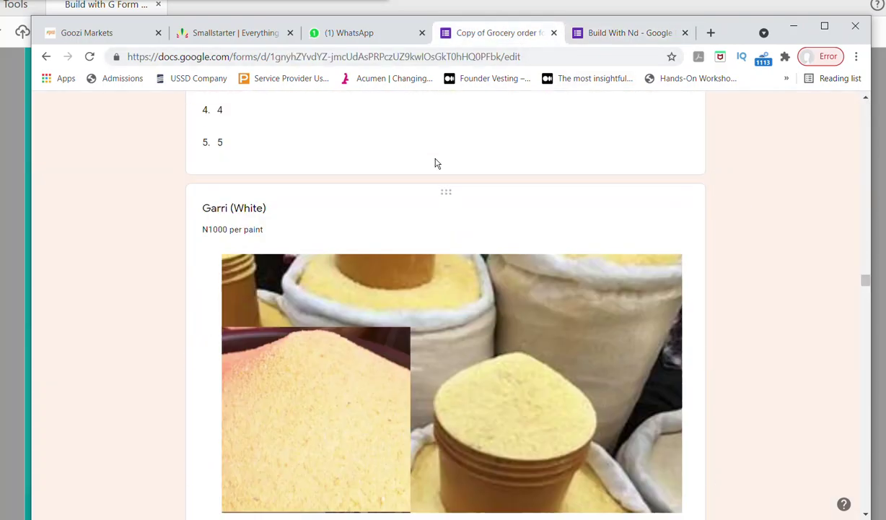
pyautogui.scroll(15, 436, 158)
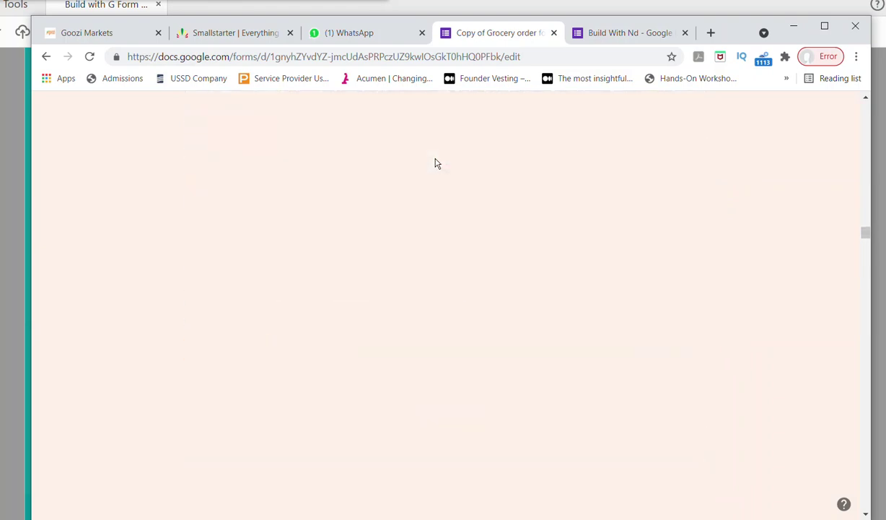
pyautogui.scroll(15, 436, 163)
pyautogui.scroll(15, 436, 163)
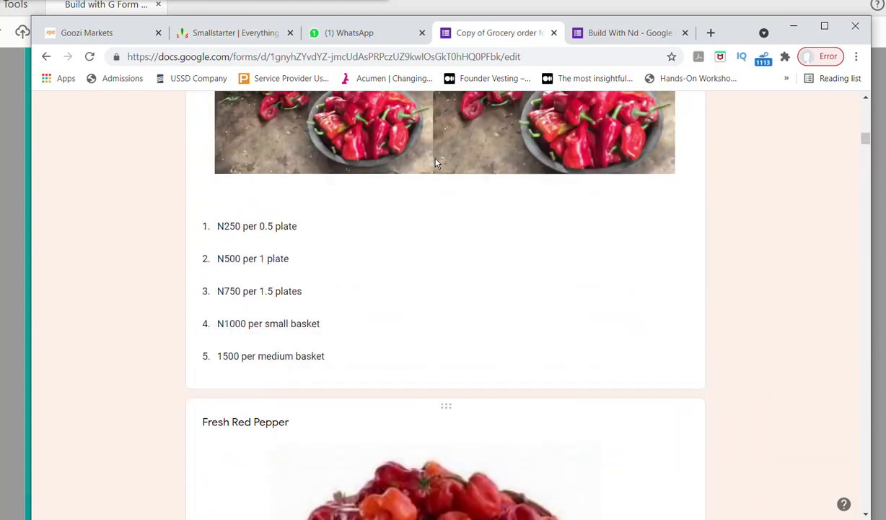
pyautogui.scroll(20, 436, 163)
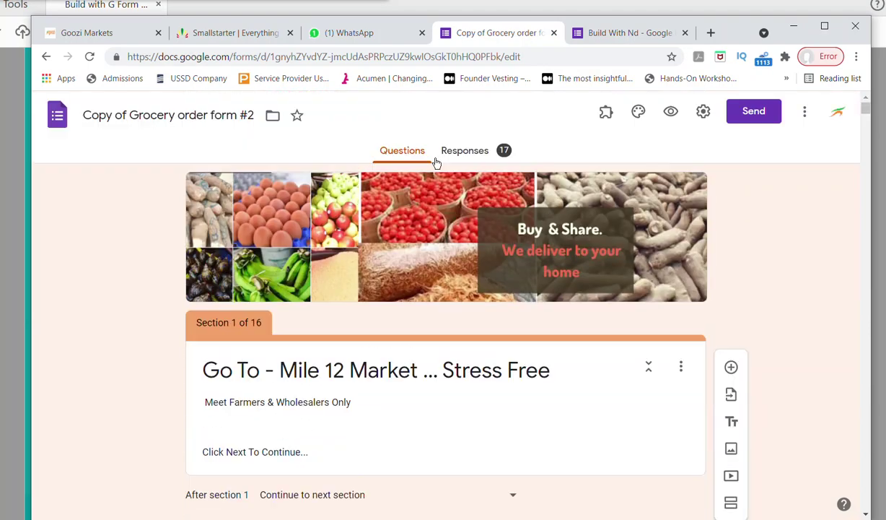
pyautogui.scroll(-4, 212, 462)
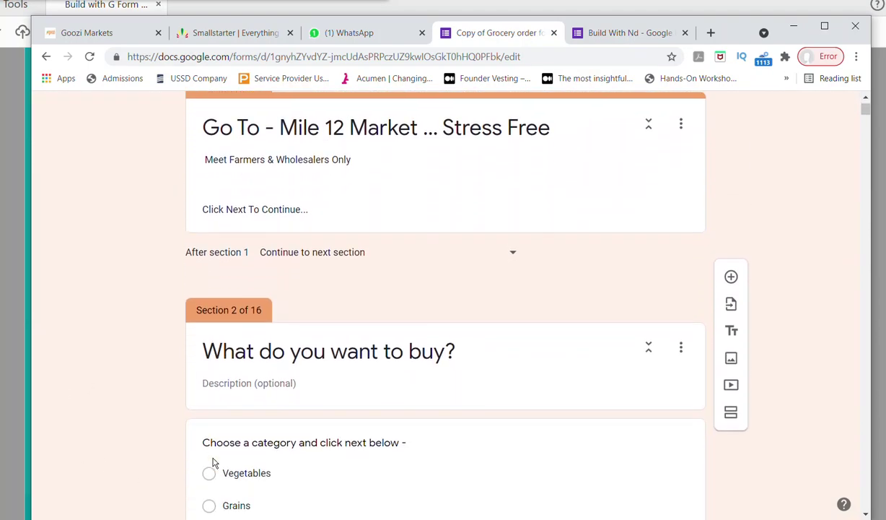
pyautogui.scroll(-1, 212, 462)
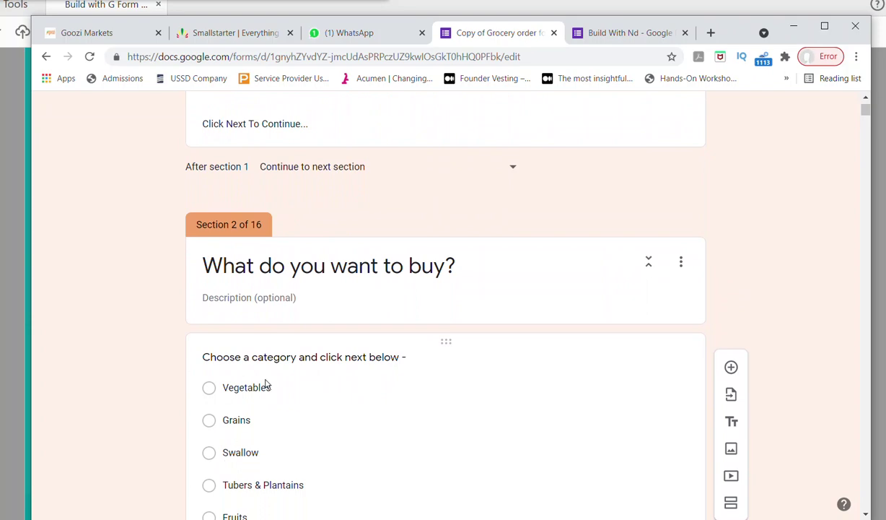
pyautogui.scroll(-15, 267, 386)
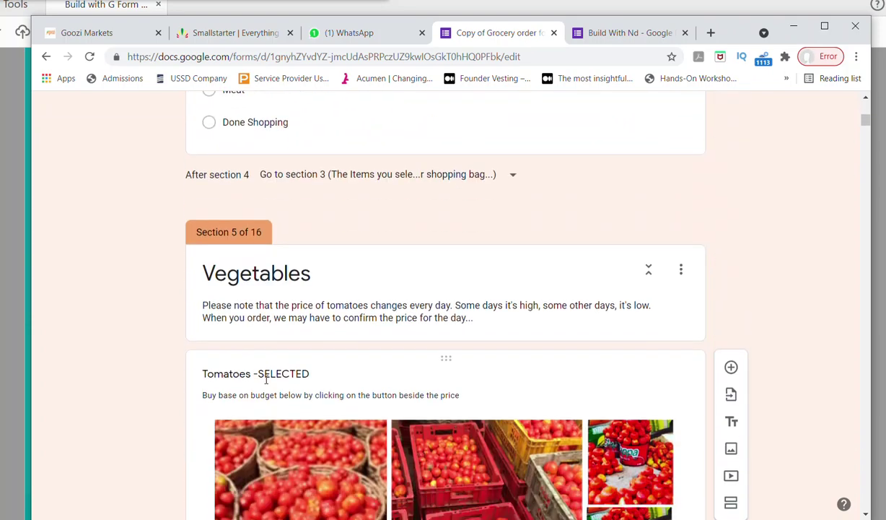
pyautogui.scroll(-1, 266, 381)
pyautogui.click(599, 33)
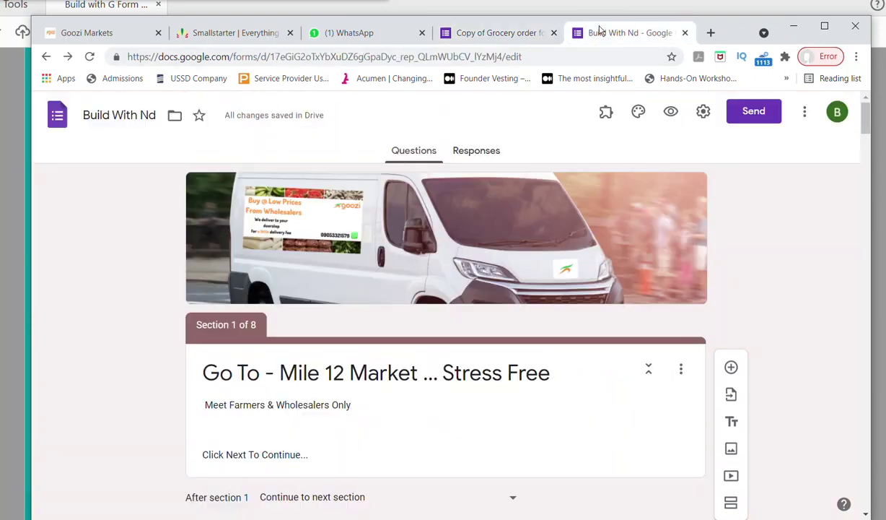
pyautogui.scroll(-6, 260, 400)
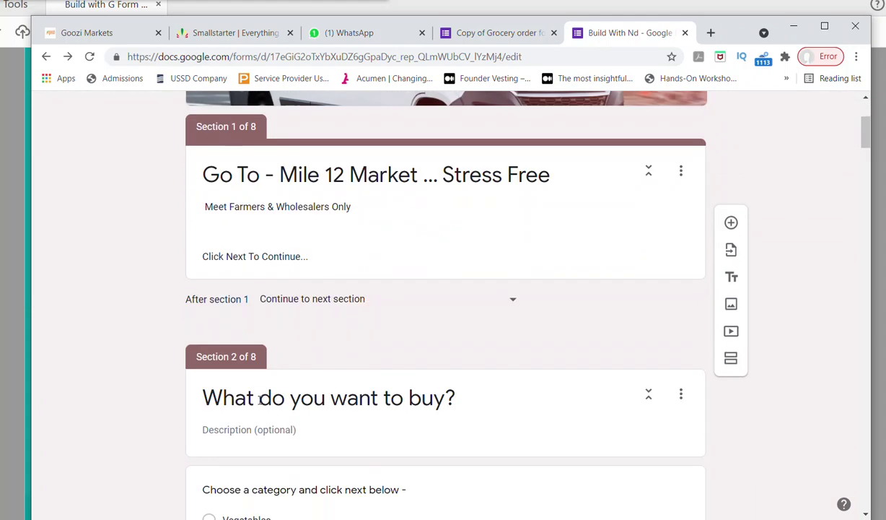
pyautogui.scroll(-2, 259, 399)
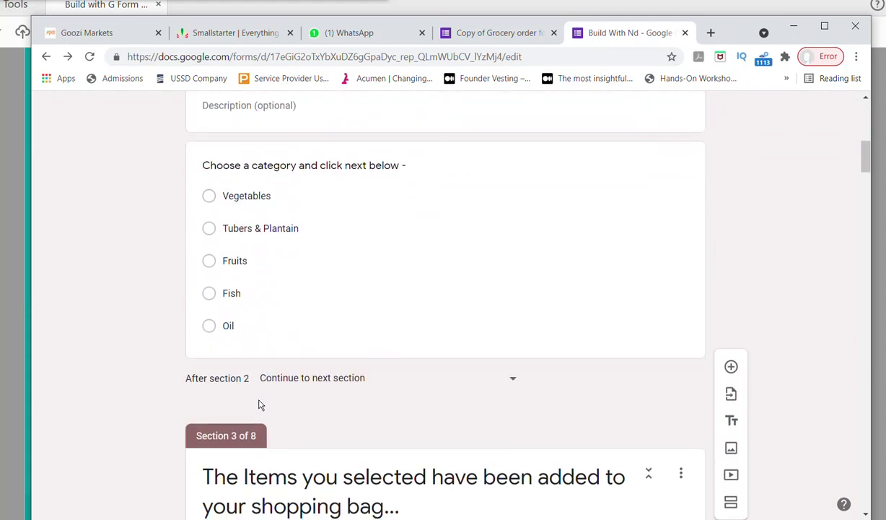
# Step: Route Tubers & Plantain answers to section 6 and Fruits answers to section 7
pyautogui.click(297, 164)
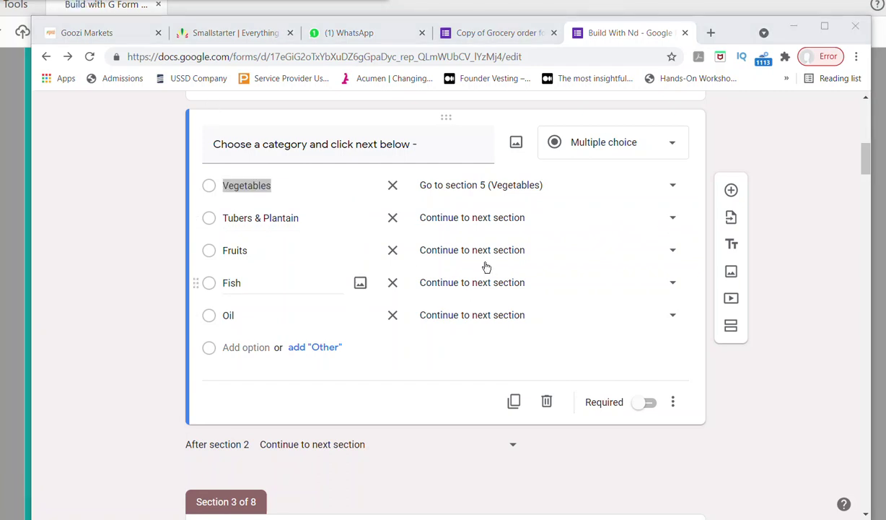
pyautogui.click(663, 221)
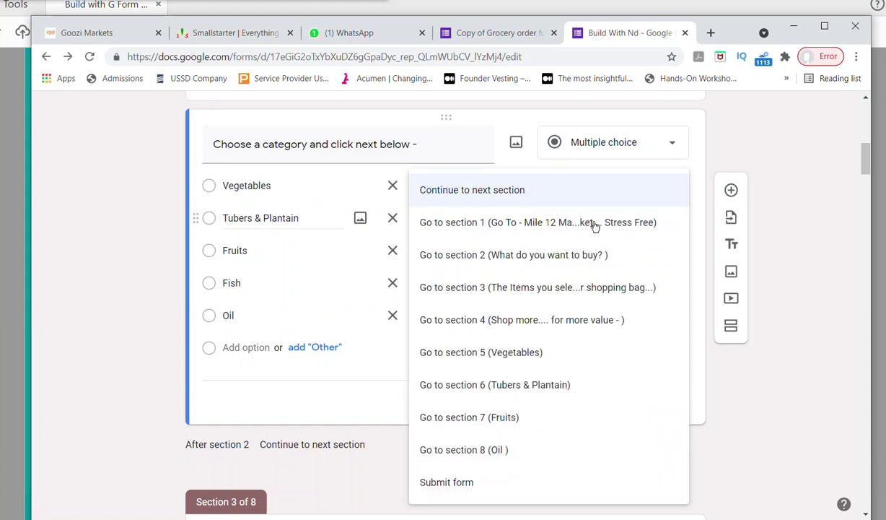
pyautogui.click(500, 388)
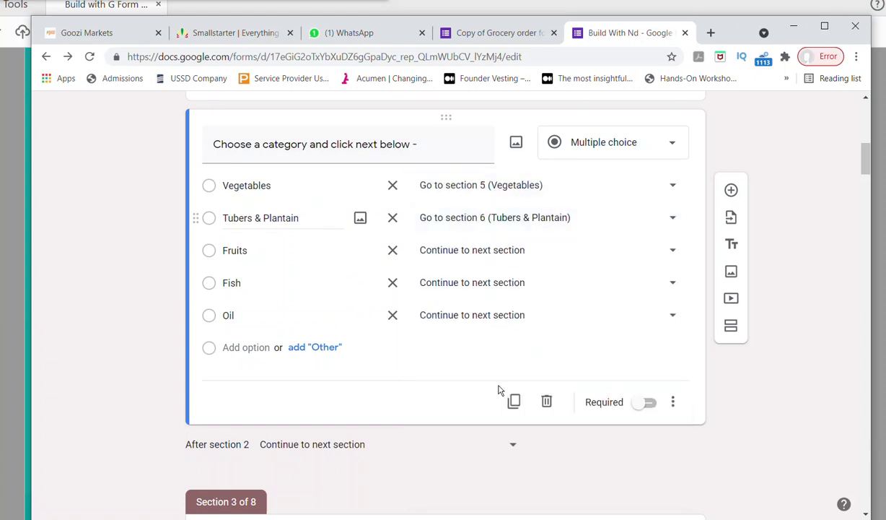
pyautogui.click(608, 252)
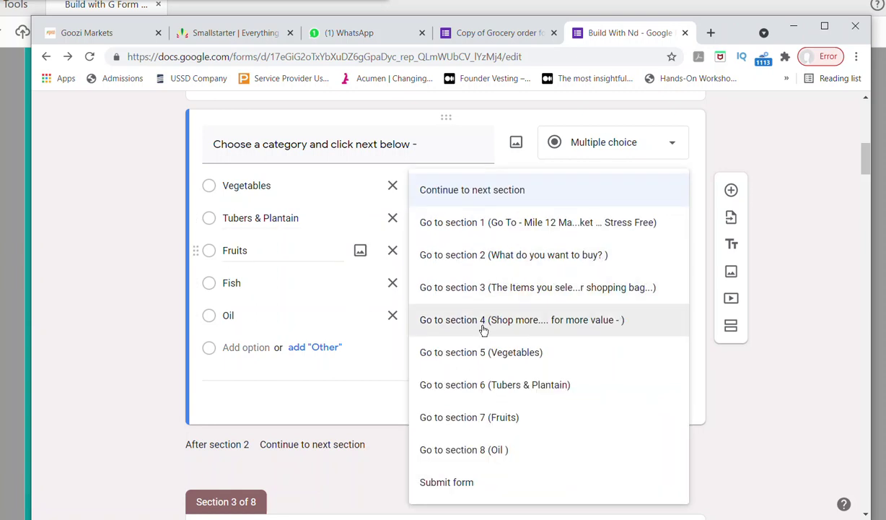
pyautogui.click(470, 418)
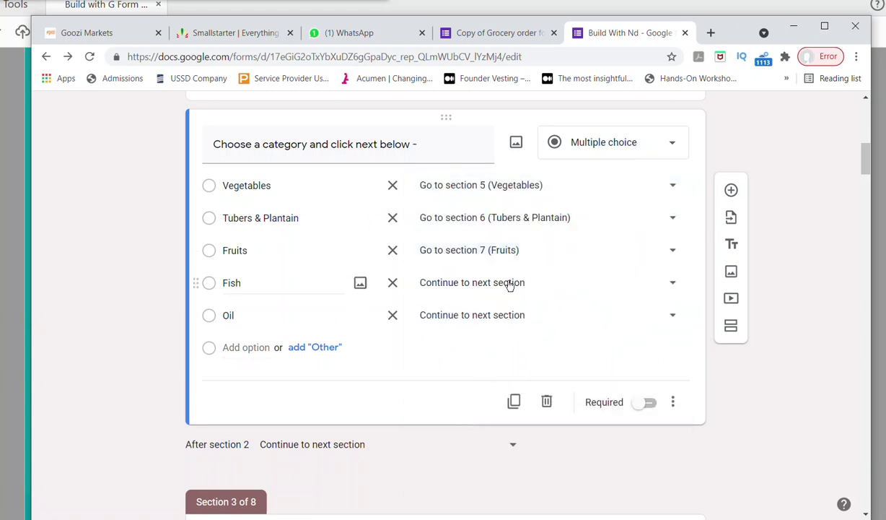
# Step: Route Oil answers to section 8, leaving the Fish destination unchanged
pyautogui.click(505, 283)
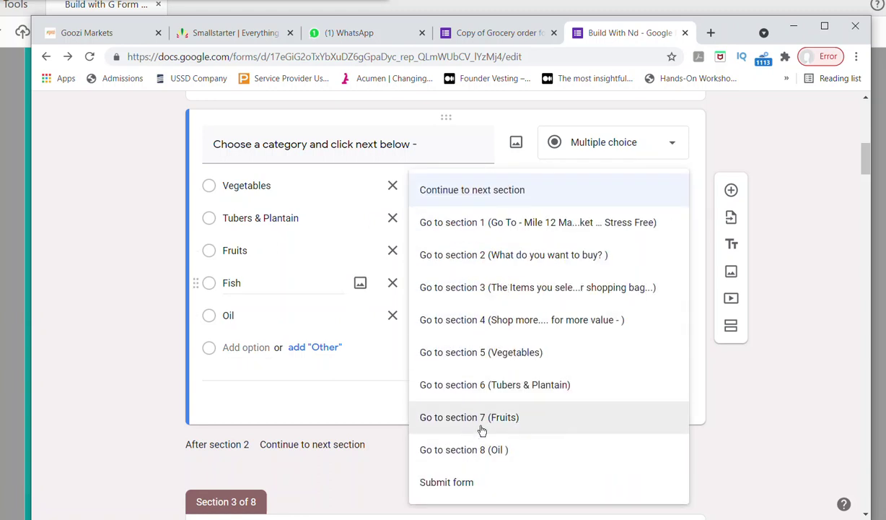
pyautogui.scroll(-1, 482, 431)
pyautogui.scroll(-1, 482, 431)
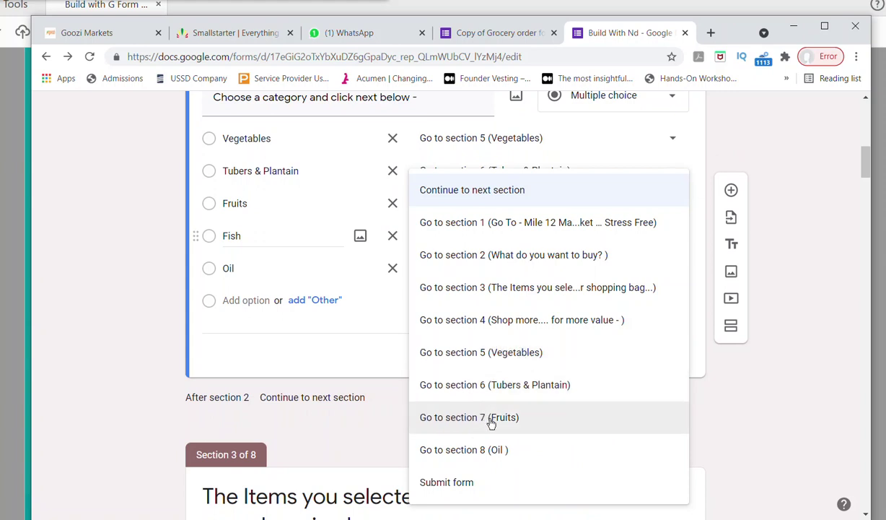
pyautogui.scroll(-2, 582, 442)
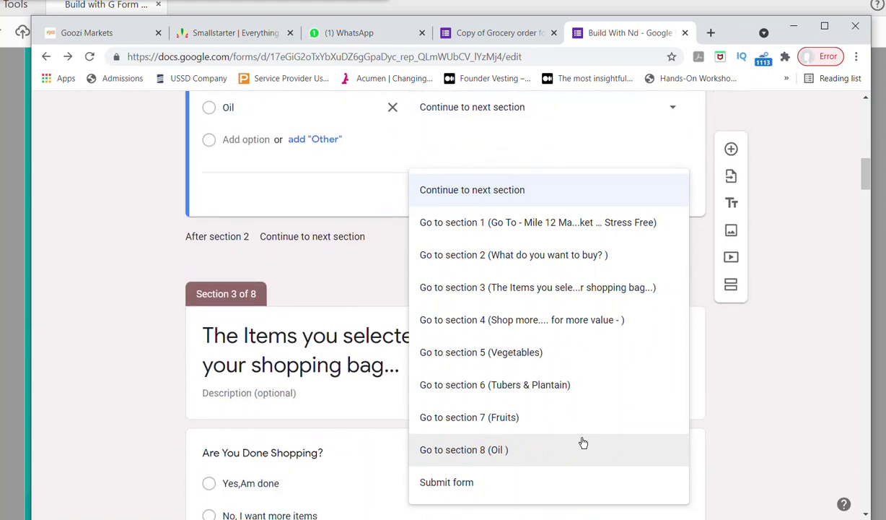
pyautogui.scroll(1, 583, 442)
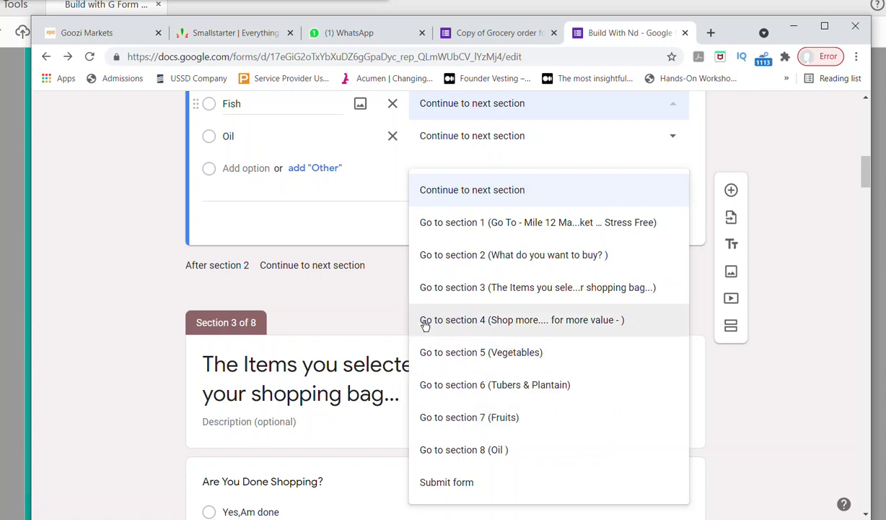
pyautogui.scroll(3, 367, 271)
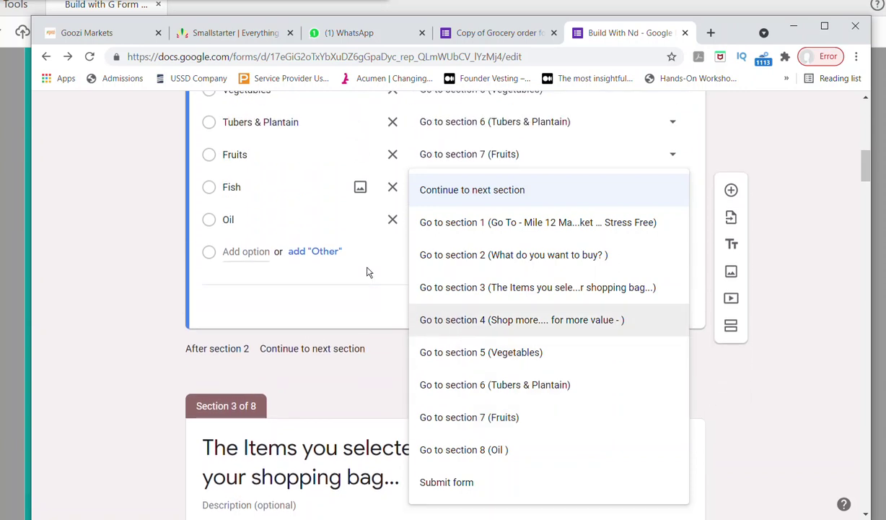
pyautogui.scroll(-1, 366, 272)
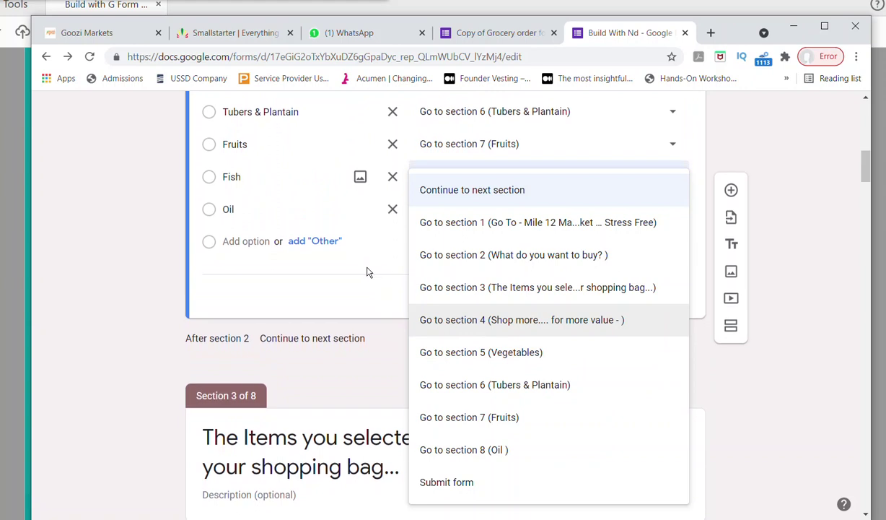
pyautogui.click(332, 212)
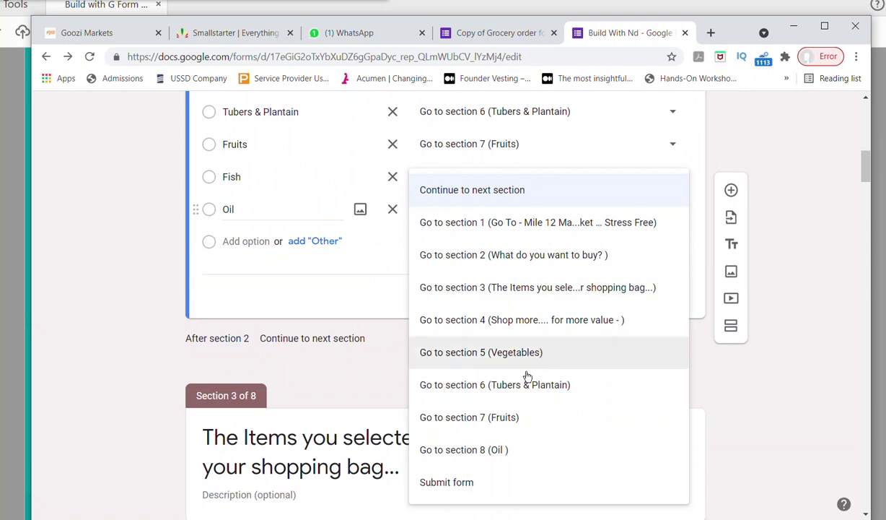
pyautogui.click(475, 449)
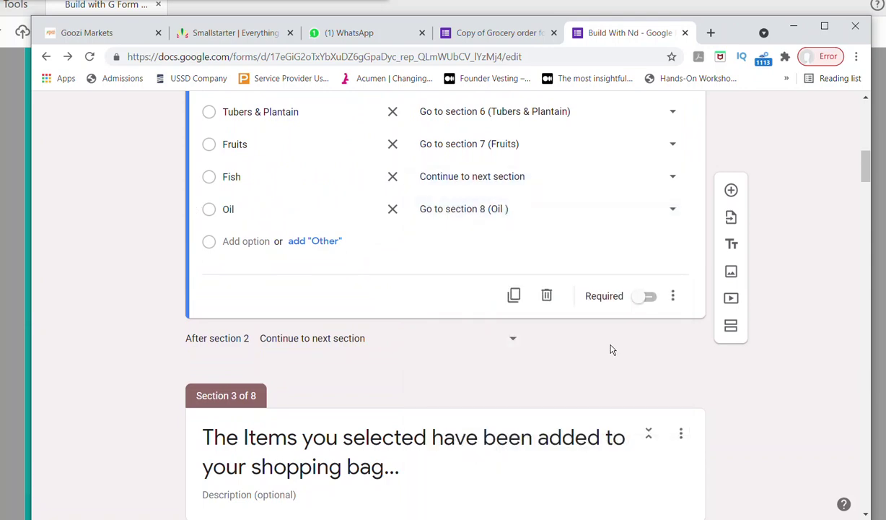
pyautogui.scroll(-20, 636, 359)
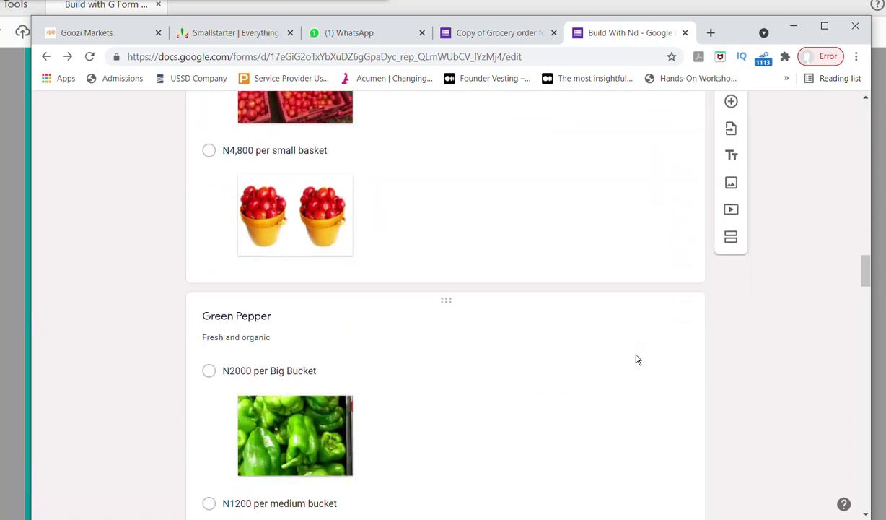
pyautogui.scroll(-15, 636, 355)
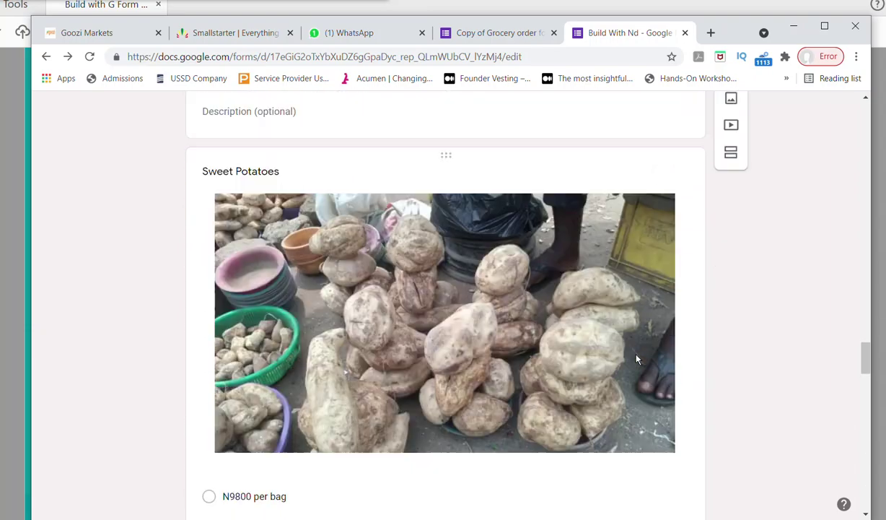
pyautogui.scroll(-15, 638, 359)
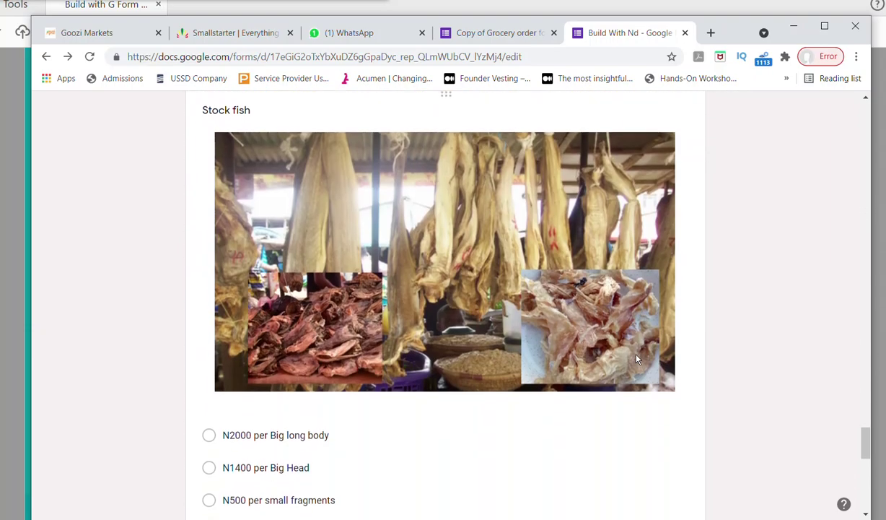
pyautogui.scroll(10, 637, 359)
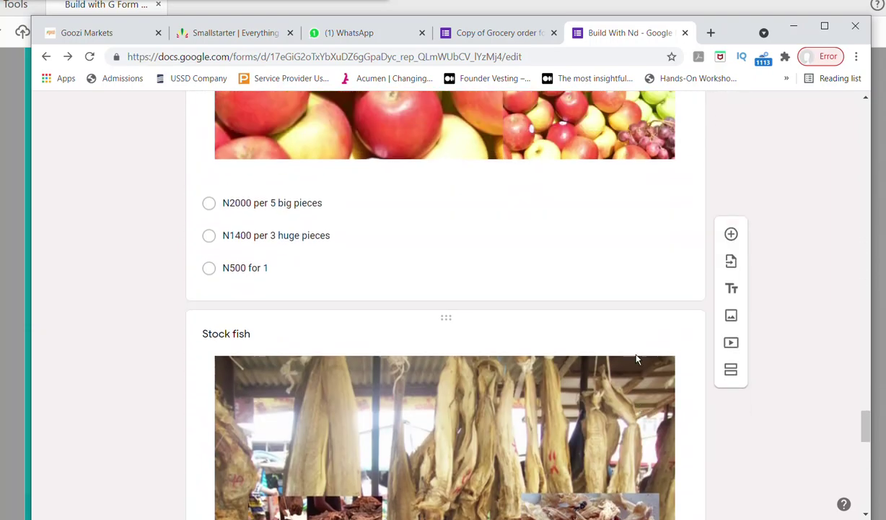
pyautogui.scroll(-1, 636, 359)
pyautogui.scroll(2, 636, 359)
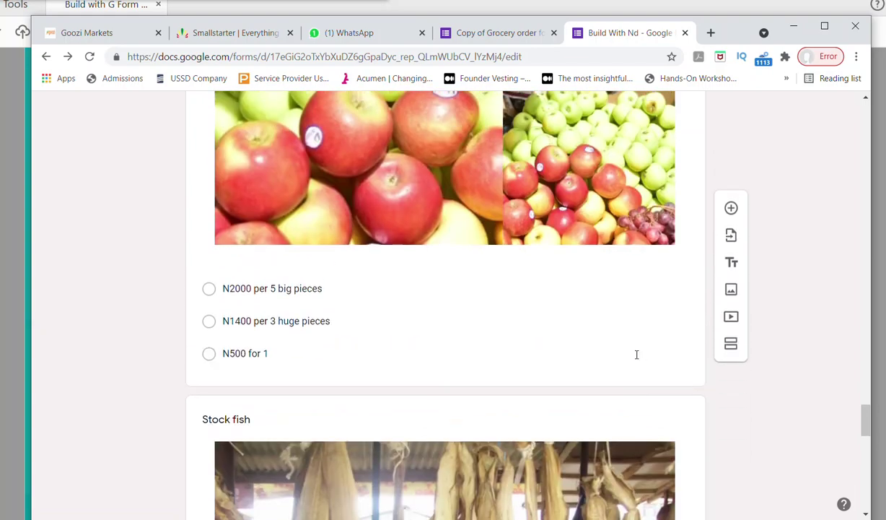
pyautogui.scroll(-3, 636, 359)
pyautogui.scroll(-4, 636, 359)
pyautogui.scroll(6, 637, 358)
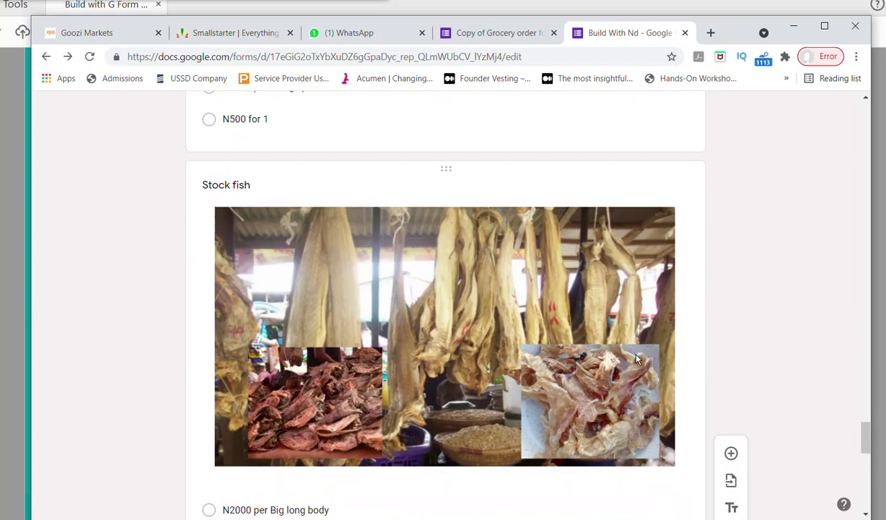
pyautogui.scroll(4, 637, 358)
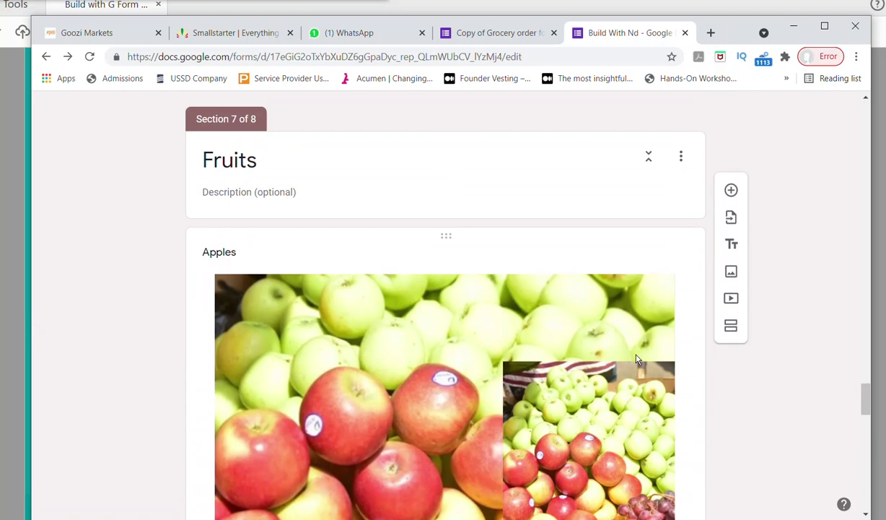
pyautogui.scroll(-3, 637, 359)
pyautogui.scroll(-3, 636, 358)
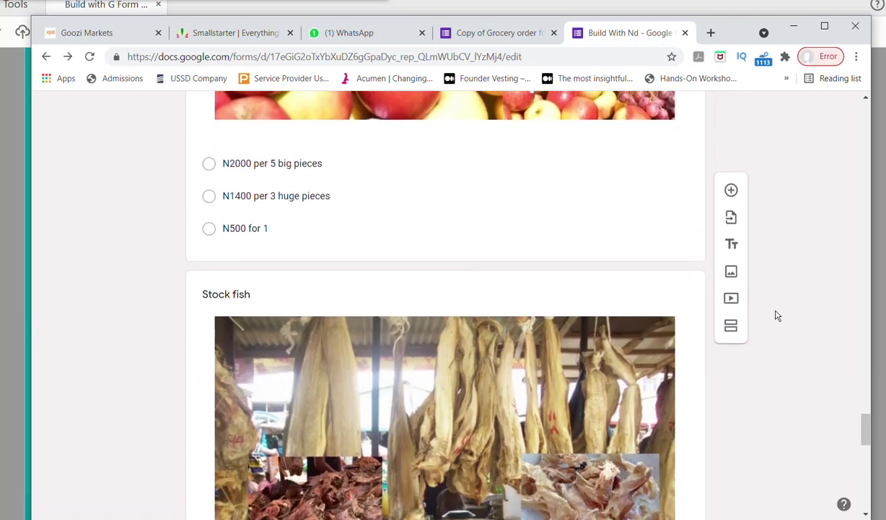
pyautogui.scroll(1, 727, 330)
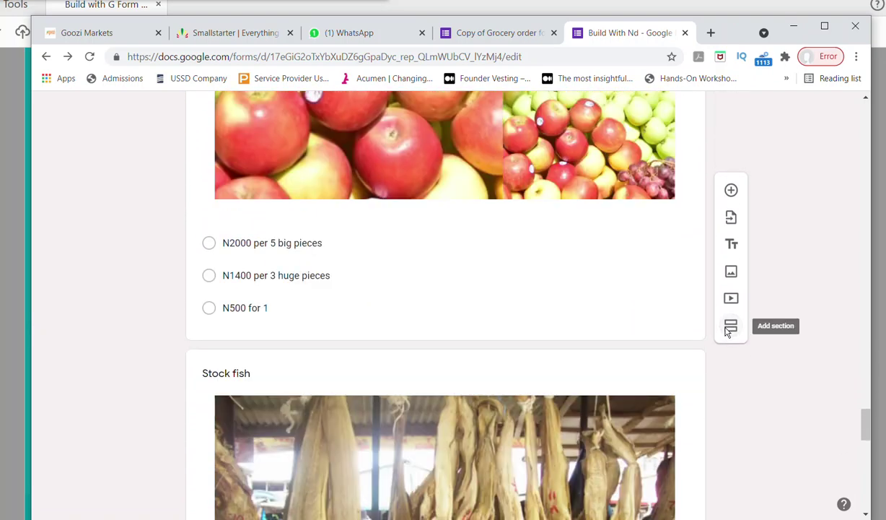
pyautogui.scroll(6, 667, 334)
pyautogui.scroll(-4, 667, 334)
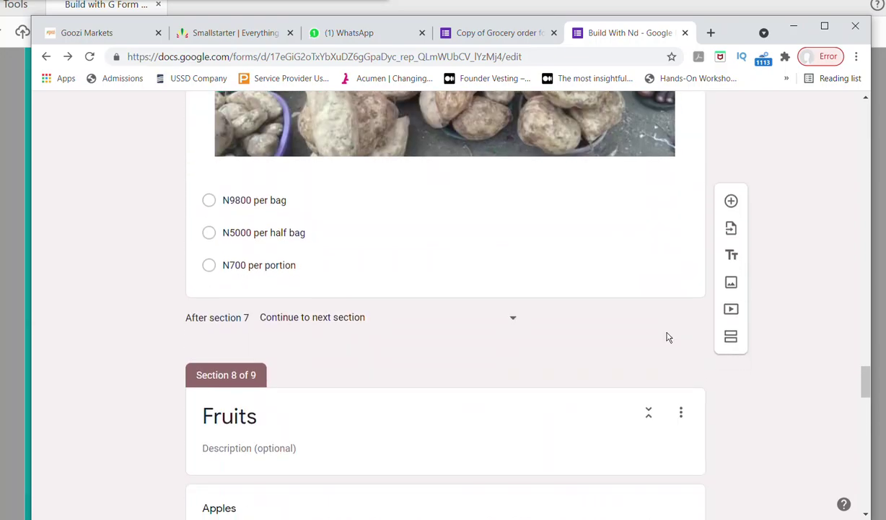
pyautogui.scroll(9, 668, 335)
pyautogui.scroll(-12, 667, 337)
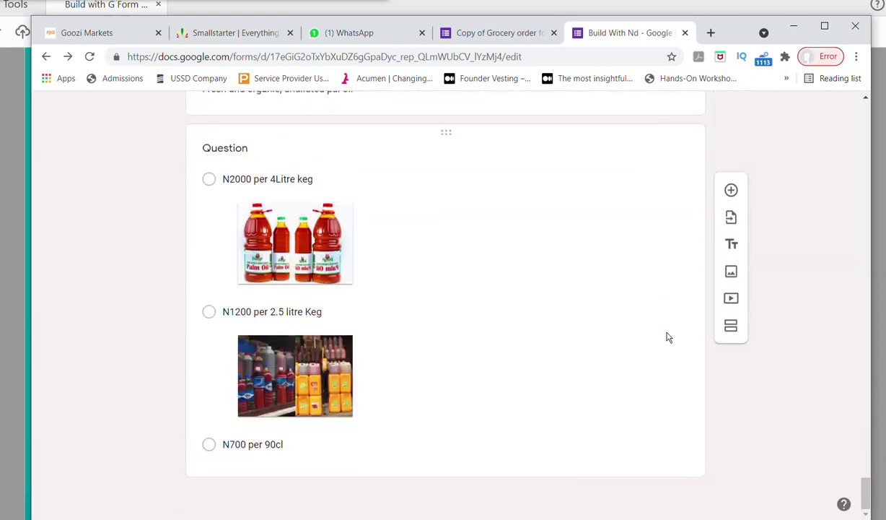
pyautogui.scroll(10, 667, 337)
pyautogui.scroll(-4, 667, 337)
pyautogui.scroll(15, 668, 337)
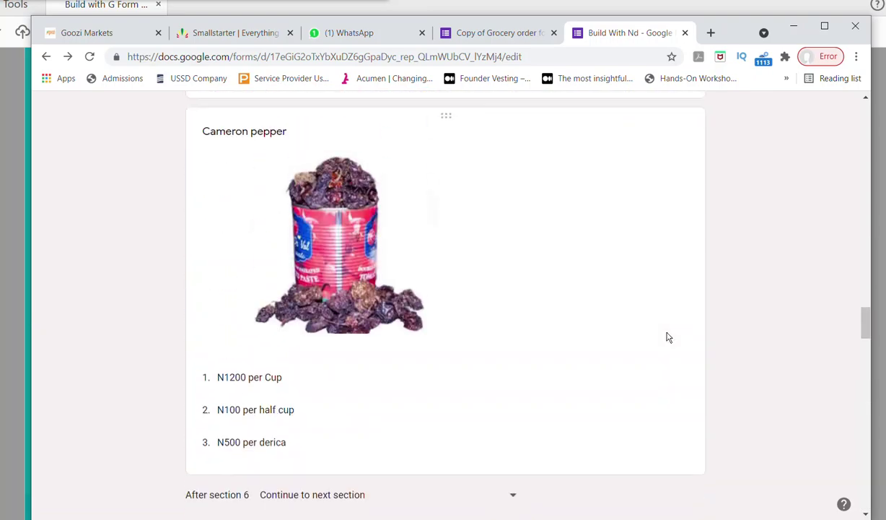
pyautogui.scroll(12, 667, 337)
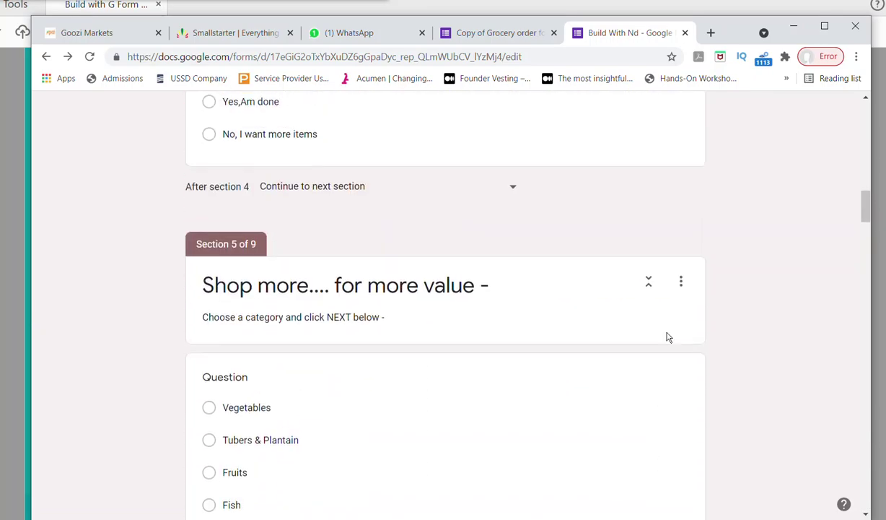
pyautogui.scroll(-1, 667, 337)
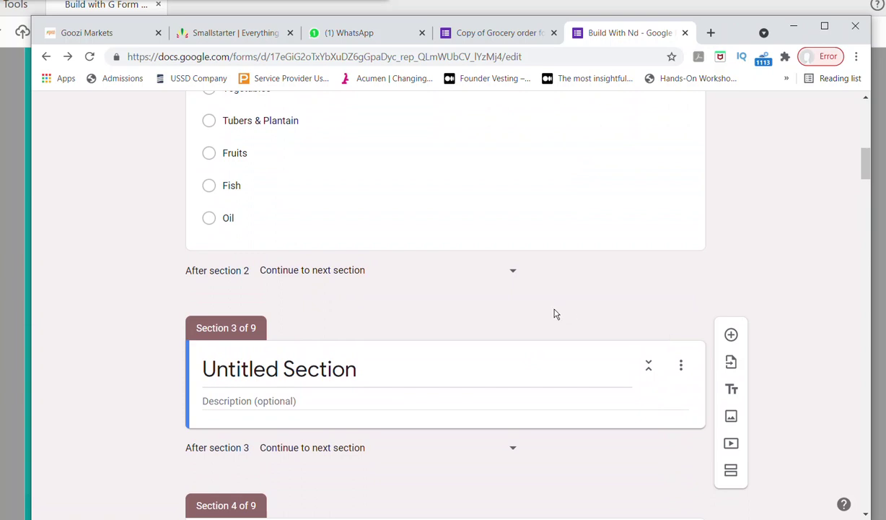
# Step: Move the Untitled Section down five places to Section 8 of 9 and save the order
pyautogui.click(681, 368)
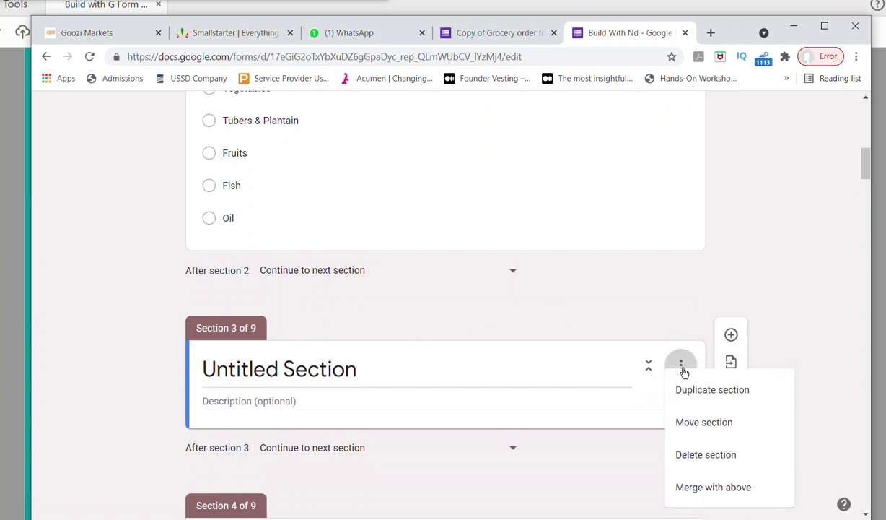
pyautogui.click(700, 424)
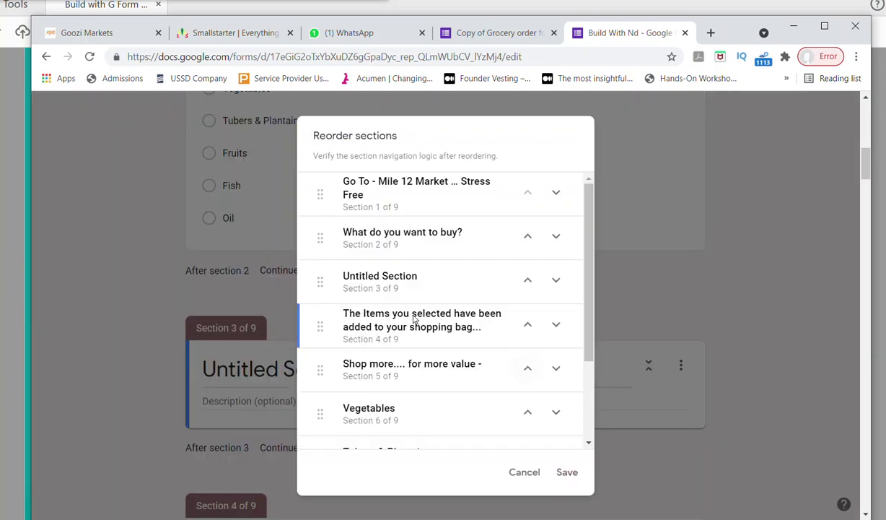
pyautogui.scroll(-1, 400, 247)
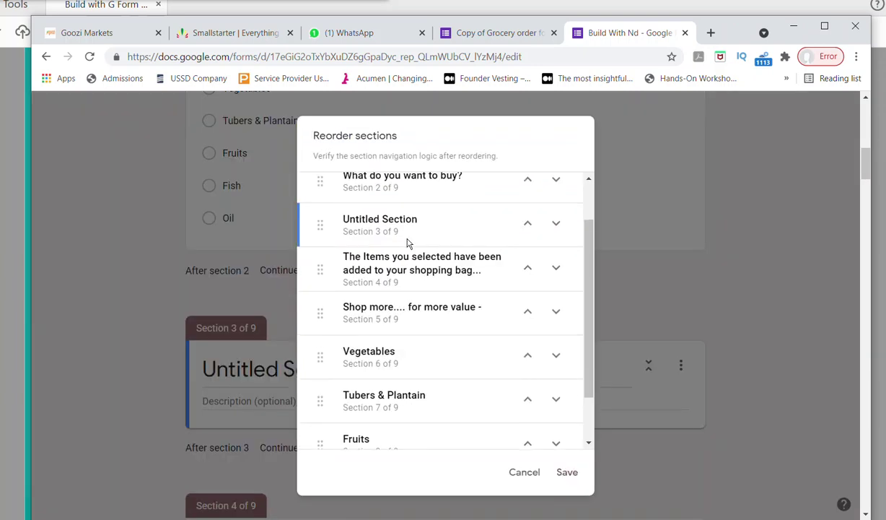
pyautogui.click(555, 226)
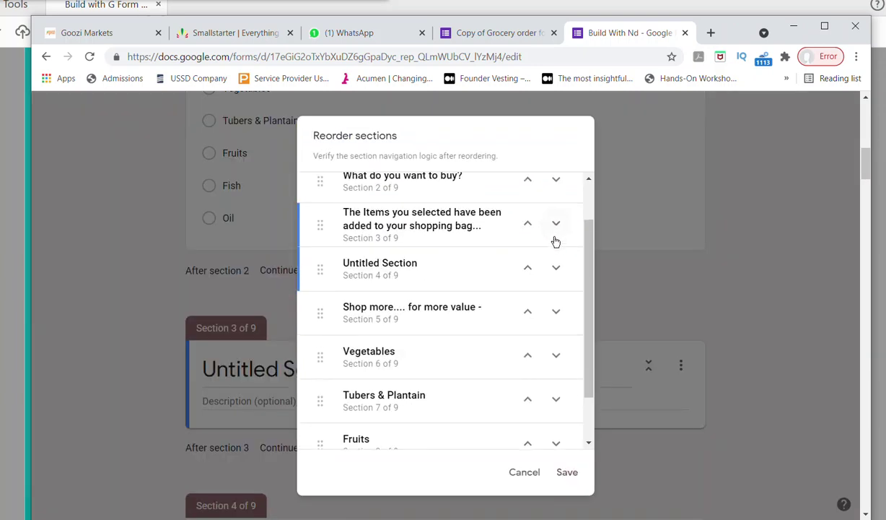
pyautogui.click(556, 268)
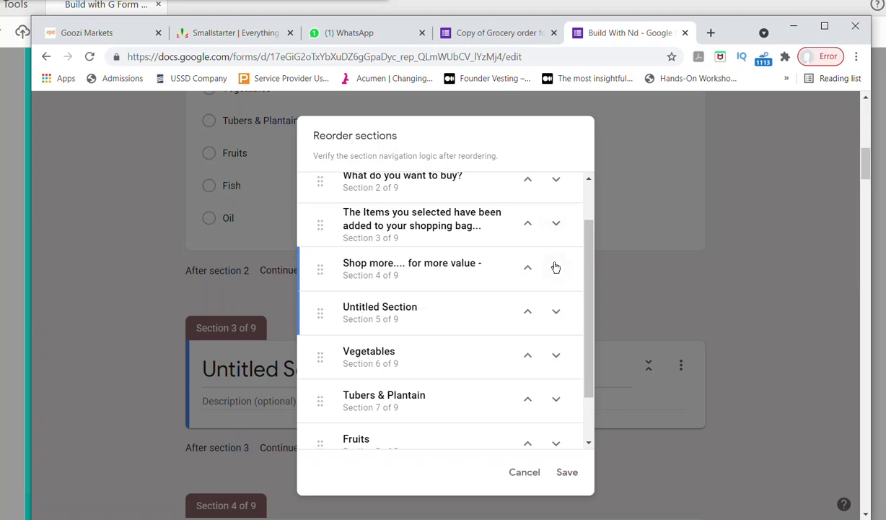
pyautogui.click(556, 311)
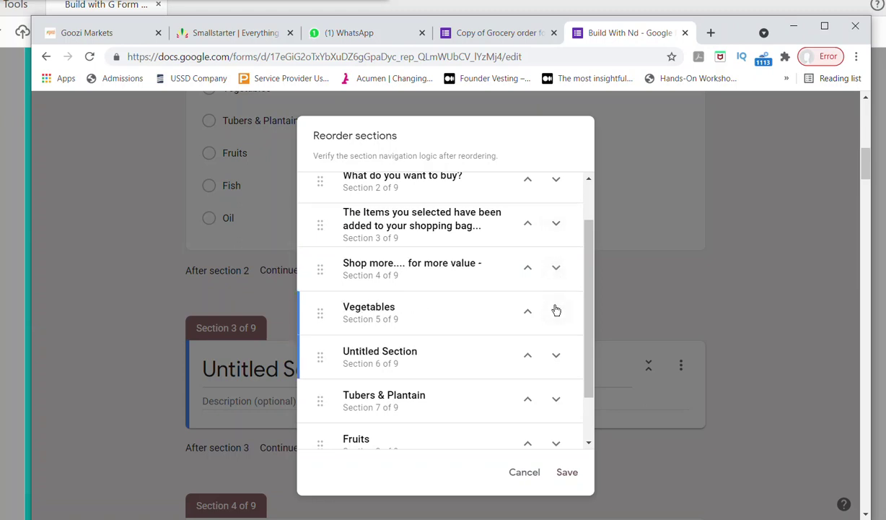
pyautogui.click(556, 359)
pyautogui.scroll(-1, 556, 359)
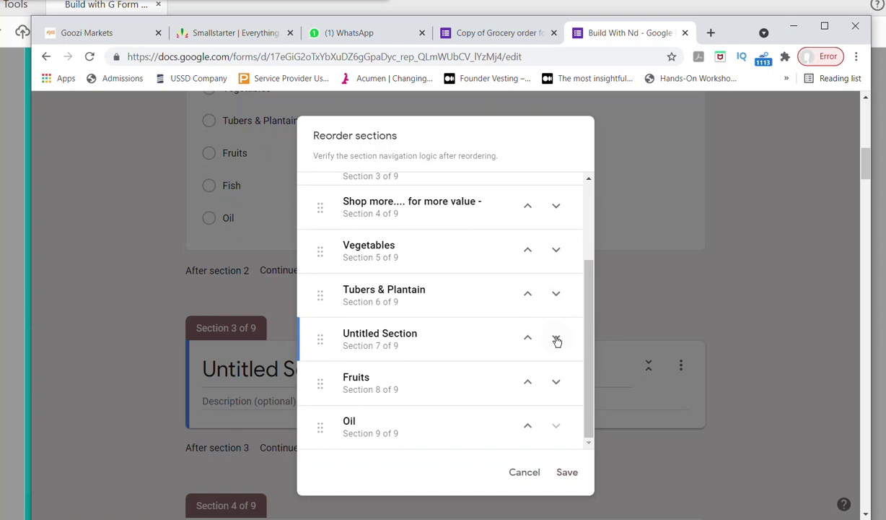
pyautogui.click(555, 339)
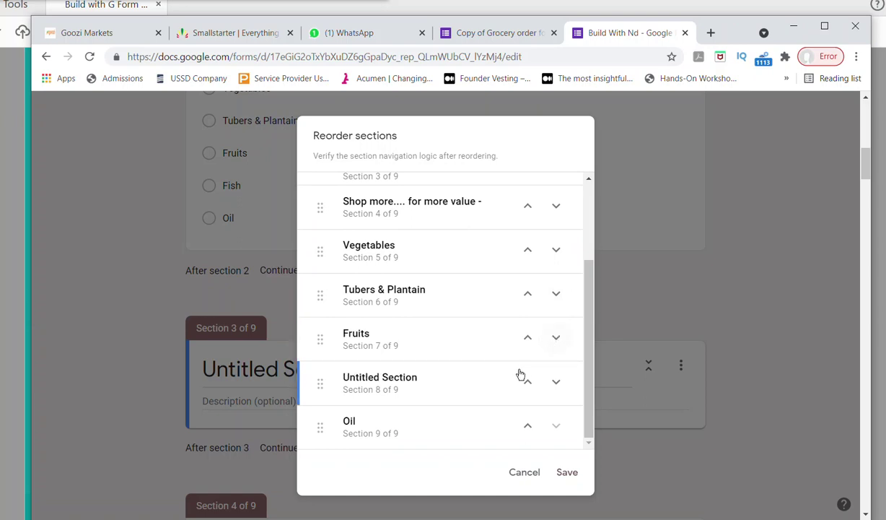
pyautogui.click(568, 473)
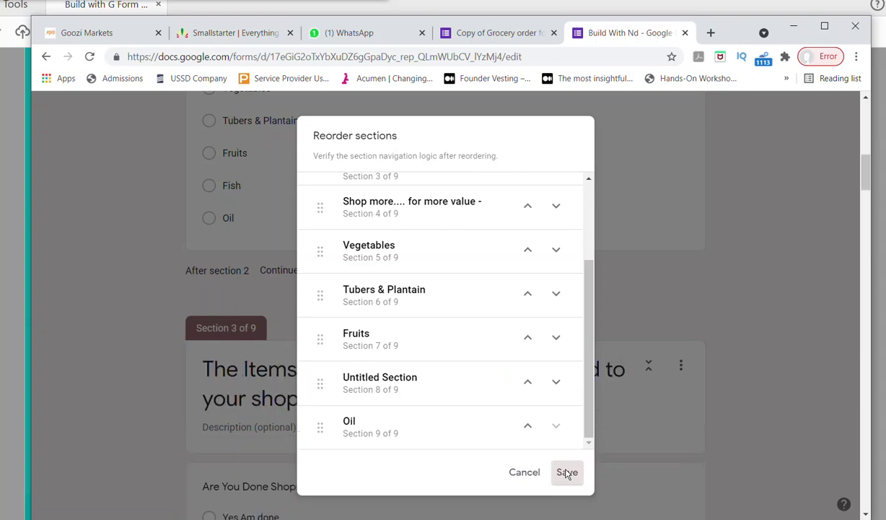
pyautogui.scroll(-20, 468, 452)
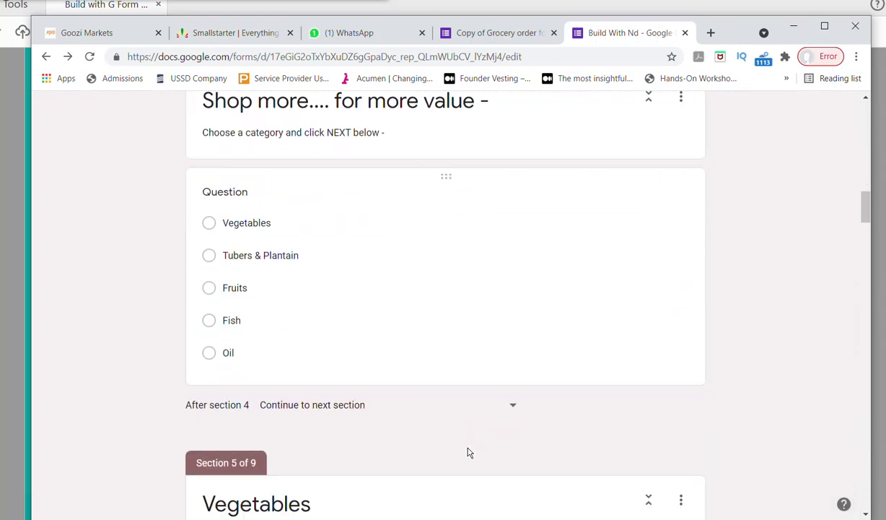
# Step: Title section 8 Fish
pyautogui.scroll(-15, 468, 452)
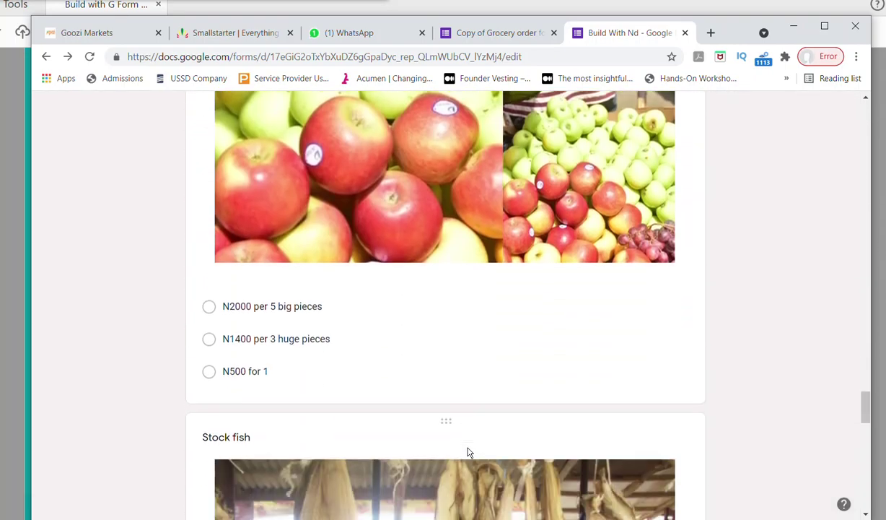
pyautogui.scroll(-10, 468, 447)
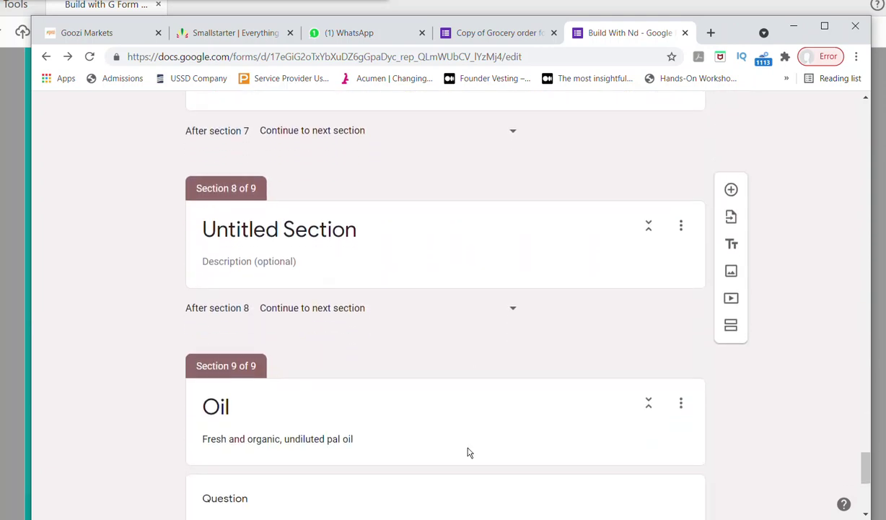
pyautogui.click(246, 227)
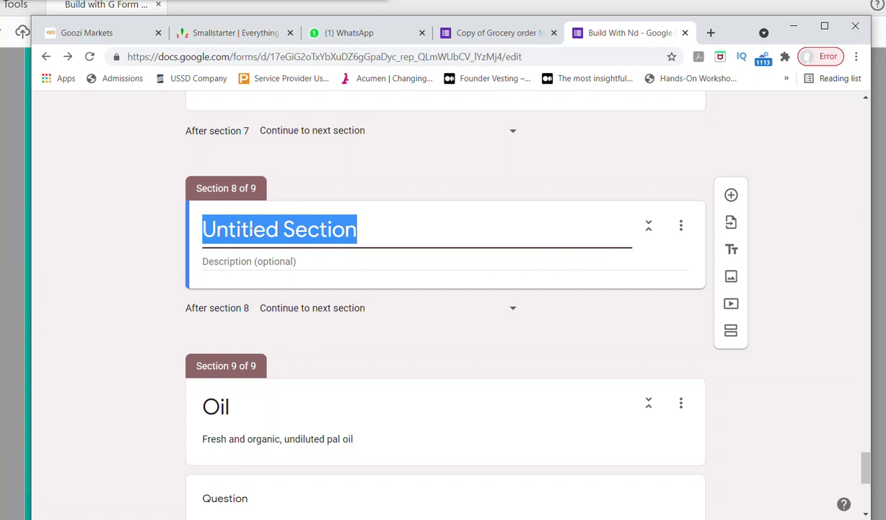
pyautogui.write('Fish')
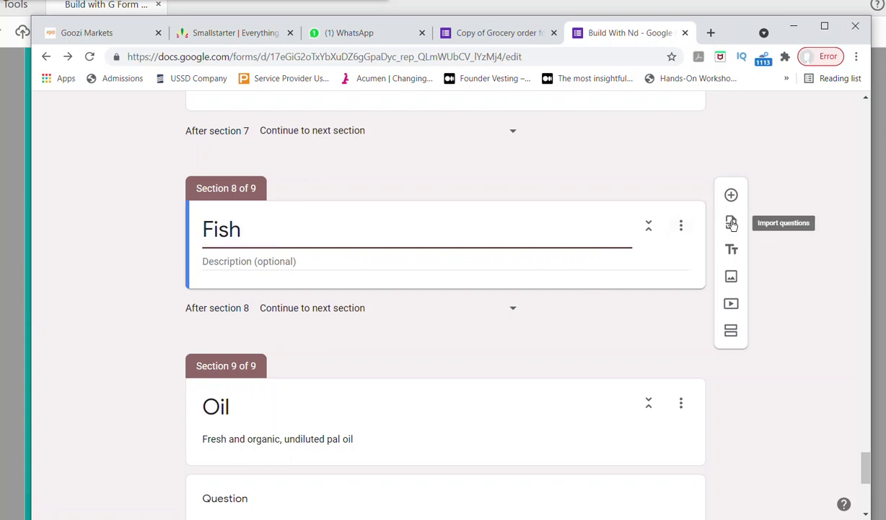
# Step: Drag the Stock fish question from Fruits into the Fish section
pyautogui.scroll(10, 479, 231)
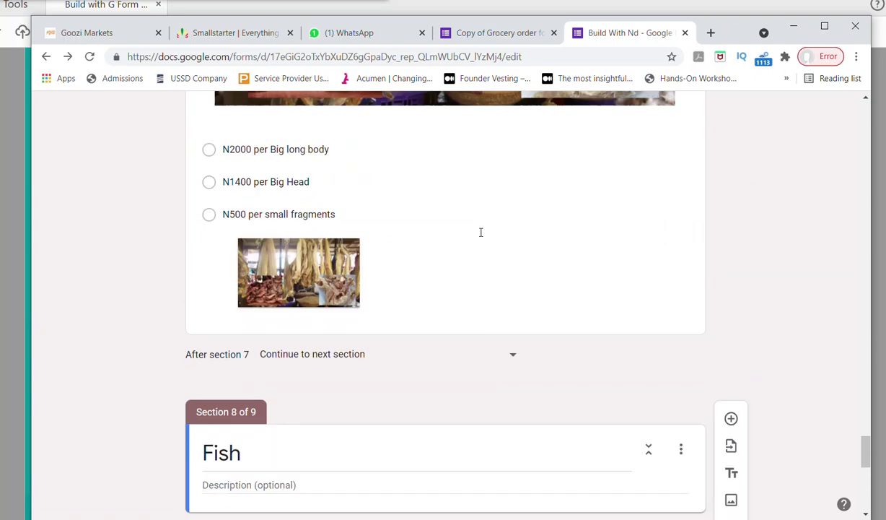
pyautogui.scroll(2, 480, 235)
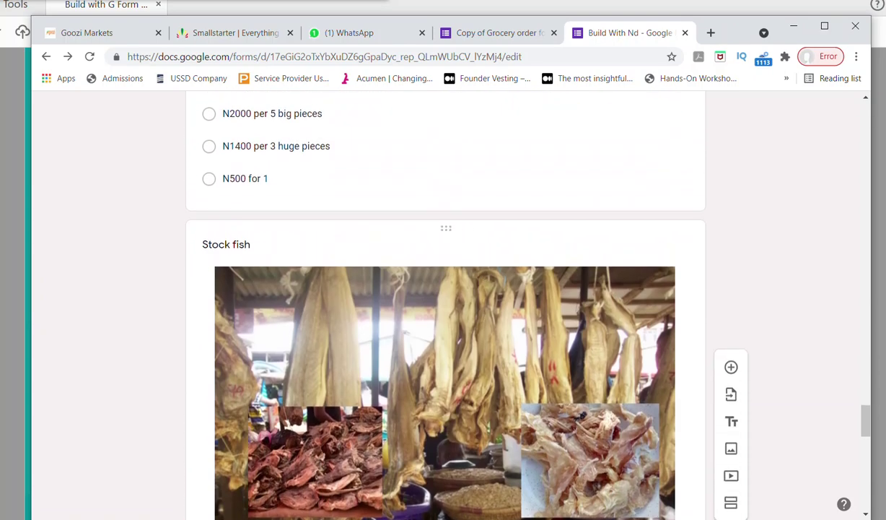
pyautogui.moveTo(445, 228); pyautogui.dragTo(432, 279)
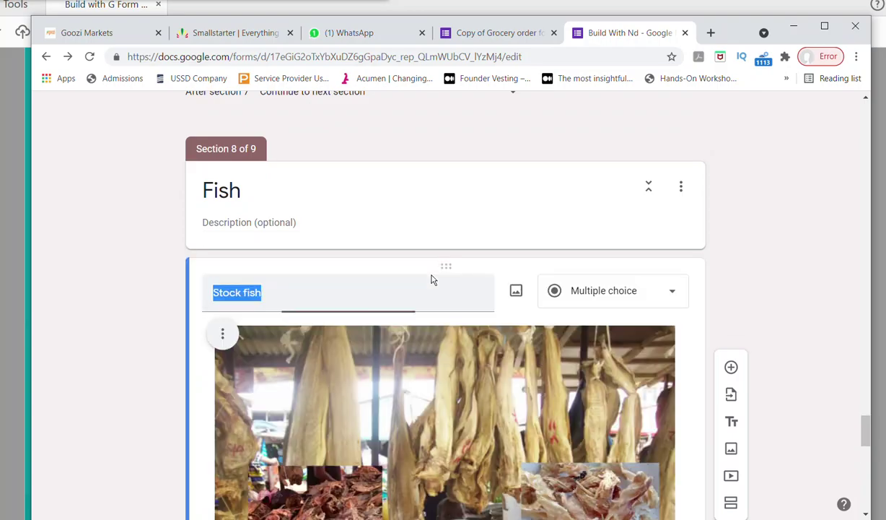
pyautogui.scroll(-3, 431, 278)
pyautogui.scroll(-5, 432, 278)
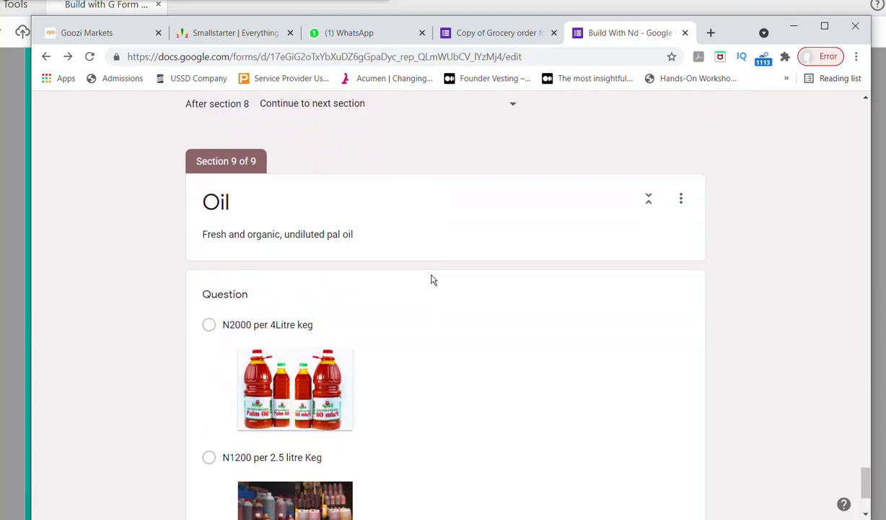
# Step: On the category question, set the Fish choice to 'Go to section 8 (Fish)'
pyautogui.scroll(10, 432, 279)
pyautogui.scroll(15, 432, 280)
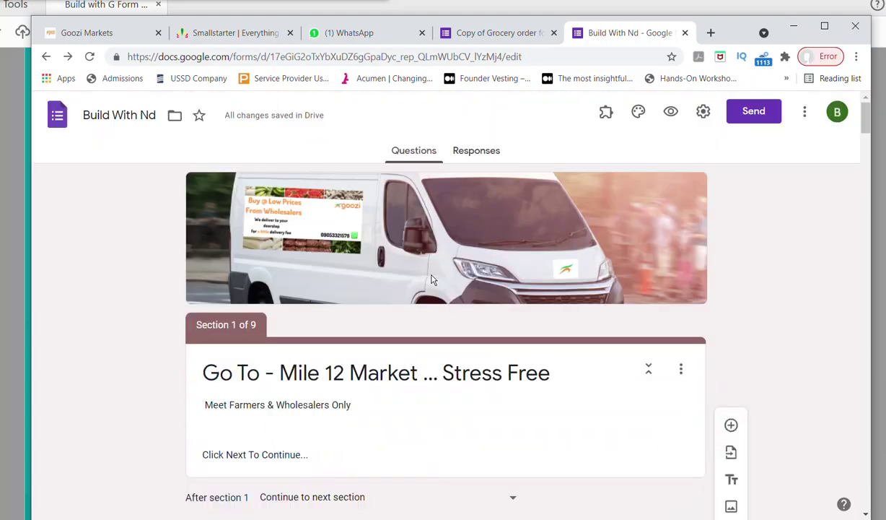
pyautogui.scroll(-4, 432, 277)
pyautogui.scroll(5, 431, 274)
pyautogui.scroll(-7, 433, 280)
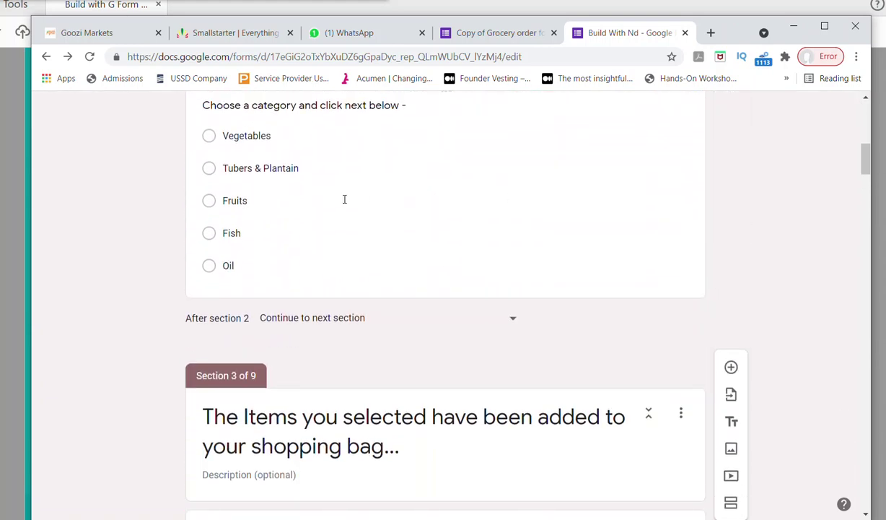
pyautogui.click(265, 233)
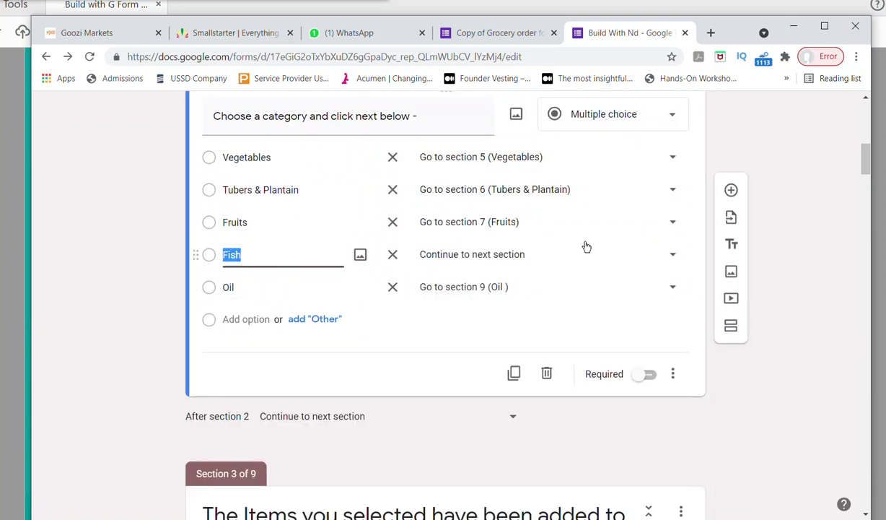
pyautogui.click(669, 257)
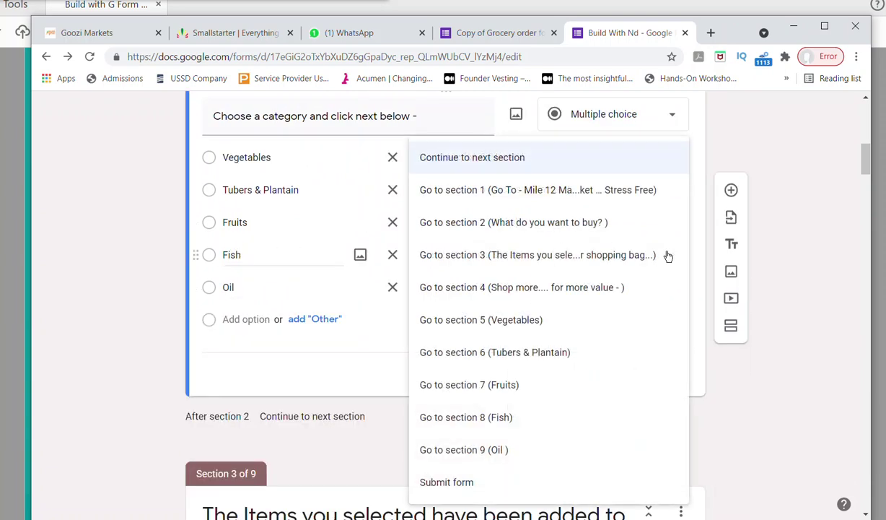
pyautogui.click(501, 418)
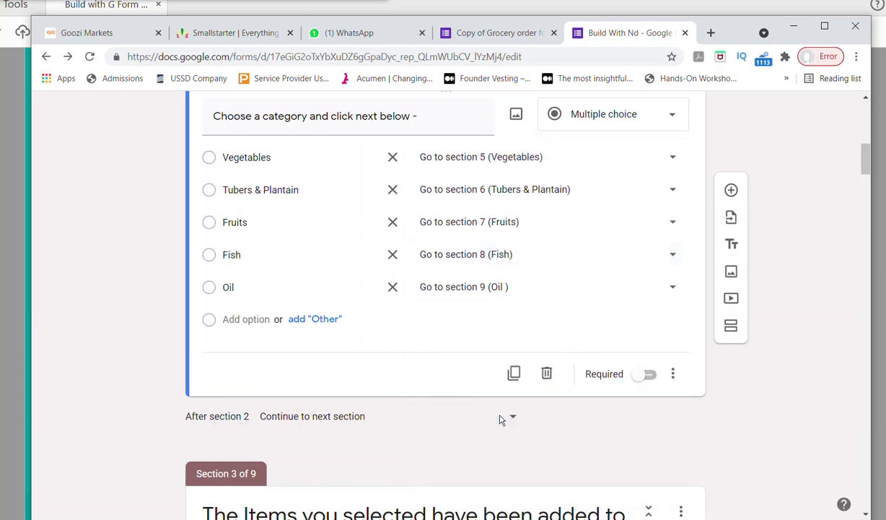
pyautogui.scroll(-6, 514, 401)
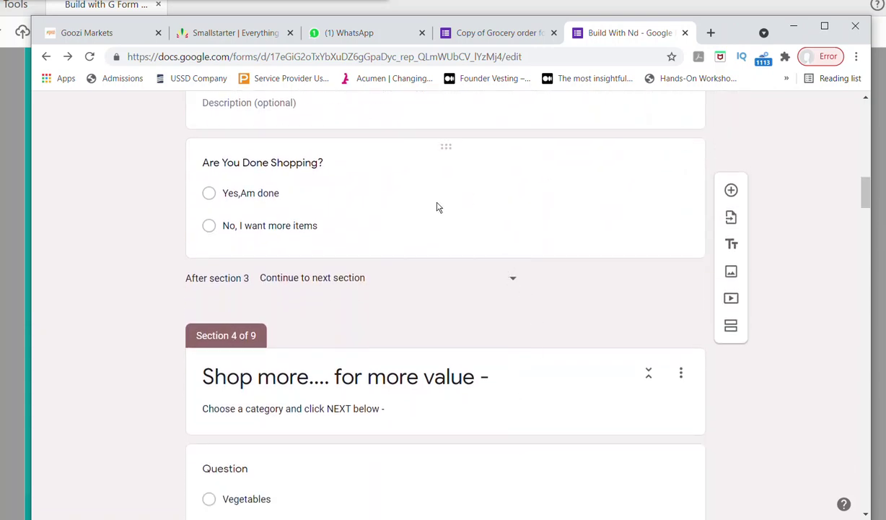
# Step: Turn on 'Go to section based on answer' for the Are You Done Shopping? question
pyautogui.click(383, 188)
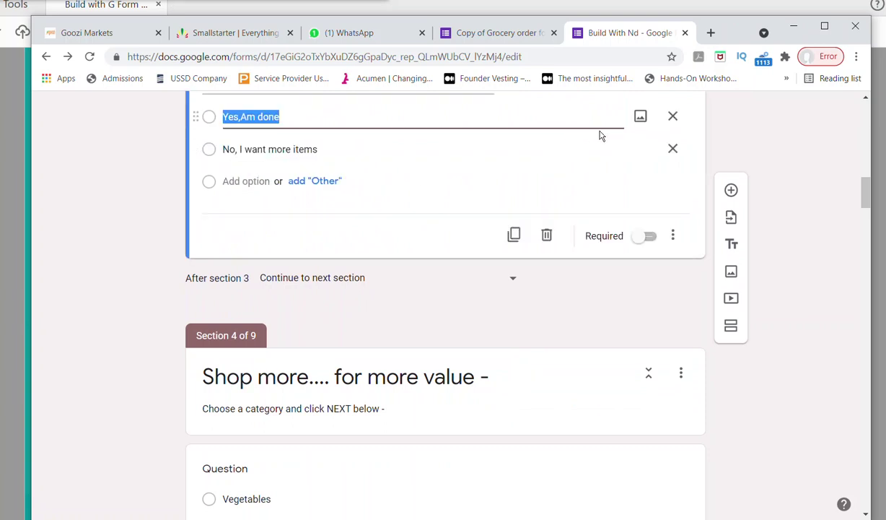
pyautogui.click(673, 238)
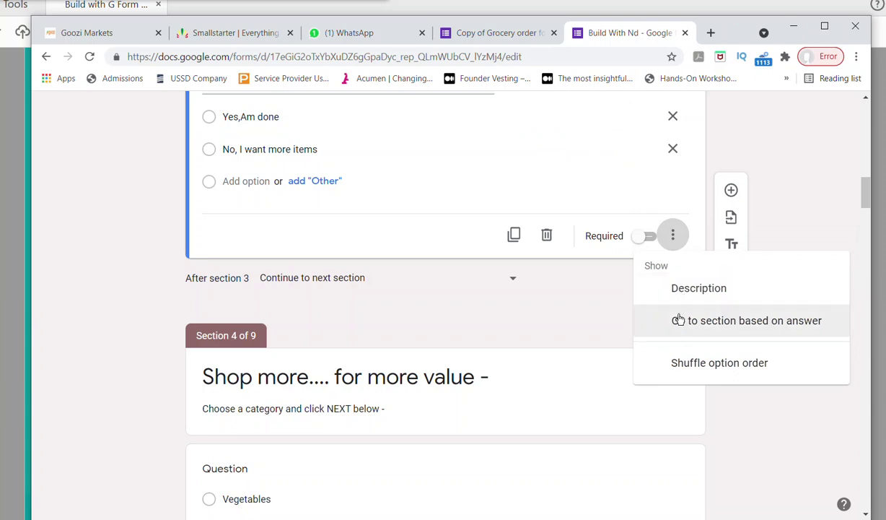
pyautogui.click(678, 323)
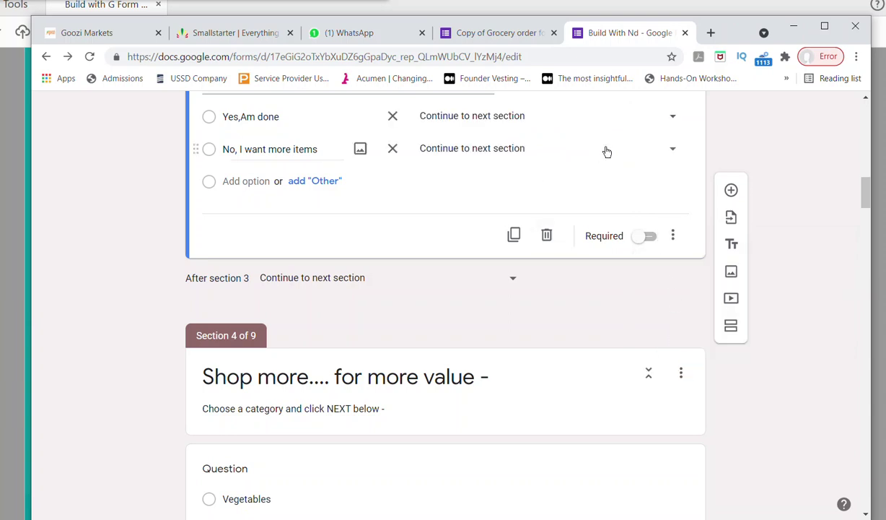
pyautogui.scroll(-8, 607, 151)
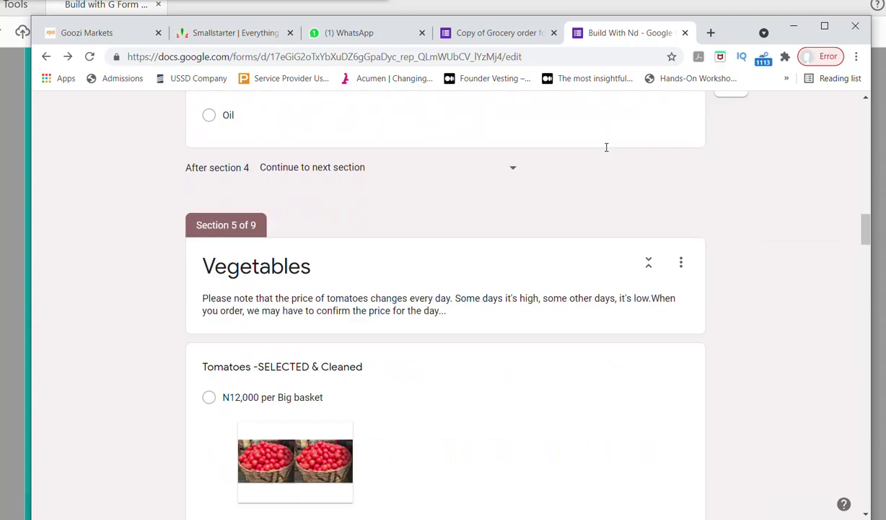
pyautogui.scroll(-10, 607, 151)
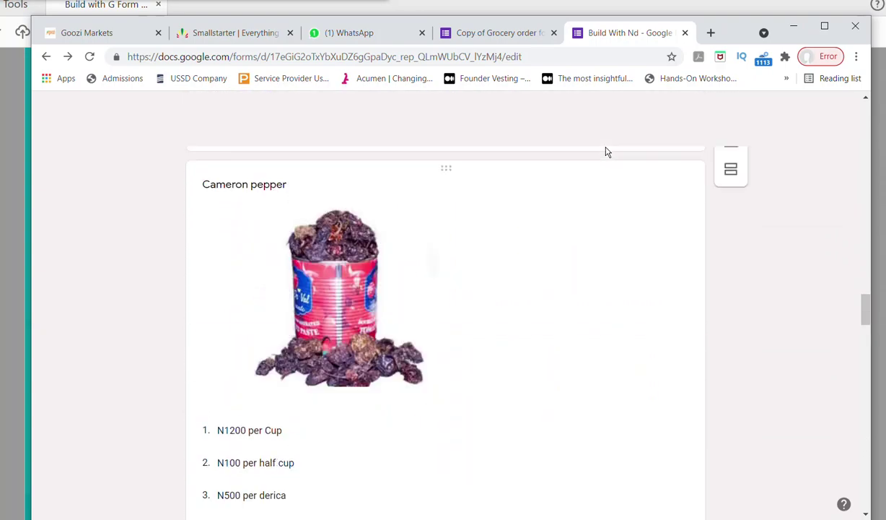
pyautogui.scroll(15, 607, 151)
pyautogui.scroll(15, 607, 151)
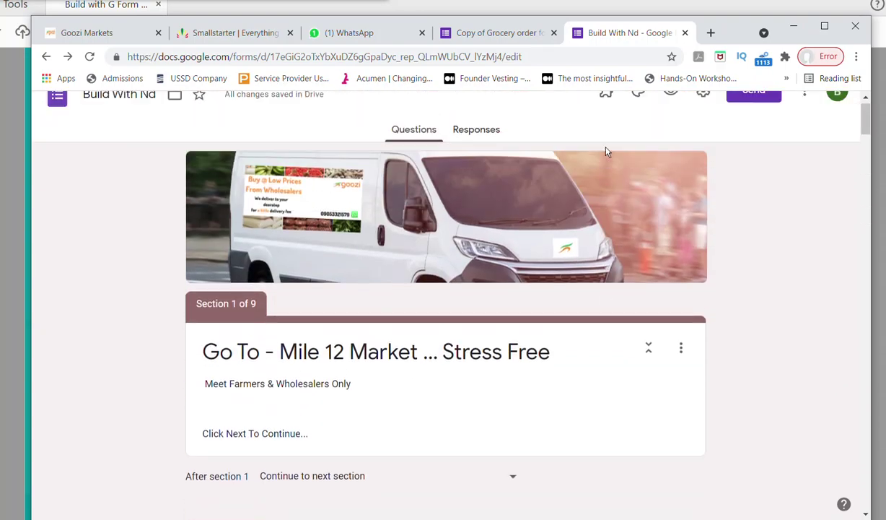
pyautogui.scroll(-15, 607, 152)
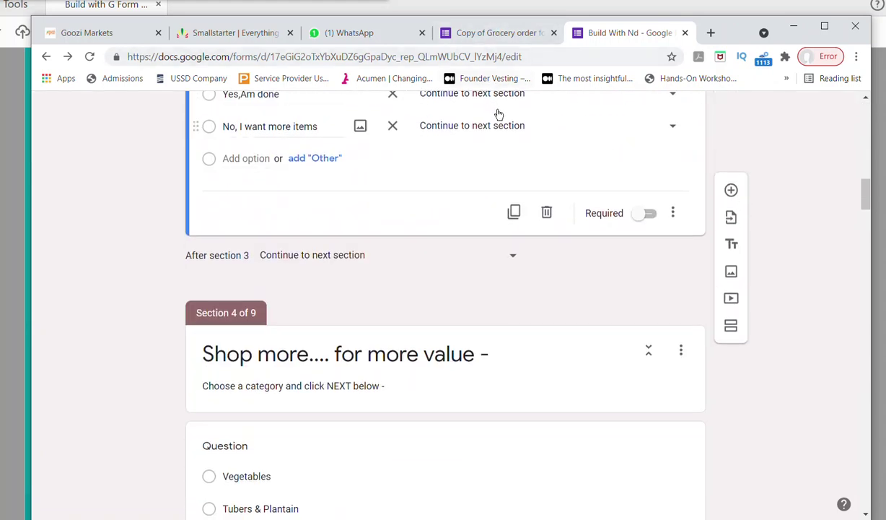
pyautogui.scroll(1, 518, 116)
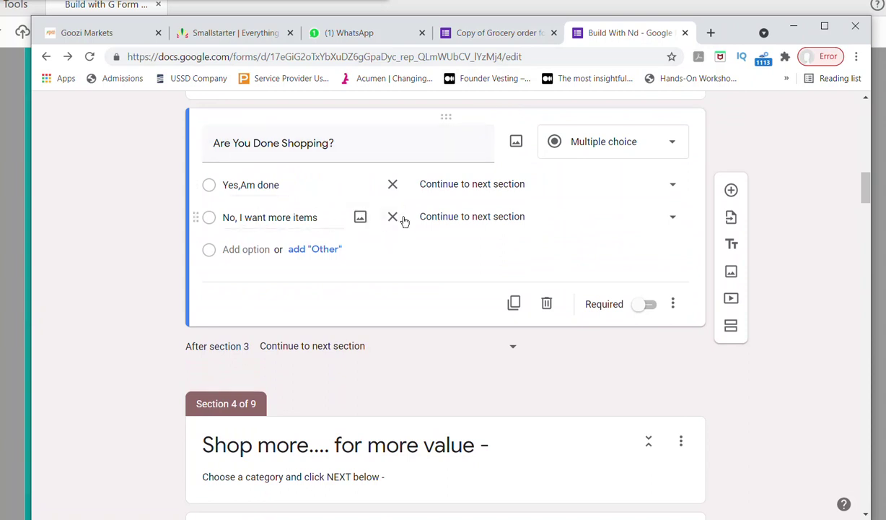
# Step: Try destinations for 'No, I want more items', first continuing to the next section, then section 2
pyautogui.click(664, 219)
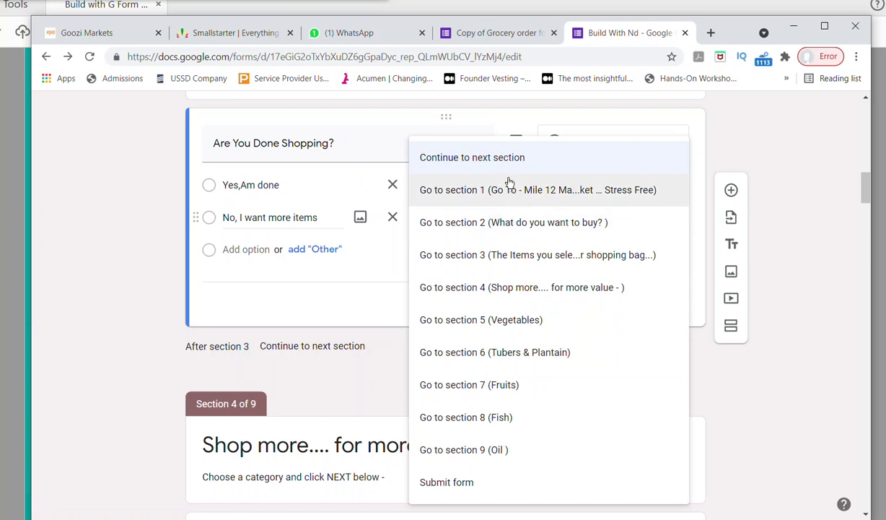
pyautogui.scroll(-2, 510, 248)
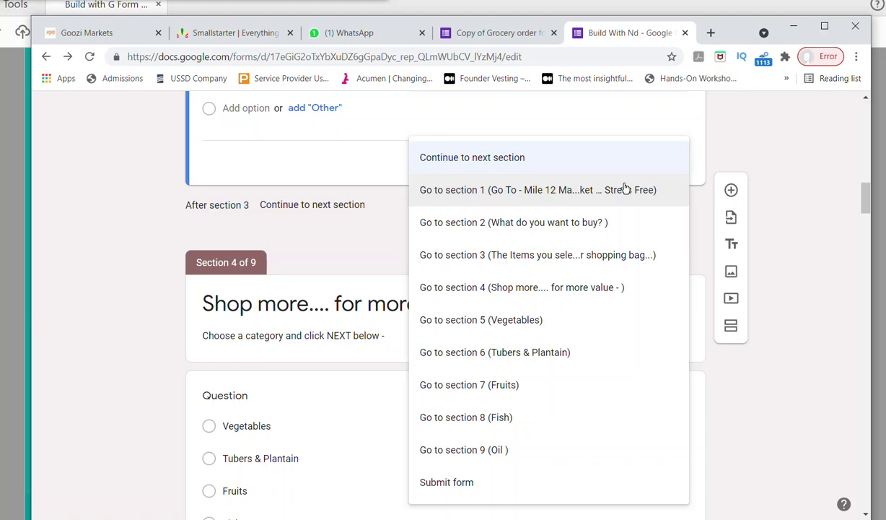
pyautogui.click(510, 159)
pyautogui.scroll(15, 512, 168)
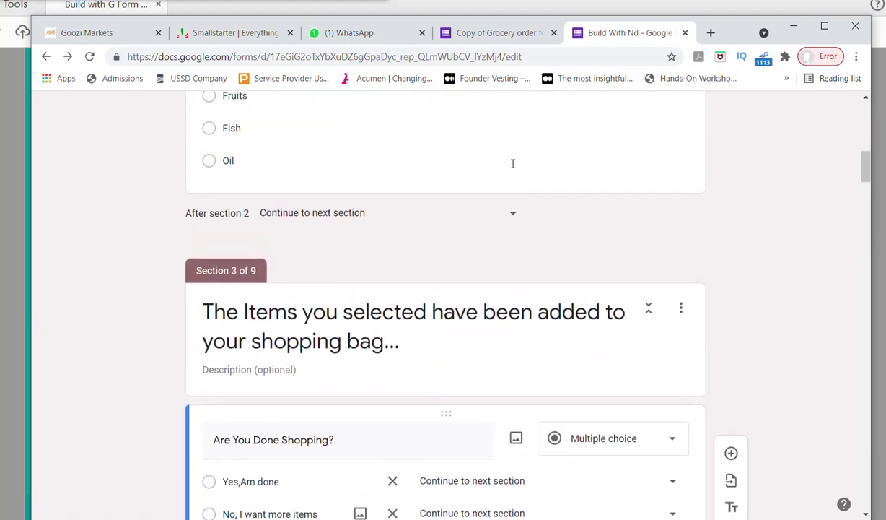
pyautogui.scroll(-2, 513, 167)
pyautogui.scroll(-3, 512, 167)
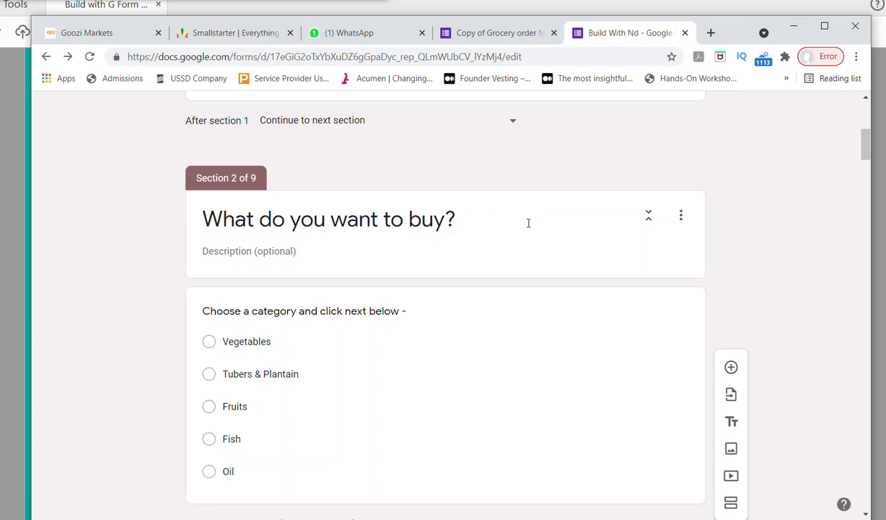
pyautogui.scroll(-10, 514, 248)
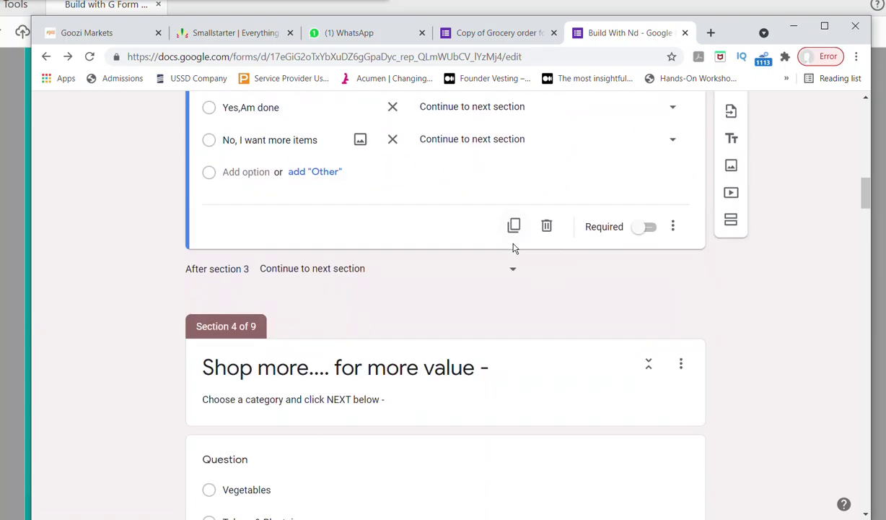
pyautogui.click(588, 141)
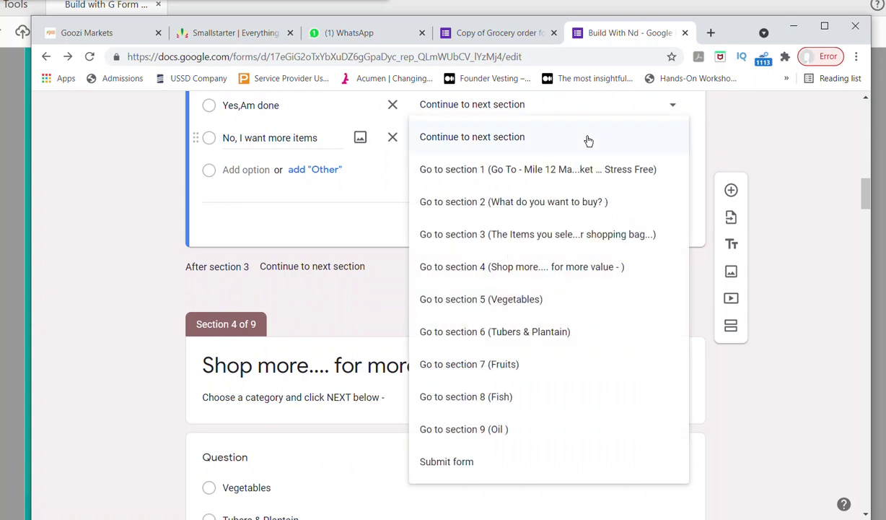
pyautogui.click(515, 209)
pyautogui.scroll(3, 516, 210)
pyautogui.rightClick(515, 210)
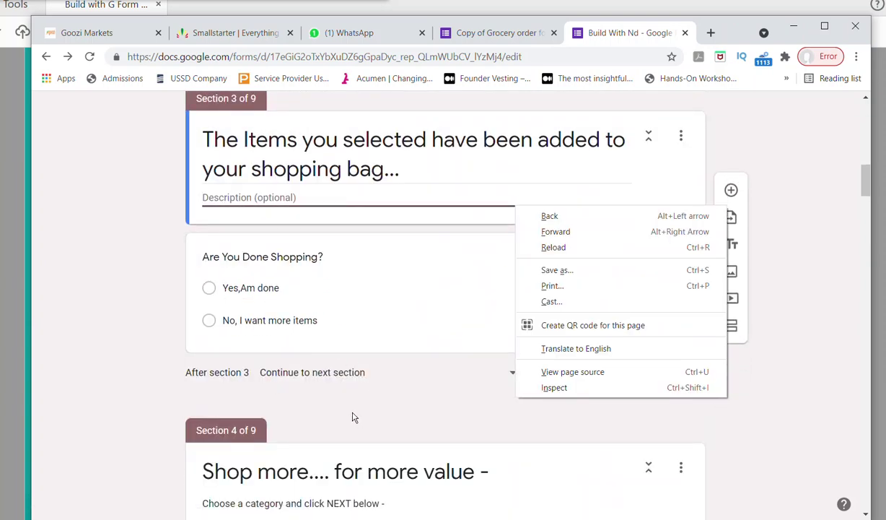
pyautogui.click(787, 399)
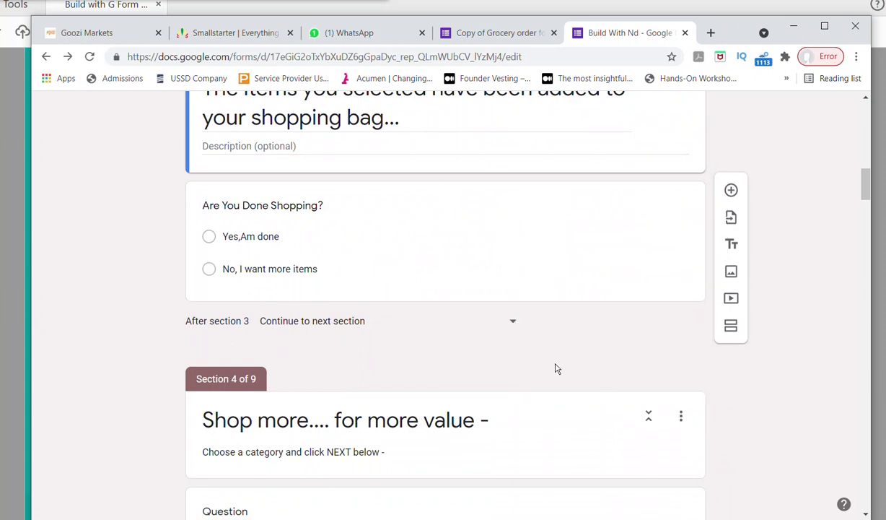
pyautogui.scroll(-2, 552, 364)
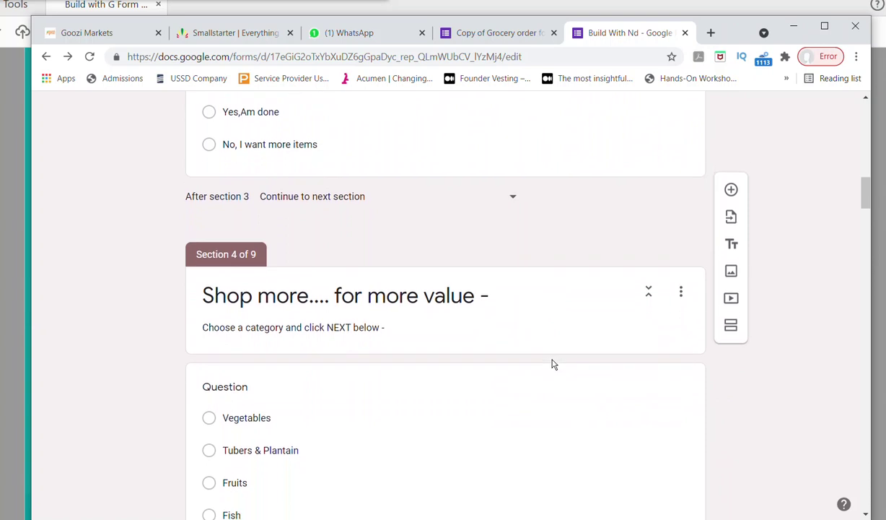
pyautogui.scroll(-1, 553, 359)
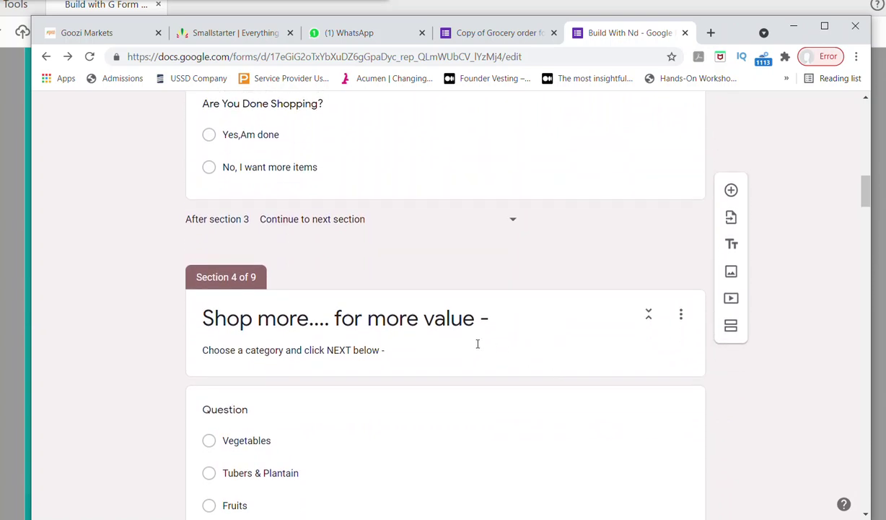
pyautogui.scroll(3, 461, 344)
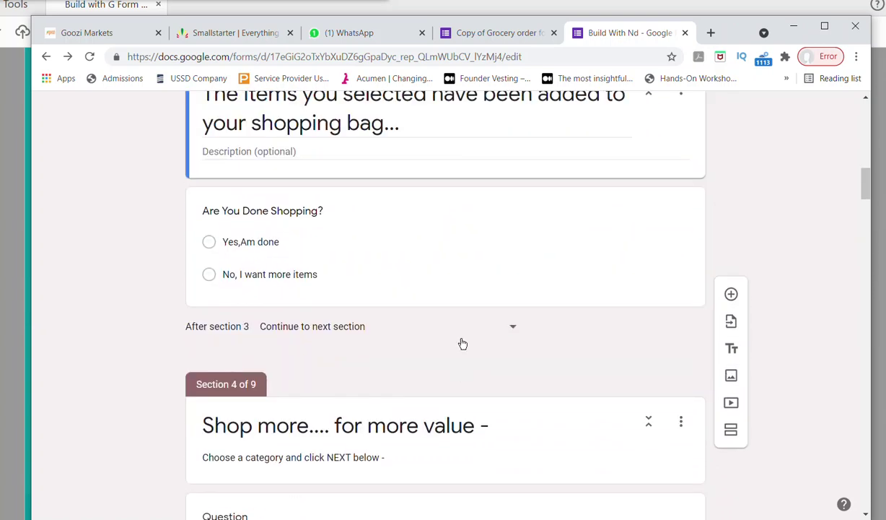
# Step: Route 'No, I want more items' to section 4, Shop more
pyautogui.click(511, 287)
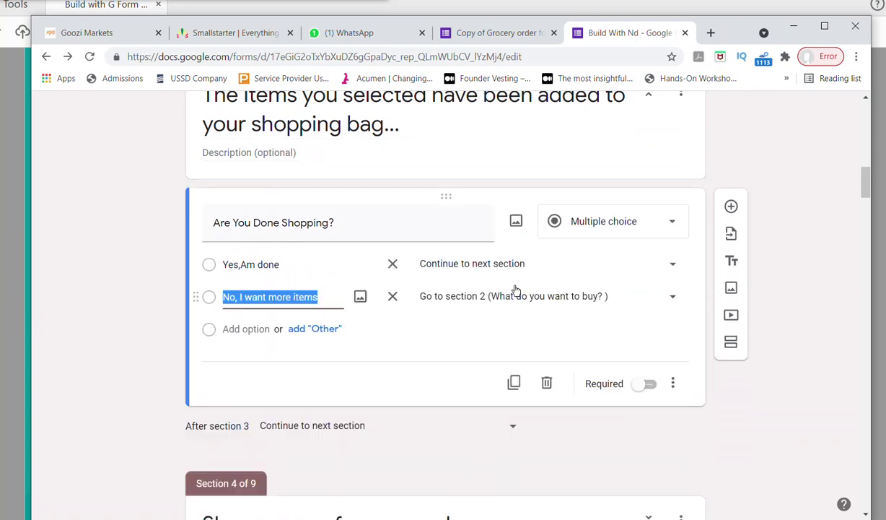
pyautogui.click(674, 295)
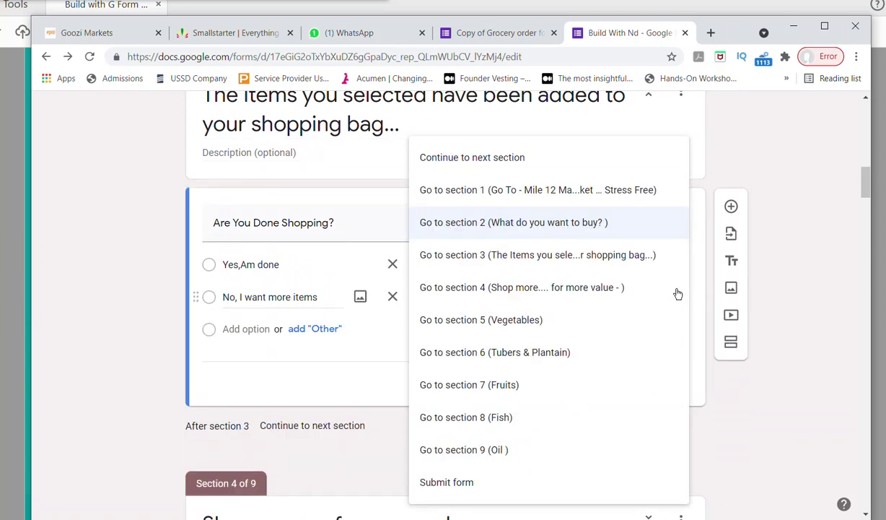
pyautogui.click(536, 288)
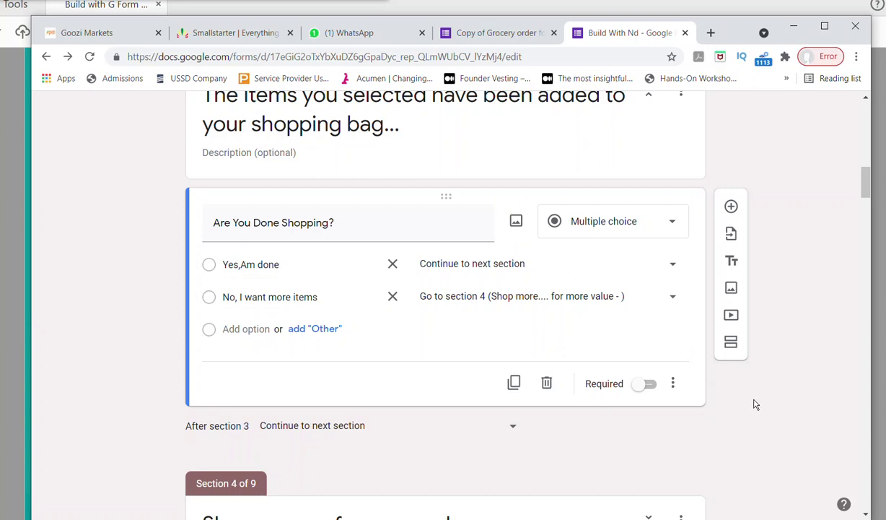
# Step: Scroll to the empty Untitled Section 4 of 10 and open its three-dot menu
pyautogui.scroll(-6, 759, 409)
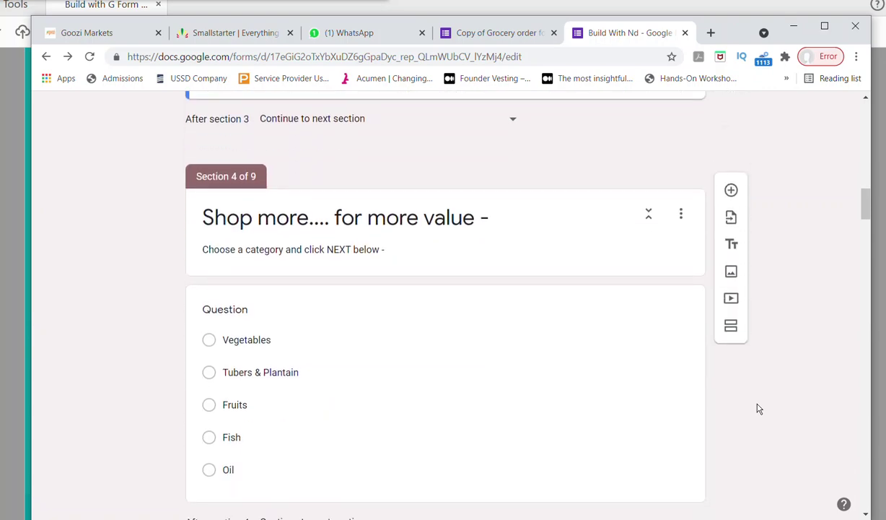
pyautogui.scroll(-1, 758, 408)
pyautogui.scroll(-1, 757, 408)
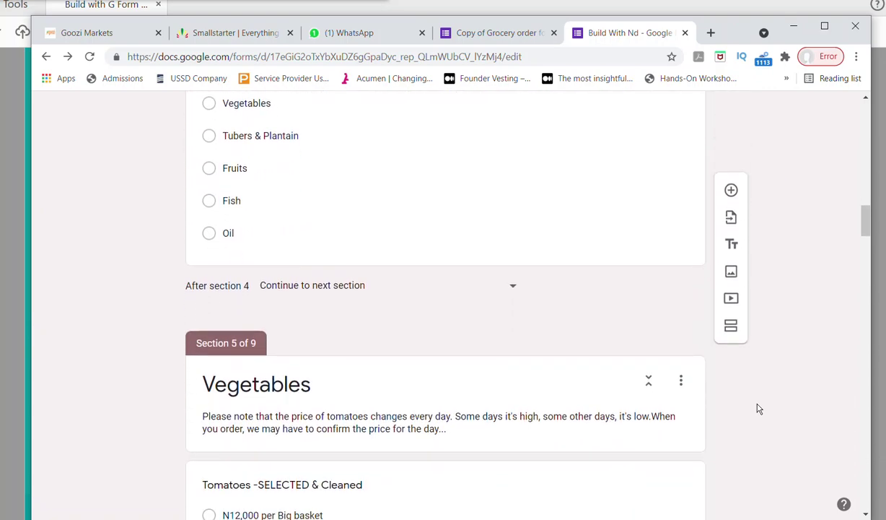
pyautogui.scroll(-20, 756, 347)
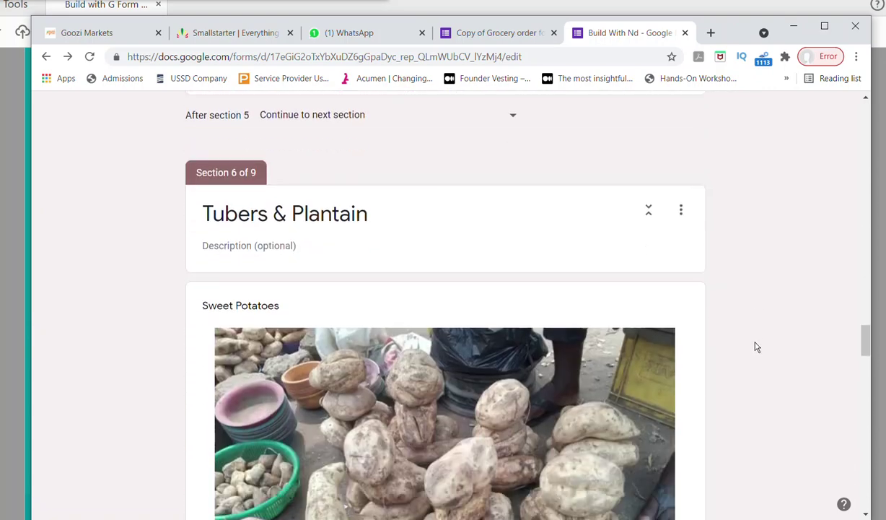
pyautogui.scroll(-15, 756, 347)
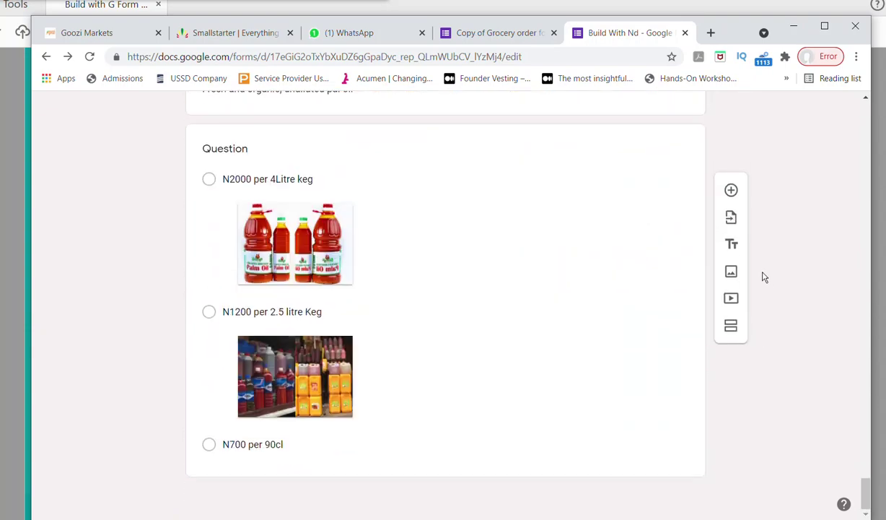
pyautogui.scroll(2, 752, 268)
pyautogui.scroll(-2, 751, 267)
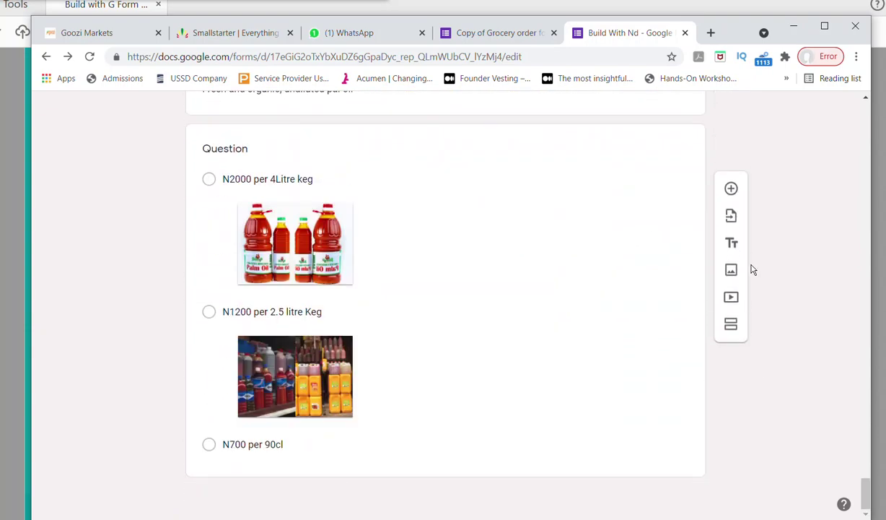
pyautogui.scroll(1, 738, 334)
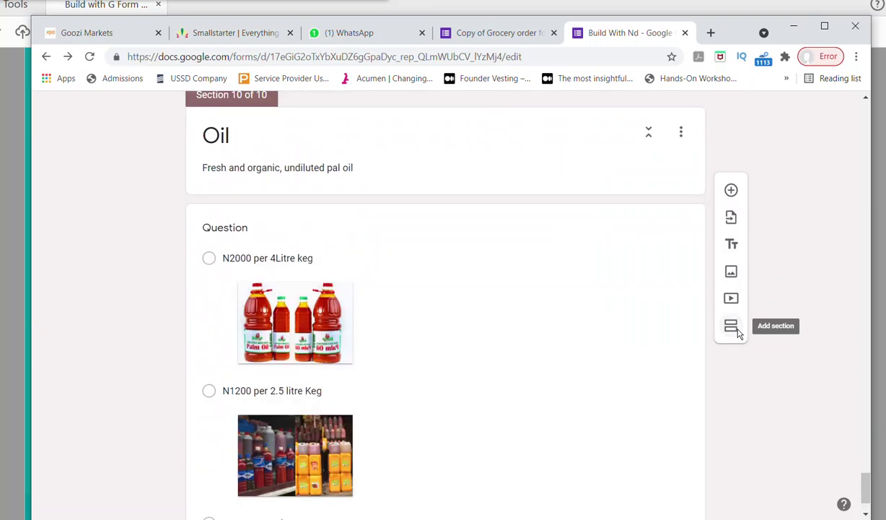
pyautogui.scroll(-1, 683, 336)
pyautogui.scroll(1, 684, 337)
pyautogui.scroll(15, 684, 337)
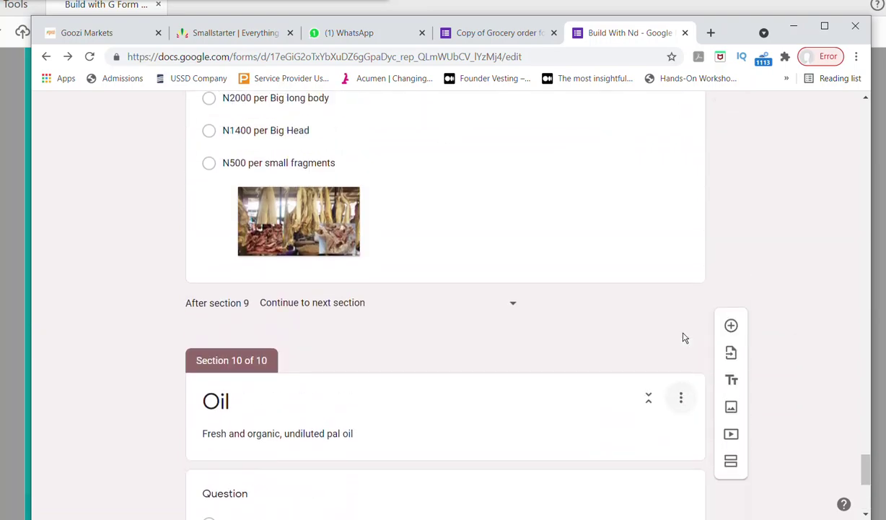
pyautogui.scroll(15, 684, 337)
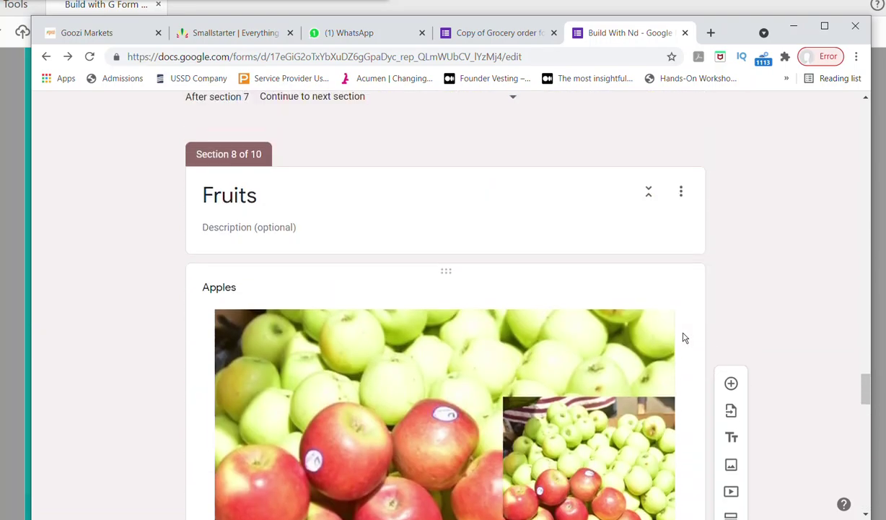
pyautogui.scroll(6, 683, 334)
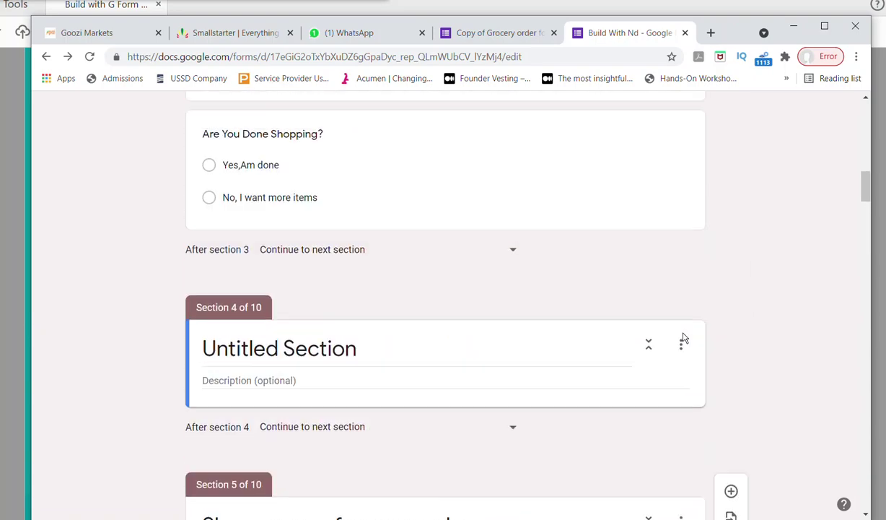
pyautogui.scroll(-6, 683, 335)
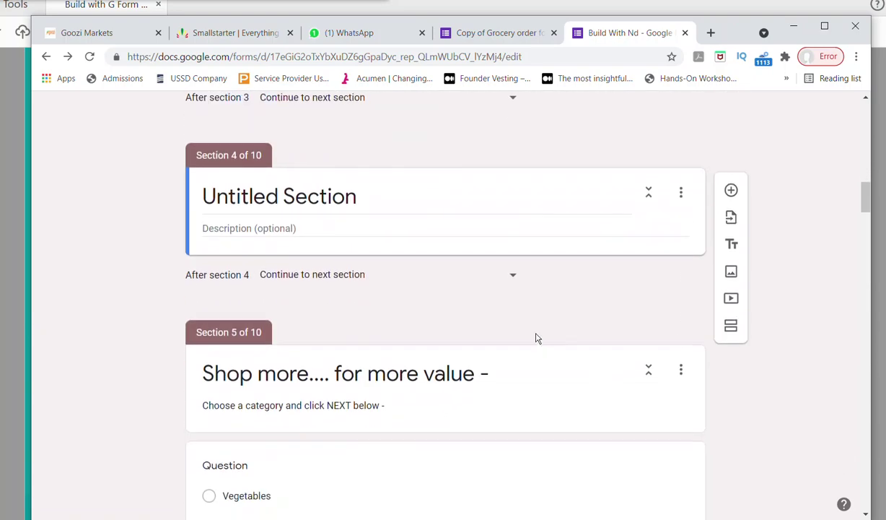
pyautogui.click(679, 192)
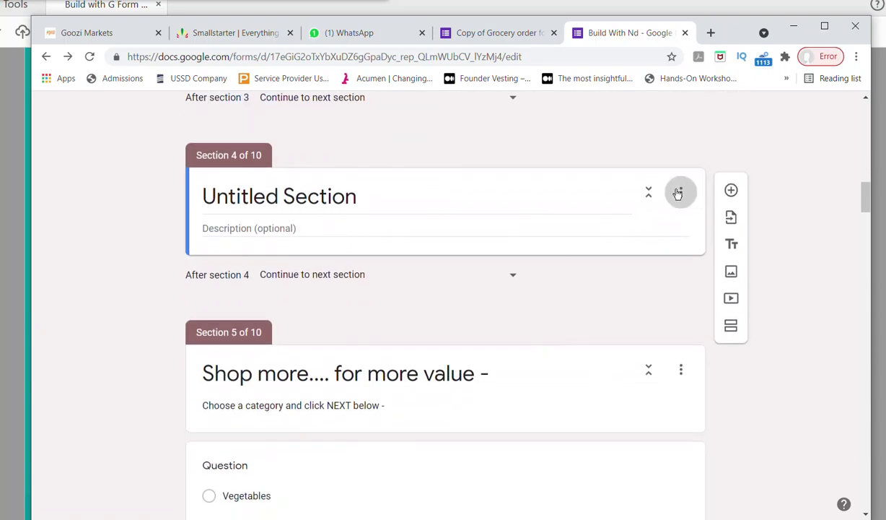
# Step: Move Untitled Section down past Vegetables, Tubers & Plantain, Fruits, Fish and Oil to 10 of 10
pyautogui.click(686, 261)
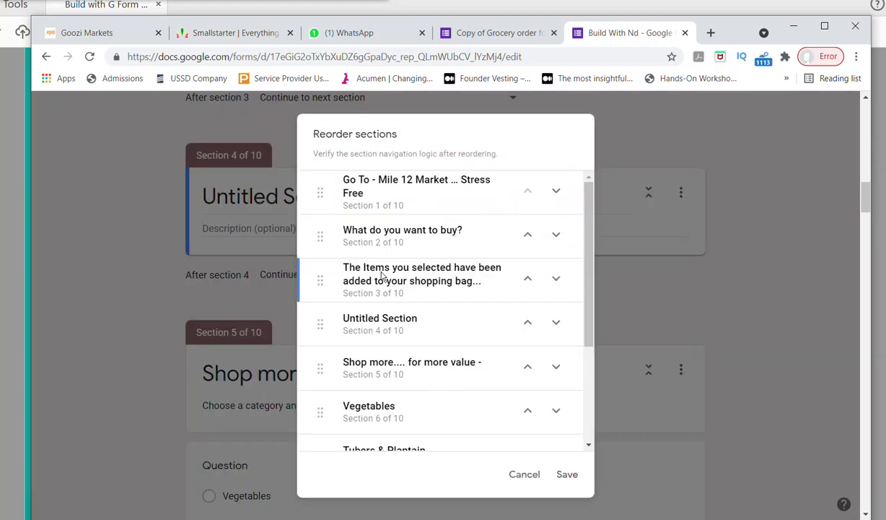
pyautogui.click(557, 323)
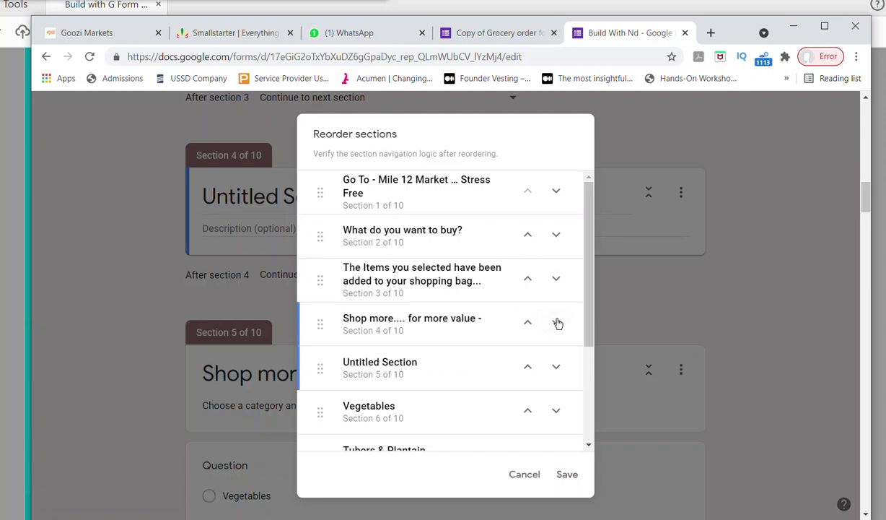
pyautogui.click(555, 366)
pyautogui.scroll(-2, 556, 372)
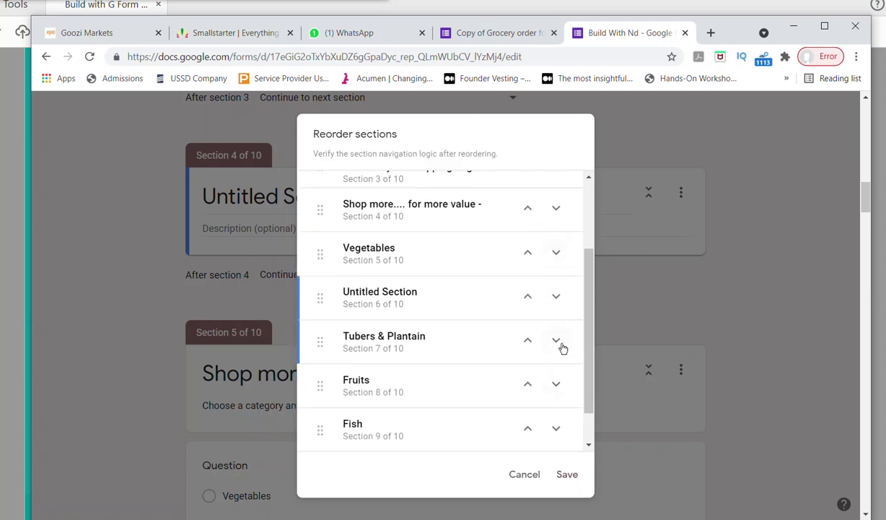
pyautogui.click(554, 295)
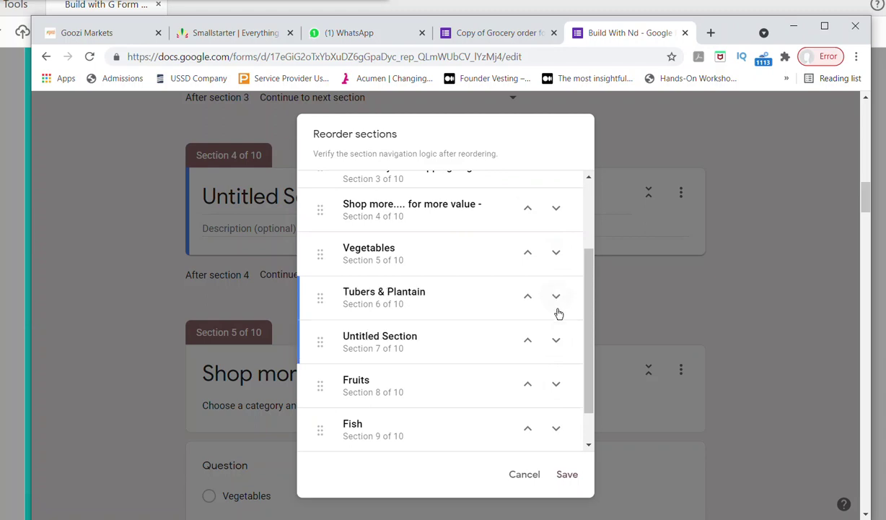
pyautogui.click(556, 340)
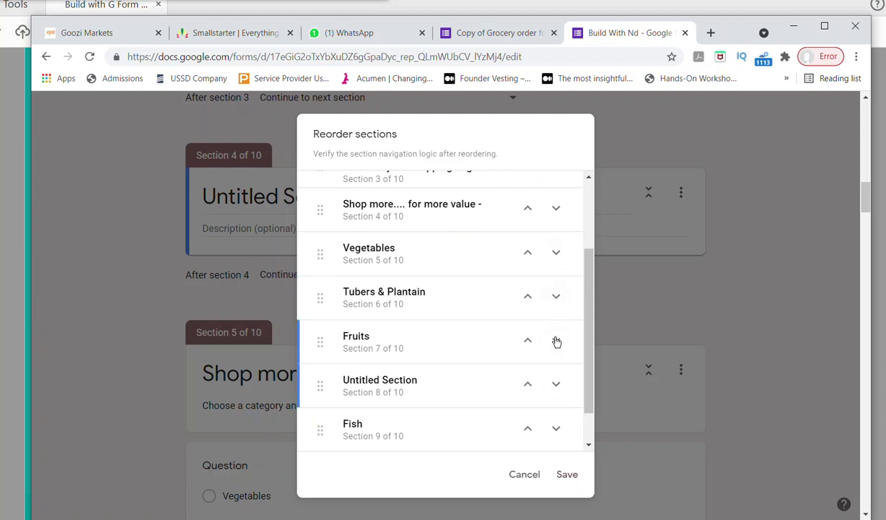
pyautogui.click(554, 384)
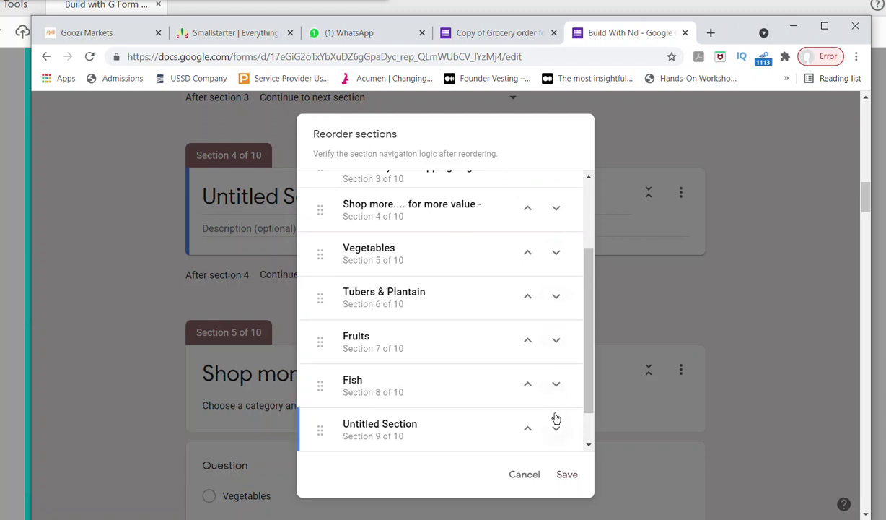
pyautogui.scroll(-1, 556, 420)
pyautogui.click(556, 383)
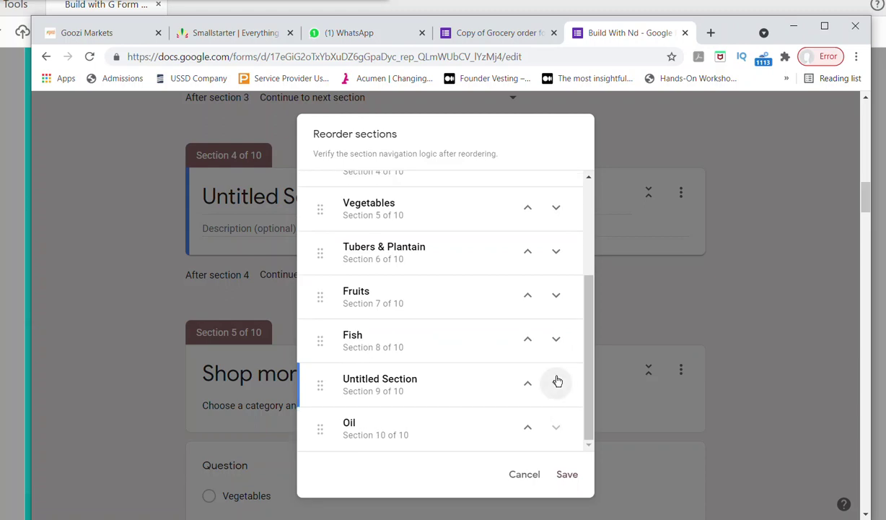
# Step: Save the new section order and title section 10 'Review Your Purchases'
pyautogui.click(567, 474)
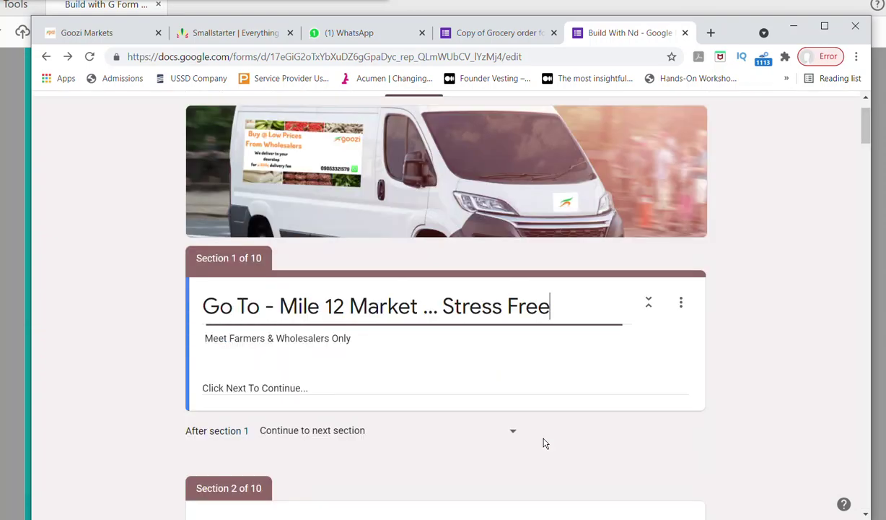
pyautogui.scroll(-20, 544, 443)
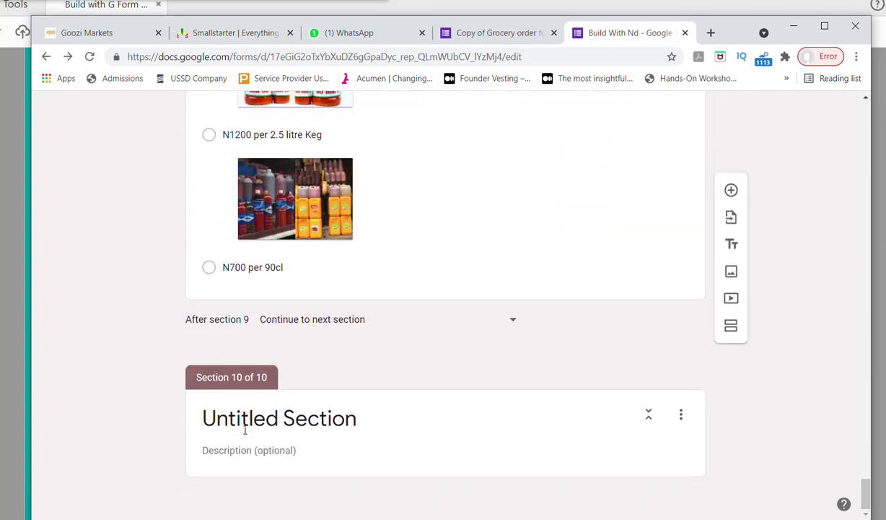
pyautogui.click(249, 419)
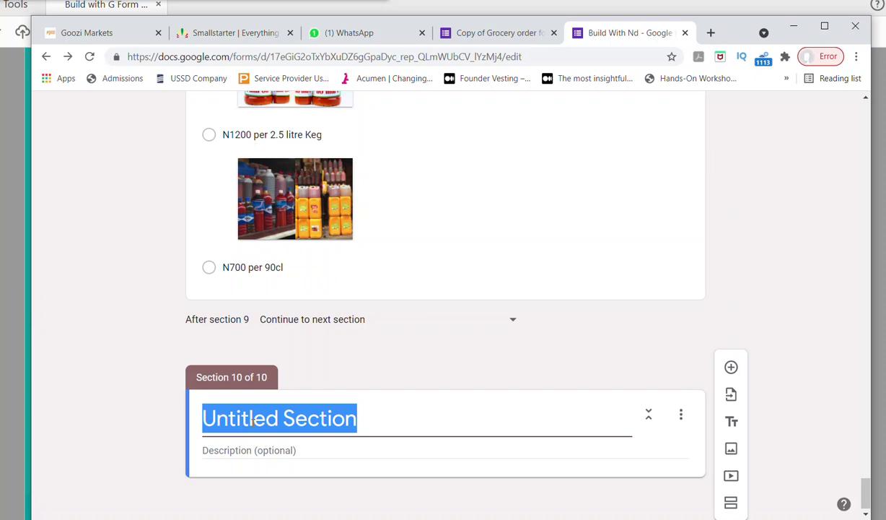
pyautogui.write('Revie')
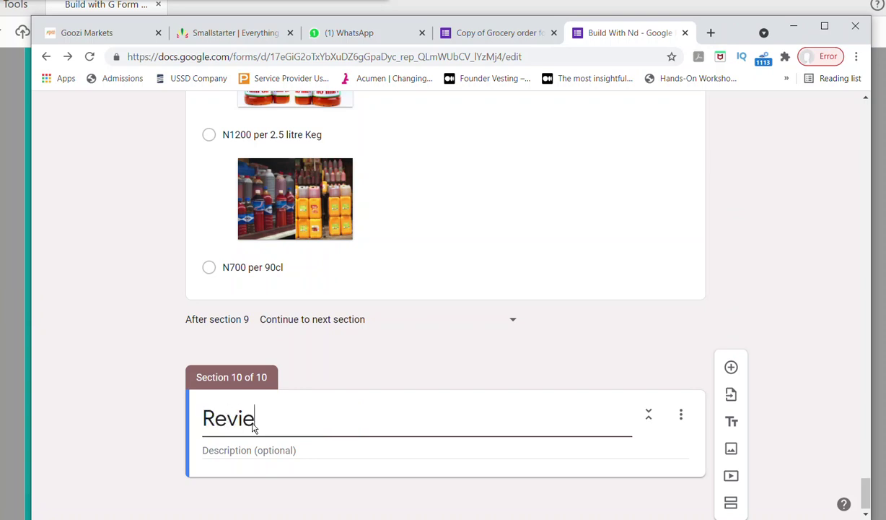
pyautogui.write('w Your')
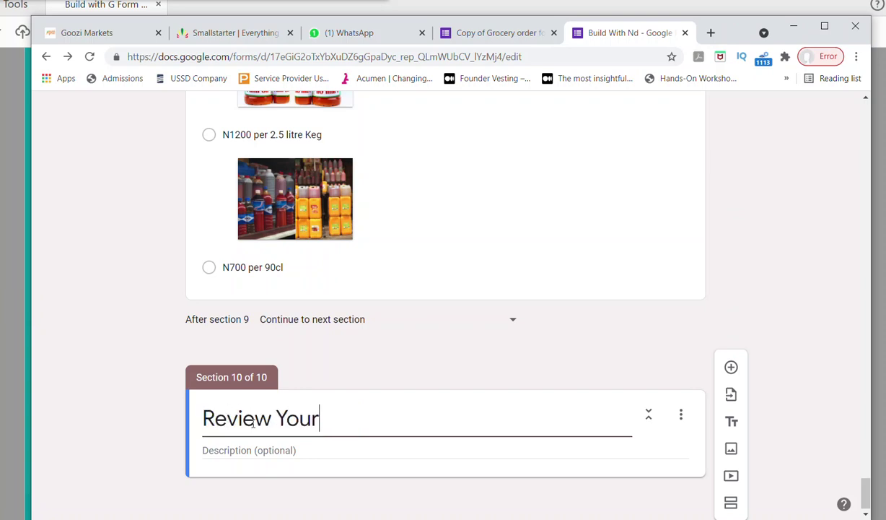
pyautogui.write(' Purchases')
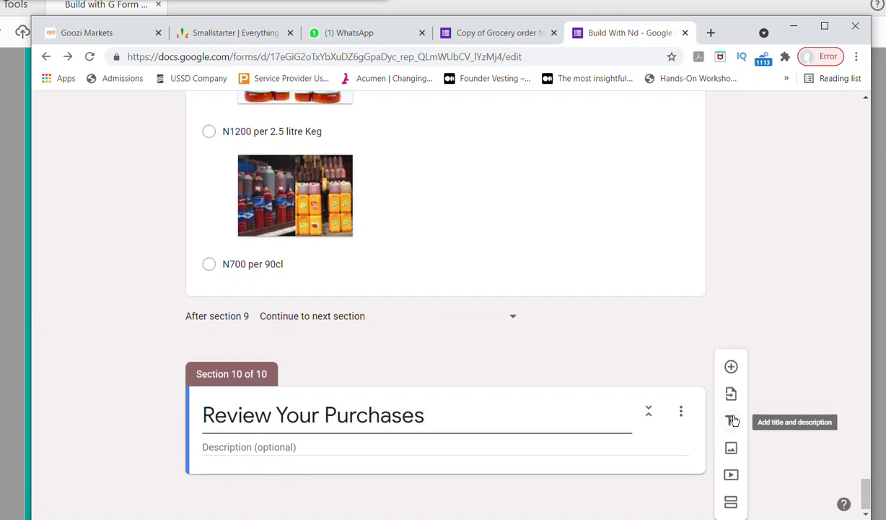
# Step: Add a section after Review Your Purchases, then delete the extra Section 11
pyautogui.click(731, 504)
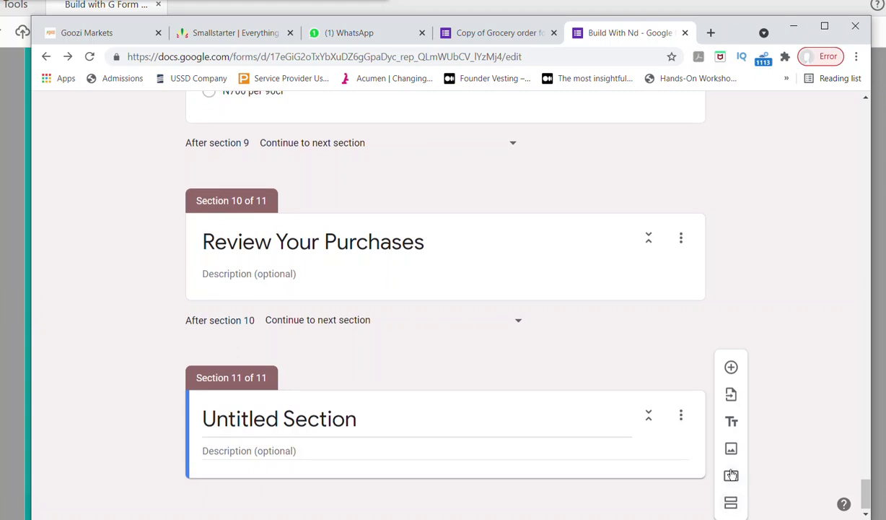
pyautogui.click(682, 416)
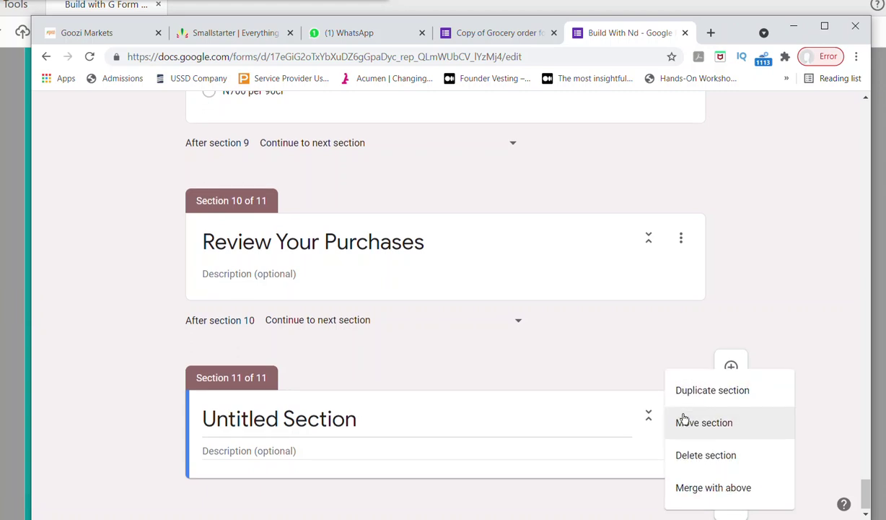
pyautogui.click(690, 456)
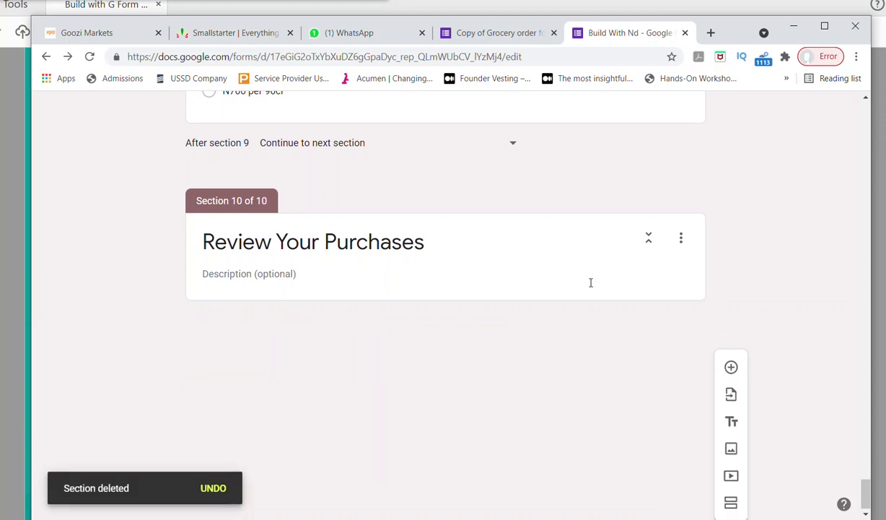
# Step: Add a new blank question to the Review Your Purchases section
pyautogui.click(560, 278)
pyautogui.scroll(2, 570, 289)
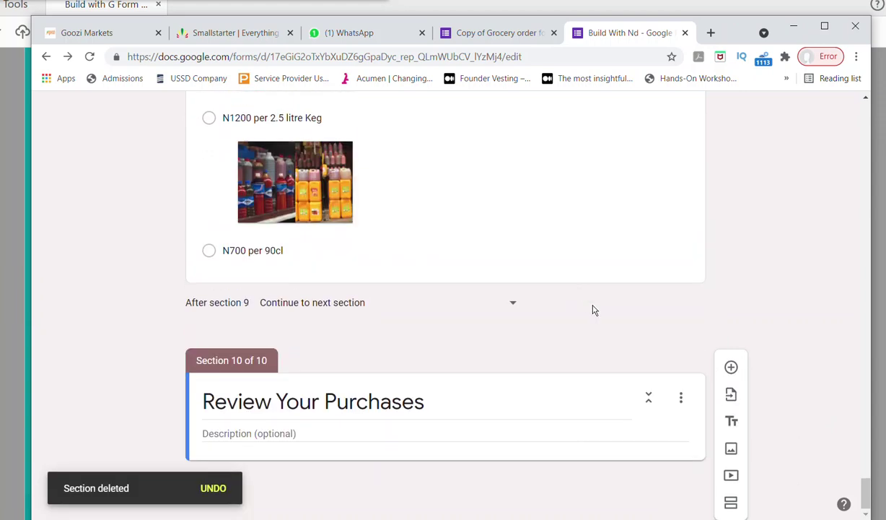
pyautogui.click(731, 368)
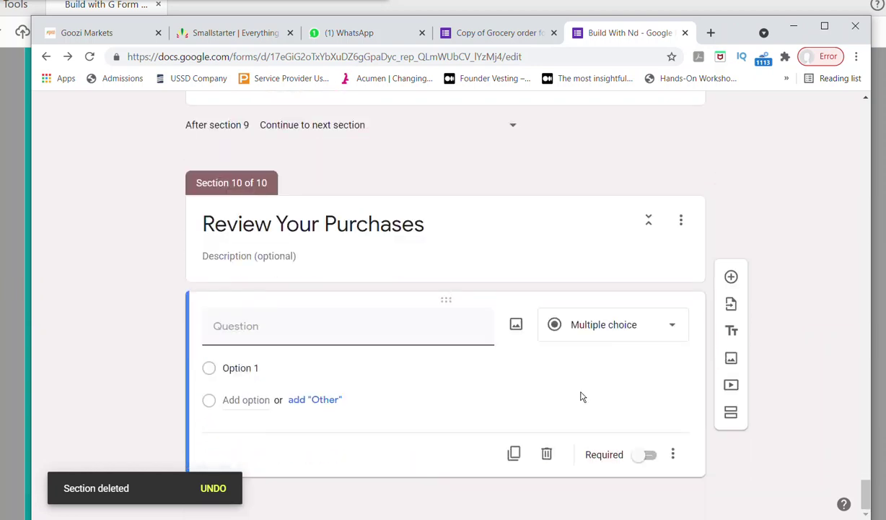
# Step: Title the question 'Your Name Please', then duplicate it as a 'Delivery Address' question
pyautogui.write('Na')
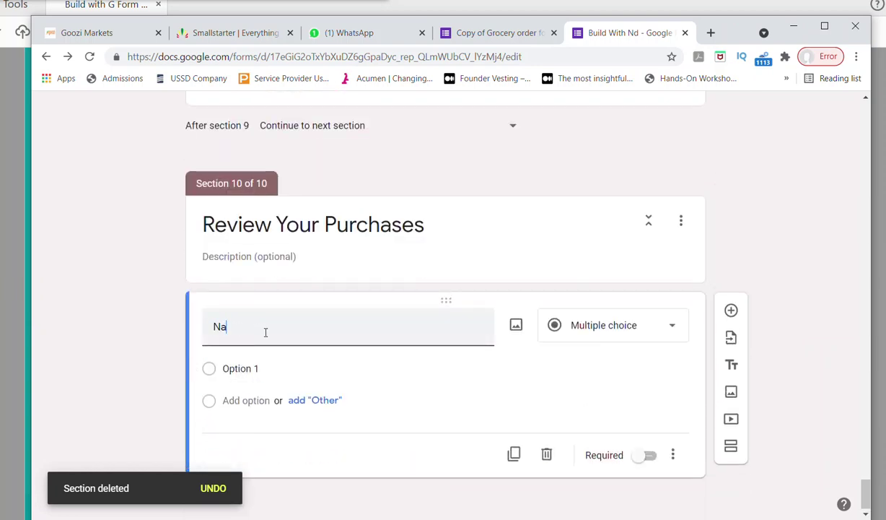
pyautogui.write('me')
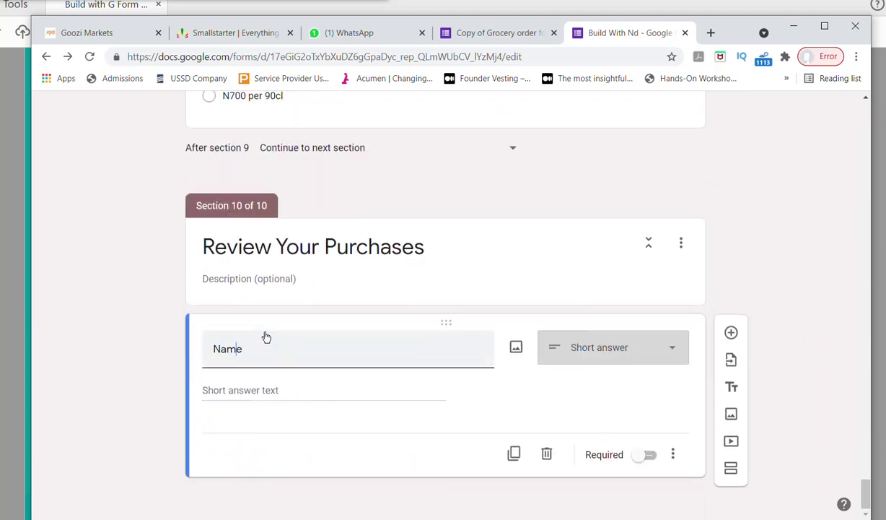
pyautogui.press('Home')
pyautogui.write('Your')
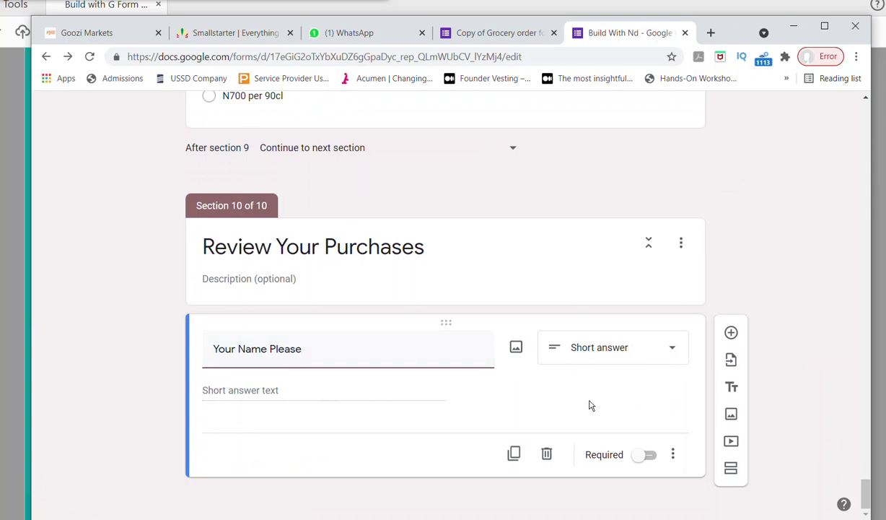
pyautogui.click(514, 453)
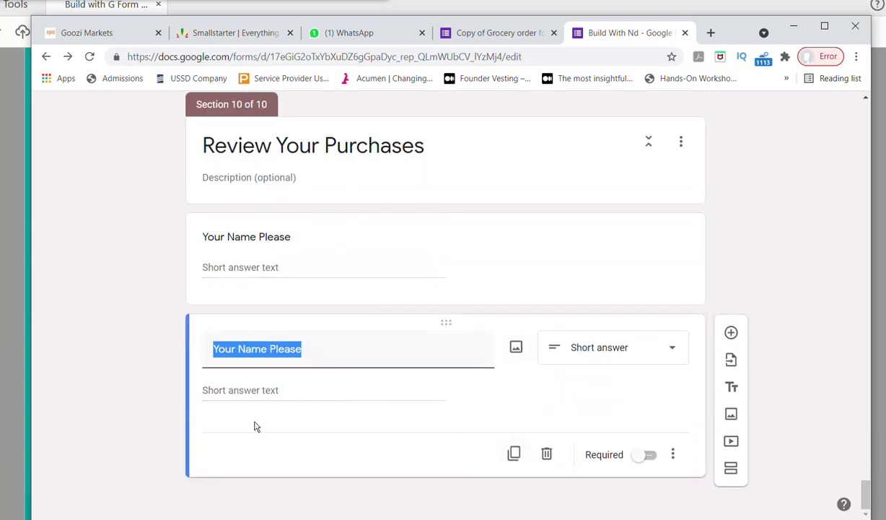
pyautogui.write('Delivery Address')
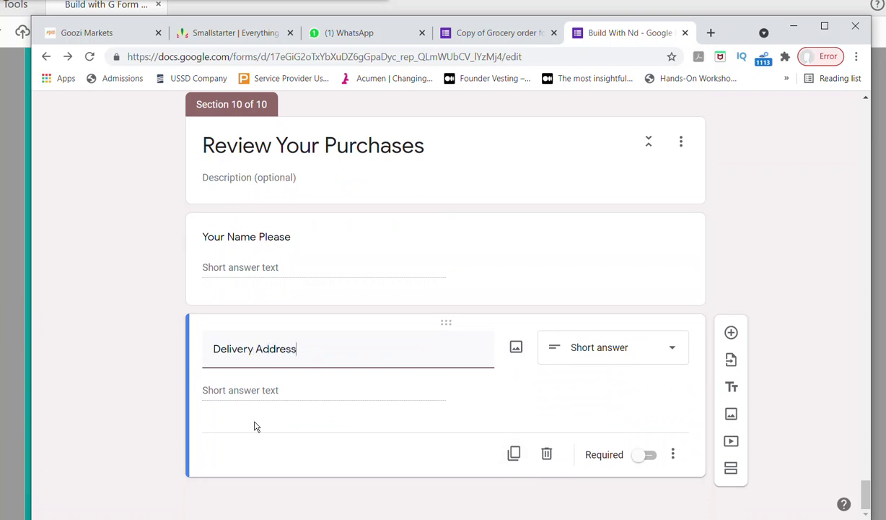
# Step: Duplicate questions into Email Address, Phone Number and 'Any additional Instructions?'
pyautogui.click(514, 453)
pyautogui.write('Ema')
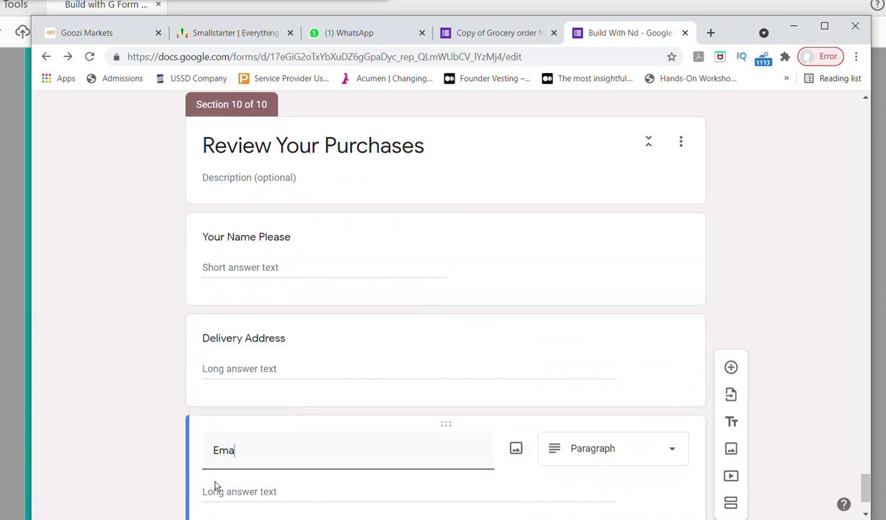
pyautogui.write('il Address')
pyautogui.scroll(-2, 214, 486)
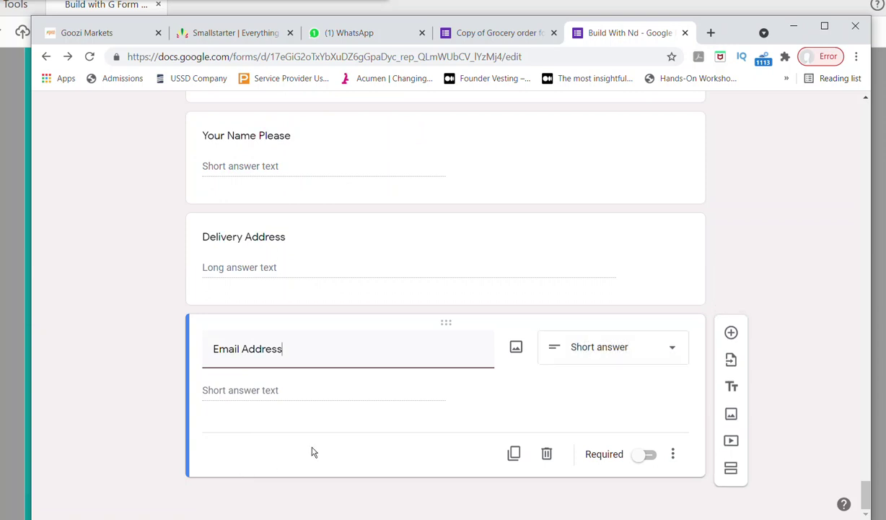
pyautogui.click(514, 453)
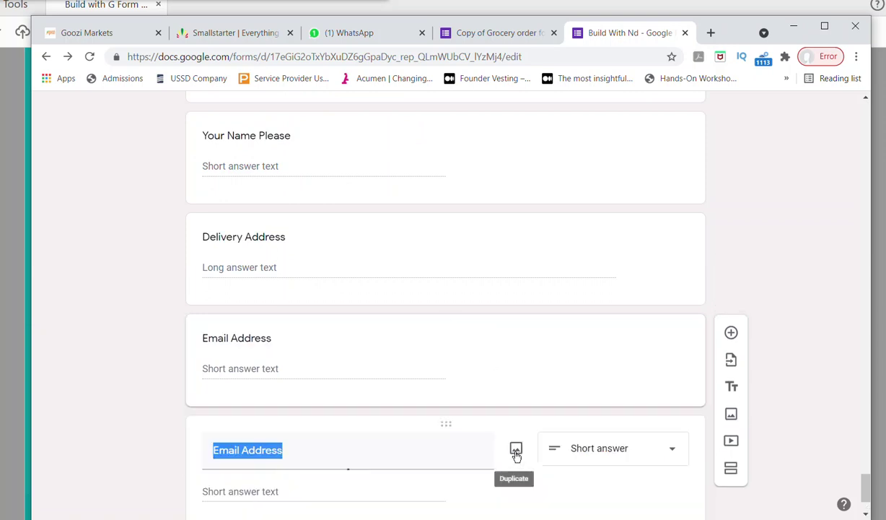
pyautogui.write('Phone Number')
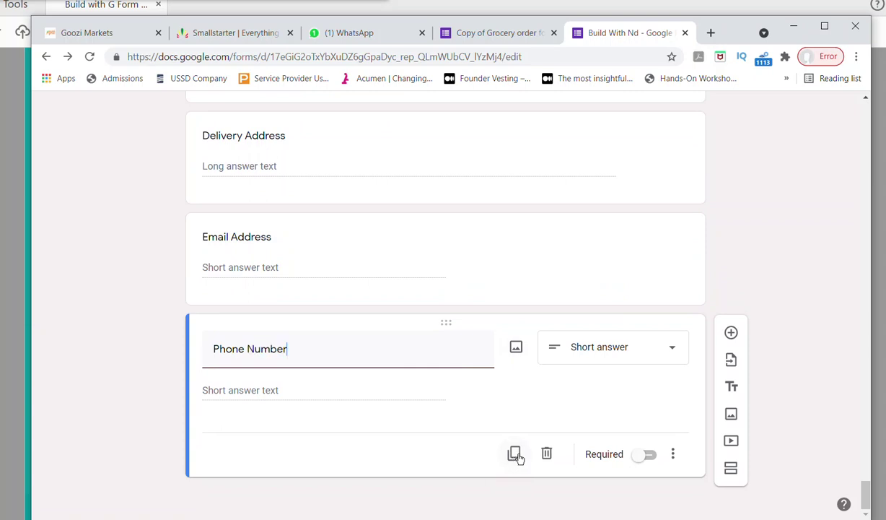
pyautogui.click(514, 453)
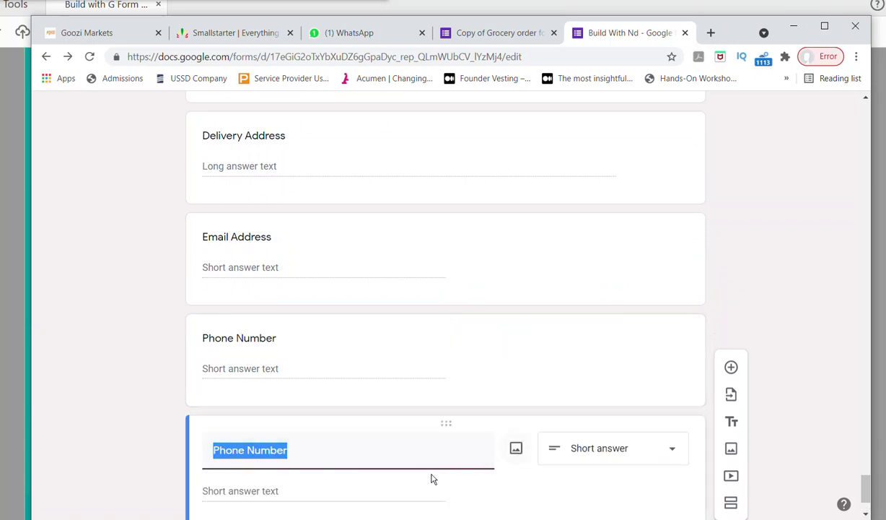
pyautogui.write('Any additional Instr')
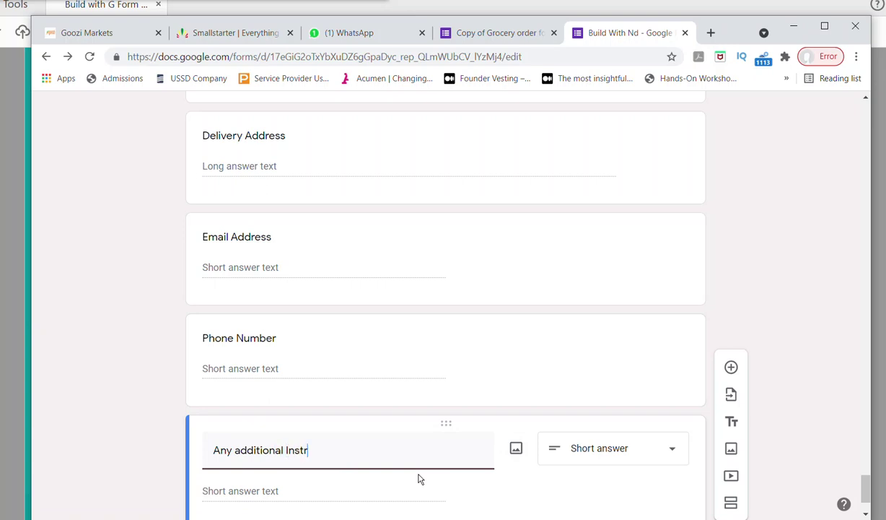
pyautogui.write('uctions?')
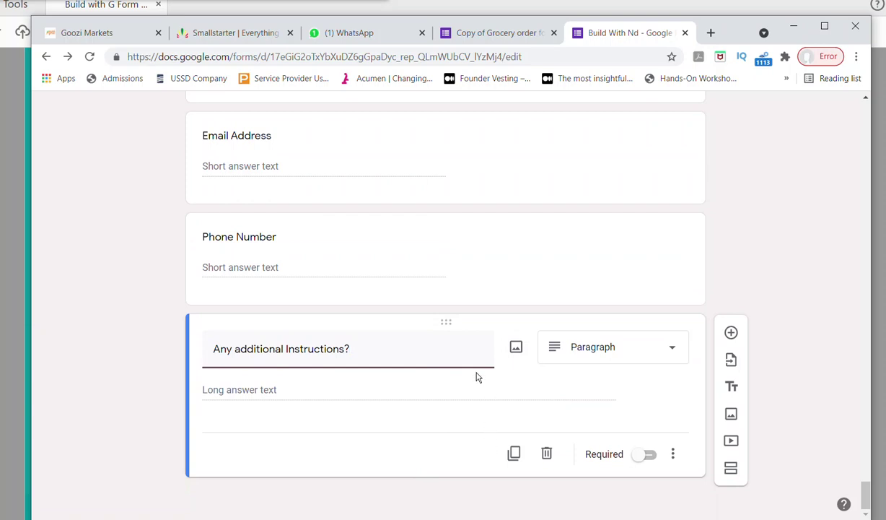
pyautogui.scroll(3, 476, 376)
pyautogui.scroll(2, 476, 376)
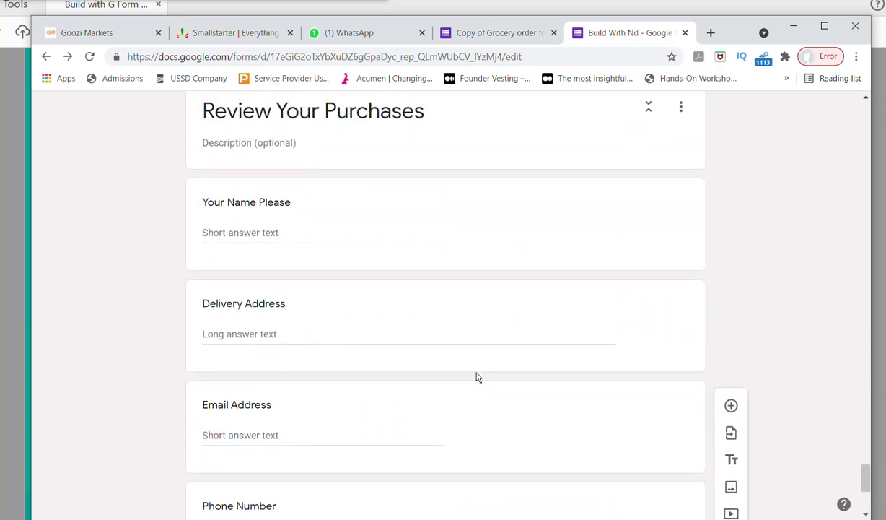
pyautogui.scroll(-2, 476, 377)
pyautogui.scroll(-3, 477, 377)
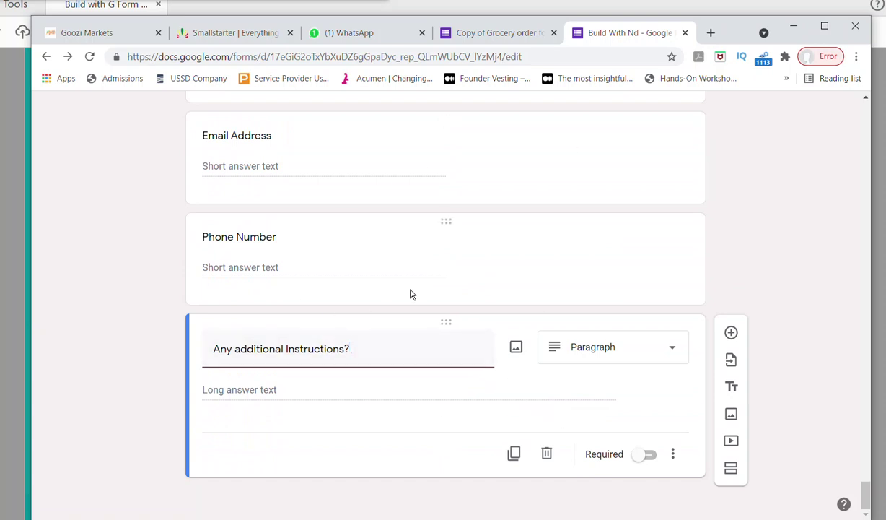
pyautogui.scroll(20, 410, 294)
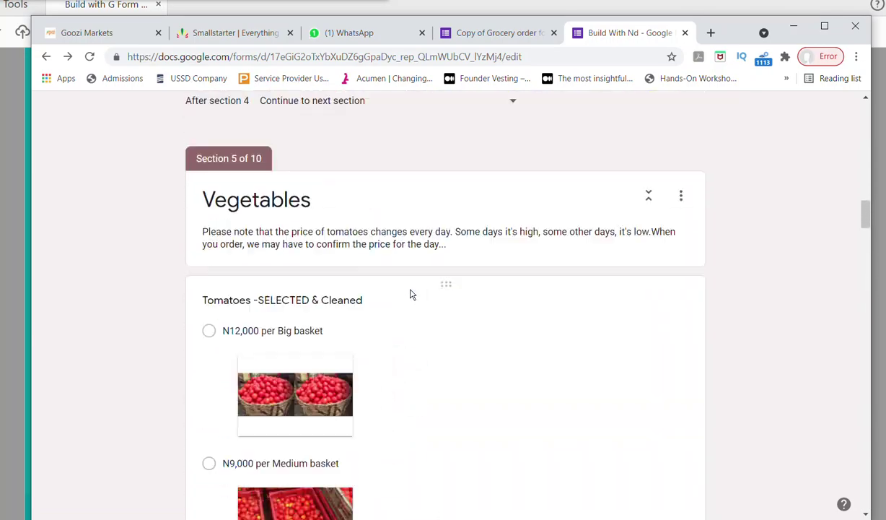
pyautogui.scroll(20, 410, 294)
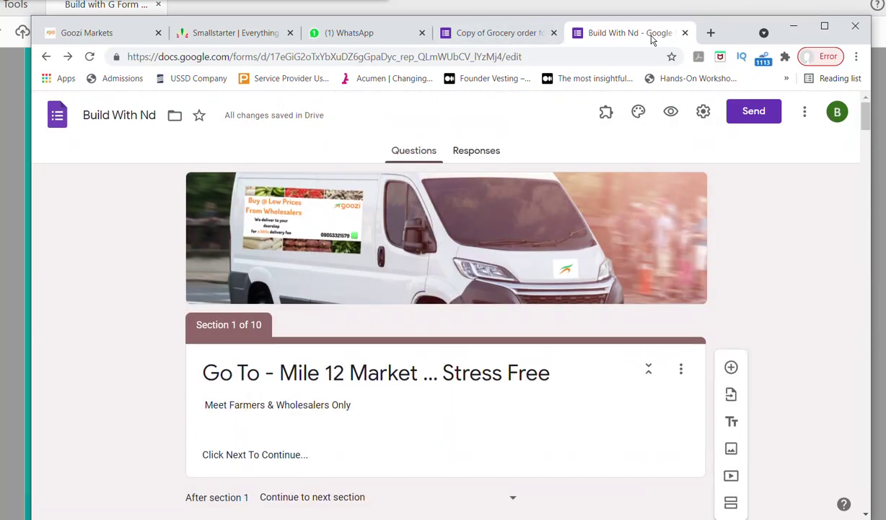
# Step: Preview the form, choose Vegetables and advance through the Vegetables and Tubers & Plantain sections
pyautogui.click(670, 113)
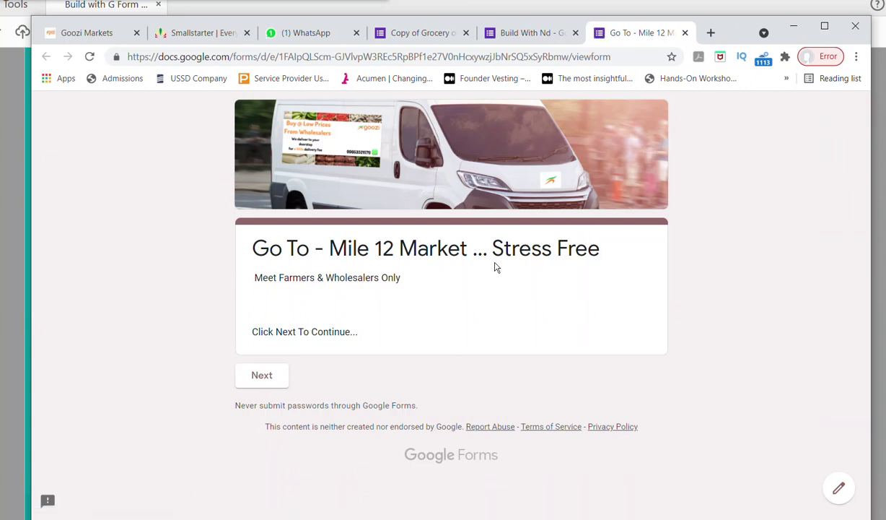
pyautogui.click(264, 374)
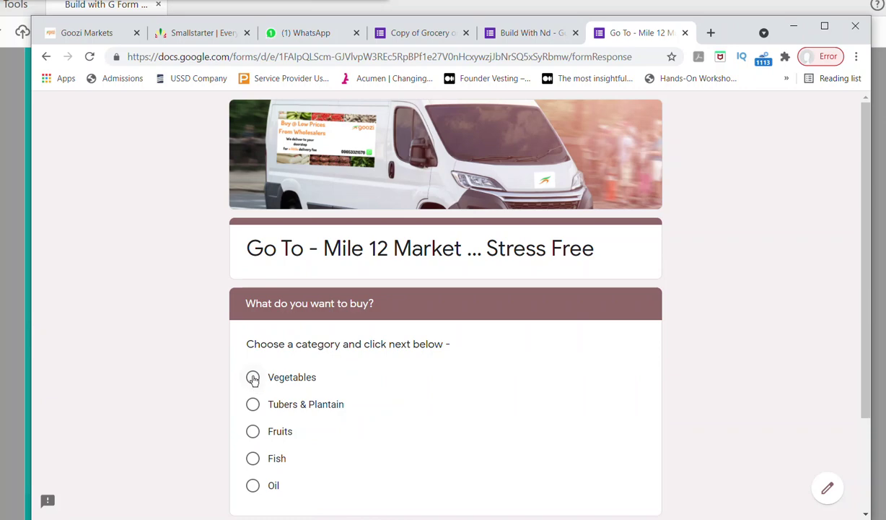
pyautogui.click(253, 377)
pyautogui.scroll(-2, 253, 380)
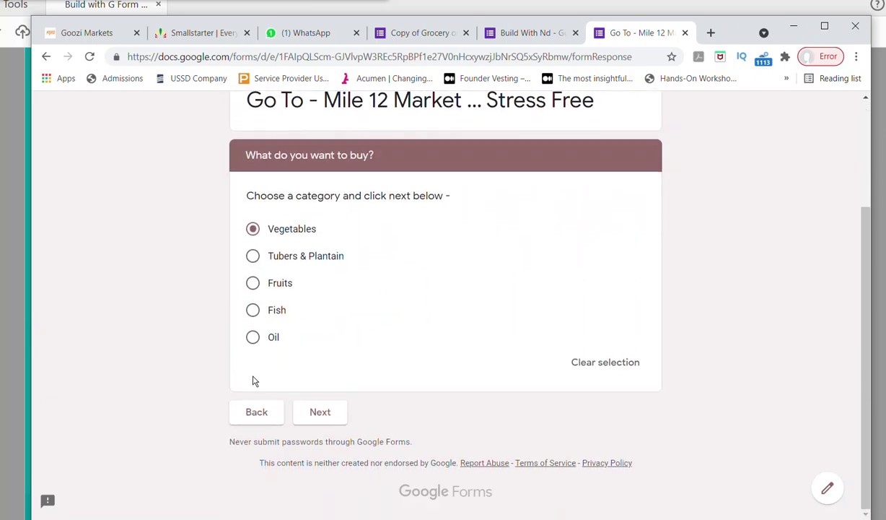
pyautogui.click(320, 410)
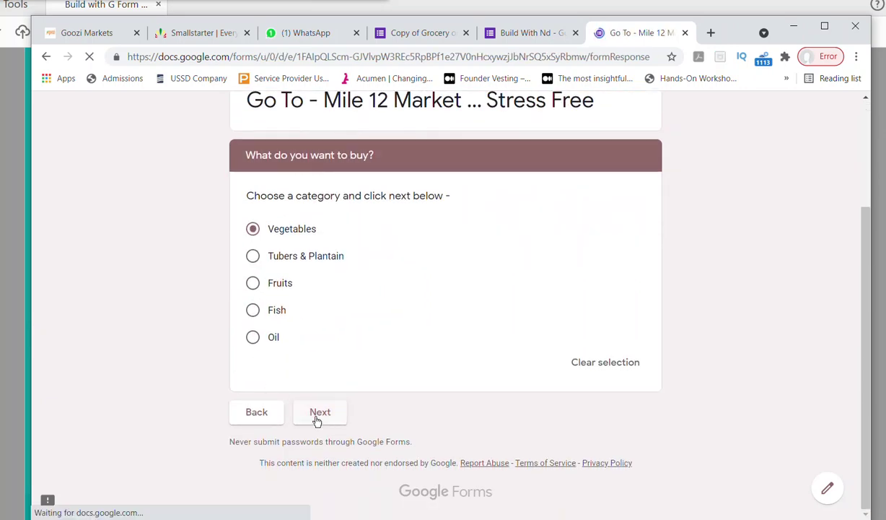
pyautogui.scroll(-15, 317, 421)
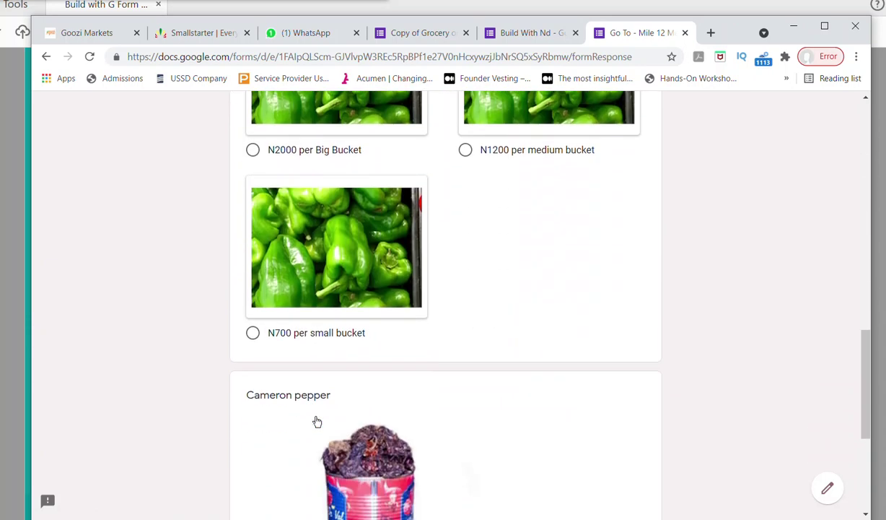
pyautogui.scroll(-1, 317, 422)
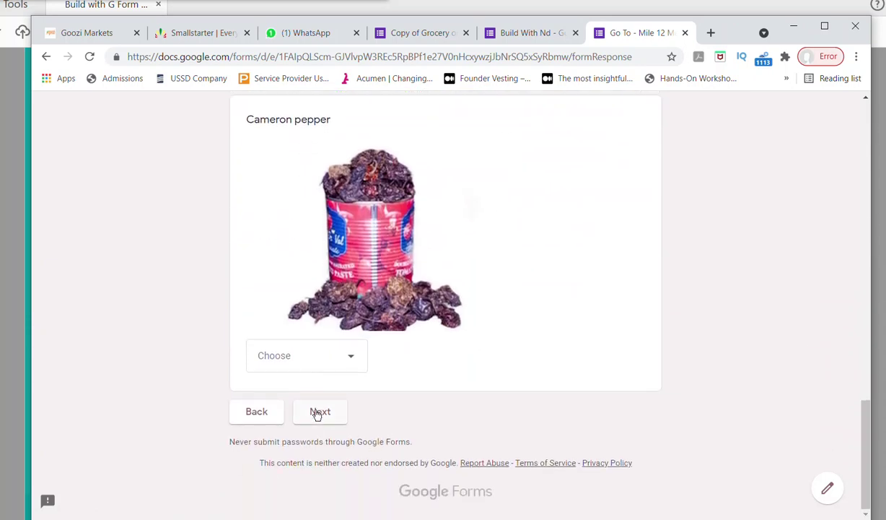
pyautogui.click(318, 409)
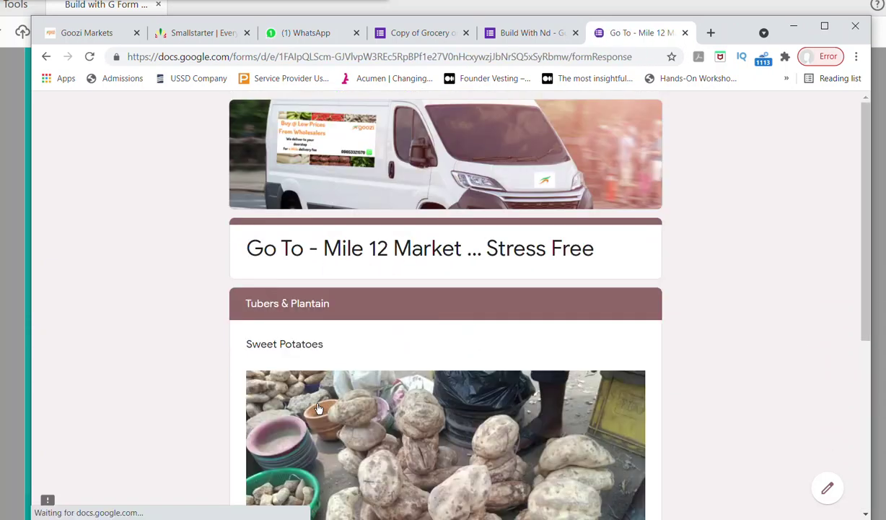
pyautogui.scroll(-5, 317, 409)
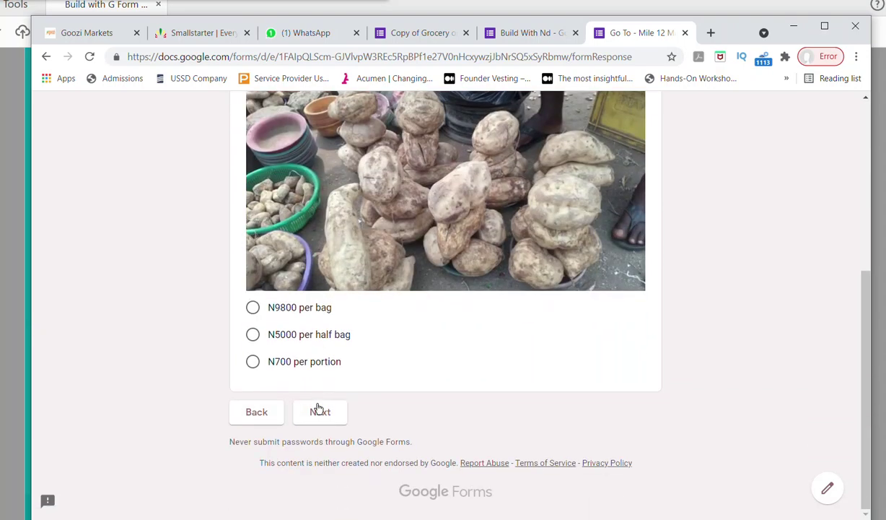
pyautogui.click(318, 411)
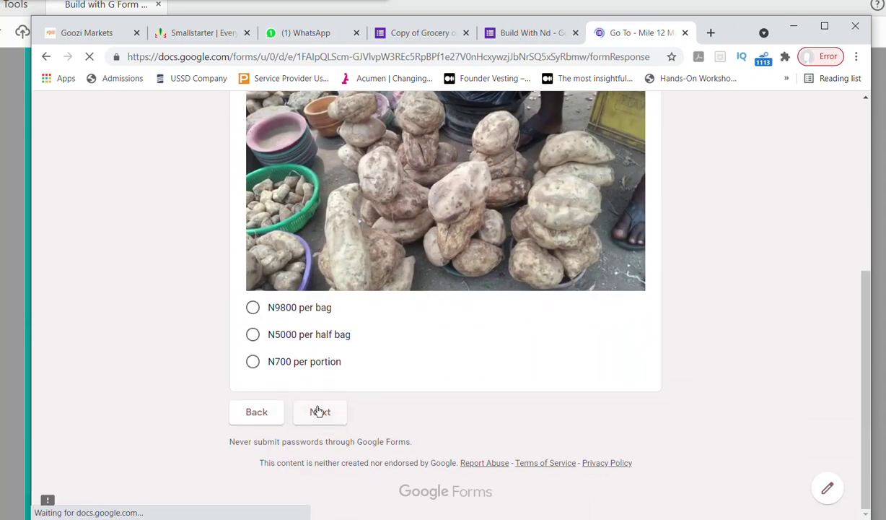
pyautogui.scroll(-2, 319, 411)
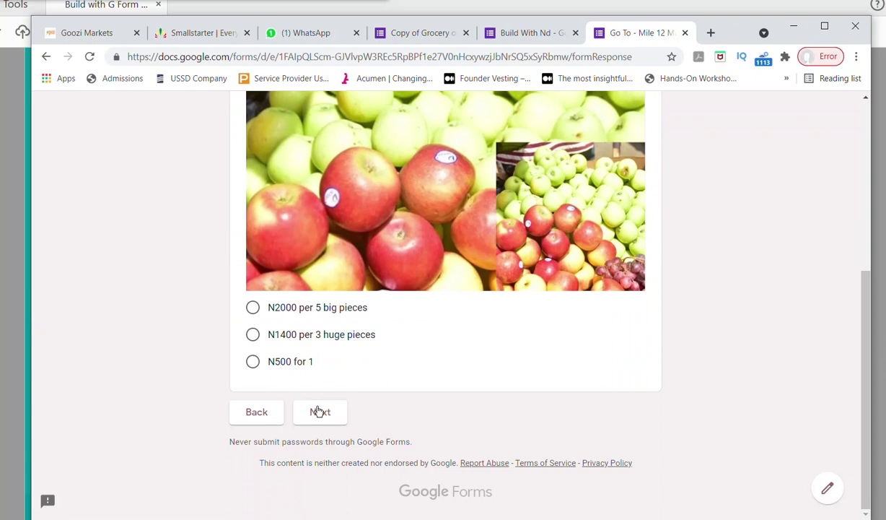
# Step: Go back to the category question, switch to Fruits and continue to the apples page
pyautogui.click(257, 413)
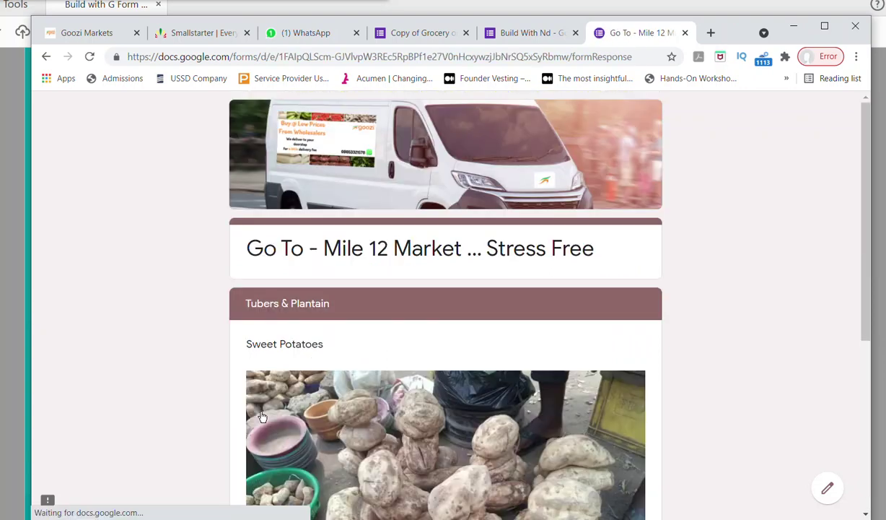
pyautogui.scroll(-5, 262, 417)
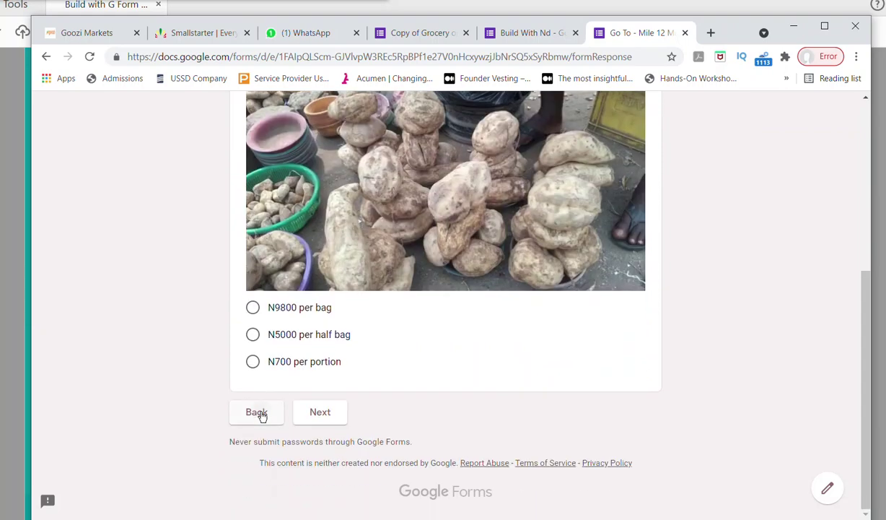
pyautogui.click(257, 413)
pyautogui.scroll(-3, 261, 417)
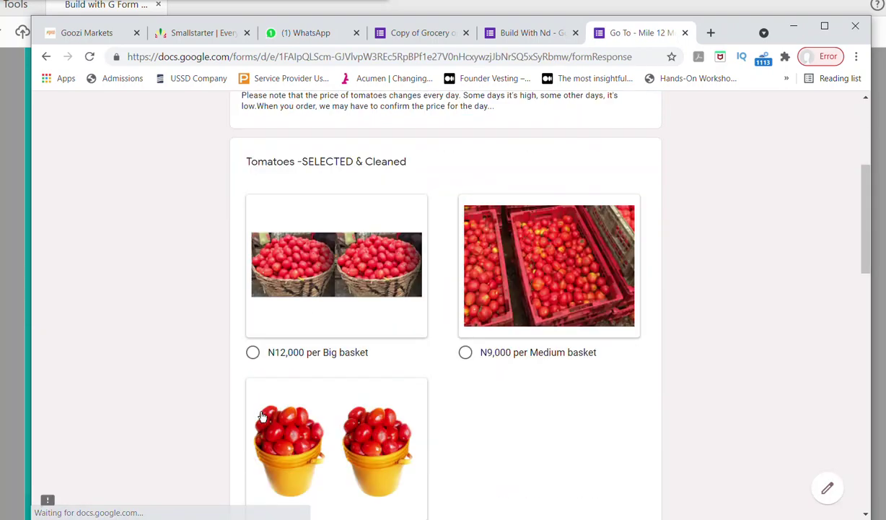
pyautogui.scroll(-10, 262, 417)
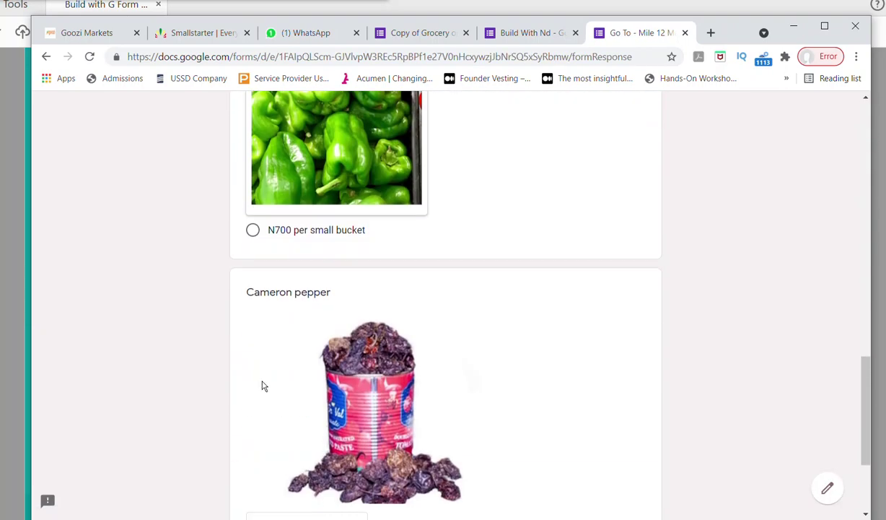
pyautogui.scroll(-3, 263, 386)
pyautogui.click(254, 413)
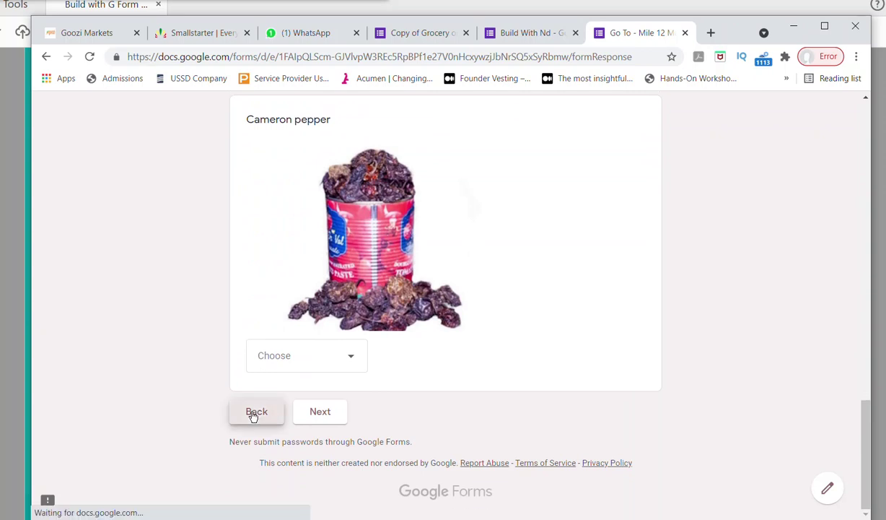
pyautogui.scroll(-1, 253, 417)
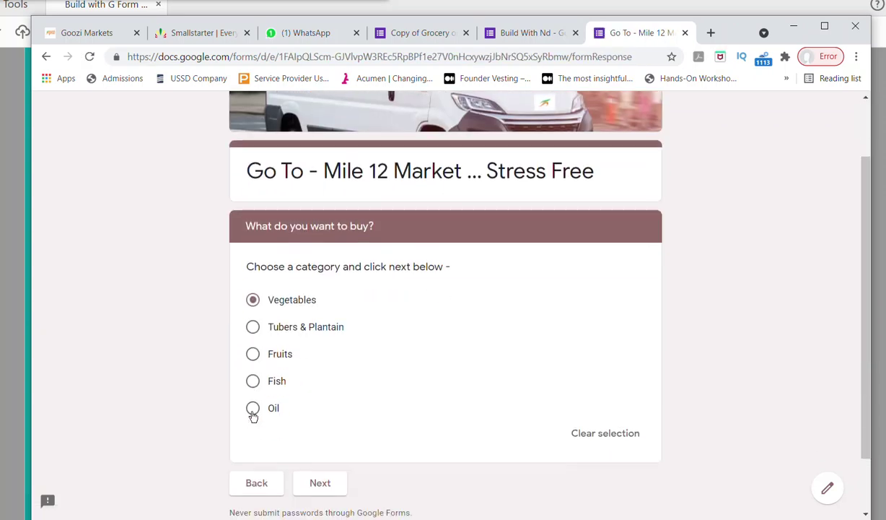
pyautogui.click(253, 359)
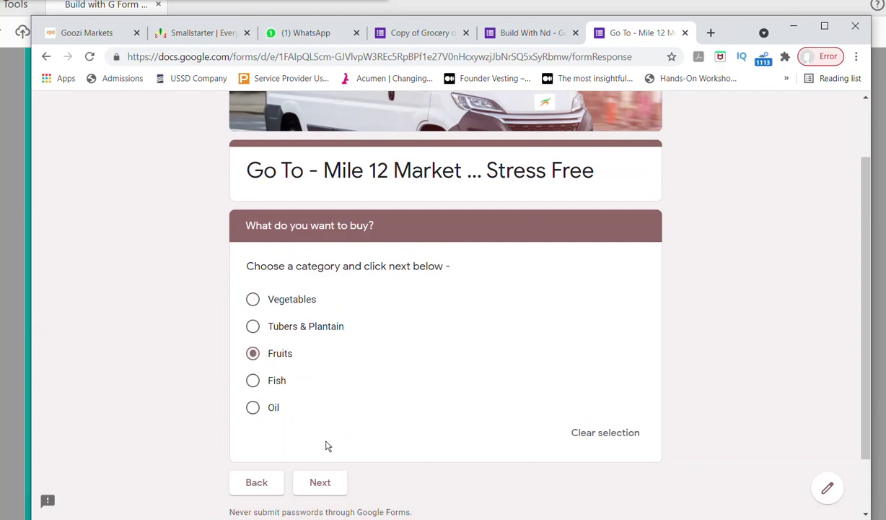
pyautogui.click(317, 482)
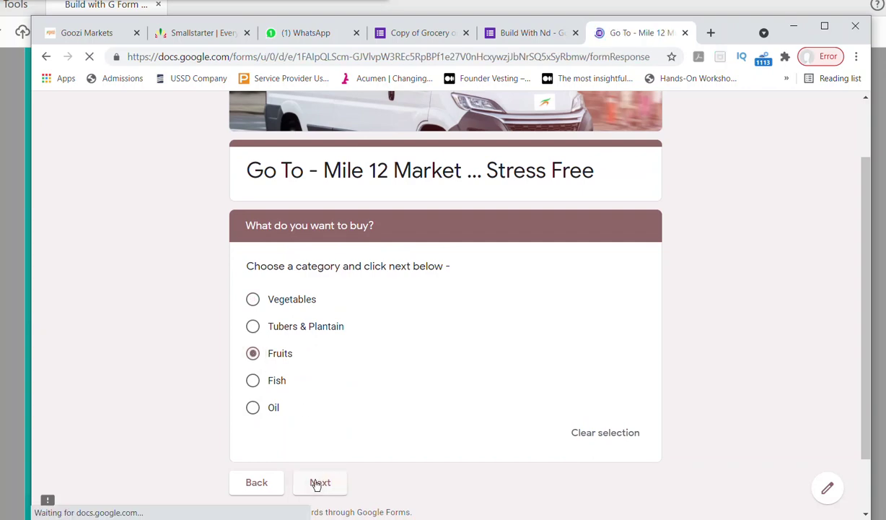
pyautogui.scroll(-4, 316, 485)
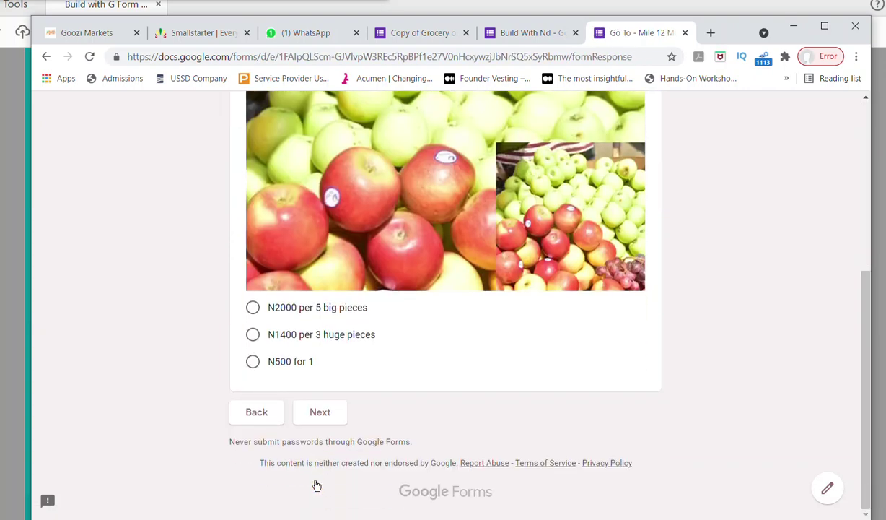
# Step: Return to the Build With Nd editor and open the 'After section 2' destination dropdown
pyautogui.click(521, 33)
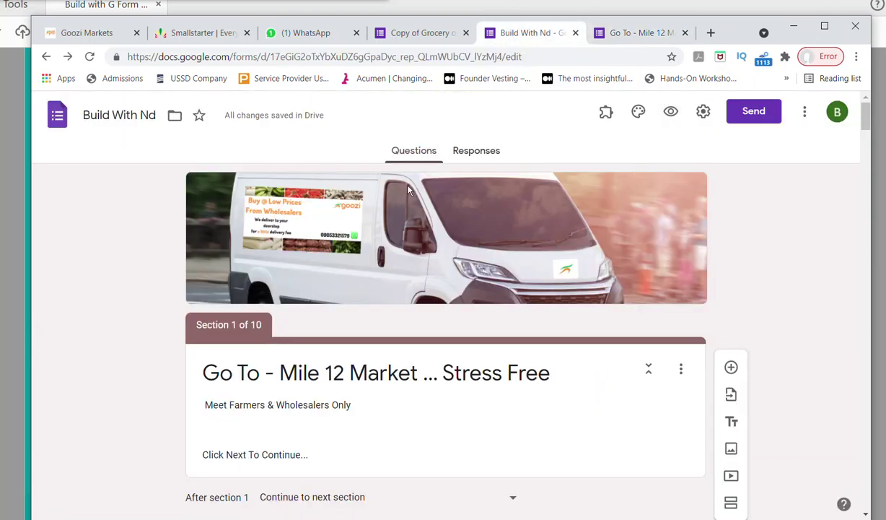
pyautogui.scroll(-8, 361, 386)
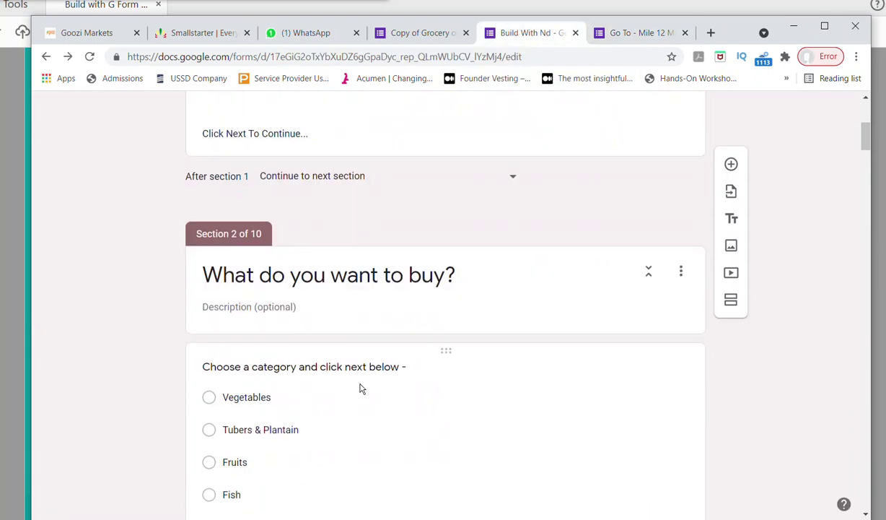
pyautogui.scroll(1, 360, 388)
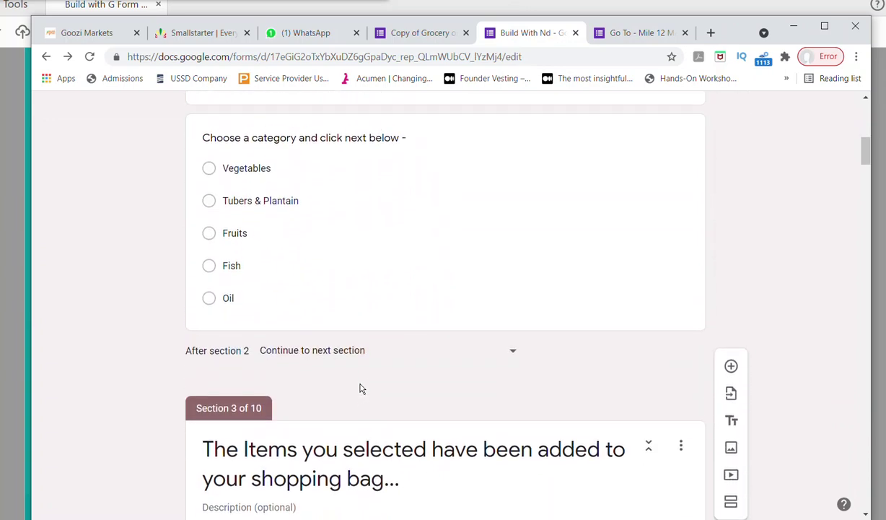
pyautogui.scroll(-1, 360, 388)
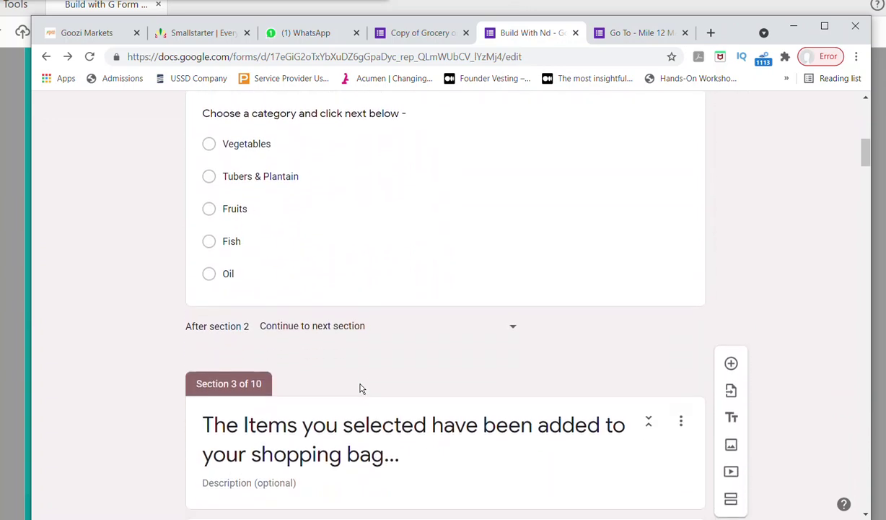
pyautogui.click(513, 330)
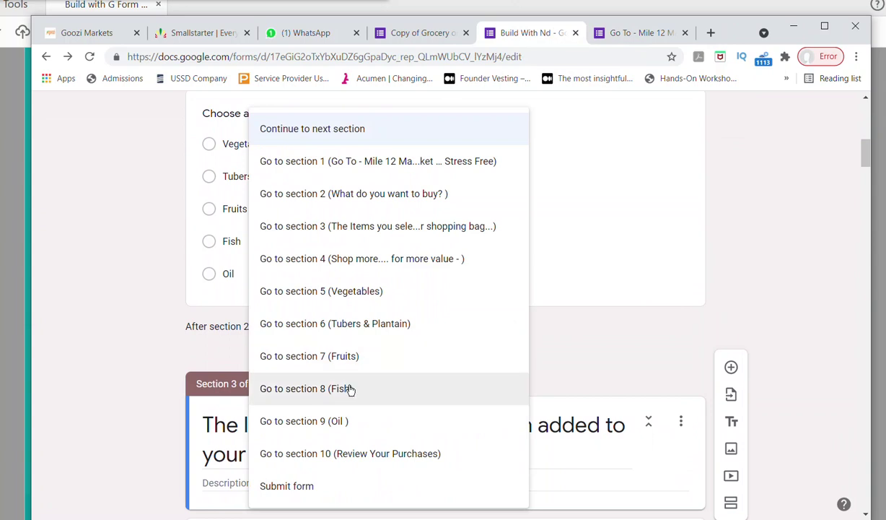
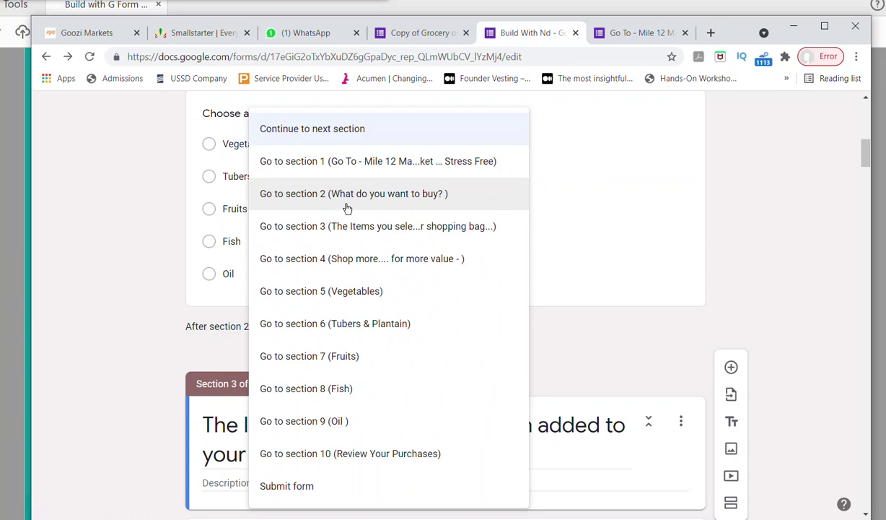
# Step: Route sections 2 and 3 on to section 4, 'Shop more.... for more value -'
pyautogui.click(337, 261)
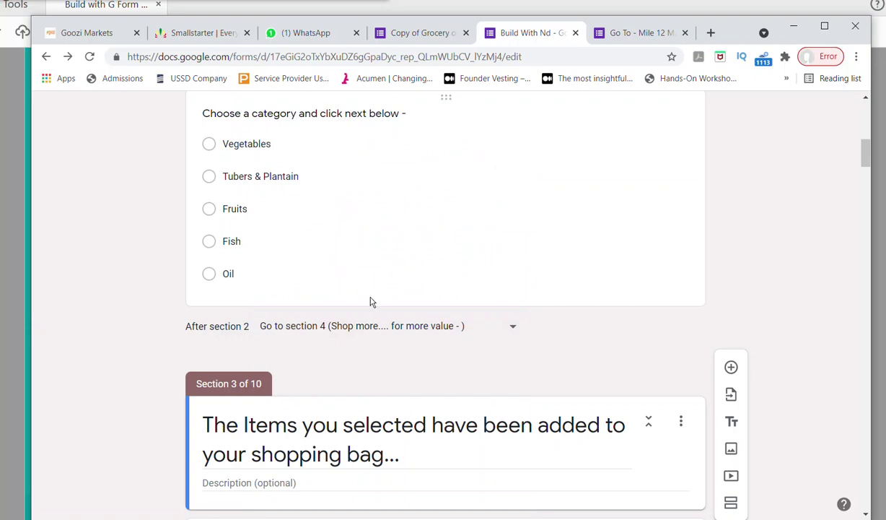
pyautogui.scroll(-3, 406, 342)
pyautogui.scroll(1, 405, 355)
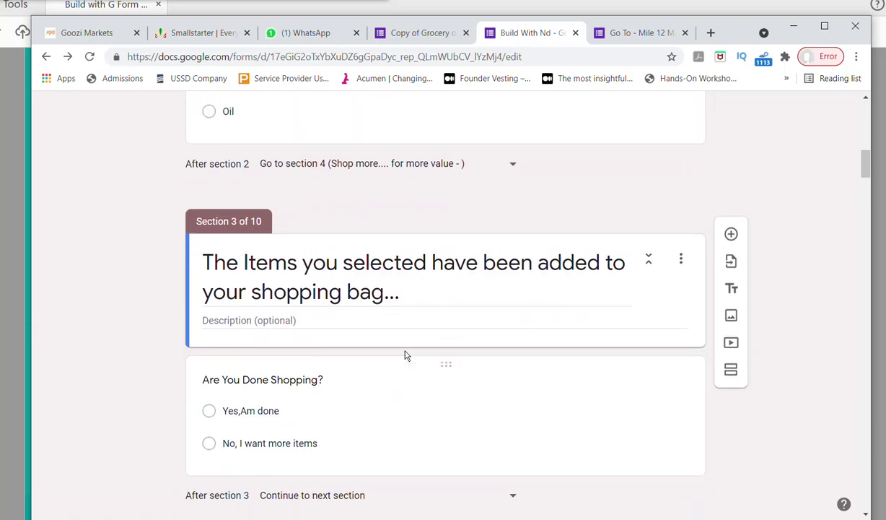
pyautogui.scroll(1, 405, 353)
pyautogui.scroll(-3, 405, 353)
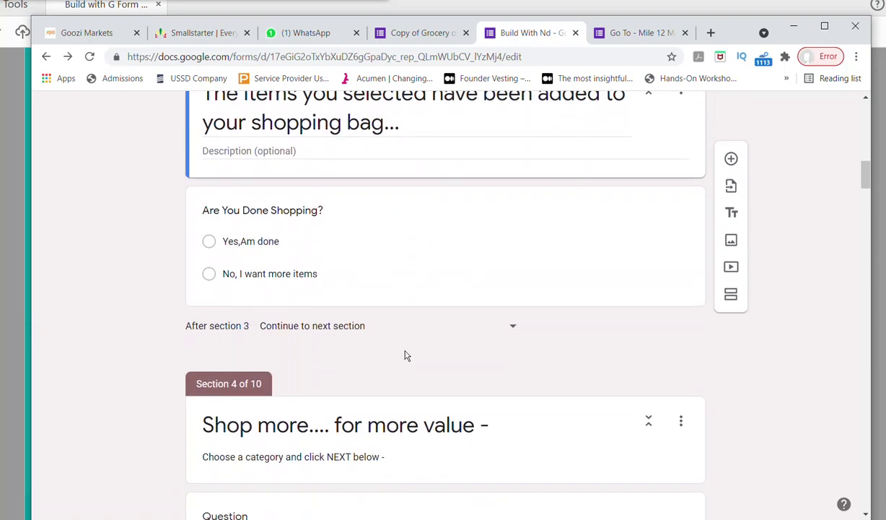
pyautogui.scroll(2, 406, 354)
pyautogui.scroll(-1, 405, 355)
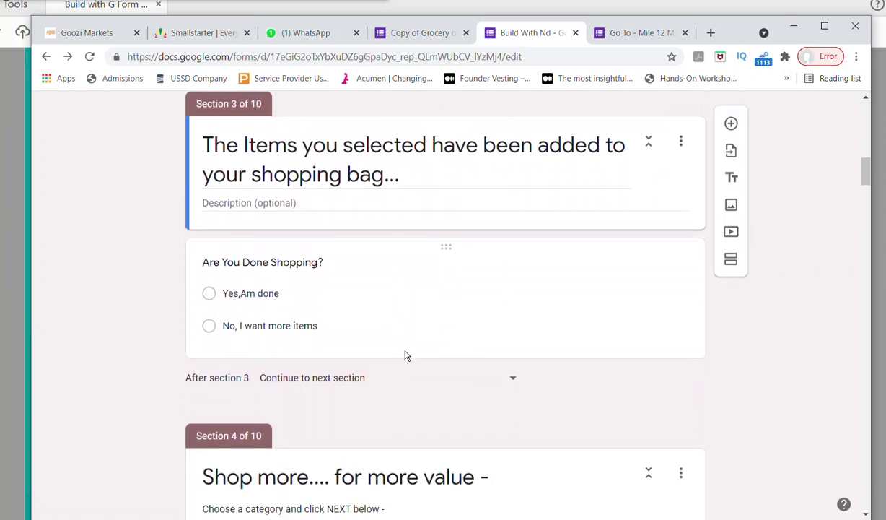
pyautogui.click(515, 380)
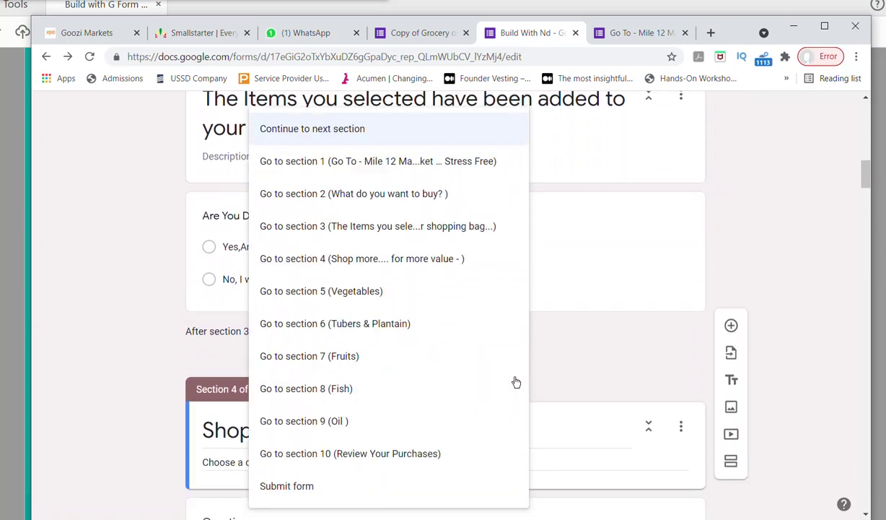
pyautogui.click(402, 268)
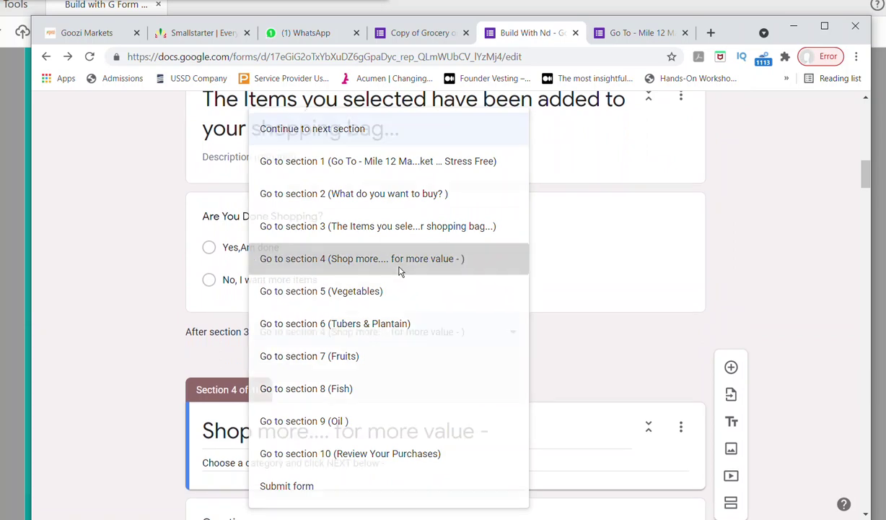
# Step: Make section 4 loop back to itself when finished
pyautogui.scroll(-1, 422, 339)
pyautogui.scroll(-5, 428, 358)
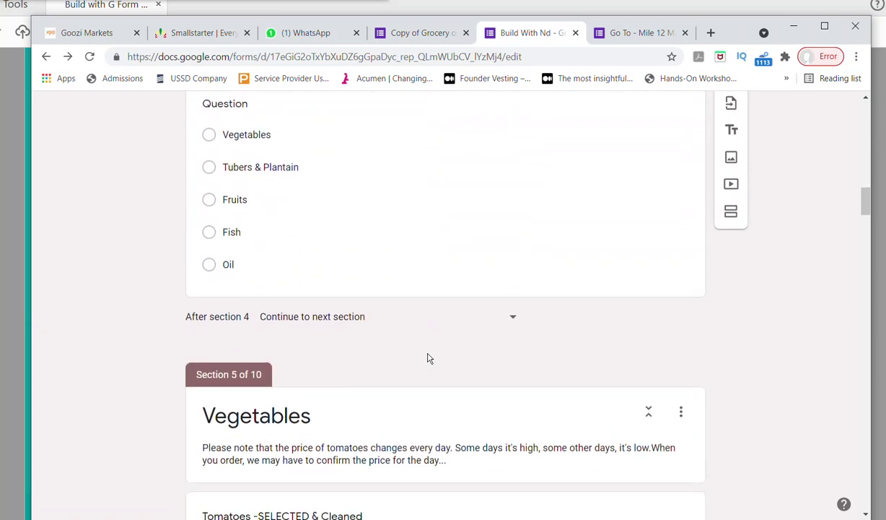
pyautogui.click(515, 269)
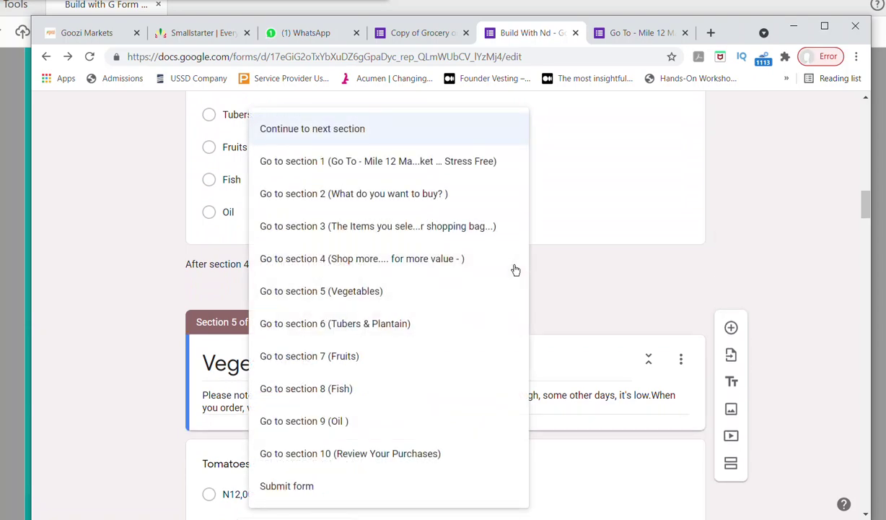
pyautogui.click(343, 261)
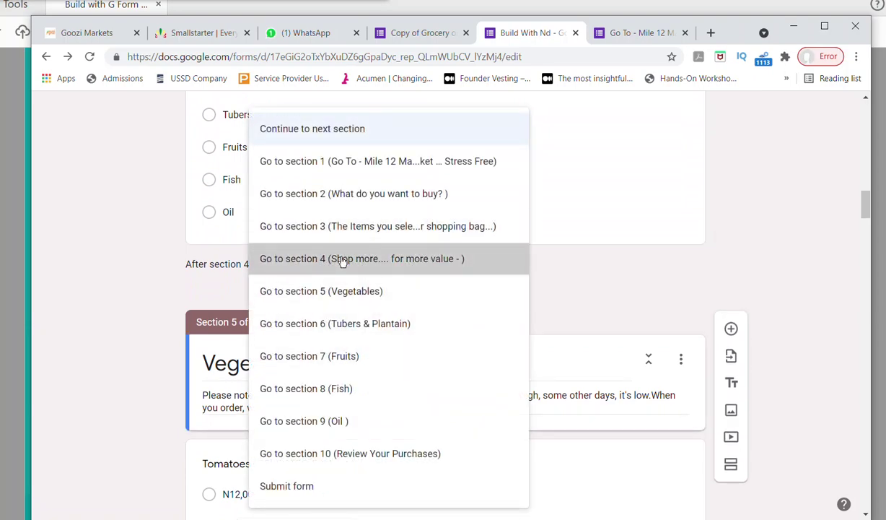
pyautogui.scroll(-4, 373, 338)
pyautogui.scroll(-1, 373, 338)
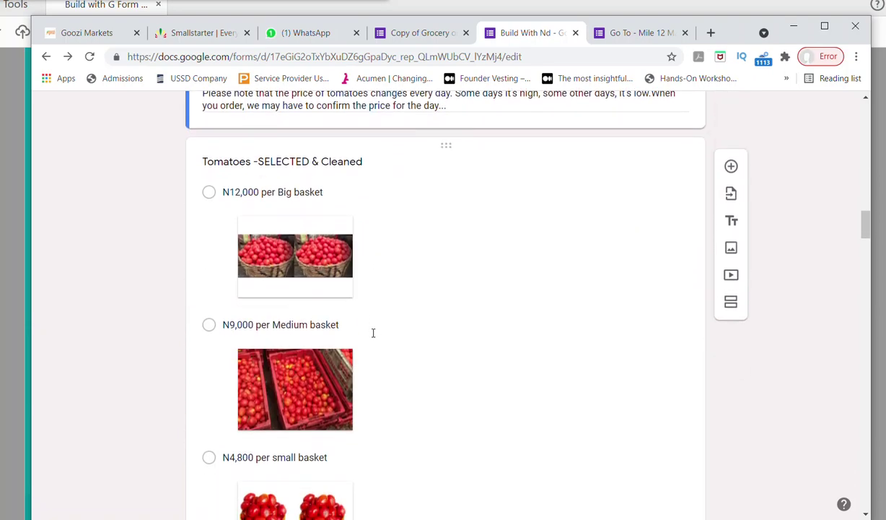
pyautogui.scroll(-8, 374, 332)
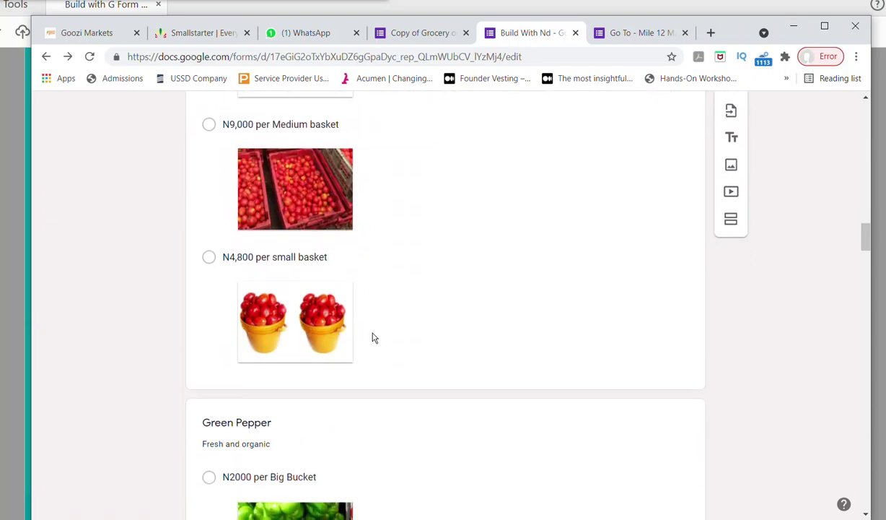
pyautogui.scroll(-10, 373, 338)
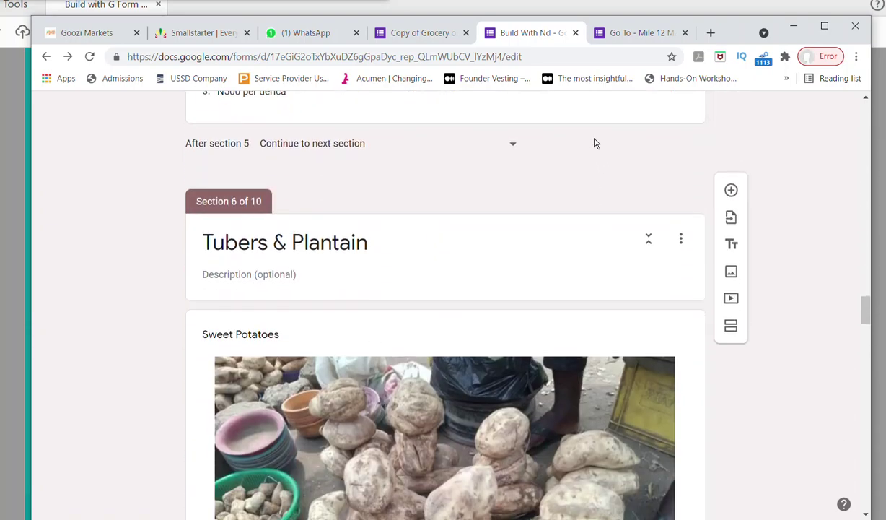
# Step: Send the Vegetables, Tubers & Plantain and Fruits sections back to Shop more
pyautogui.click(513, 145)
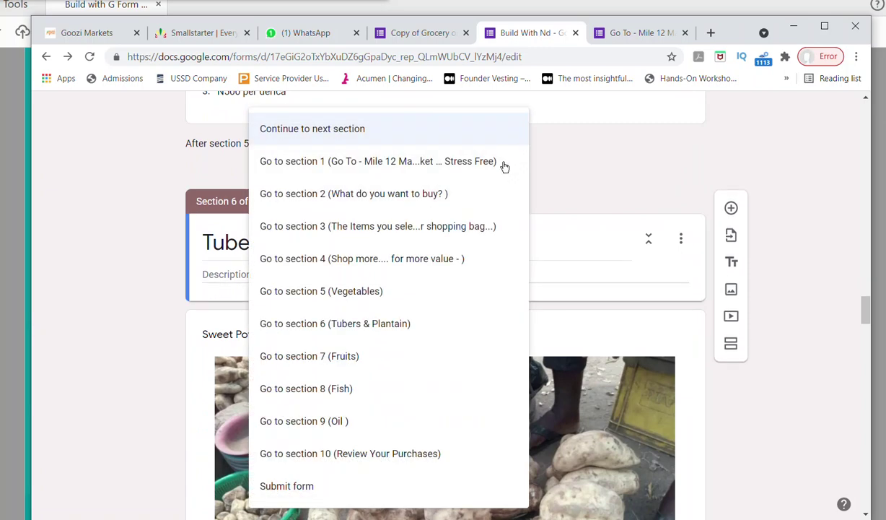
pyautogui.click(369, 261)
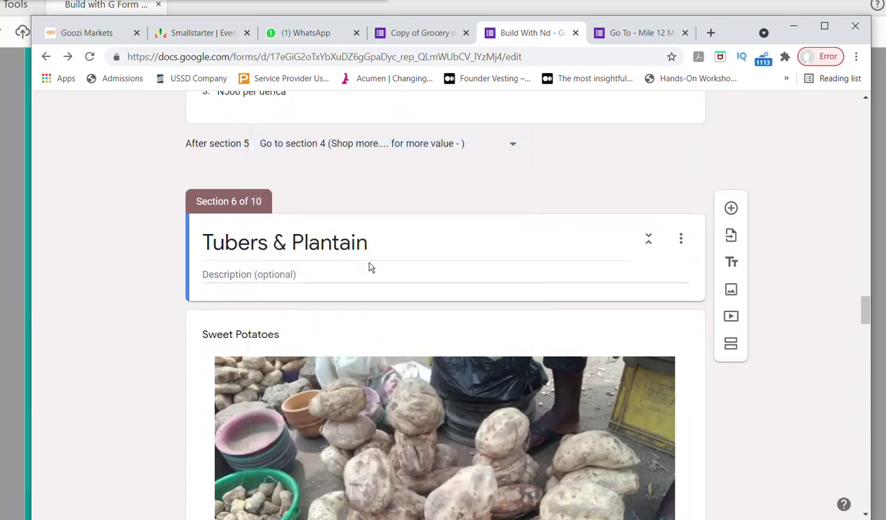
pyautogui.scroll(-8, 402, 268)
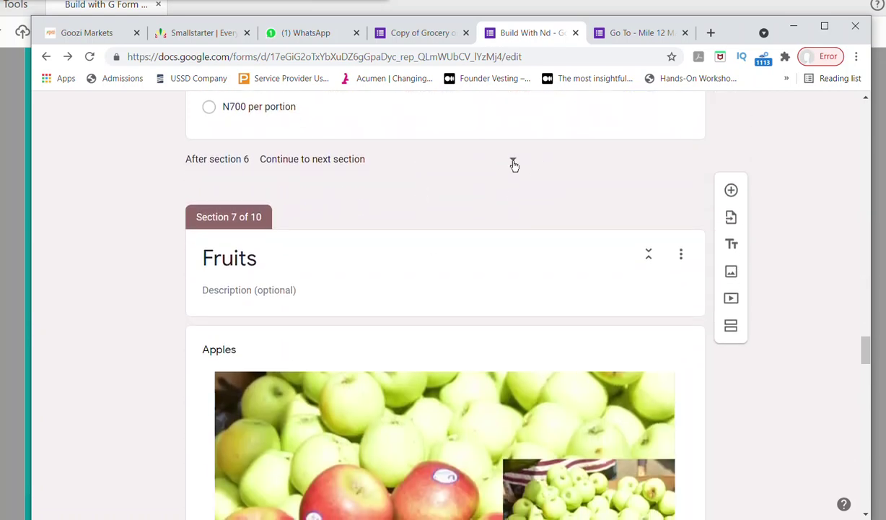
pyautogui.click(513, 164)
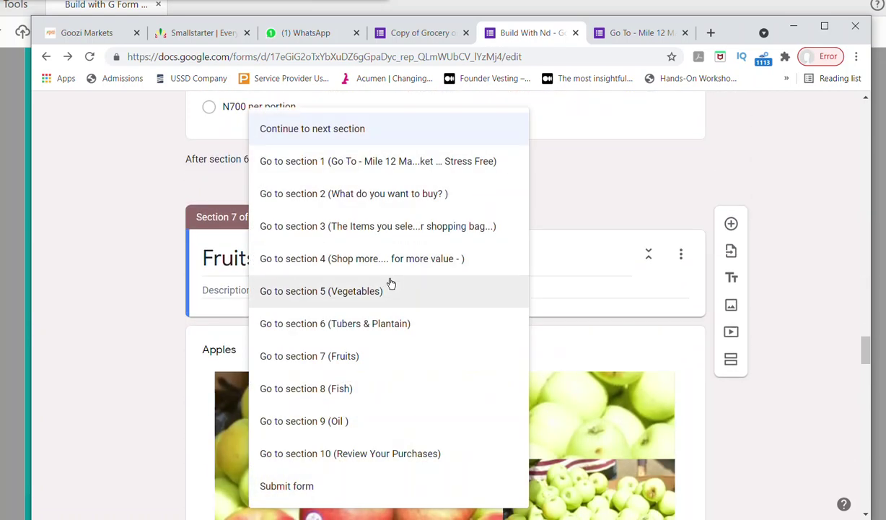
pyautogui.click(369, 262)
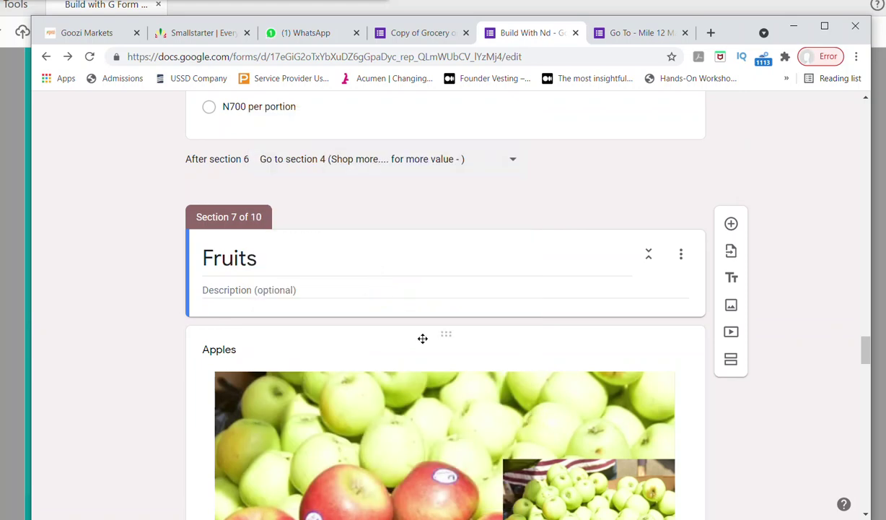
pyautogui.scroll(-9, 422, 338)
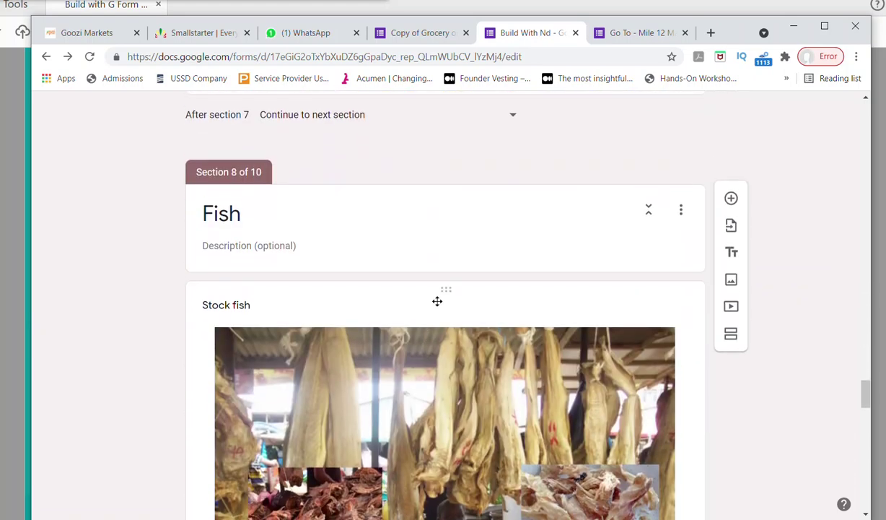
pyautogui.scroll(2, 437, 301)
pyautogui.click(512, 224)
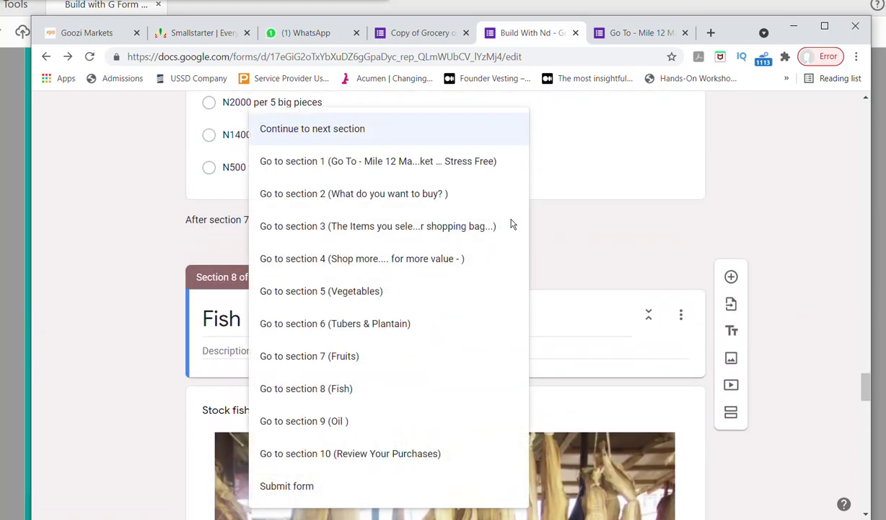
pyautogui.click(356, 267)
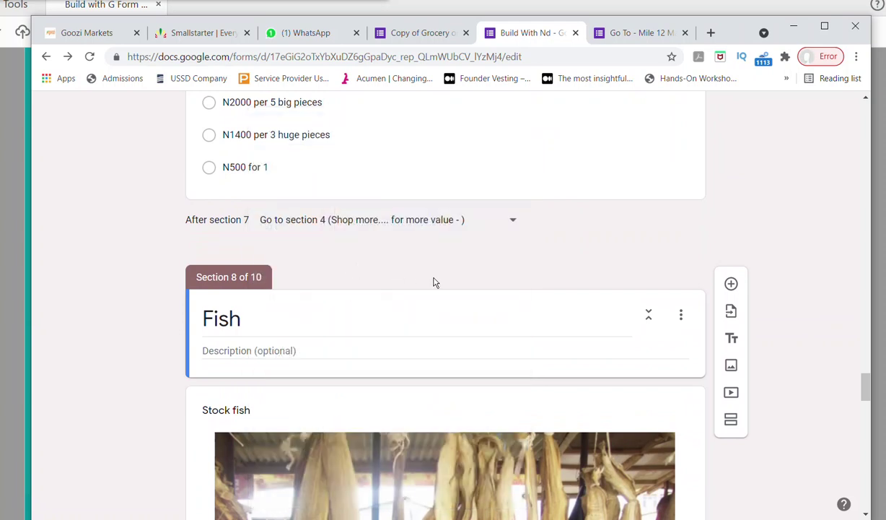
# Step: Send the Fish and Oil sections back to Shop more as well
pyautogui.scroll(-7, 435, 282)
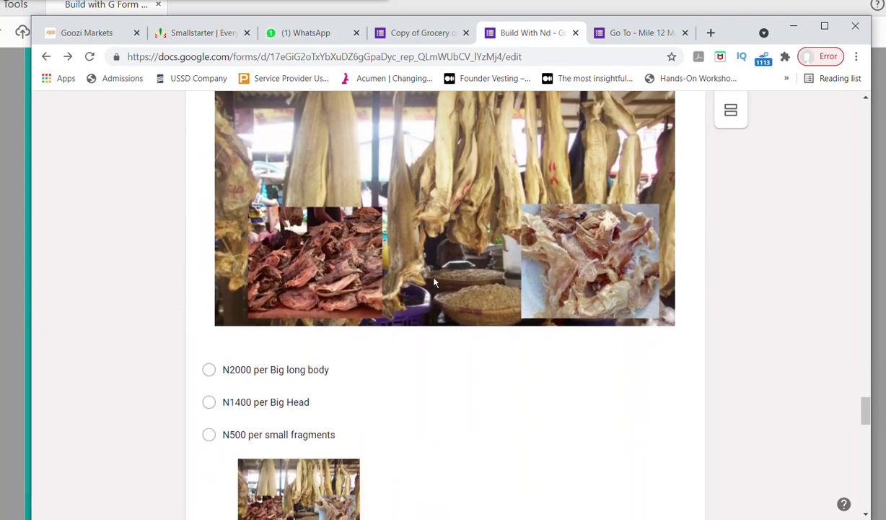
pyautogui.scroll(-4, 434, 277)
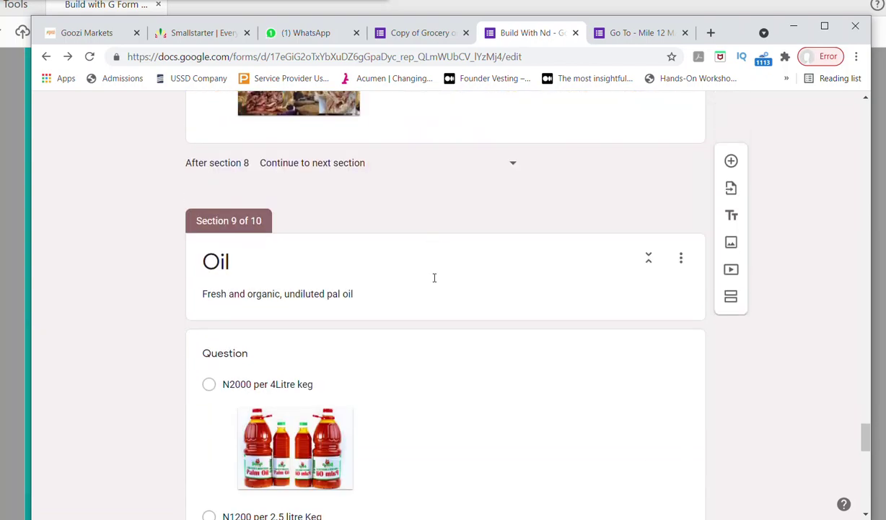
pyautogui.click(513, 165)
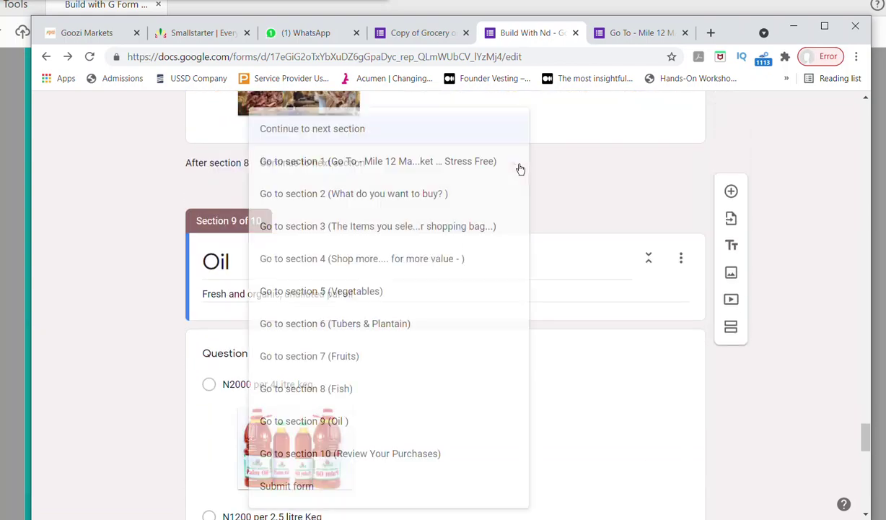
pyautogui.click(376, 266)
pyautogui.scroll(-7, 431, 354)
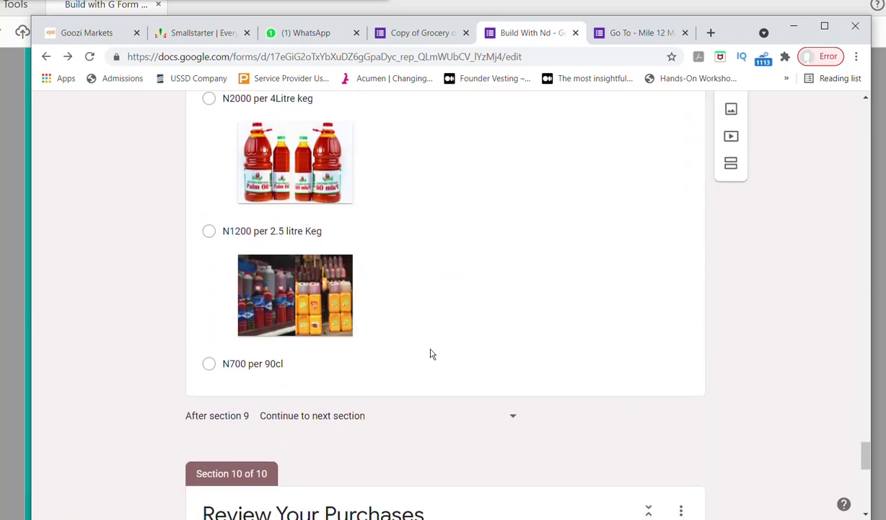
pyautogui.click(511, 218)
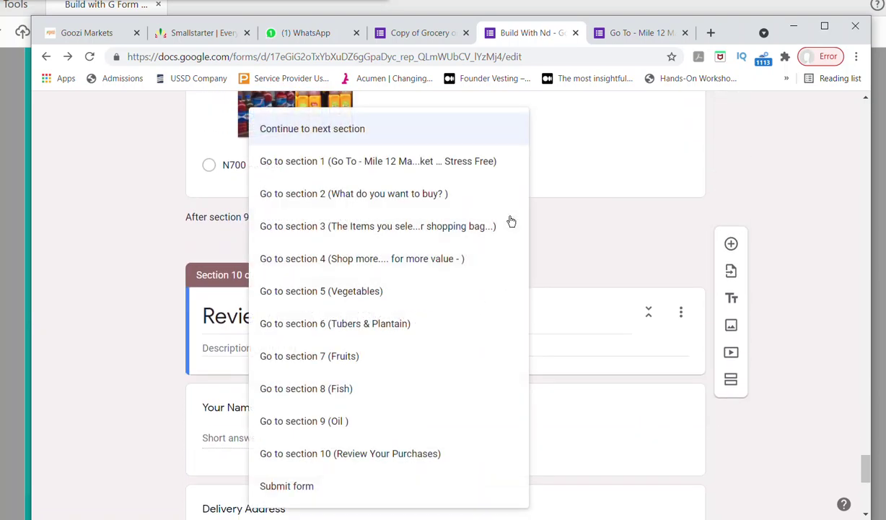
pyautogui.click(357, 259)
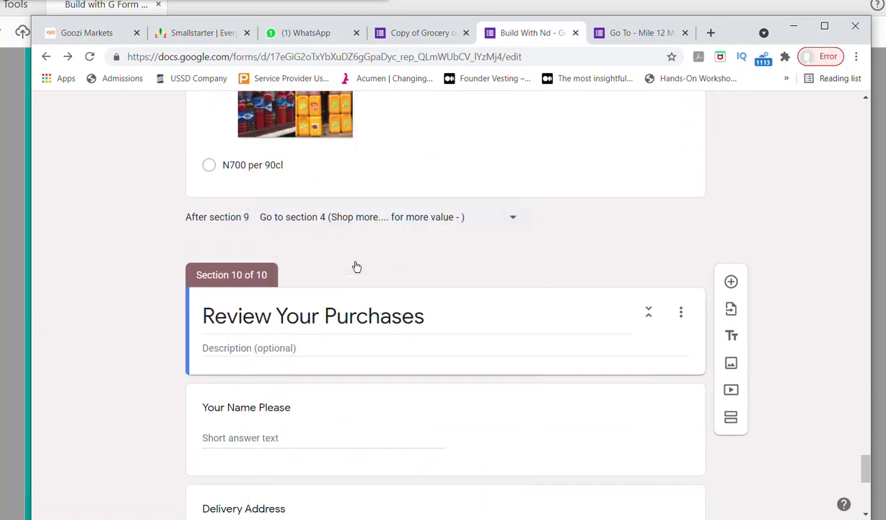
# Step: Close the outdated 'Go To - Mile 12' preview tab
pyautogui.scroll(-6, 399, 311)
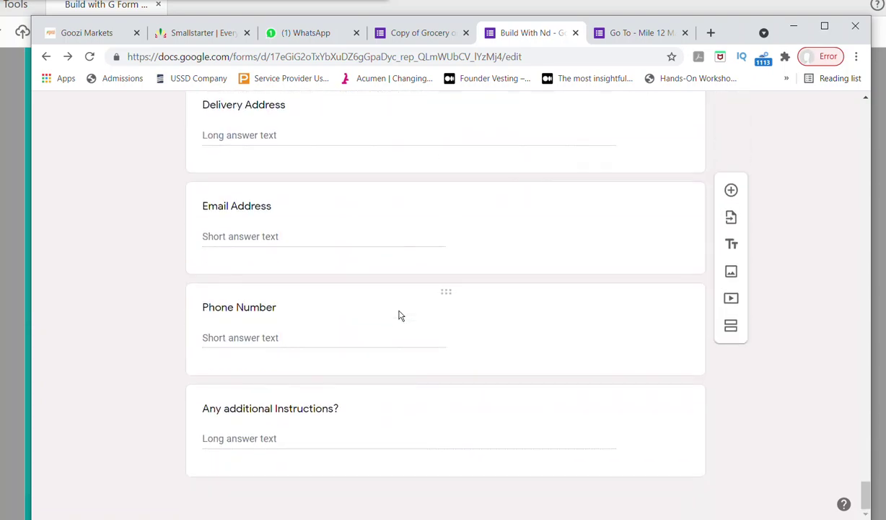
pyautogui.scroll(3, 399, 316)
pyautogui.scroll(-3, 399, 315)
pyautogui.scroll(8, 399, 313)
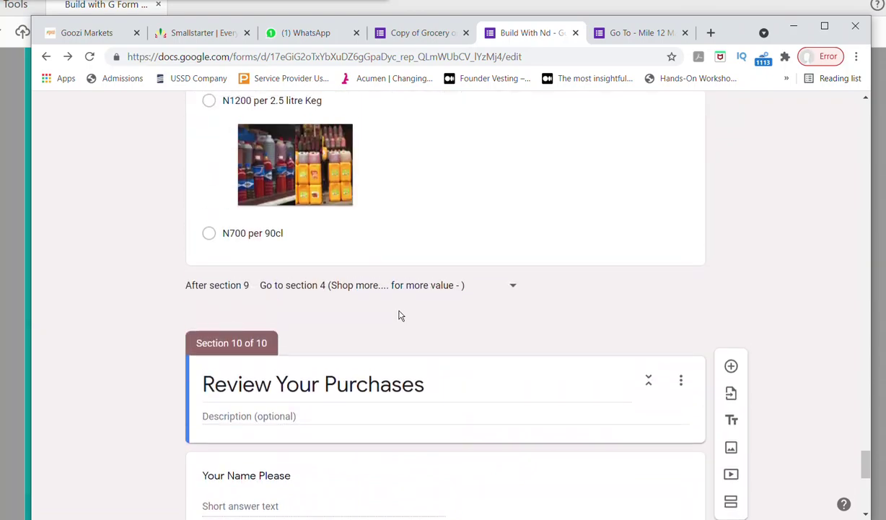
pyautogui.scroll(20, 399, 310)
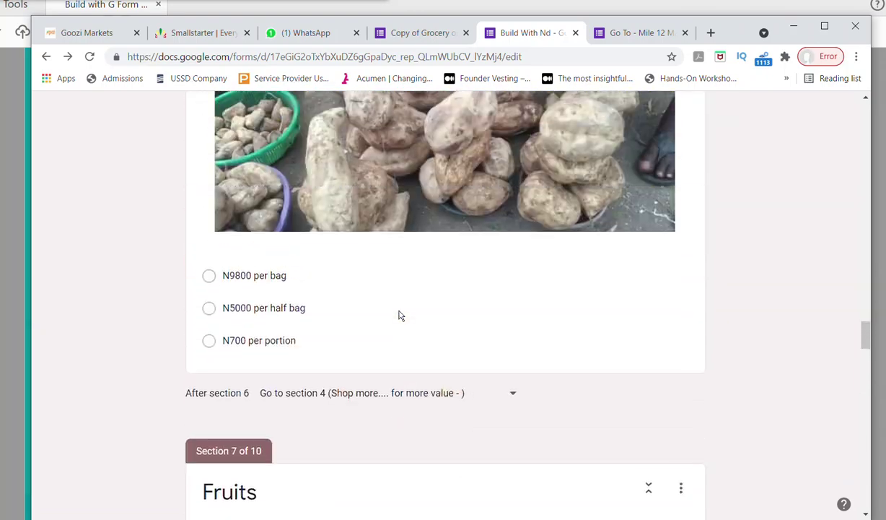
pyautogui.scroll(20, 399, 314)
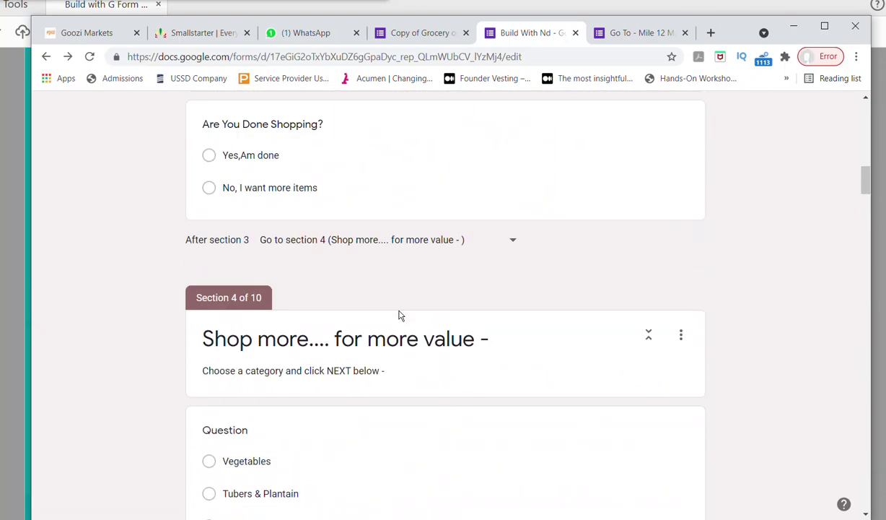
pyautogui.scroll(5, 399, 310)
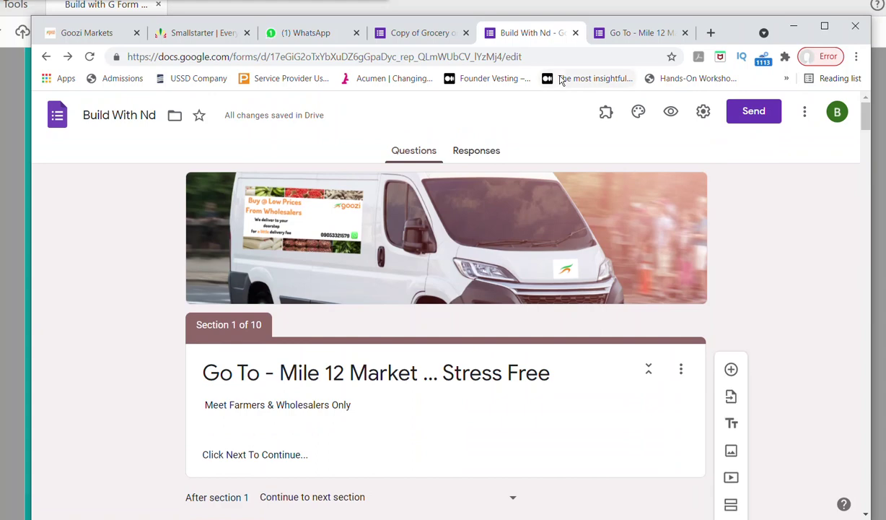
pyautogui.click(686, 34)
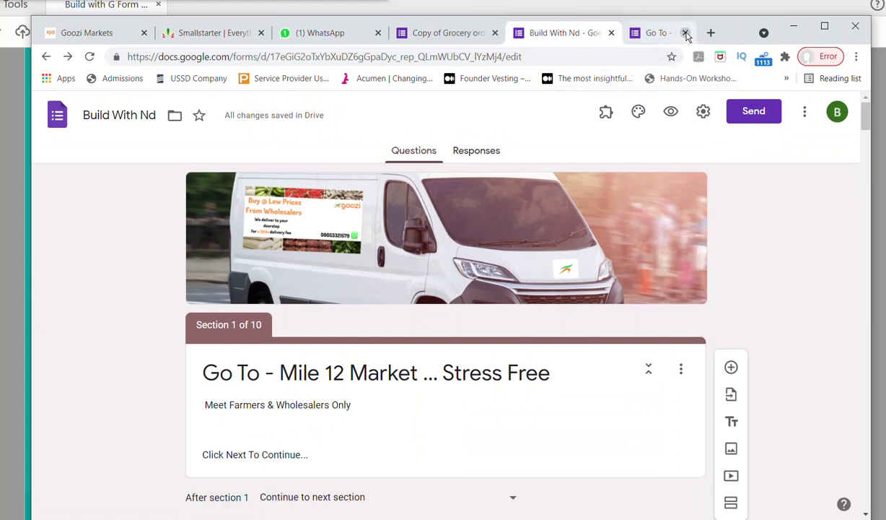
# Step: Start a live preview, get past the welcome page and choose the Vegetables category
pyautogui.click(673, 113)
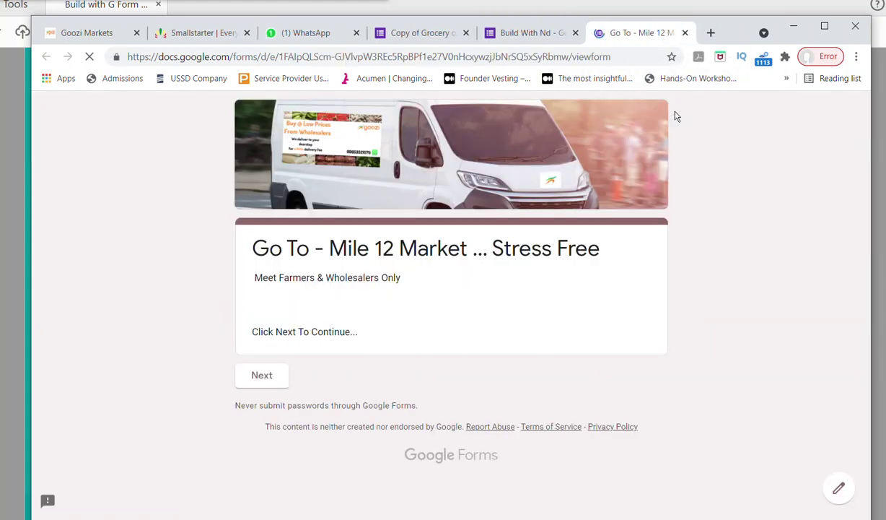
pyautogui.click(261, 375)
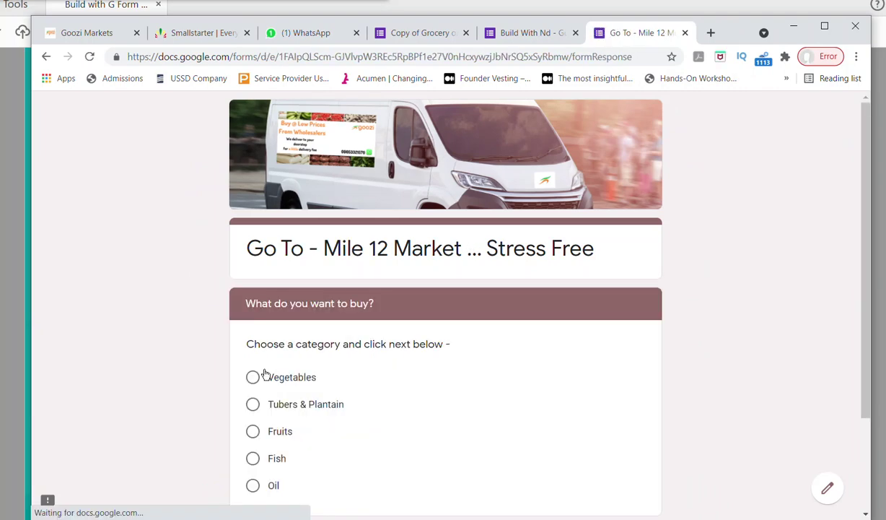
pyautogui.scroll(-2, 331, 354)
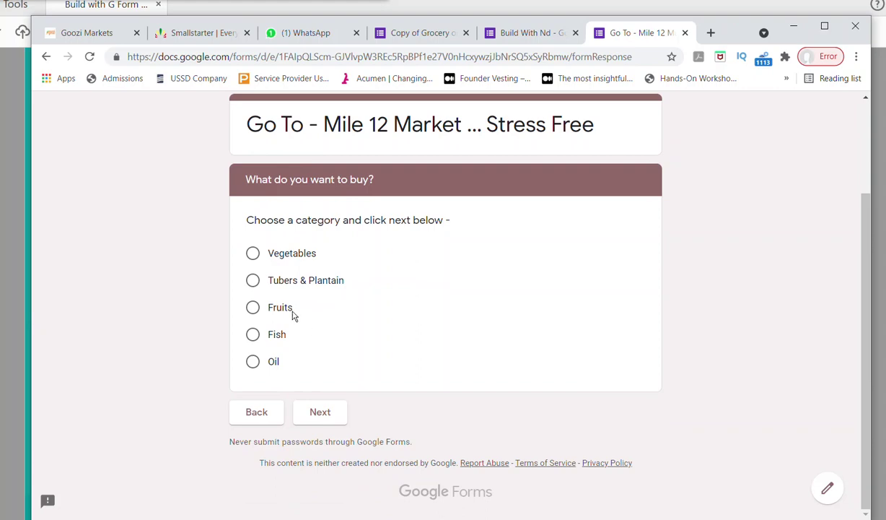
pyautogui.click(253, 254)
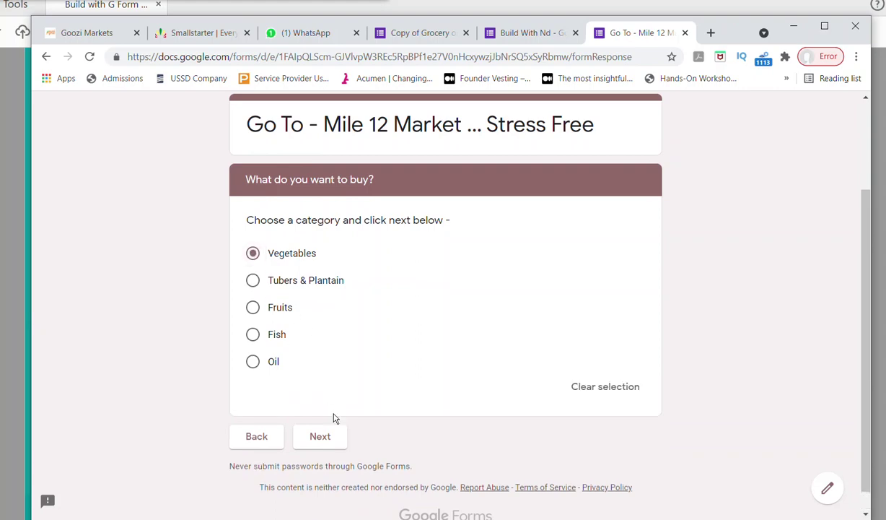
pyautogui.click(320, 436)
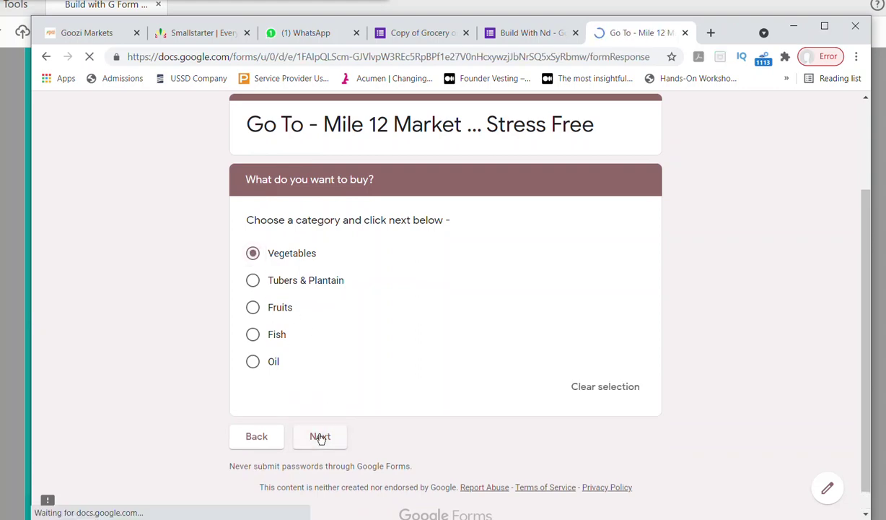
# Step: Order green pepper at N2000 per Big Bucket and Cameron pepper at N1200 per Cup
pyautogui.scroll(-10, 321, 439)
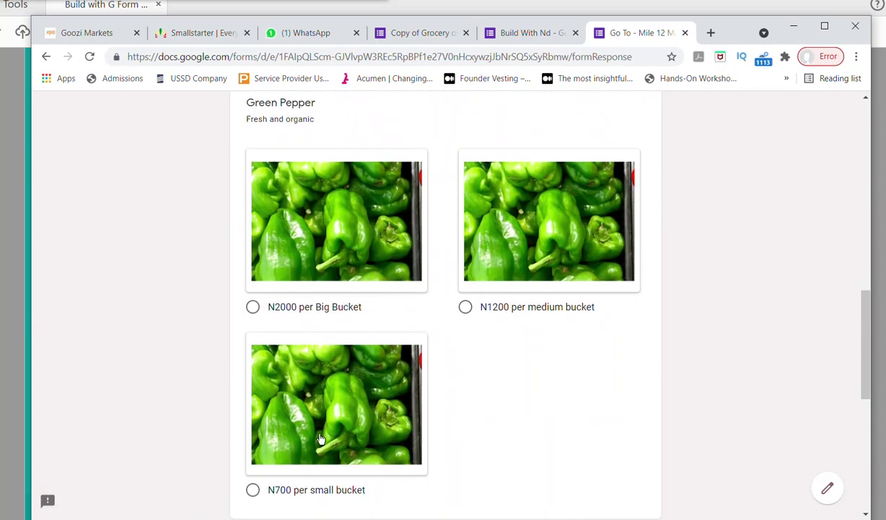
pyautogui.click(252, 306)
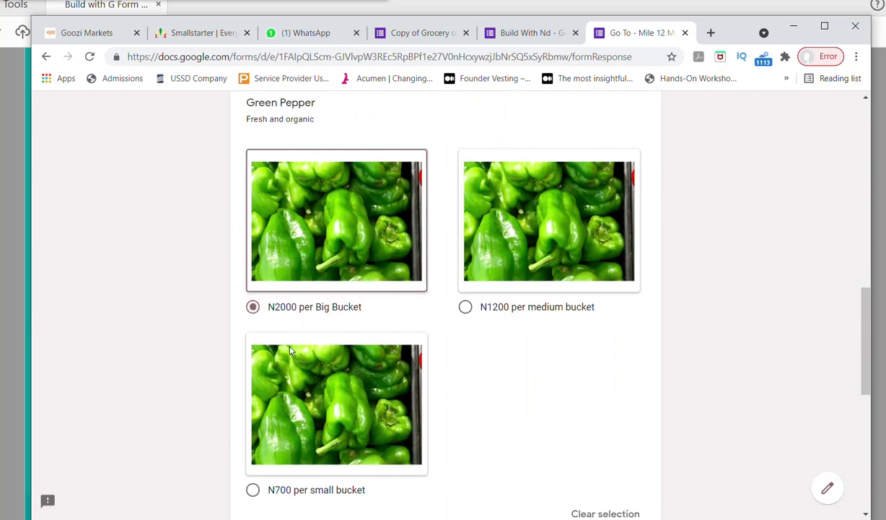
pyautogui.scroll(-4, 291, 350)
pyautogui.scroll(-3, 291, 350)
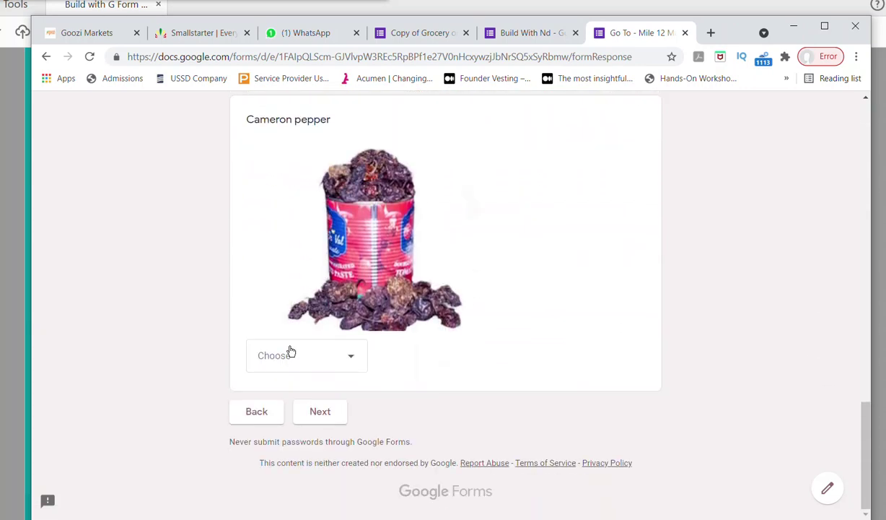
pyautogui.click(288, 357)
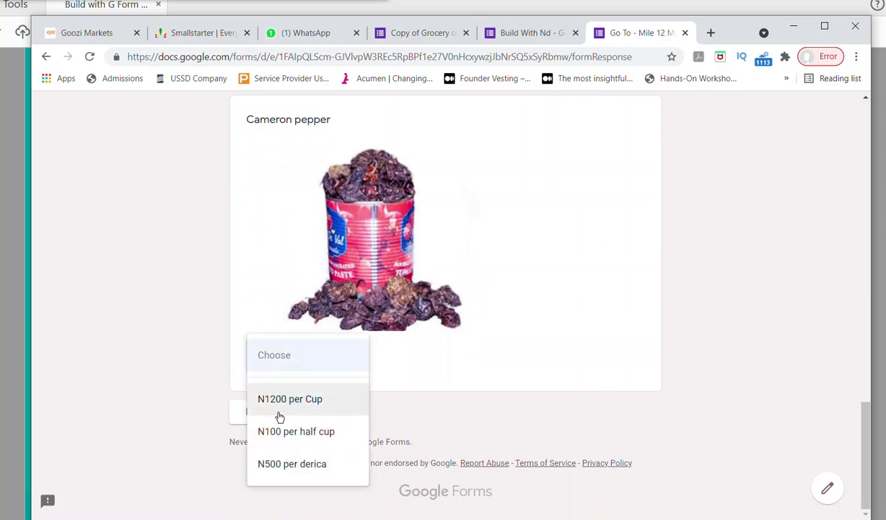
pyautogui.click(286, 401)
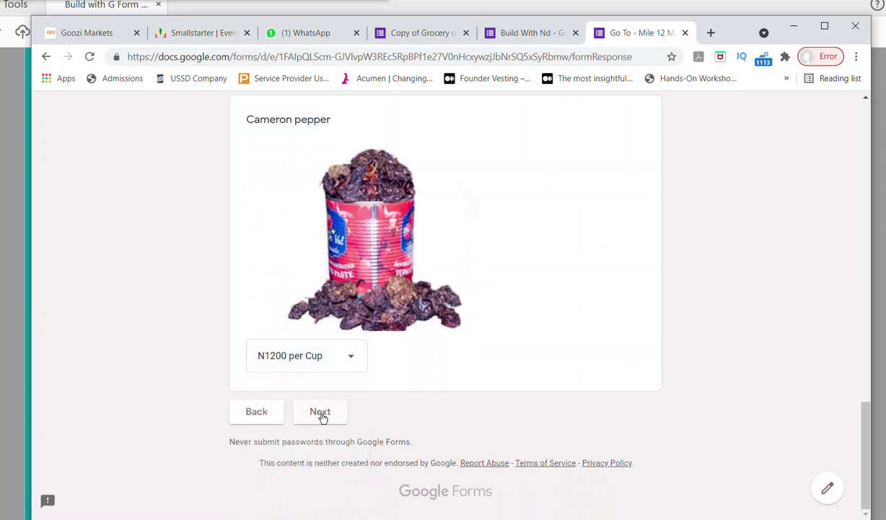
pyautogui.click(320, 413)
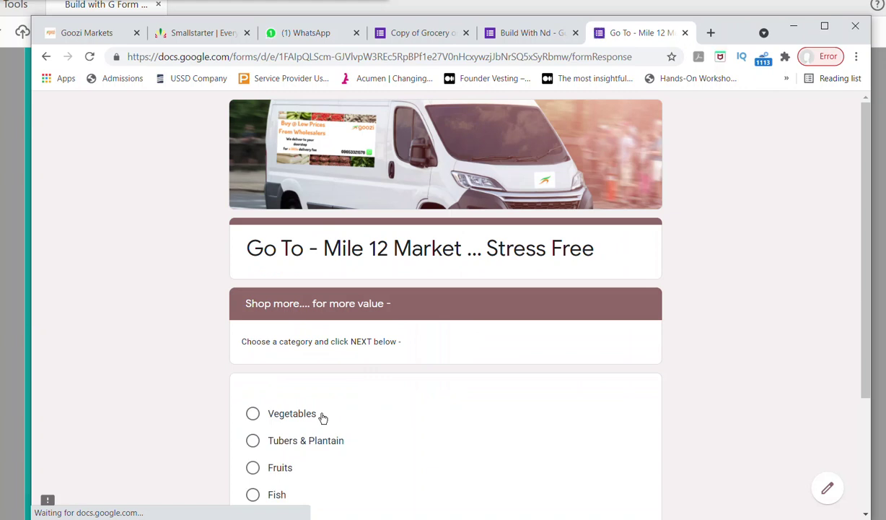
# Step: On the Shop more section, choose Fruits and repeatedly try to continue
pyautogui.scroll(-3, 332, 340)
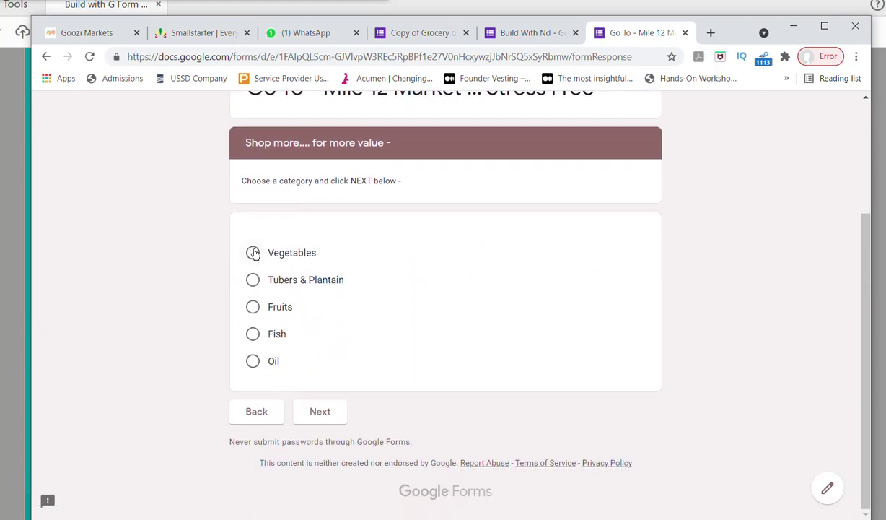
pyautogui.click(254, 308)
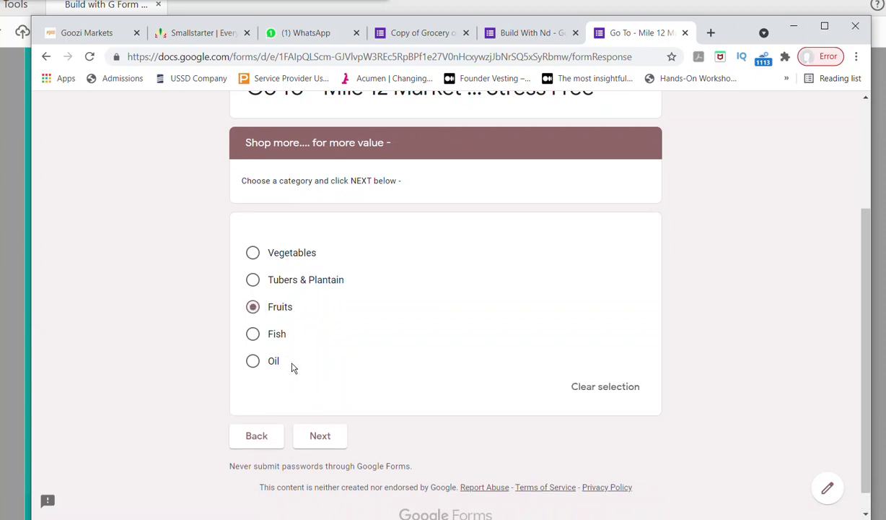
pyautogui.click(319, 435)
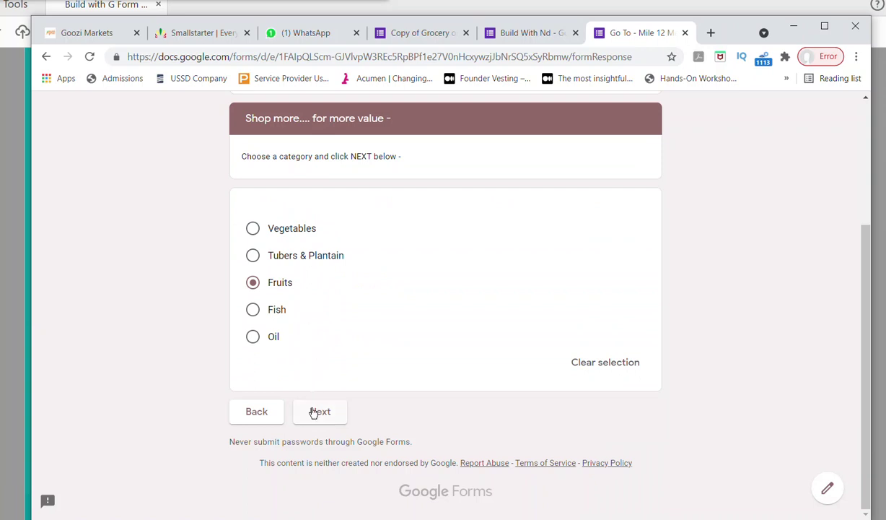
pyautogui.click(314, 412)
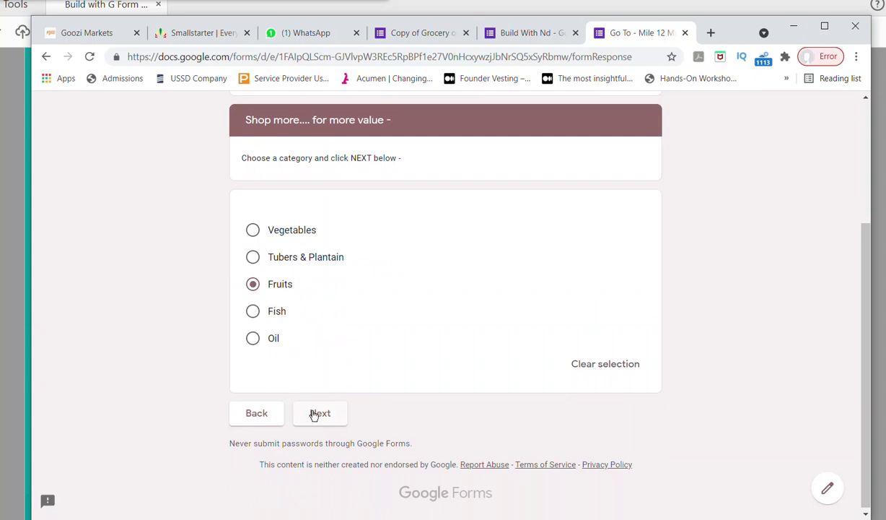
pyautogui.click(314, 413)
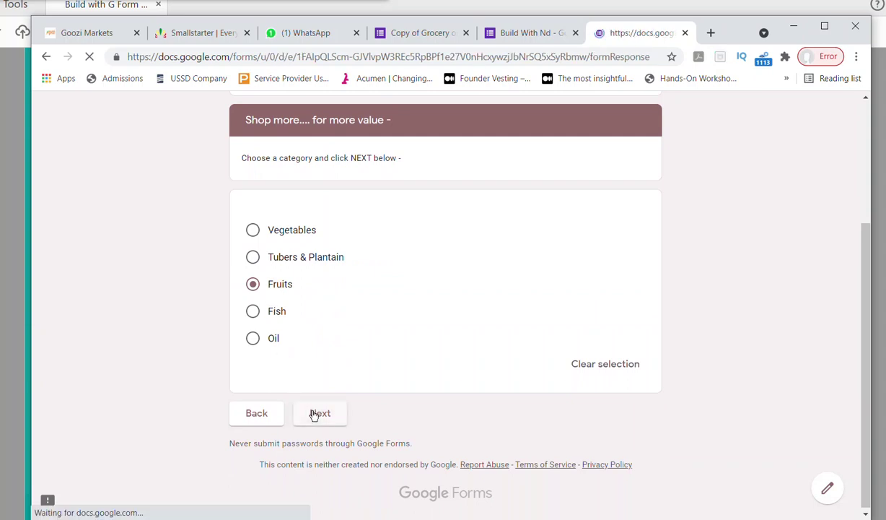
pyautogui.scroll(-3, 314, 414)
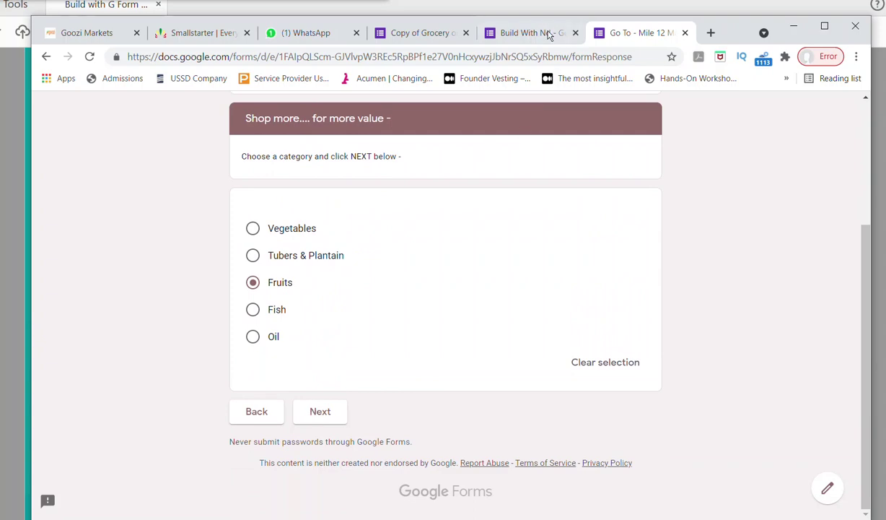
# Step: In the editor, route the Fruits answer to section 8 (Fish) instead of section 7
pyautogui.click(530, 34)
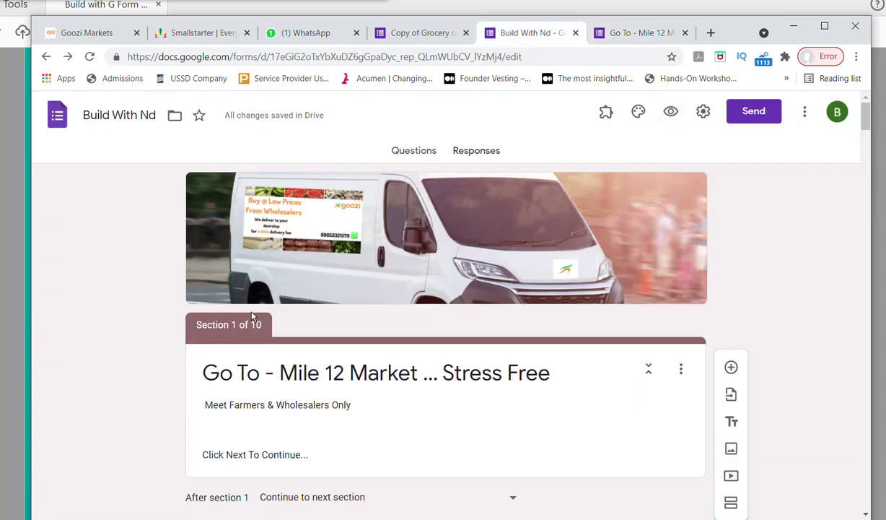
pyautogui.scroll(-6, 273, 415)
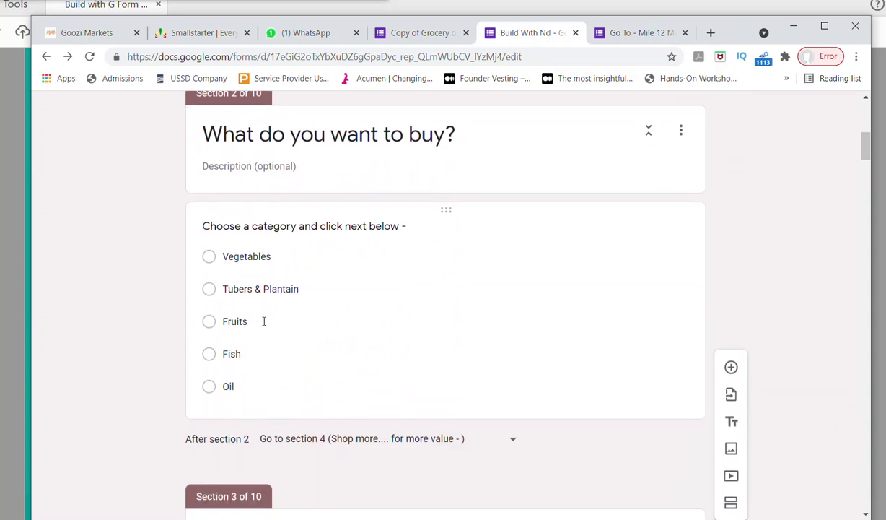
pyautogui.click(329, 254)
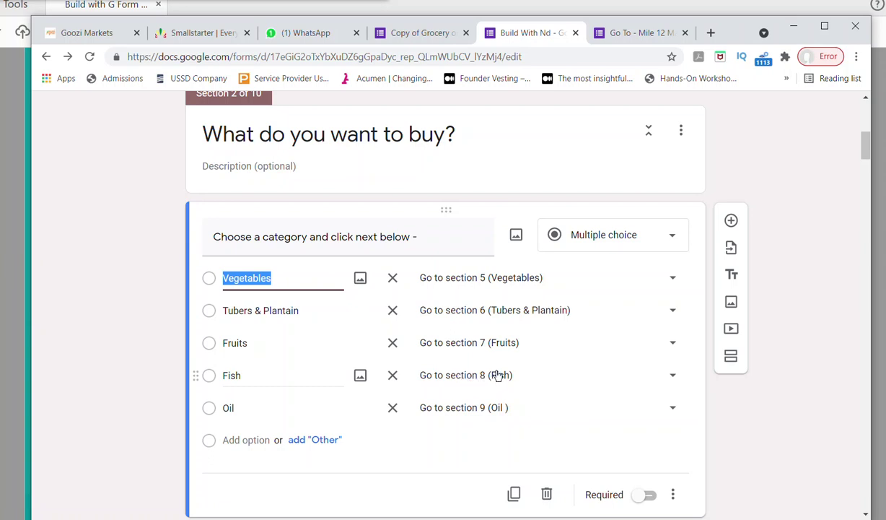
pyautogui.scroll(-3, 497, 374)
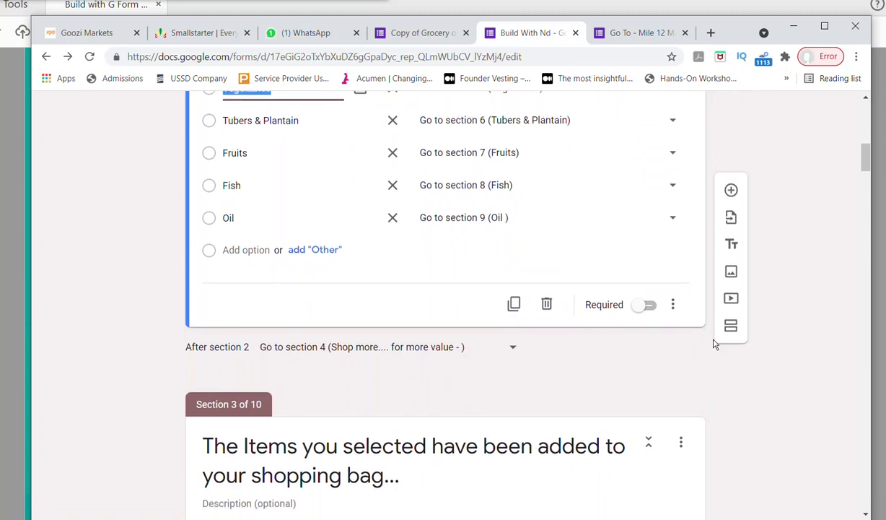
pyautogui.click(517, 154)
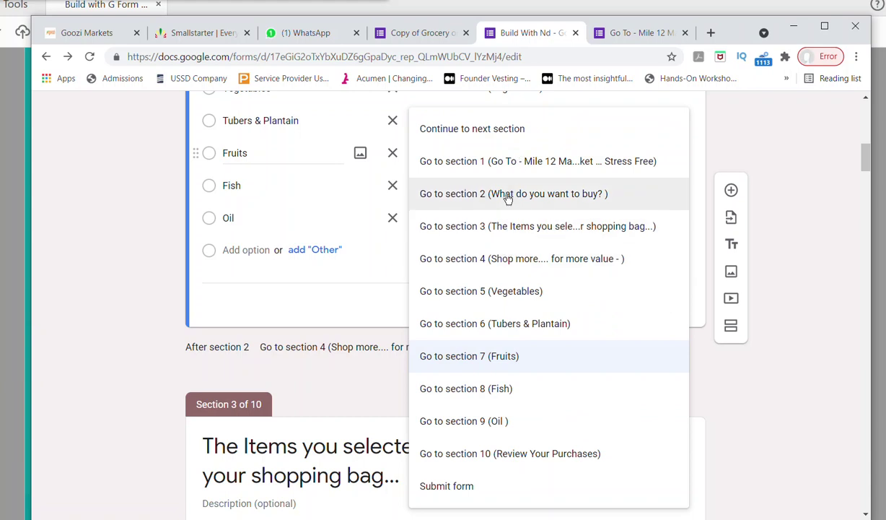
pyautogui.click(505, 388)
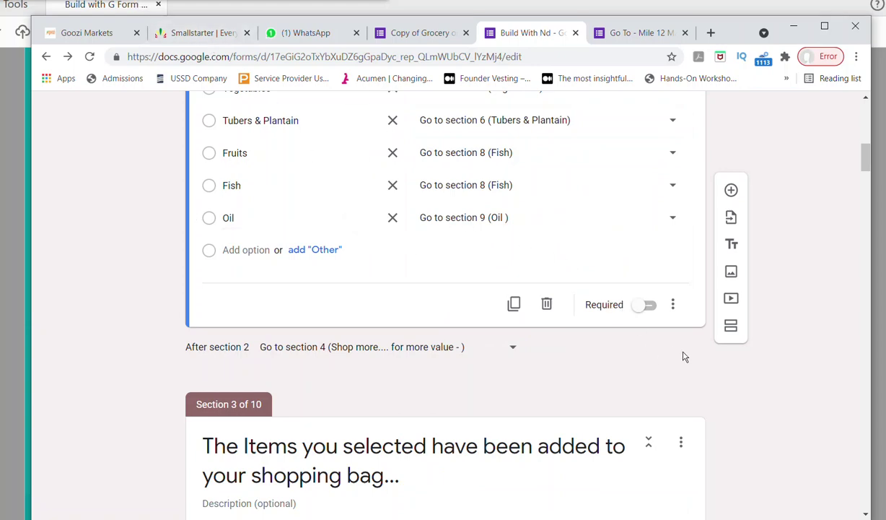
pyautogui.scroll(-20, 684, 356)
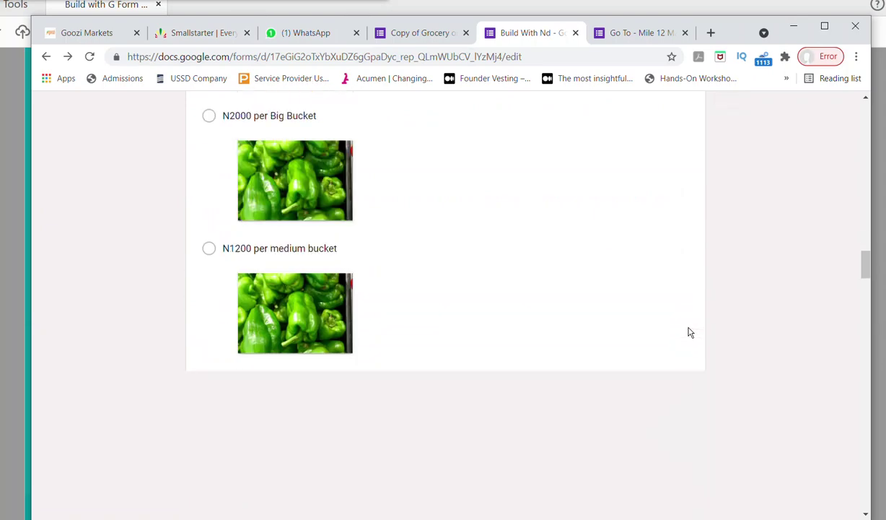
# Step: Make sections 5 and 6 continue to the next section
pyautogui.scroll(-10, 687, 332)
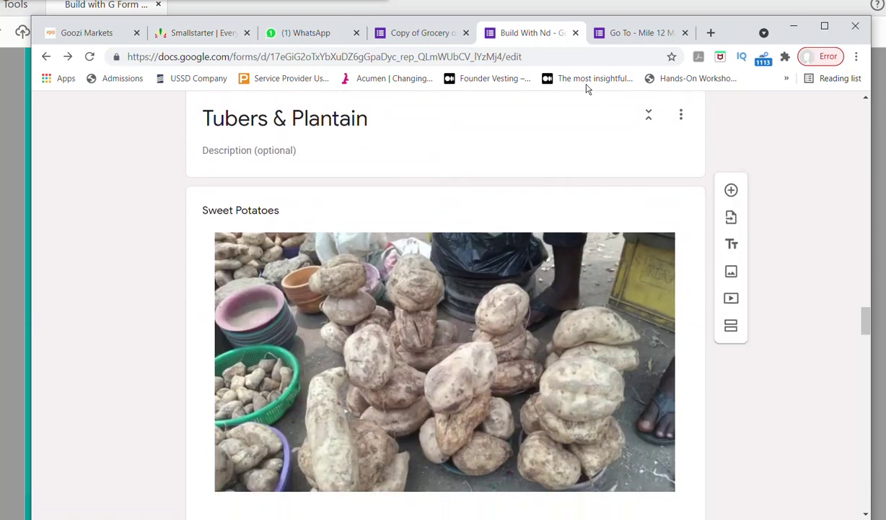
pyautogui.scroll(4, 485, 99)
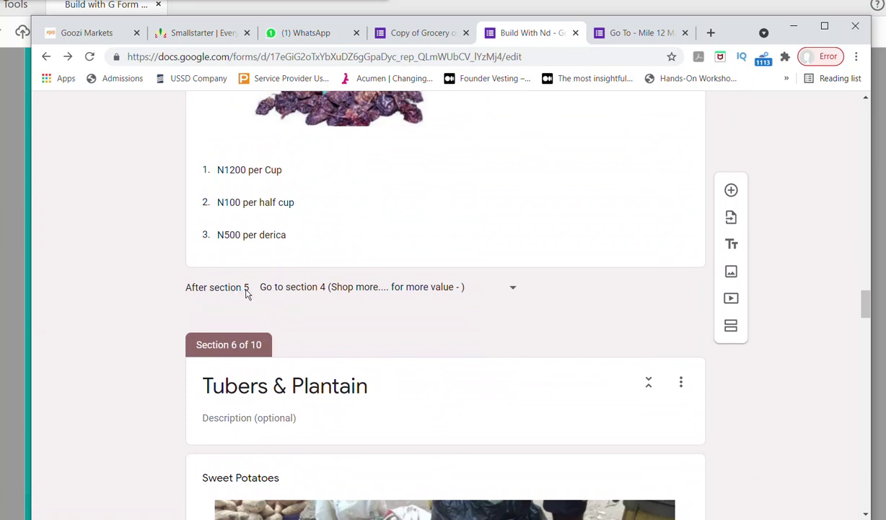
pyautogui.click(513, 290)
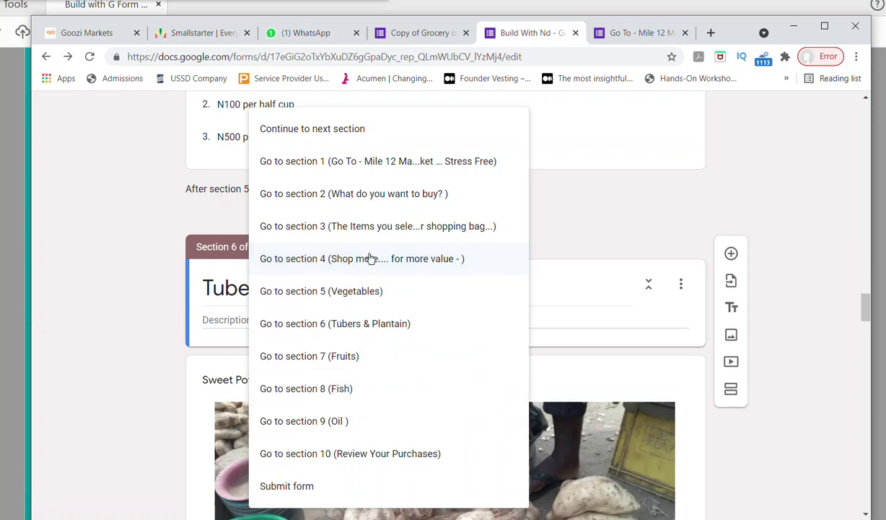
pyautogui.click(360, 137)
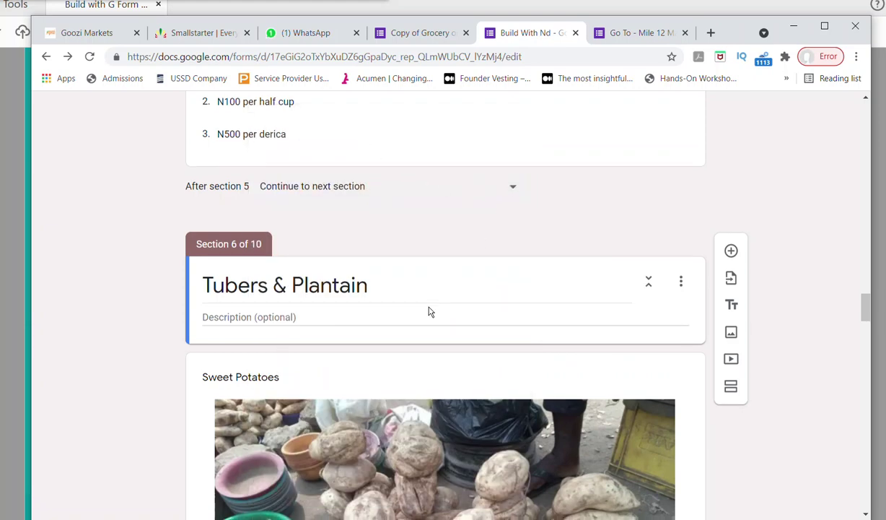
pyautogui.scroll(-7, 429, 310)
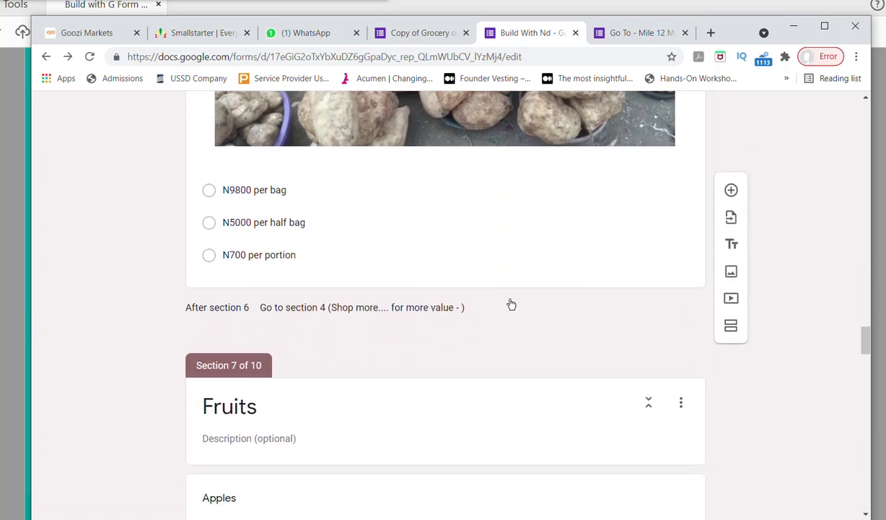
pyautogui.click(513, 312)
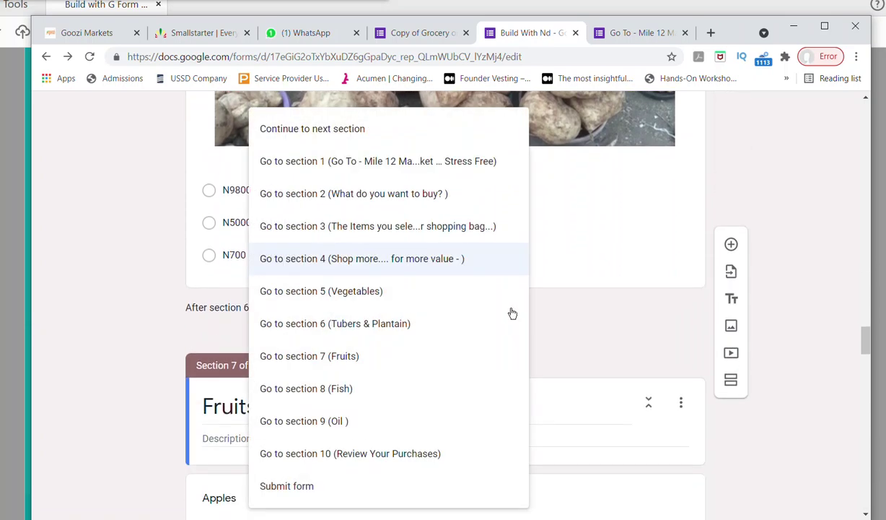
pyautogui.click(356, 134)
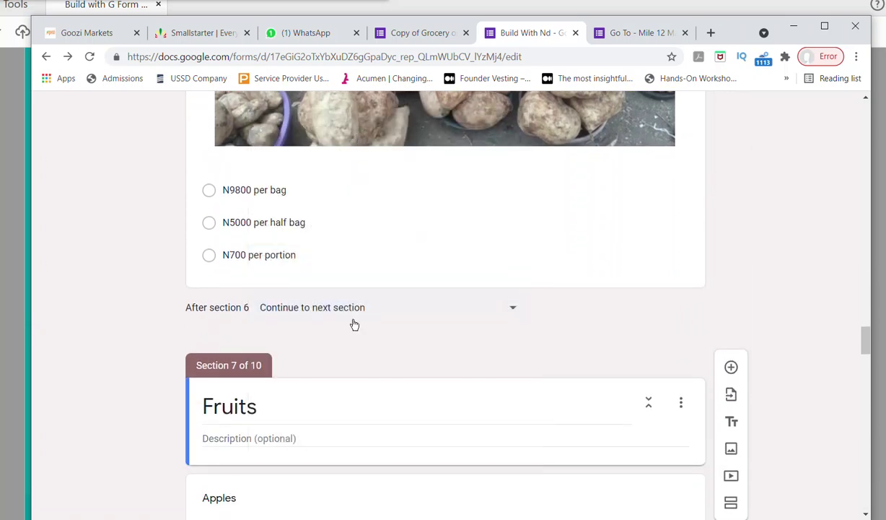
# Step: Send respondents after section 7 (Fruits) back to section 2, What do you want to buy?
pyautogui.scroll(-8, 356, 346)
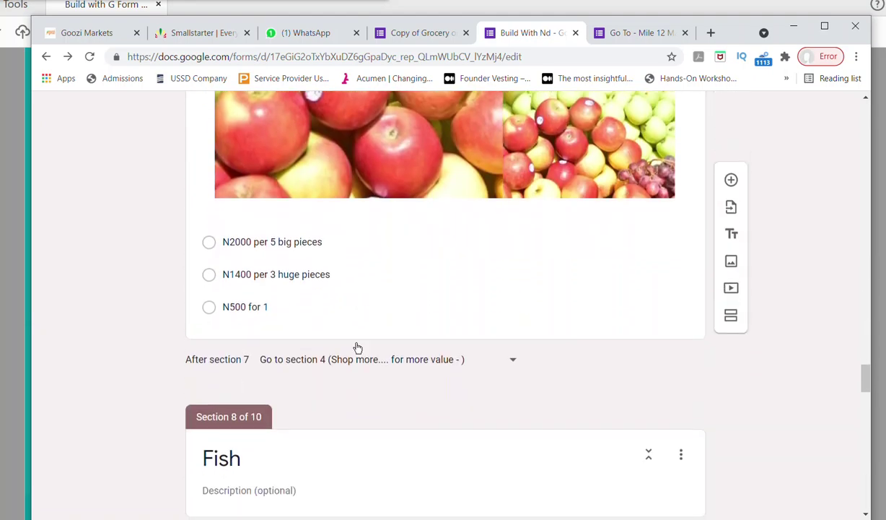
pyautogui.click(484, 359)
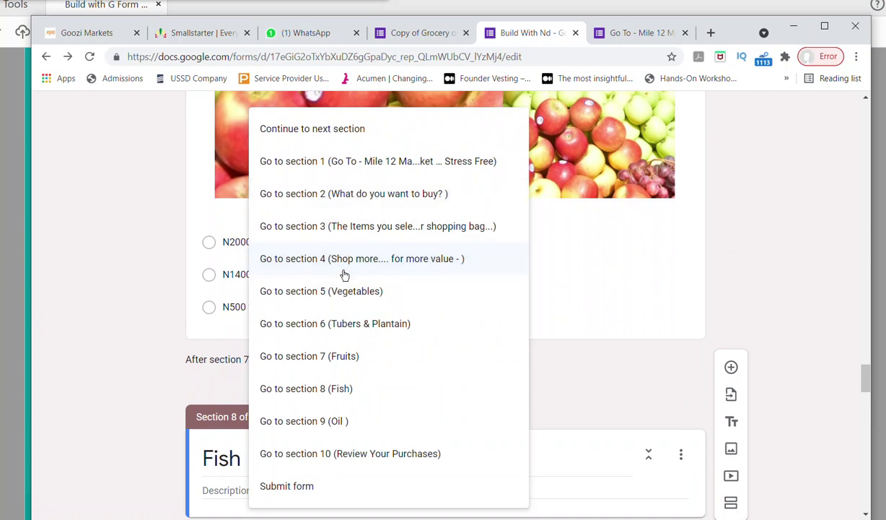
pyautogui.click(348, 195)
pyautogui.scroll(-8, 361, 331)
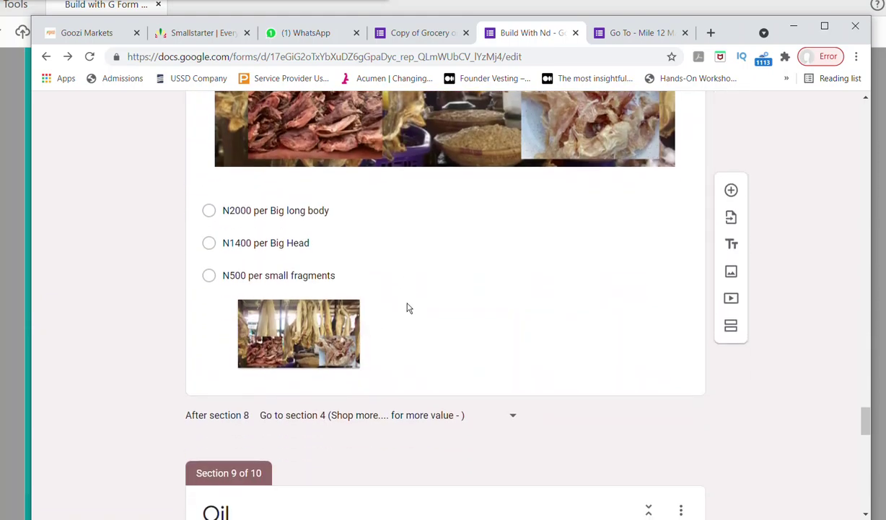
pyautogui.scroll(2, 407, 308)
pyautogui.scroll(-4, 407, 311)
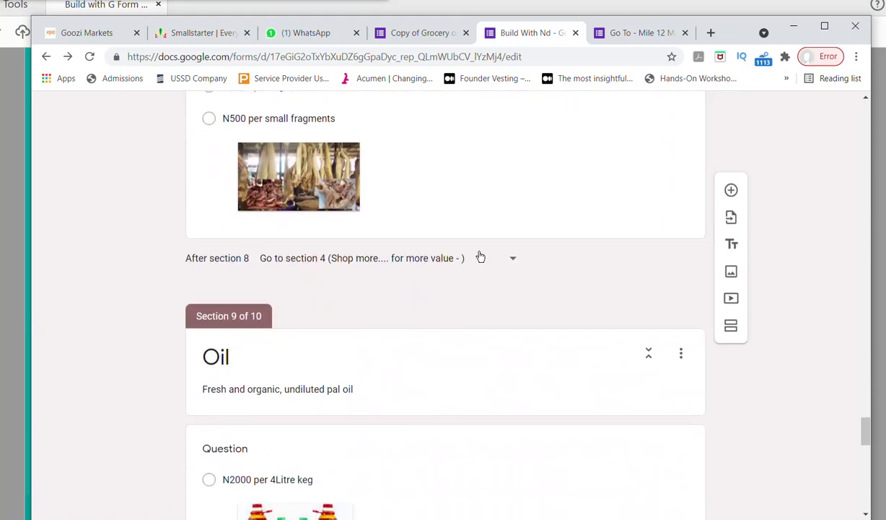
# Step: Make the Fish and Oil sections (8 and 9) continue to the next section
pyautogui.click(480, 257)
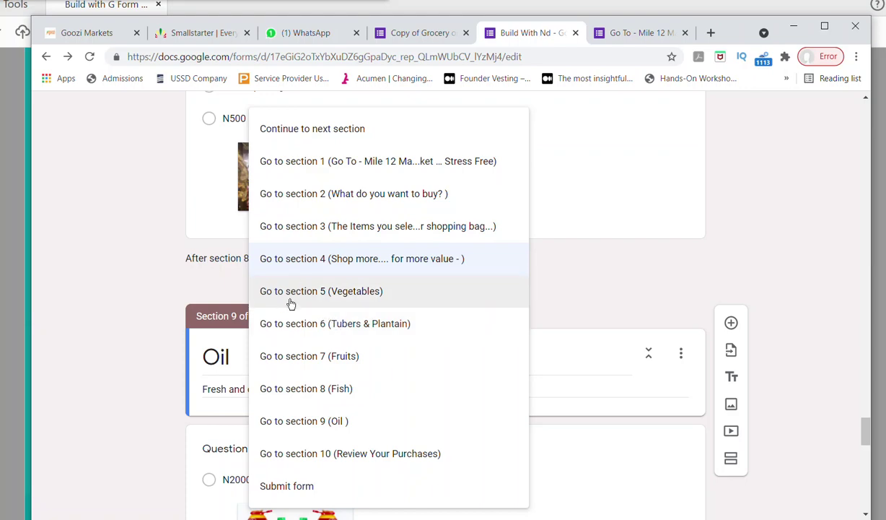
pyautogui.click(352, 142)
pyautogui.scroll(-8, 355, 359)
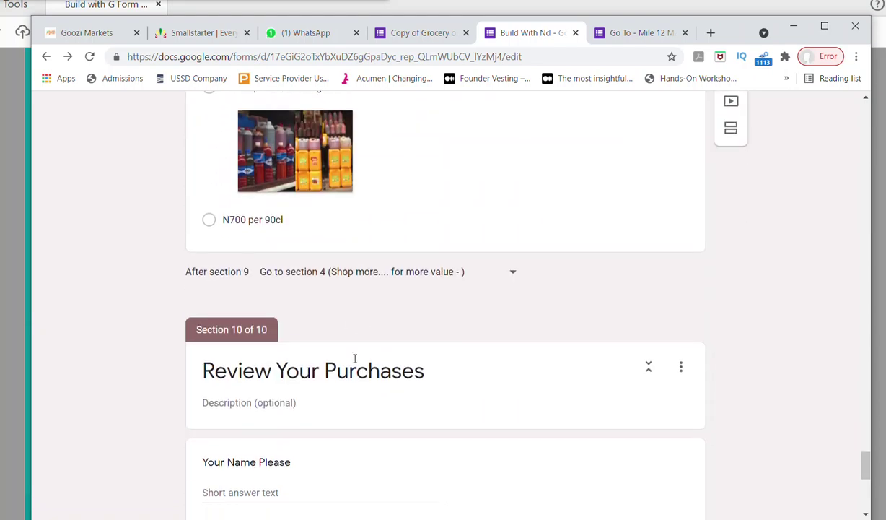
pyautogui.scroll(-2, 355, 359)
pyautogui.click(489, 176)
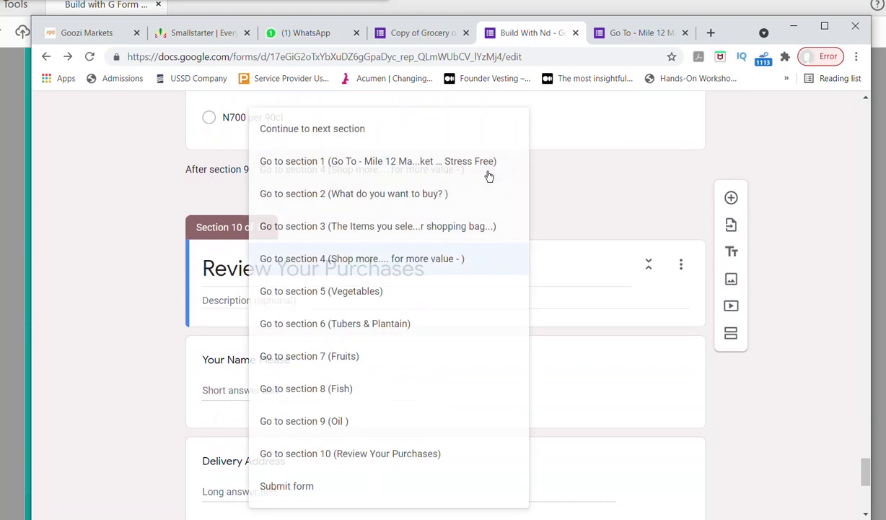
pyautogui.click(343, 135)
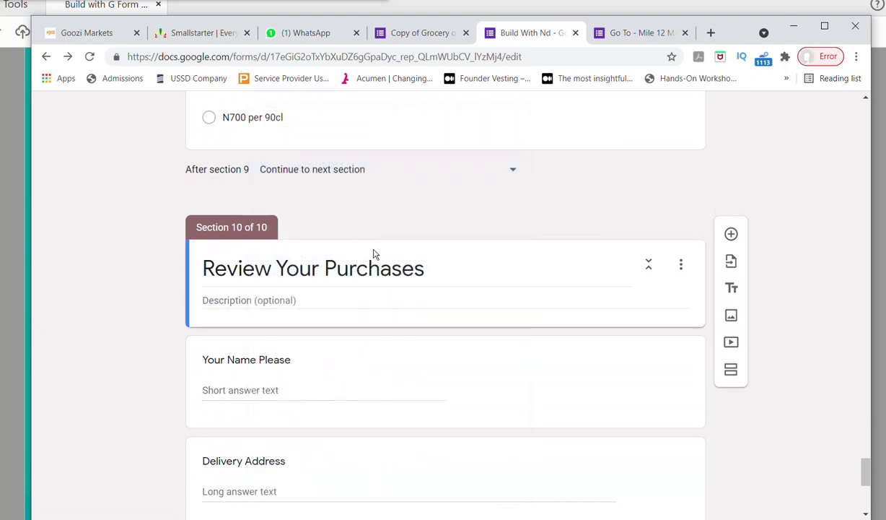
pyautogui.scroll(-5, 382, 296)
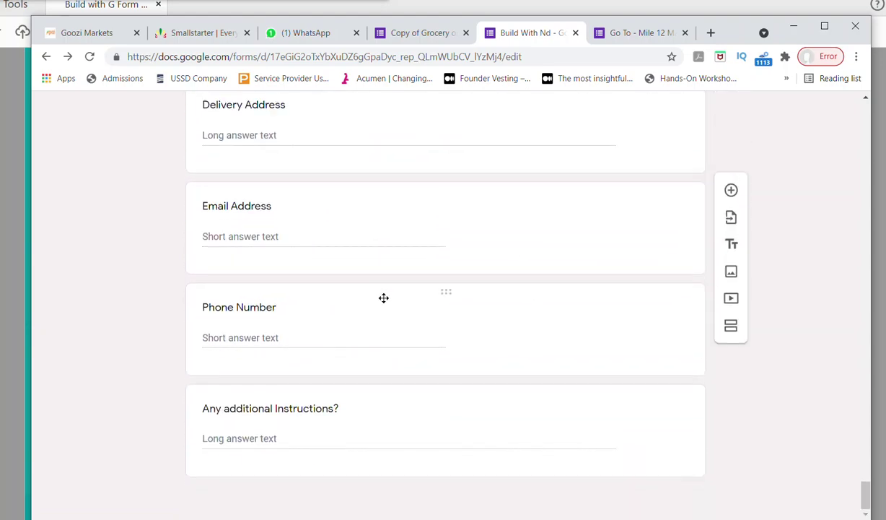
pyautogui.scroll(20, 383, 297)
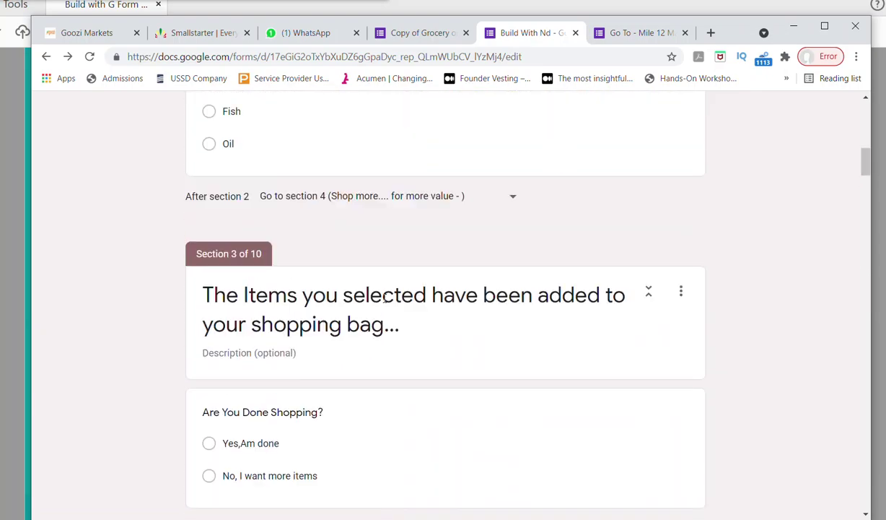
pyautogui.scroll(10, 385, 299)
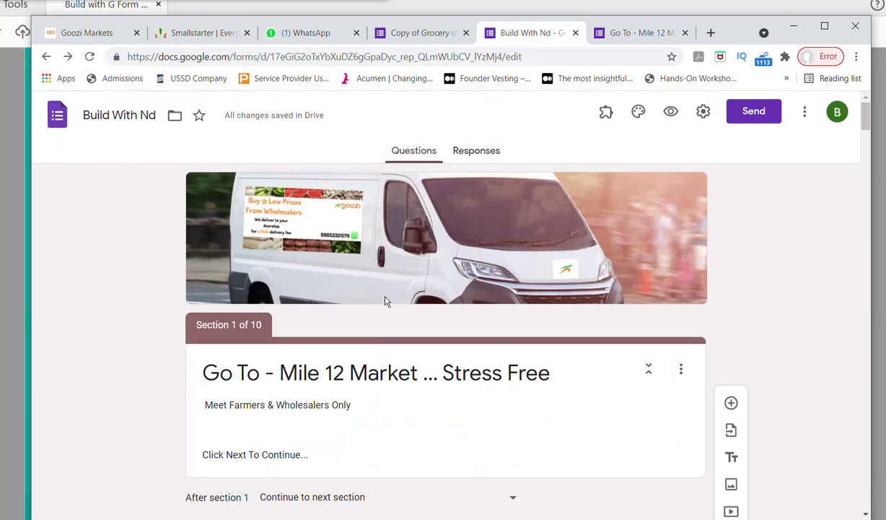
# Step: Replace the old live copy with a fresh preview and choose the Vegetables category
pyautogui.click(630, 33)
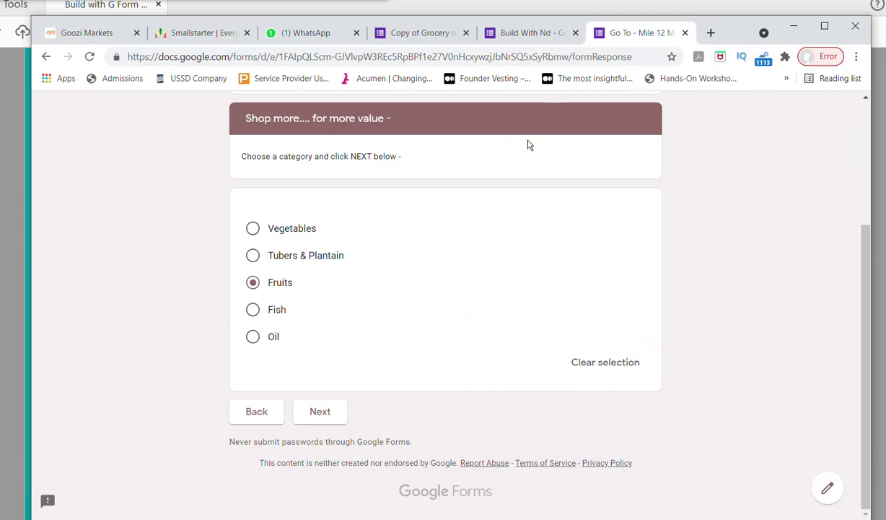
pyautogui.click(687, 34)
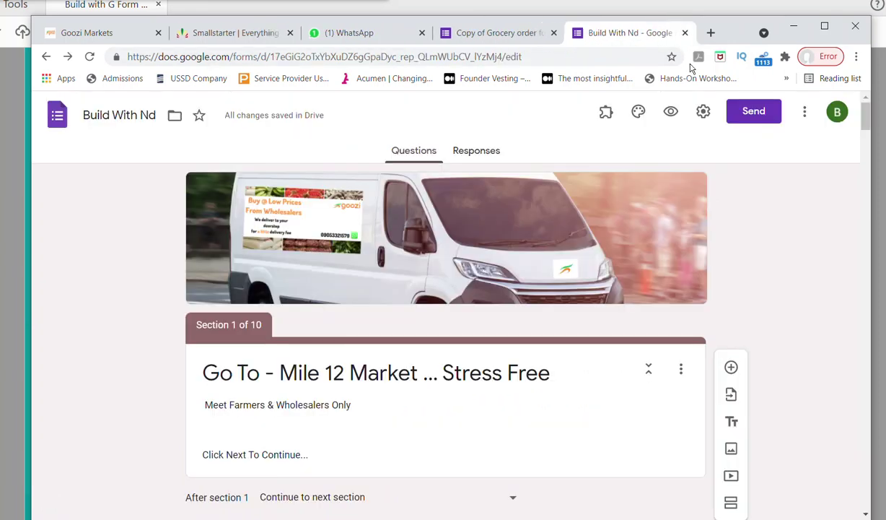
pyautogui.click(671, 113)
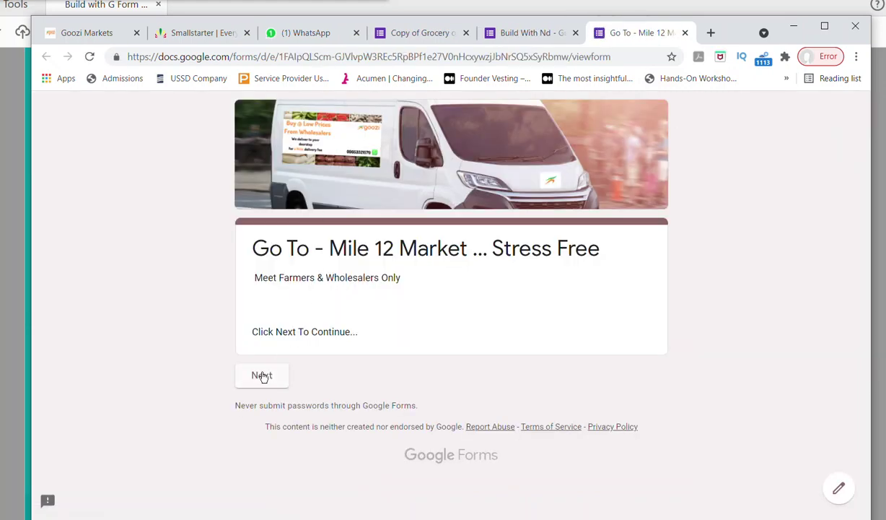
pyautogui.click(263, 376)
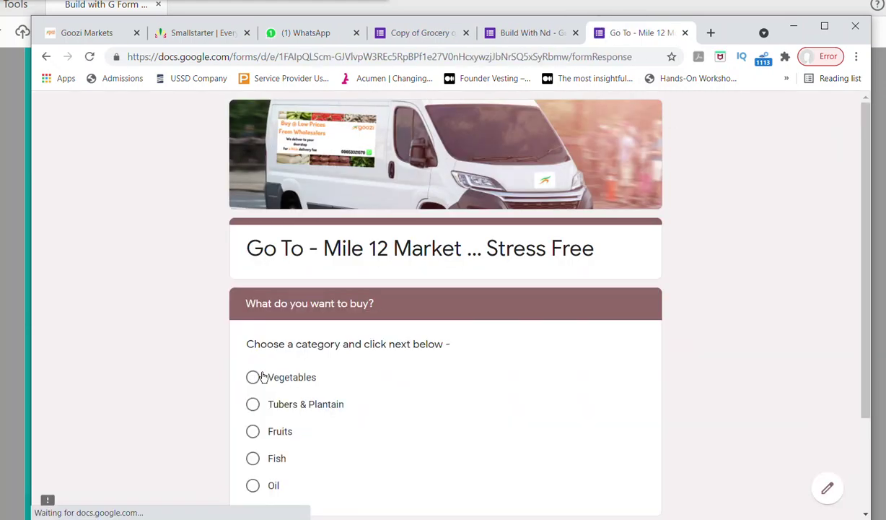
pyautogui.scroll(-3, 257, 381)
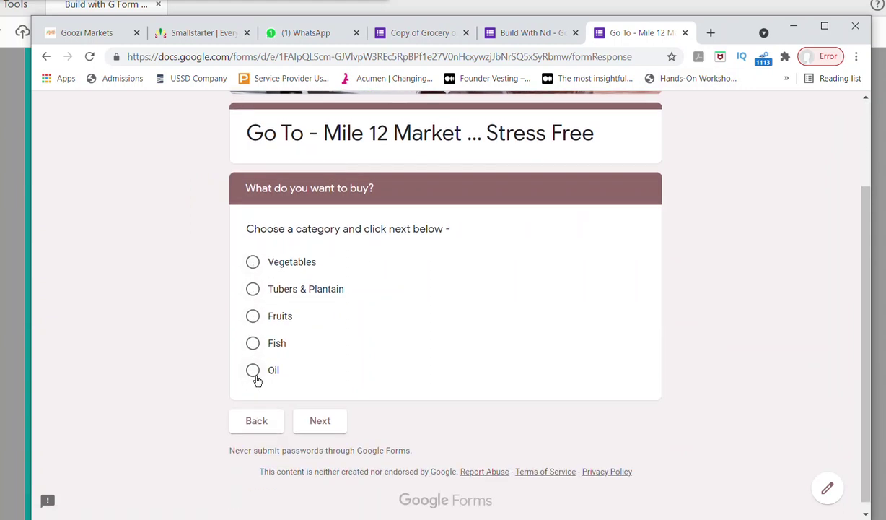
pyautogui.click(252, 257)
pyautogui.click(310, 438)
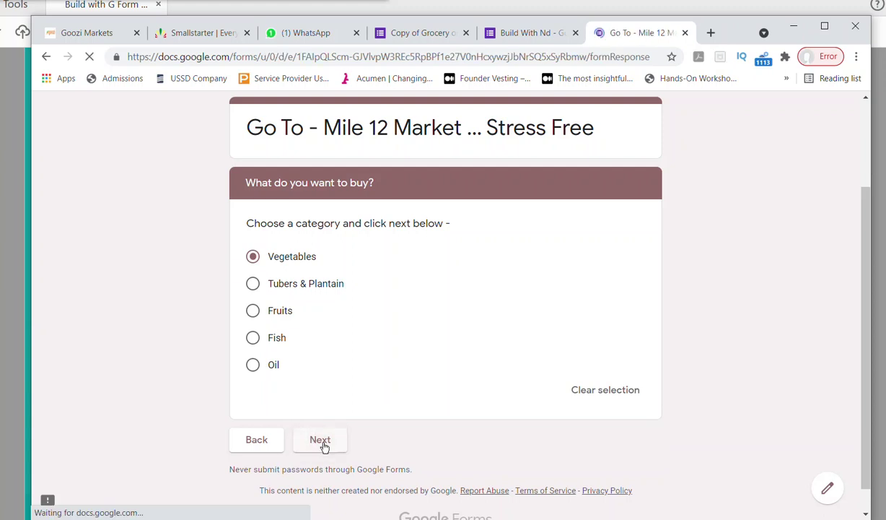
# Step: Order tomatoes at N12,000 per Big basket and sweet potatoes at N5000 per half bag
pyautogui.scroll(-8, 324, 447)
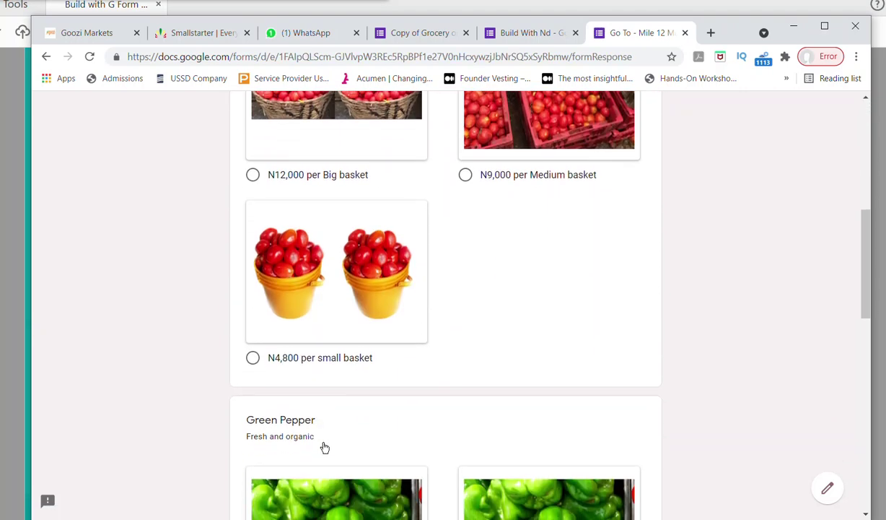
pyautogui.click(252, 176)
pyautogui.scroll(-10, 271, 275)
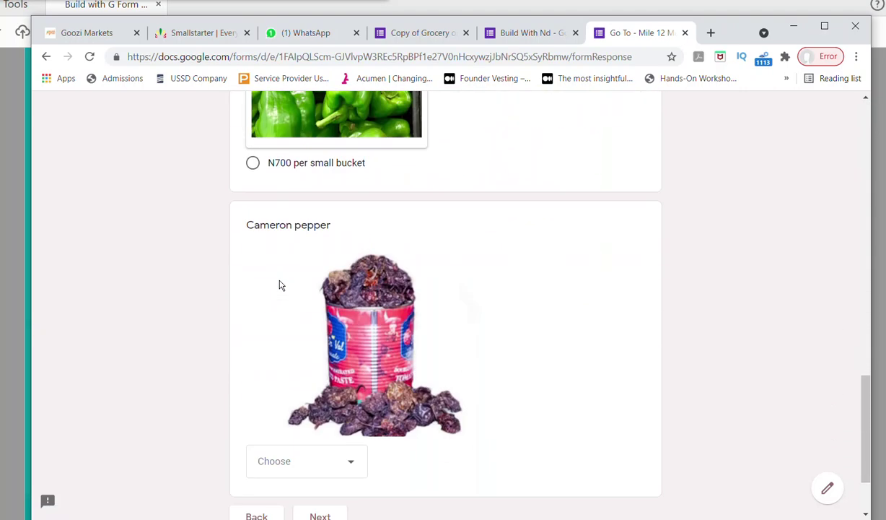
pyautogui.scroll(-3, 280, 285)
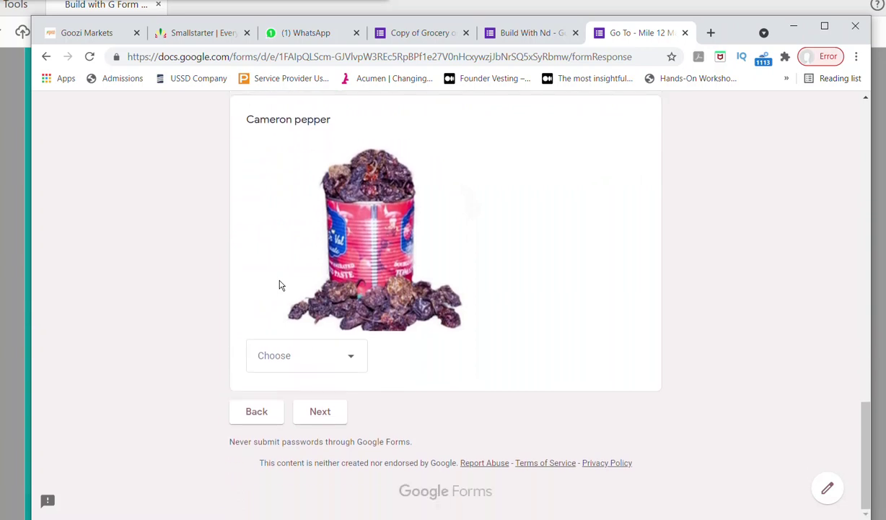
pyautogui.click(318, 413)
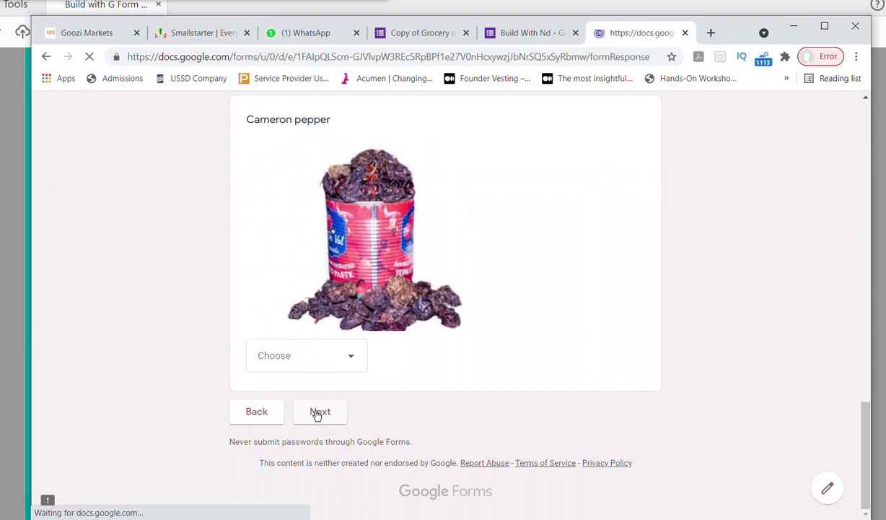
pyautogui.scroll(-2, 316, 415)
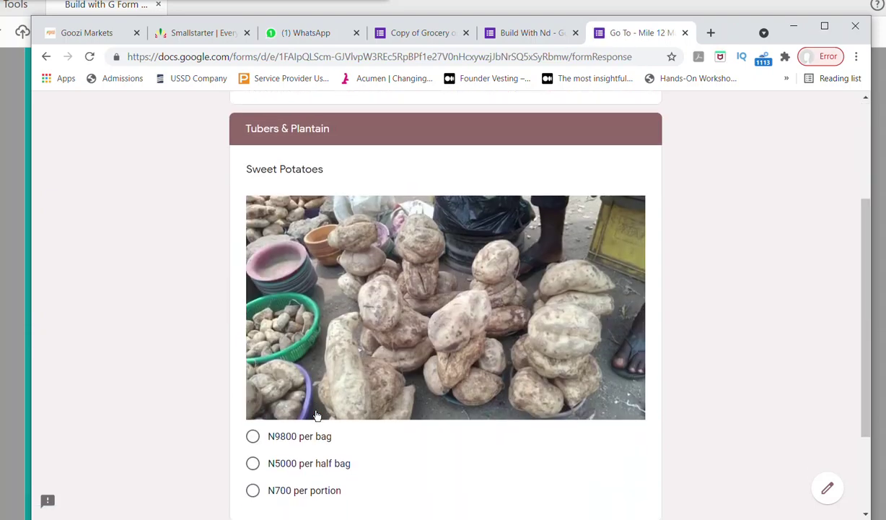
pyautogui.scroll(2, 316, 415)
pyautogui.scroll(-4, 316, 415)
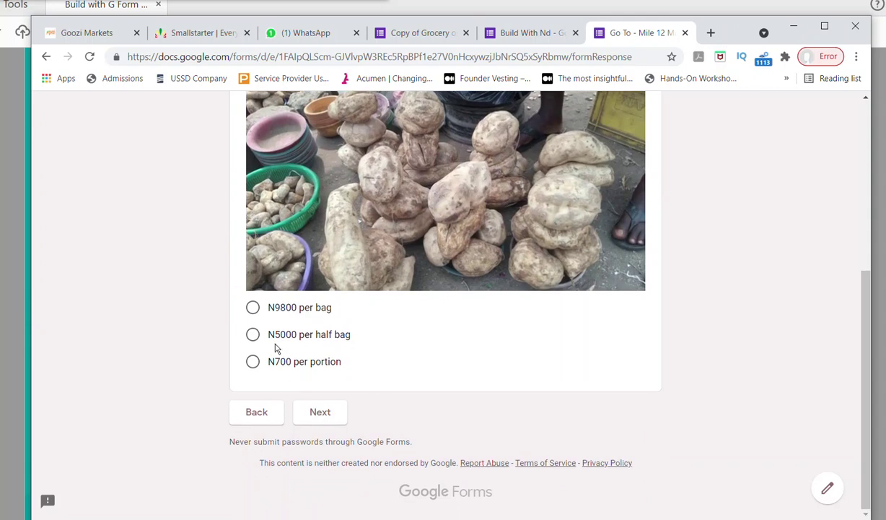
pyautogui.click(252, 335)
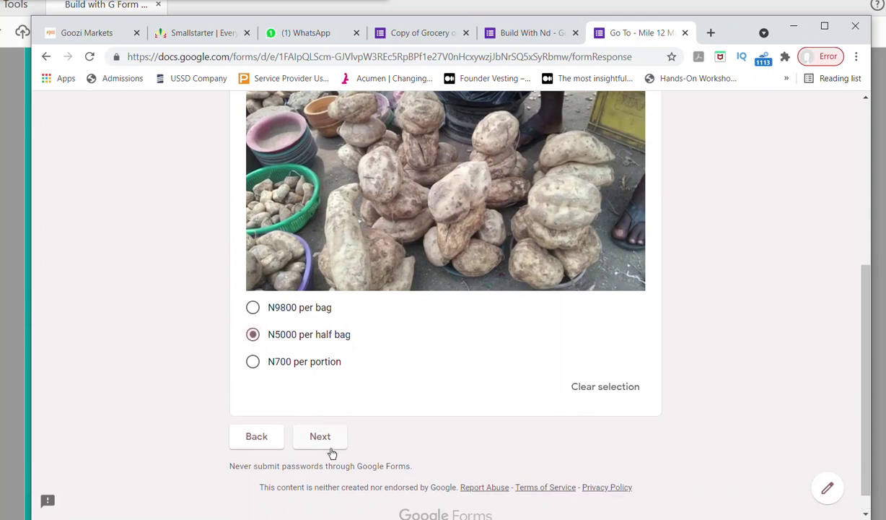
pyautogui.click(321, 439)
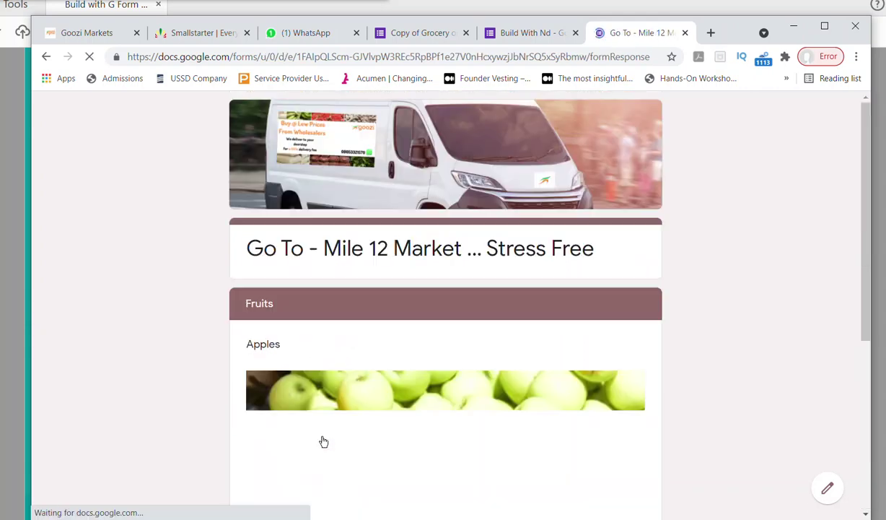
# Step: Choose one apple for N500, then pick Oil as the next category
pyautogui.scroll(-4, 324, 442)
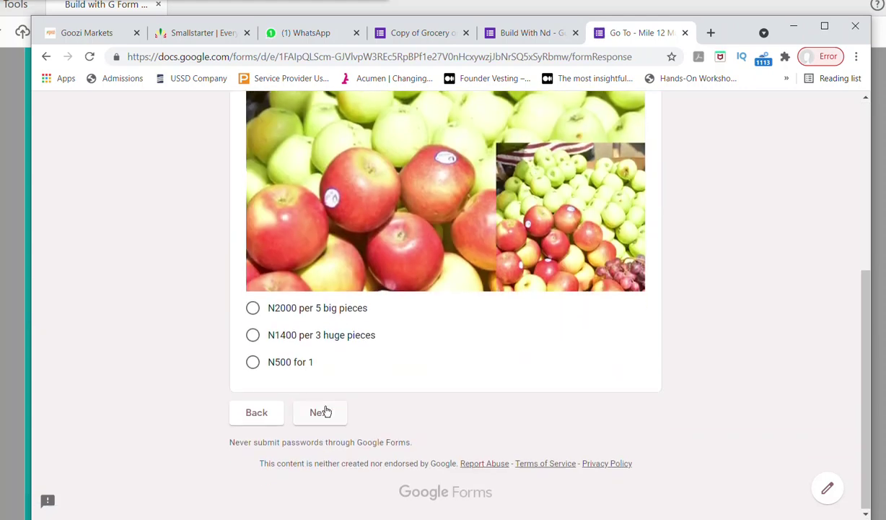
pyautogui.click(252, 363)
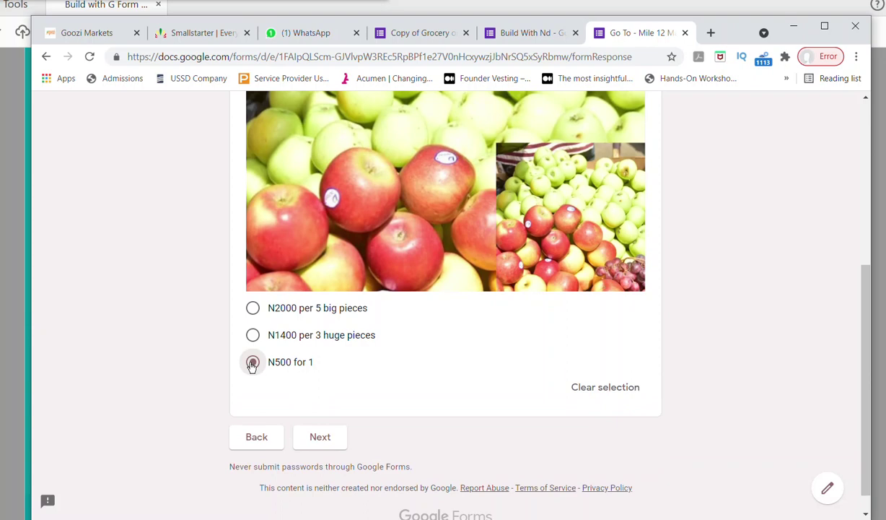
pyautogui.click(312, 438)
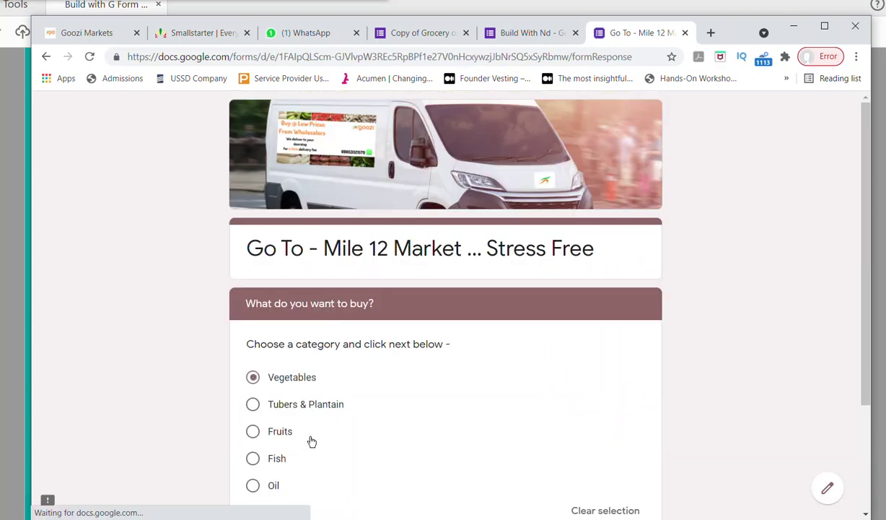
pyautogui.scroll(-2, 312, 441)
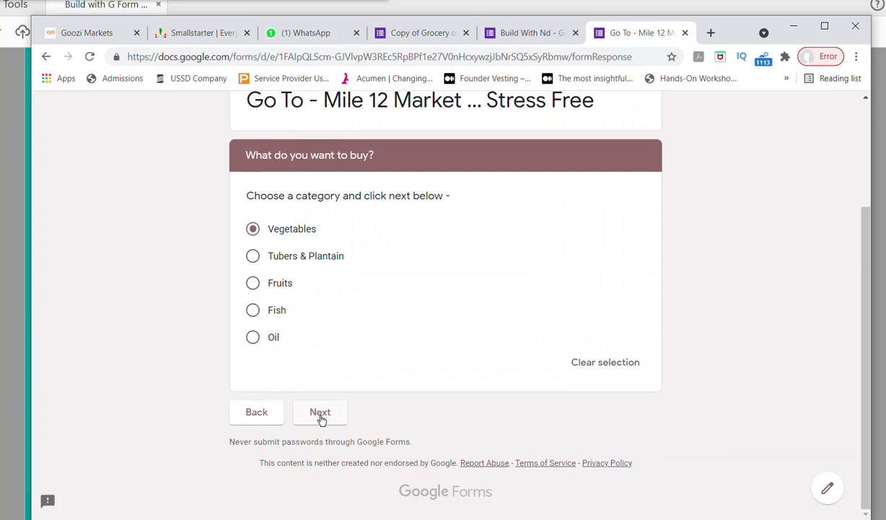
pyautogui.click(253, 338)
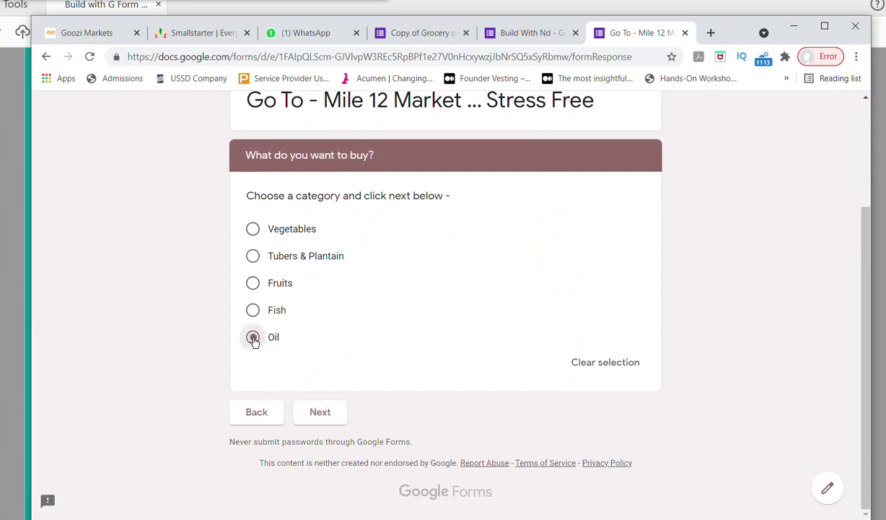
pyautogui.click(319, 415)
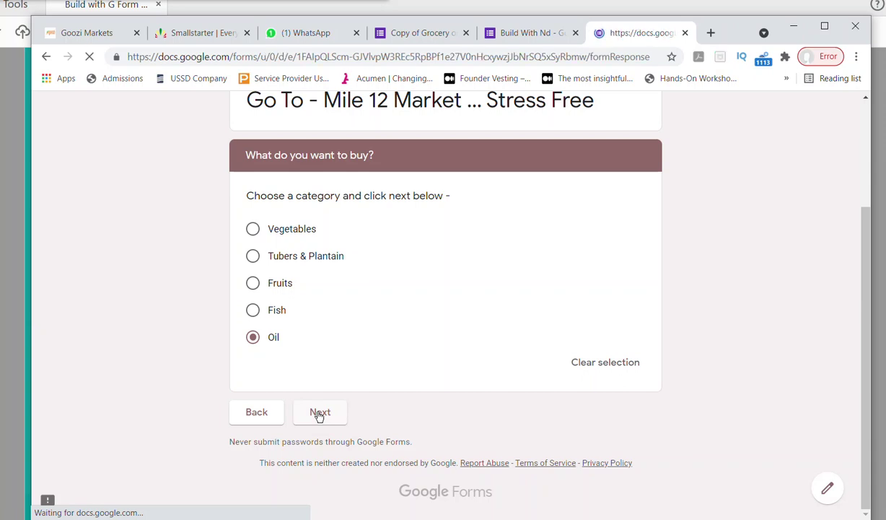
# Step: Choose the N2000 per 4Litre keg of oil and look over Review Your Purchases
pyautogui.scroll(-3, 329, 444)
pyautogui.scroll(-2, 329, 444)
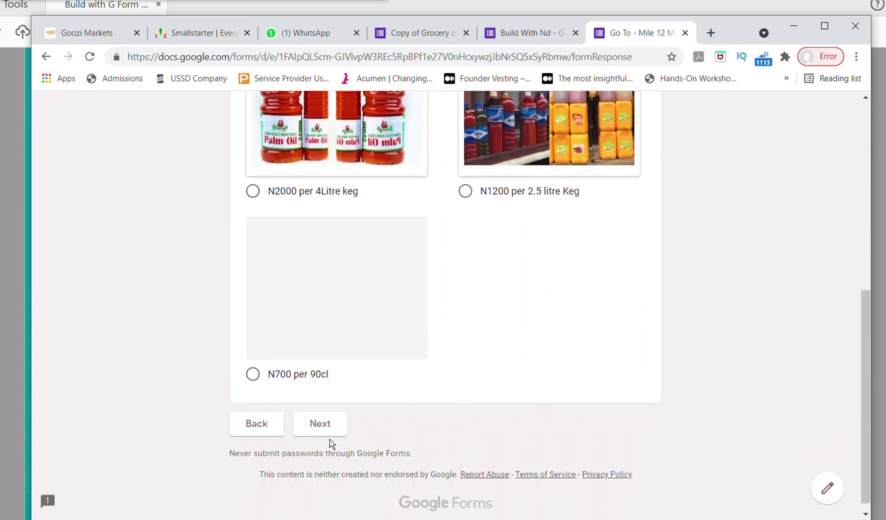
pyautogui.click(253, 192)
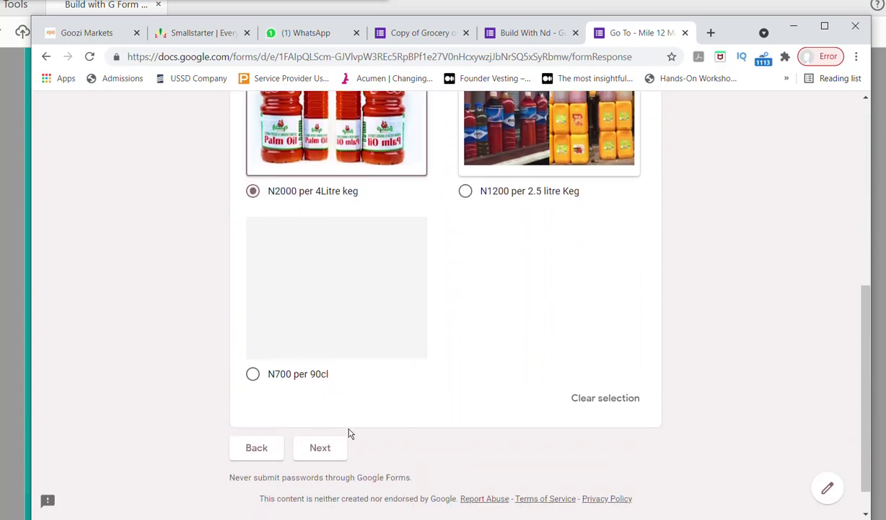
pyautogui.click(320, 448)
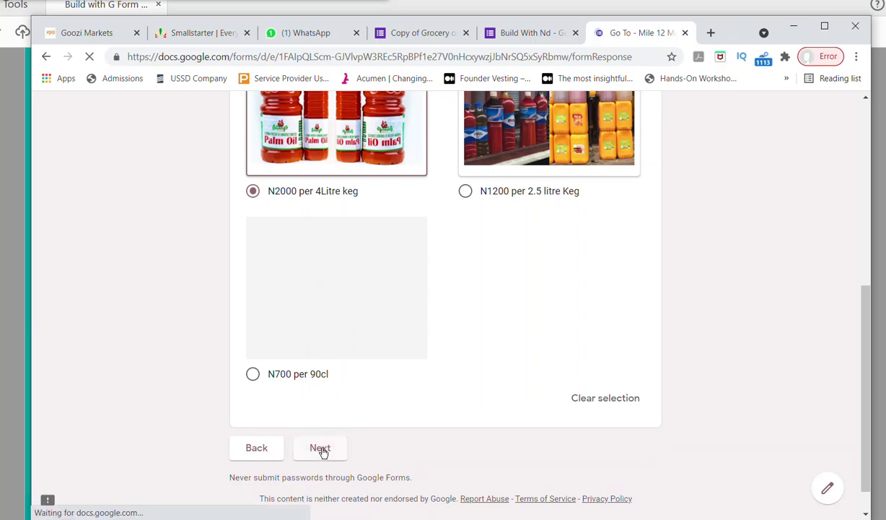
pyautogui.scroll(-5, 323, 452)
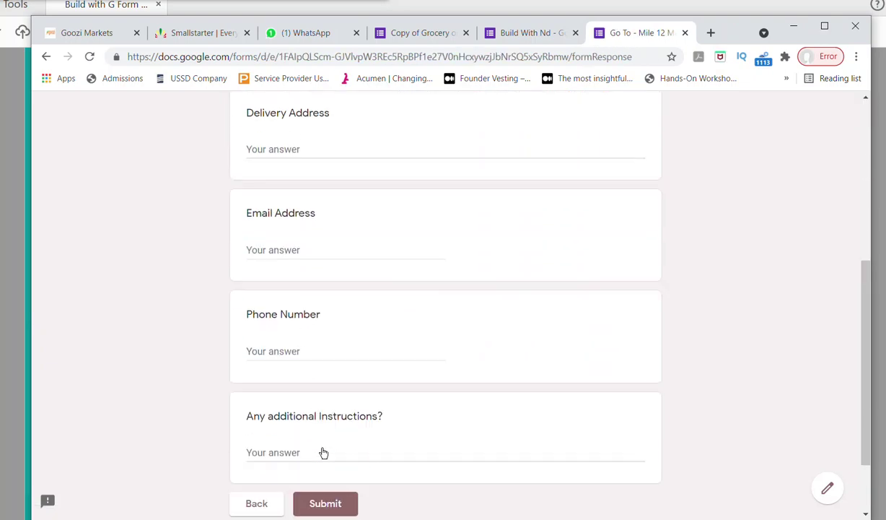
pyautogui.scroll(5, 324, 452)
pyautogui.scroll(-5, 324, 452)
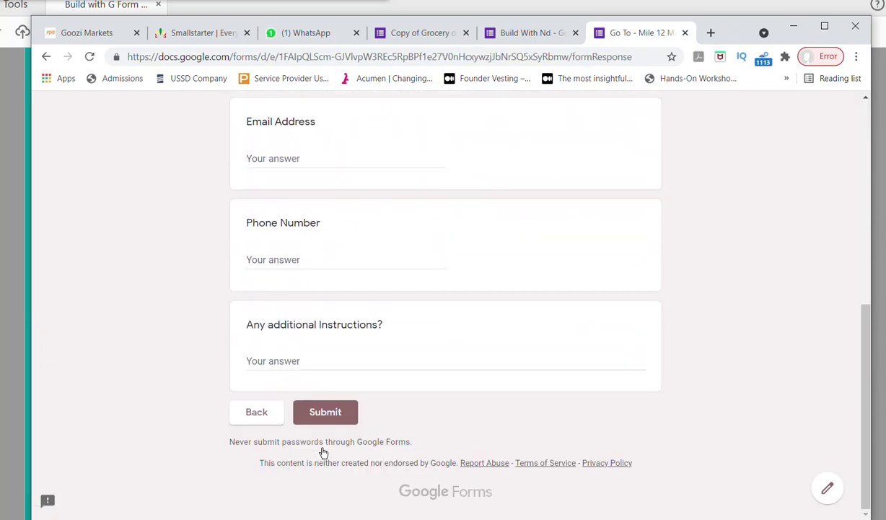
pyautogui.scroll(10, 323, 452)
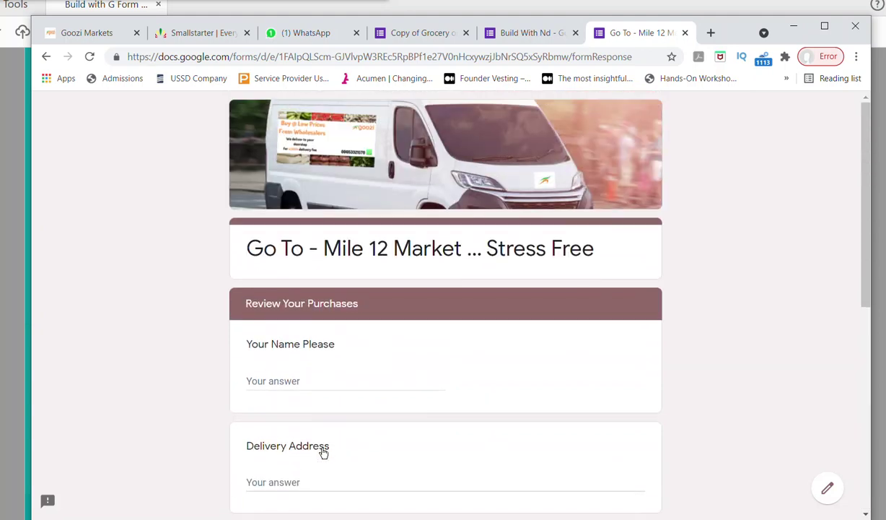
# Step: Open section 3's 'Are You Done Shopping?' question to check where Yes and No lead
pyautogui.click(543, 33)
pyautogui.scroll(-8, 415, 289)
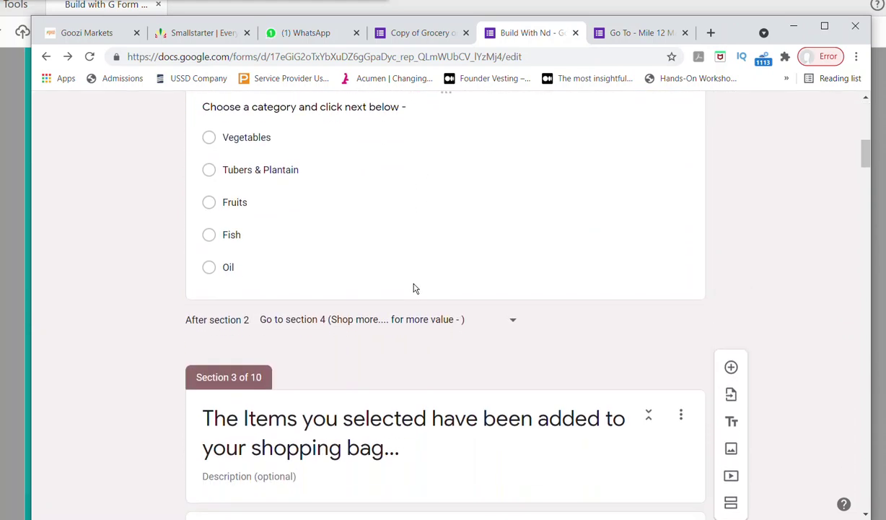
pyautogui.scroll(-4, 415, 289)
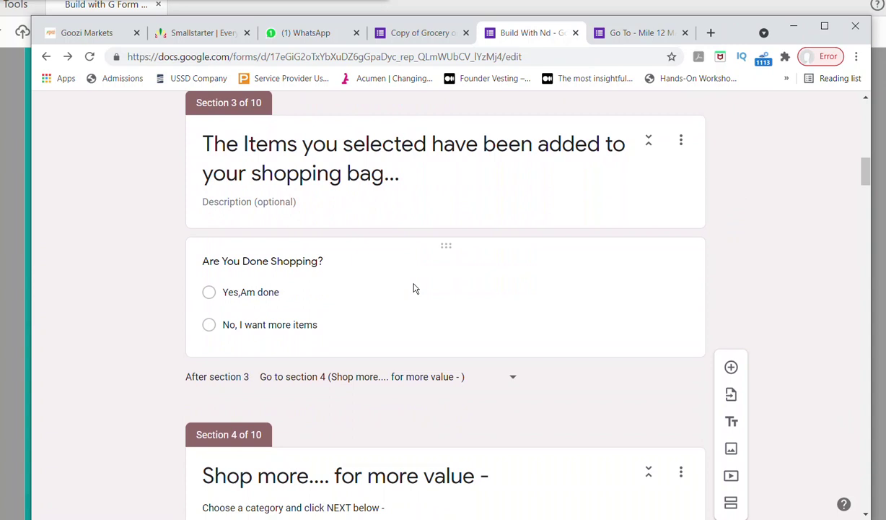
pyautogui.scroll(-1, 414, 288)
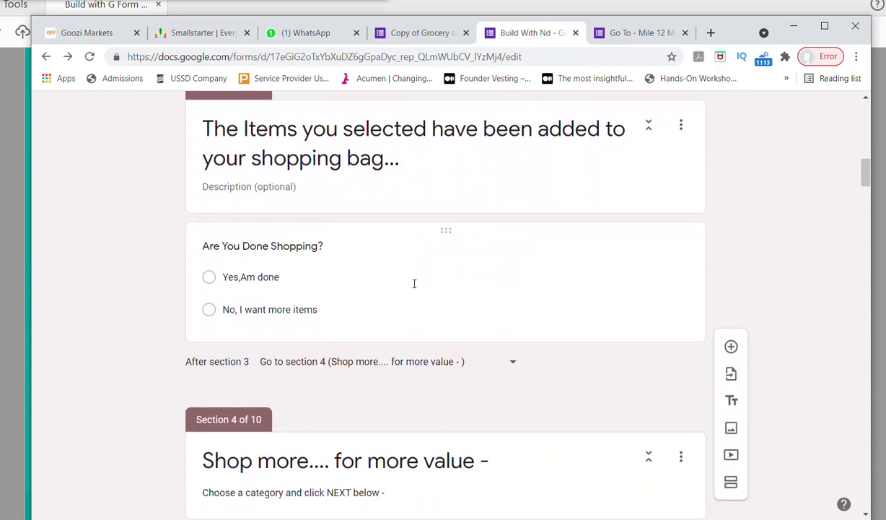
pyautogui.scroll(-2, 414, 285)
pyautogui.scroll(2, 414, 288)
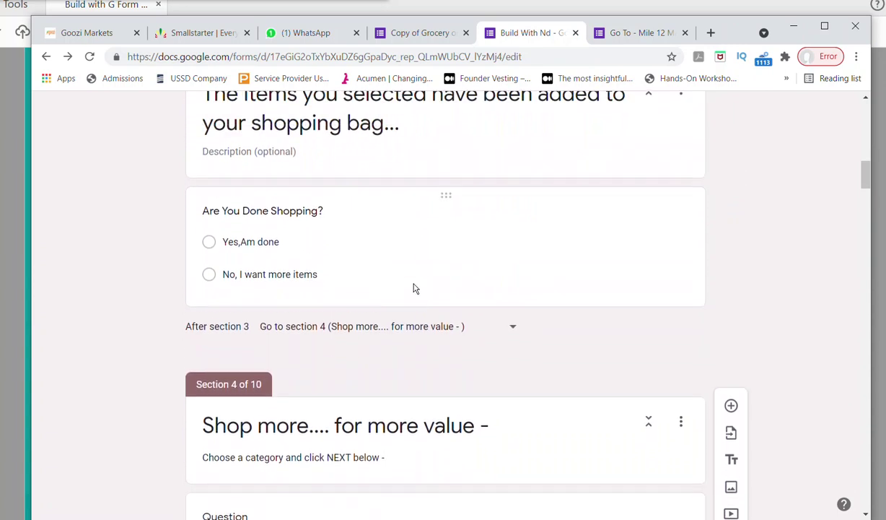
pyautogui.scroll(2, 414, 288)
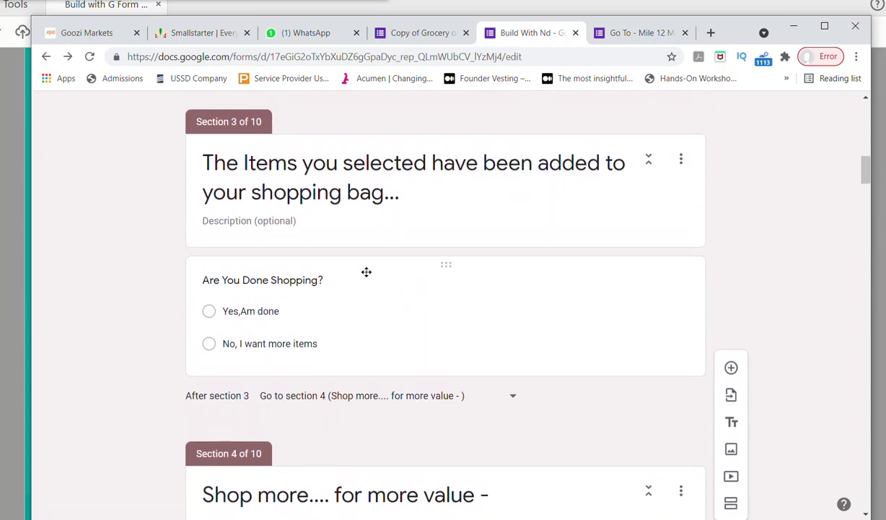
pyautogui.click(292, 281)
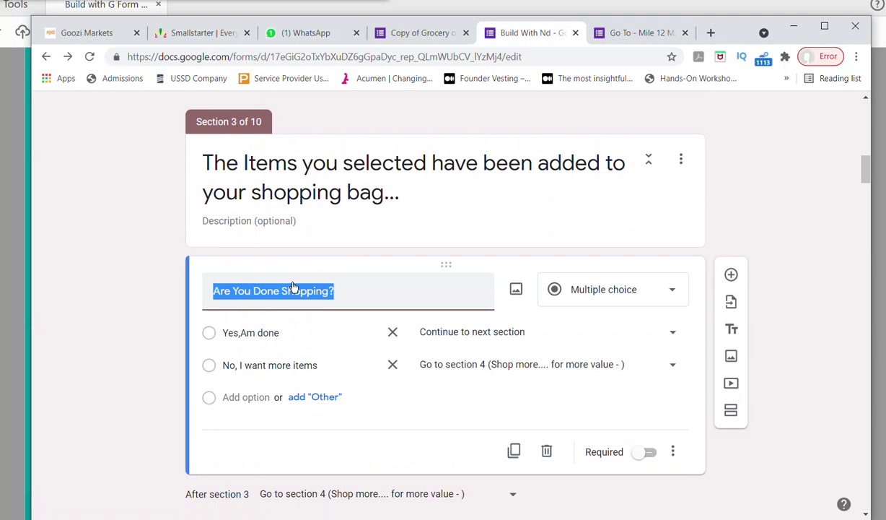
# Step: Switch to the Copy of Grocery form and scroll through its sections for reference
pyautogui.click(411, 33)
pyautogui.scroll(-15, 393, 148)
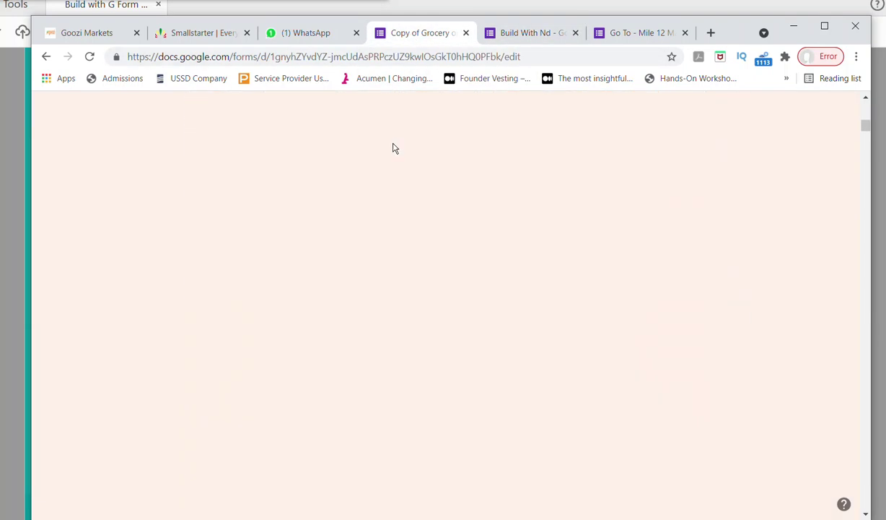
pyautogui.scroll(-15, 393, 148)
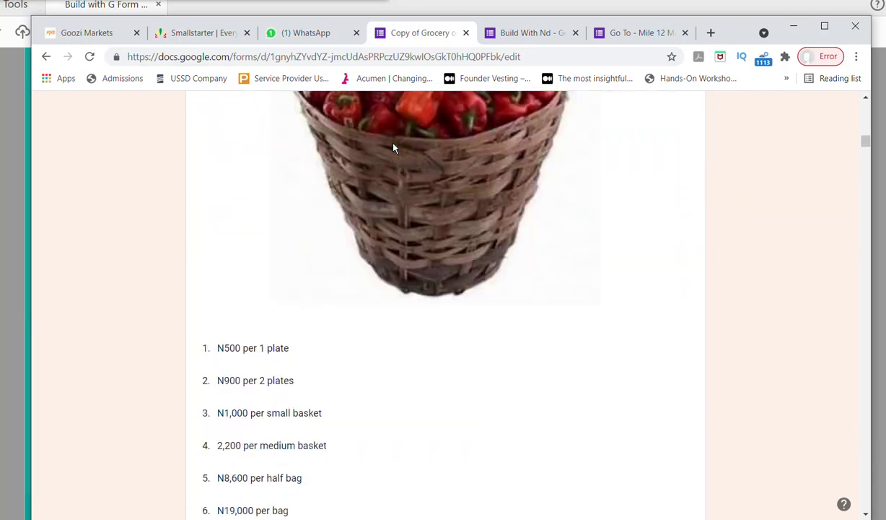
pyautogui.scroll(-15, 394, 148)
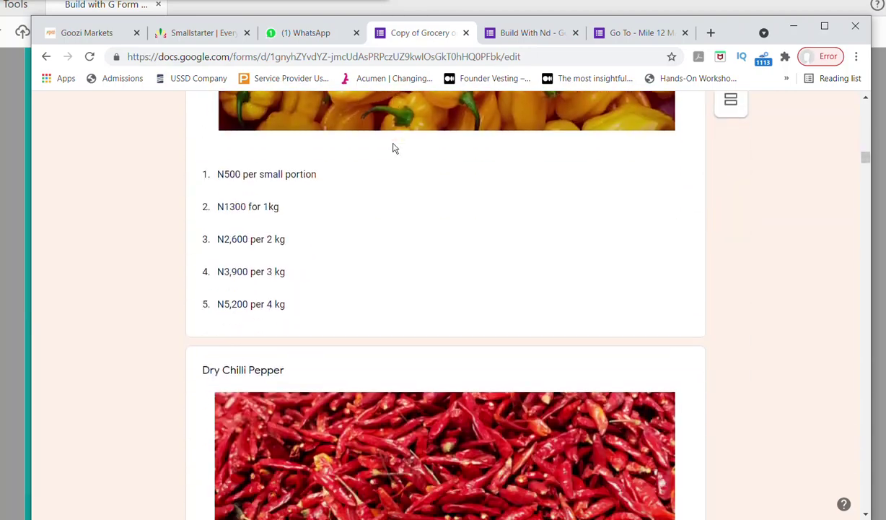
pyautogui.scroll(-15, 393, 148)
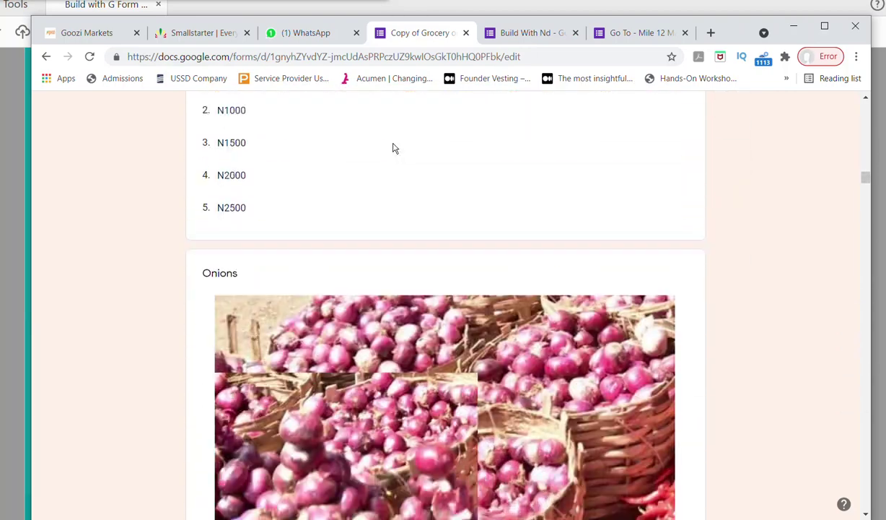
pyautogui.scroll(-15, 393, 143)
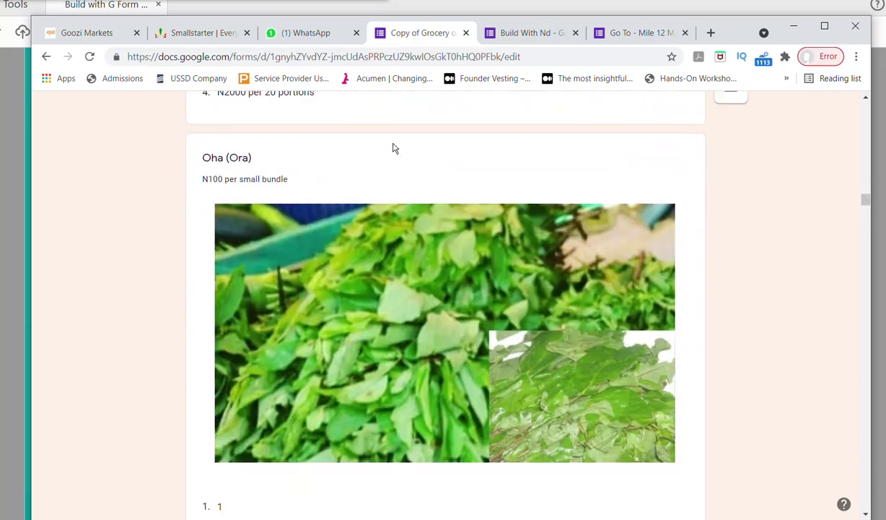
pyautogui.scroll(-15, 393, 144)
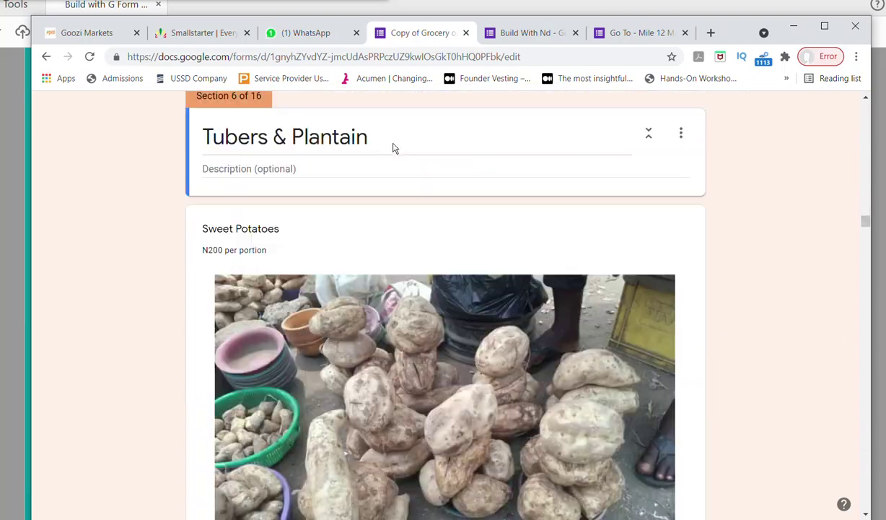
pyautogui.scroll(-15, 393, 145)
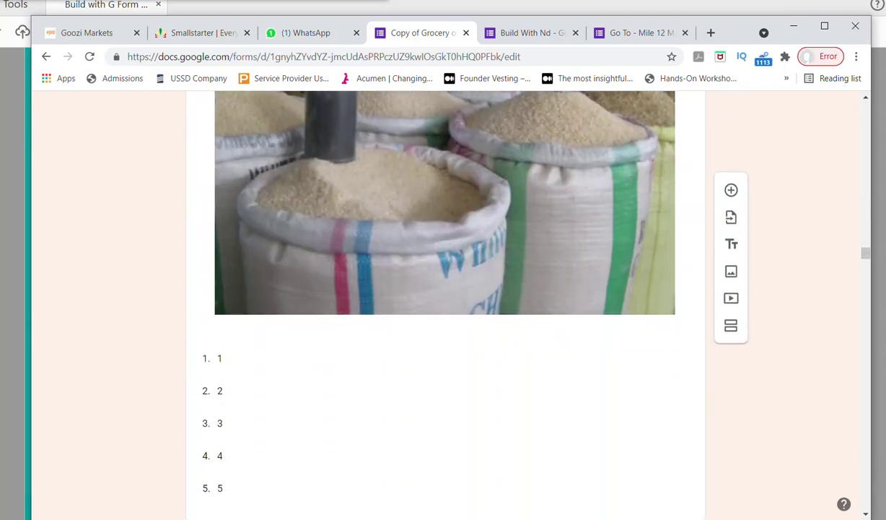
pyautogui.moveTo(866, 254)
pyautogui.mouseDown()
pyautogui.moveTo(862, 394)
pyautogui.moveTo(844, 433)
pyautogui.moveTo(861, 481)
pyautogui.mouseUp()
pyautogui.moveTo(861, 485); pyautogui.dragTo(868, 119)
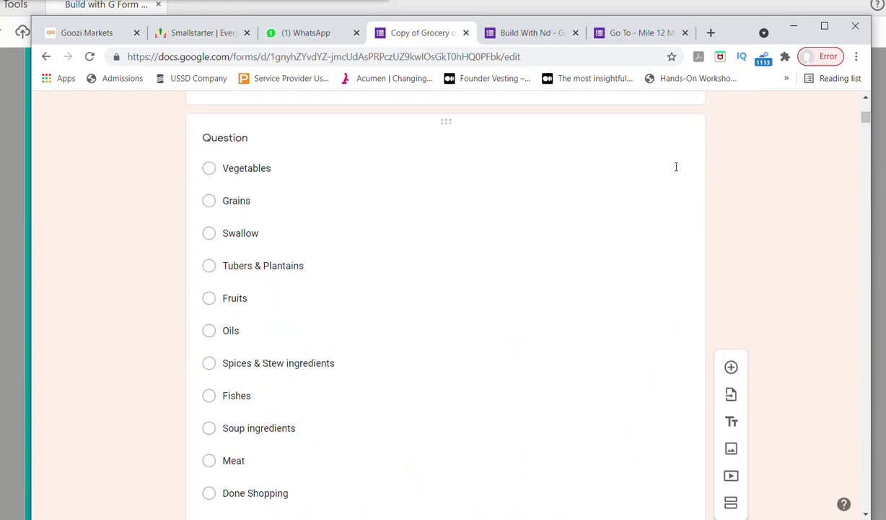
# Step: Open Section 3's 'Are You Done Shopping?' question: Yes goes to section 16, No to section 4
pyautogui.scroll(9, 603, 217)
pyautogui.scroll(2, 603, 217)
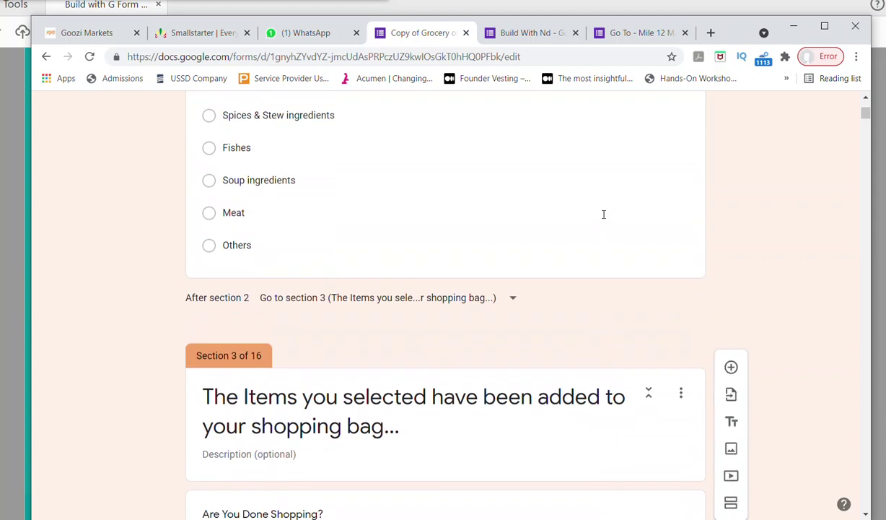
pyautogui.scroll(-2, 603, 218)
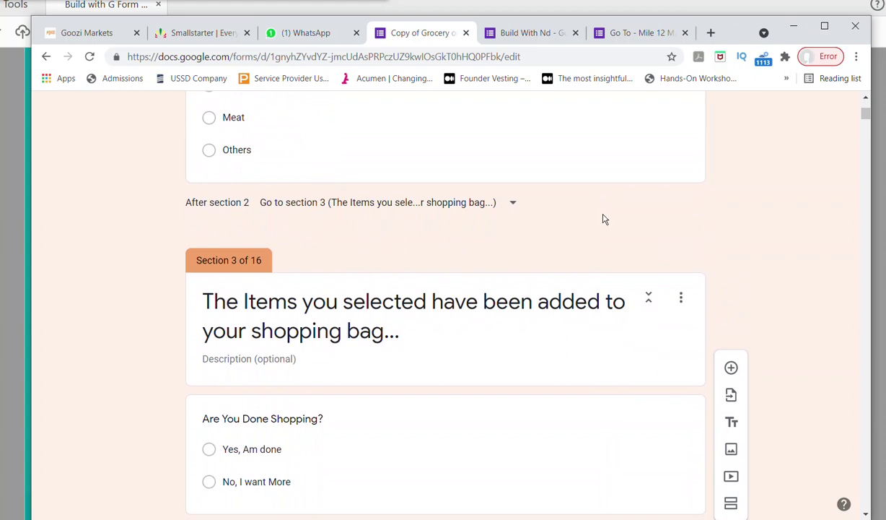
pyautogui.scroll(-3, 604, 217)
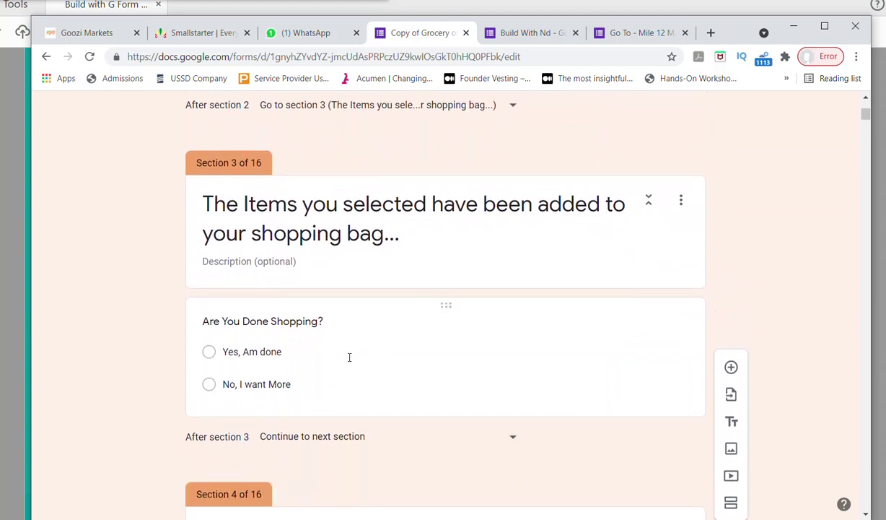
pyautogui.click(299, 355)
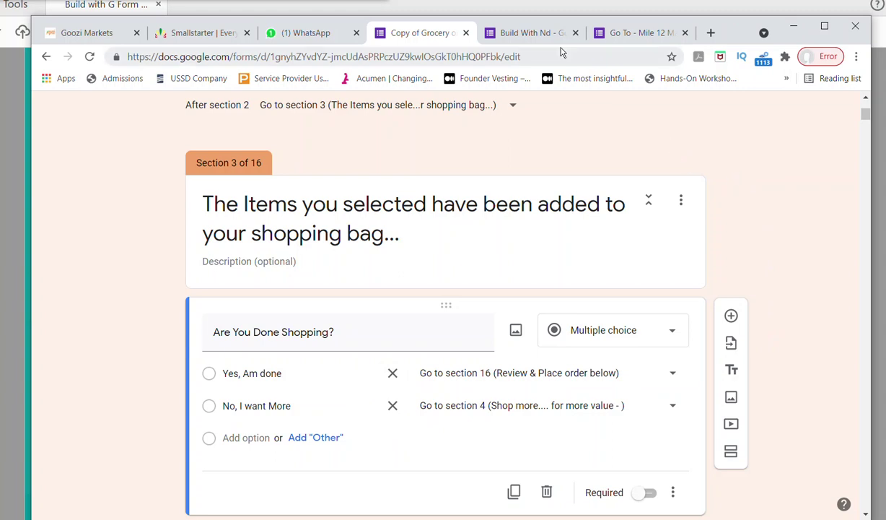
# Step: In Build With Nd, route 'Yes,Am done' to section 10 (Review Your Purchases)
pyautogui.click(530, 33)
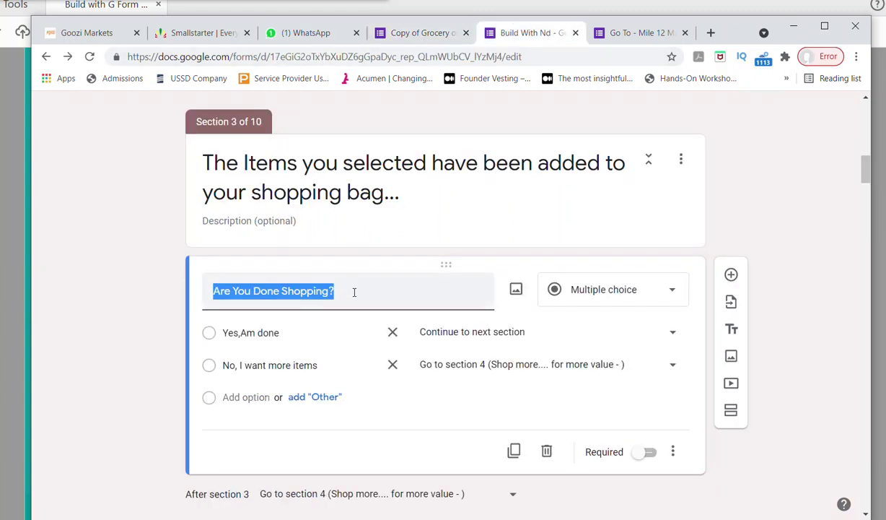
pyautogui.click(505, 337)
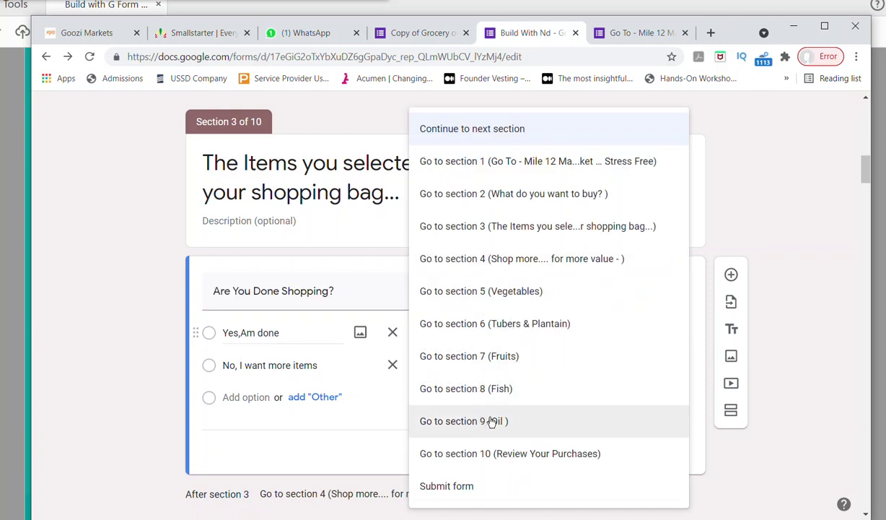
pyautogui.click(488, 453)
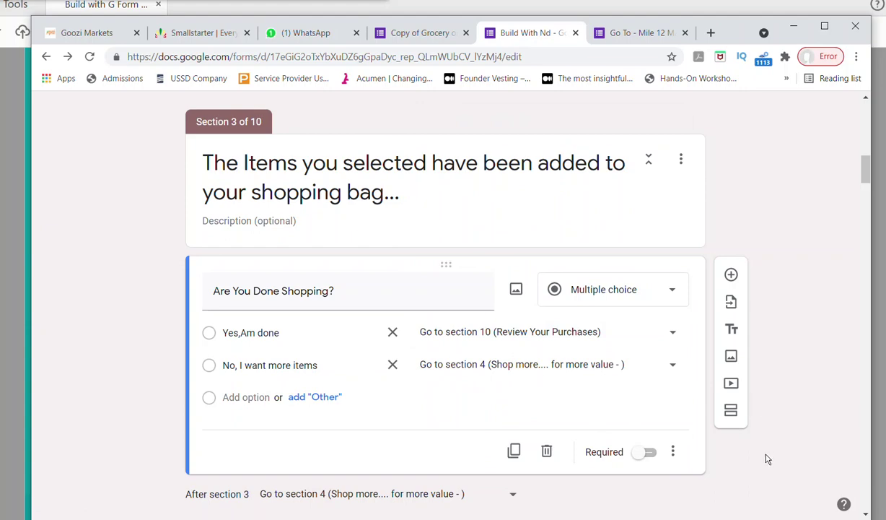
pyautogui.scroll(-15, 767, 459)
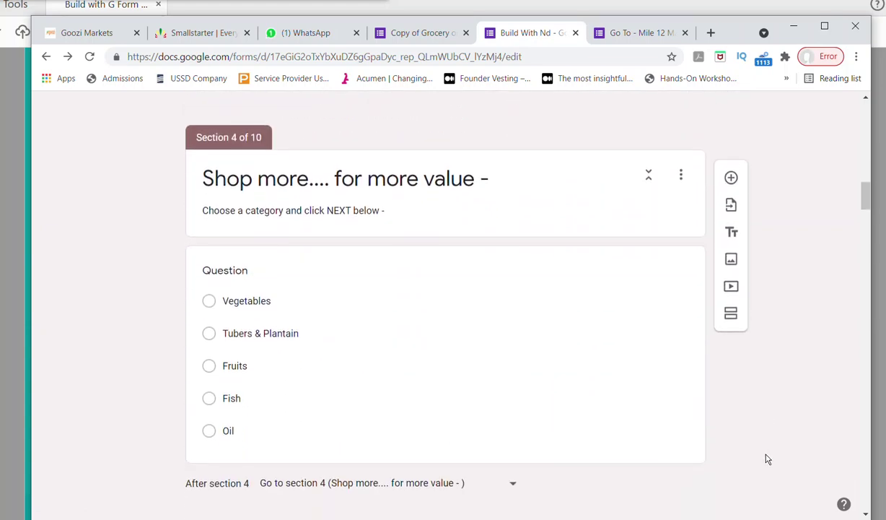
pyautogui.scroll(-3, 767, 459)
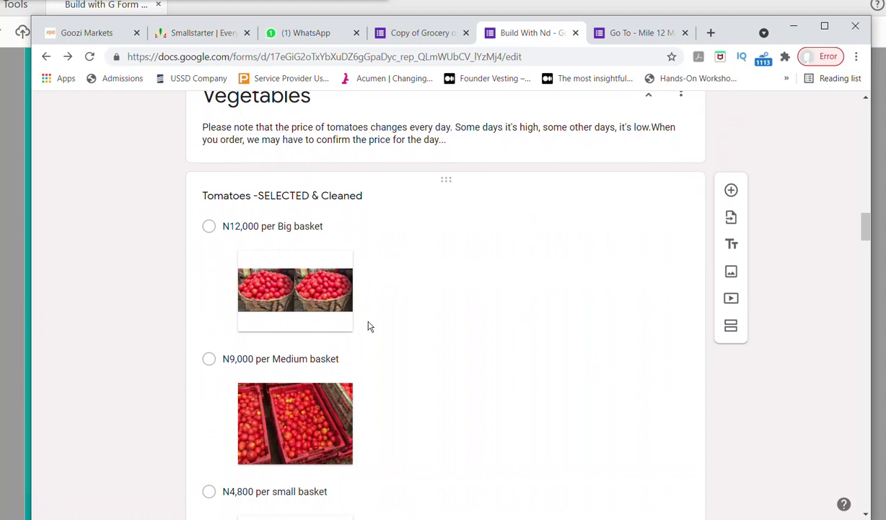
pyautogui.scroll(-6, 368, 327)
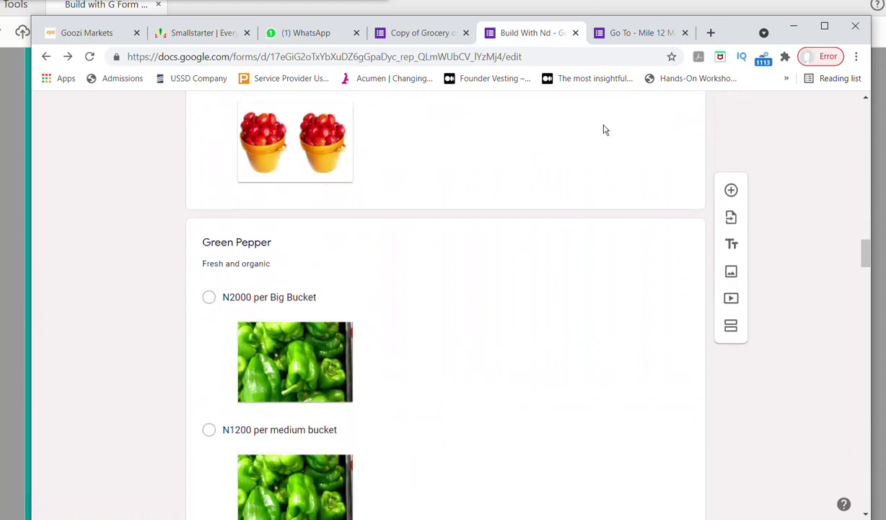
# Step: Close the old live preview tab of the form
pyautogui.click(684, 33)
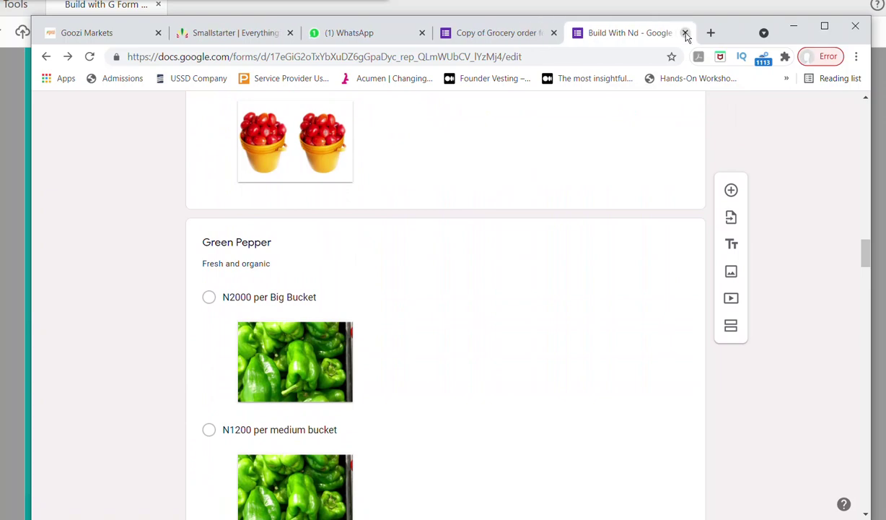
pyautogui.scroll(3, 672, 113)
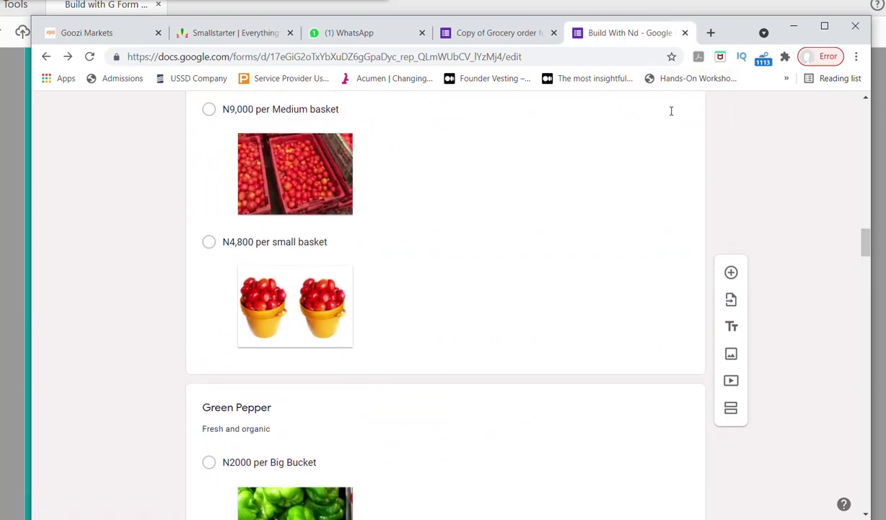
pyautogui.scroll(15, 671, 112)
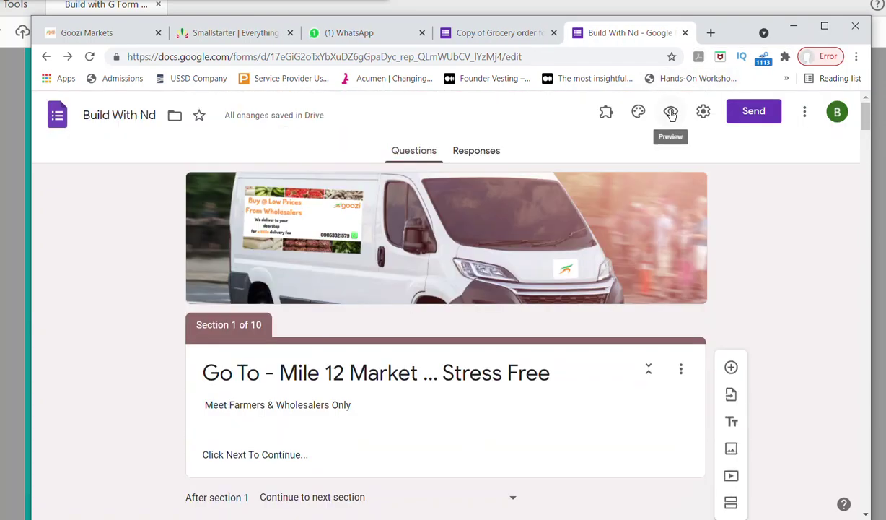
# Step: Open a fresh live preview and choose Vegetables as the category
pyautogui.click(671, 113)
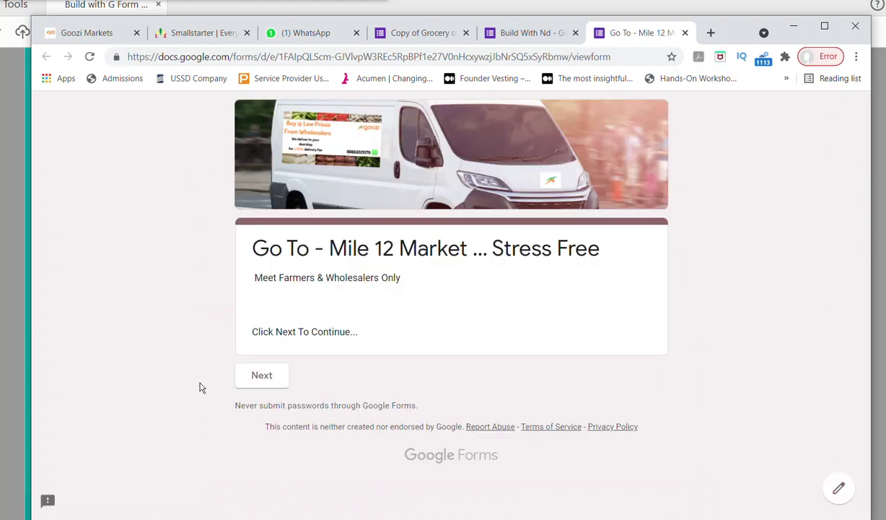
pyautogui.click(247, 382)
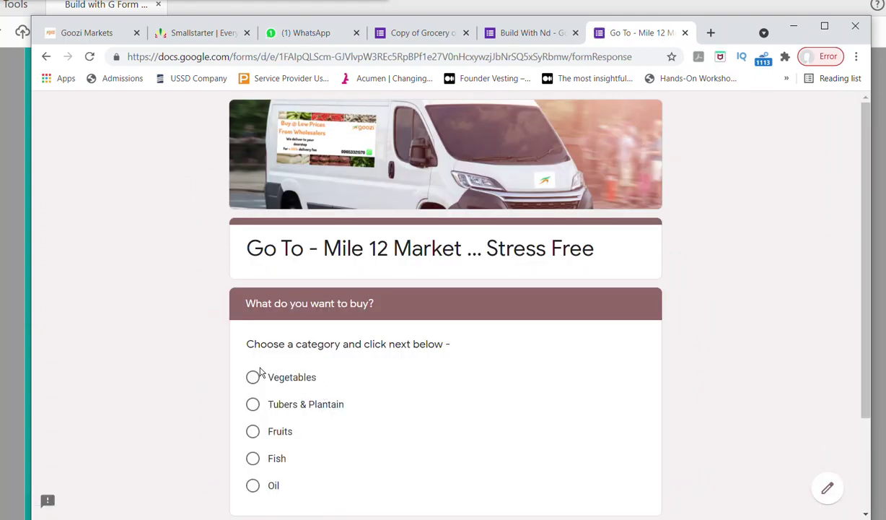
pyautogui.click(252, 377)
pyautogui.scroll(-2, 251, 387)
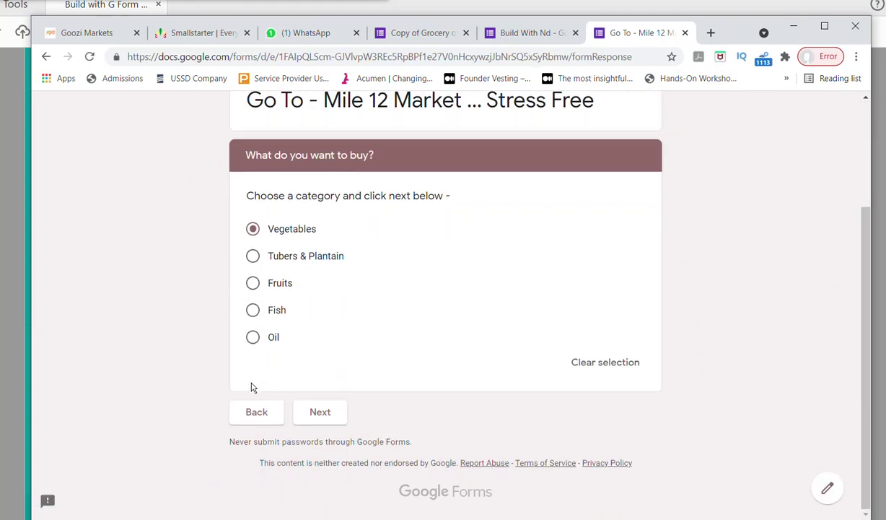
pyautogui.click(318, 412)
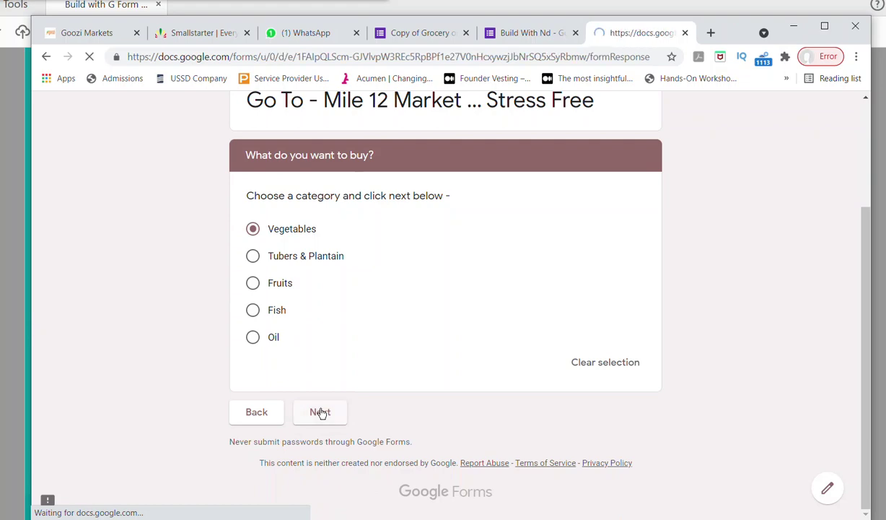
# Step: Pick the N4,800 small basket of tomatoes and advance to Tubers & Plantain
pyautogui.scroll(-4, 320, 383)
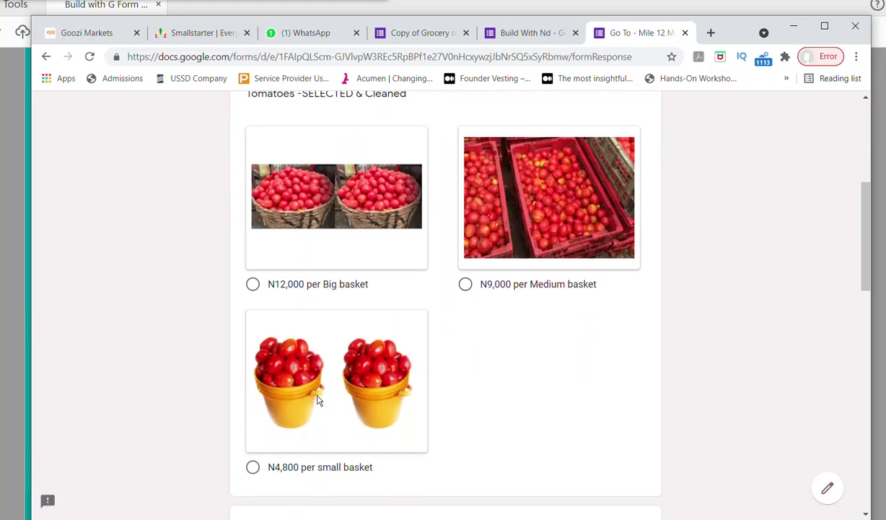
pyautogui.click(252, 467)
pyautogui.scroll(-8, 254, 472)
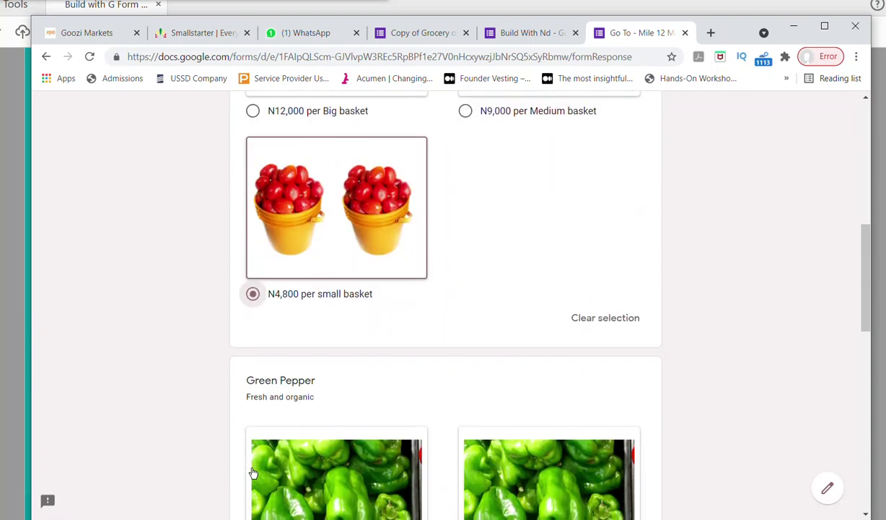
pyautogui.scroll(-3, 252, 473)
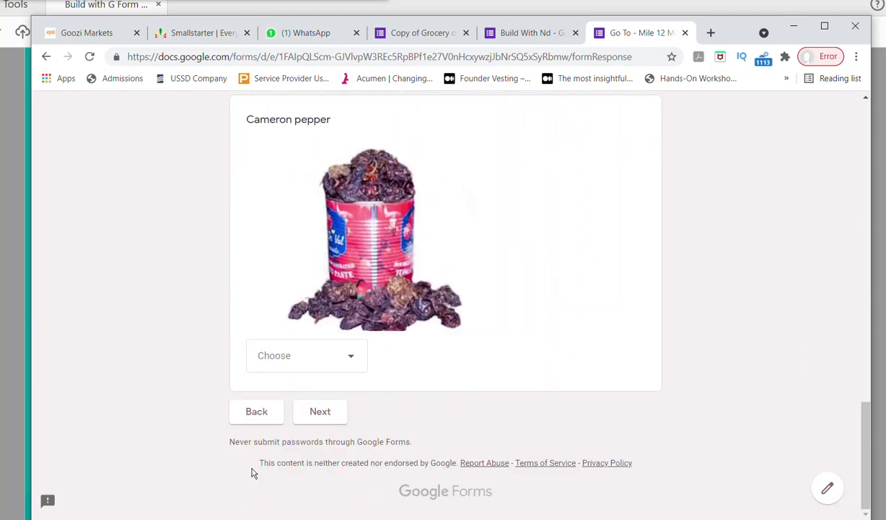
pyautogui.click(320, 411)
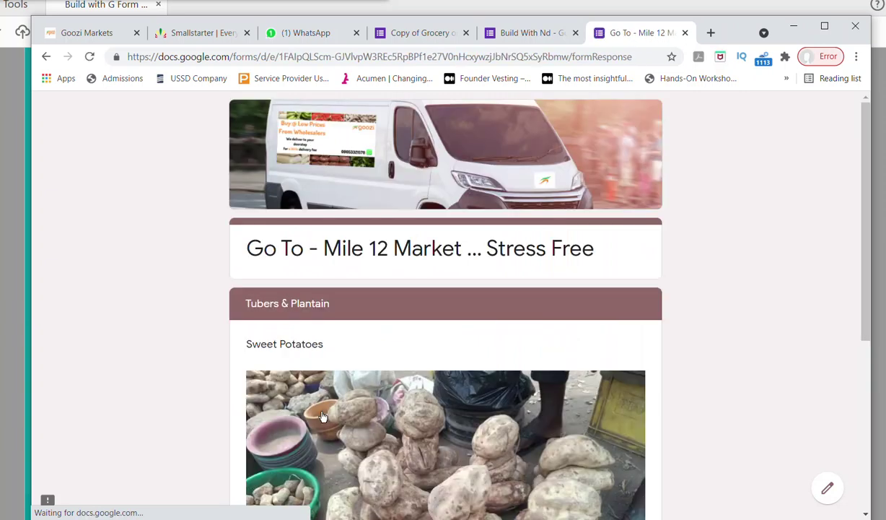
pyautogui.scroll(-1, 323, 416)
pyautogui.scroll(-1, 322, 417)
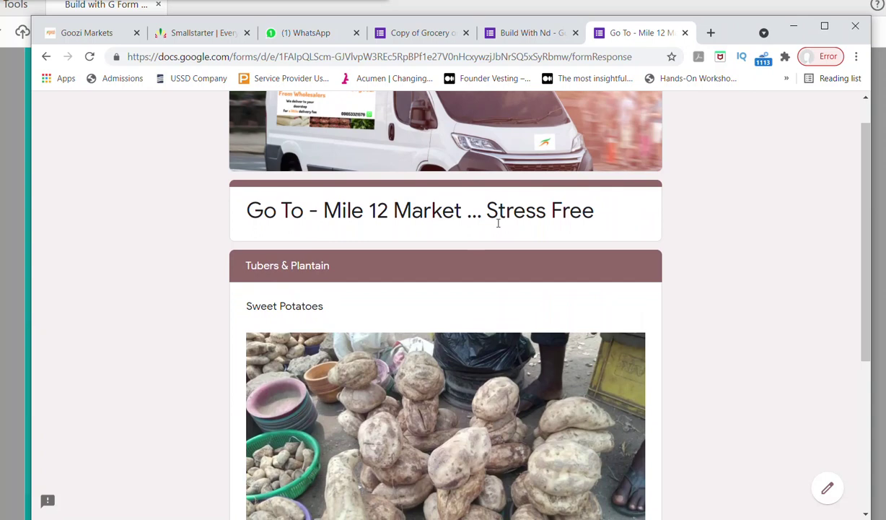
# Step: Back in the editor, view Section 2's category routing: Vegetables to 5, Tubers & Plantain to 6
pyautogui.click(533, 33)
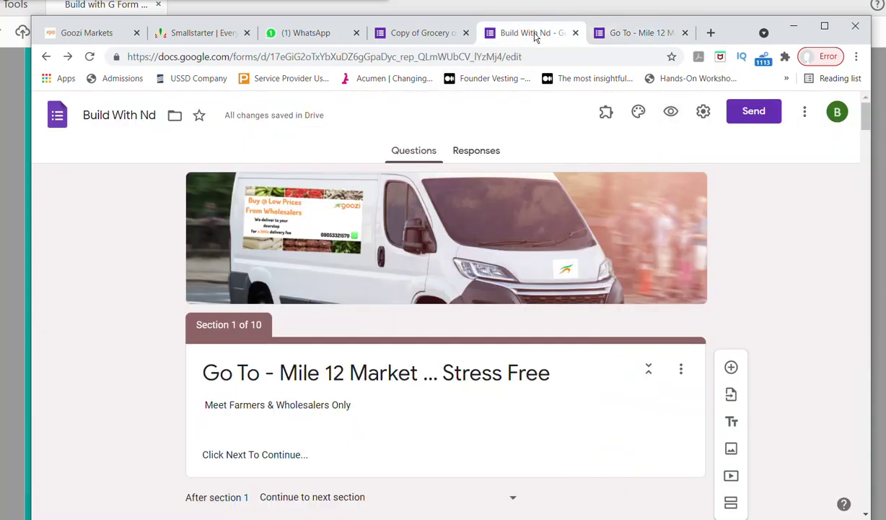
pyautogui.scroll(-6, 374, 363)
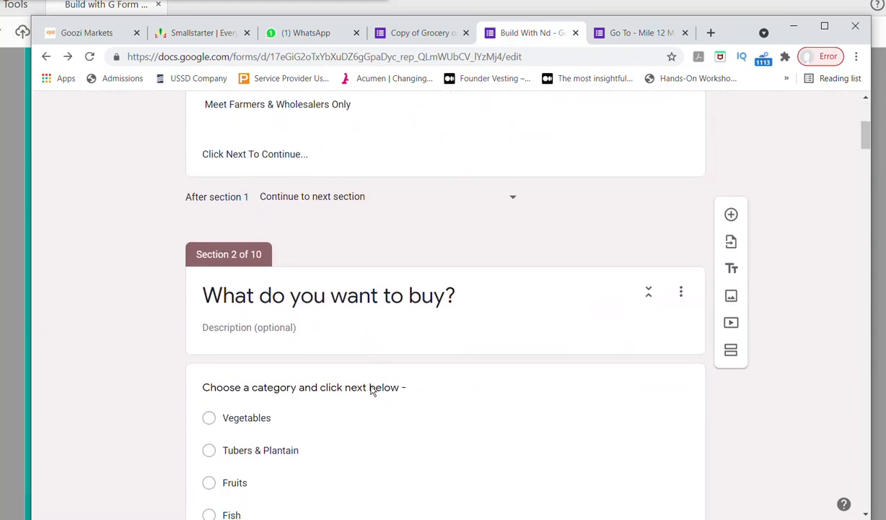
pyautogui.scroll(-1, 371, 387)
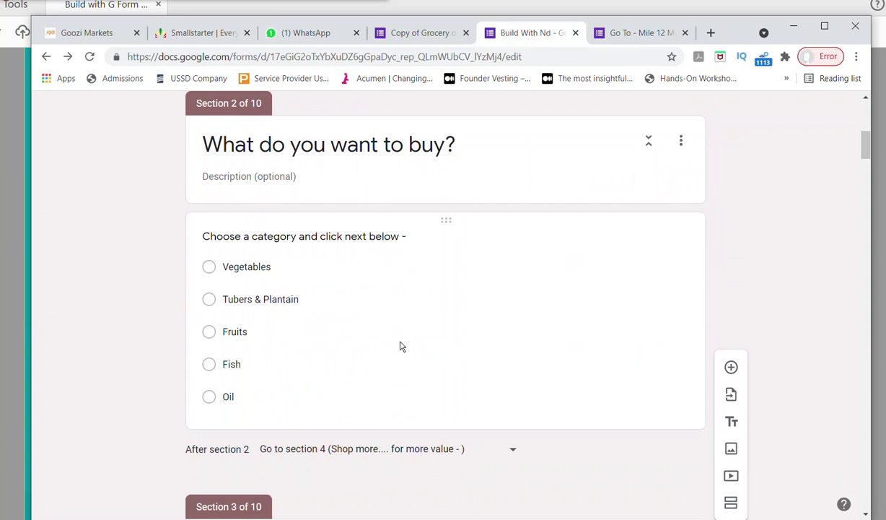
pyautogui.click(376, 269)
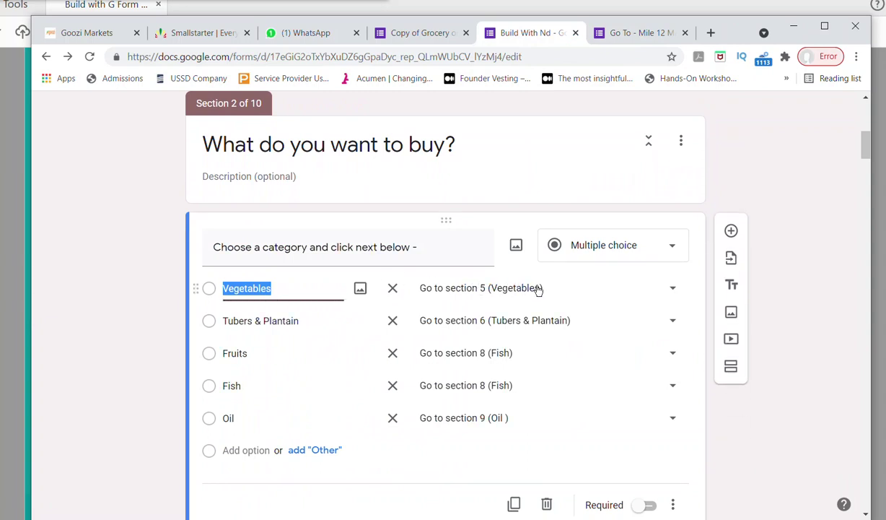
pyautogui.click(65, 329)
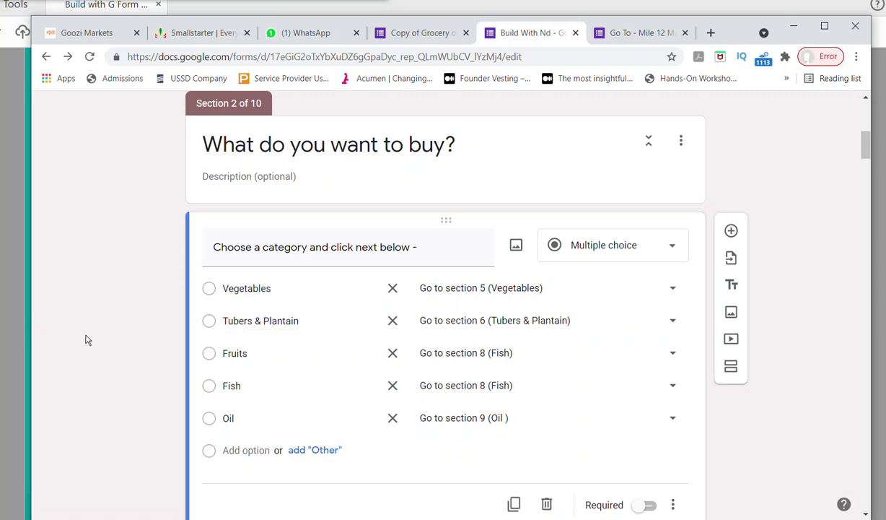
# Step: Enable 'Go to section based on answer' on the Shop more category question
pyautogui.scroll(-12, 113, 361)
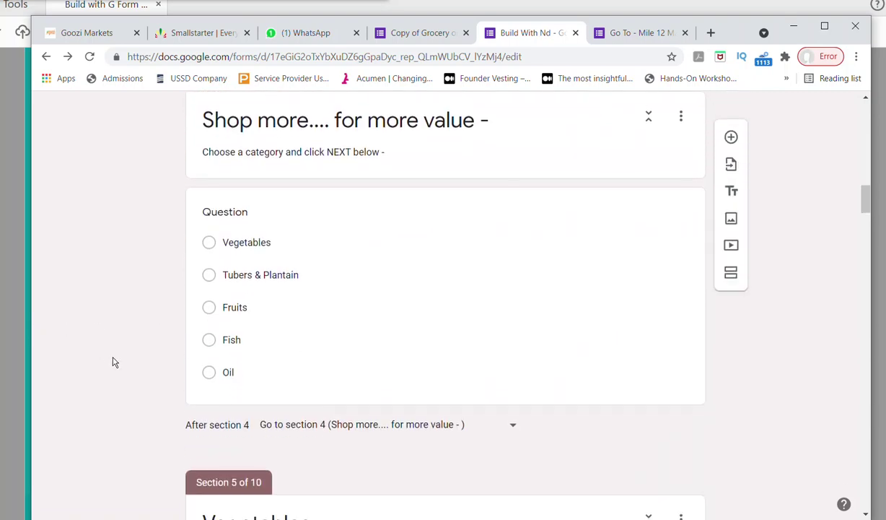
pyautogui.click(396, 207)
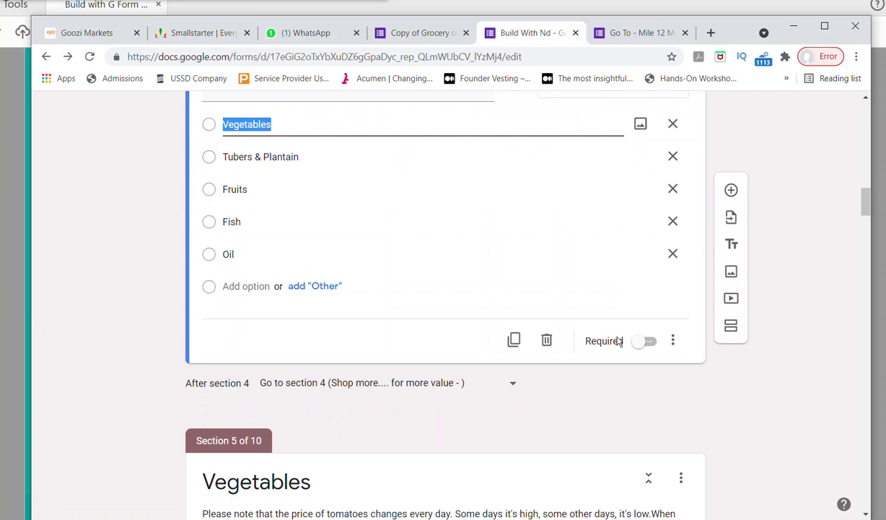
pyautogui.click(672, 341)
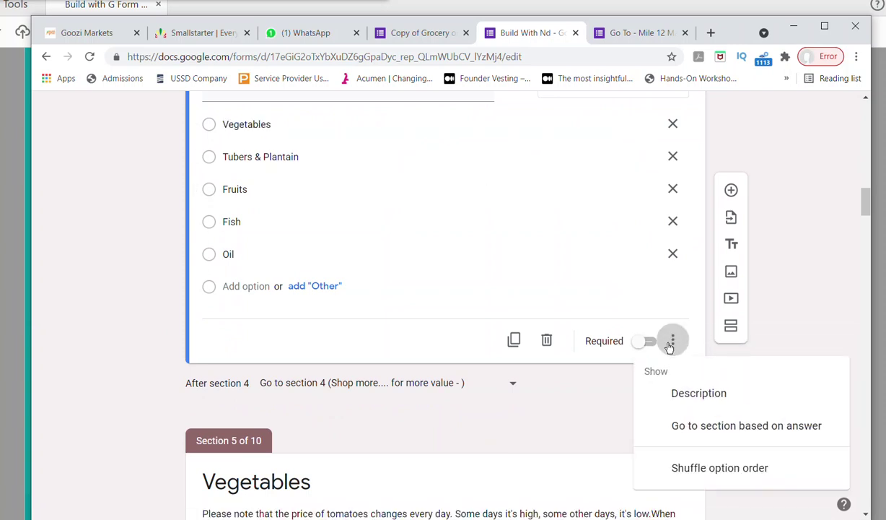
pyautogui.click(673, 427)
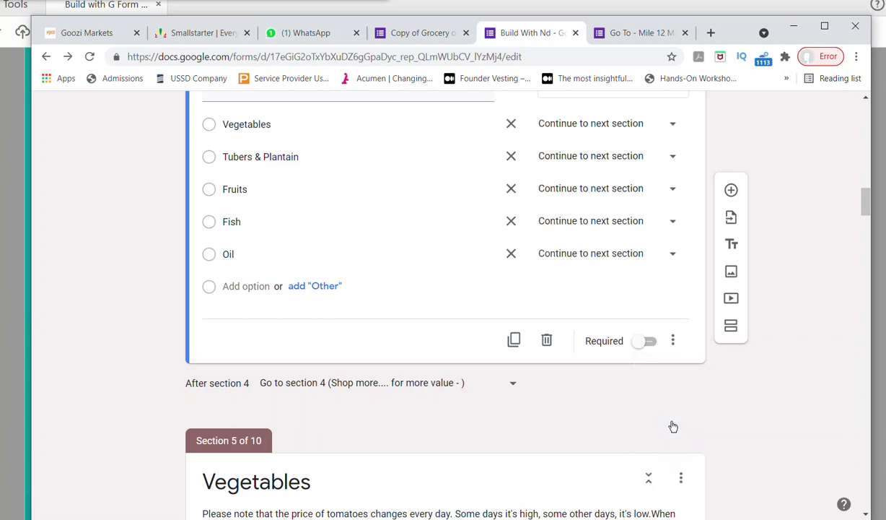
# Step: Route Vegetables, Tubers & Plantain, Fruits, Fish and Oil answers all to section 3
pyautogui.click(628, 125)
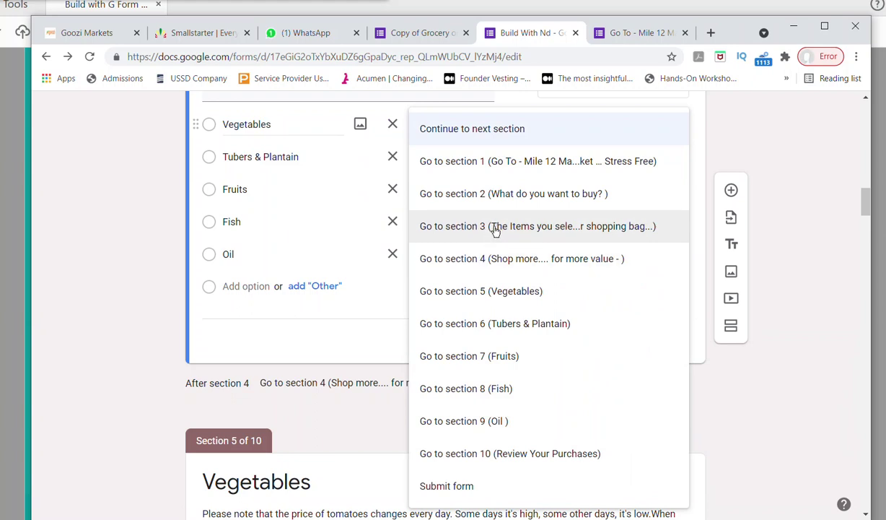
pyautogui.click(458, 226)
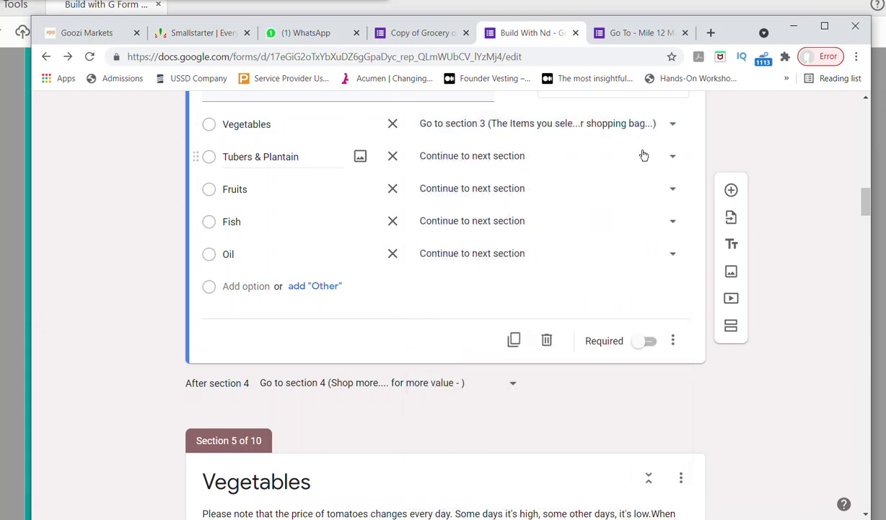
pyautogui.click(637, 156)
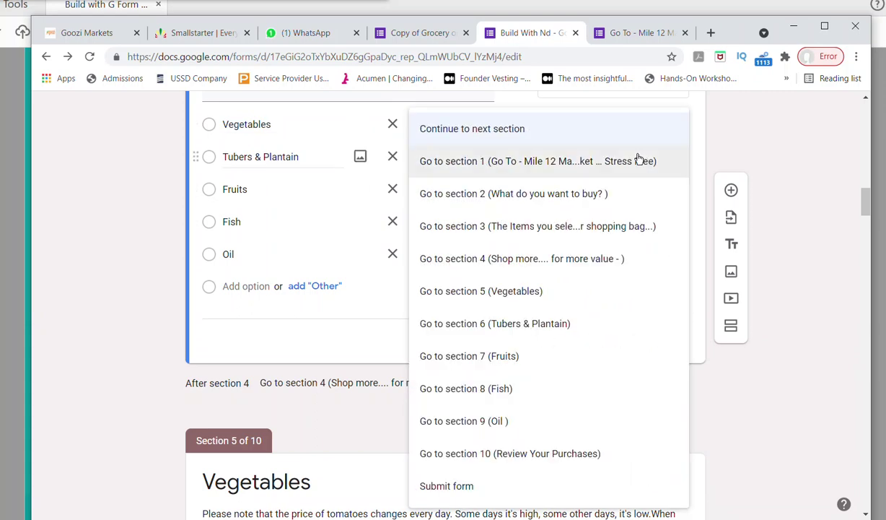
pyautogui.click(517, 235)
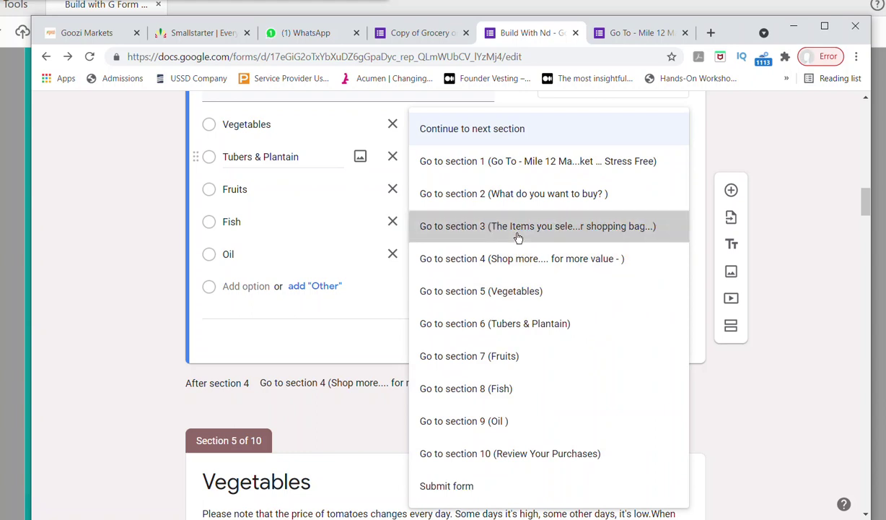
pyautogui.click(540, 196)
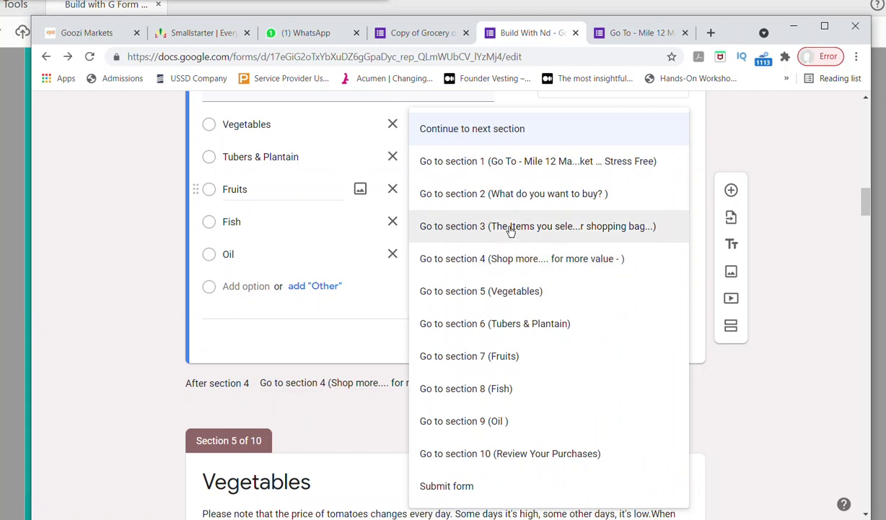
pyautogui.click(510, 230)
pyautogui.click(529, 224)
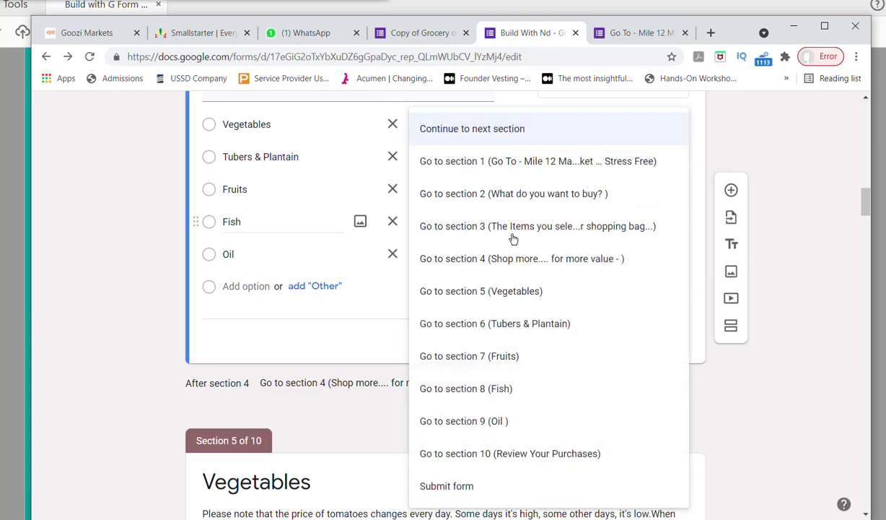
pyautogui.click(512, 231)
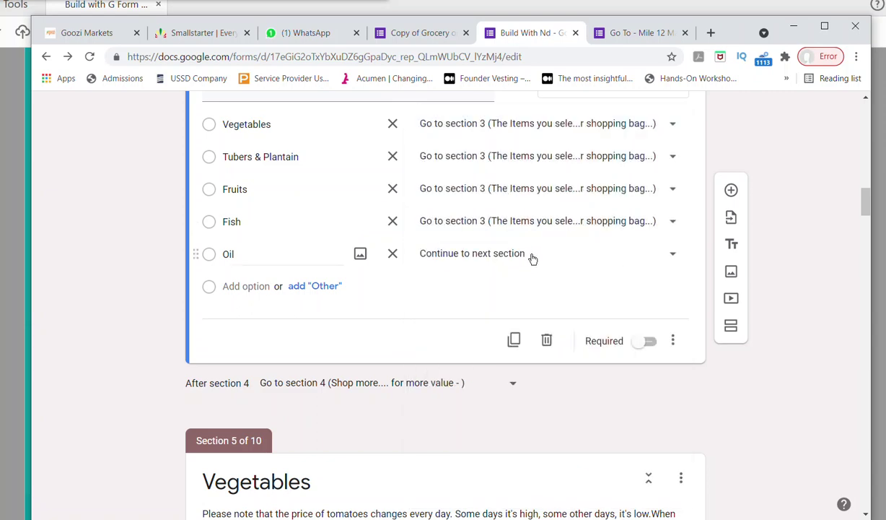
pyautogui.click(533, 259)
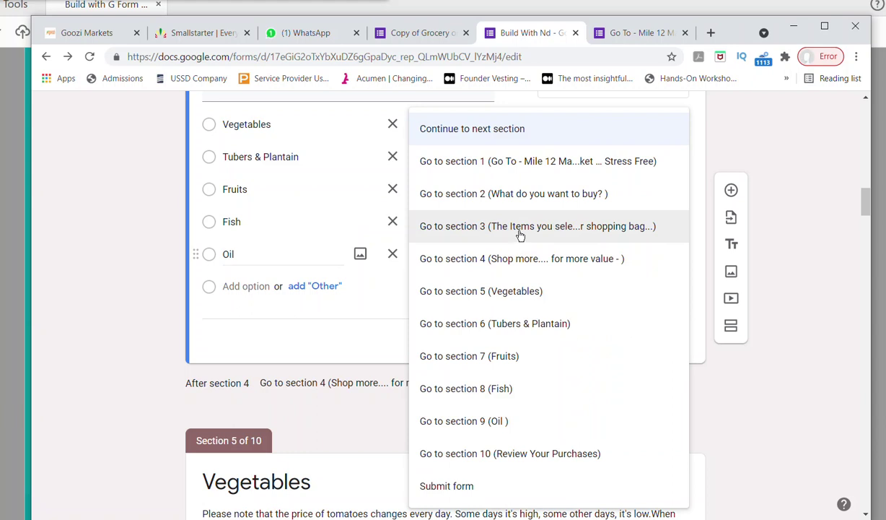
pyautogui.click(519, 228)
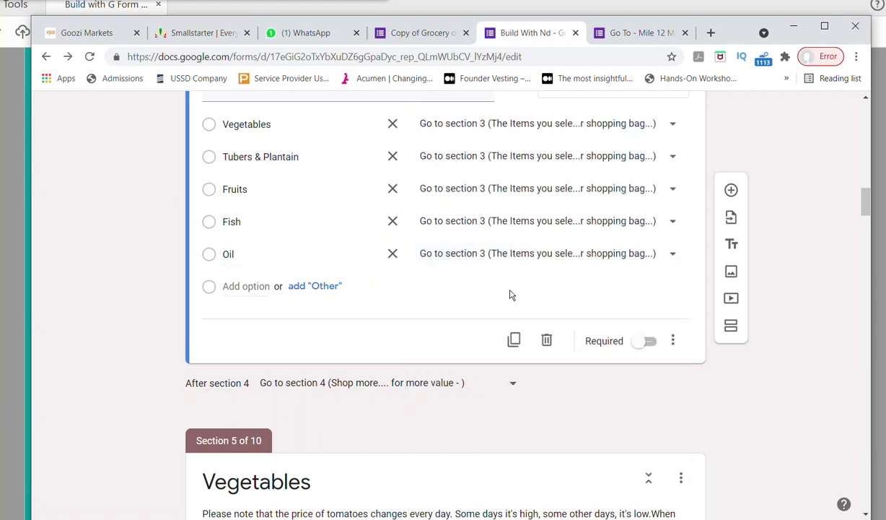
# Step: Confirm 'Are You Done Shopping?' routes to sections 10 and 4, then close the Mile 12 preview
pyautogui.scroll(1, 482, 381)
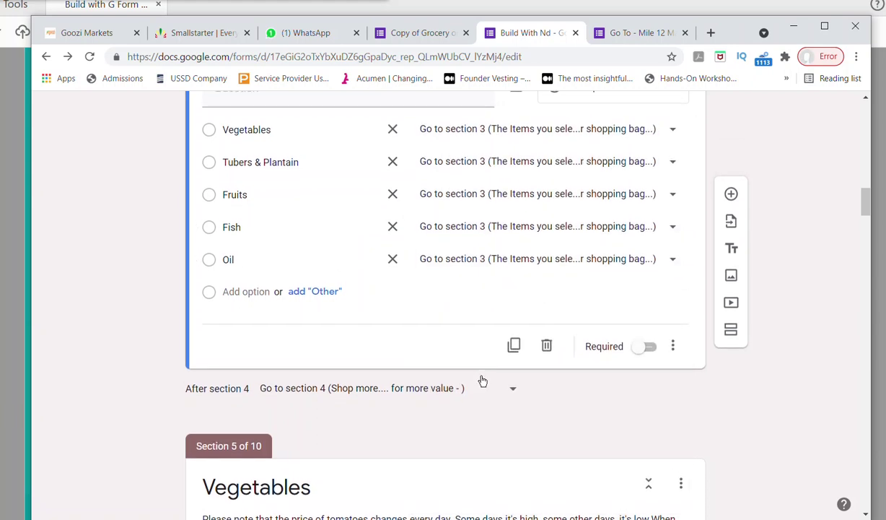
pyautogui.scroll(6, 483, 381)
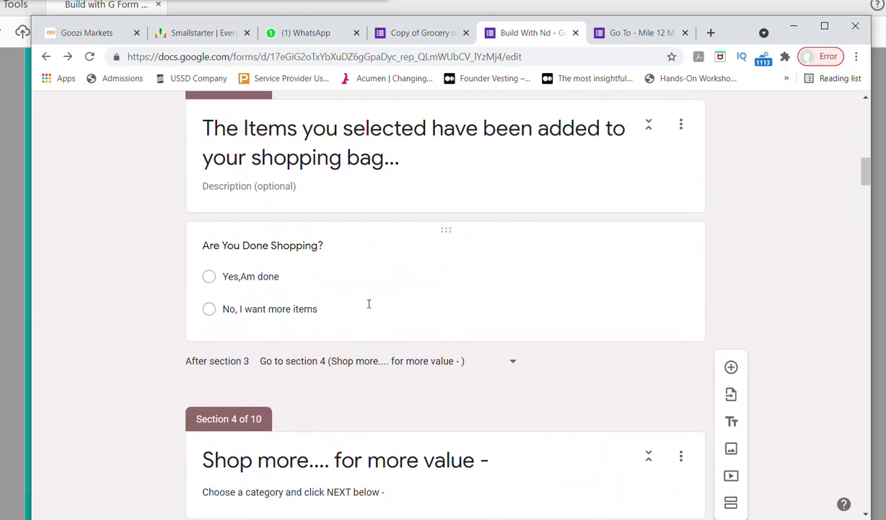
pyautogui.click(403, 268)
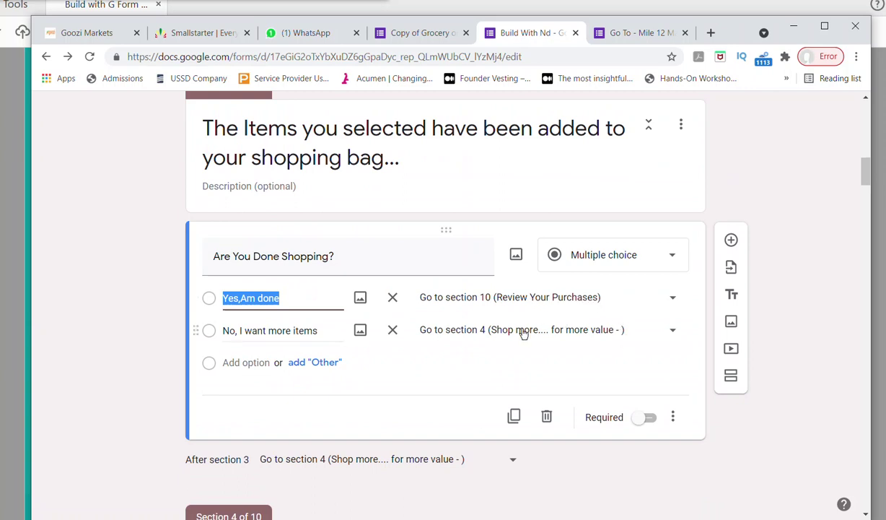
pyautogui.click(734, 434)
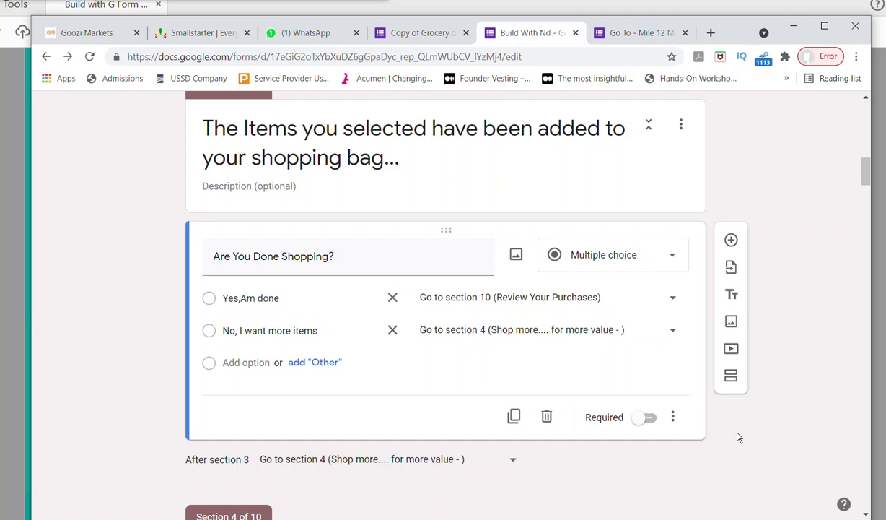
pyautogui.click(685, 33)
pyautogui.scroll(15, 702, 128)
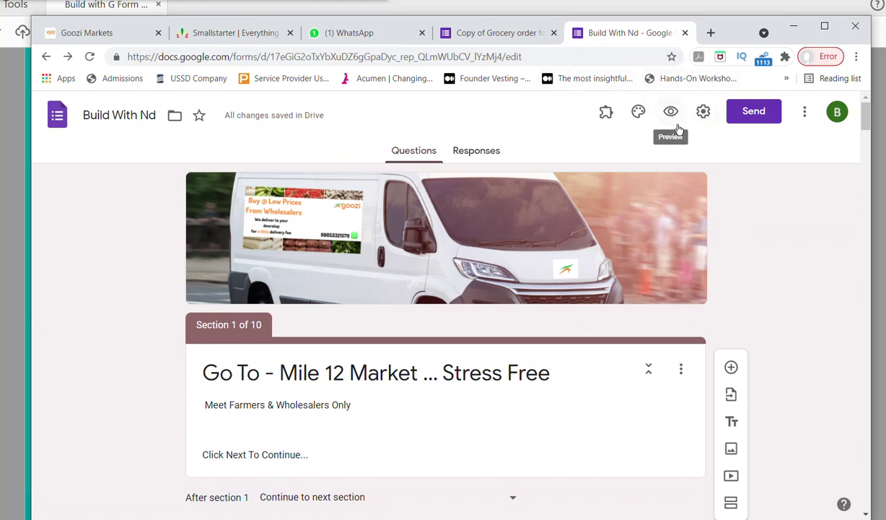
# Step: Open a fresh live preview and choose the Vegetables category
pyautogui.click(671, 113)
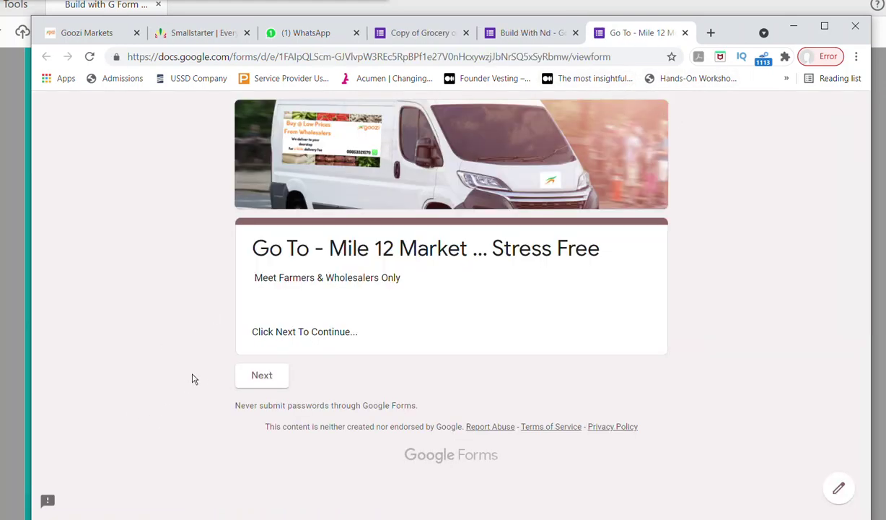
pyautogui.click(258, 375)
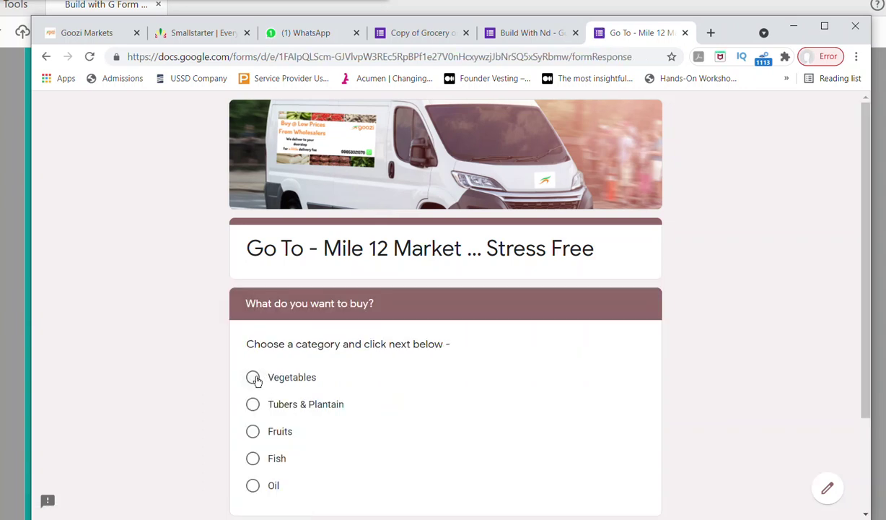
pyautogui.click(255, 379)
pyautogui.scroll(-2, 258, 381)
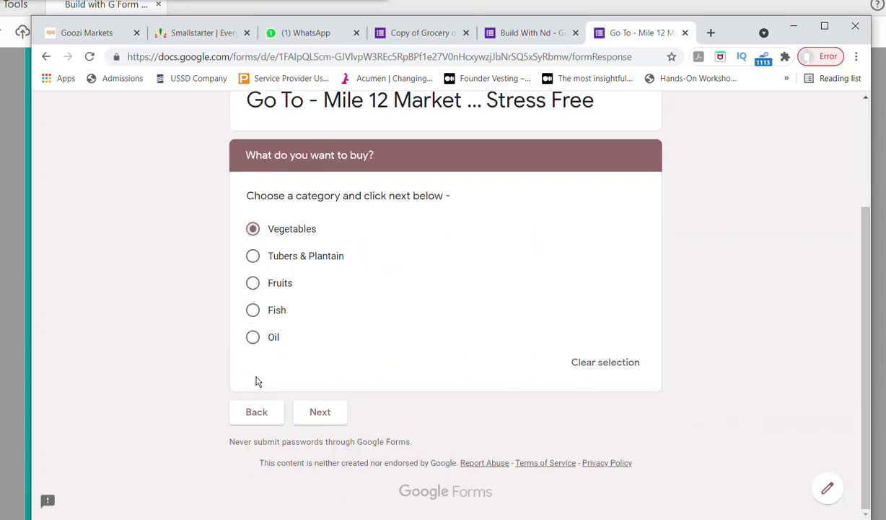
pyautogui.click(316, 412)
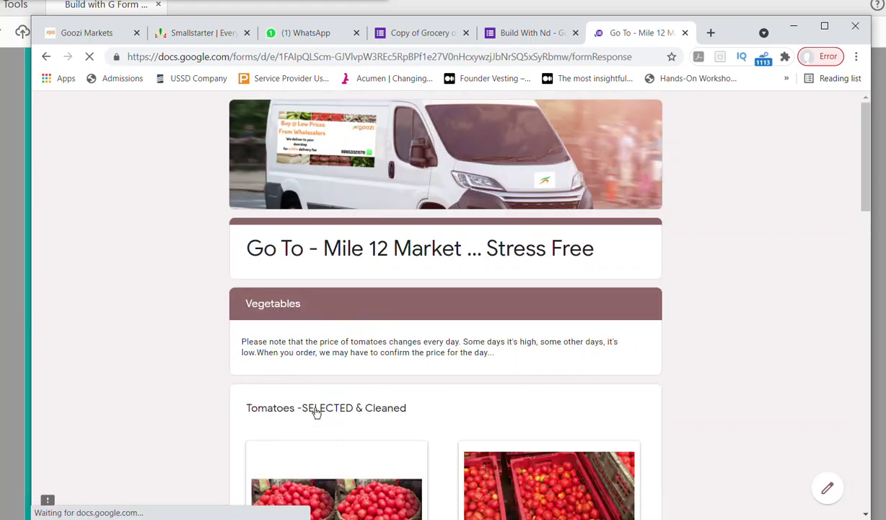
# Step: Choose N4,800 per small basket of tomatoes and N1200 per Cup Cameron pepper
pyautogui.scroll(-5, 310, 405)
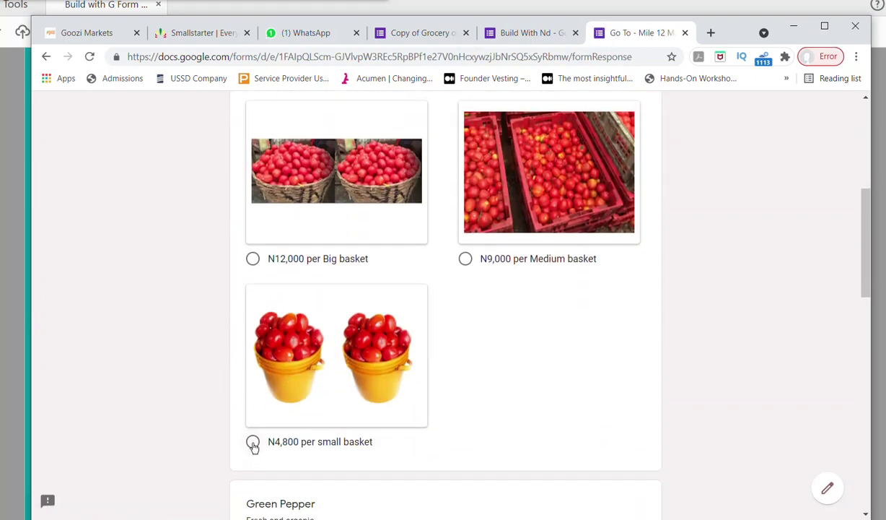
pyautogui.click(253, 443)
pyautogui.scroll(-12, 253, 443)
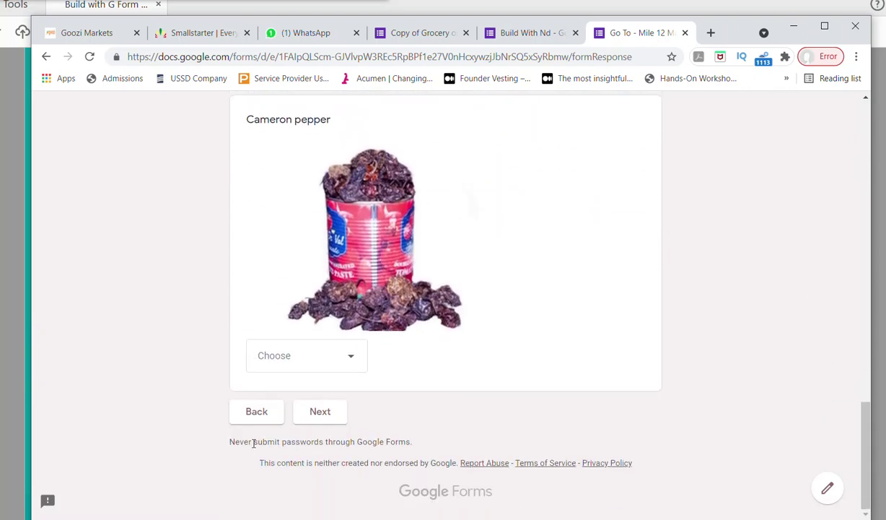
pyautogui.click(300, 356)
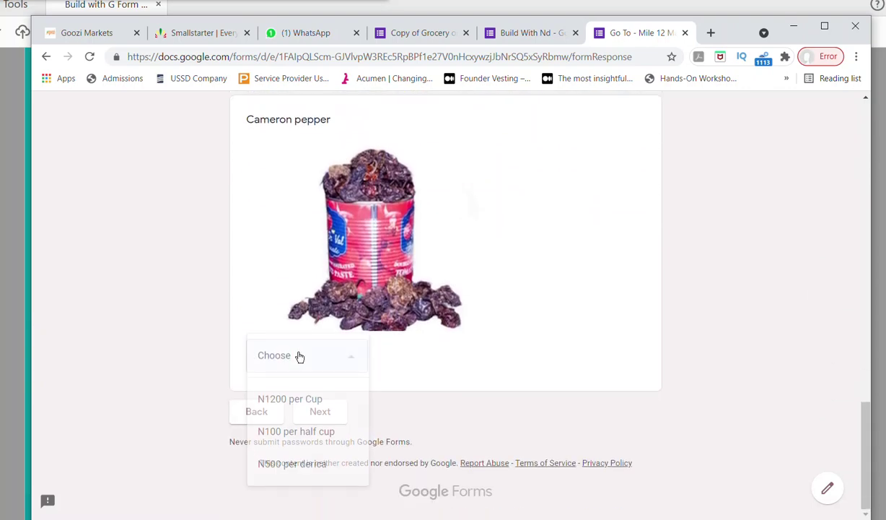
pyautogui.click(279, 404)
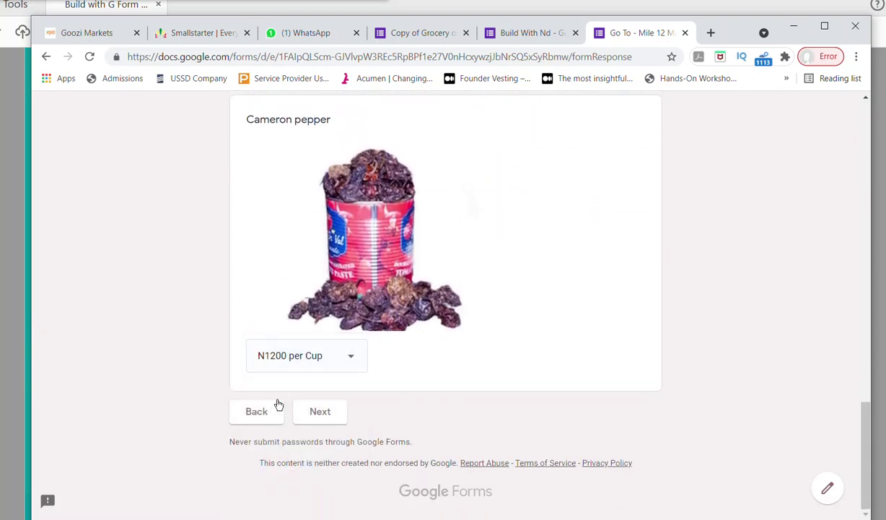
pyautogui.click(318, 411)
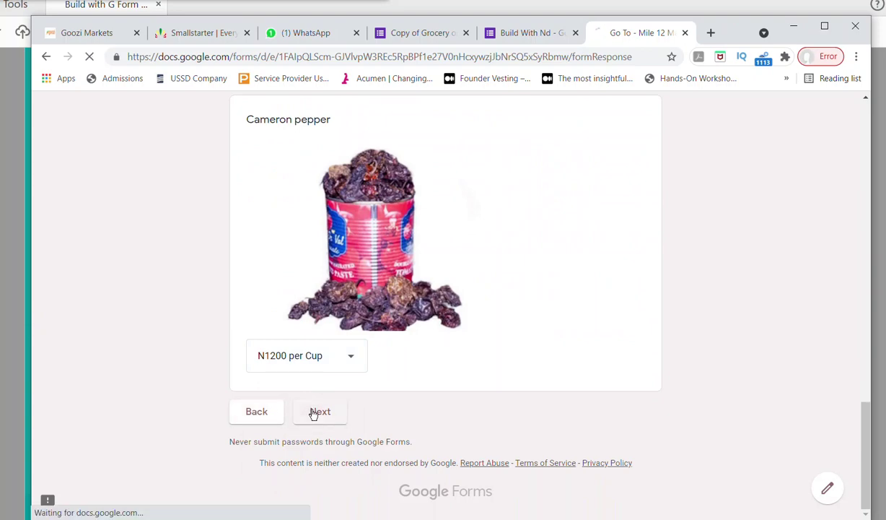
# Step: Select N5000 per half bag of sweet potatoes and continue to the Fruits section
pyautogui.scroll(-2, 312, 413)
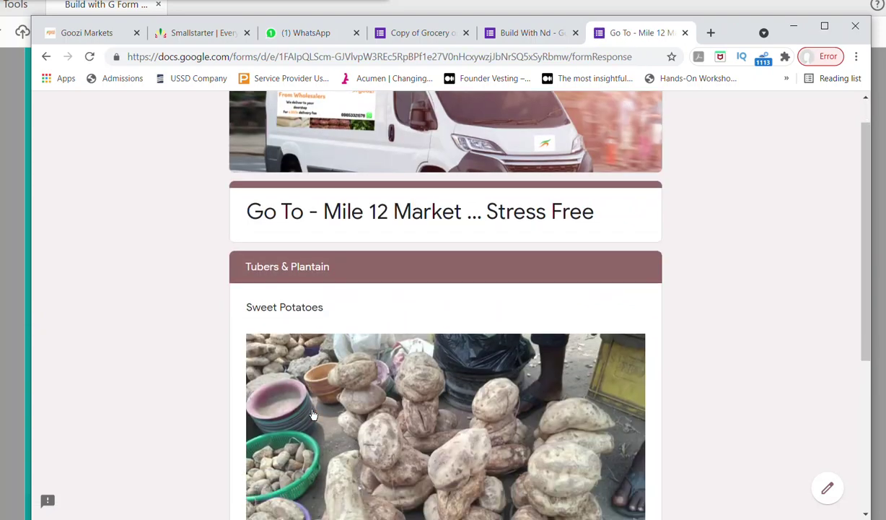
pyautogui.scroll(2, 312, 413)
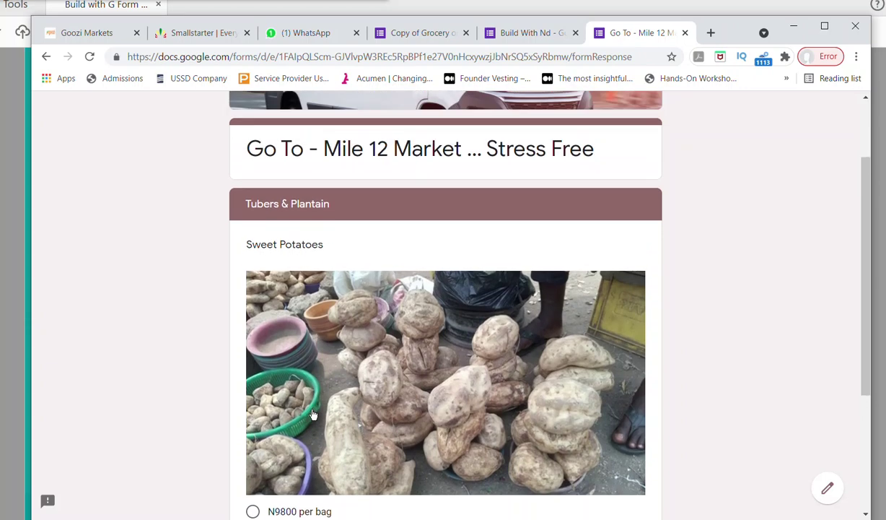
pyautogui.scroll(-4, 312, 414)
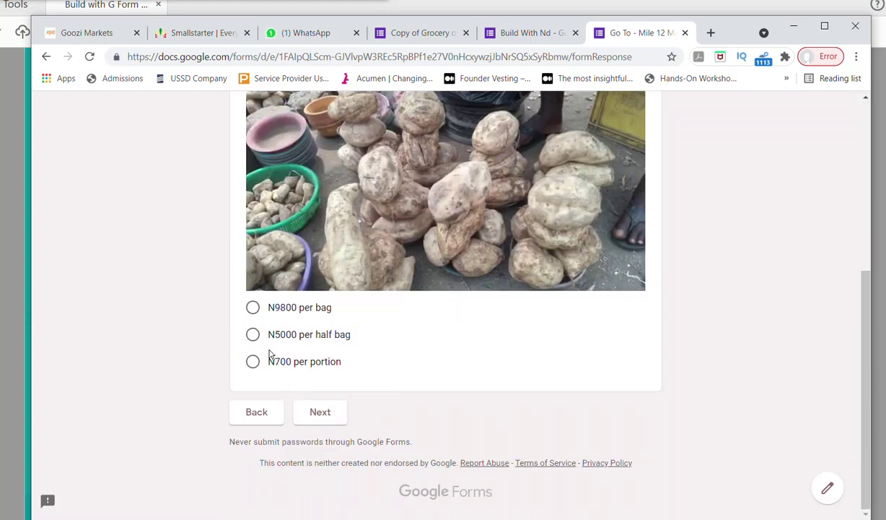
pyautogui.click(253, 335)
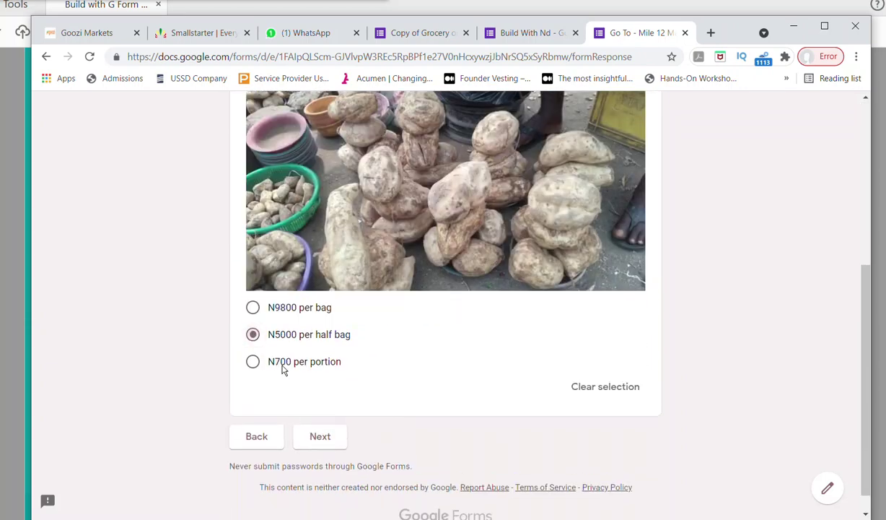
pyautogui.click(321, 436)
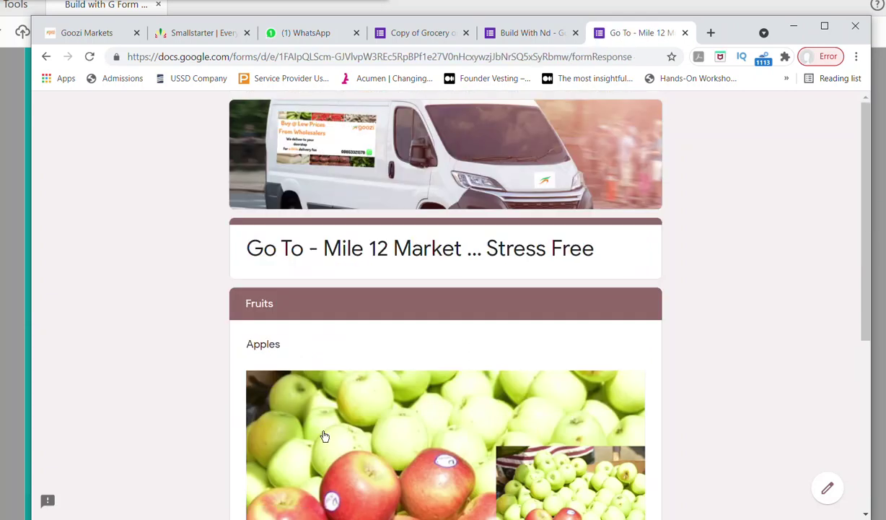
pyautogui.scroll(-5, 322, 433)
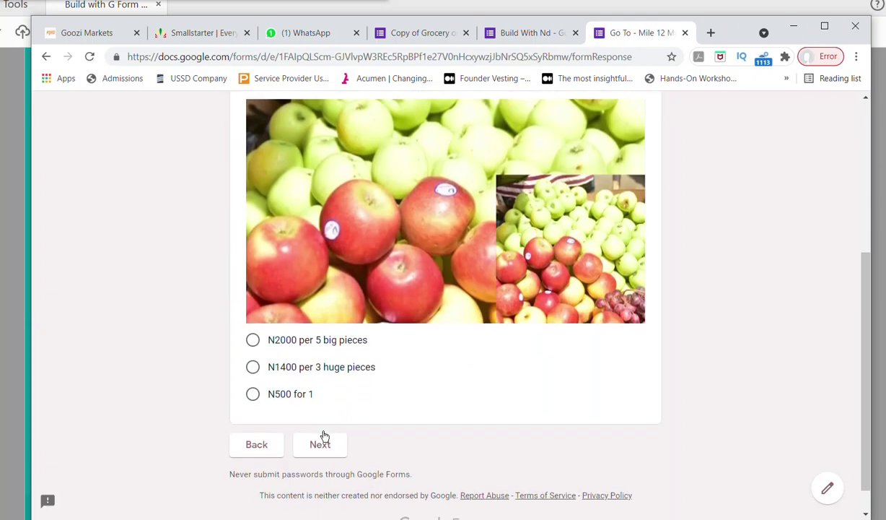
pyautogui.scroll(5, 324, 436)
pyautogui.scroll(-5, 329, 433)
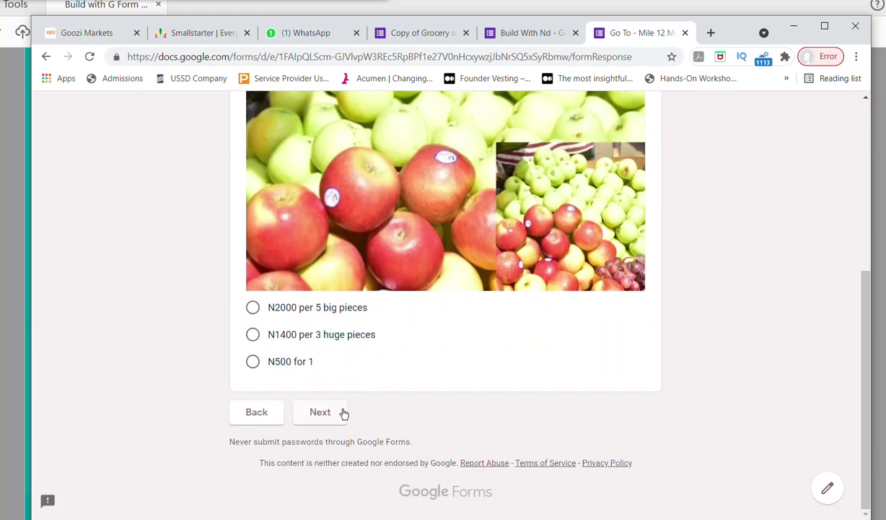
# Step: Return to the Build With Nd editor and scroll to the 'After section 5' routing setting
pyautogui.click(533, 34)
pyautogui.scroll(-5, 408, 407)
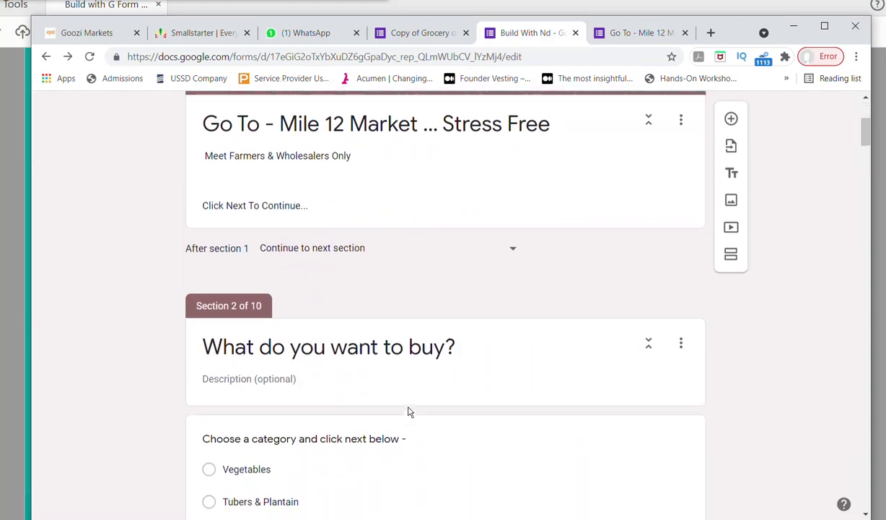
pyautogui.scroll(3, 408, 409)
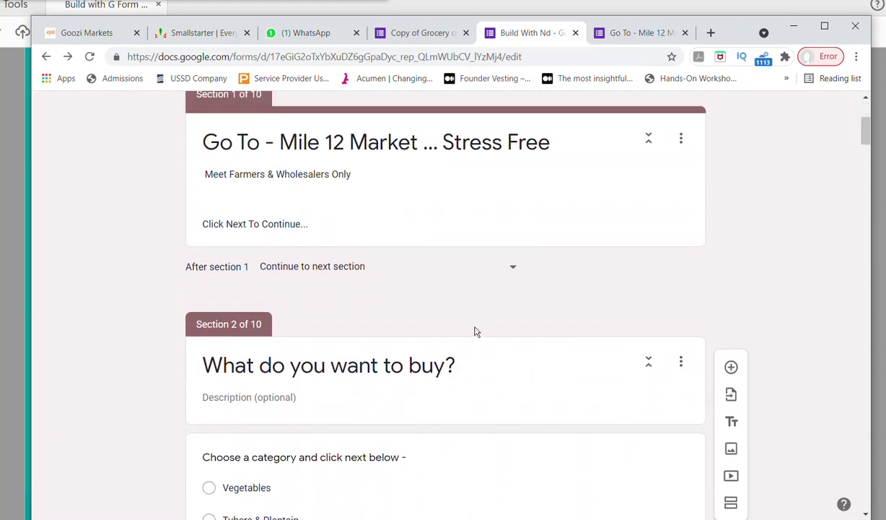
pyautogui.scroll(1, 474, 334)
pyautogui.scroll(-5, 474, 335)
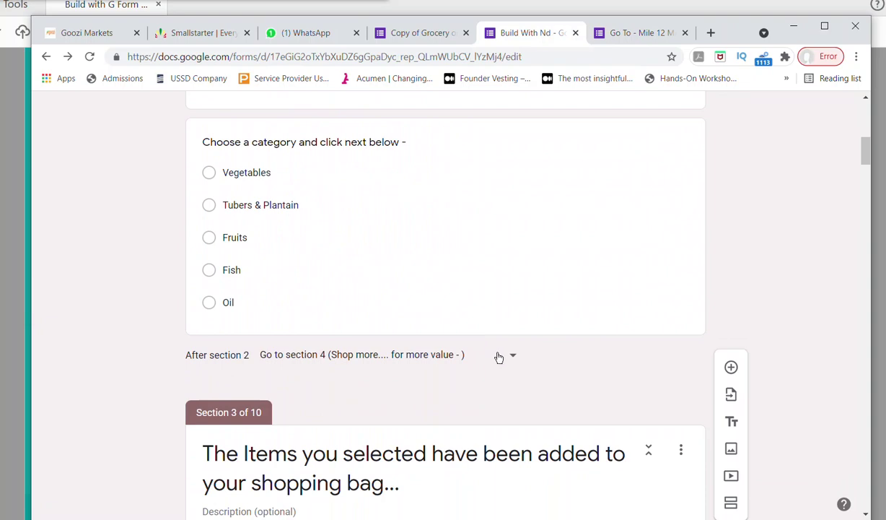
pyautogui.scroll(-10, 498, 353)
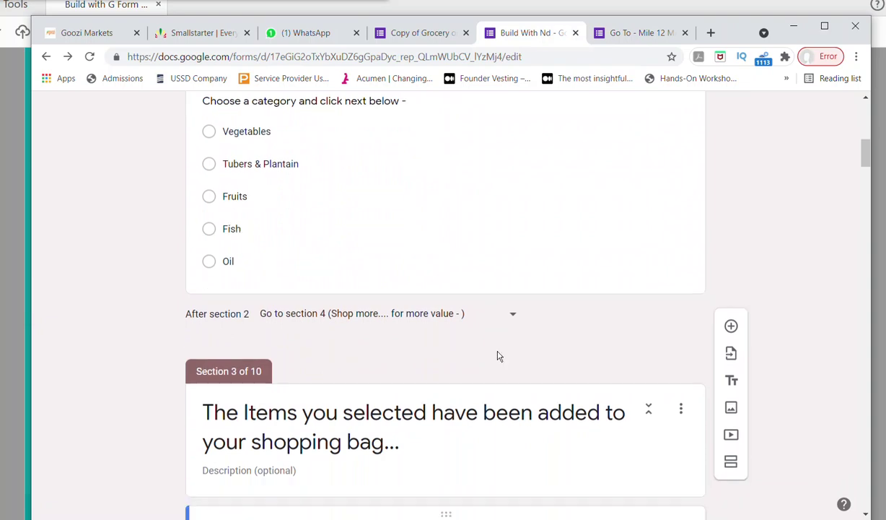
pyautogui.scroll(-10, 498, 351)
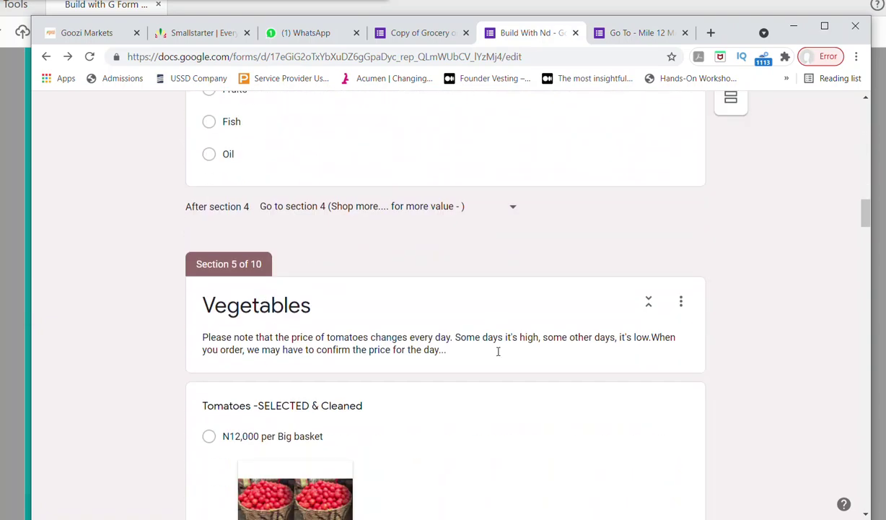
pyautogui.scroll(-3, 498, 352)
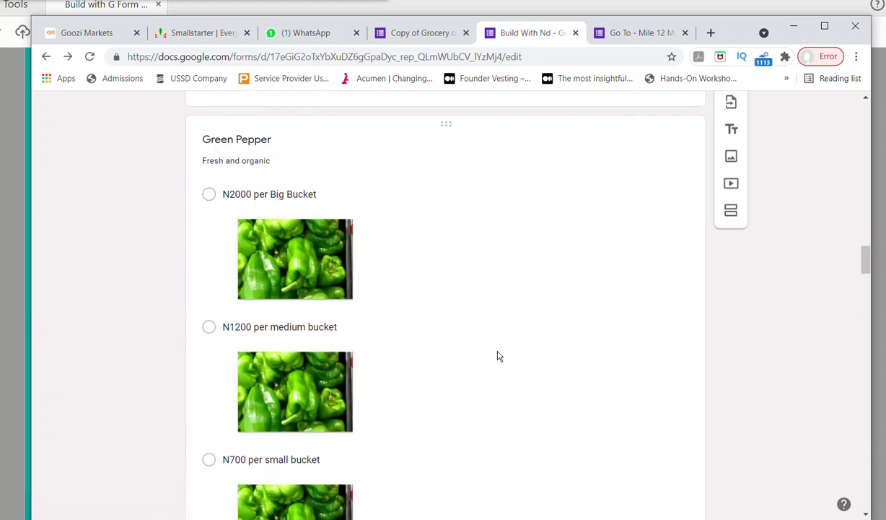
pyautogui.scroll(8, 497, 356)
pyautogui.scroll(-1, 498, 354)
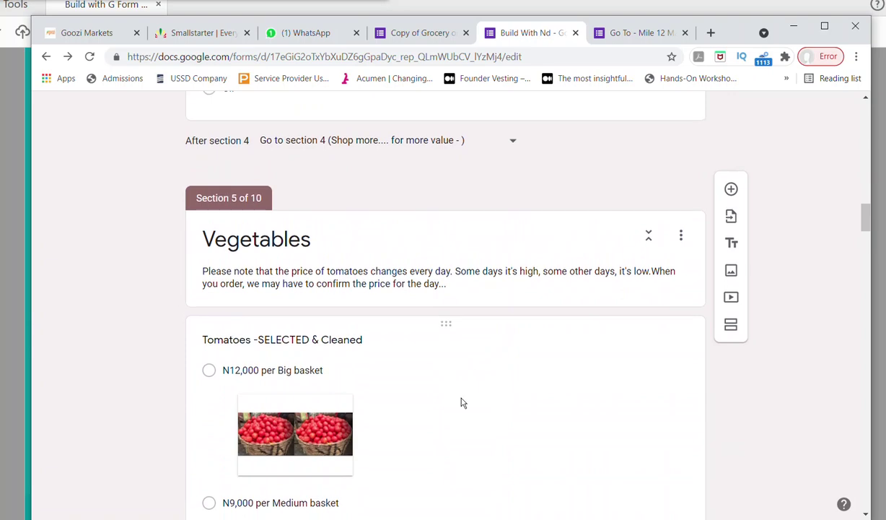
pyautogui.scroll(-11, 461, 402)
pyautogui.scroll(-10, 463, 403)
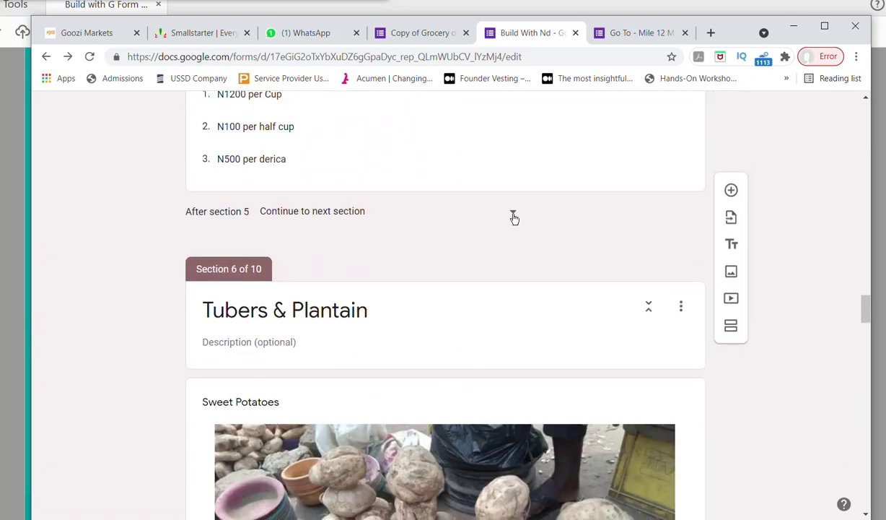
# Step: Set sections 5, 6 and 7 to continue to section 3, the shopping bag section
pyautogui.click(513, 217)
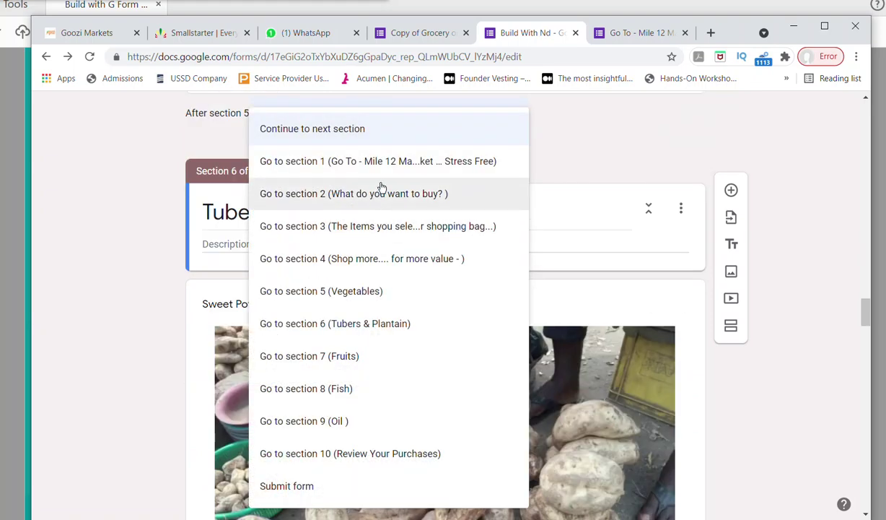
pyautogui.click(351, 226)
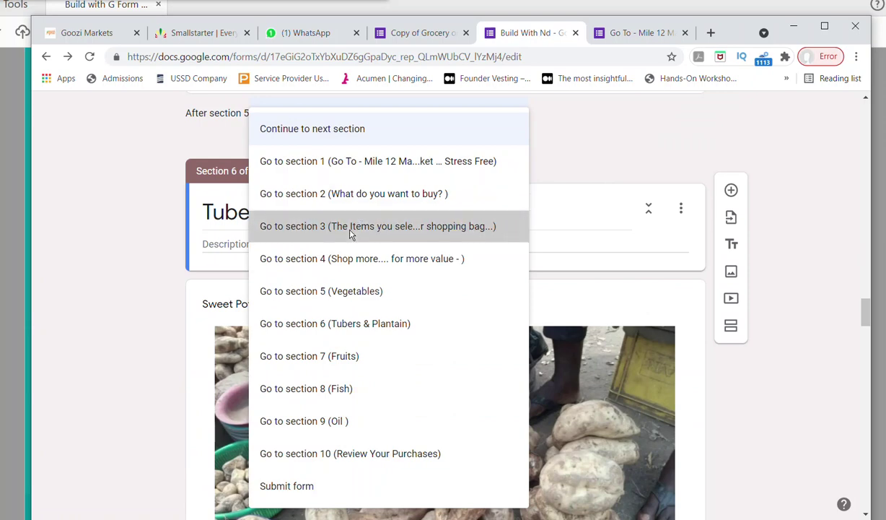
pyautogui.scroll(-4, 345, 281)
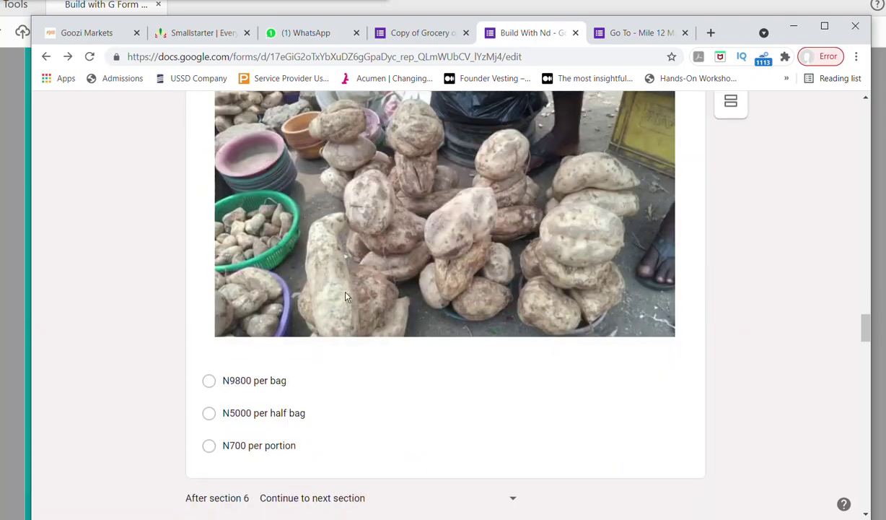
pyautogui.scroll(7, 345, 288)
pyautogui.scroll(-10, 345, 296)
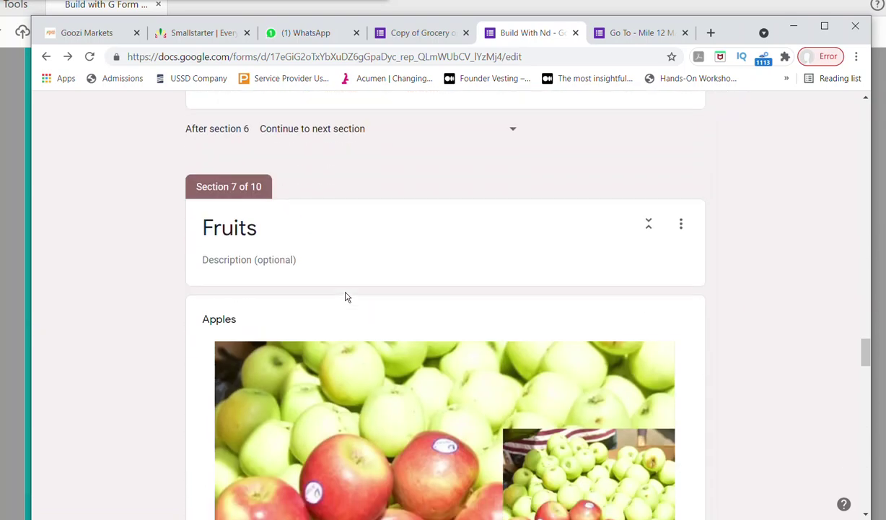
pyautogui.click(512, 131)
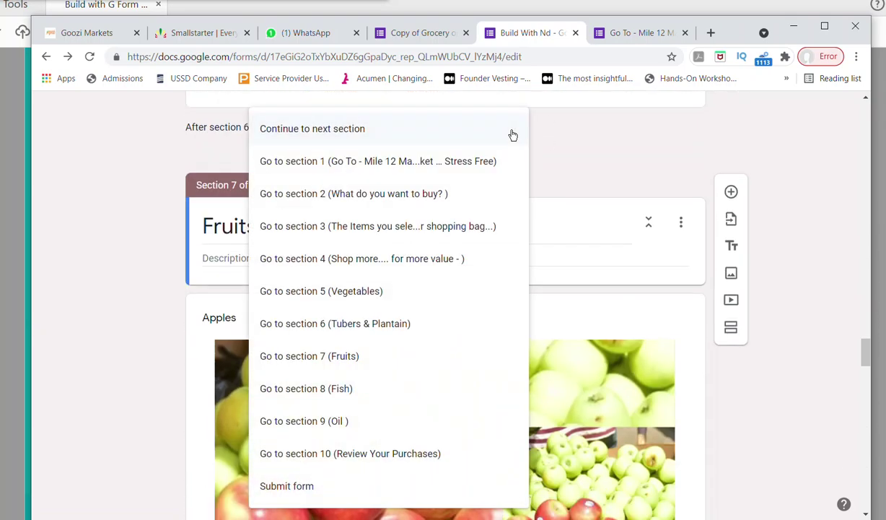
pyautogui.click(366, 228)
pyautogui.scroll(-7, 368, 253)
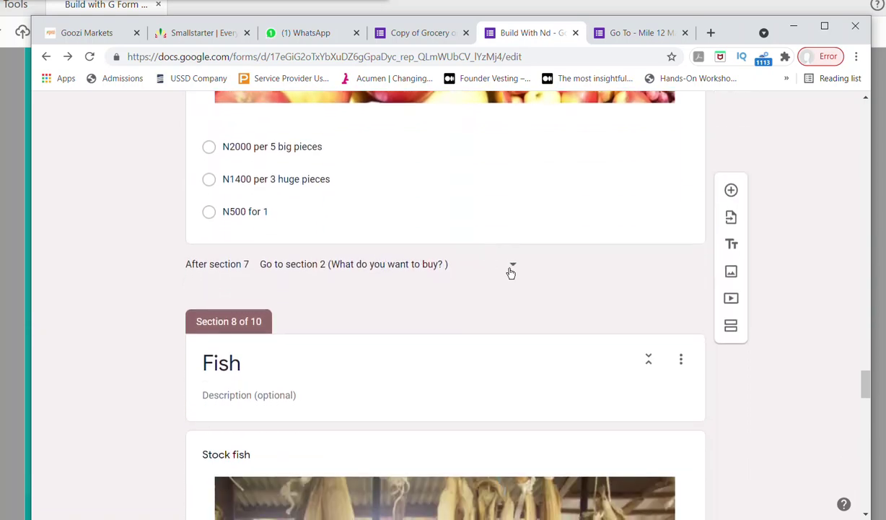
pyautogui.click(510, 268)
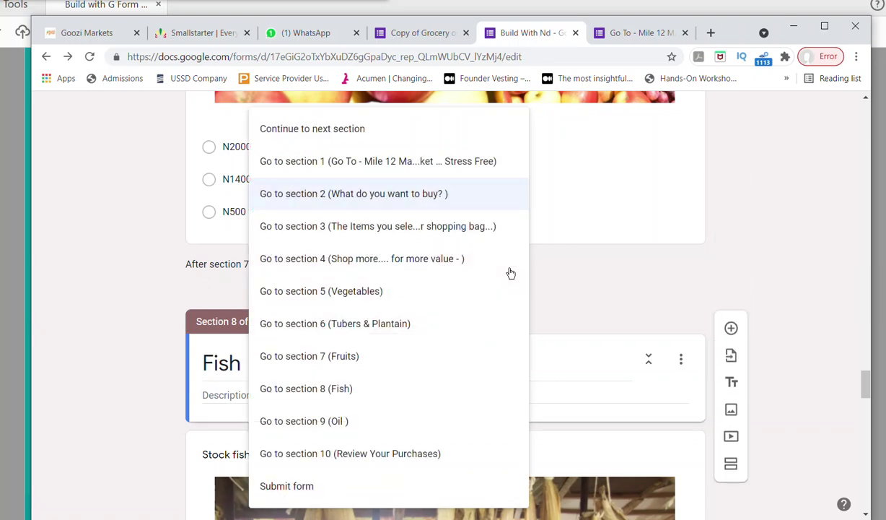
pyautogui.click(354, 228)
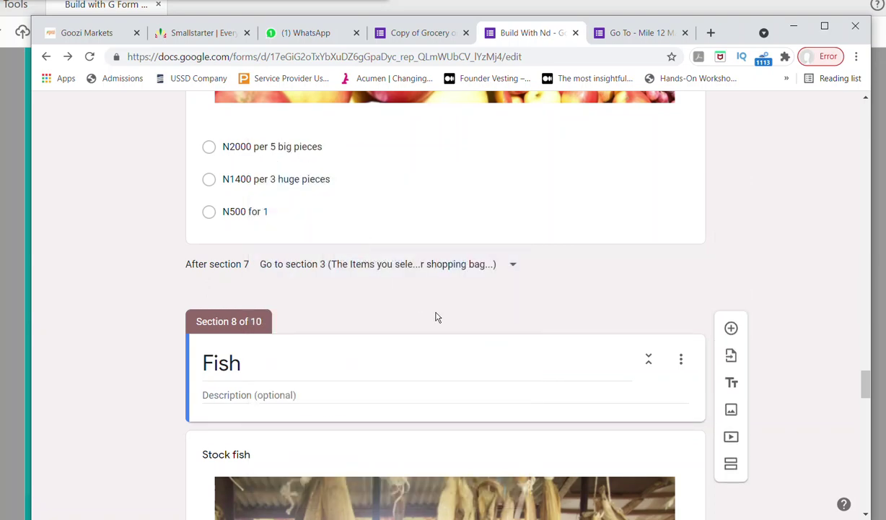
# Step: Set the Fish (section 8) and Oil (section 9) sections to continue to section 3
pyautogui.scroll(-3, 433, 311)
pyautogui.scroll(-7, 438, 311)
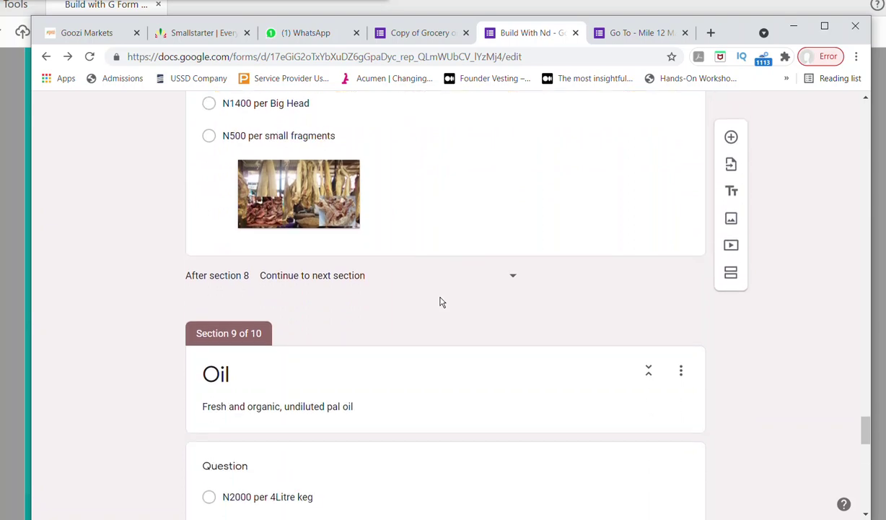
pyautogui.click(507, 276)
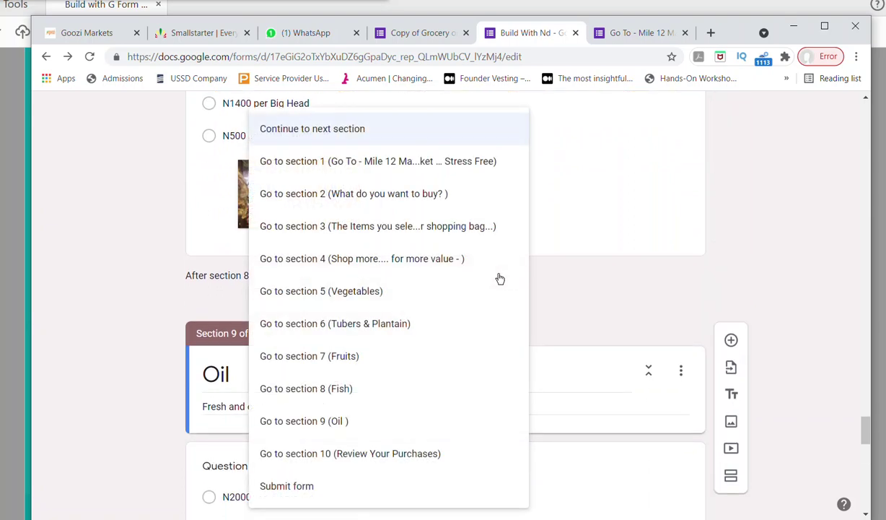
pyautogui.click(397, 231)
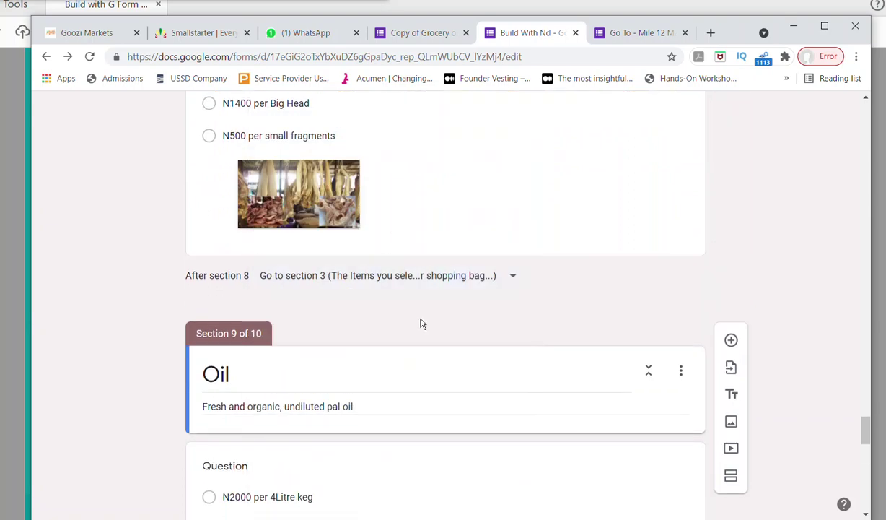
pyautogui.scroll(-6, 419, 322)
pyautogui.scroll(-2, 426, 337)
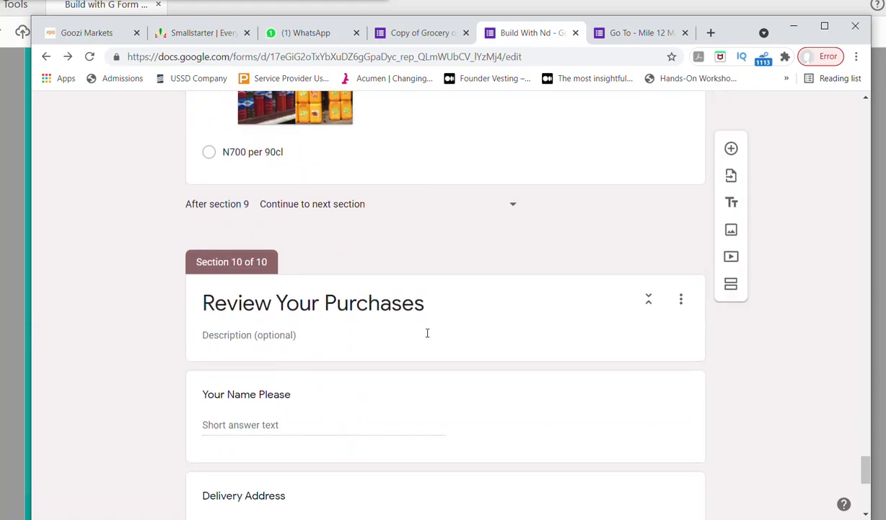
pyautogui.click(498, 206)
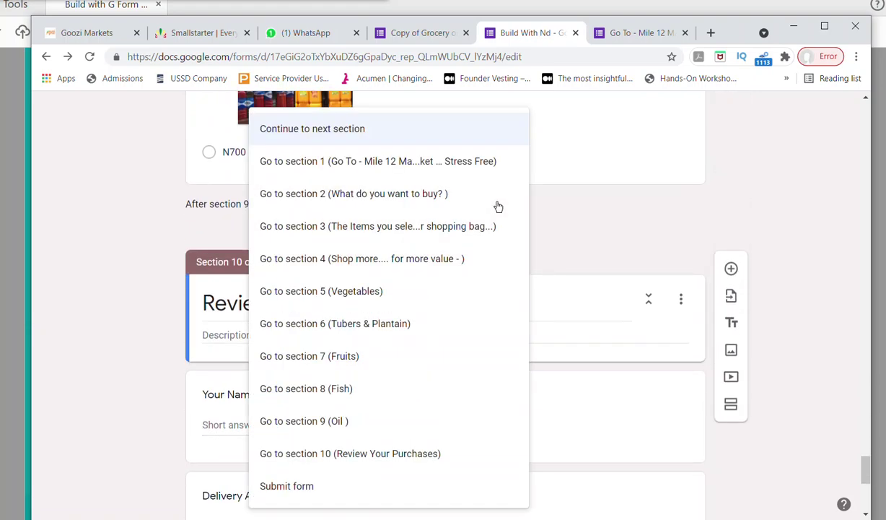
pyautogui.click(404, 231)
pyautogui.scroll(-5, 439, 316)
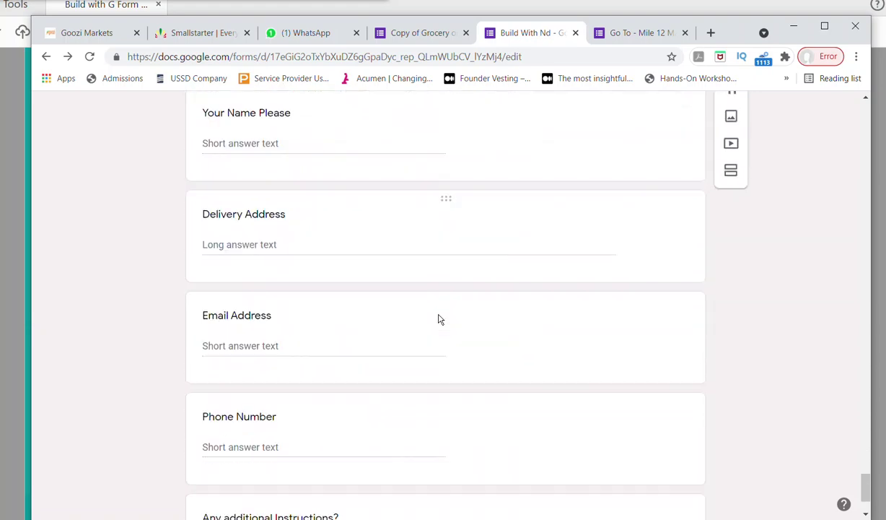
pyautogui.scroll(20, 439, 319)
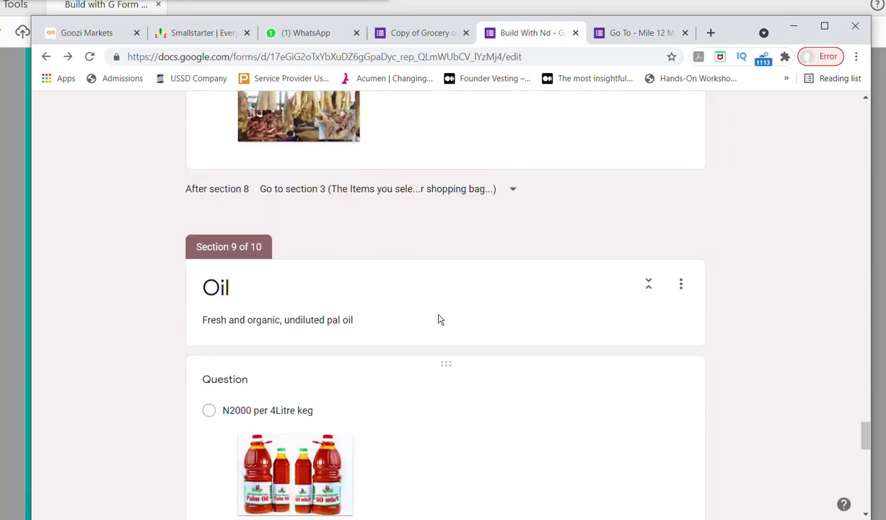
pyautogui.scroll(15, 439, 320)
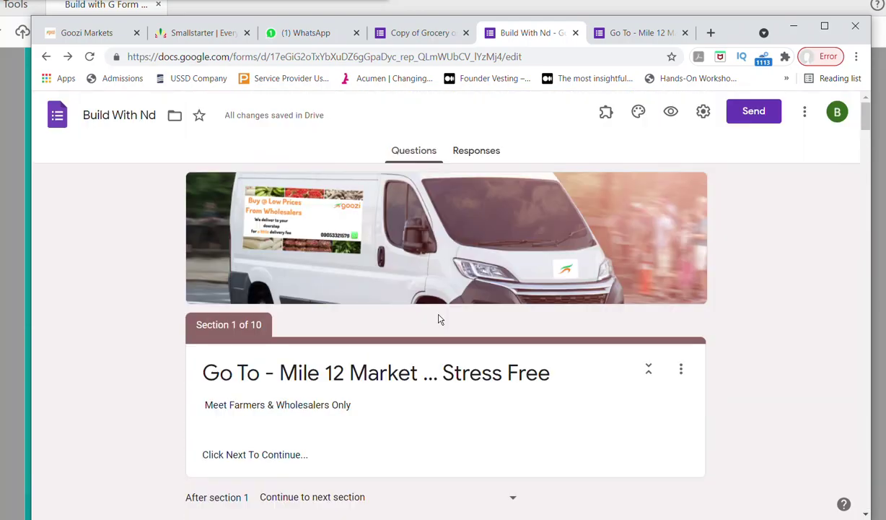
# Step: Replace the old preview with a fresh one and choose the Vegetables category
pyautogui.click(685, 33)
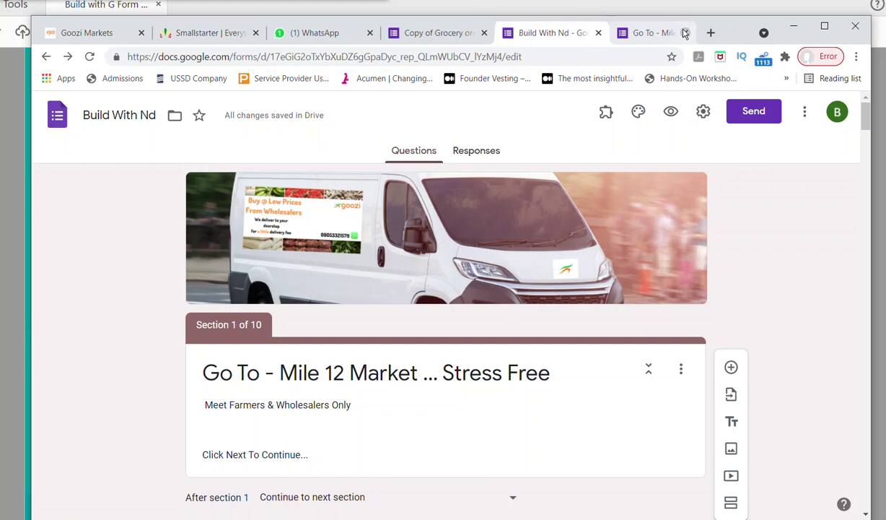
pyautogui.click(670, 111)
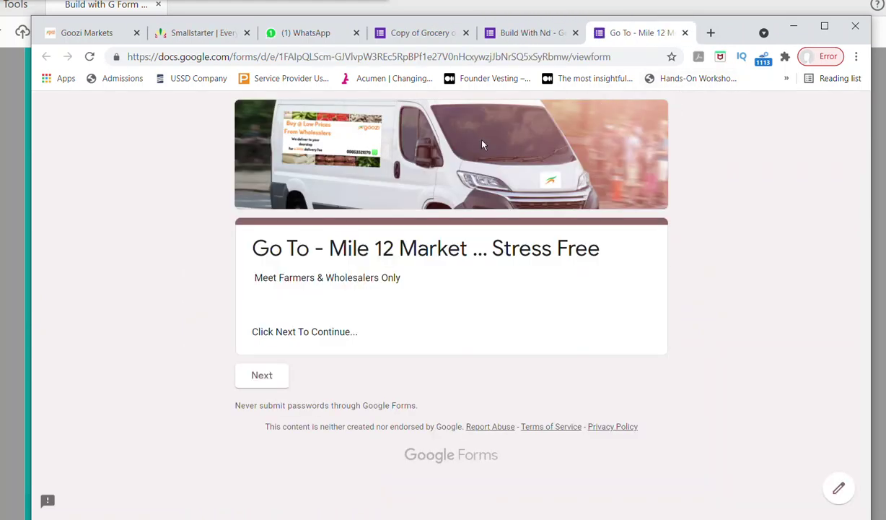
pyautogui.click(265, 377)
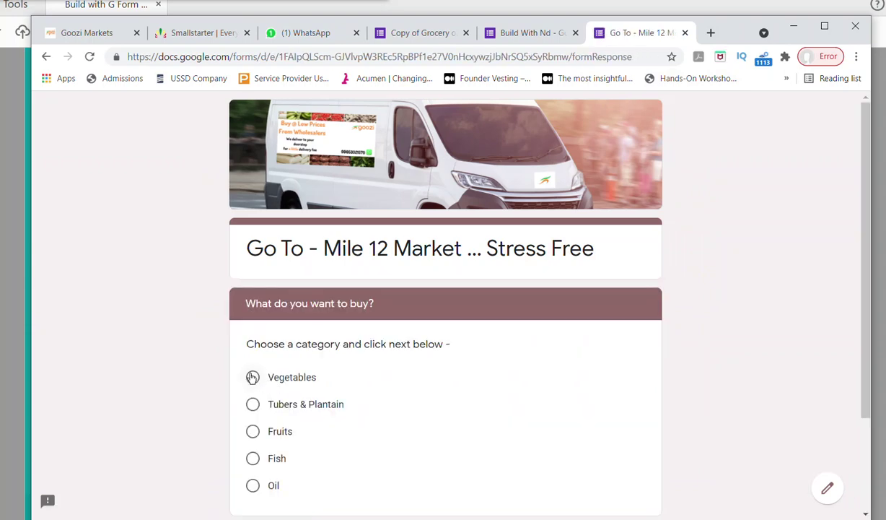
pyautogui.click(252, 377)
pyautogui.scroll(-2, 249, 375)
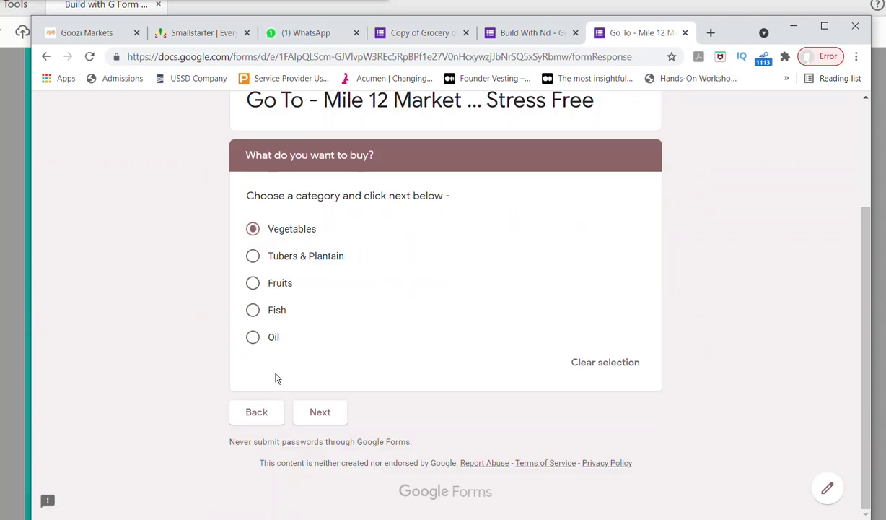
pyautogui.click(323, 412)
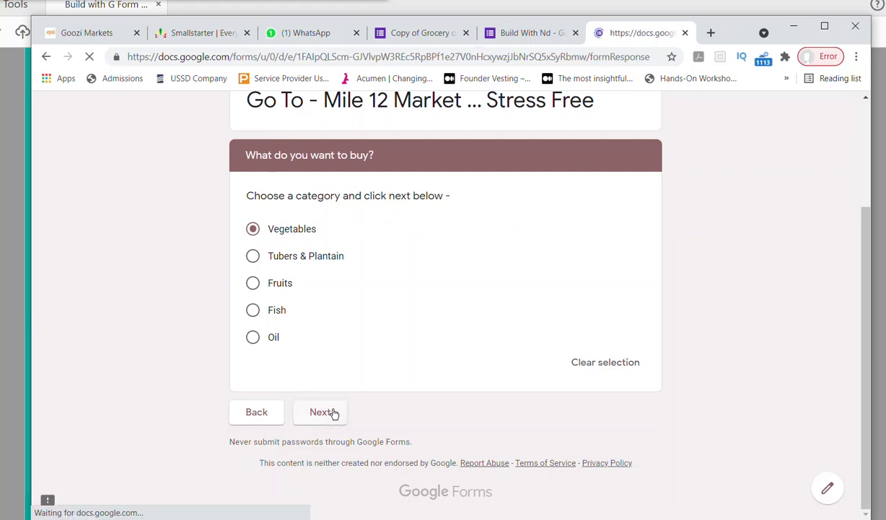
# Step: Order an N4,800 small basket and N1200 per Cup Cameron pepper, reaching 'Are You Done Shopping?'
pyautogui.scroll(-7, 360, 354)
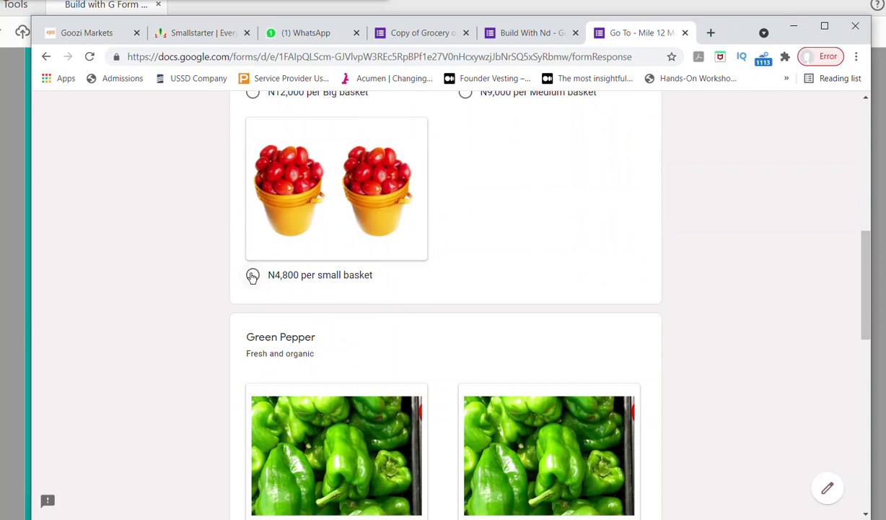
pyautogui.click(252, 276)
pyautogui.scroll(-10, 296, 330)
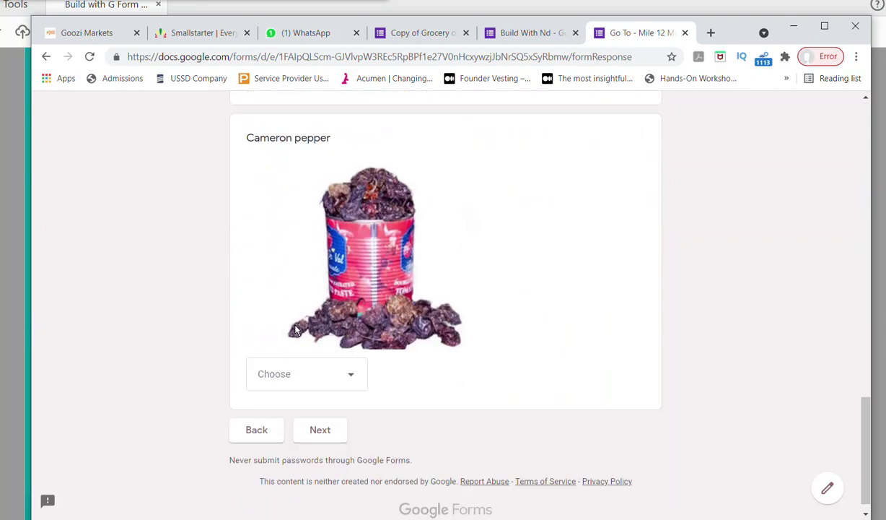
pyautogui.click(294, 363)
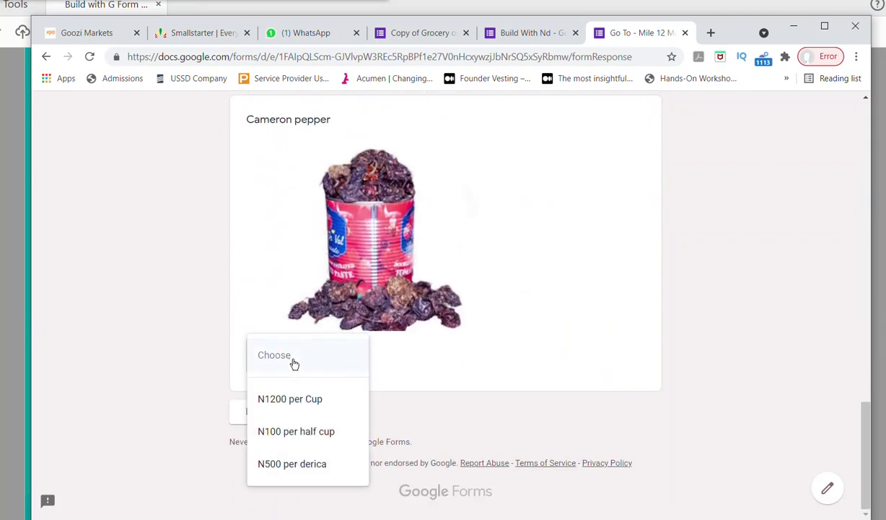
pyautogui.click(285, 404)
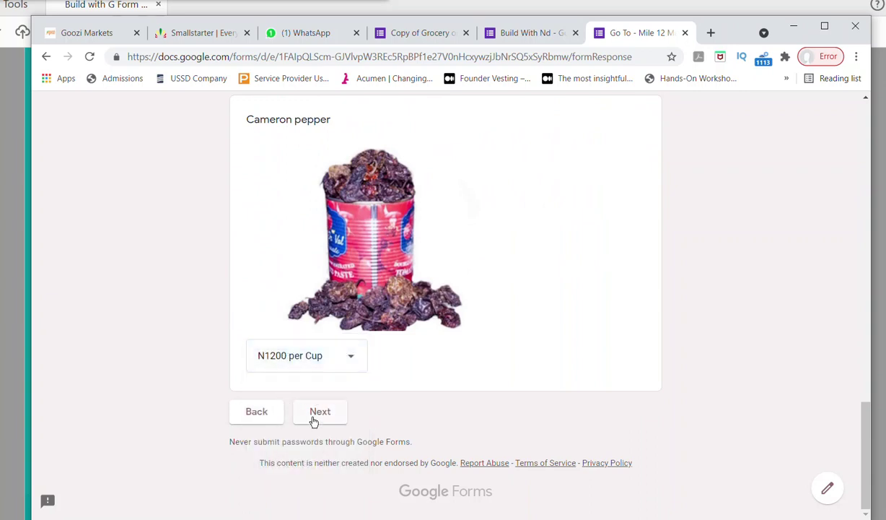
pyautogui.click(318, 409)
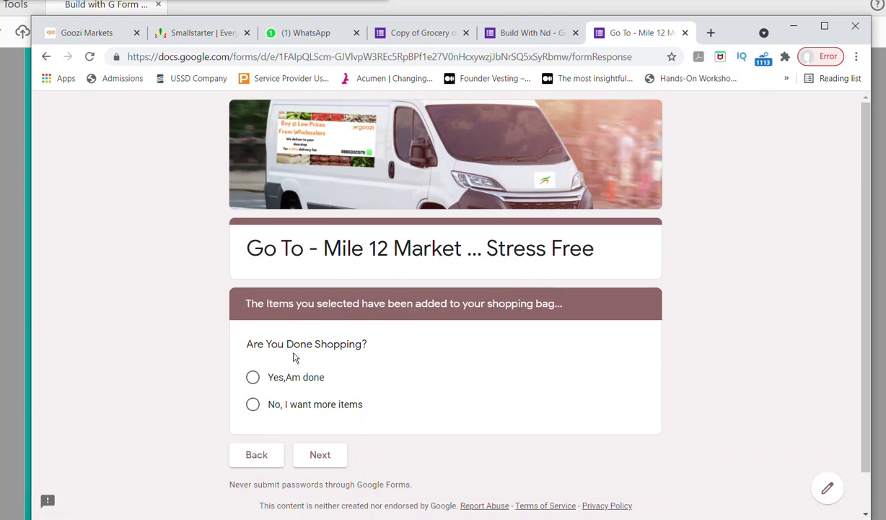
# Step: In the preview, answer 'No, I want more items' and pick Fruits as the next category
pyautogui.click(253, 405)
pyautogui.click(320, 480)
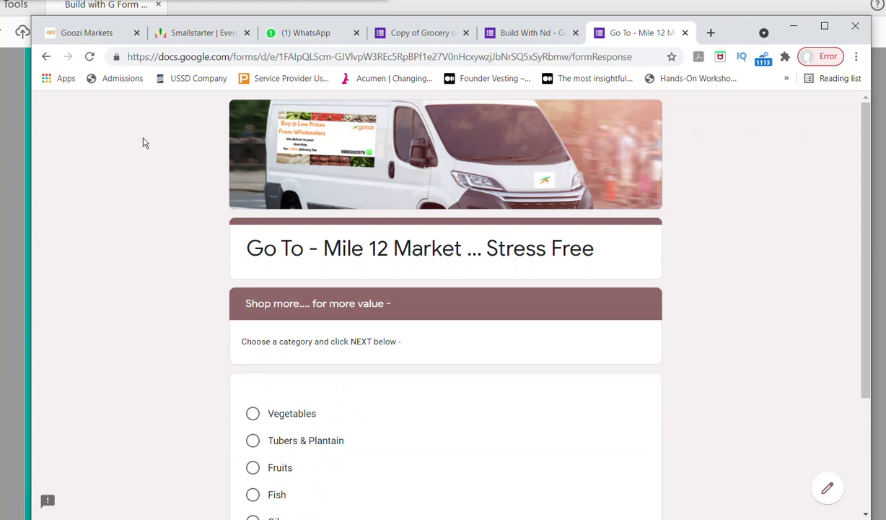
pyautogui.scroll(-1, 445, 303)
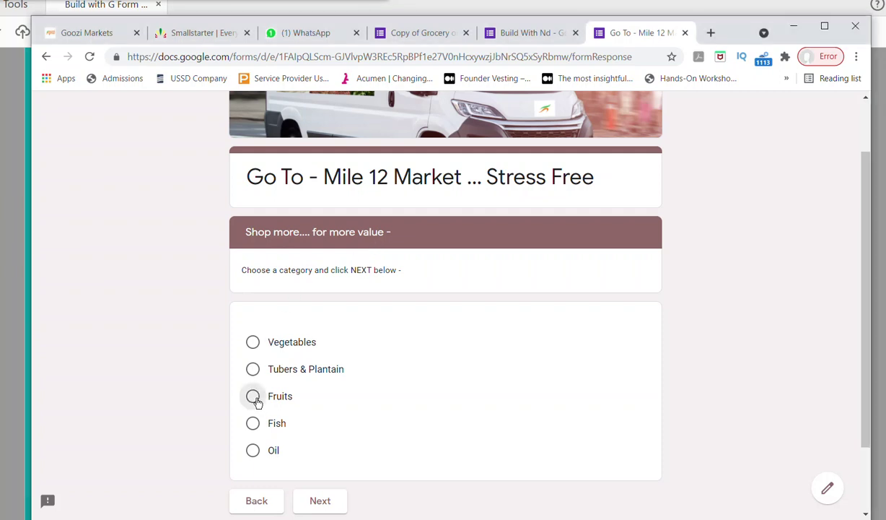
pyautogui.click(254, 396)
pyautogui.scroll(-1, 323, 476)
pyautogui.scroll(-1, 324, 475)
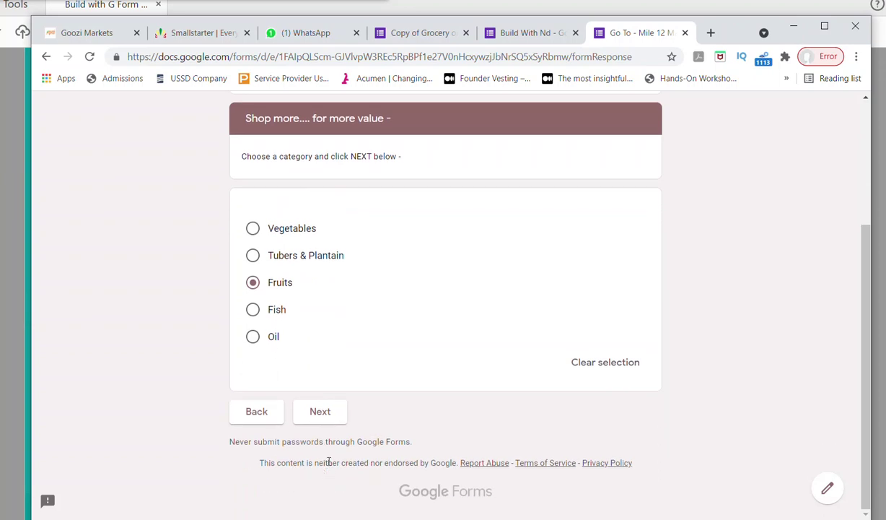
pyautogui.click(317, 410)
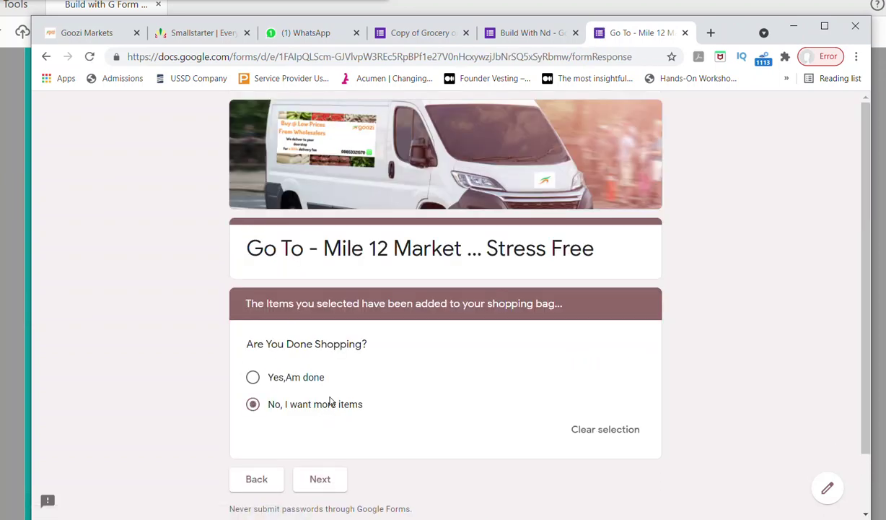
# Step: Switch the category to Fish, confirm it reaches 'Are You Done Shopping?', and return to the editor
pyautogui.scroll(-1, 343, 380)
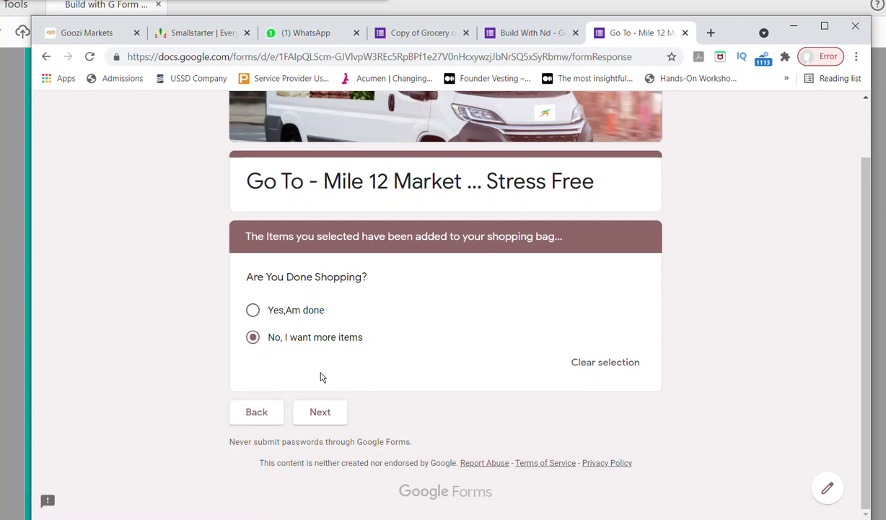
pyautogui.click(318, 415)
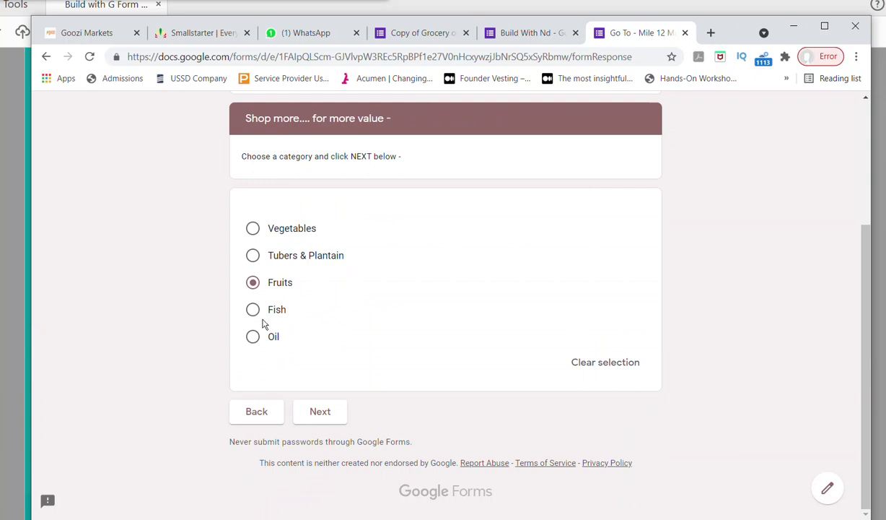
pyautogui.click(253, 309)
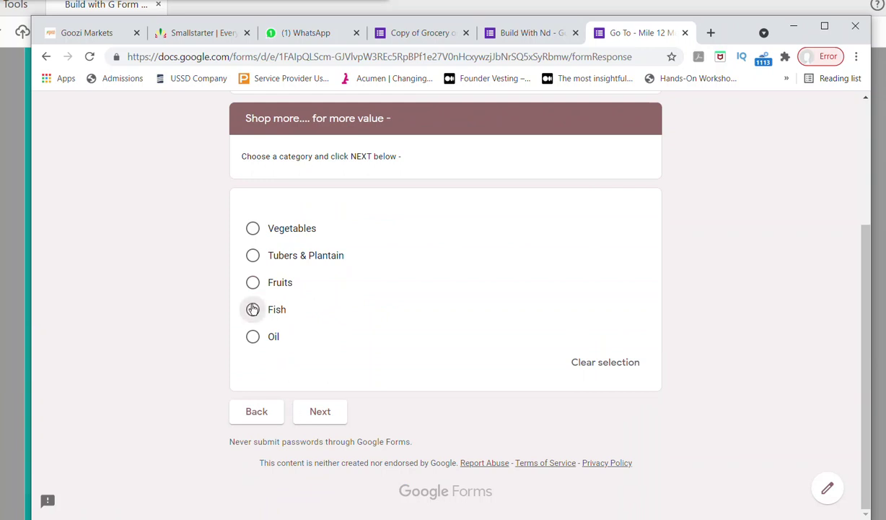
pyautogui.click(315, 409)
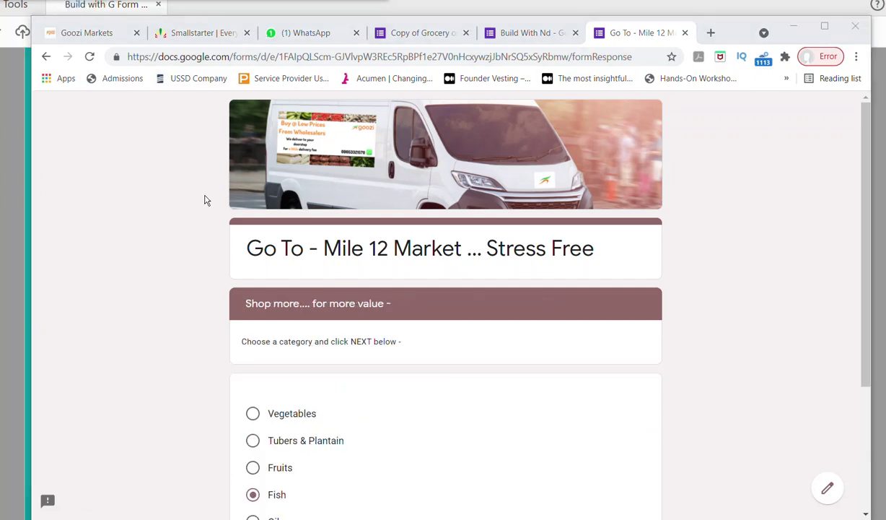
pyautogui.scroll(-3, 259, 272)
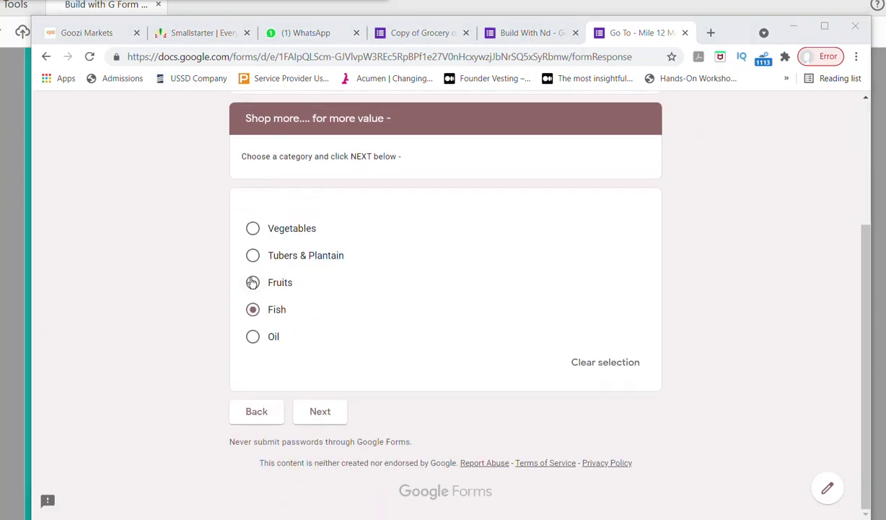
pyautogui.click(319, 411)
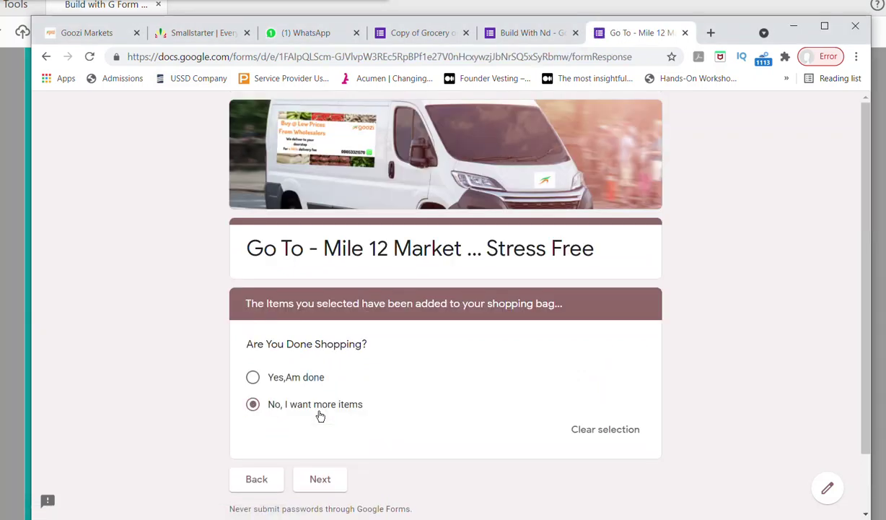
pyautogui.scroll(-1, 320, 417)
pyautogui.click(318, 414)
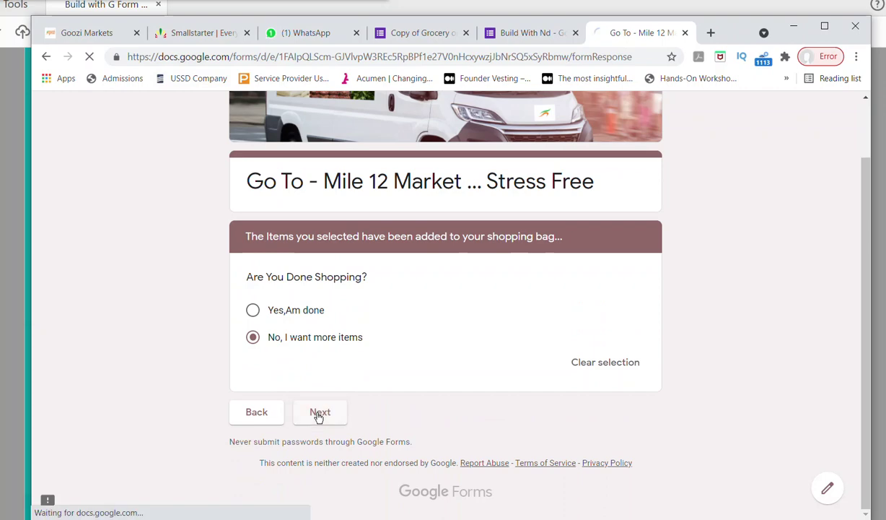
pyautogui.scroll(-3, 316, 416)
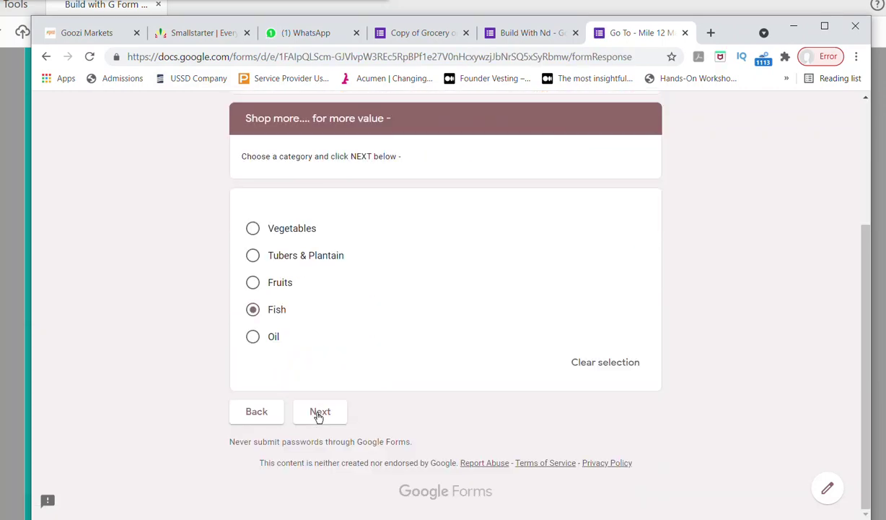
pyautogui.click(322, 410)
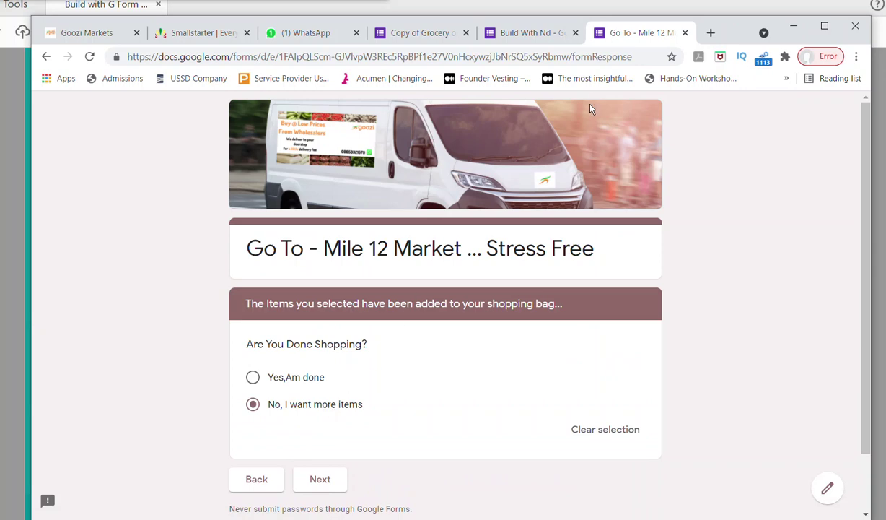
pyautogui.click(525, 33)
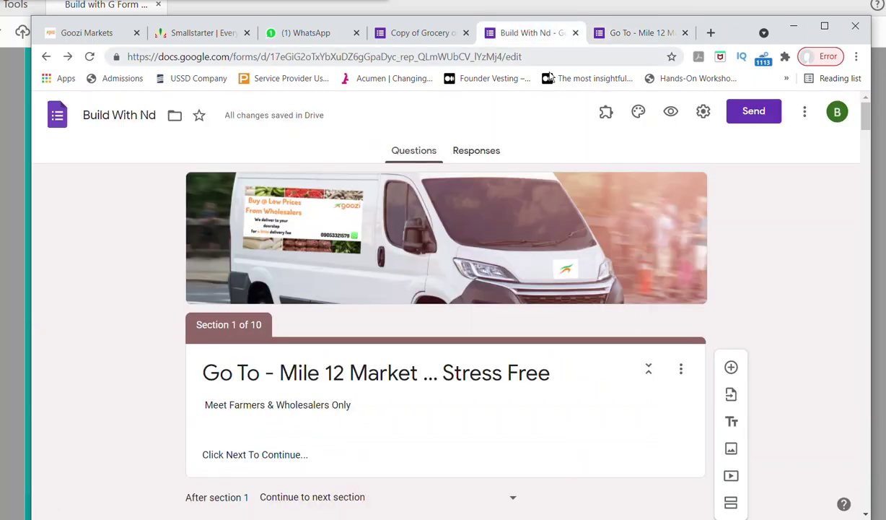
# Step: Inspect the 'Go to section' routing on Section 3's 'Are You Done Shopping?' question
pyautogui.scroll(-9, 424, 379)
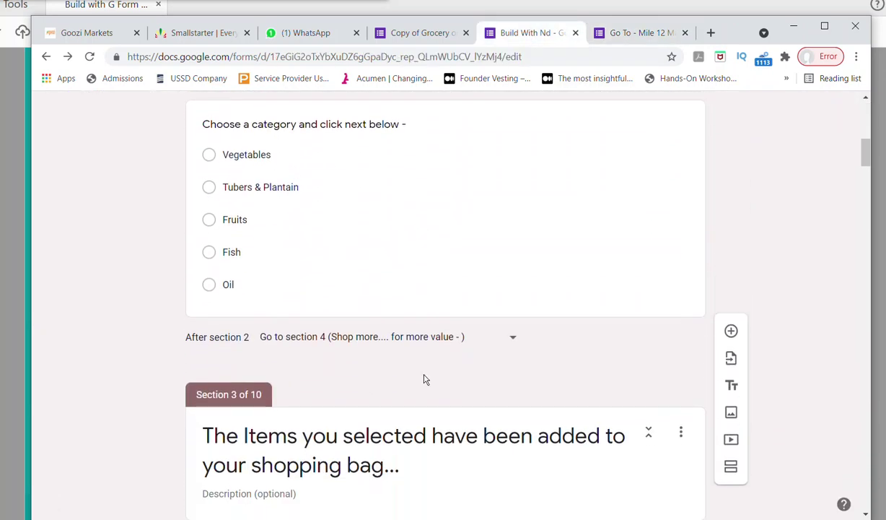
pyautogui.scroll(-3, 424, 375)
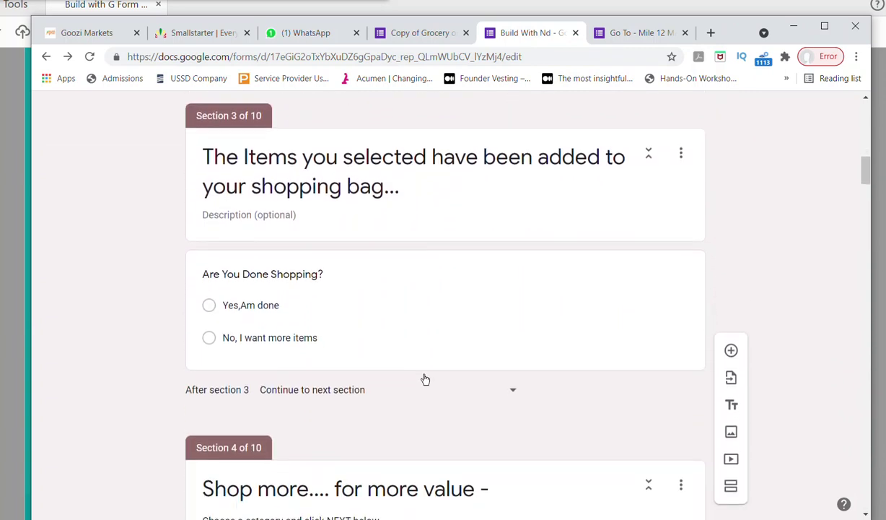
pyautogui.rightClick(425, 378)
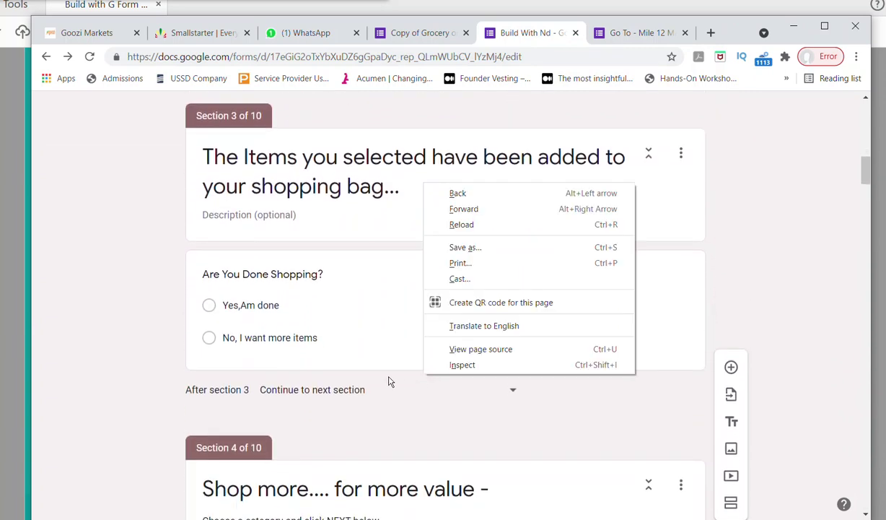
pyautogui.click(334, 333)
pyautogui.click(345, 343)
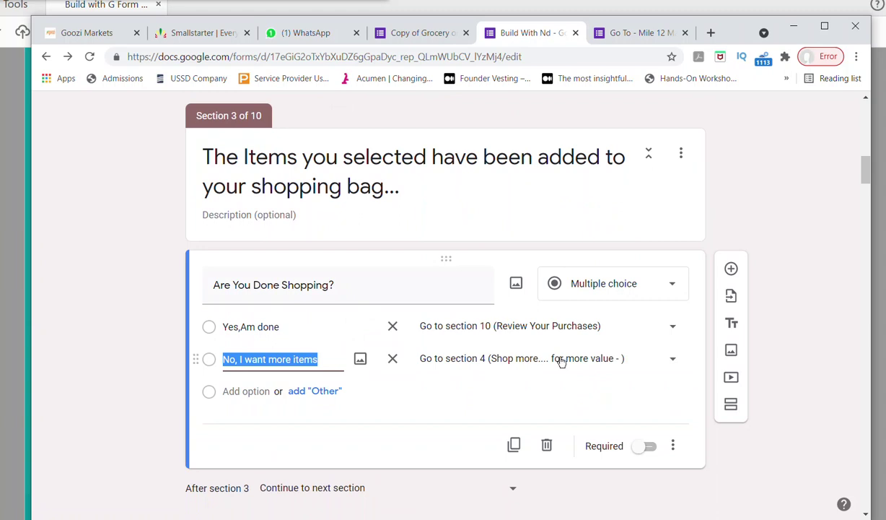
# Step: Check the routing of Section 4's category question and close the old preview tab
pyautogui.scroll(-7, 590, 368)
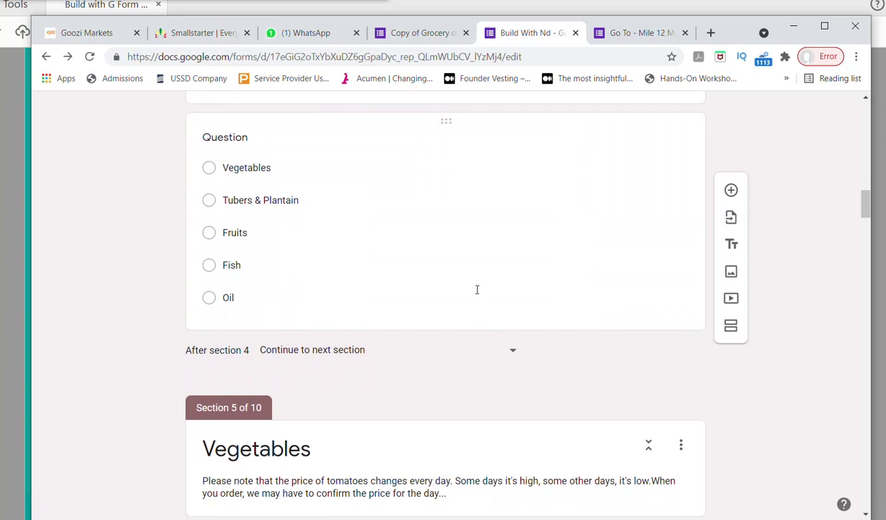
pyautogui.click(445, 262)
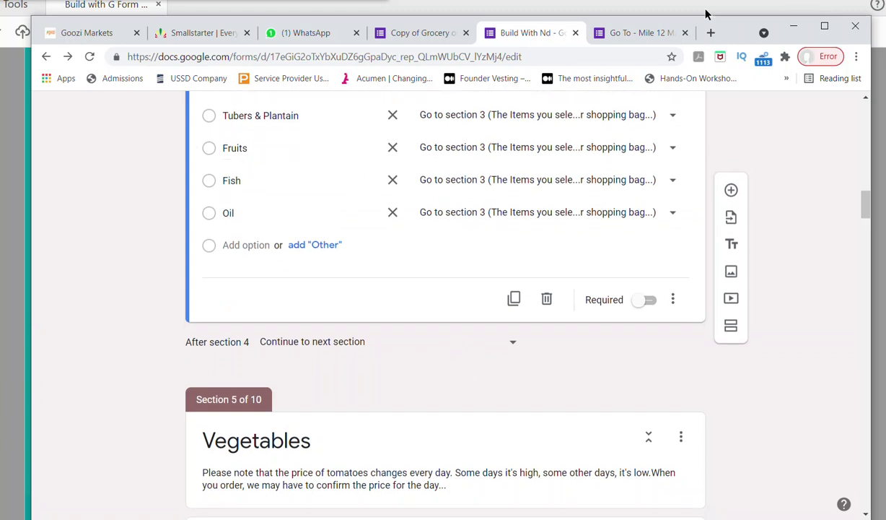
pyautogui.click(685, 33)
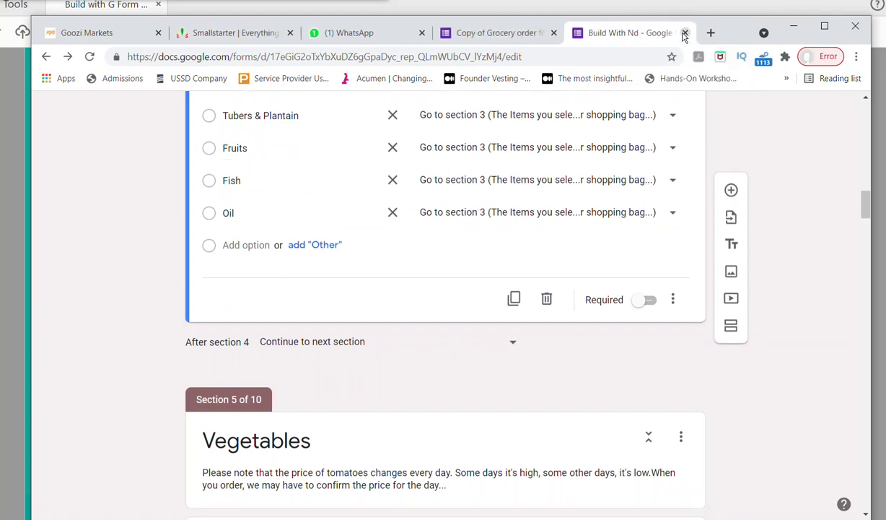
pyautogui.scroll(20, 755, 157)
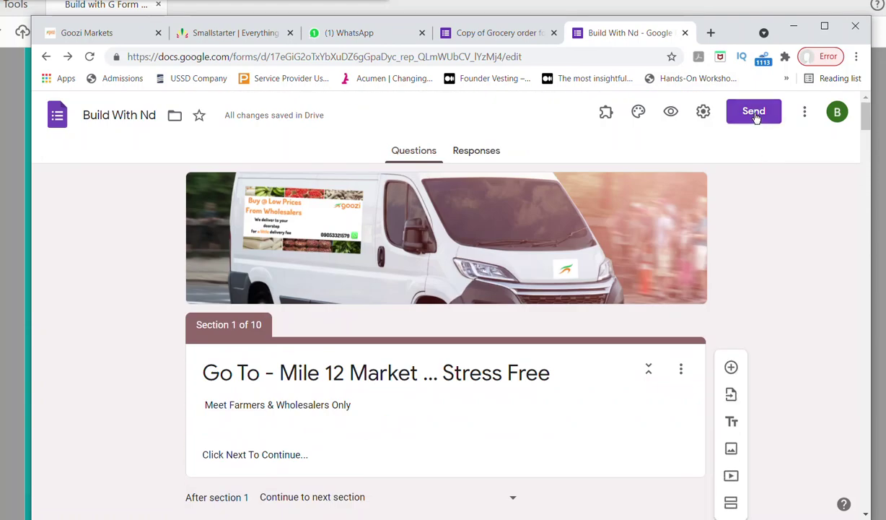
# Step: Preview the form and order Vegetables at N4,800 per small basket
pyautogui.click(671, 112)
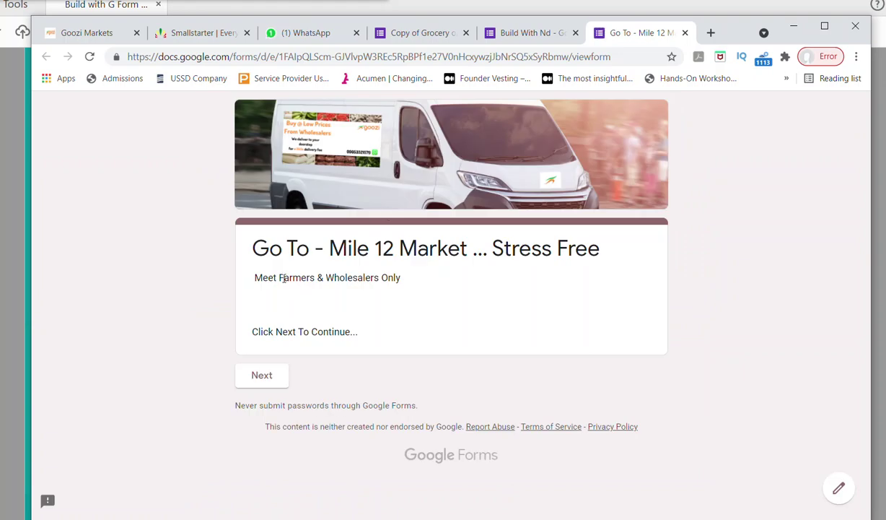
pyautogui.click(262, 377)
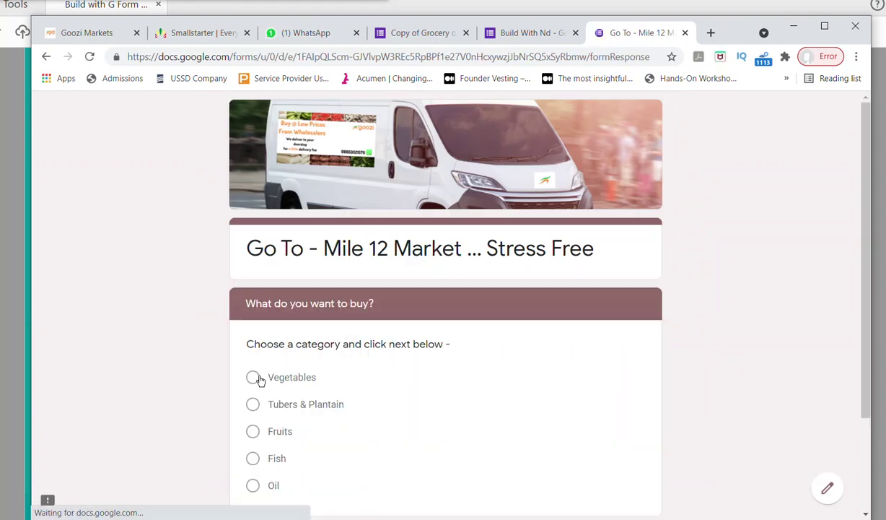
pyautogui.click(253, 378)
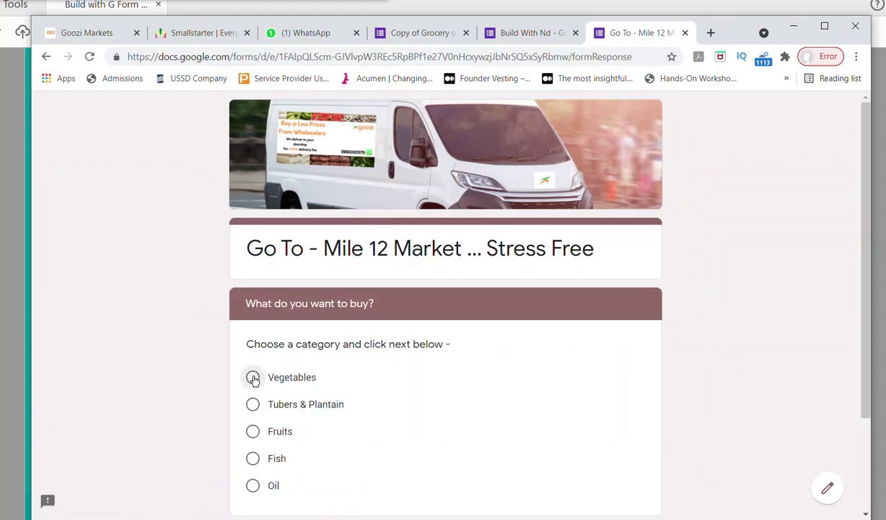
pyautogui.scroll(-2, 254, 380)
pyautogui.scroll(-1, 254, 380)
pyautogui.click(325, 413)
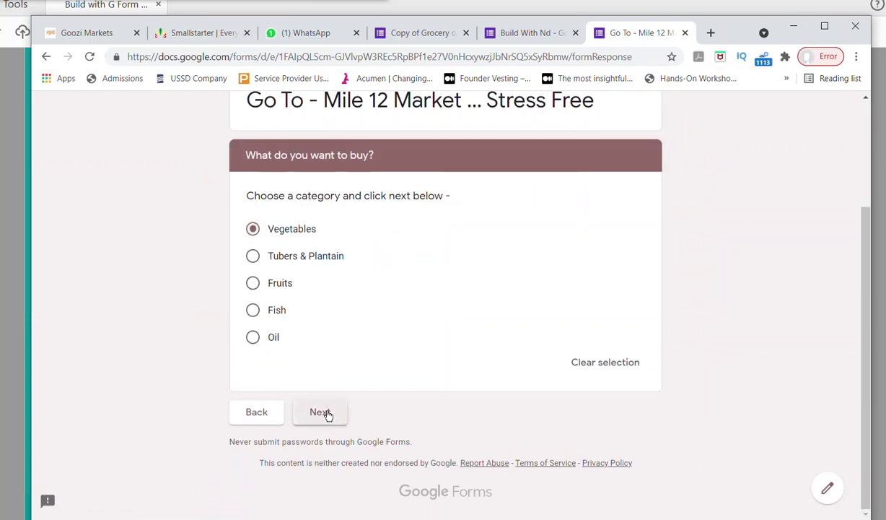
pyautogui.scroll(-5, 327, 415)
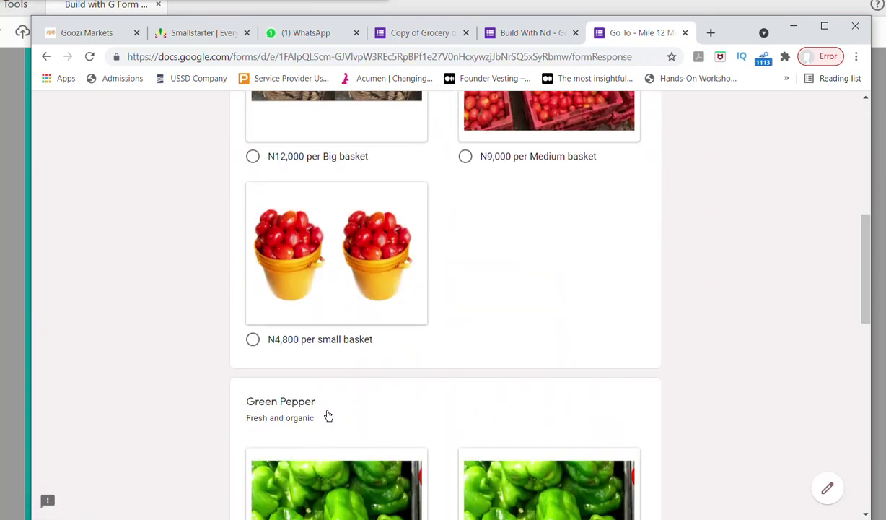
pyautogui.click(253, 271)
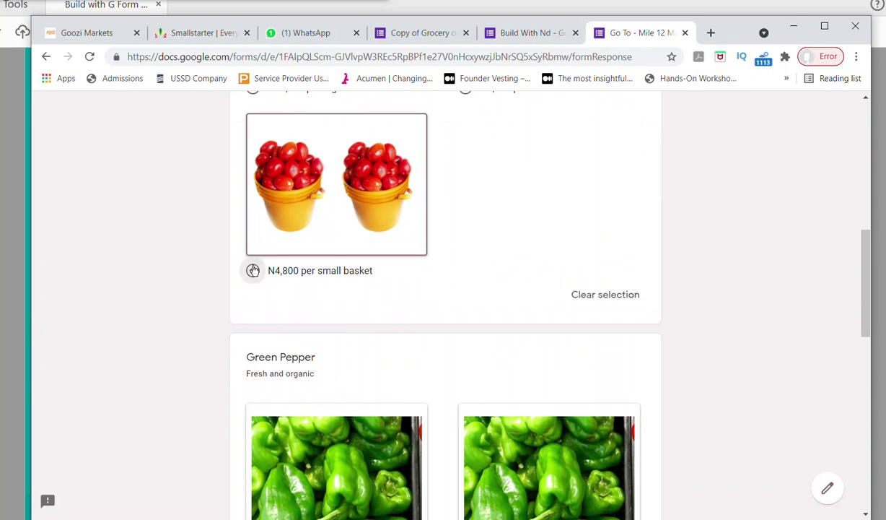
pyautogui.scroll(-10, 264, 316)
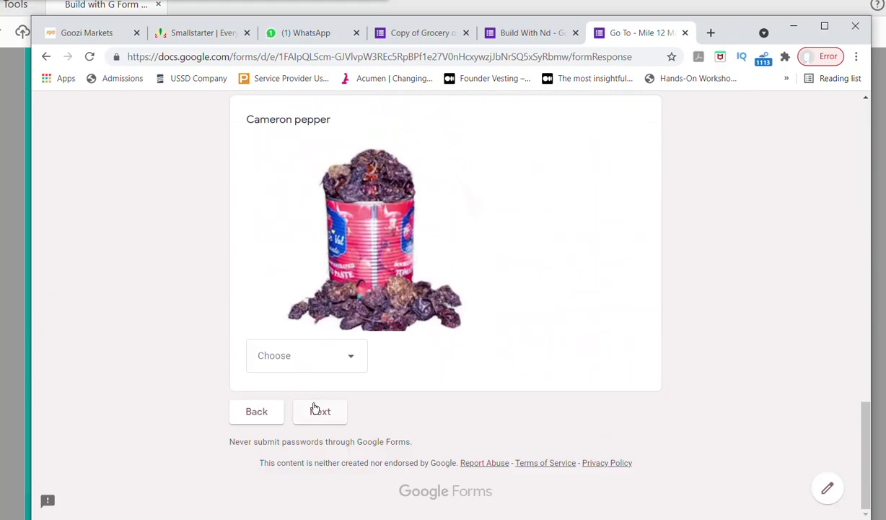
pyautogui.click(315, 410)
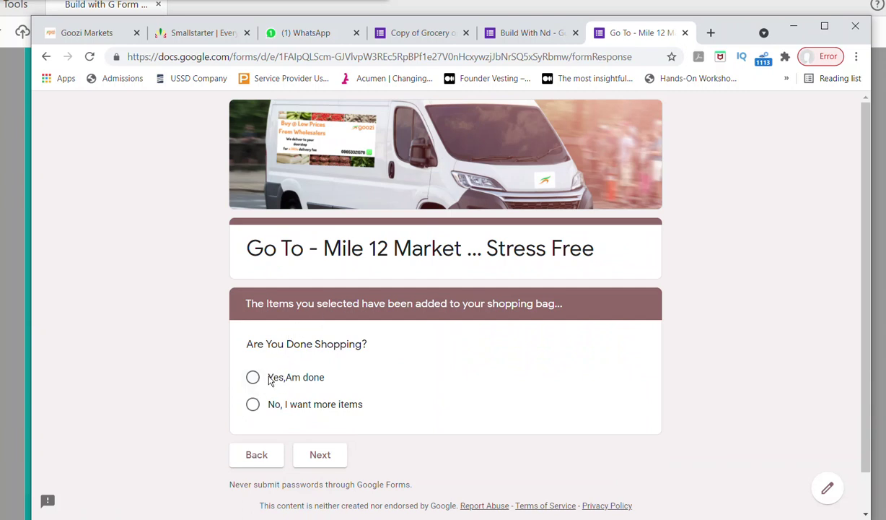
# Step: Ask for more items and choose Tubers & Plantain, reaching the shopping-bag page
pyautogui.click(253, 406)
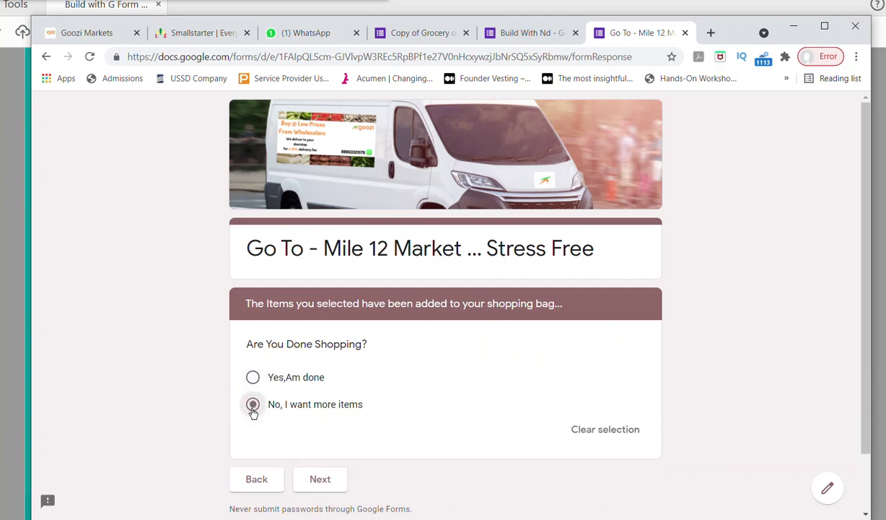
pyautogui.click(318, 479)
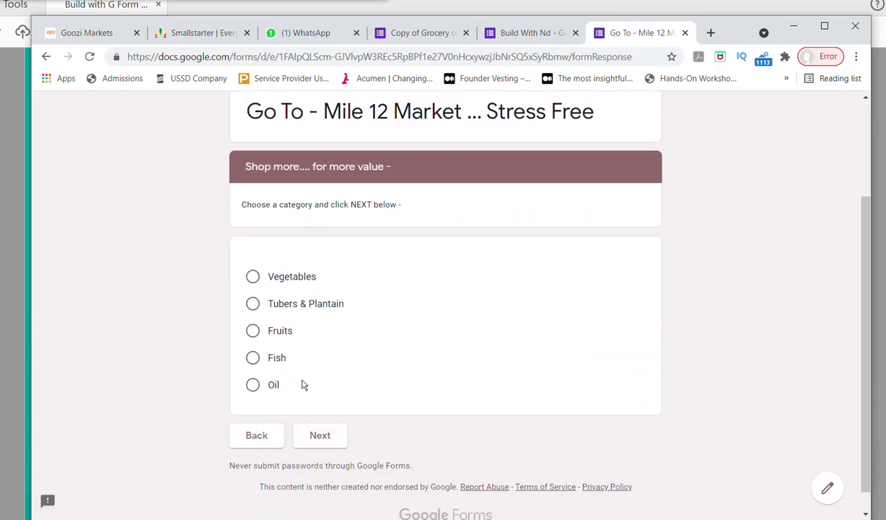
pyautogui.click(254, 276)
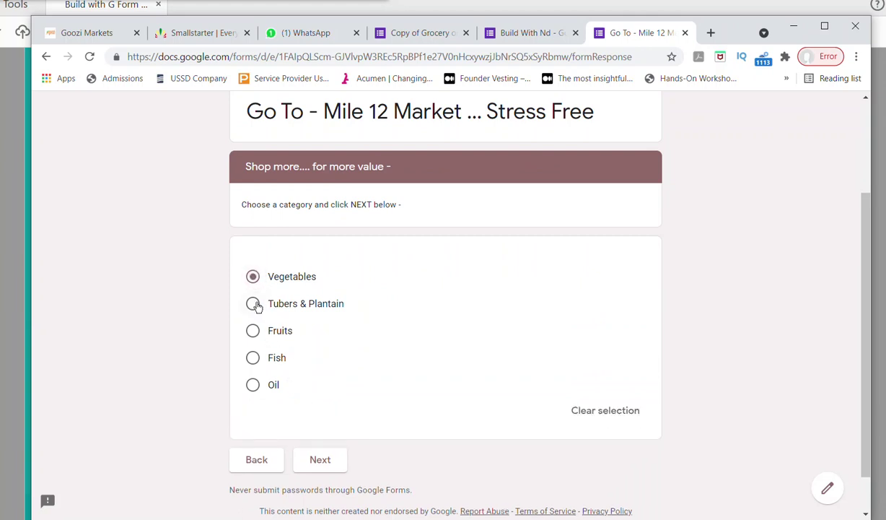
pyautogui.click(254, 304)
pyautogui.click(322, 459)
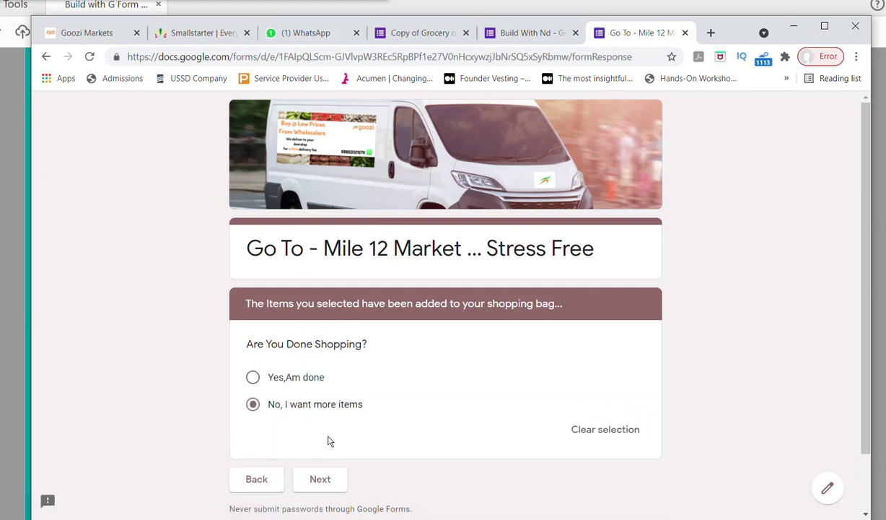
pyautogui.scroll(-2, 328, 440)
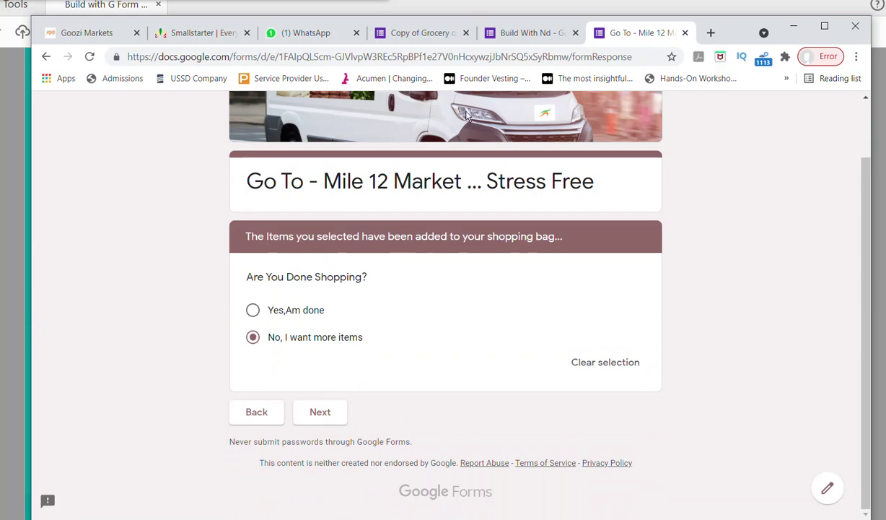
# Step: In the editor, set 'After section 2' to Continue to next section
pyautogui.click(532, 34)
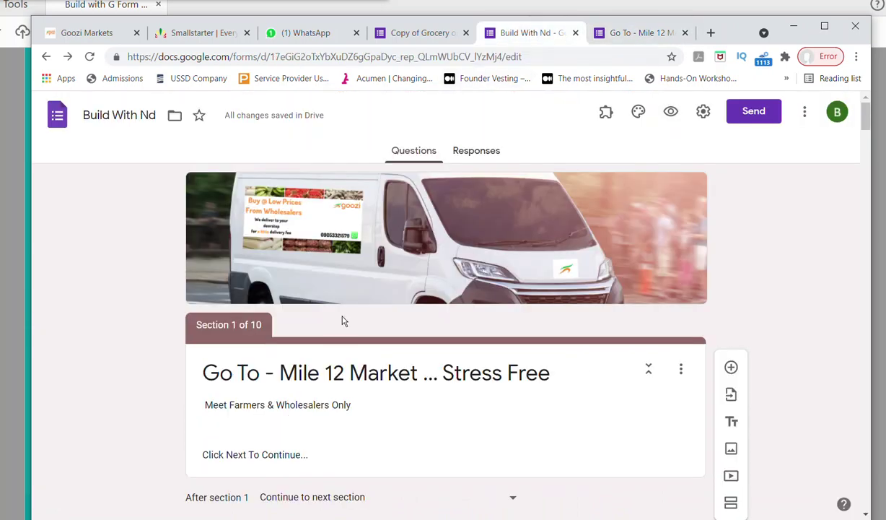
pyautogui.scroll(-10, 328, 373)
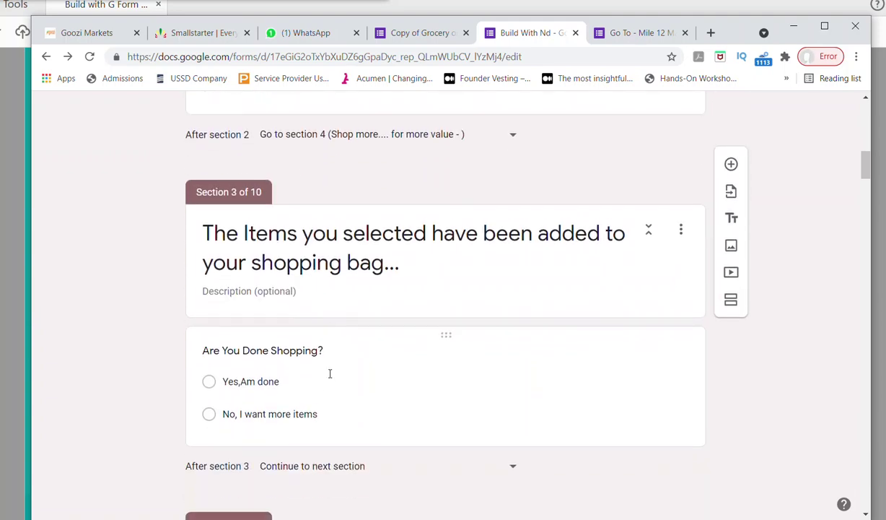
pyautogui.scroll(5, 329, 378)
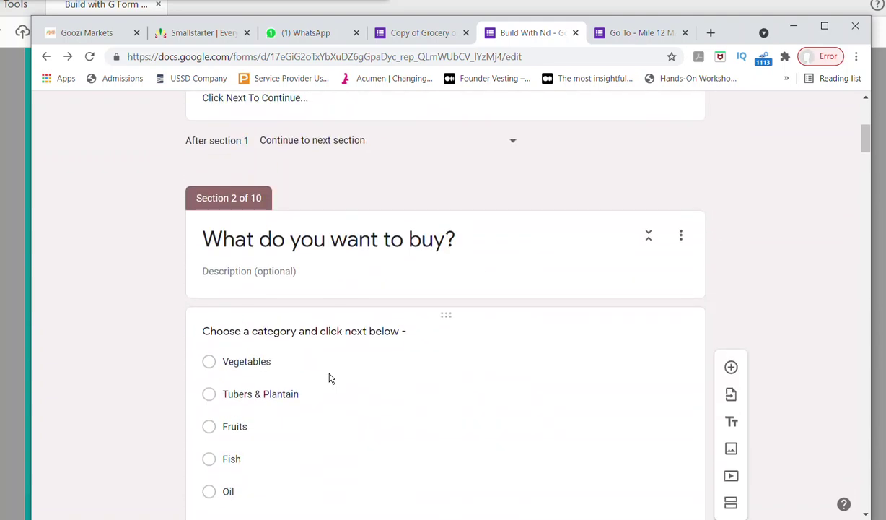
pyautogui.scroll(-3, 330, 378)
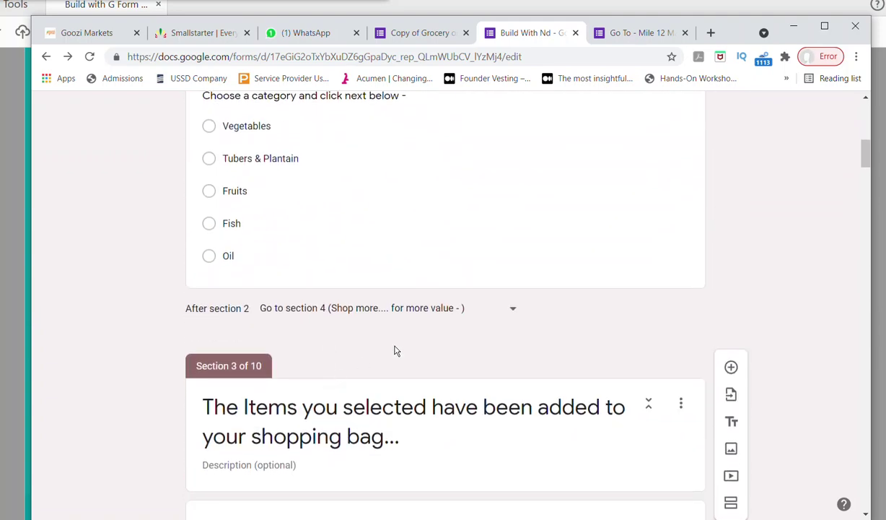
pyautogui.click(495, 313)
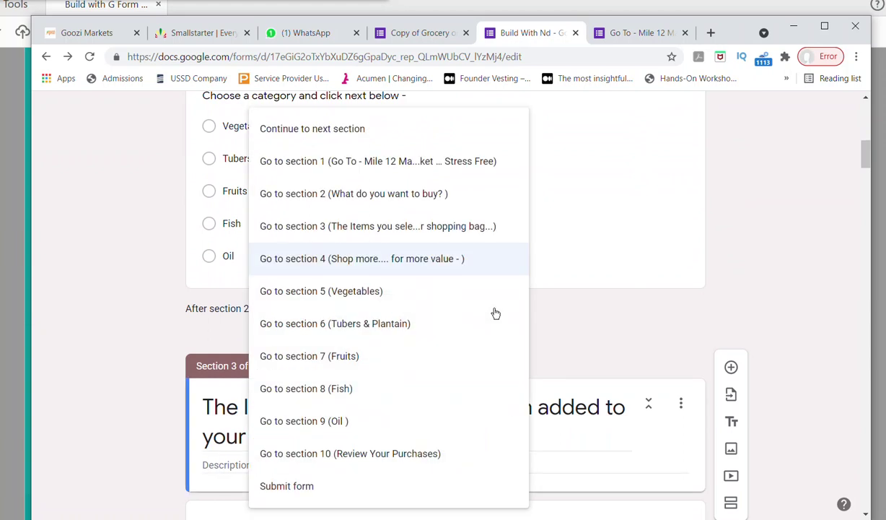
pyautogui.click(352, 132)
pyautogui.scroll(-5, 392, 335)
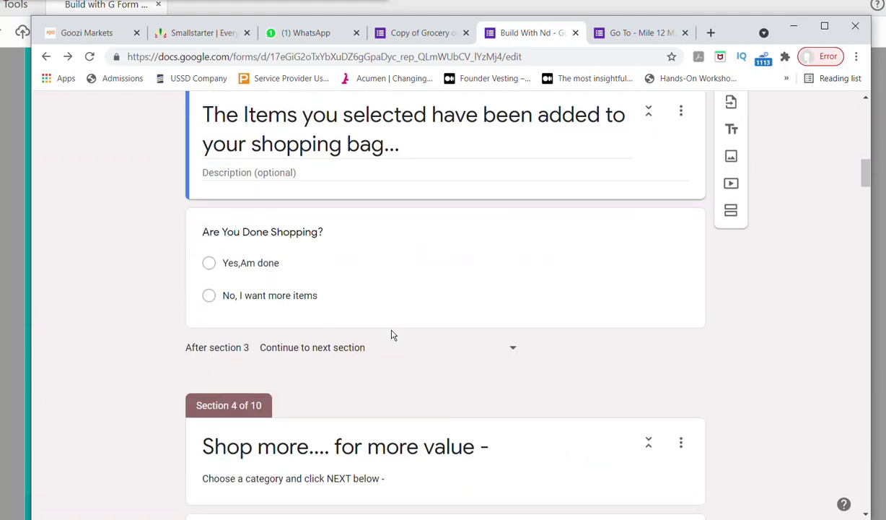
pyautogui.scroll(-6, 392, 335)
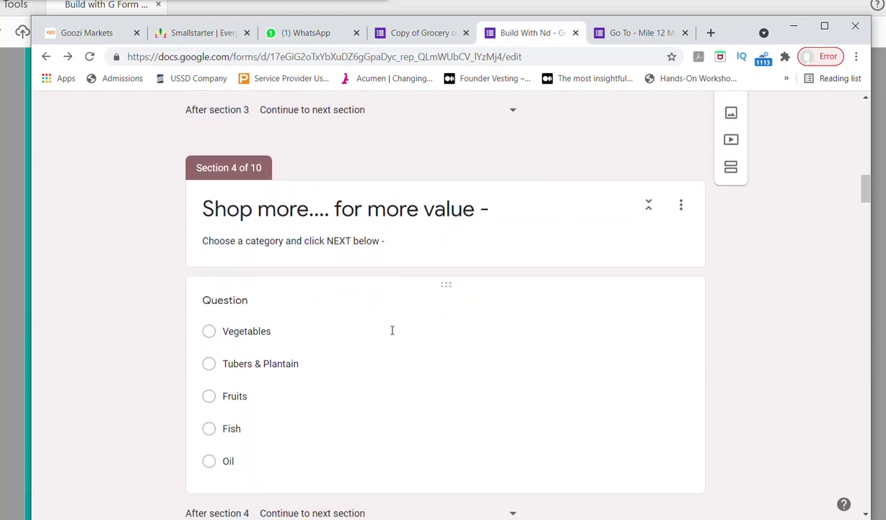
pyautogui.scroll(10, 391, 335)
pyautogui.scroll(8, 392, 335)
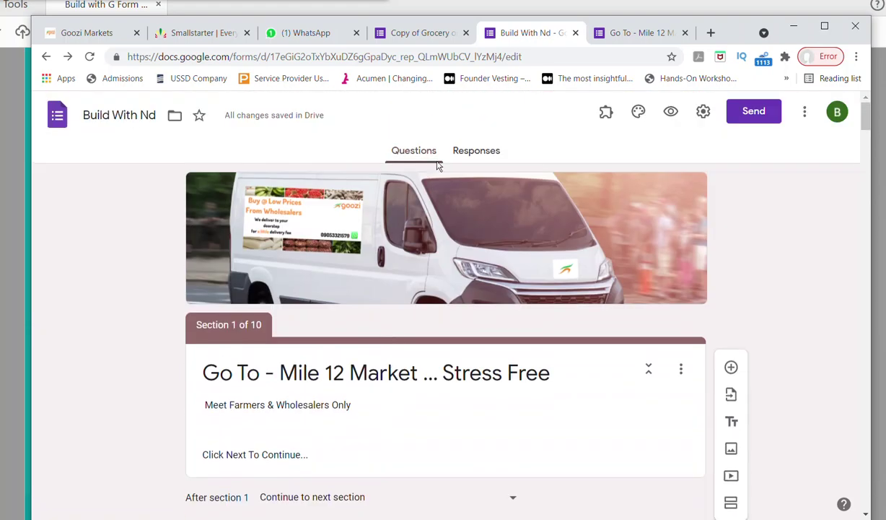
pyautogui.scroll(-4, 444, 129)
pyautogui.scroll(2, 445, 123)
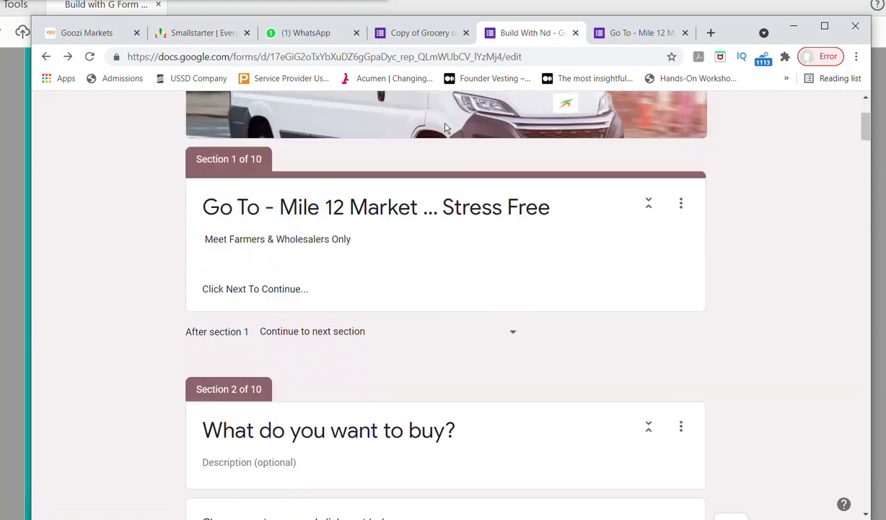
pyautogui.scroll(-1, 445, 123)
pyautogui.scroll(3, 555, 102)
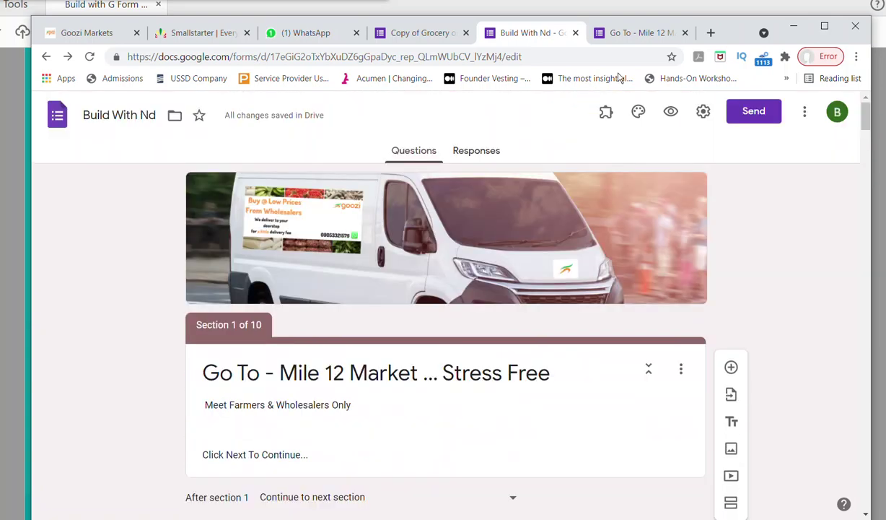
# Step: Open the theme settings, close the old preview tab, and launch a fresh preview
pyautogui.click(638, 112)
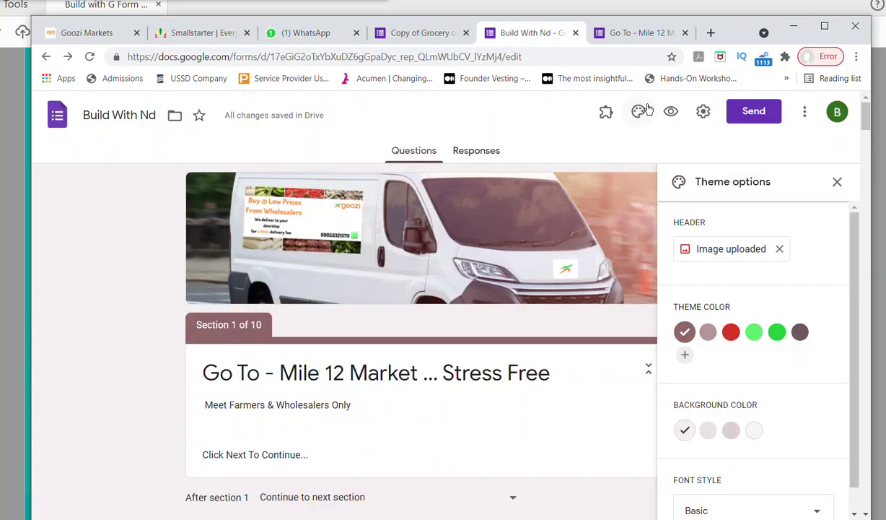
pyautogui.click(684, 33)
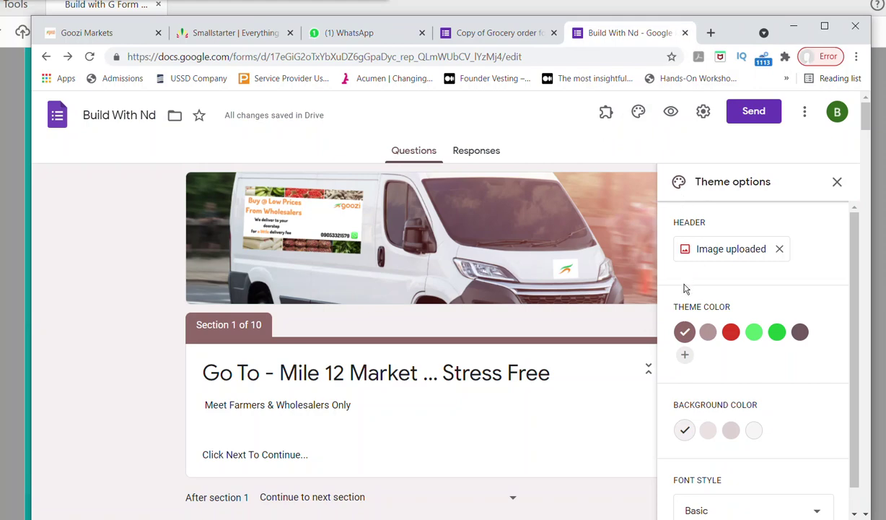
pyautogui.click(671, 112)
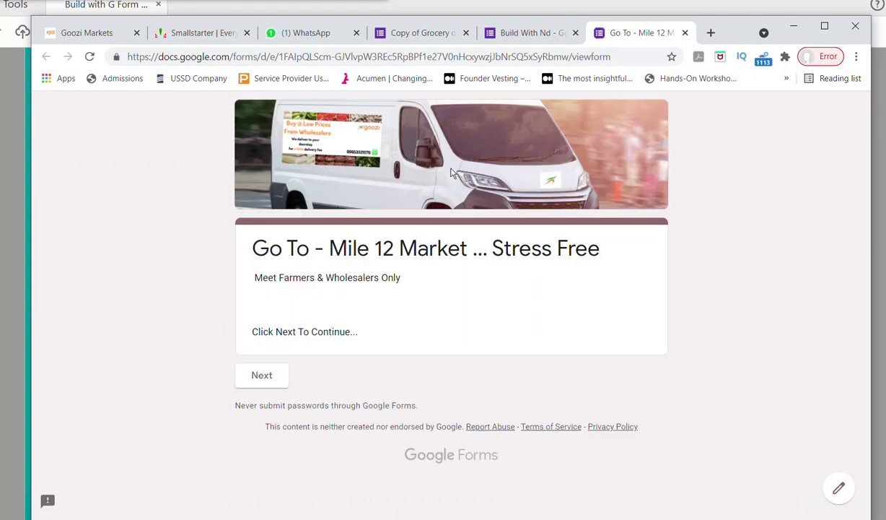
# Step: In the preview, choose Vegetables and order tomatoes at N4,800 per small basket
pyautogui.click(262, 374)
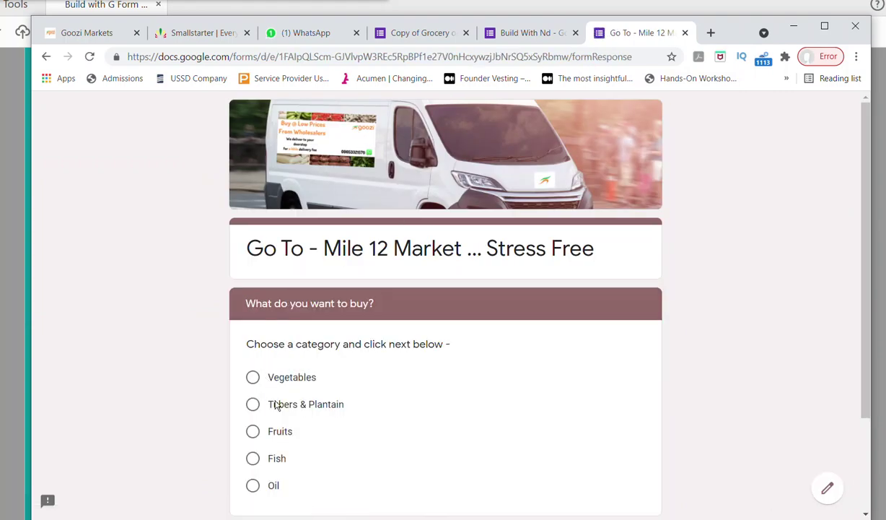
pyautogui.scroll(-2, 267, 389)
pyautogui.click(252, 279)
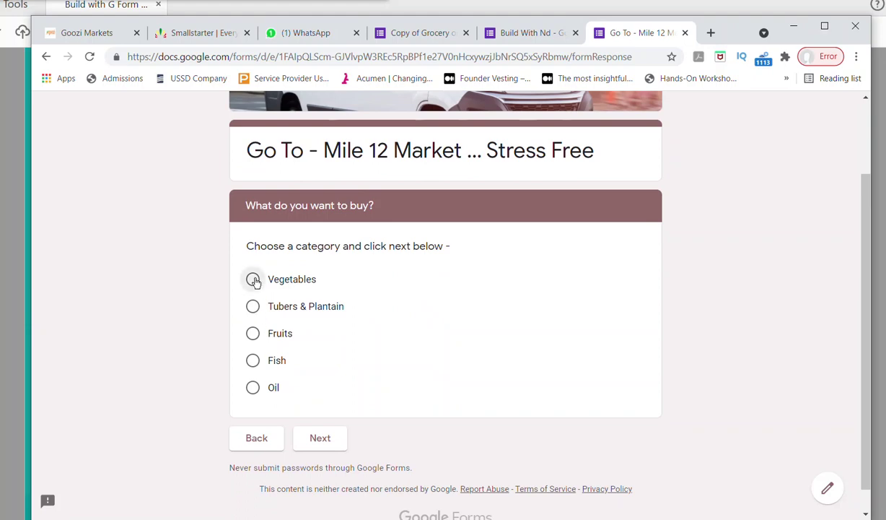
pyautogui.click(320, 462)
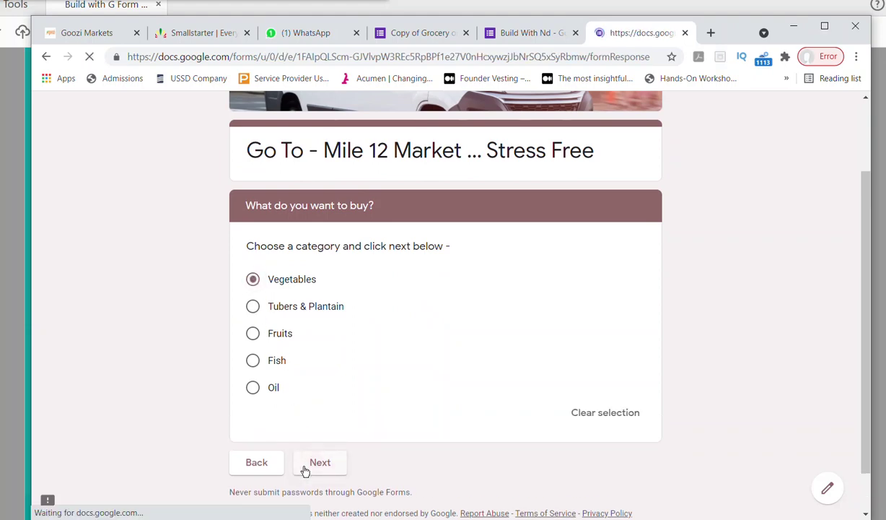
pyautogui.scroll(-2, 305, 471)
pyautogui.scroll(-3, 299, 458)
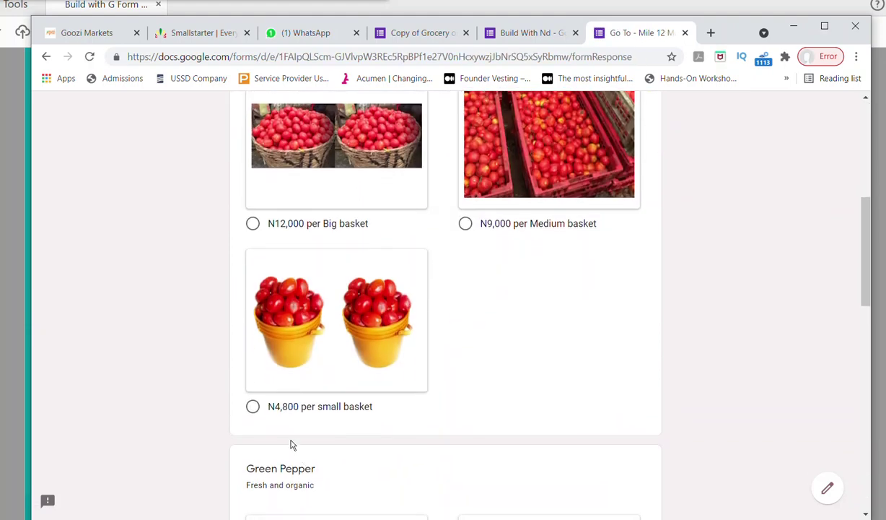
pyautogui.click(253, 406)
pyautogui.scroll(-10, 270, 433)
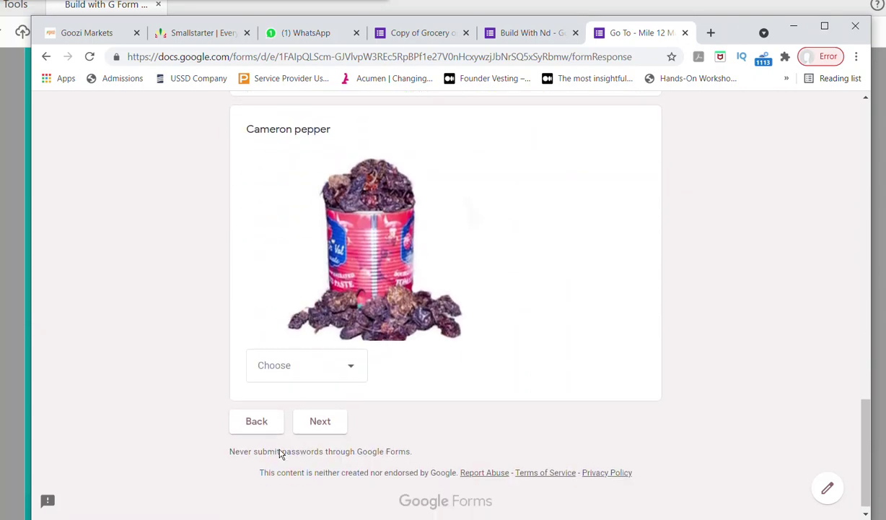
pyautogui.click(320, 421)
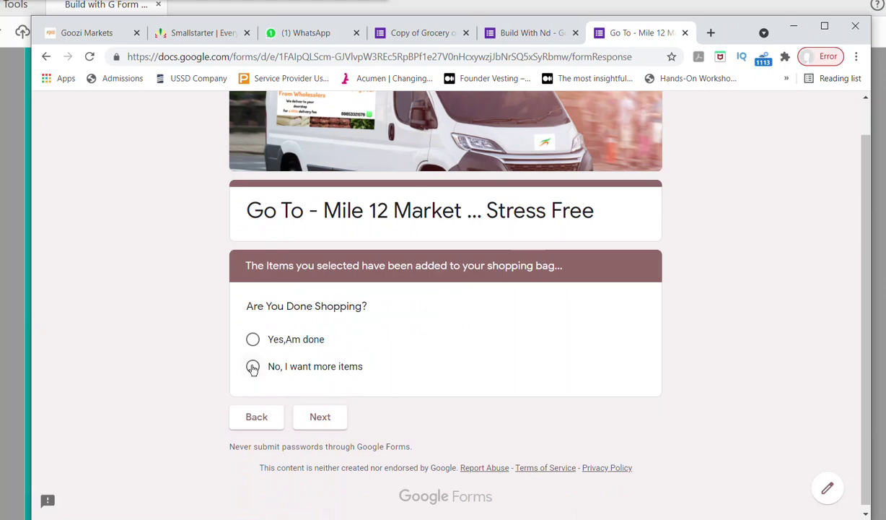
# Step: Ask for more items, pick Tubers & Plantain, confirm it returns to the shopping bag, and close the preview
pyautogui.click(252, 367)
pyautogui.click(319, 442)
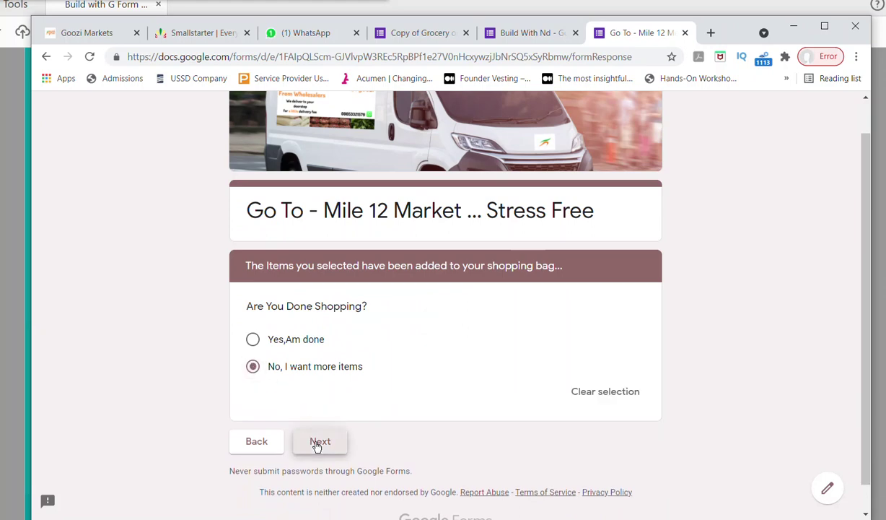
pyautogui.scroll(-3, 316, 448)
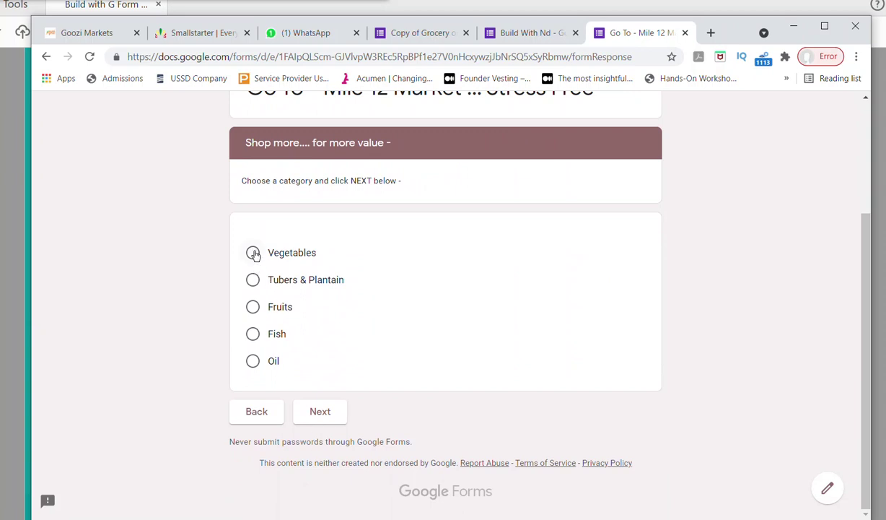
pyautogui.click(252, 280)
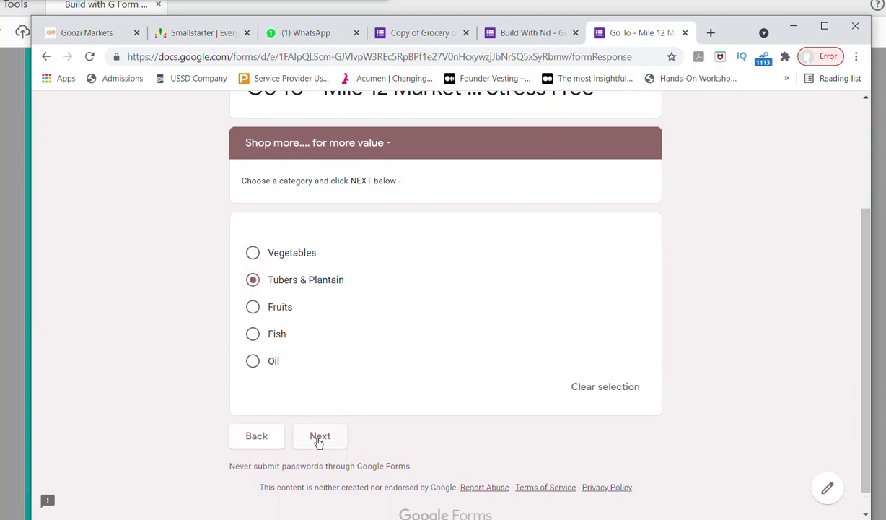
pyautogui.click(319, 437)
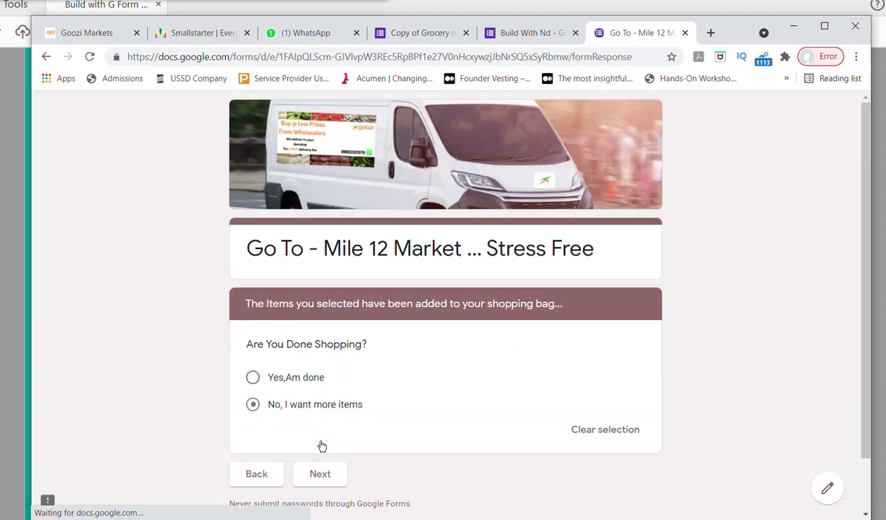
pyautogui.scroll(-2, 322, 446)
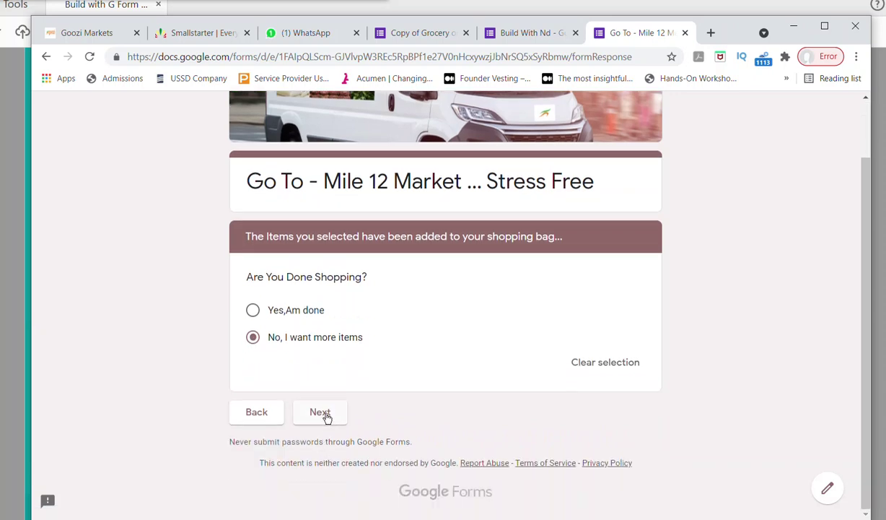
pyautogui.click(319, 412)
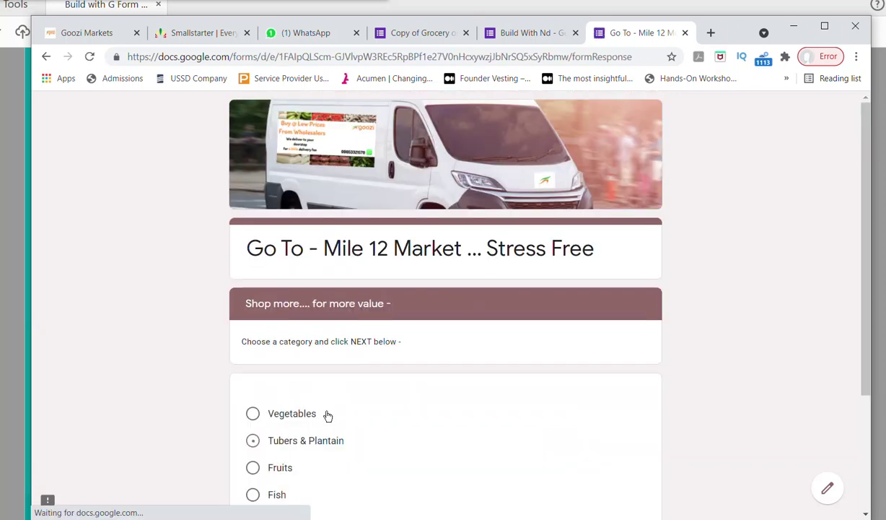
pyautogui.scroll(-4, 327, 416)
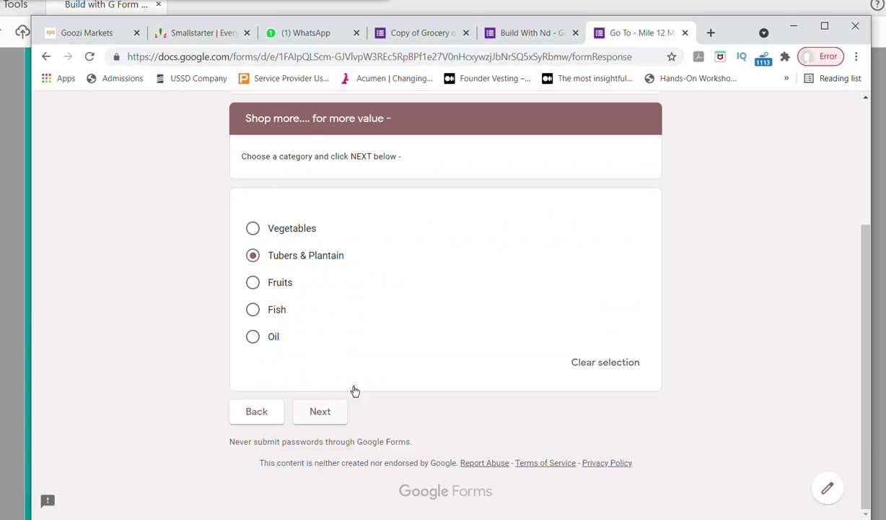
pyautogui.click(685, 32)
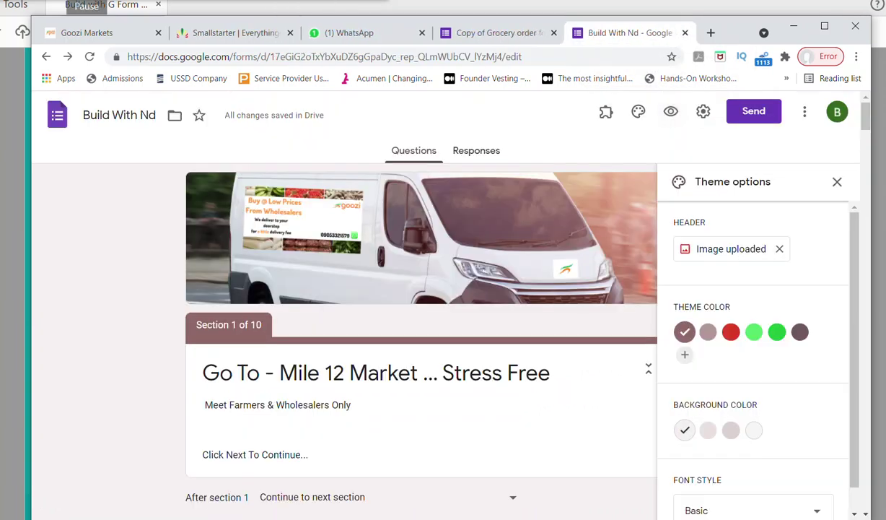
# Step: Close the theme options panel and open a fresh preview past the welcome section
pyautogui.click(85, 5)
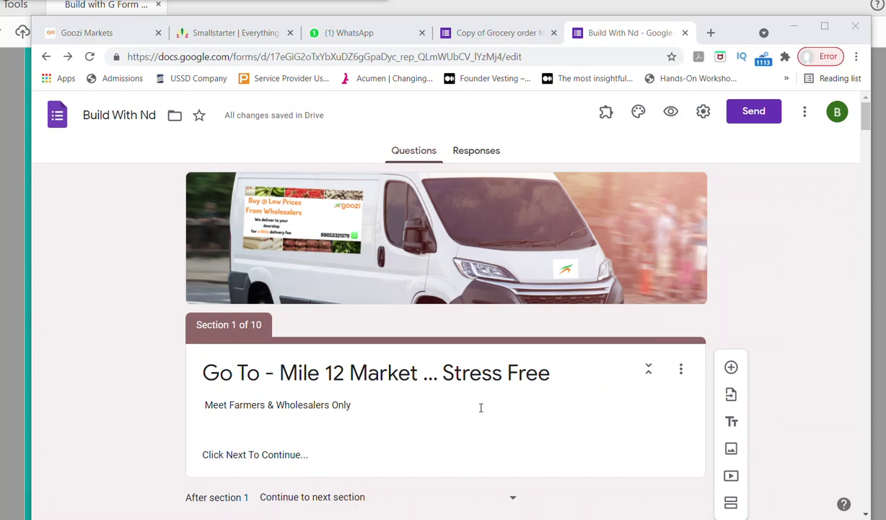
pyautogui.scroll(-10, 480, 407)
pyautogui.scroll(10, 481, 408)
pyautogui.click(671, 111)
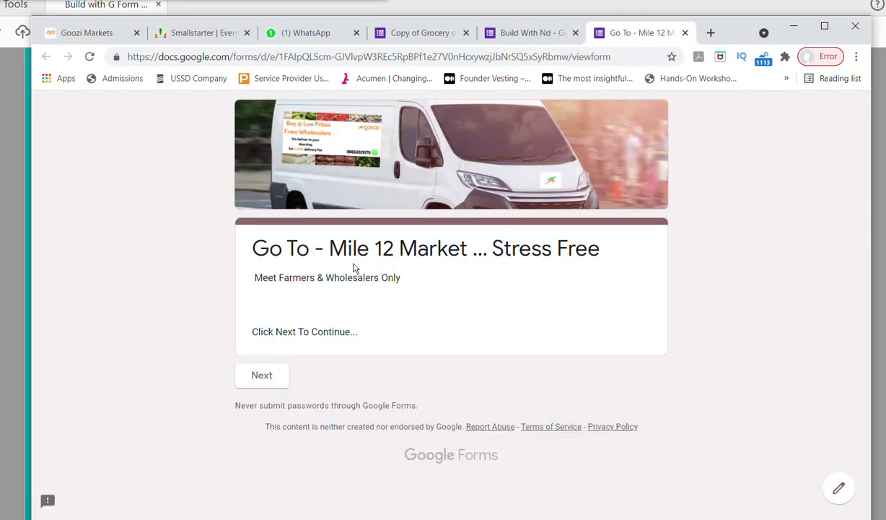
pyautogui.click(263, 375)
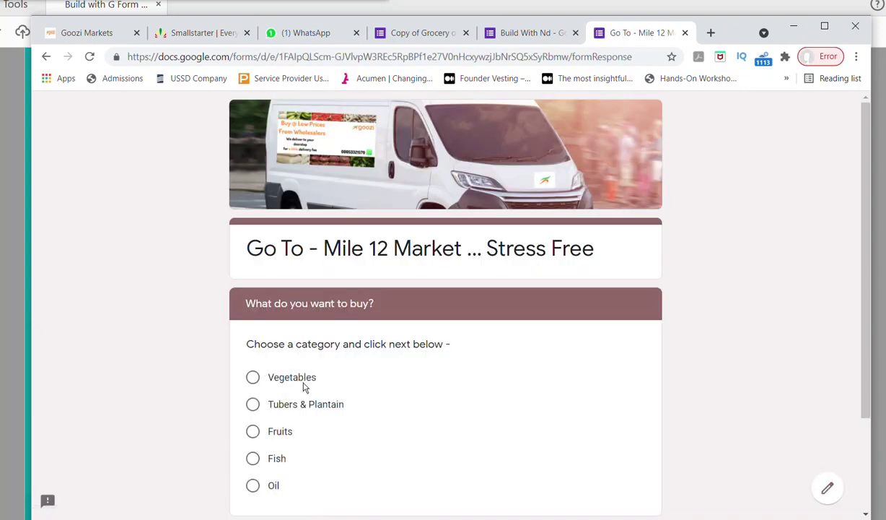
# Step: Choose Vegetables and order tomatoes at N4,800 per small basket
pyautogui.click(253, 377)
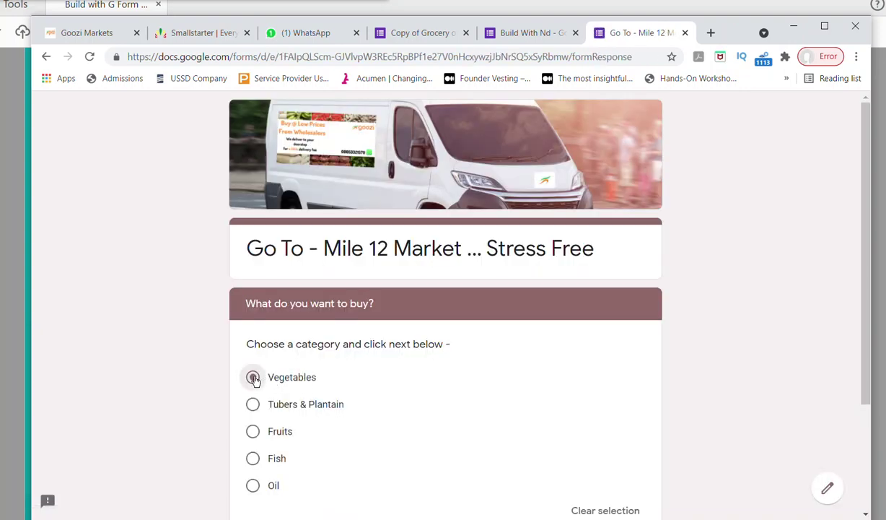
pyautogui.scroll(-2, 253, 380)
pyautogui.click(317, 411)
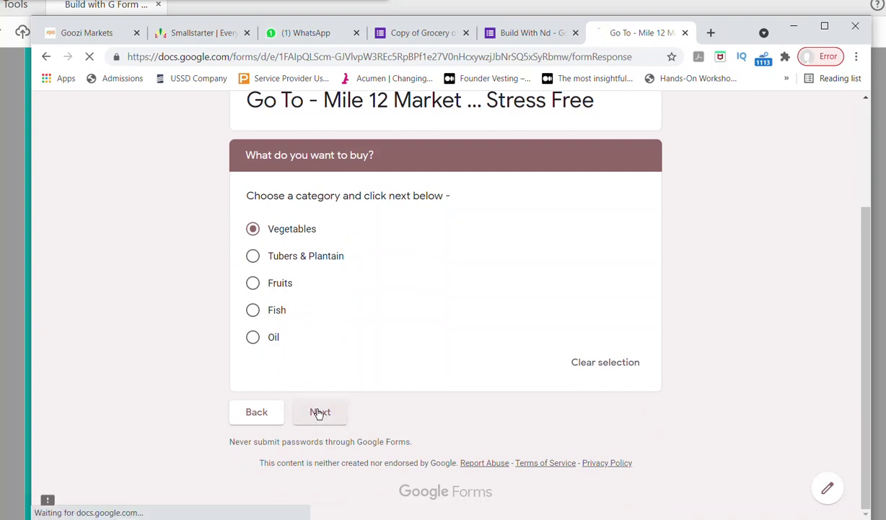
pyautogui.scroll(-6, 317, 413)
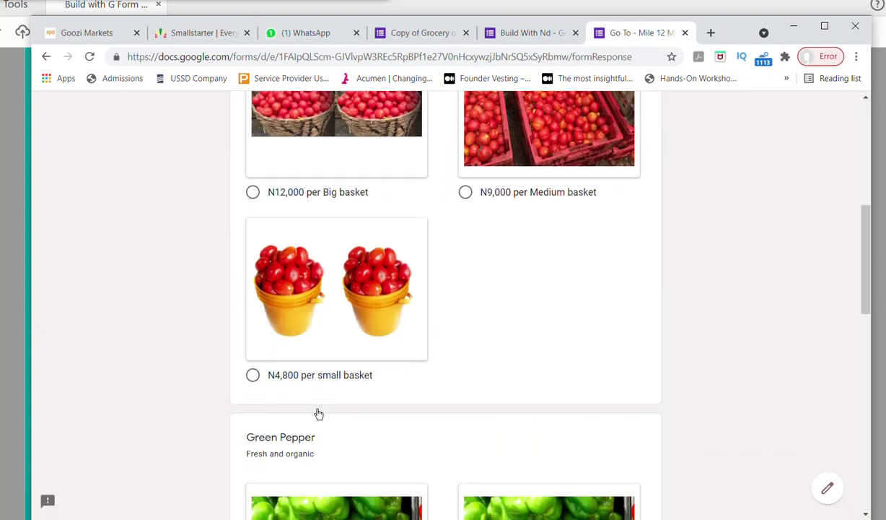
pyautogui.click(253, 371)
pyautogui.scroll(-10, 252, 371)
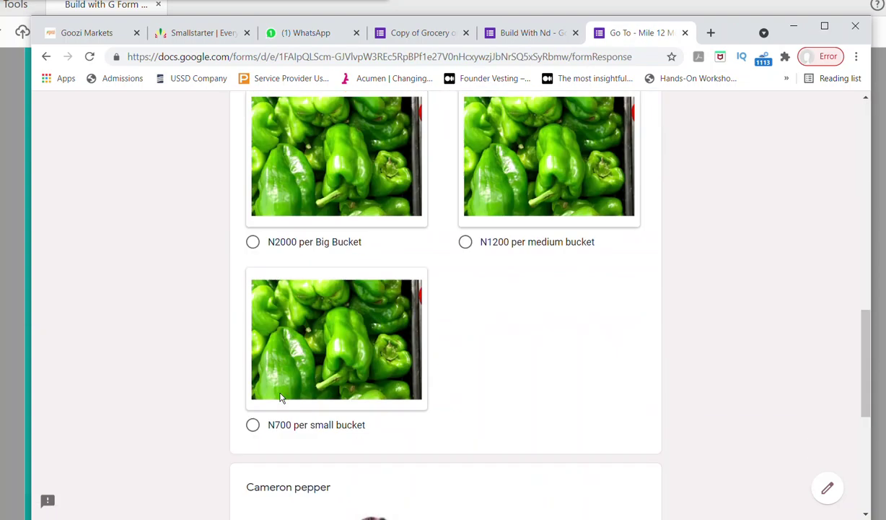
pyautogui.click(310, 418)
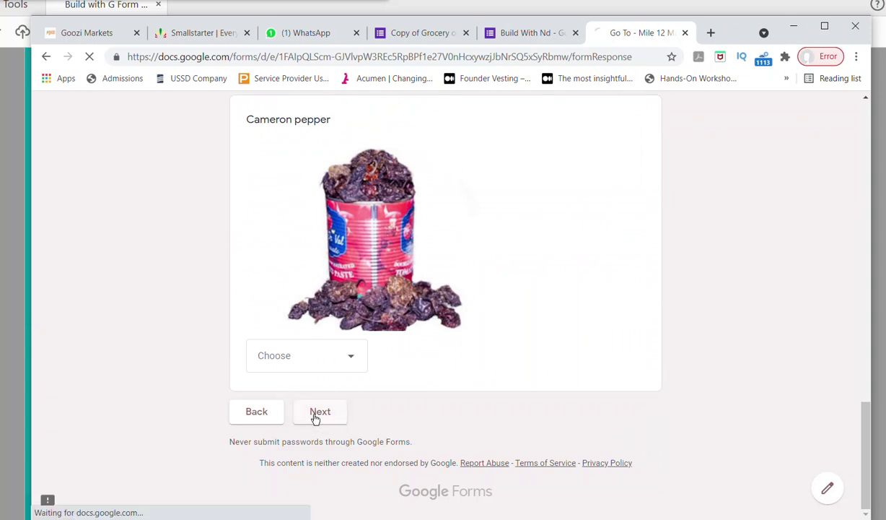
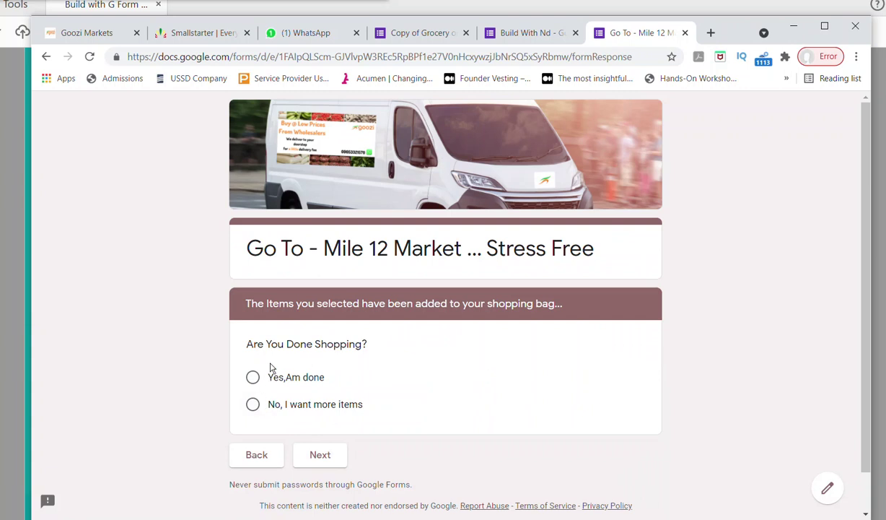
# Step: Keep shopping and order one bag of Tubers & Plantain at N9800
pyautogui.click(254, 406)
pyautogui.click(320, 477)
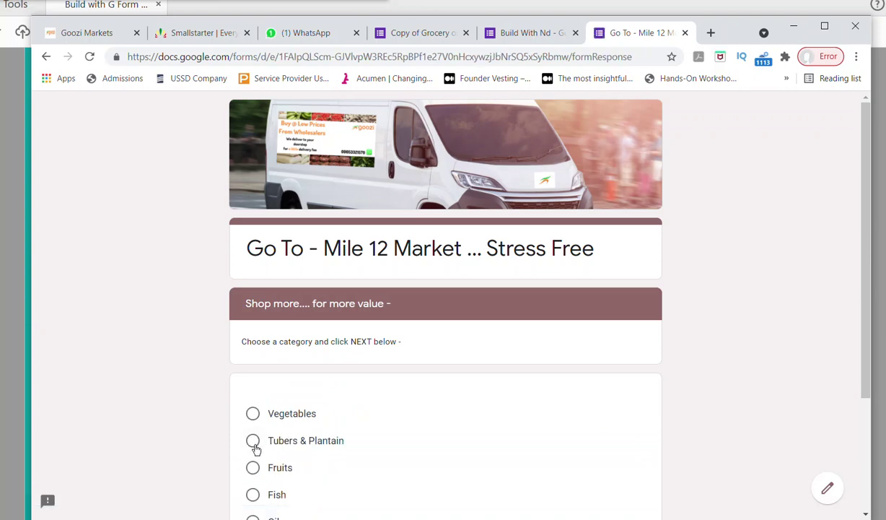
pyautogui.click(254, 441)
pyautogui.scroll(-3, 254, 442)
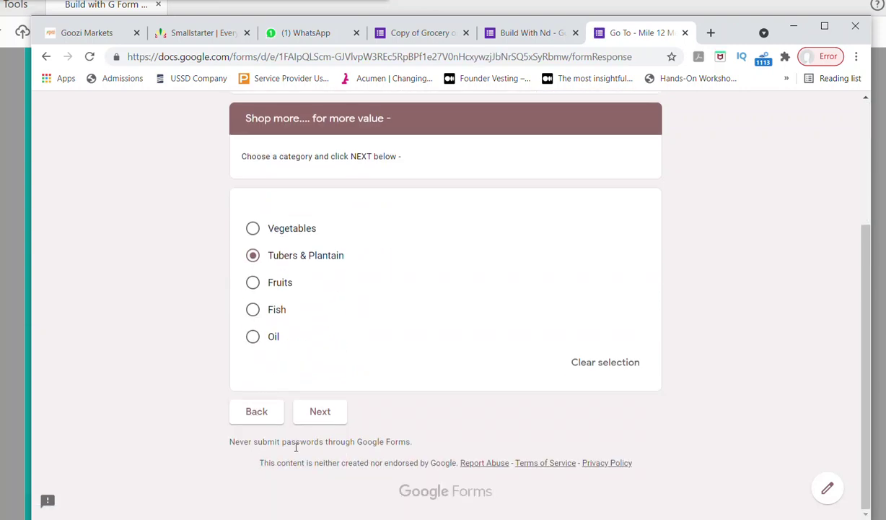
pyautogui.click(324, 415)
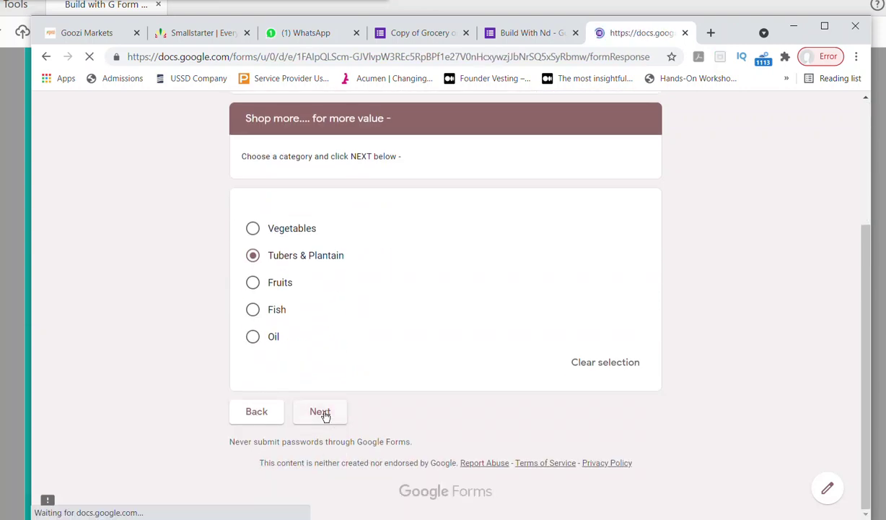
pyautogui.scroll(-5, 363, 438)
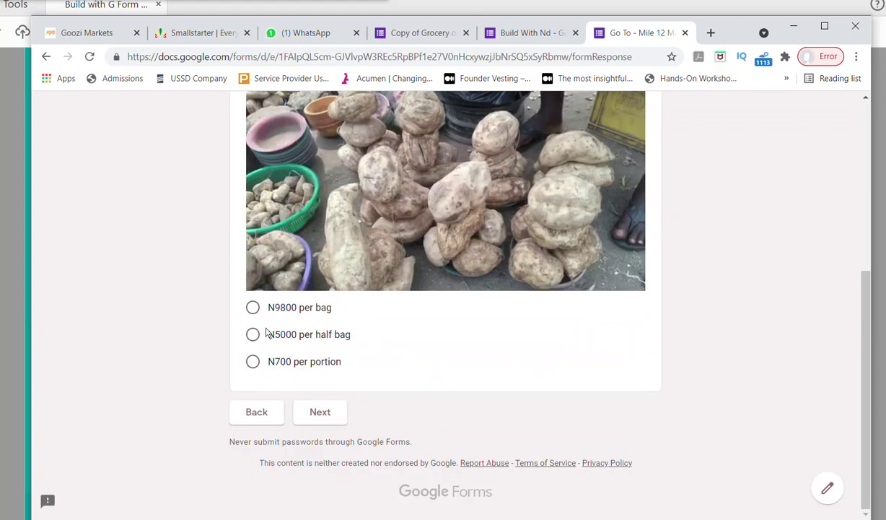
pyautogui.click(253, 308)
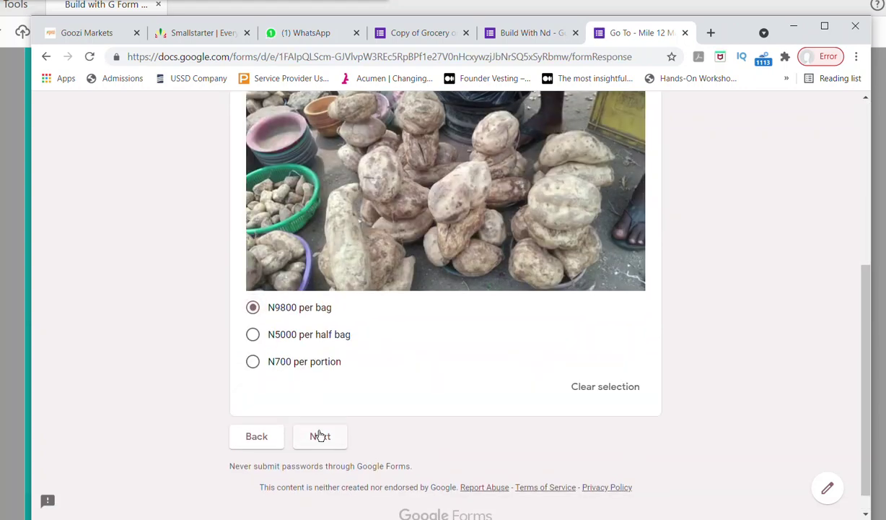
pyautogui.click(320, 435)
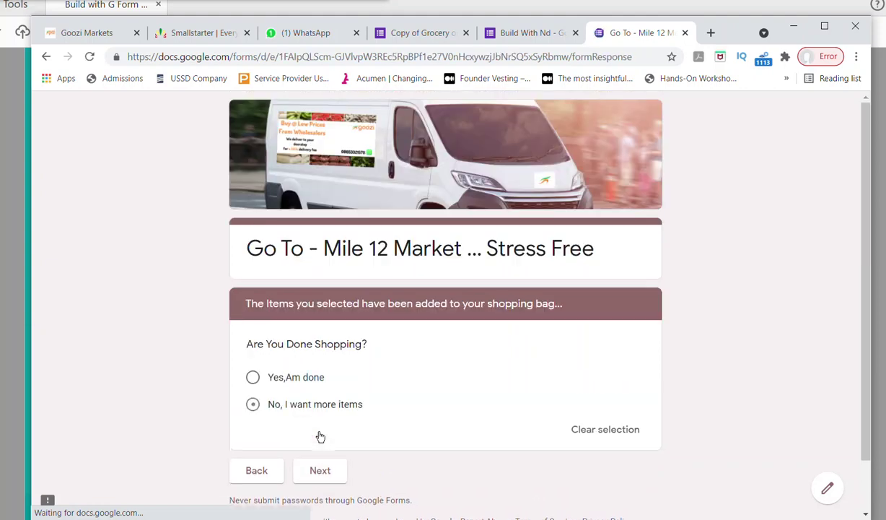
# Step: Go back, order Fruits at N1400 per 3 huge pieces, and answer that shopping is done
pyautogui.click(321, 481)
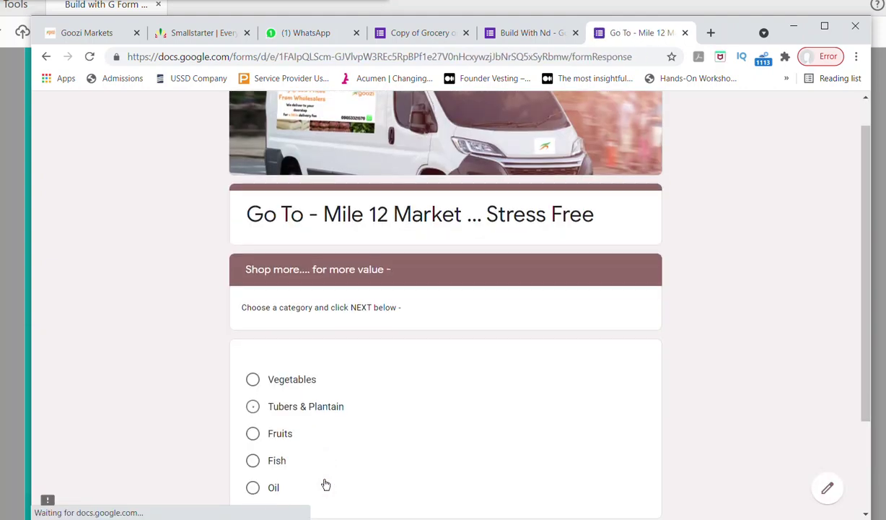
pyautogui.scroll(-1, 325, 484)
pyautogui.click(254, 361)
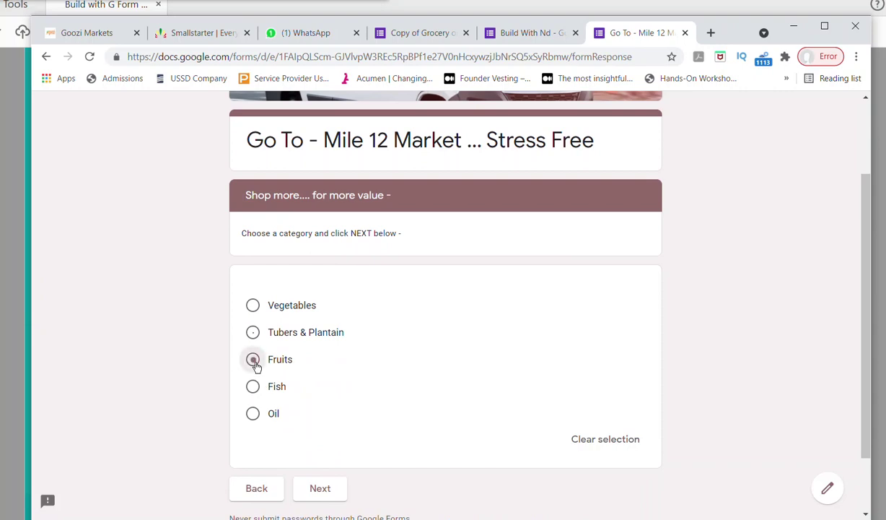
pyautogui.click(321, 488)
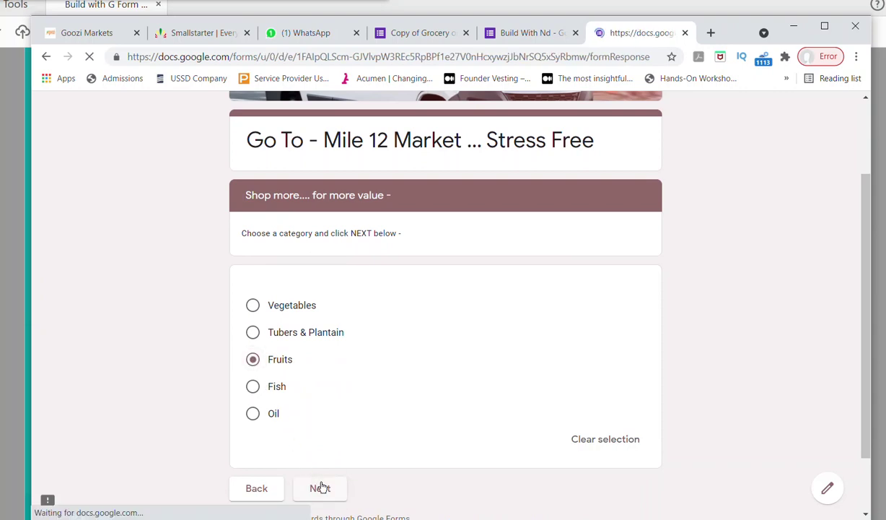
pyautogui.scroll(-4, 322, 487)
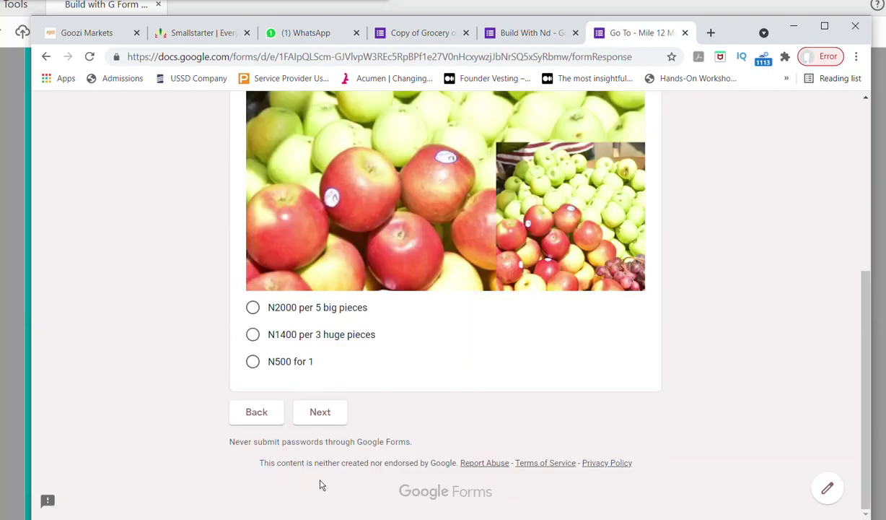
pyautogui.click(253, 334)
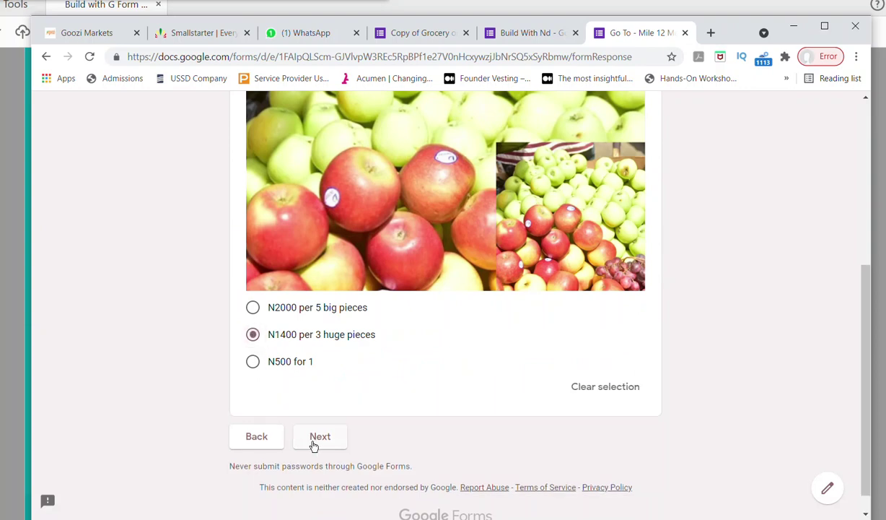
pyautogui.click(319, 436)
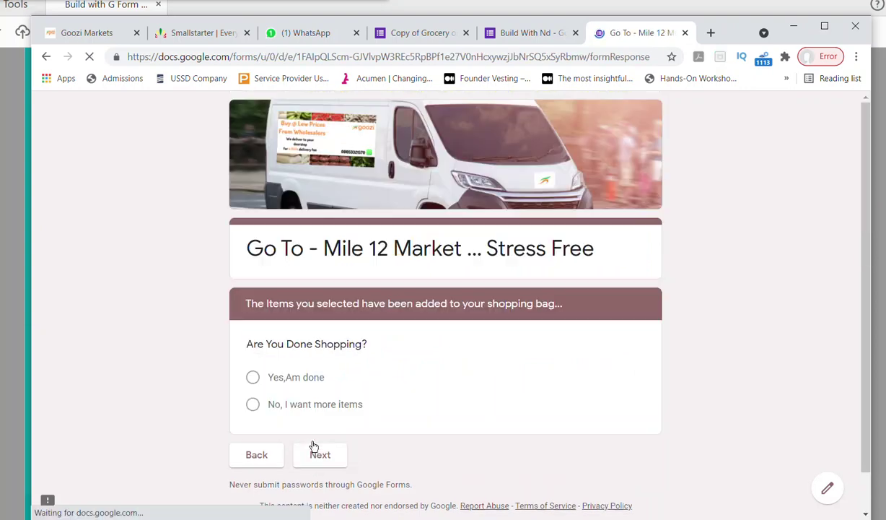
pyautogui.click(252, 376)
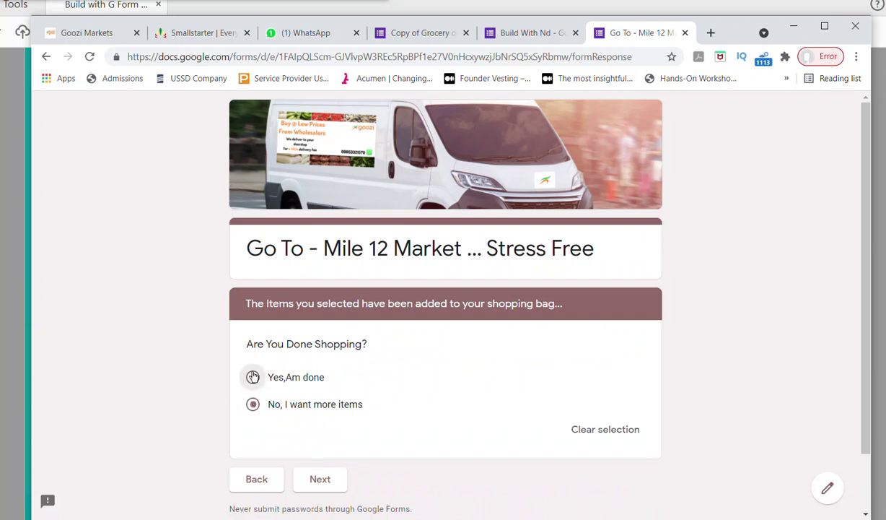
# Step: Continue to the Review Your Cart And Place Order page and enter the customer's name
pyautogui.click(320, 480)
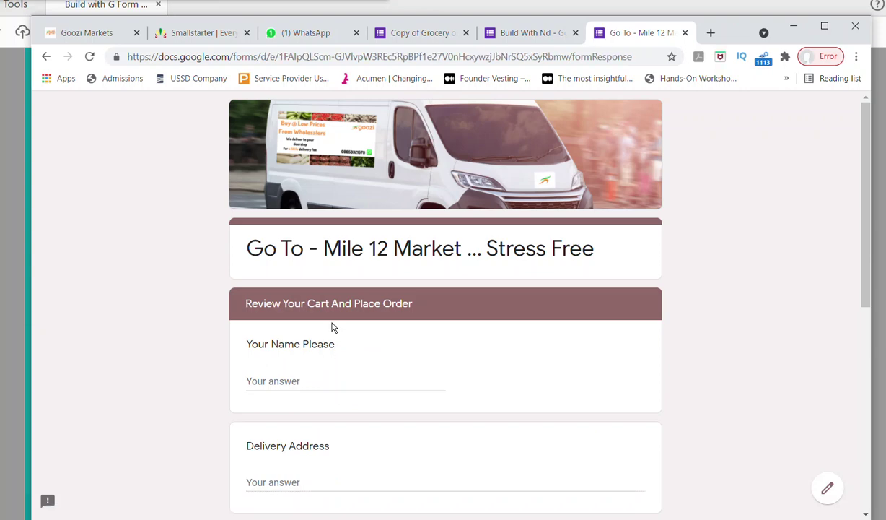
pyautogui.scroll(-3, 344, 304)
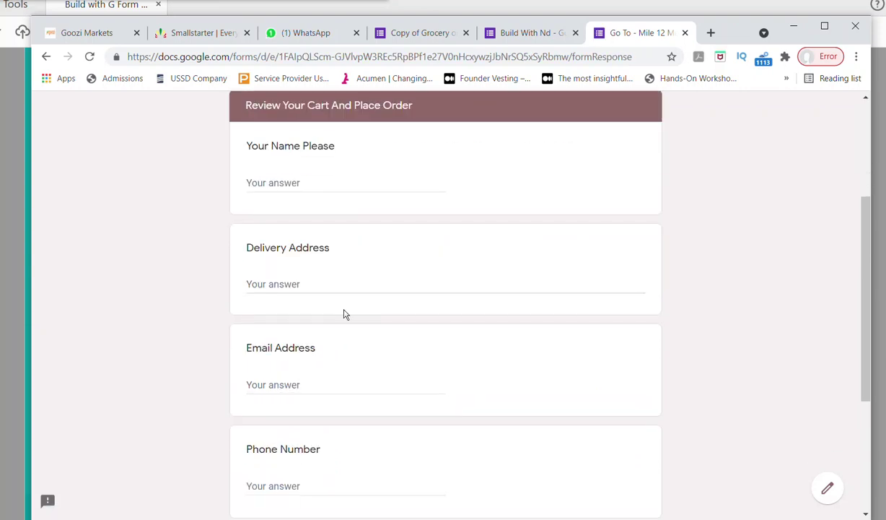
pyautogui.scroll(1, 344, 314)
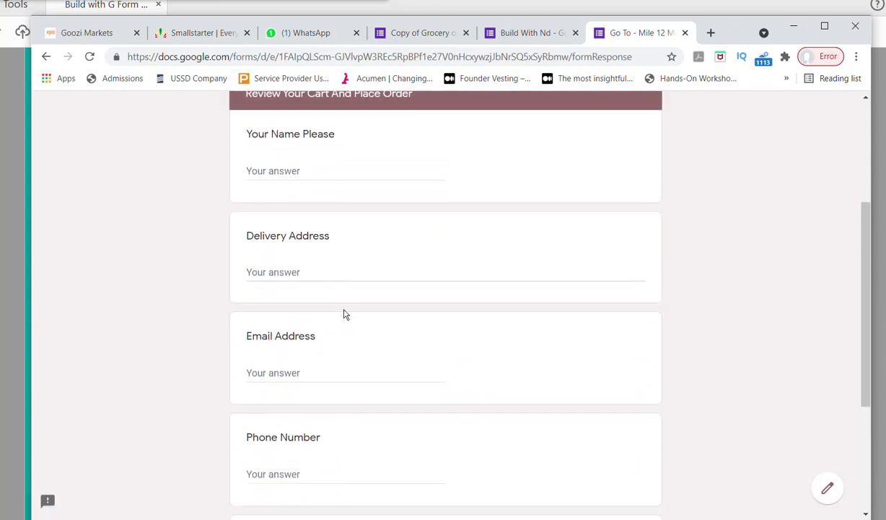
pyautogui.click(294, 171)
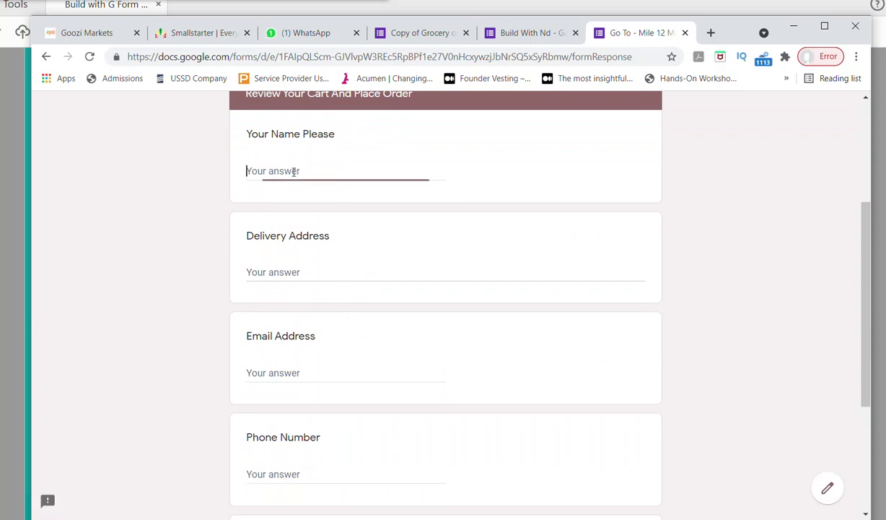
pyautogui.write('Nd Esther')
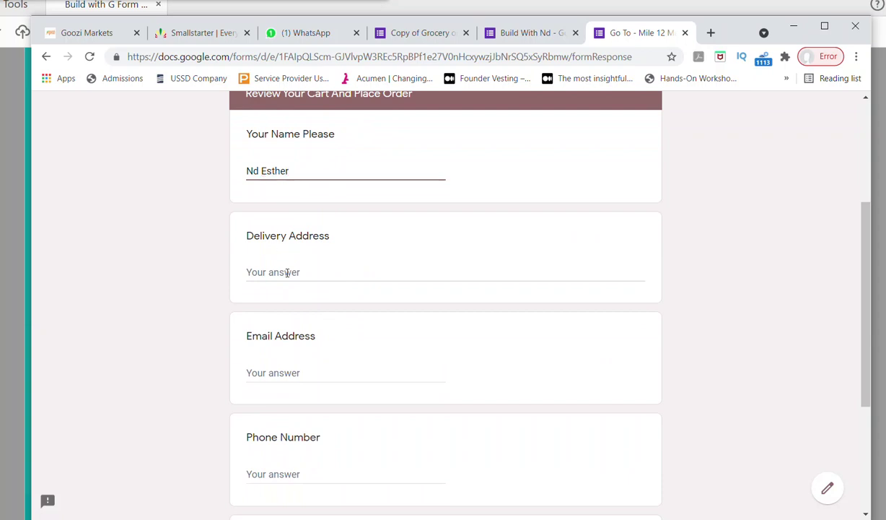
pyautogui.scroll(-3, 286, 272)
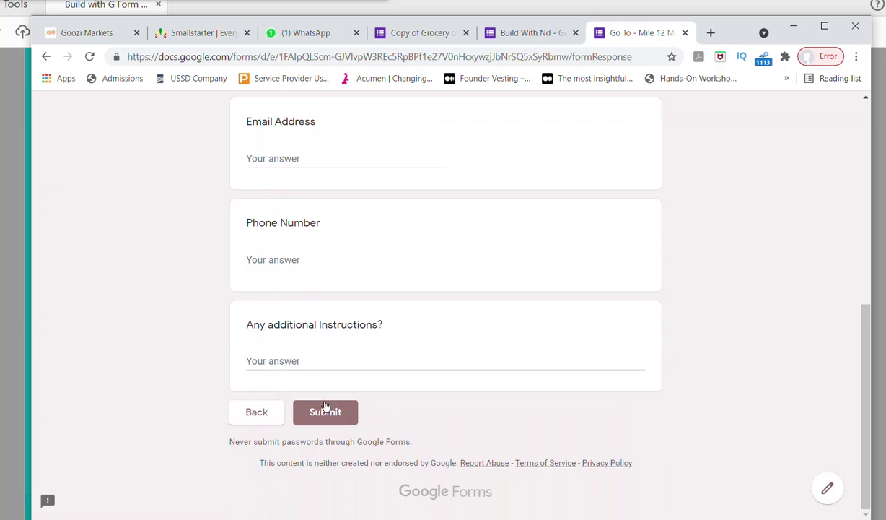
pyautogui.scroll(6, 350, 229)
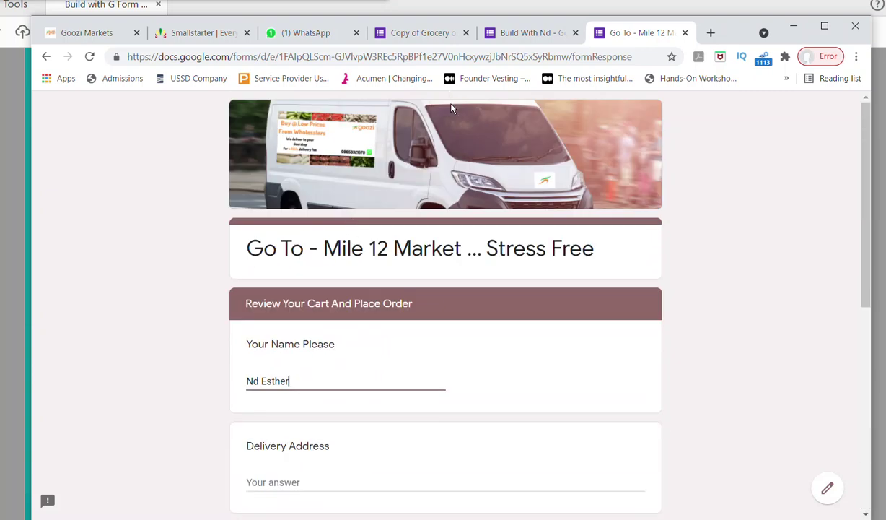
# Step: Close the live test form tab without saving, returning to the Build With Nd editor
pyautogui.click(532, 34)
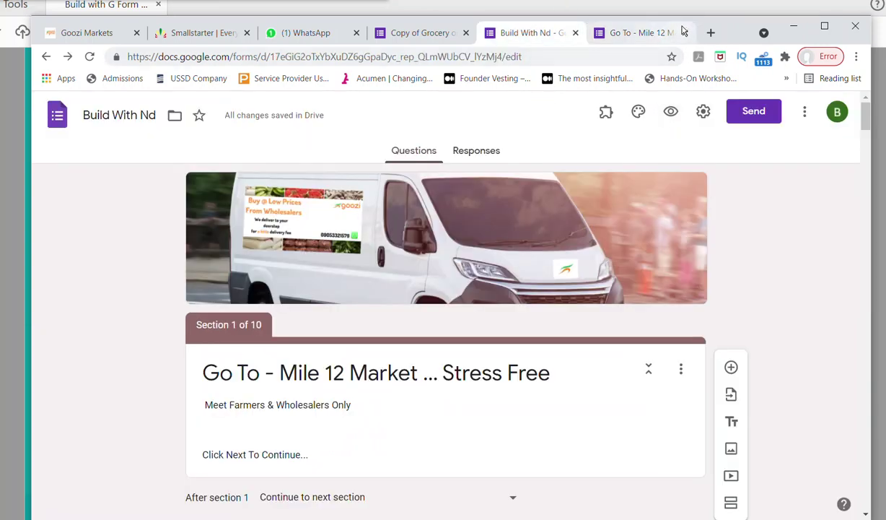
pyautogui.click(647, 33)
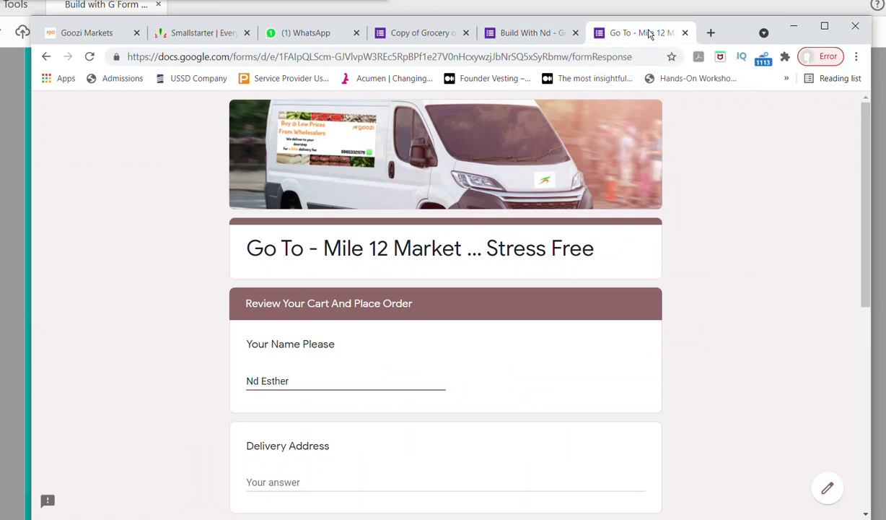
pyautogui.click(685, 33)
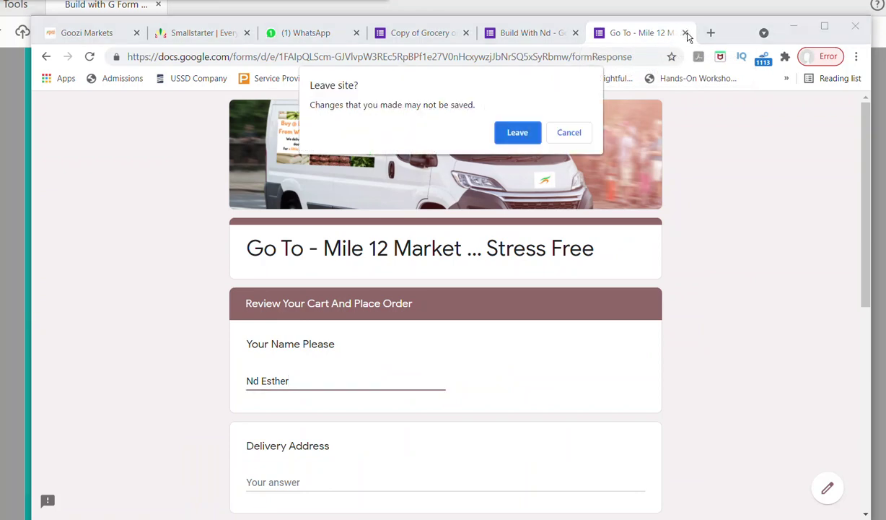
pyautogui.click(518, 134)
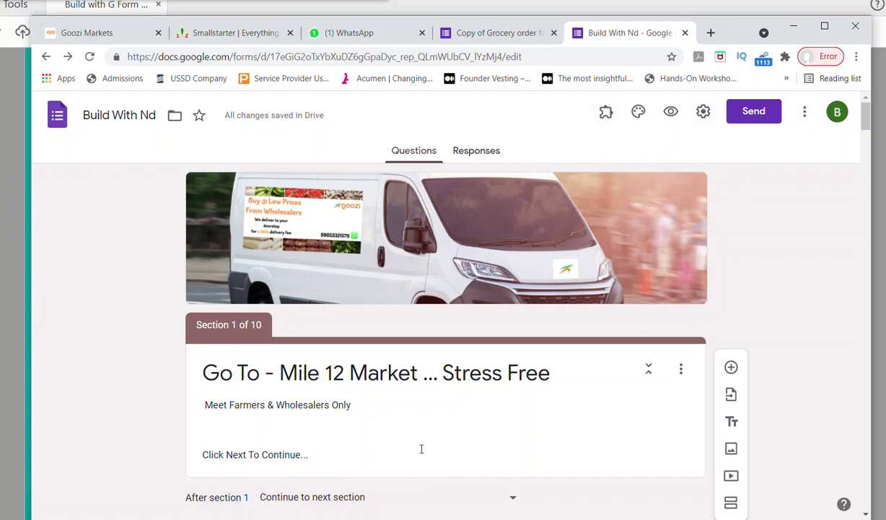
pyautogui.moveTo(363, 517)
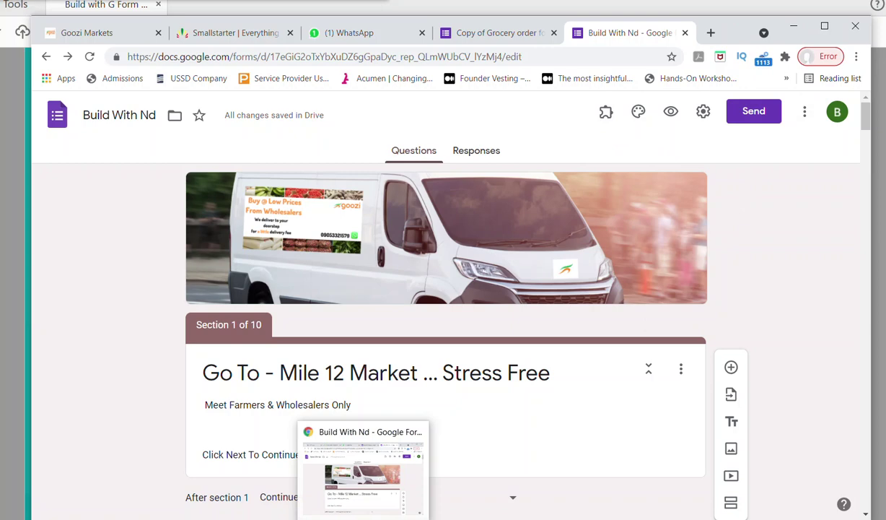
pyautogui.moveTo(228, 517)
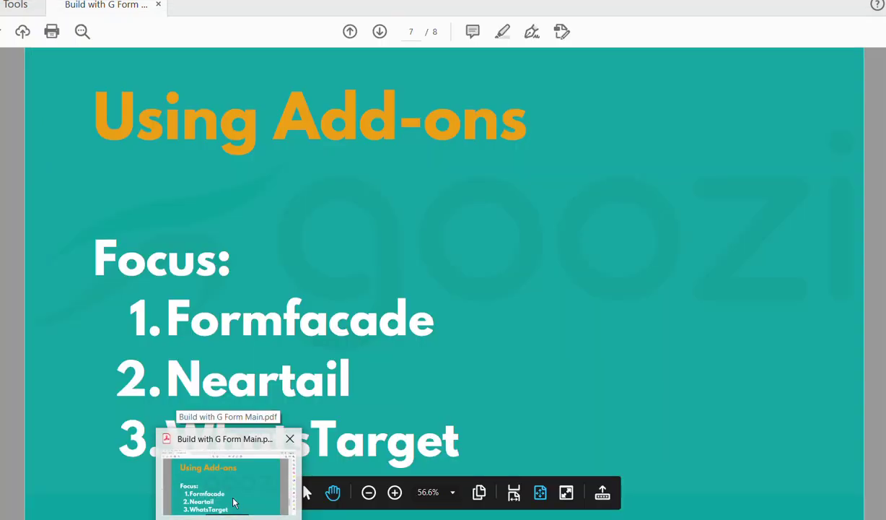
pyautogui.click(238, 502)
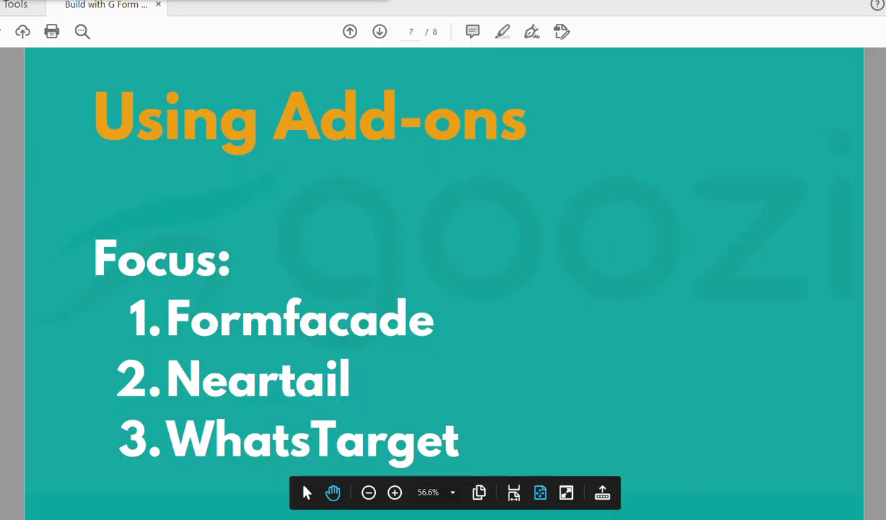
pyautogui.hotkey('alt', 'Tab')
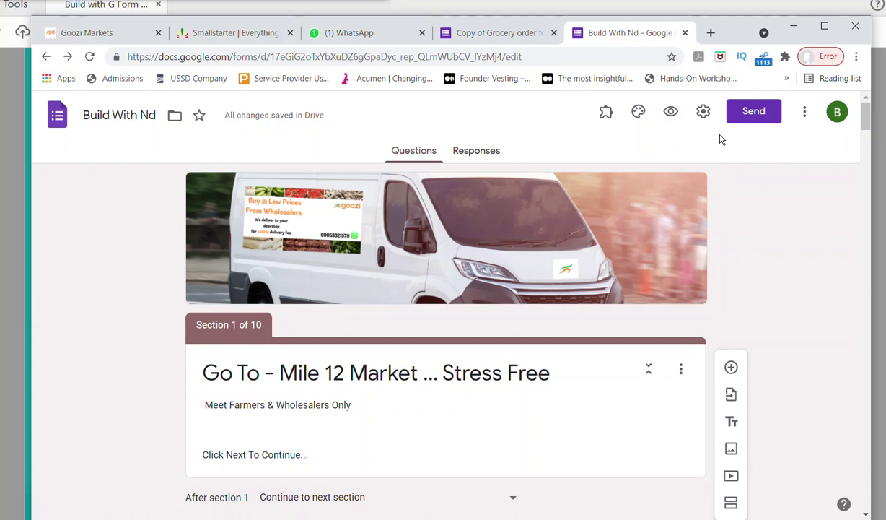
# Step: From the top of the Build With Nd form, choose Add-ons in the More menu
pyautogui.scroll(-13, 719, 139)
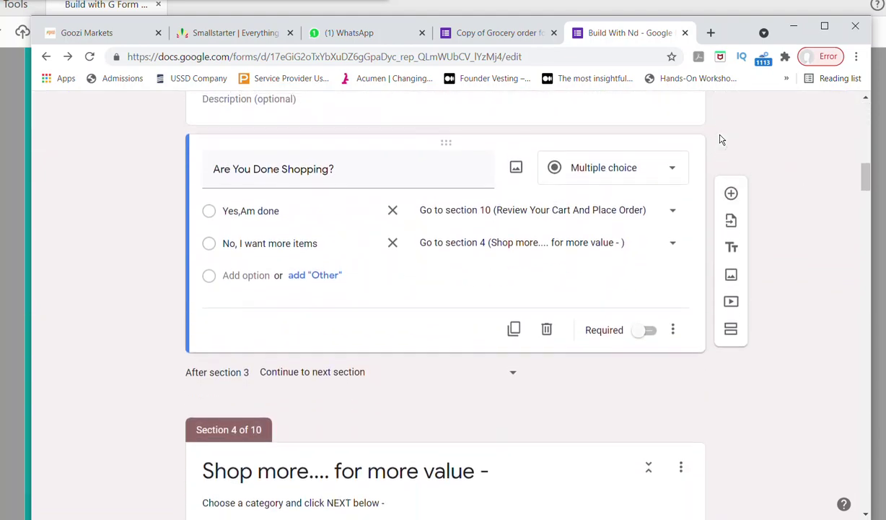
pyautogui.scroll(3, 719, 140)
pyautogui.scroll(10, 719, 139)
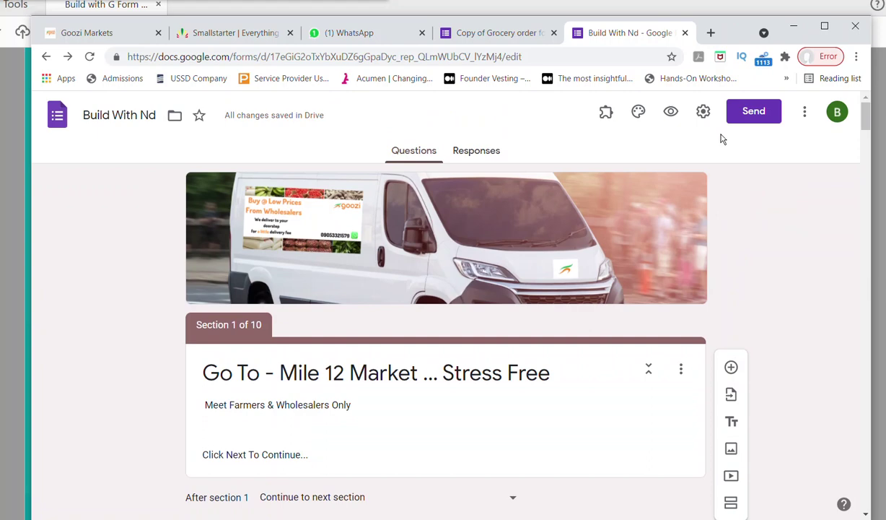
pyautogui.click(806, 116)
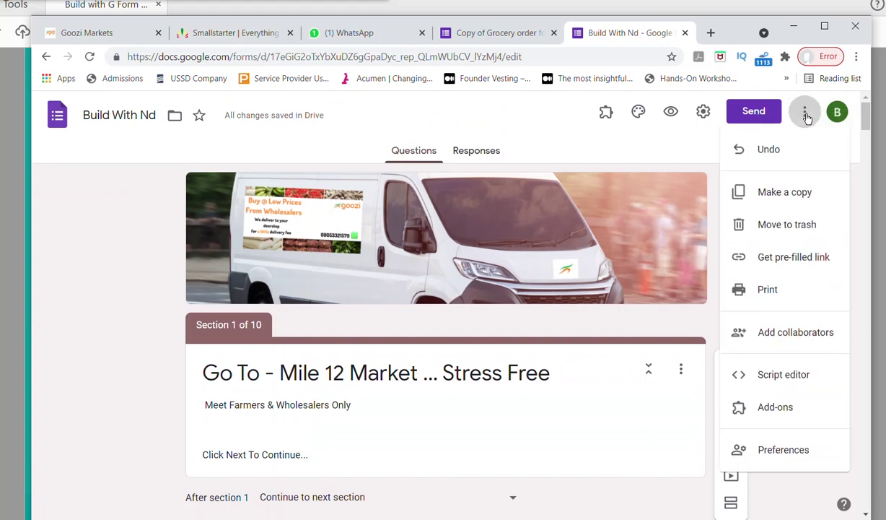
pyautogui.click(791, 410)
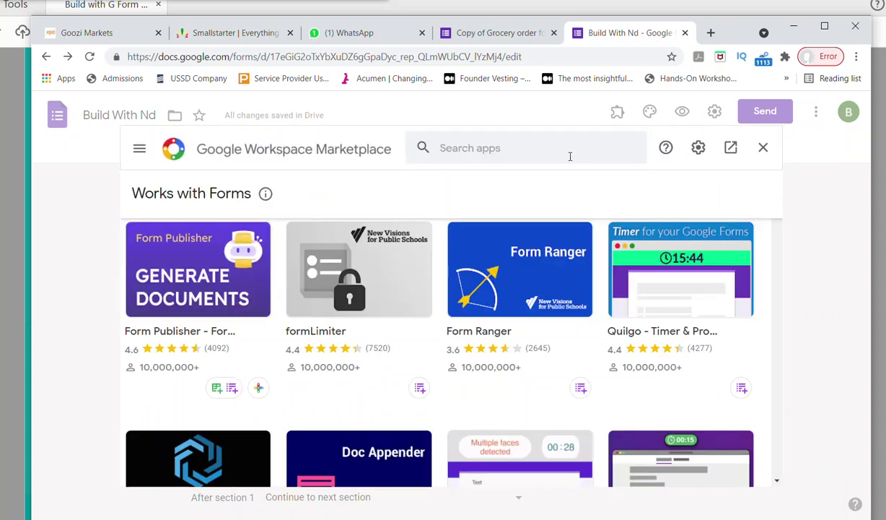
# Step: Search the marketplace for Neartail and check its add-on details page
pyautogui.click(509, 150)
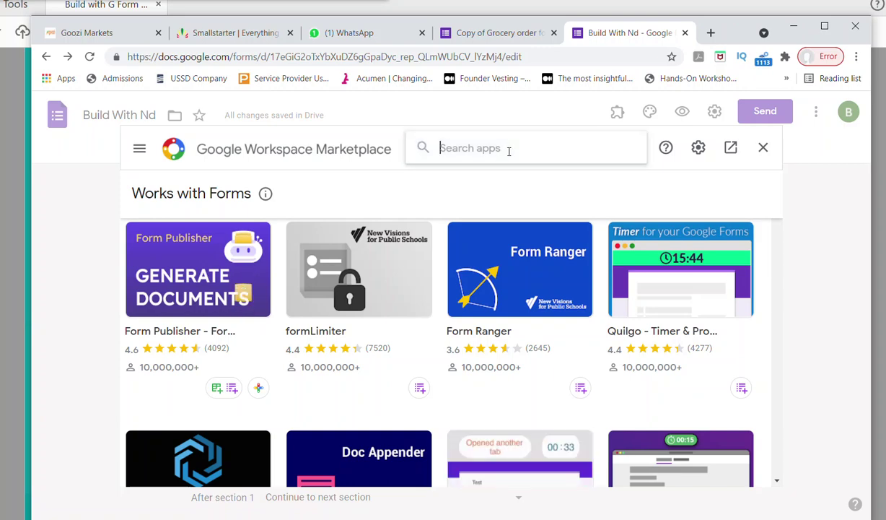
pyautogui.write('Nearta')
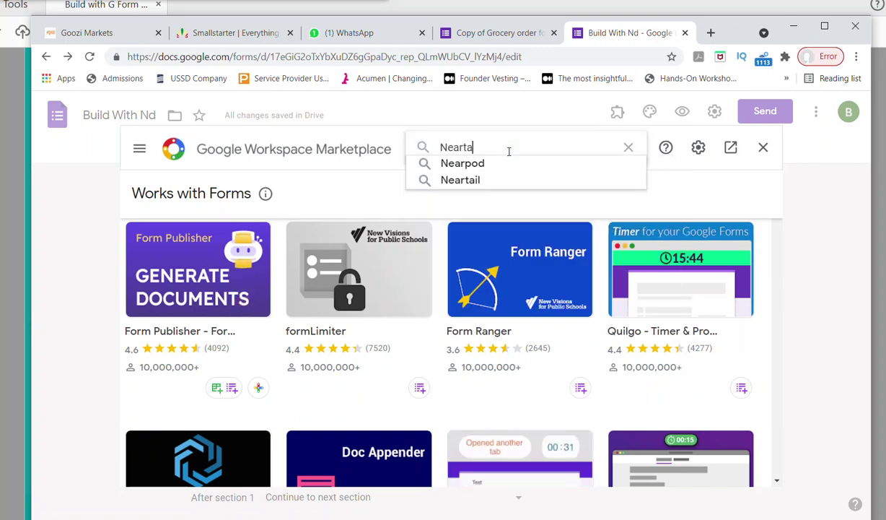
pyautogui.write('il')
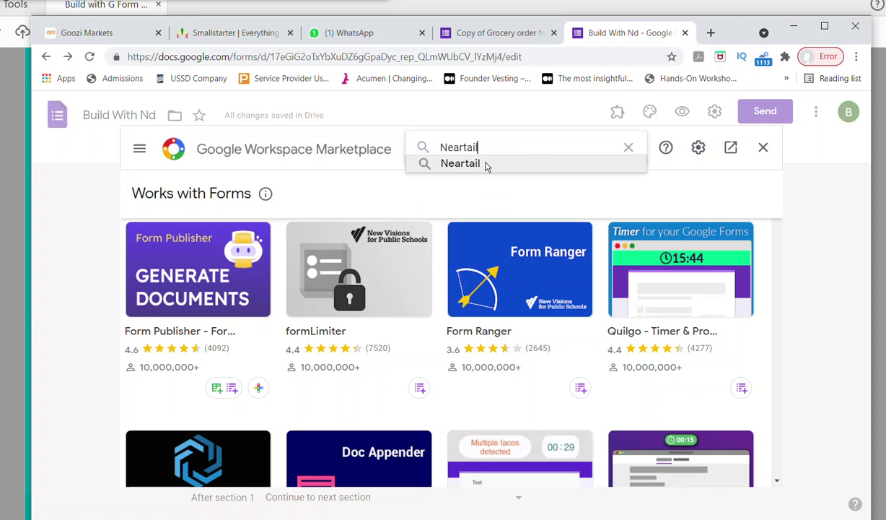
pyautogui.click(462, 163)
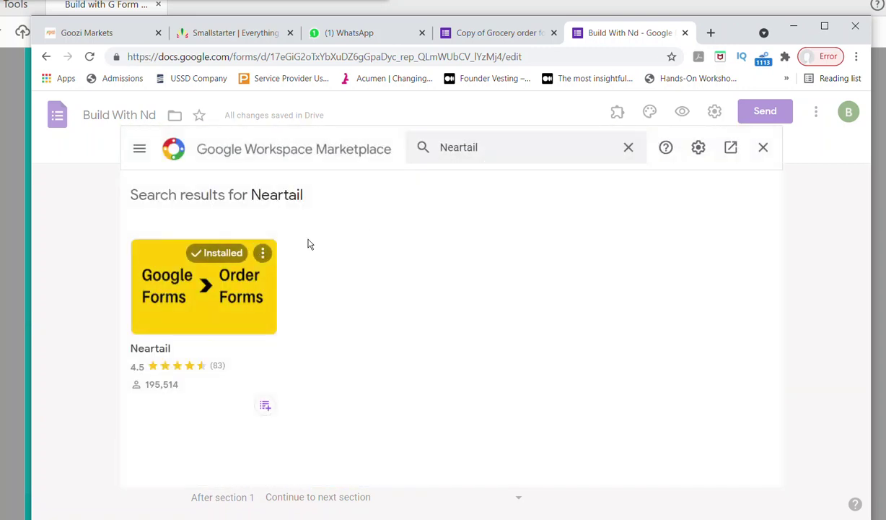
pyautogui.click(193, 275)
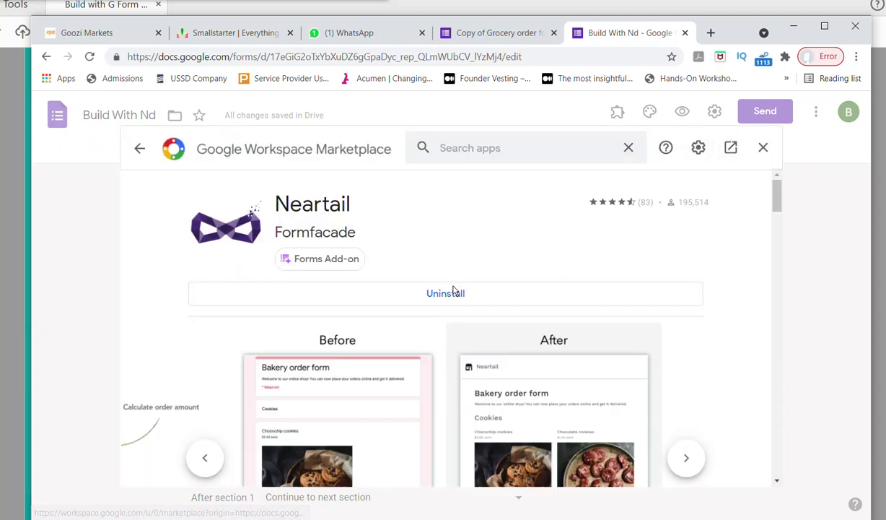
pyautogui.click(764, 150)
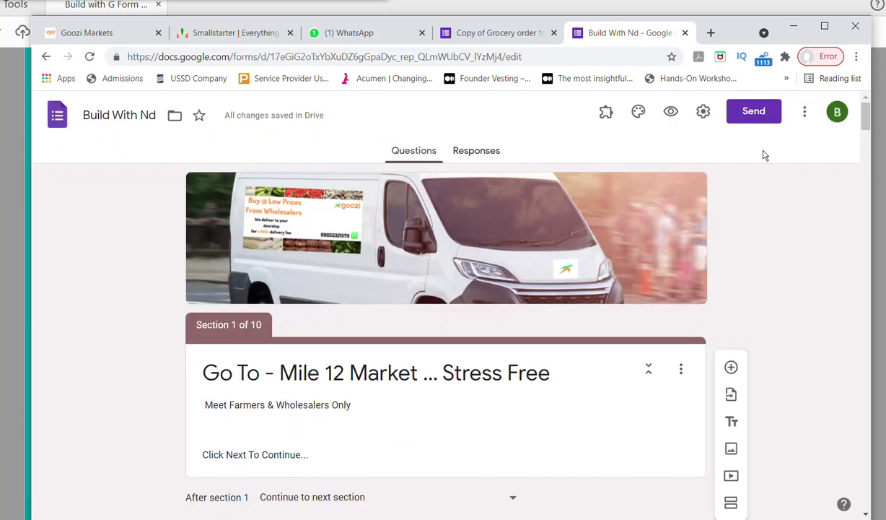
# Step: Reopen the marketplace, search for WhatsTarget, check its page, then list the installed add-ons
pyautogui.click(805, 118)
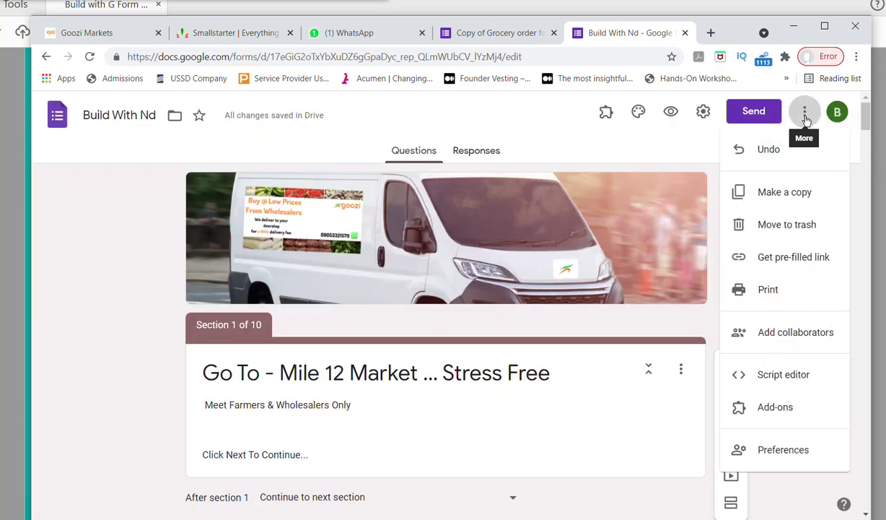
pyautogui.click(775, 408)
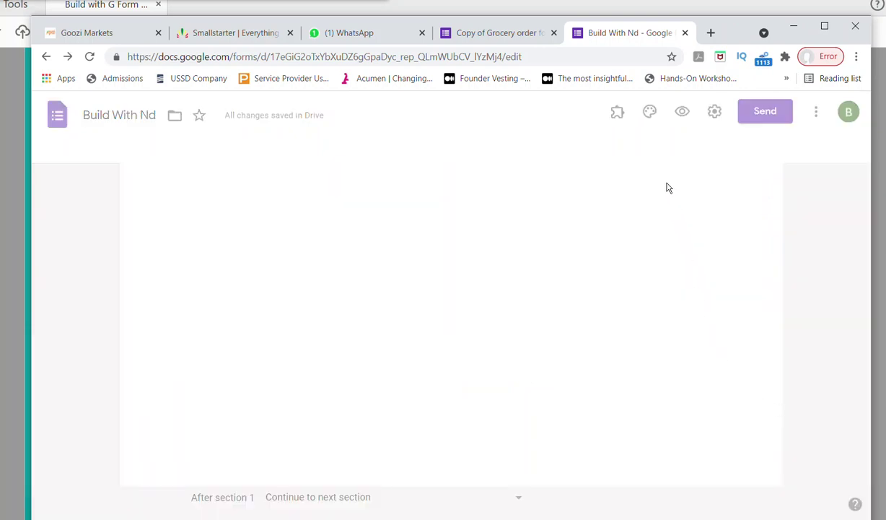
pyautogui.click(565, 149)
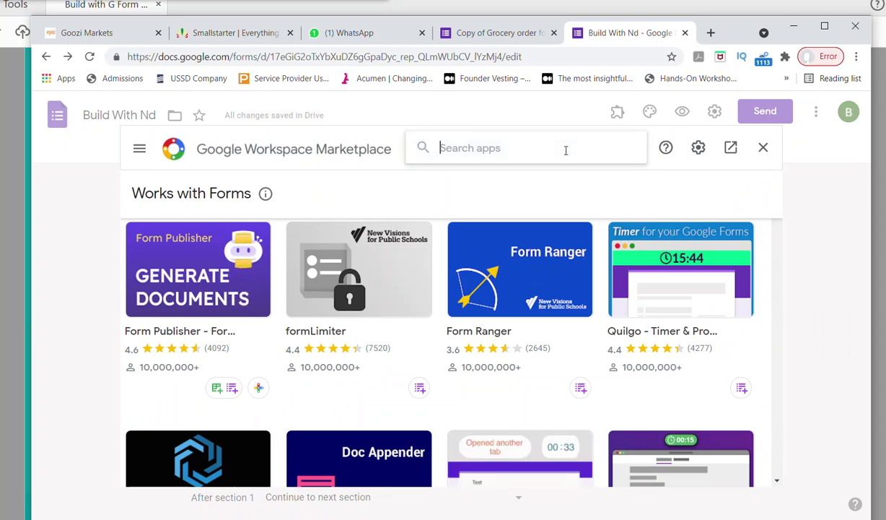
pyautogui.write('Whats')
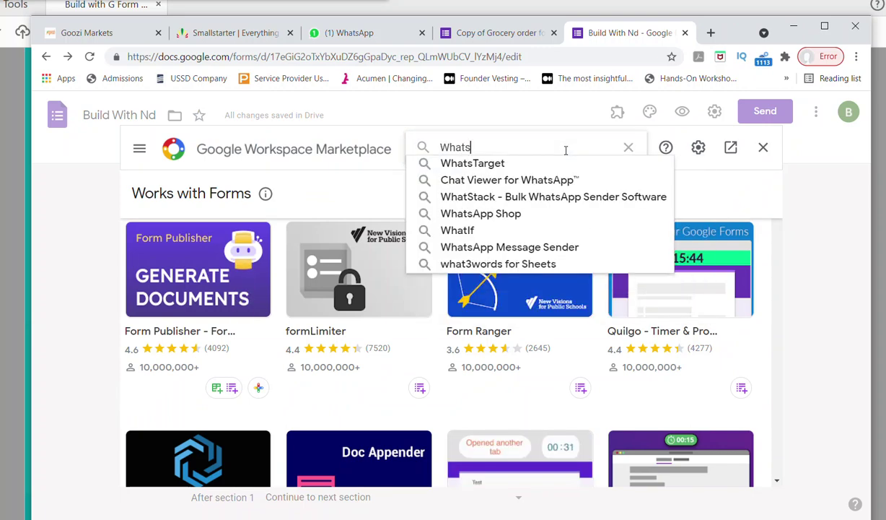
pyautogui.write('Target')
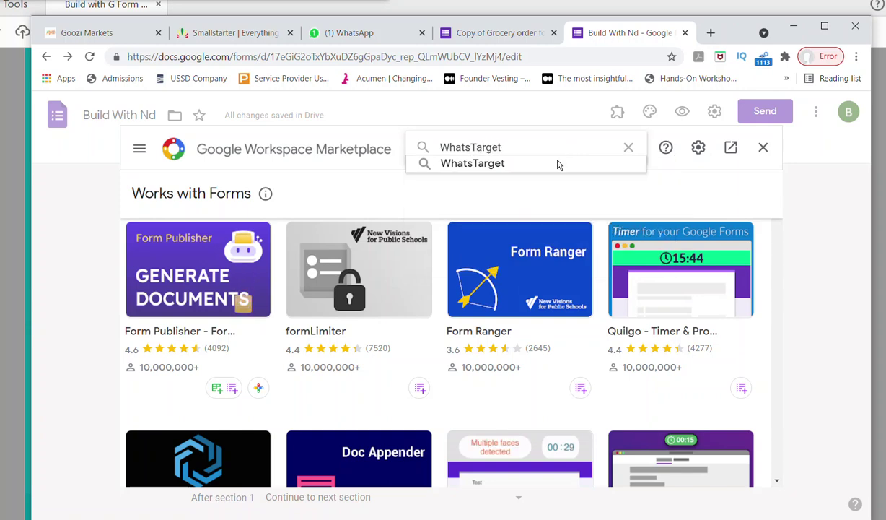
pyautogui.click(523, 167)
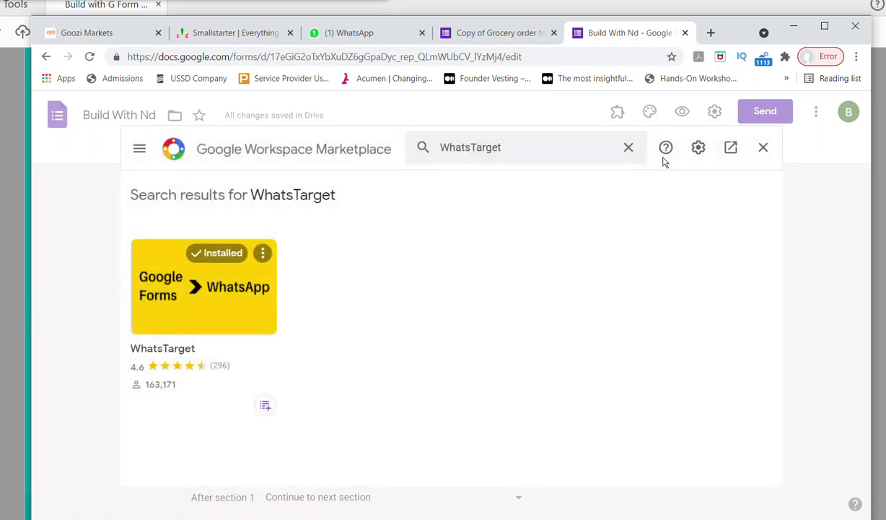
pyautogui.click(193, 315)
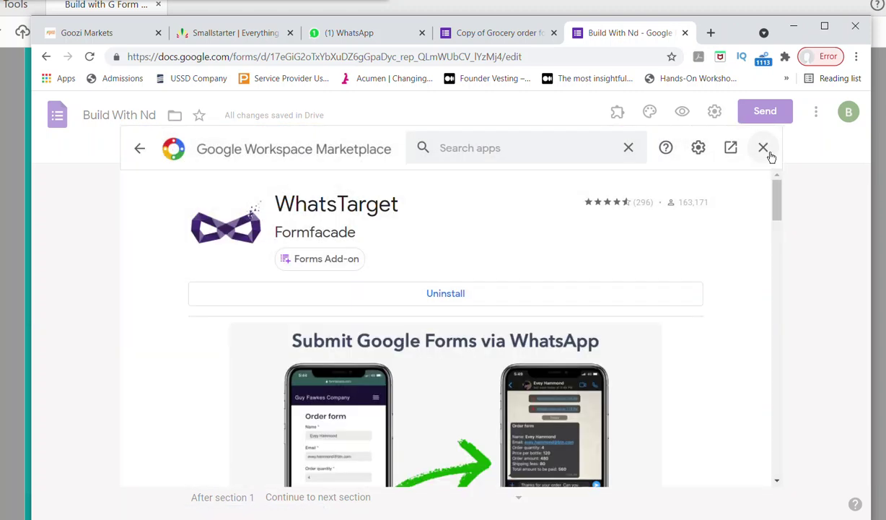
pyautogui.click(770, 156)
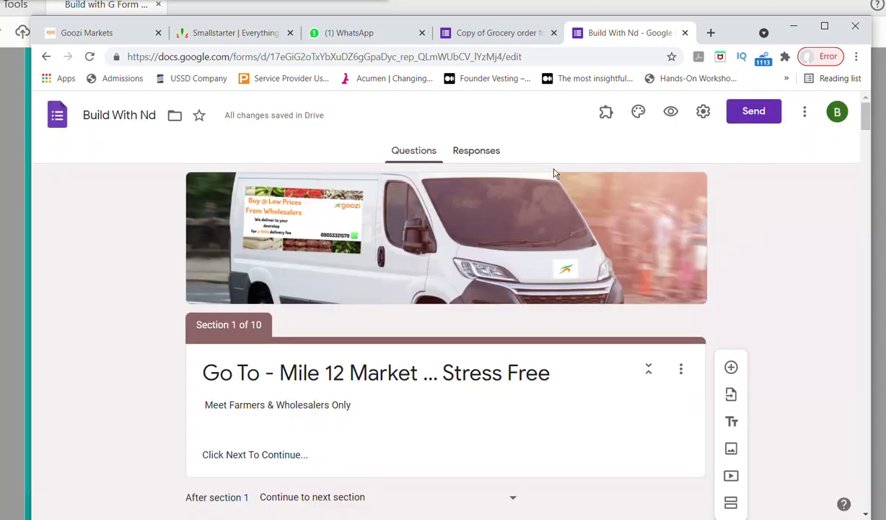
pyautogui.click(605, 112)
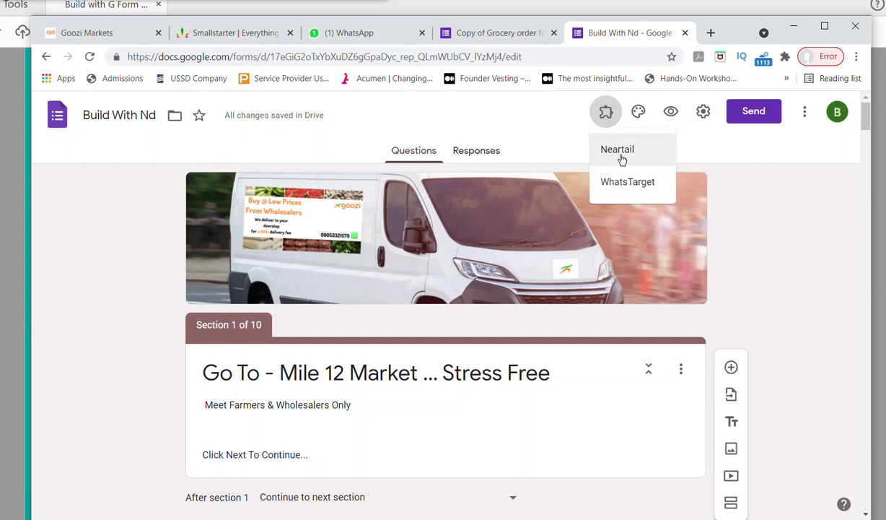
# Step: Reopen Neartail from the add-ons list until its full menu with Create order form appears
pyautogui.click(618, 150)
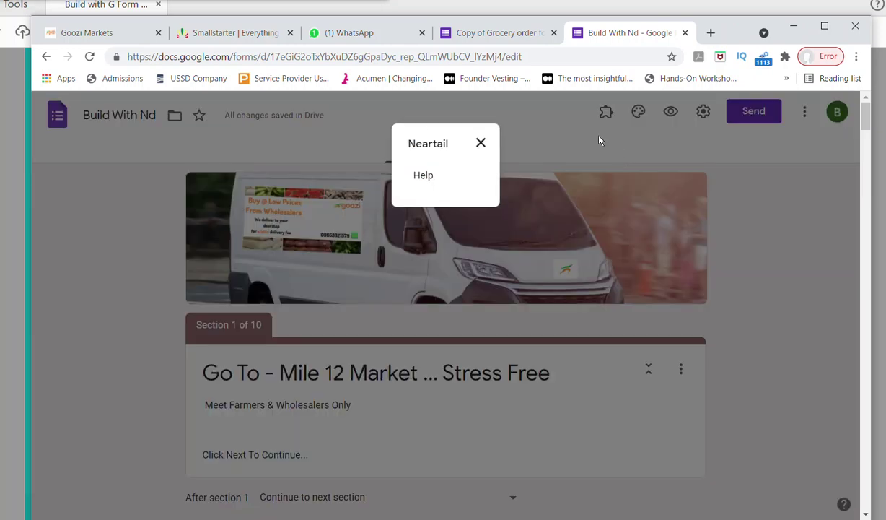
pyautogui.click(479, 144)
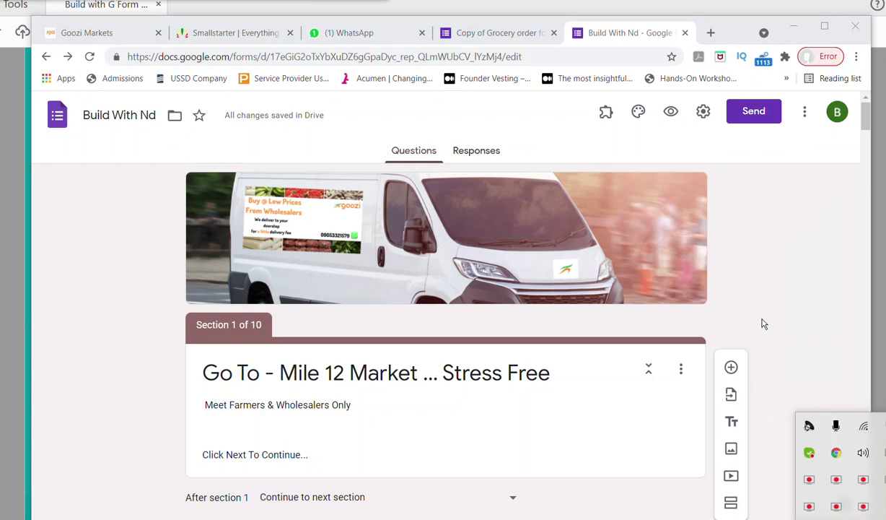
pyautogui.click(606, 114)
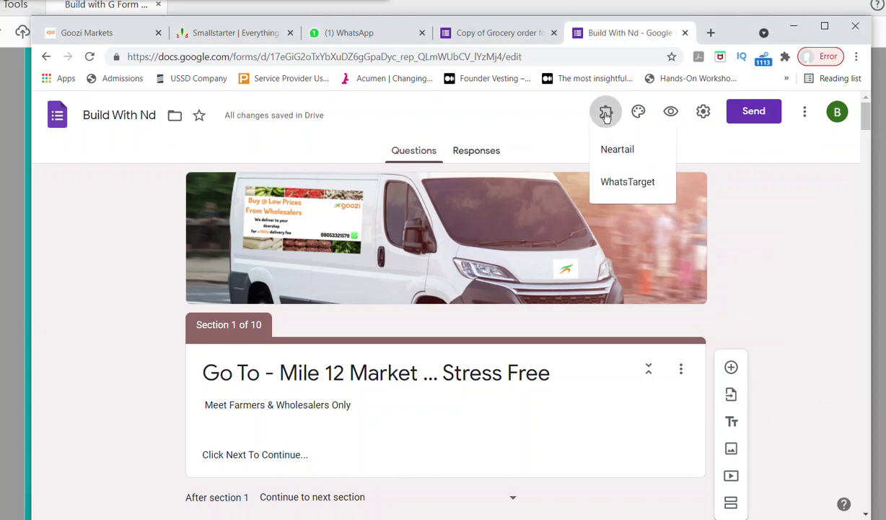
pyautogui.click(617, 153)
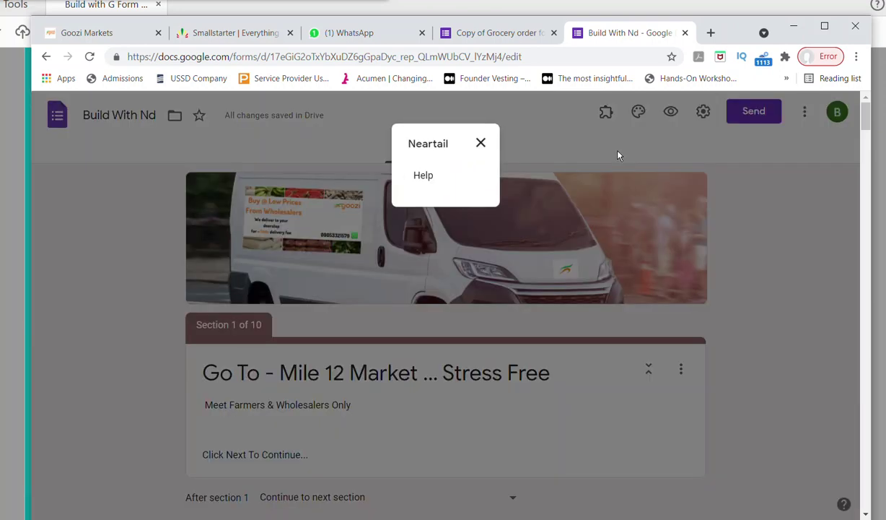
pyautogui.click(480, 144)
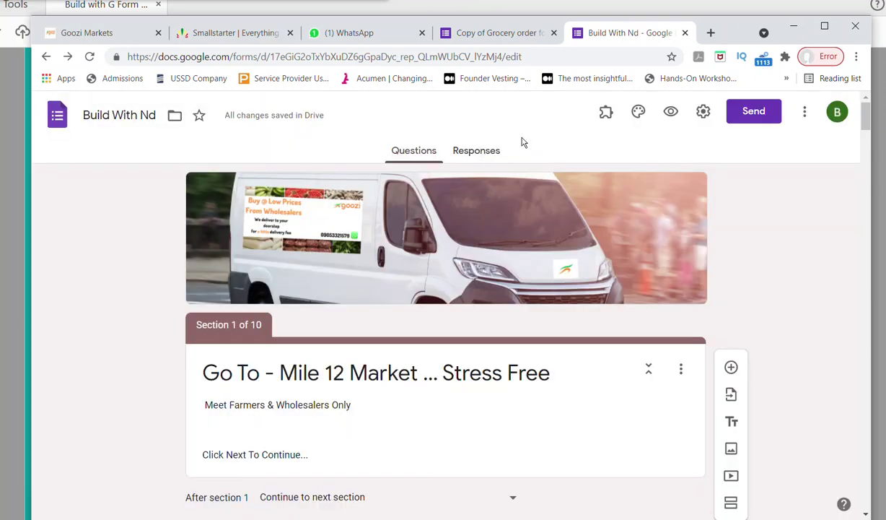
pyautogui.click(606, 113)
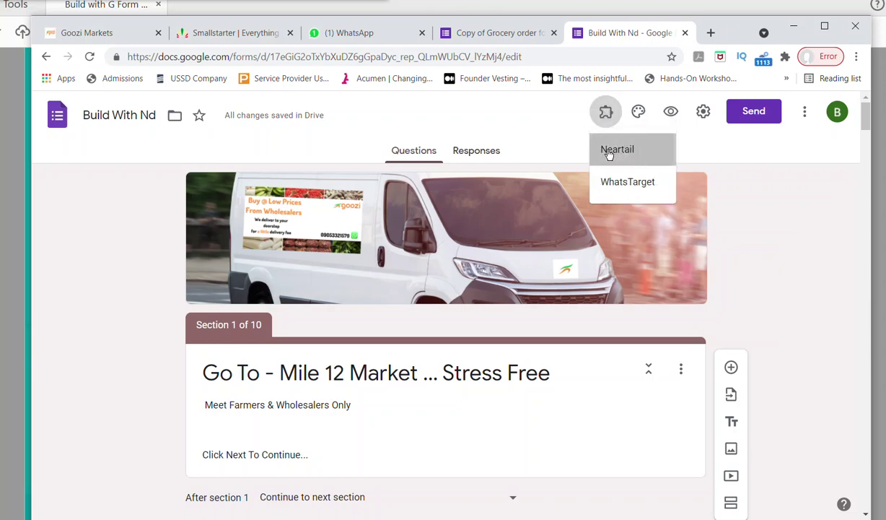
pyautogui.click(609, 152)
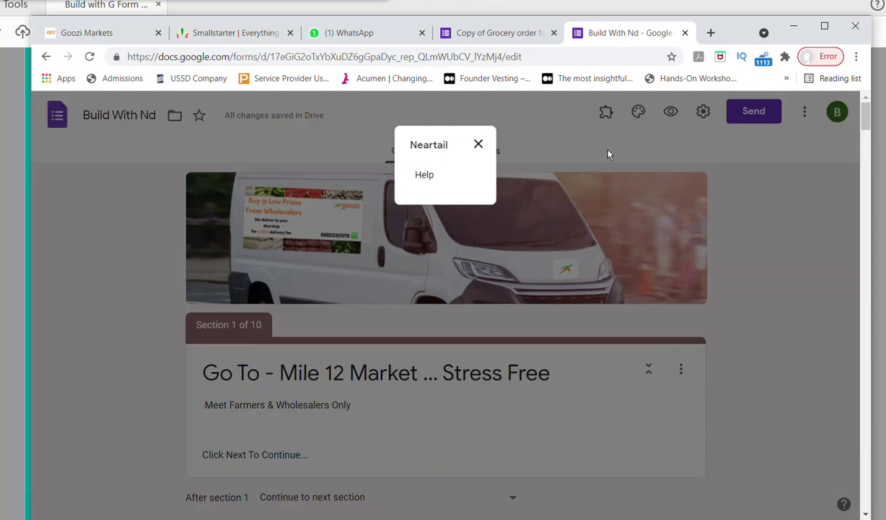
pyautogui.click(479, 145)
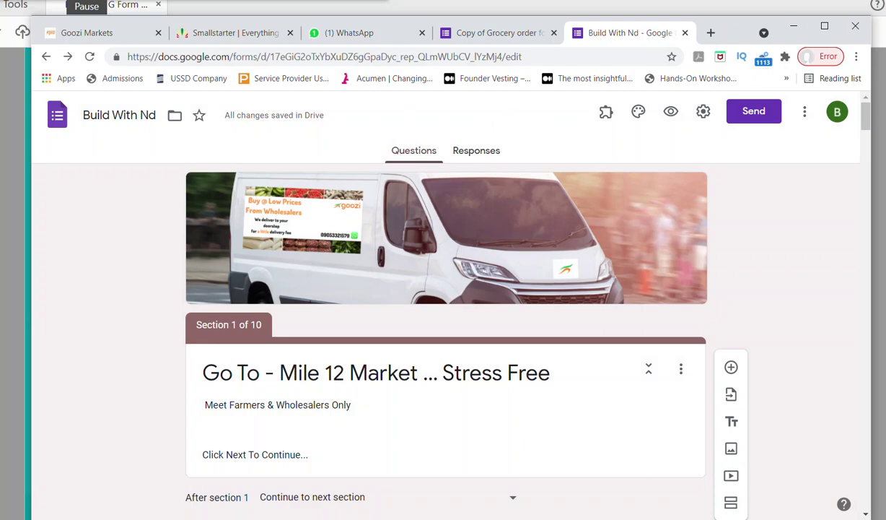
pyautogui.click(86, 7)
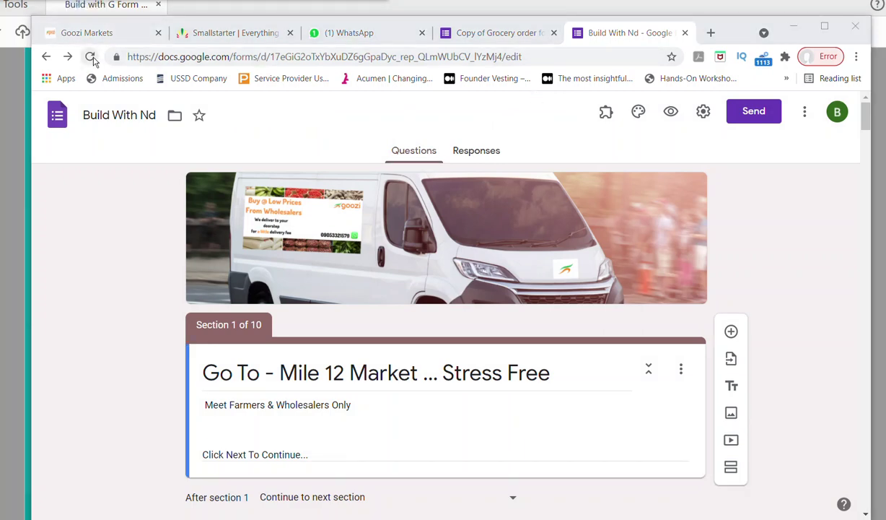
pyautogui.click(608, 114)
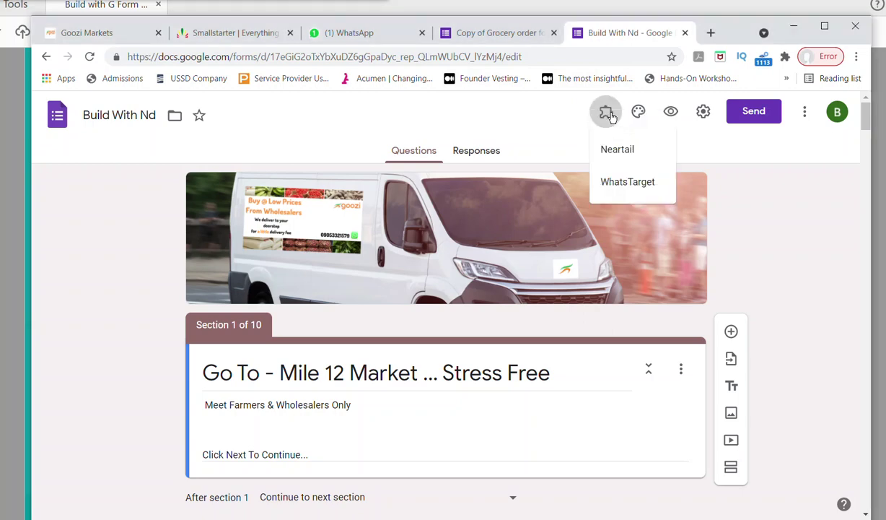
pyautogui.click(622, 154)
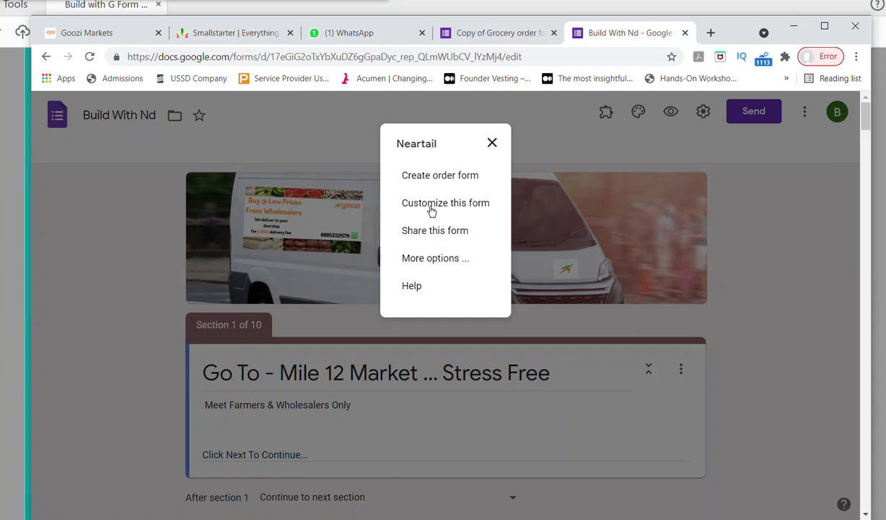
# Step: Customize the form with Neartail, using N currency with order amount and order summary fields, then preview it
pyautogui.click(435, 207)
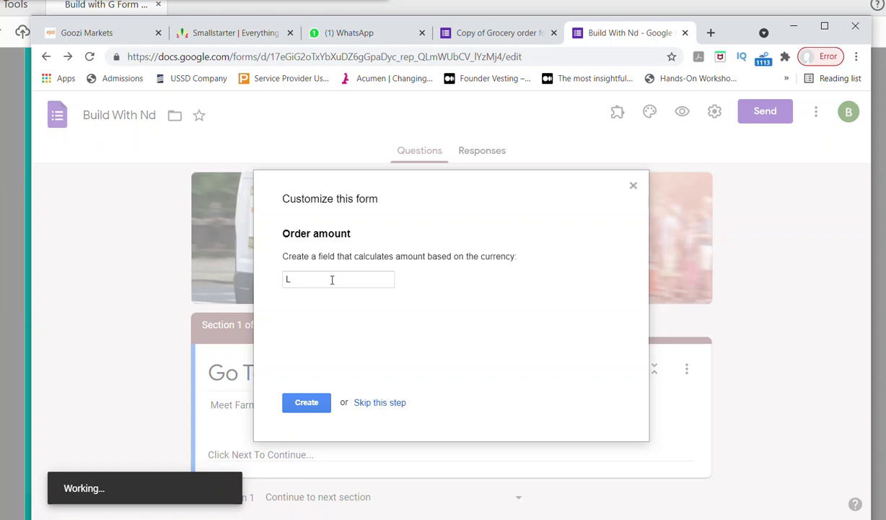
pyautogui.click(332, 280)
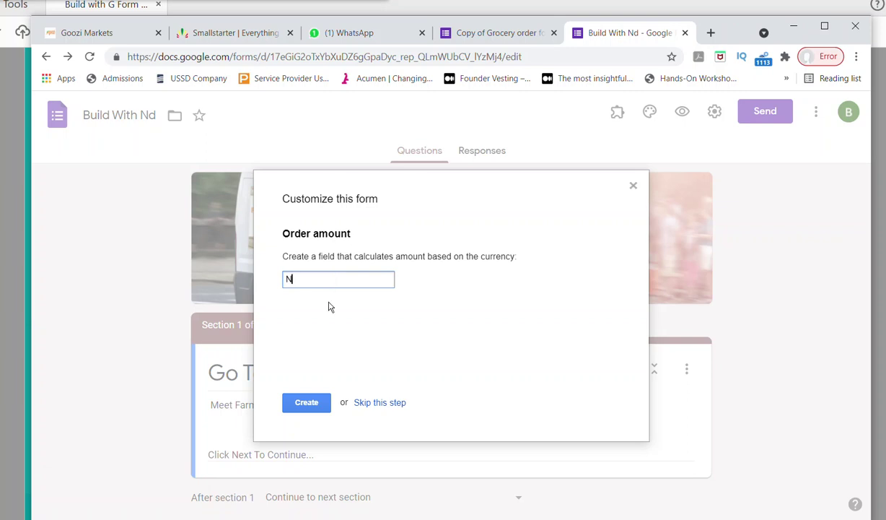
pyautogui.click(309, 402)
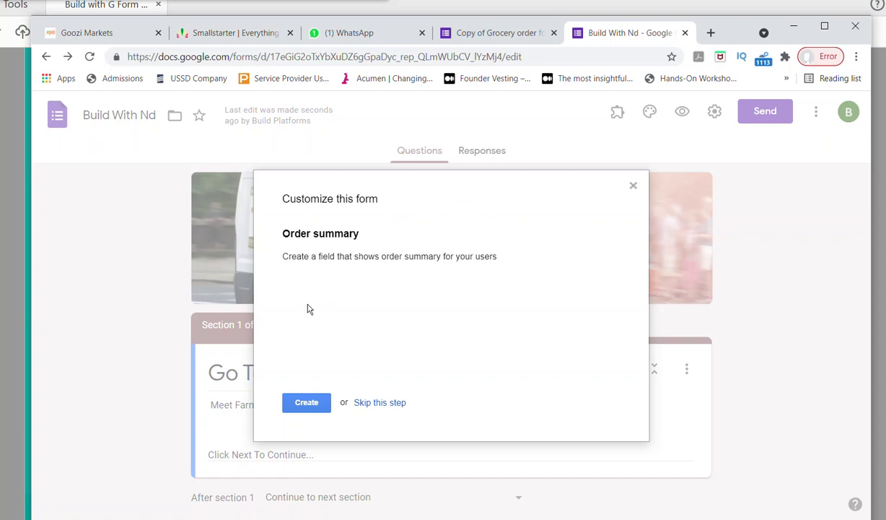
pyautogui.click(309, 402)
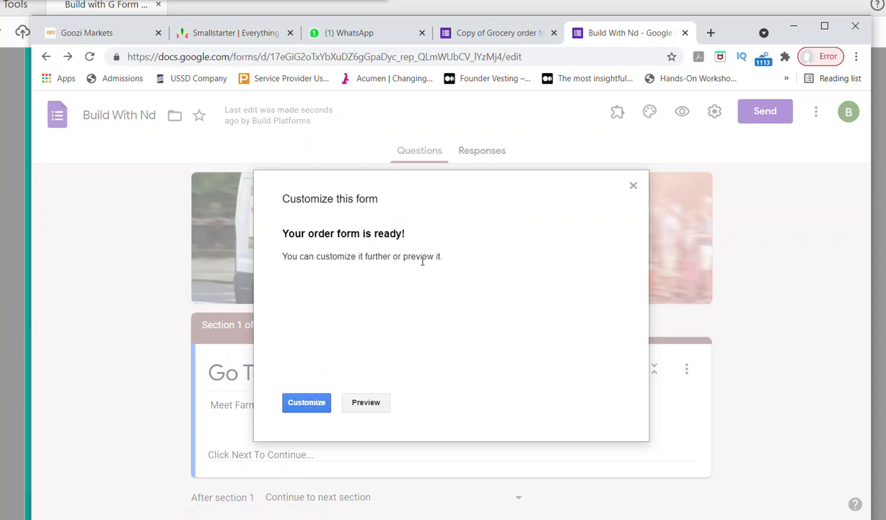
pyautogui.click(366, 403)
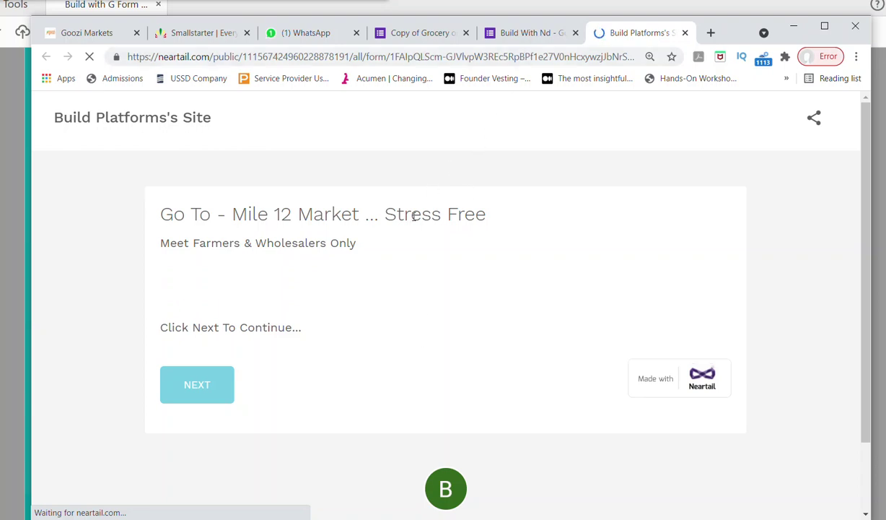
# Step: Advance the previewed Neartail order form to the shopping-bag page, then return to the editor tab
pyautogui.scroll(-1, 337, 386)
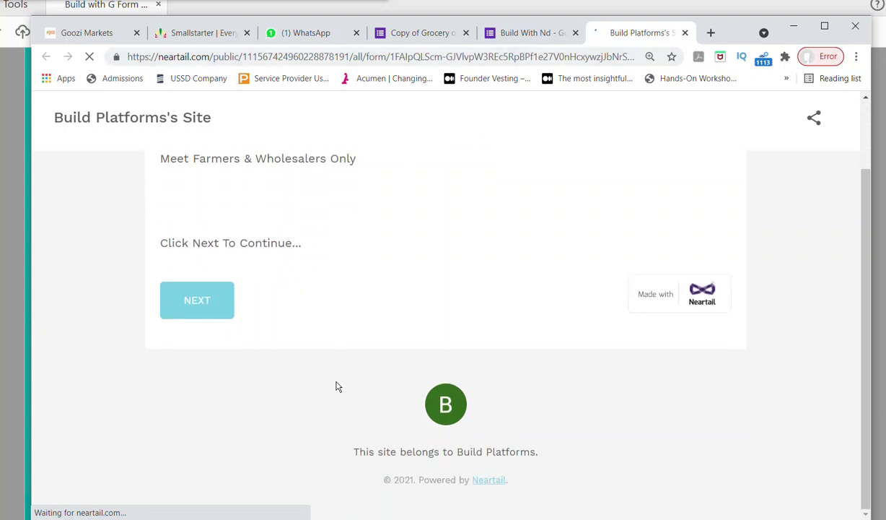
pyautogui.scroll(1, 337, 387)
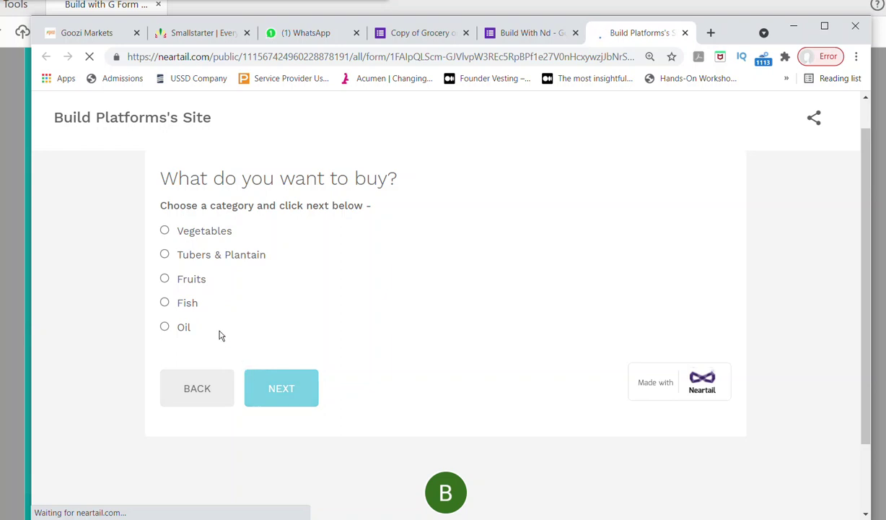
pyautogui.click(283, 390)
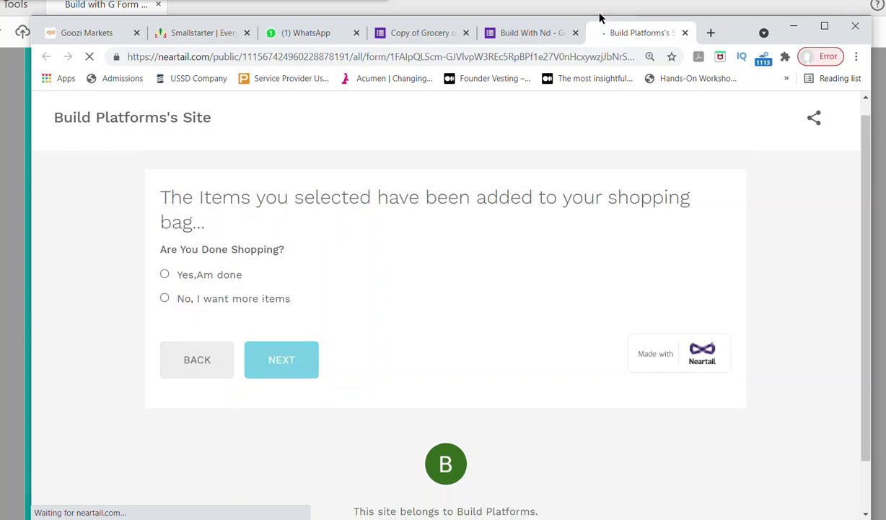
pyautogui.click(535, 34)
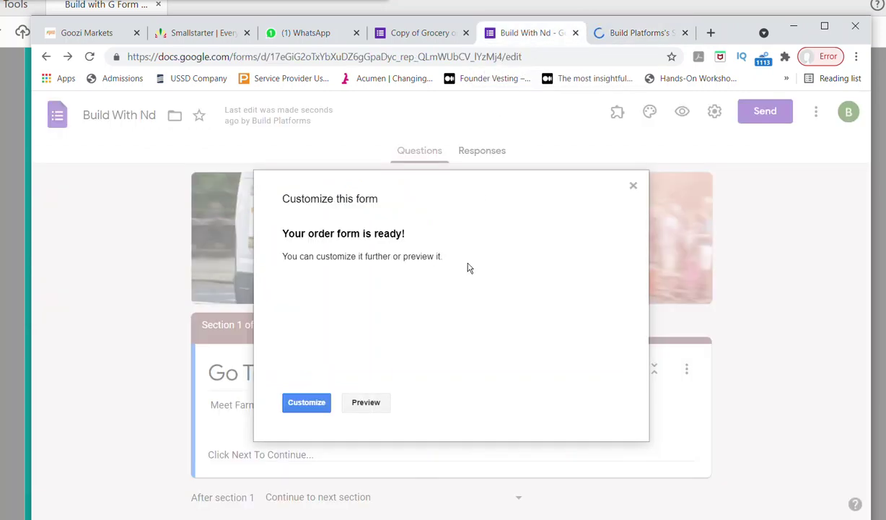
# Step: In Neartail's Colors settings, make the form and form-field backgrounds white (255, 255, 255)
pyautogui.click(309, 404)
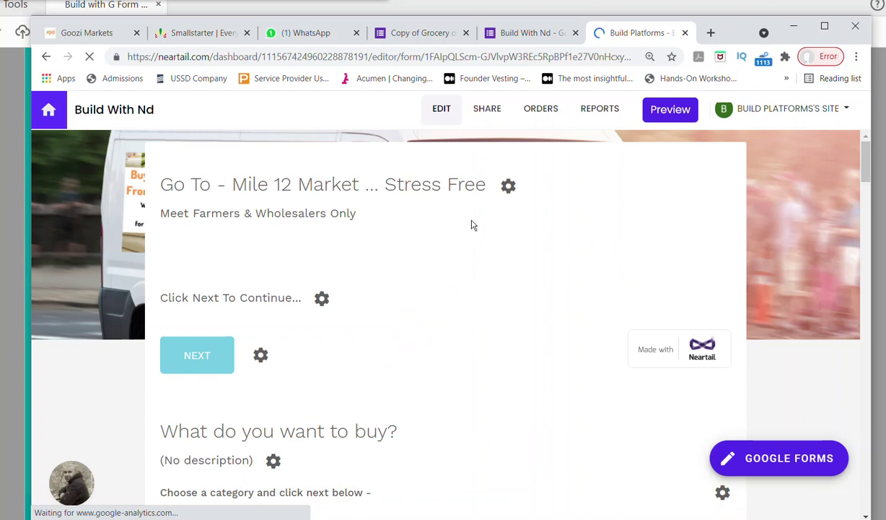
pyautogui.click(509, 187)
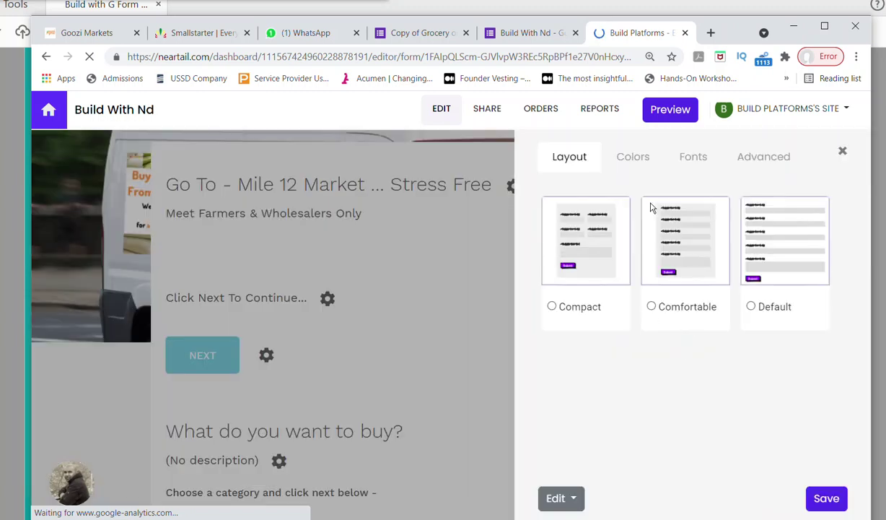
pyautogui.click(635, 159)
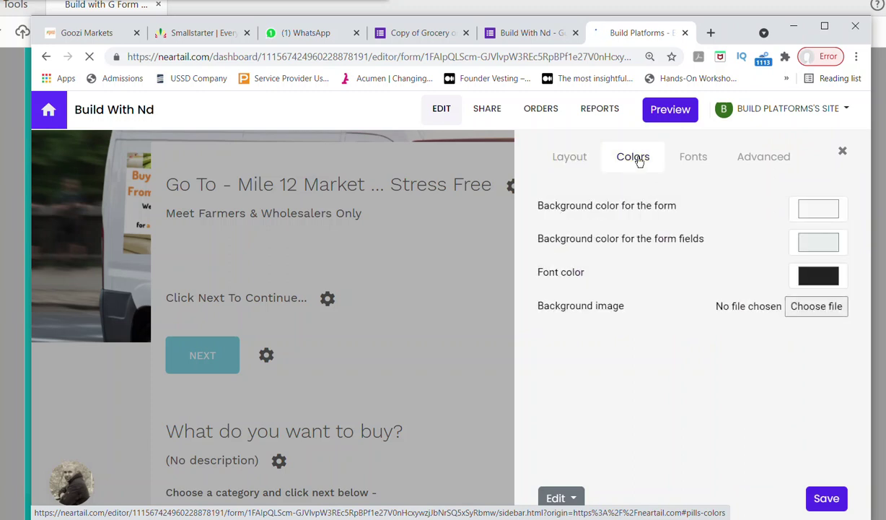
pyautogui.click(809, 210)
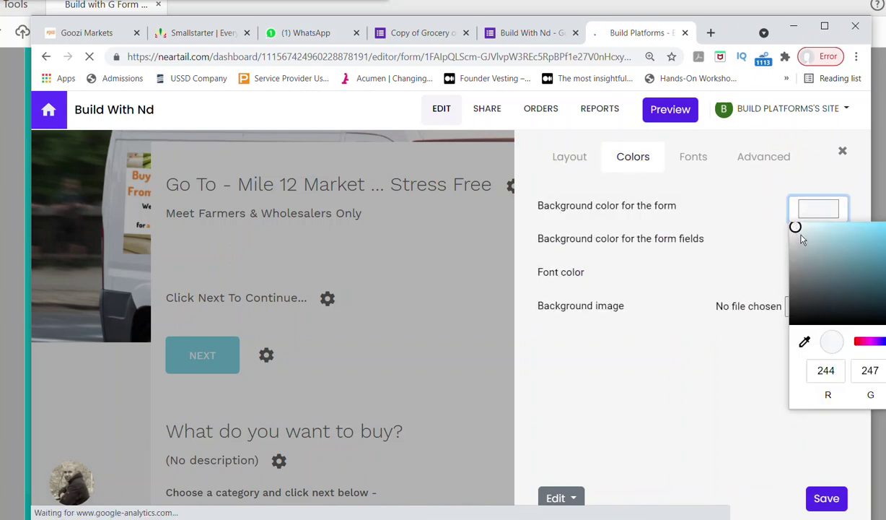
pyautogui.moveTo(796, 228); pyautogui.dragTo(791, 223)
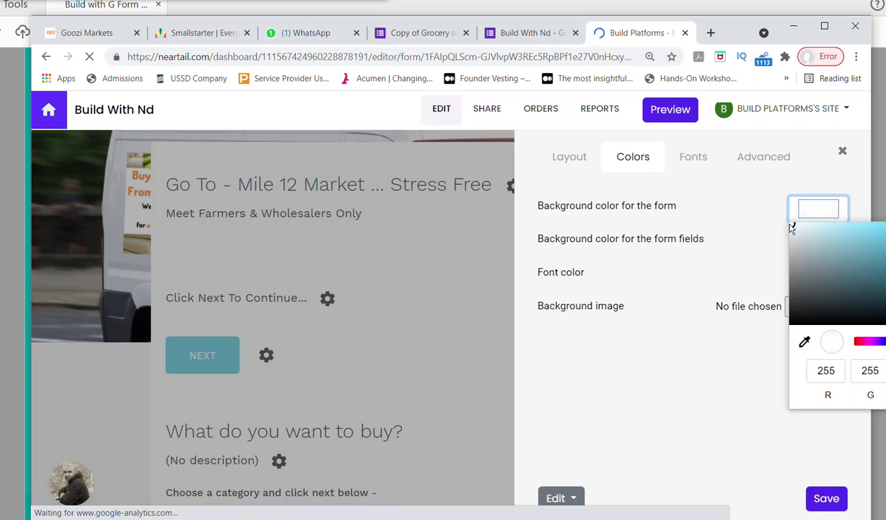
pyautogui.click(665, 370)
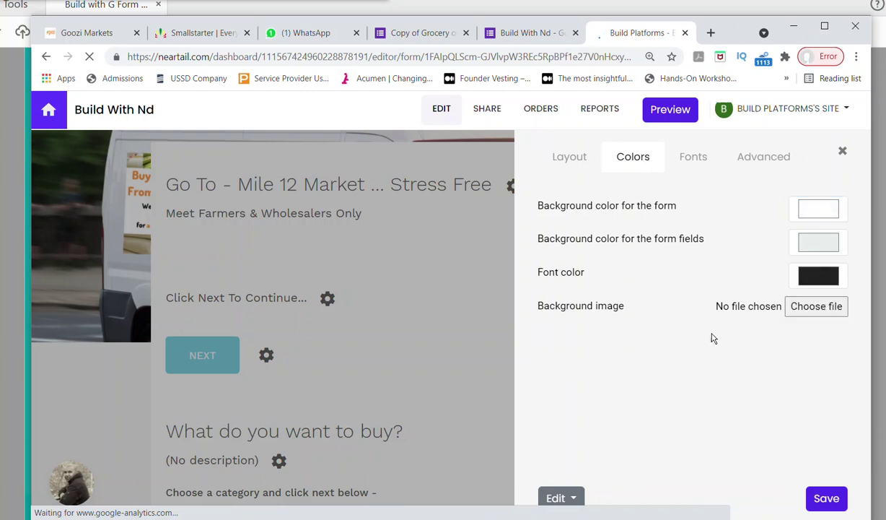
pyautogui.click(818, 243)
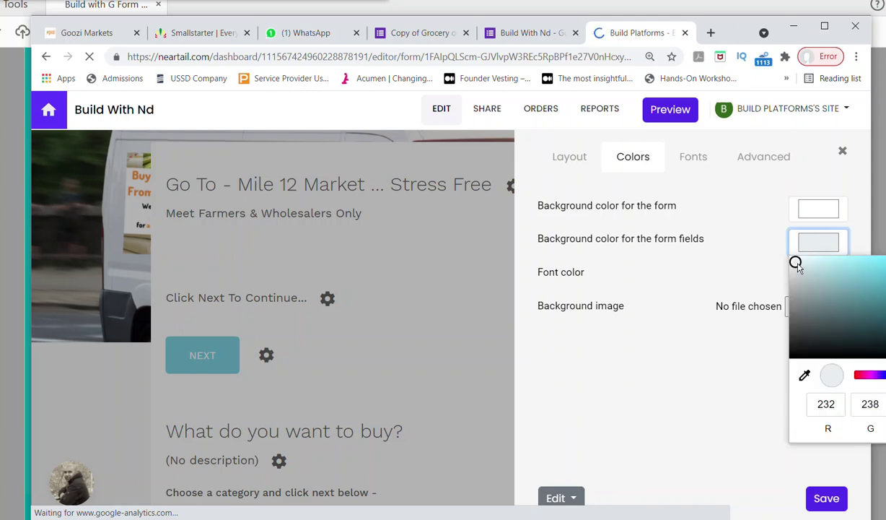
pyautogui.moveTo(795, 264)
pyautogui.mouseDown()
pyautogui.moveTo(796, 278)
pyautogui.moveTo(790, 253)
pyautogui.mouseUp()
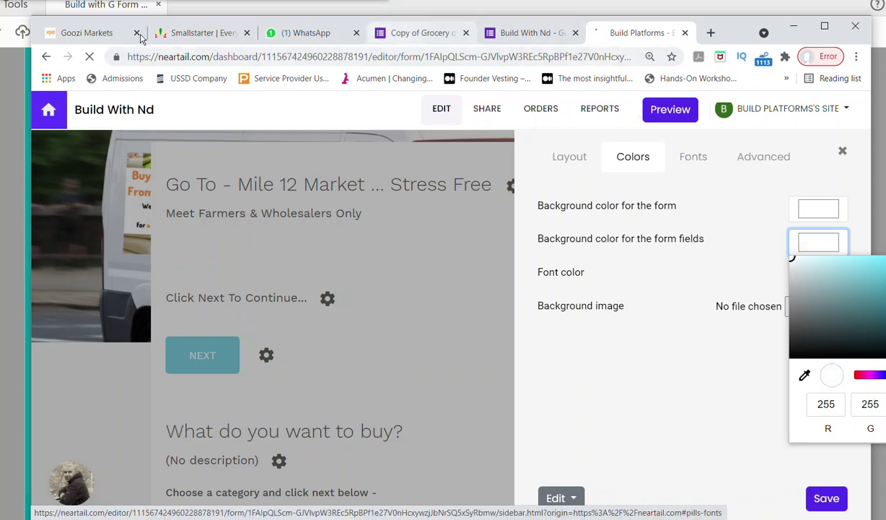
pyautogui.click(105, 38)
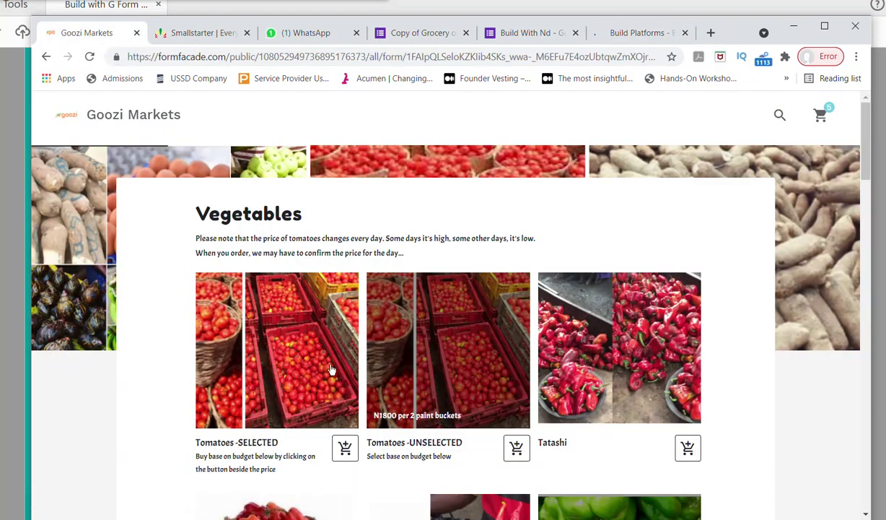
pyautogui.scroll(-15, 348, 388)
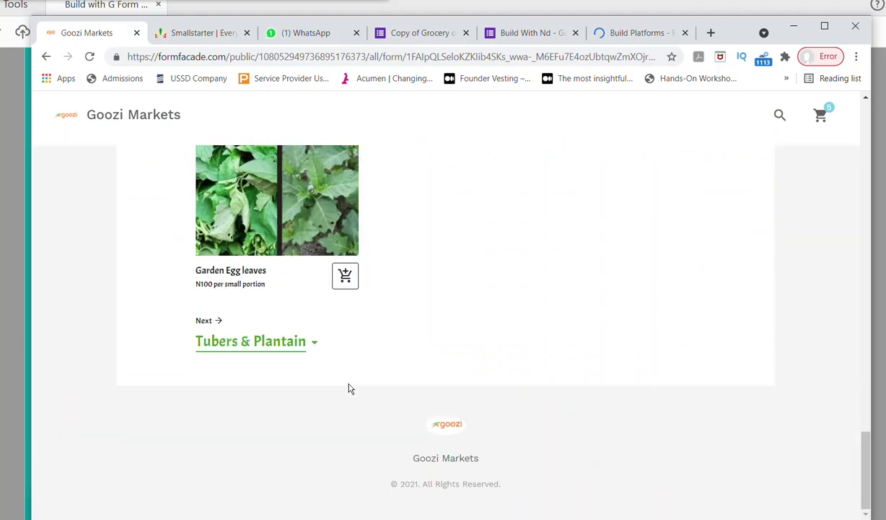
pyautogui.scroll(10, 348, 389)
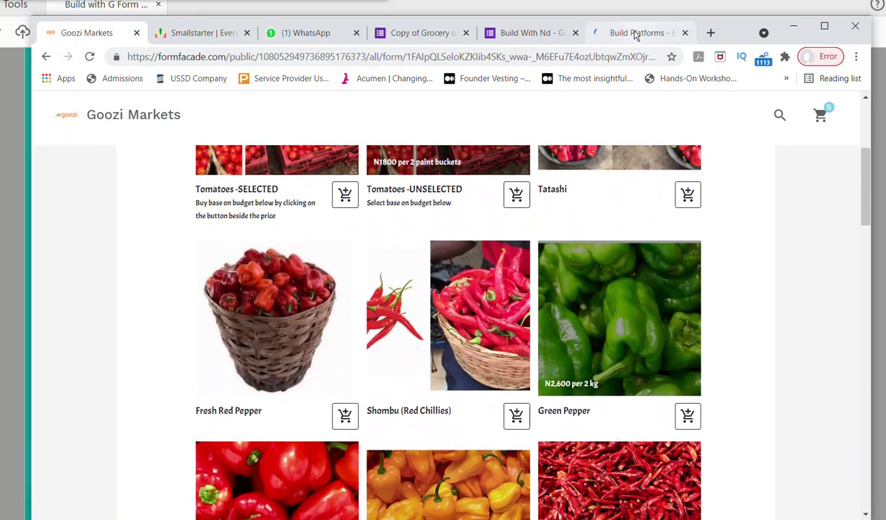
pyautogui.click(635, 34)
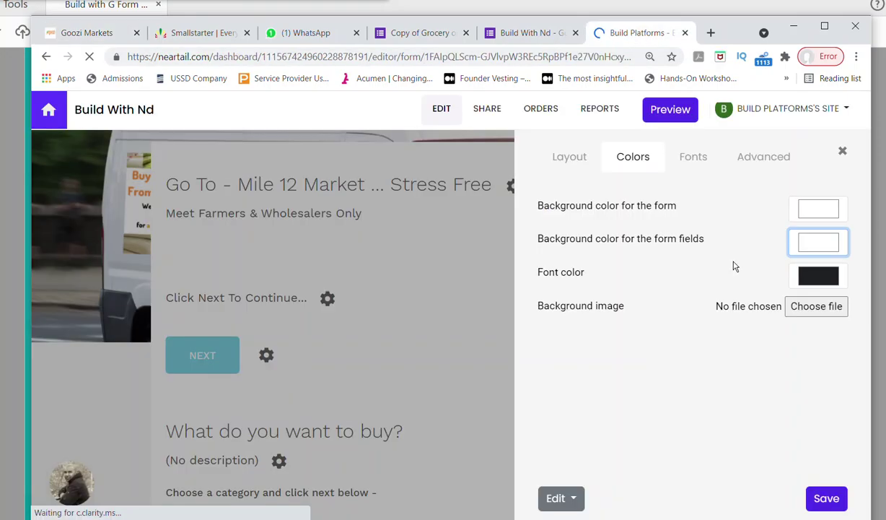
# Step: Set the order form's font colour to pure black and save the colour settings
pyautogui.click(810, 275)
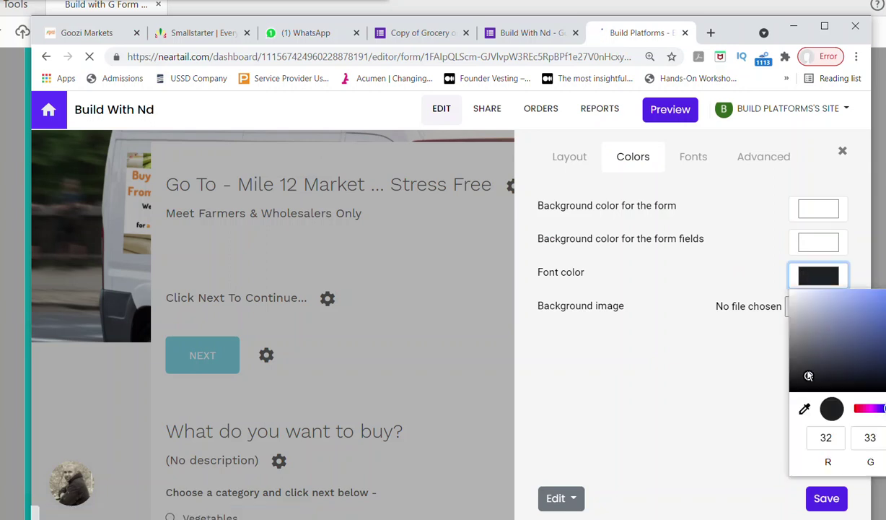
pyautogui.moveTo(809, 375); pyautogui.dragTo(799, 394)
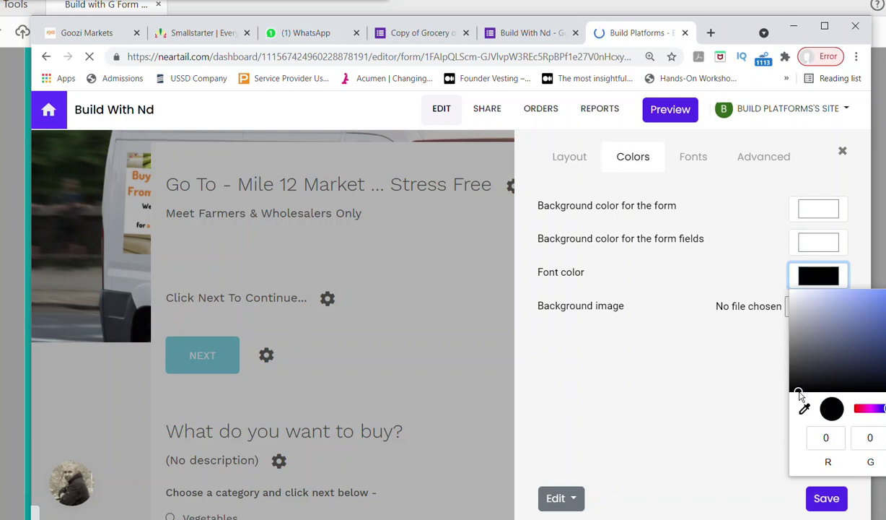
pyautogui.click(672, 384)
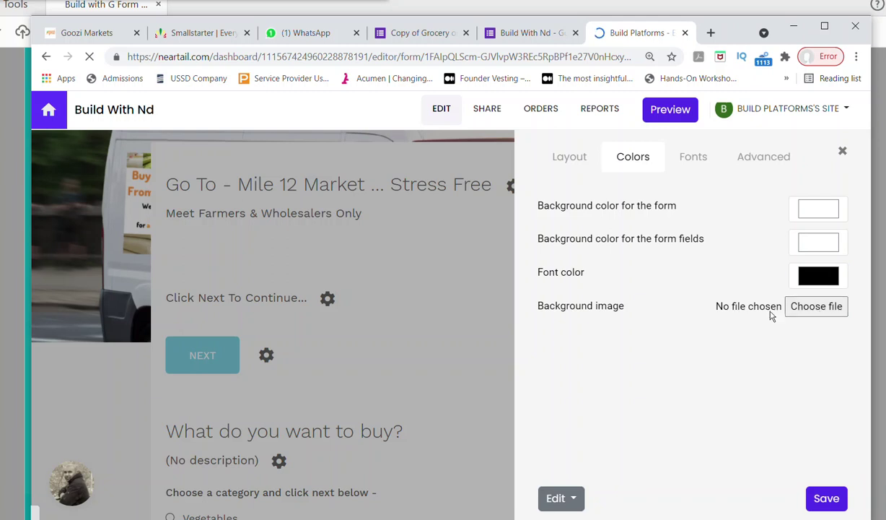
pyautogui.click(569, 499)
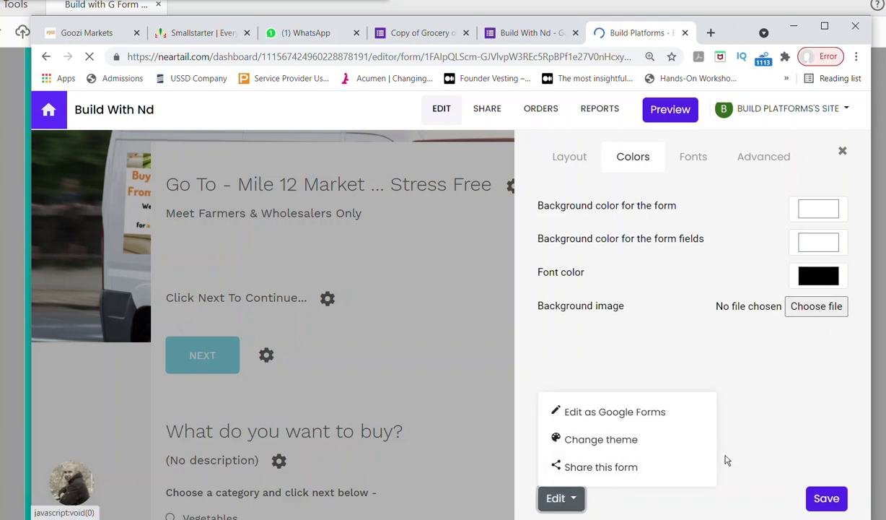
pyautogui.click(816, 497)
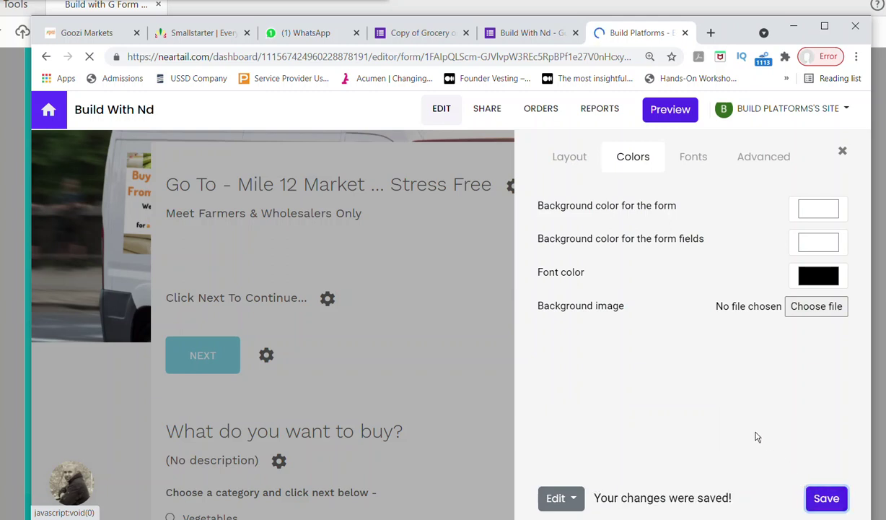
# Step: In the Fonts settings, set the heading font to Fjalla One and the form-field font category to Serif
pyautogui.click(697, 157)
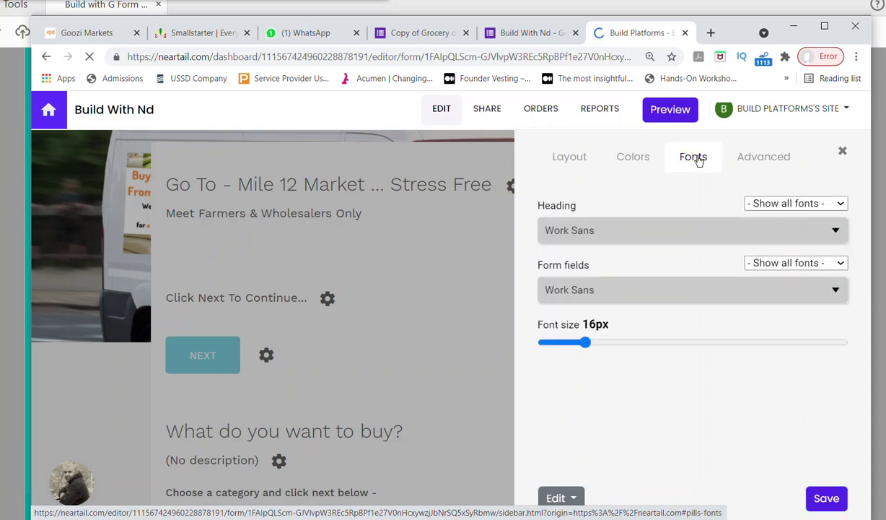
pyautogui.click(805, 204)
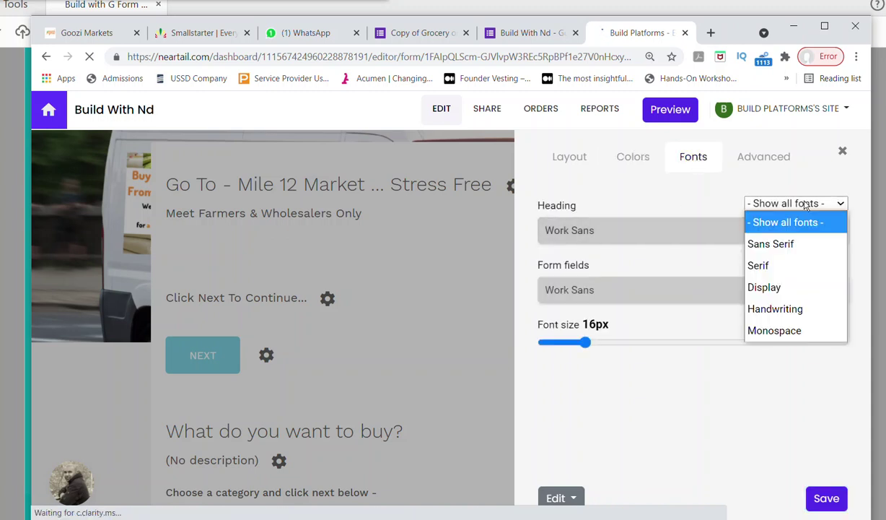
pyautogui.click(770, 245)
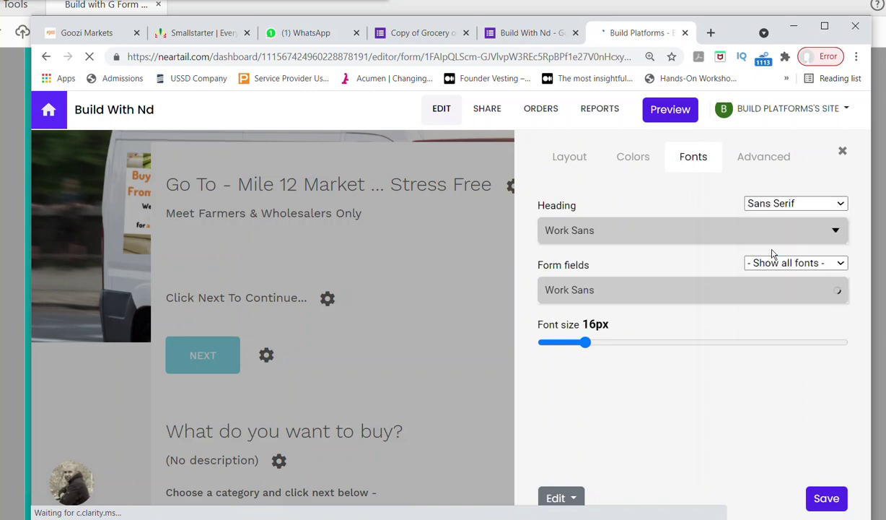
pyautogui.click(827, 229)
pyautogui.click(593, 293)
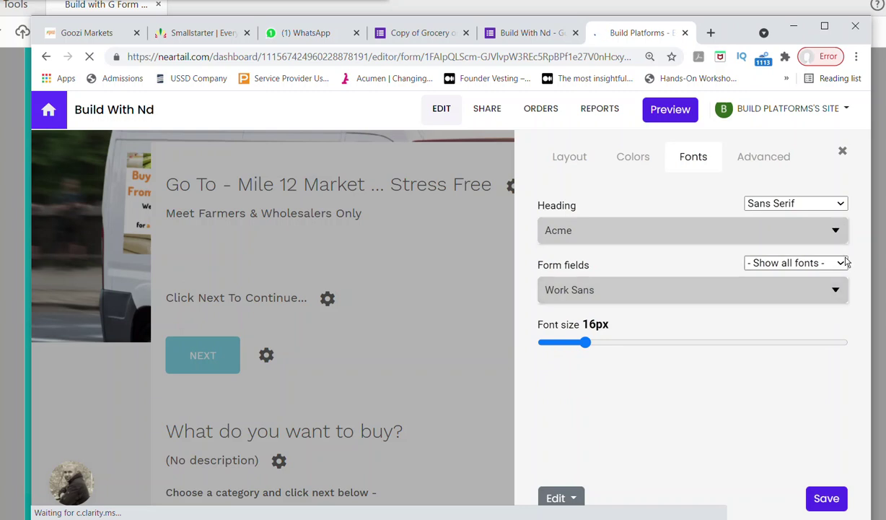
pyautogui.click(840, 262)
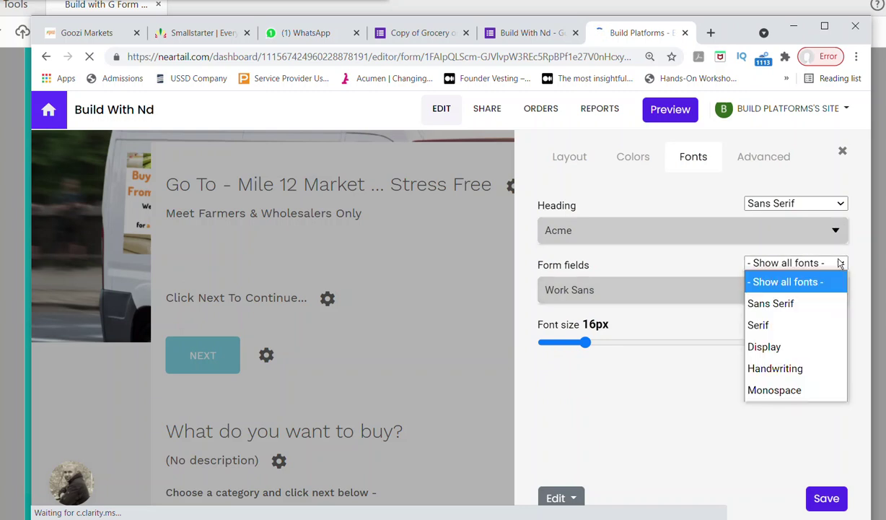
pyautogui.click(790, 326)
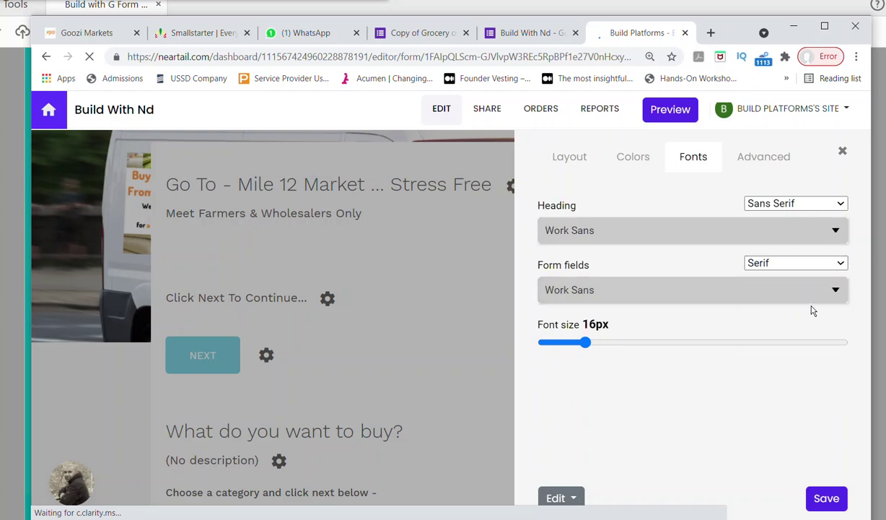
pyautogui.click(837, 232)
pyautogui.scroll(-3, 671, 328)
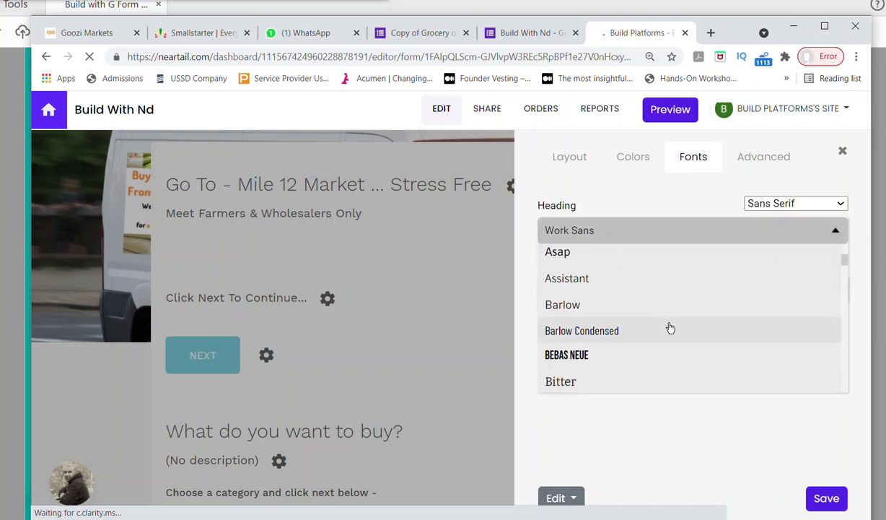
pyautogui.scroll(-9, 671, 328)
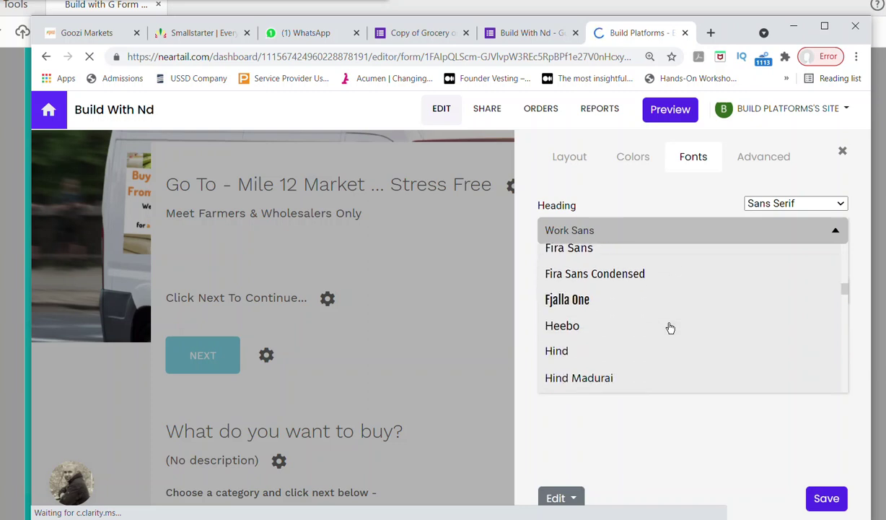
pyautogui.scroll(-8, 670, 328)
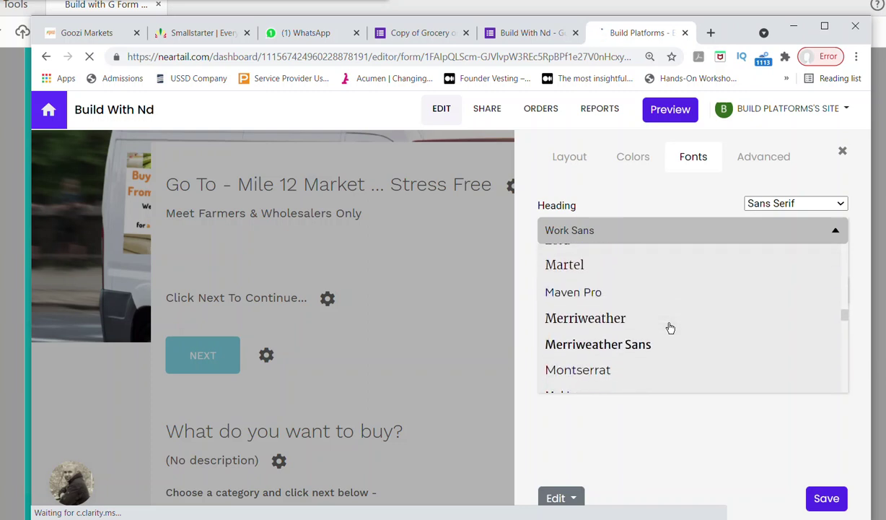
pyautogui.scroll(-8, 670, 328)
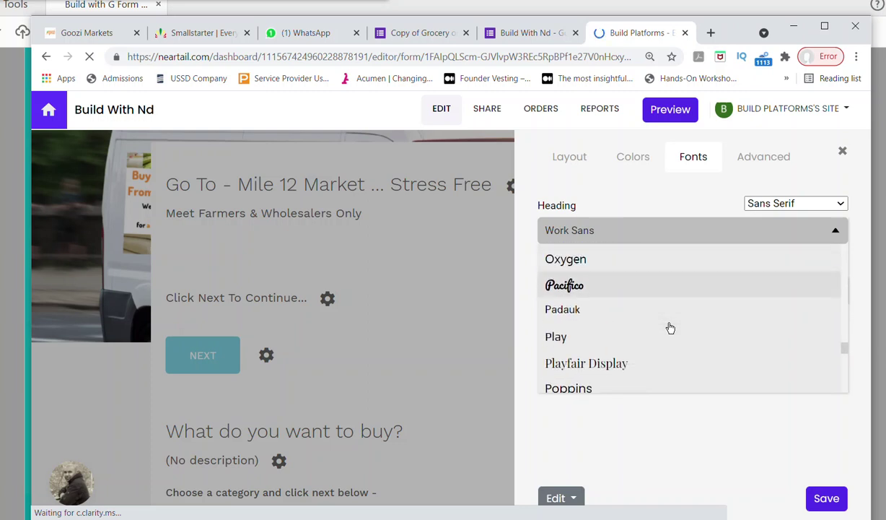
pyautogui.scroll(1, 670, 328)
pyautogui.scroll(-7, 670, 329)
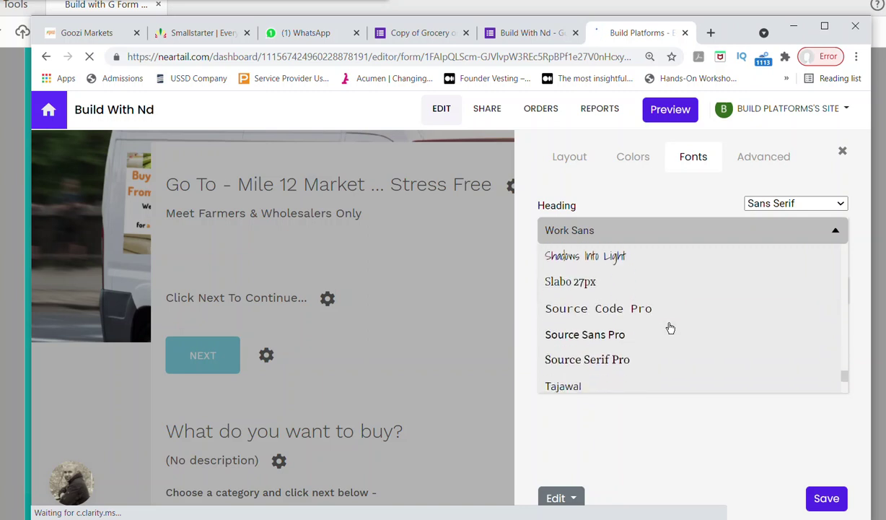
pyautogui.scroll(-3, 671, 328)
pyautogui.scroll(15, 670, 328)
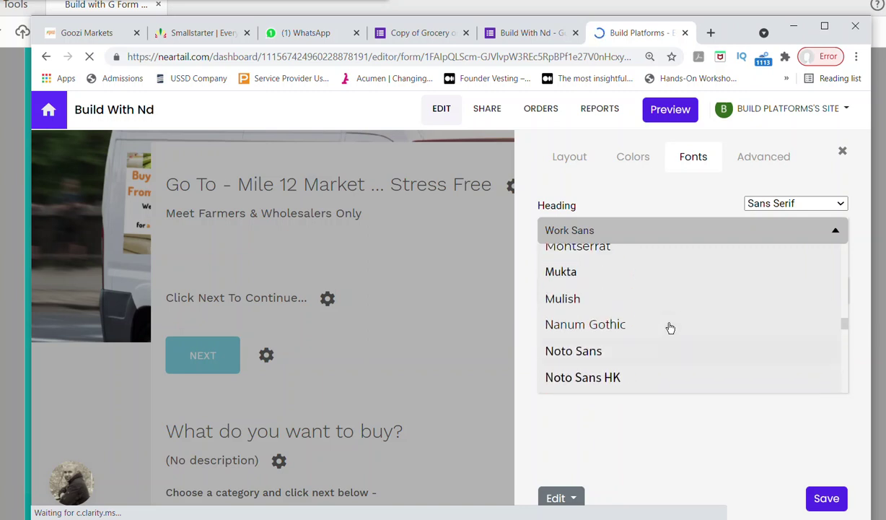
pyautogui.scroll(3, 670, 328)
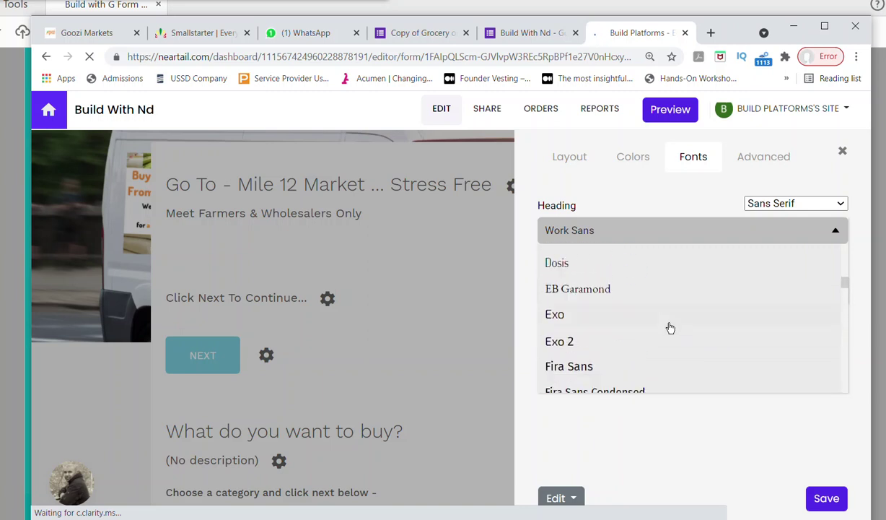
pyautogui.scroll(-2, 669, 329)
pyautogui.click(578, 280)
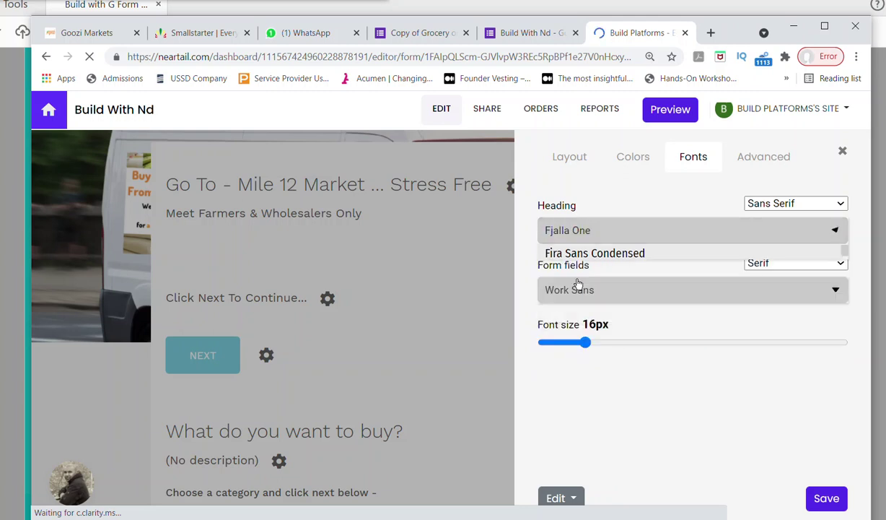
# Step: Choose Bree Serif as the form-field font and save the font settings
pyautogui.click(793, 293)
pyautogui.scroll(-5, 617, 362)
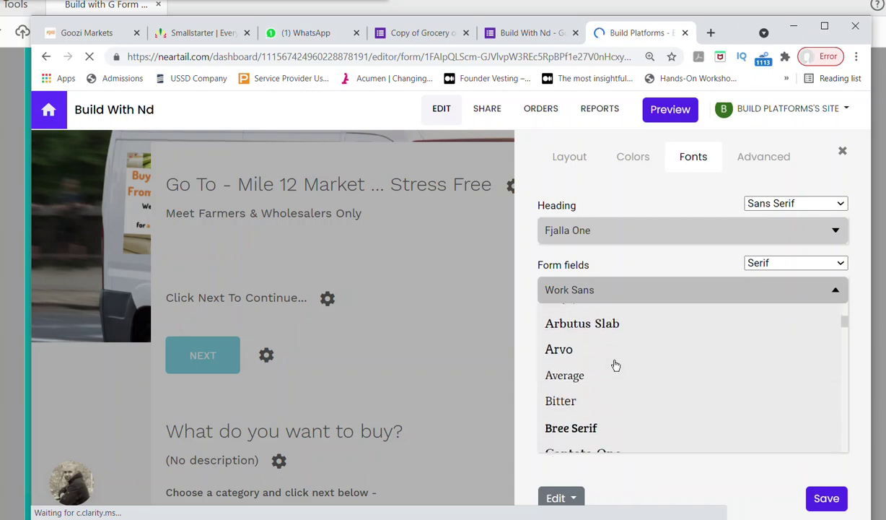
pyautogui.scroll(2, 615, 364)
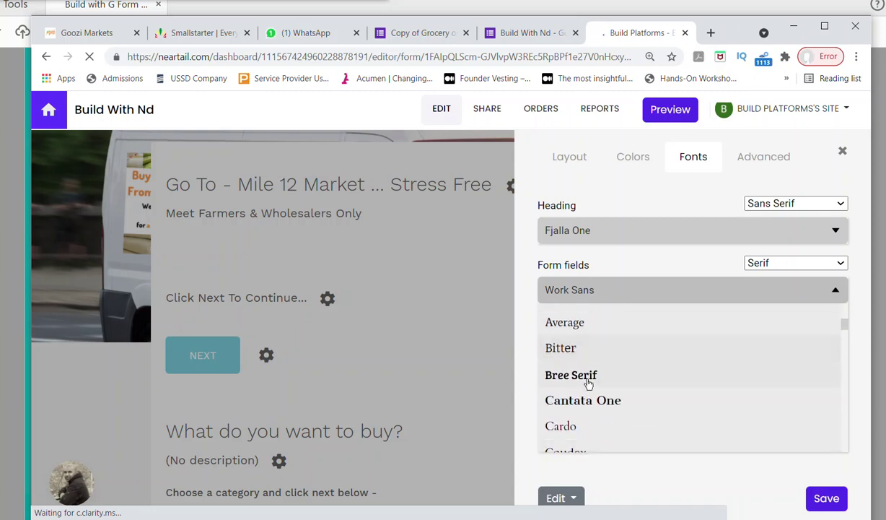
pyautogui.click(585, 376)
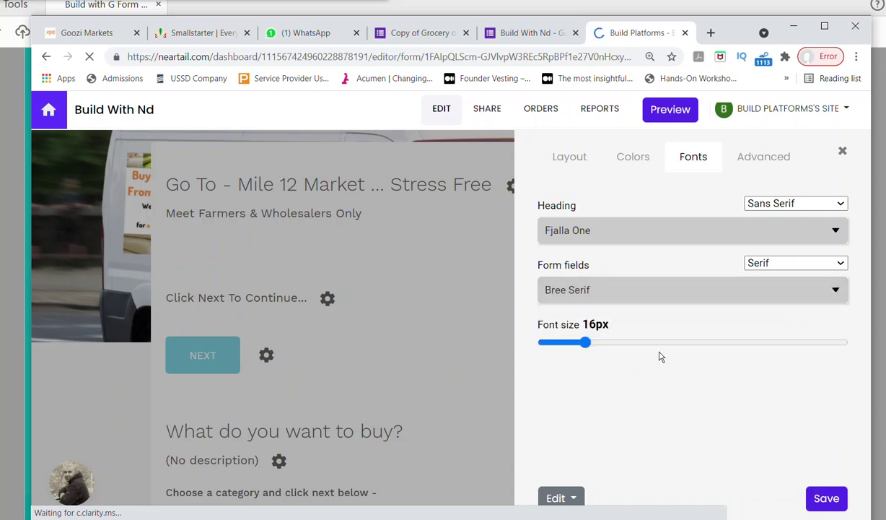
pyautogui.click(820, 498)
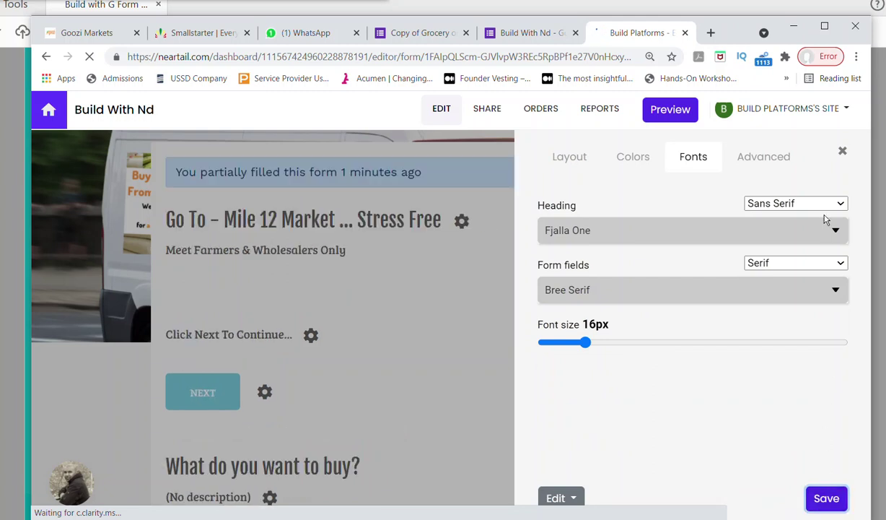
# Step: Apply and save the Default form layout, then close the design customizer
pyautogui.click(573, 163)
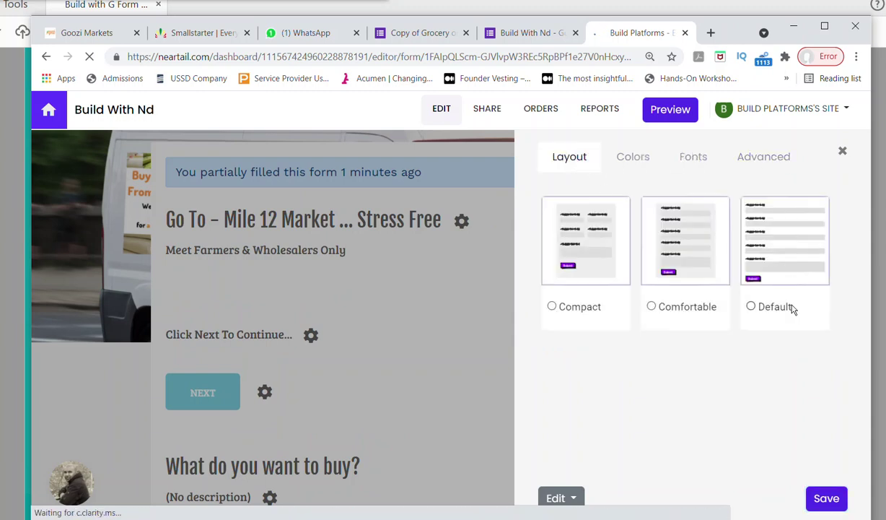
pyautogui.click(752, 307)
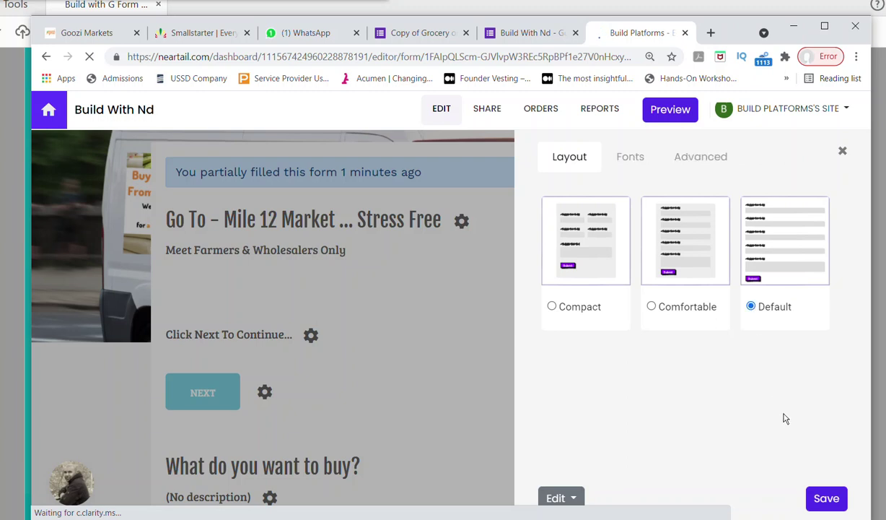
pyautogui.click(826, 500)
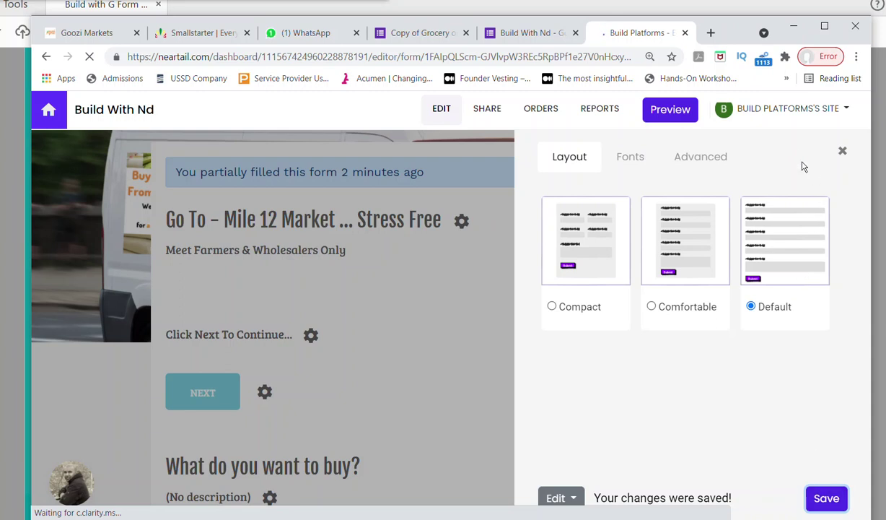
pyautogui.click(838, 151)
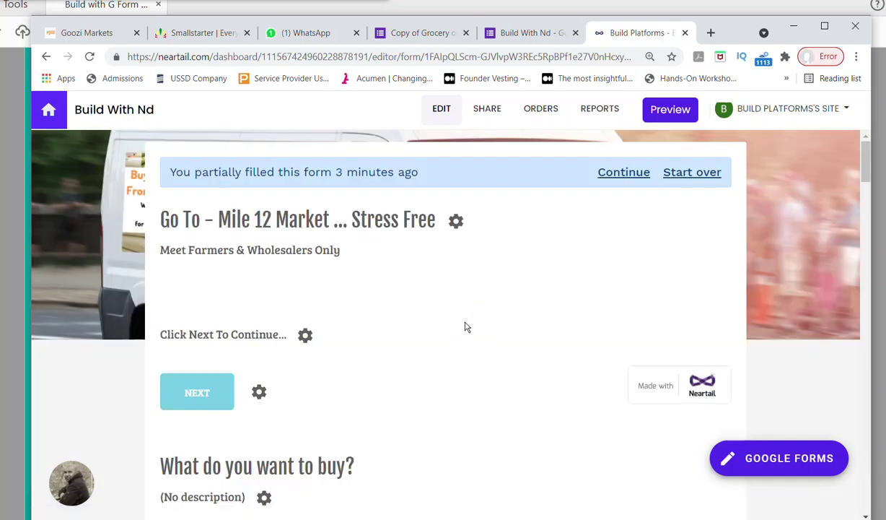
pyautogui.scroll(-2, 466, 327)
pyautogui.scroll(2, 466, 327)
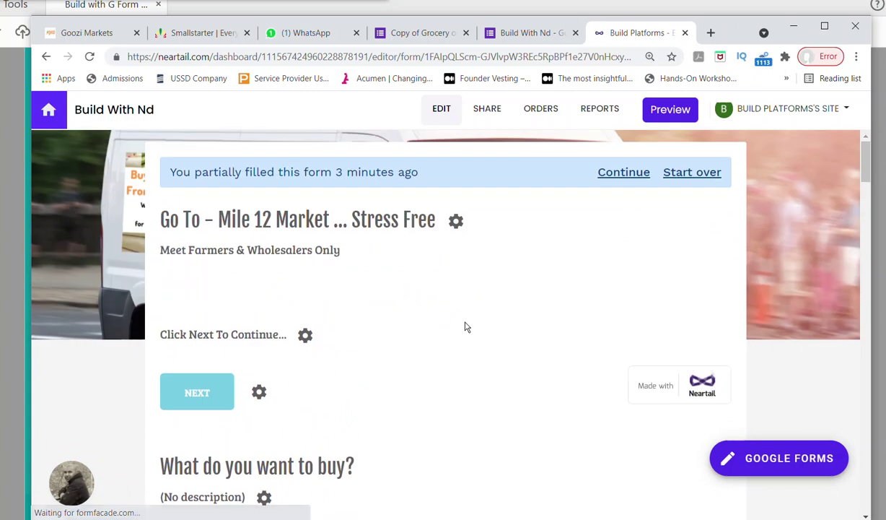
pyautogui.click(692, 175)
pyautogui.scroll(-3, 480, 317)
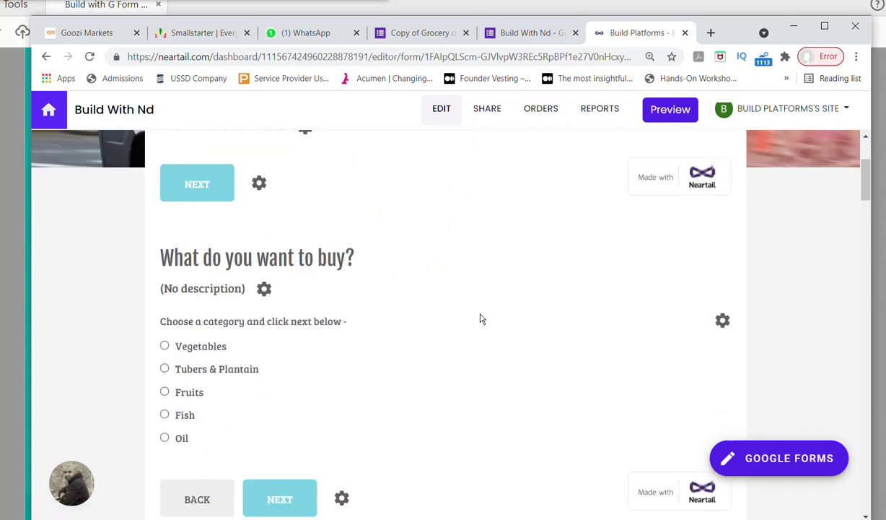
pyautogui.scroll(-3, 482, 318)
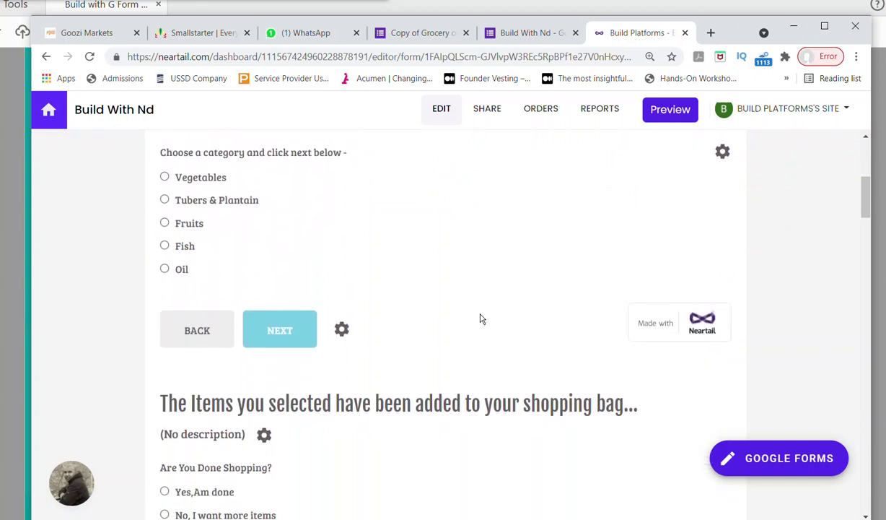
pyautogui.scroll(-5, 481, 318)
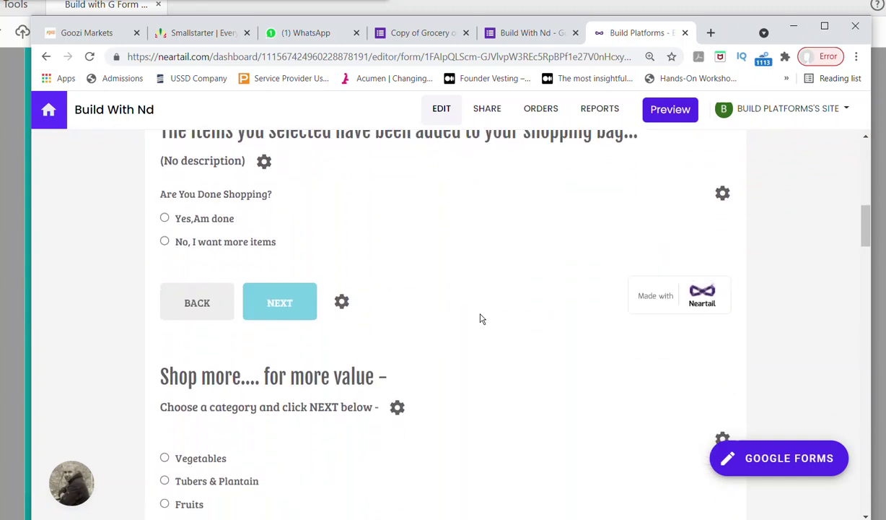
pyautogui.scroll(2, 481, 319)
pyautogui.scroll(-3, 481, 319)
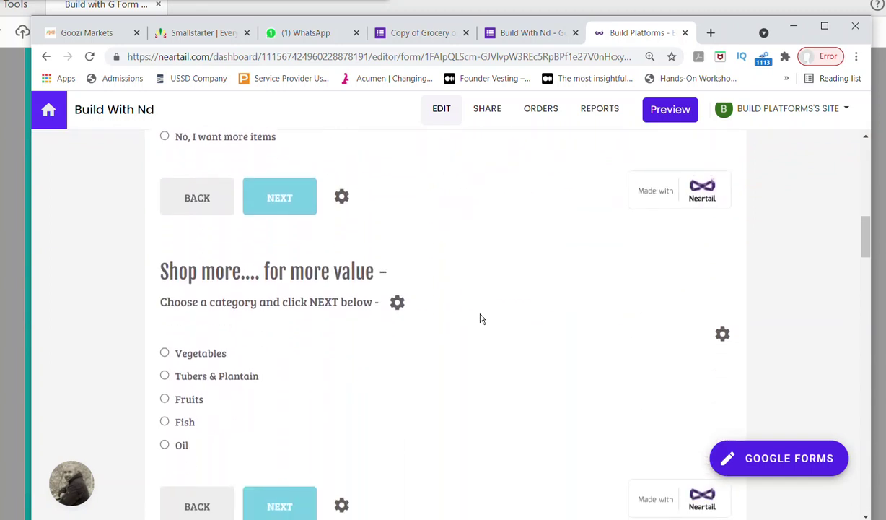
pyautogui.scroll(-5, 482, 318)
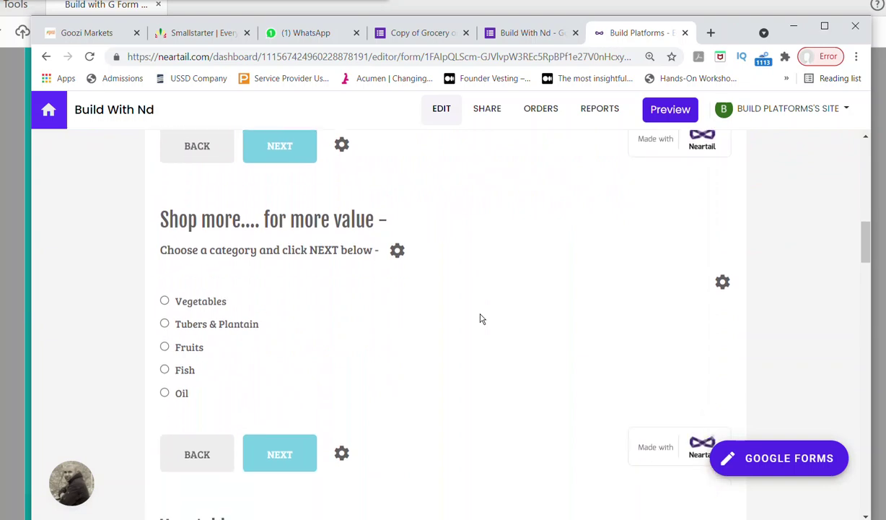
pyautogui.scroll(-20, 481, 319)
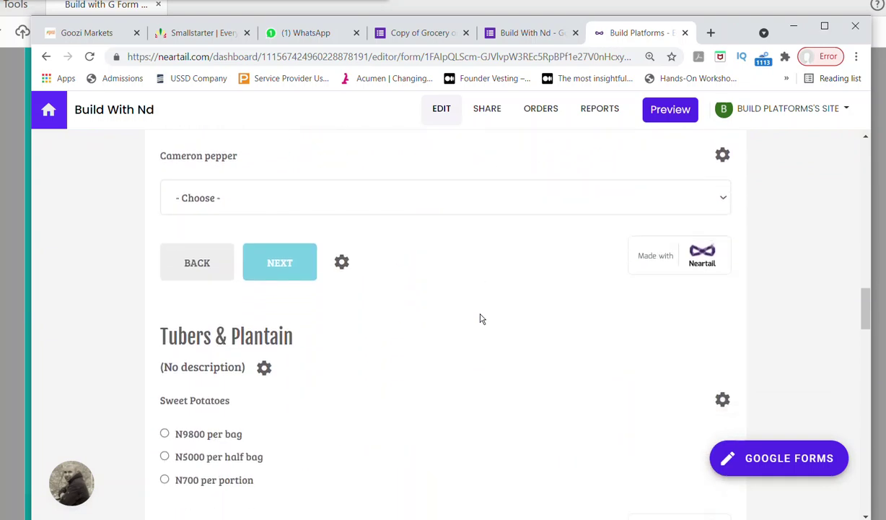
pyautogui.scroll(-8, 481, 318)
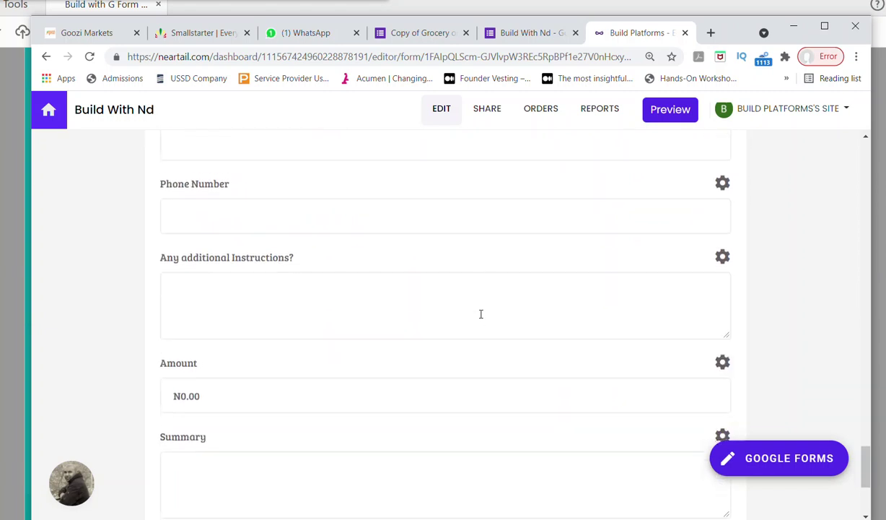
pyautogui.scroll(2, 481, 318)
pyautogui.scroll(-1, 482, 318)
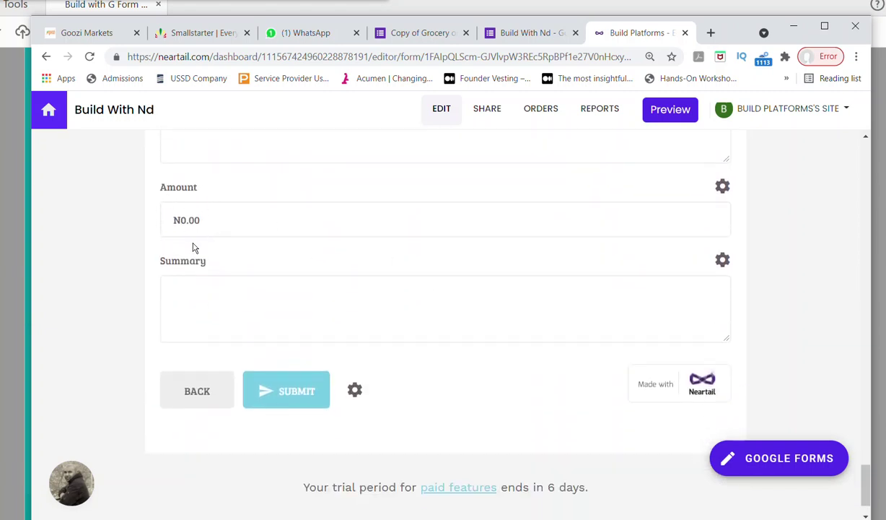
pyautogui.scroll(15, 324, 245)
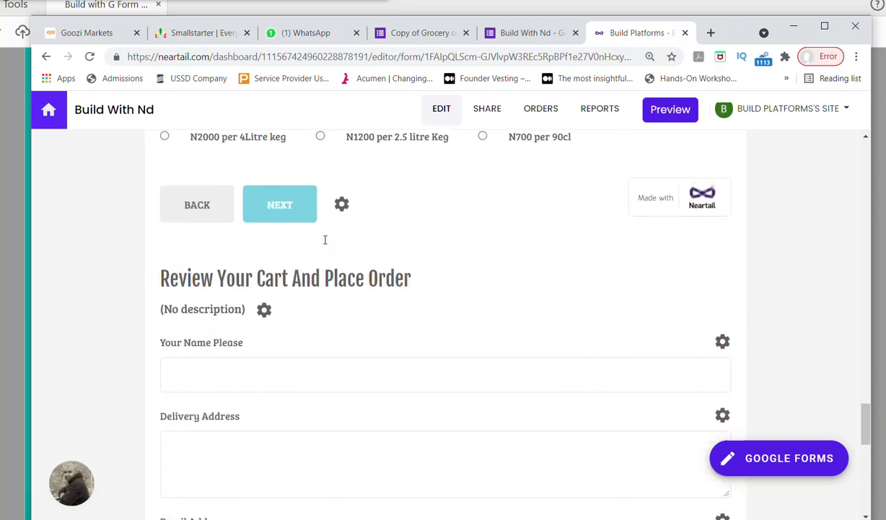
pyautogui.scroll(15, 324, 245)
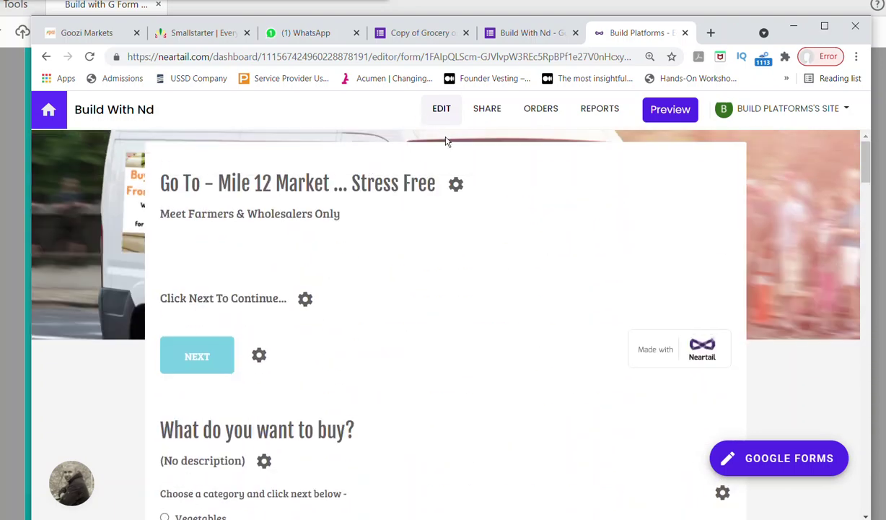
pyautogui.scroll(-15, 433, 248)
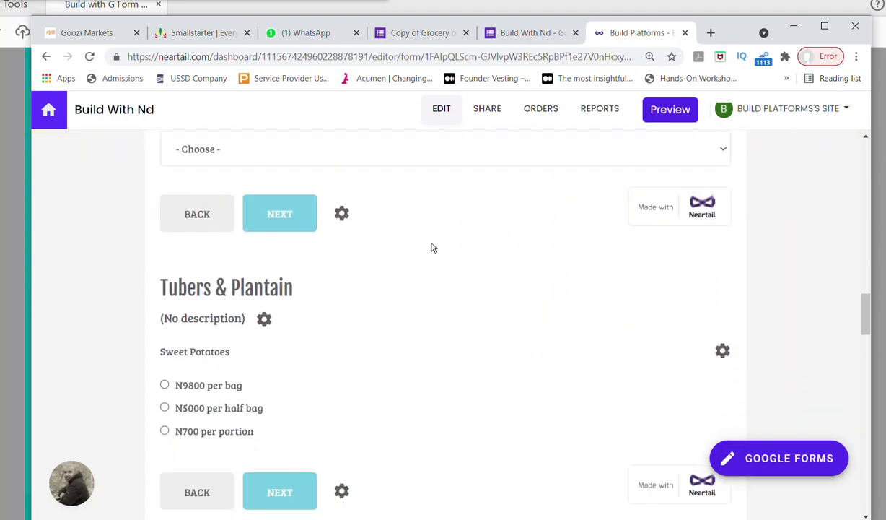
pyautogui.scroll(4, 433, 247)
pyautogui.scroll(15, 433, 248)
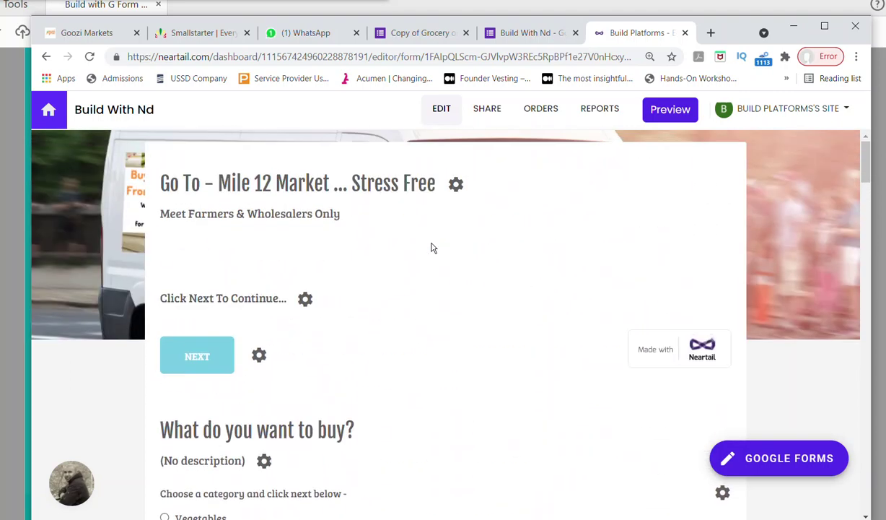
# Step: Open a live preview of the order form and discard the earlier partial answers
pyautogui.click(661, 110)
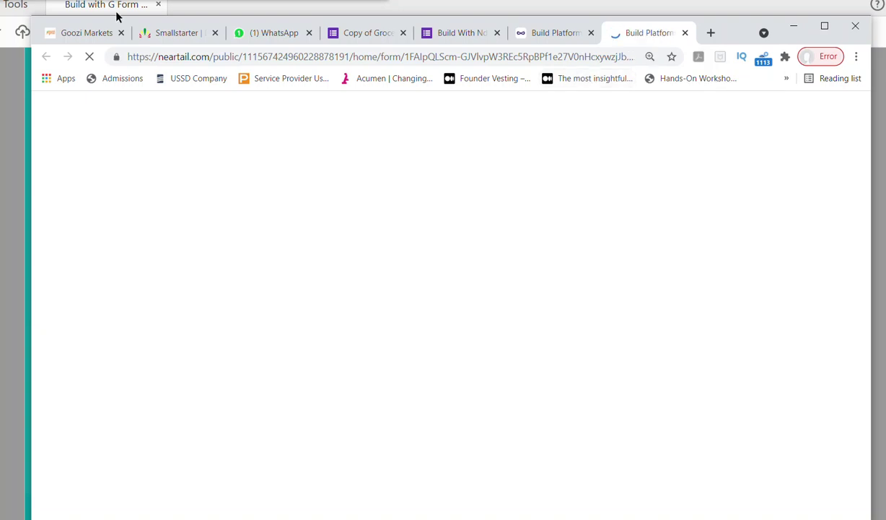
pyautogui.click(85, 6)
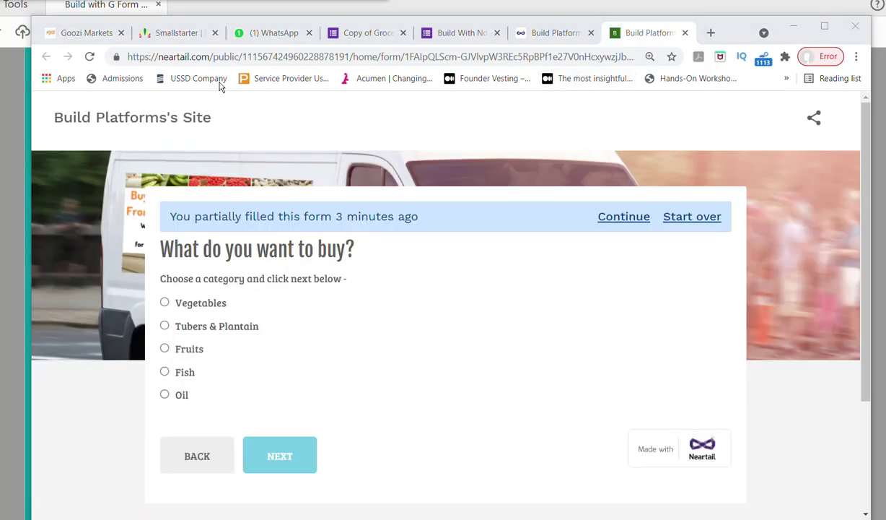
pyautogui.click(689, 218)
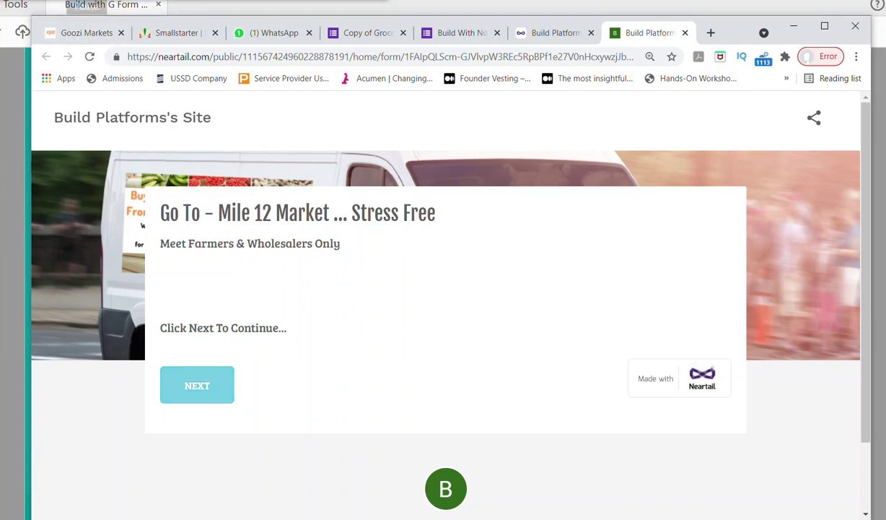
# Step: Move past the intro page, choose Vegetables as the category, and reload the preview
pyautogui.click(206, 389)
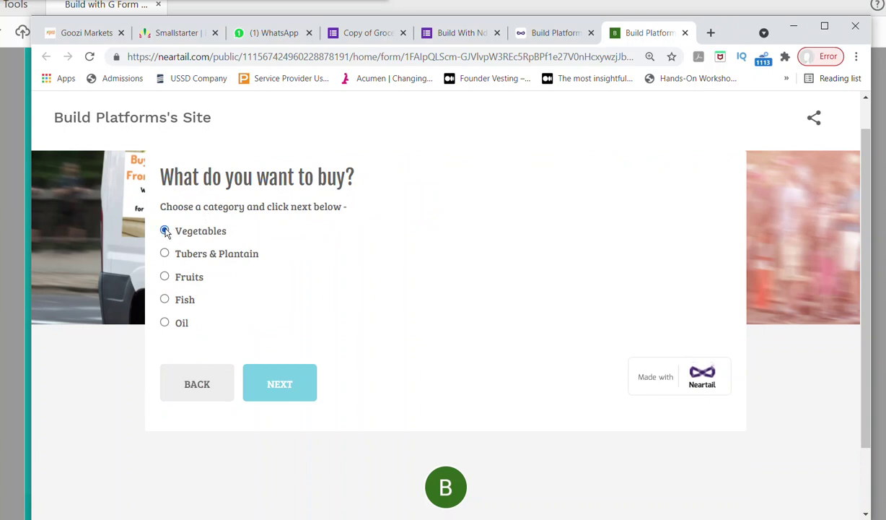
pyautogui.click(282, 384)
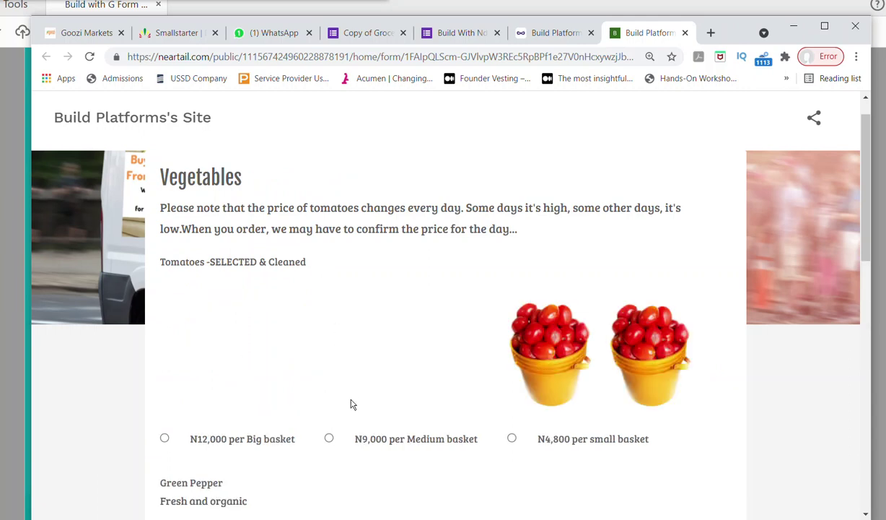
pyautogui.scroll(-1, 352, 405)
pyautogui.scroll(1, 351, 405)
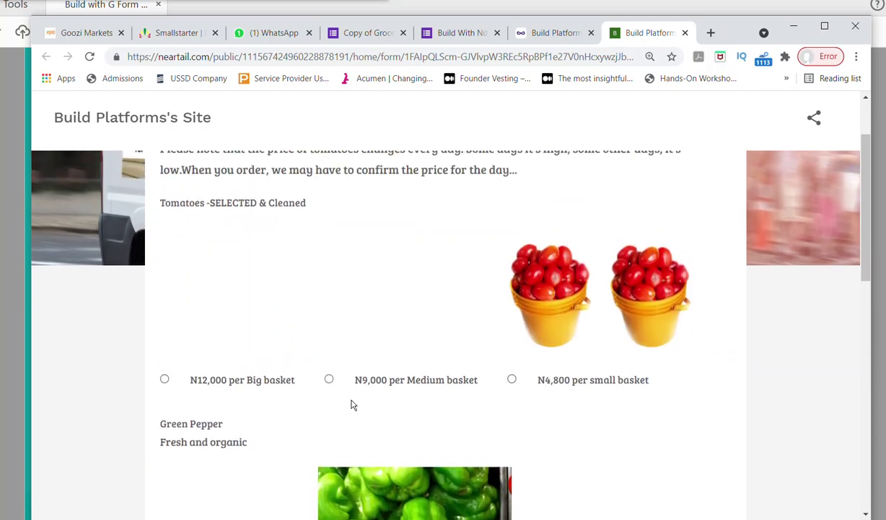
pyautogui.scroll(-1, 352, 404)
pyautogui.scroll(1, 351, 405)
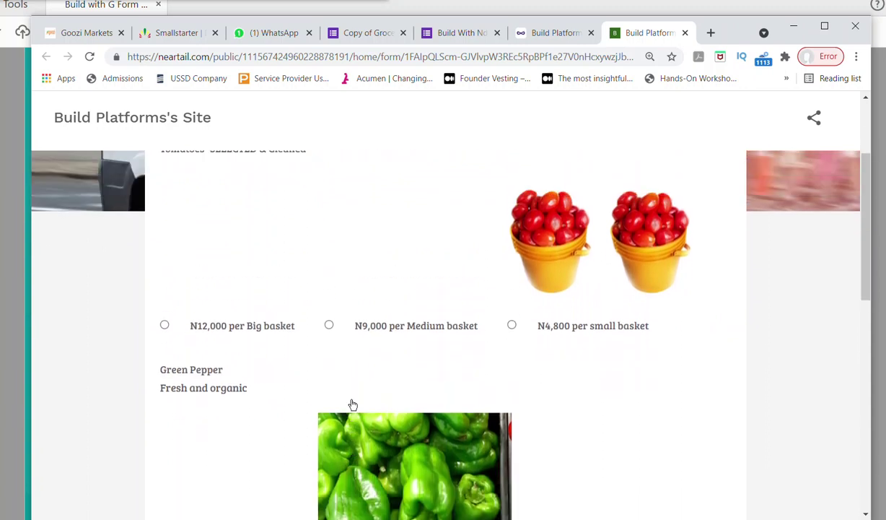
pyautogui.click(89, 57)
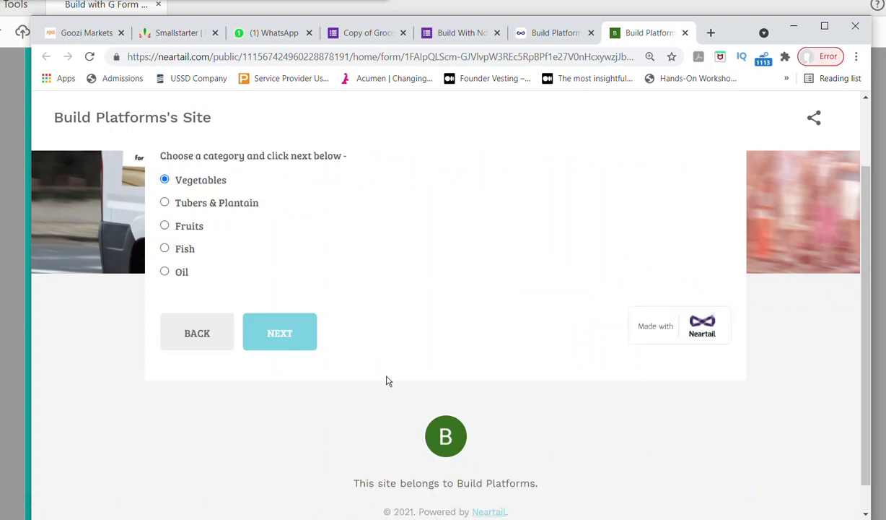
# Step: Order tomatoes (N12,000 Big basket), green pepper (N700 small bucket) and Cameron pepper (N100 half cup)
pyautogui.click(283, 329)
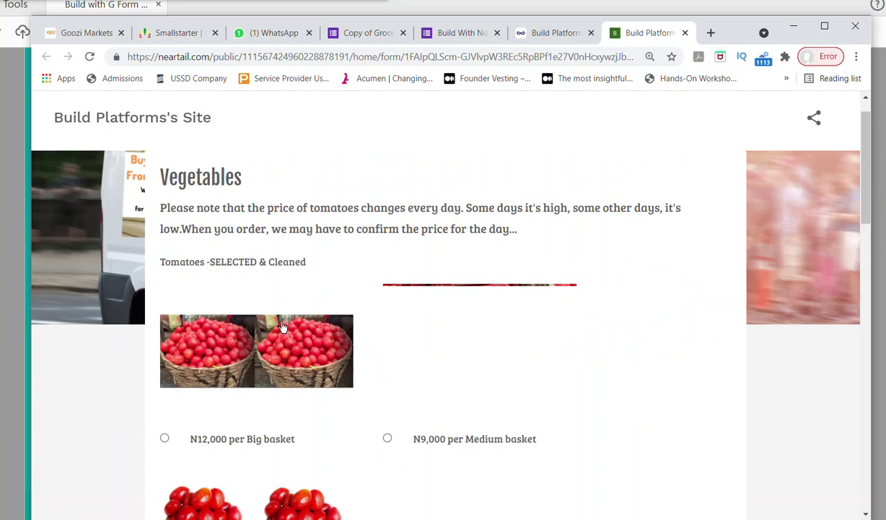
pyautogui.scroll(-2, 283, 328)
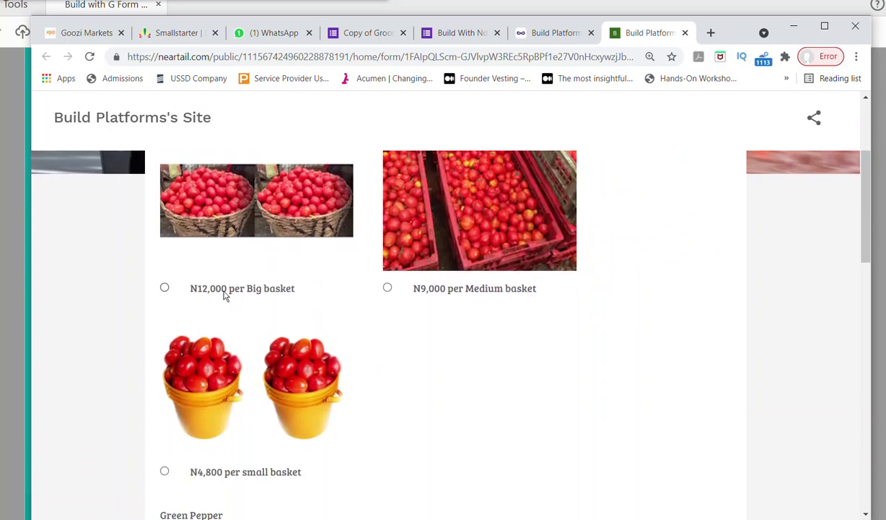
pyautogui.click(165, 288)
pyautogui.scroll(-4, 258, 355)
pyautogui.scroll(-2, 261, 354)
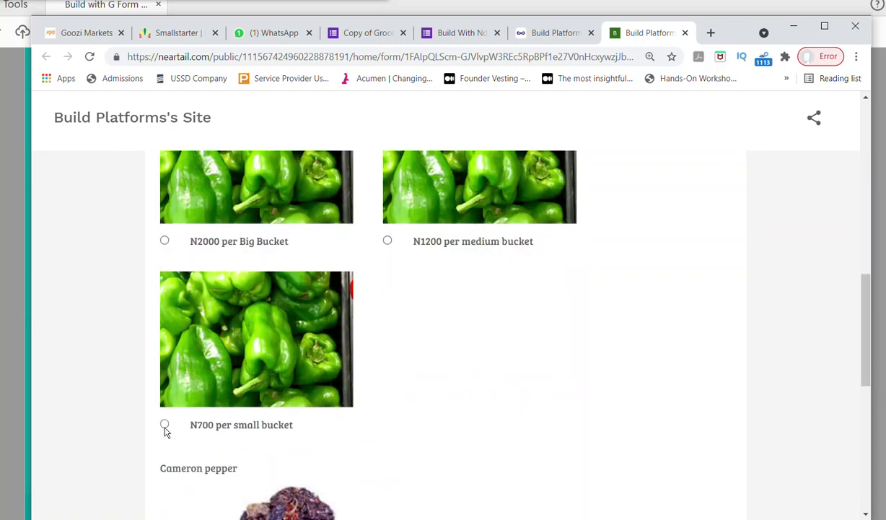
pyautogui.click(165, 426)
pyautogui.scroll(-5, 165, 431)
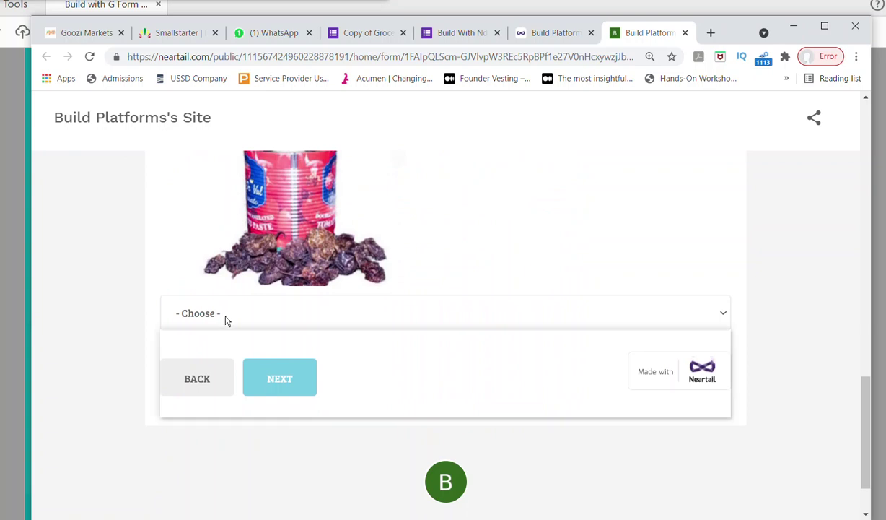
pyautogui.click(226, 317)
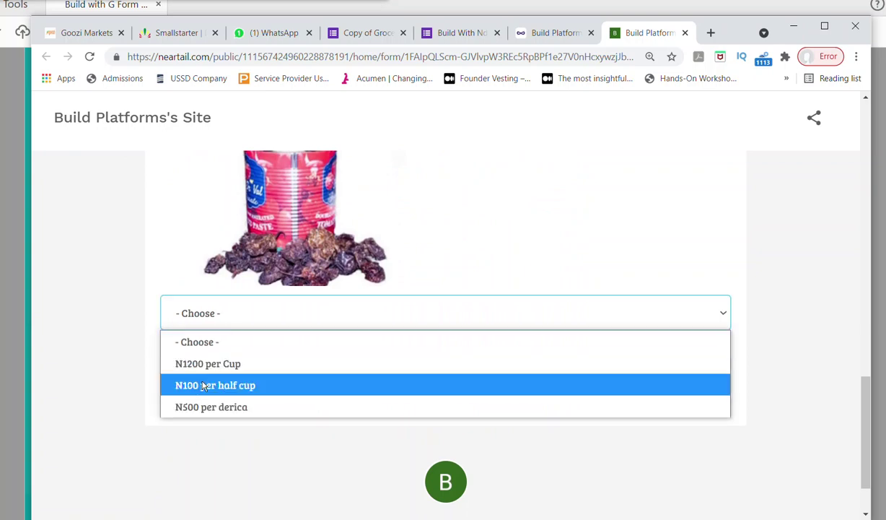
pyautogui.click(203, 386)
pyautogui.click(271, 379)
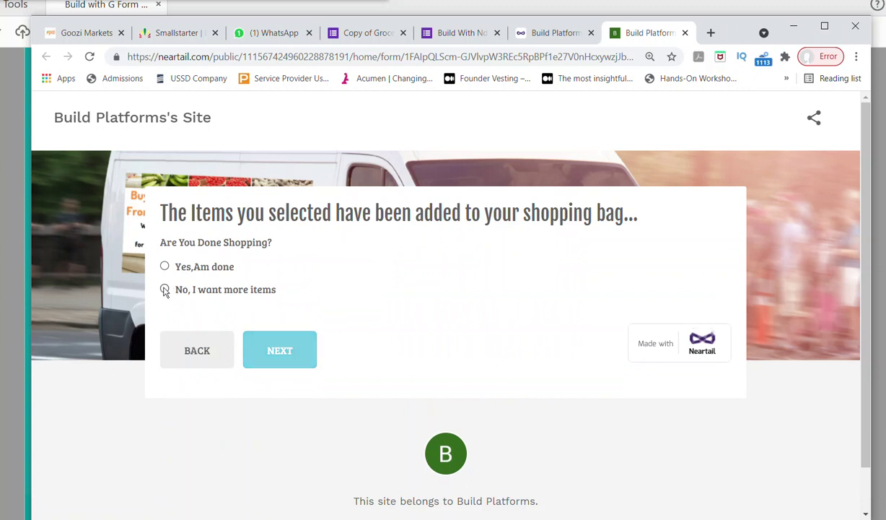
pyautogui.click(283, 353)
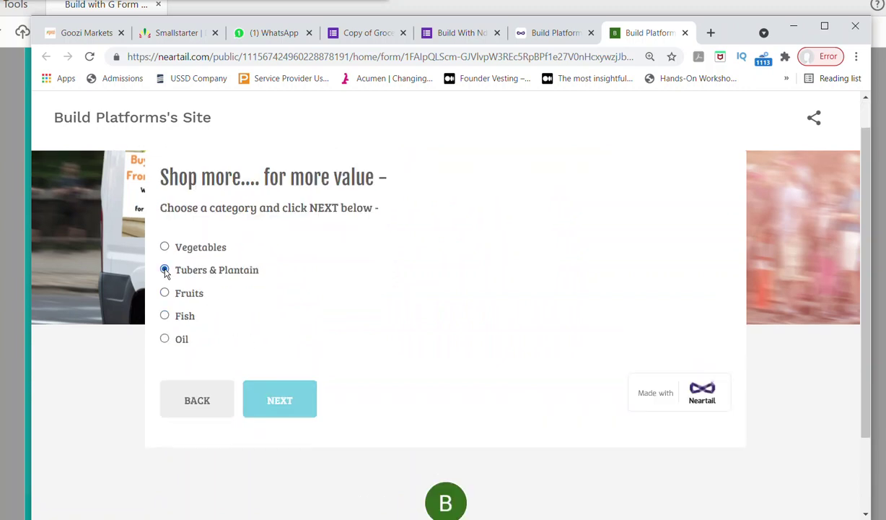
pyautogui.click(289, 395)
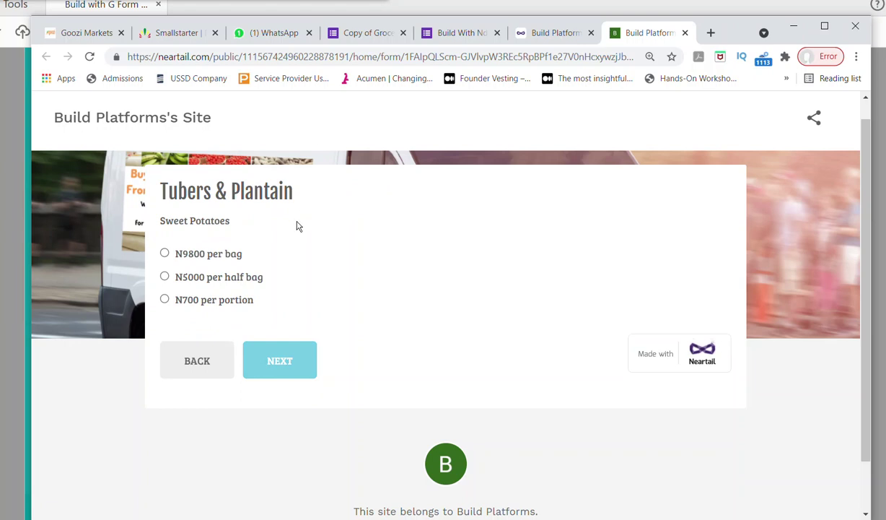
pyautogui.scroll(-1, 292, 270)
pyautogui.scroll(2, 292, 271)
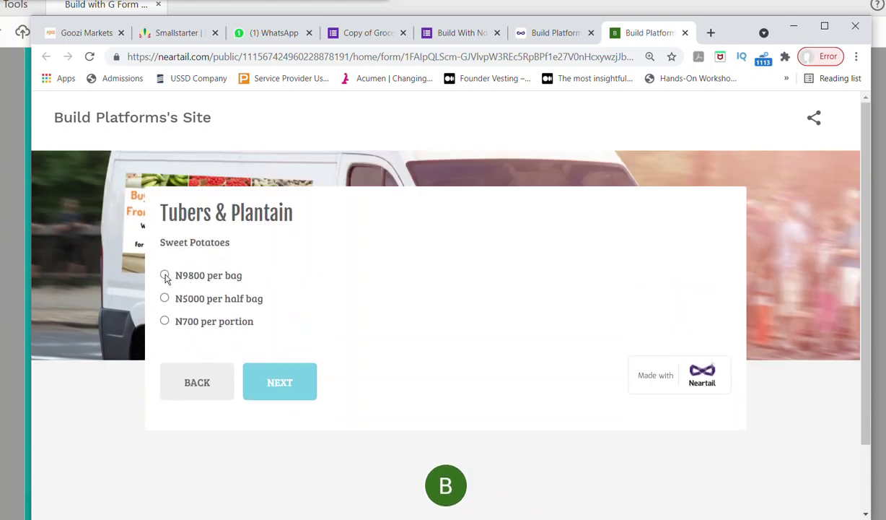
pyautogui.click(165, 276)
pyautogui.click(279, 381)
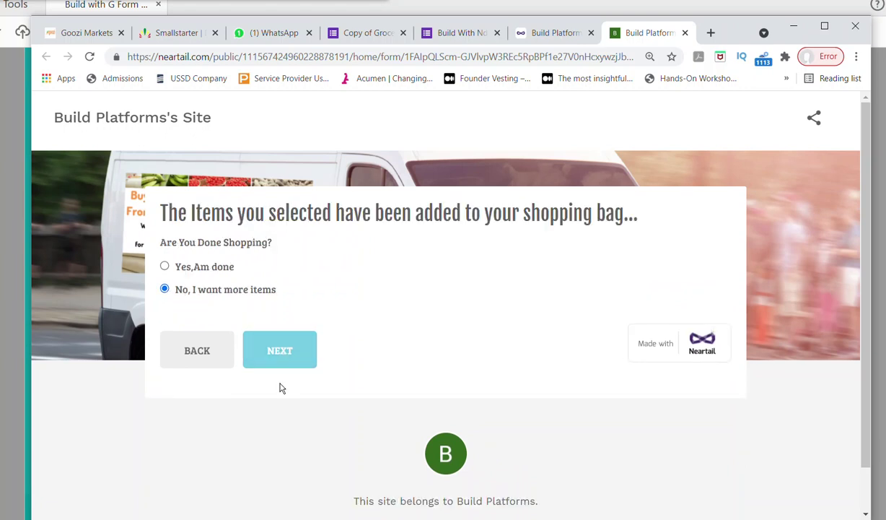
pyautogui.click(165, 267)
pyautogui.click(267, 353)
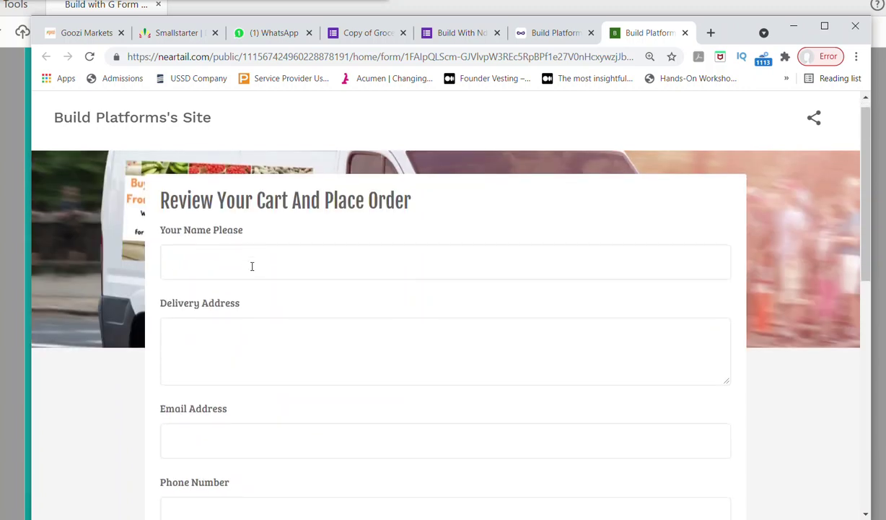
pyautogui.scroll(-2, 252, 268)
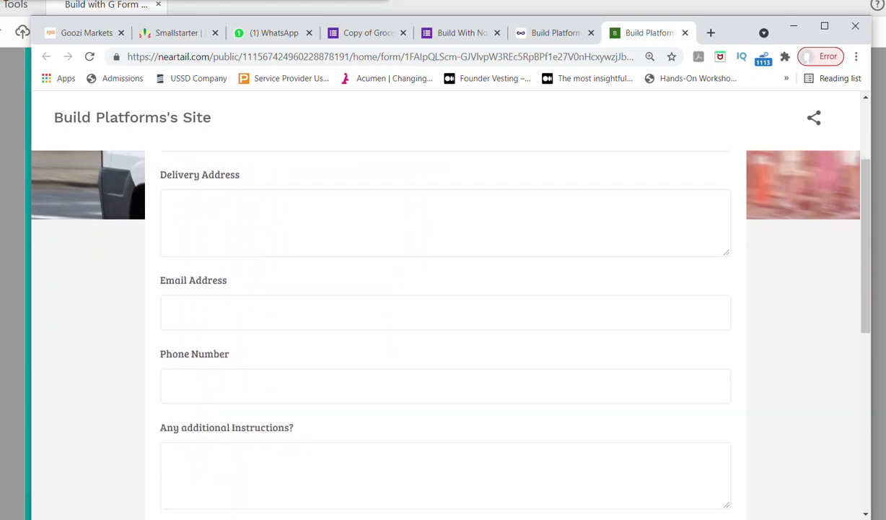
pyautogui.scroll(-2, 445, 332)
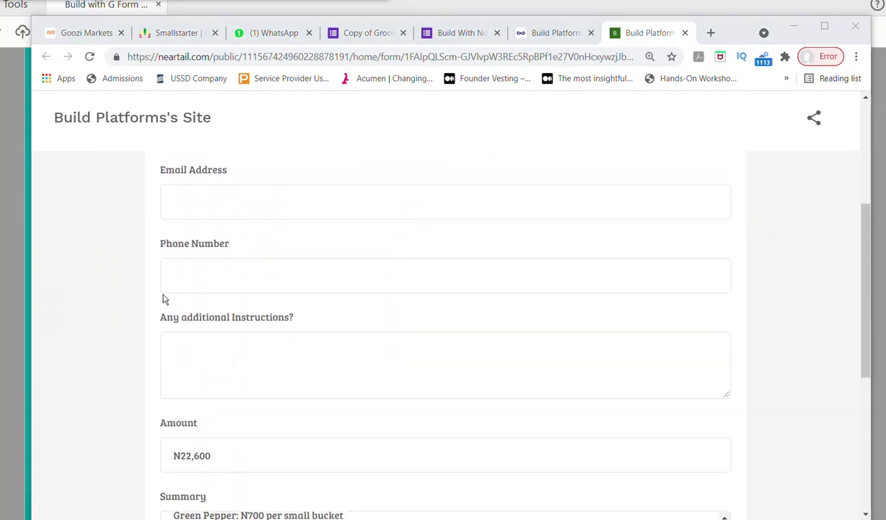
pyautogui.scroll(-6, 228, 417)
pyautogui.scroll(1, 227, 417)
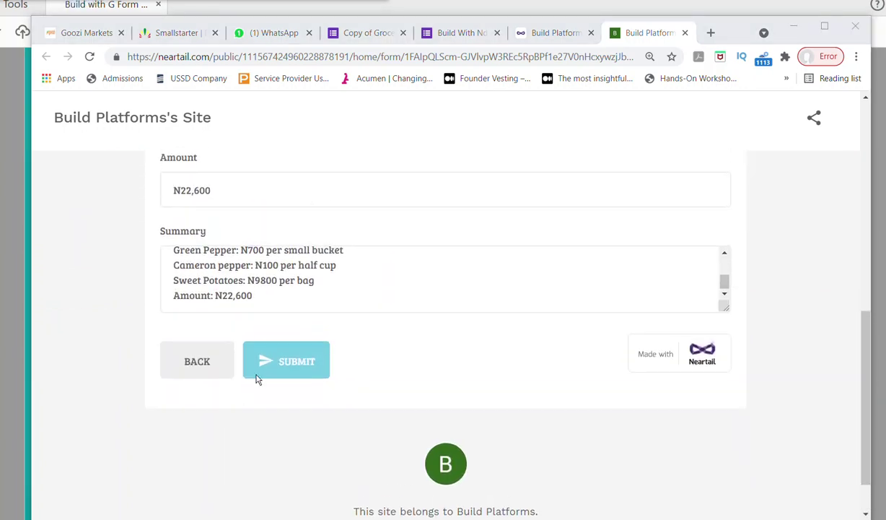
pyautogui.scroll(3, 279, 271)
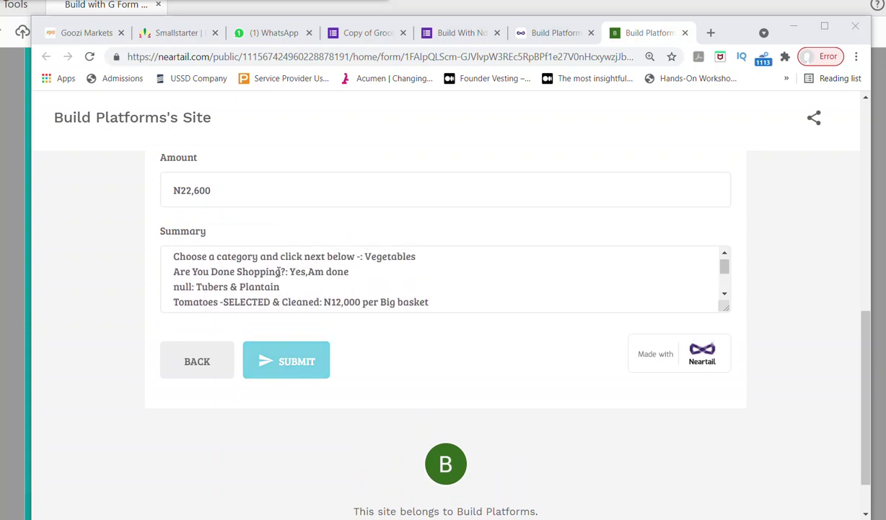
pyautogui.scroll(1, 279, 271)
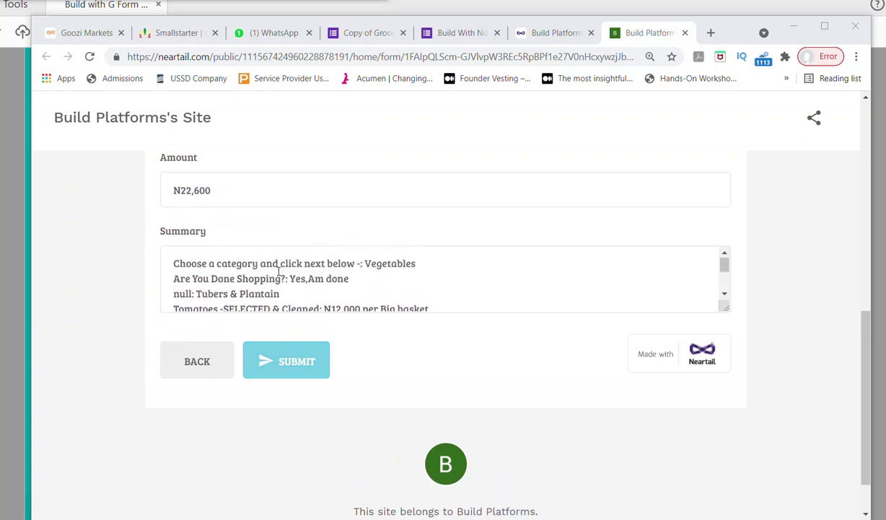
pyautogui.scroll(-1, 279, 272)
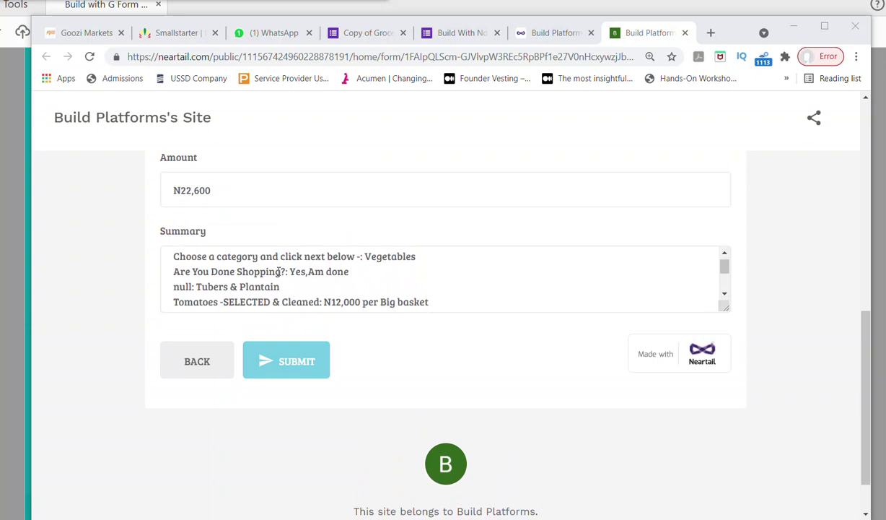
pyautogui.scroll(-2, 280, 272)
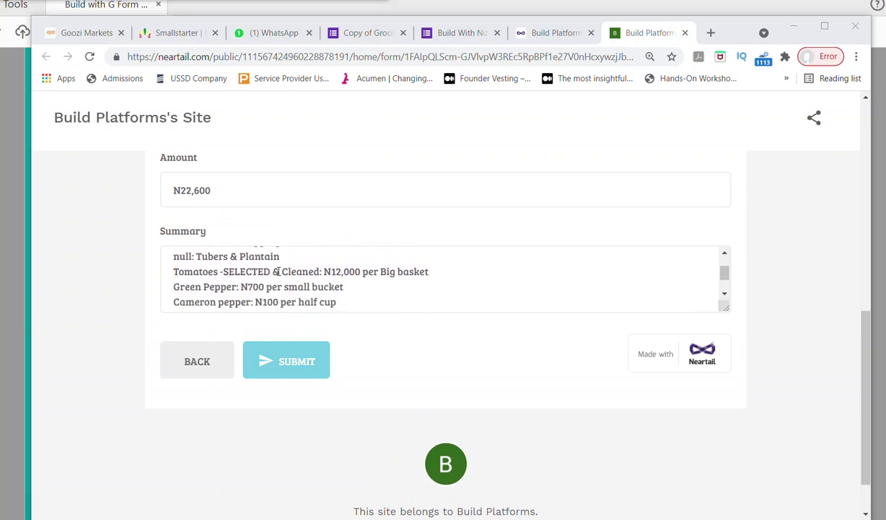
pyautogui.scroll(-2, 280, 271)
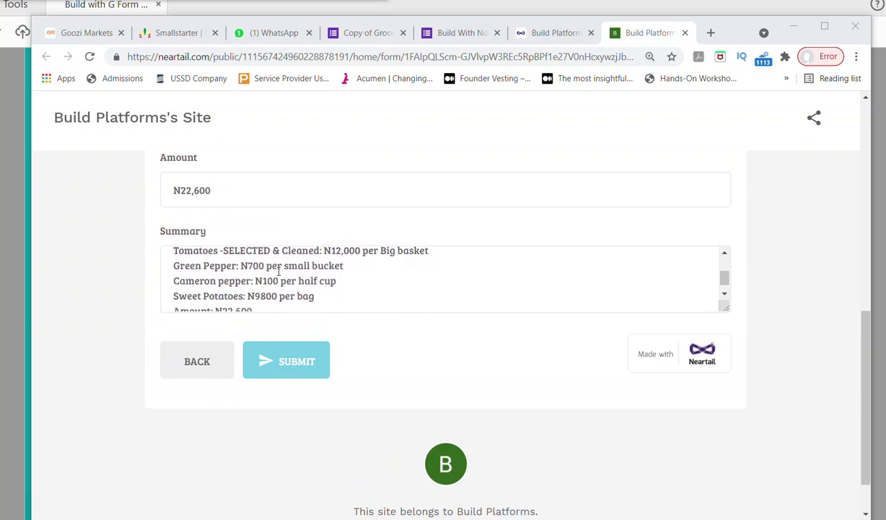
pyautogui.scroll(-1, 260, 285)
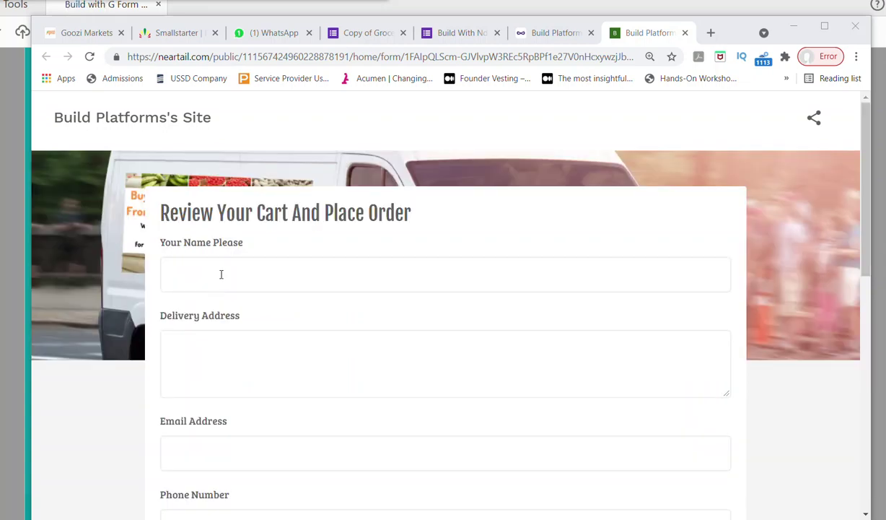
# Step: Enter the customer's name, delivery address and e-mail address in the test order
pyautogui.click(221, 274)
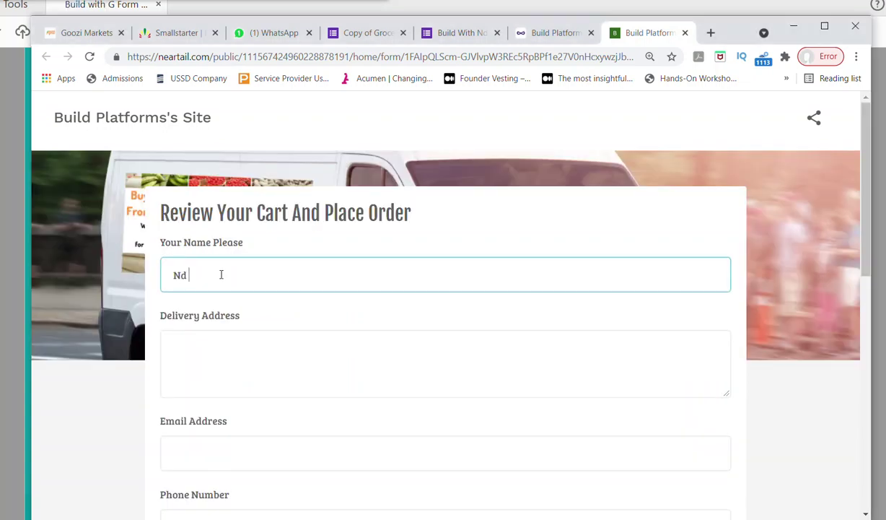
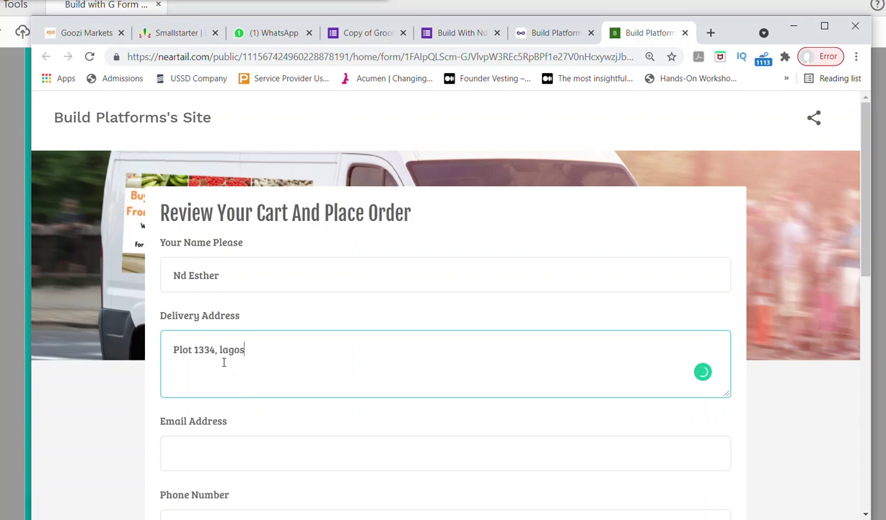
pyautogui.scroll(-2, 224, 362)
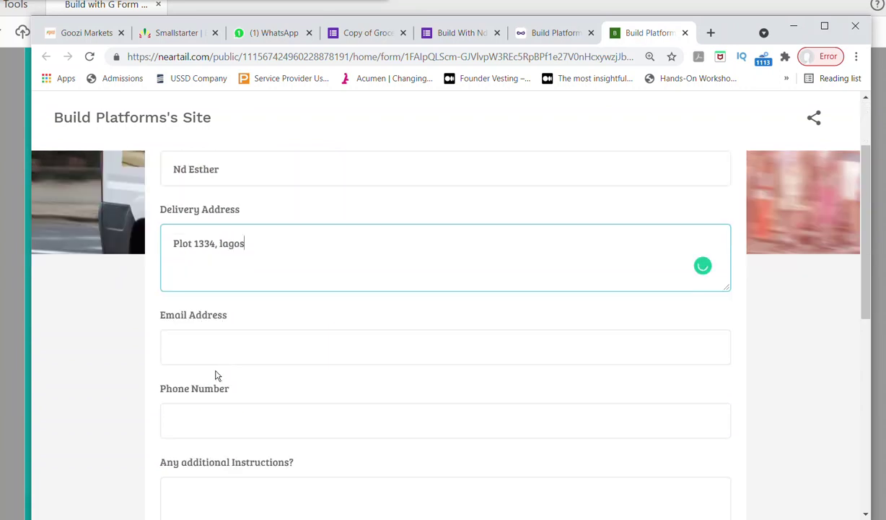
pyautogui.click(206, 354)
pyautogui.write('nn')
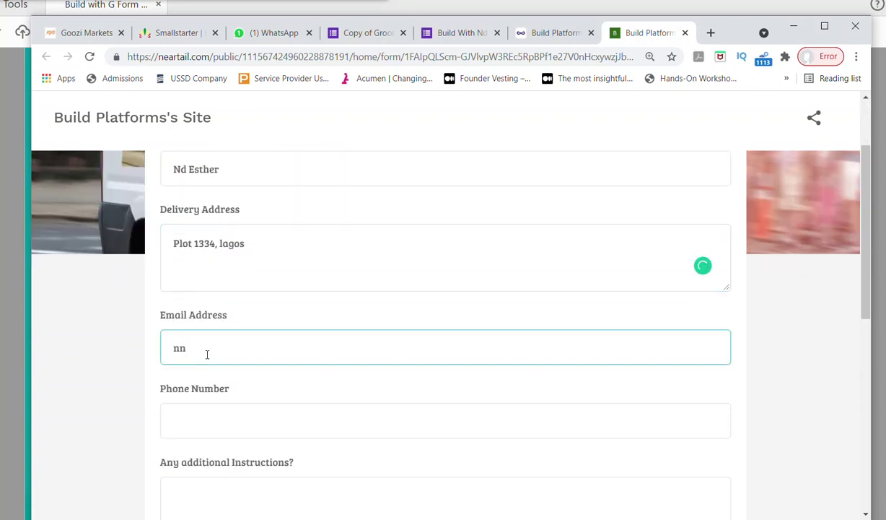
pyautogui.write('@g')
pyautogui.press('BackSpace')
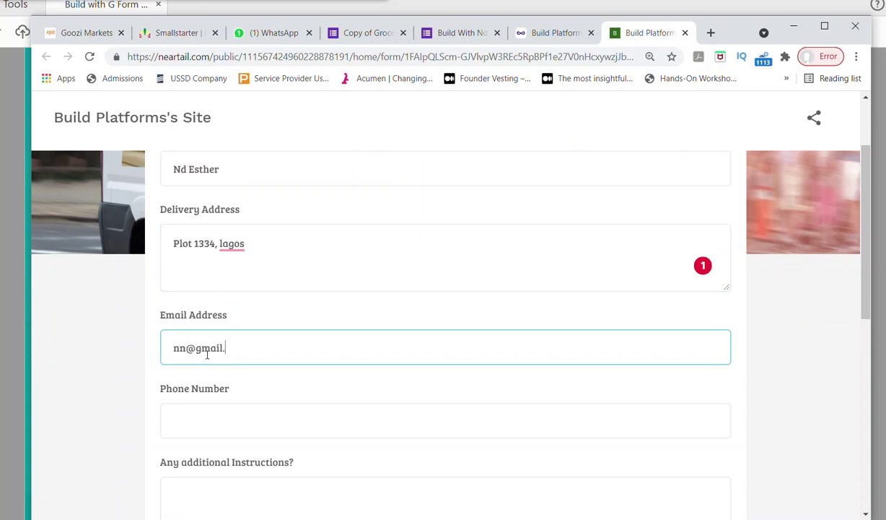
pyautogui.write('com')
pyautogui.scroll(-1, 208, 354)
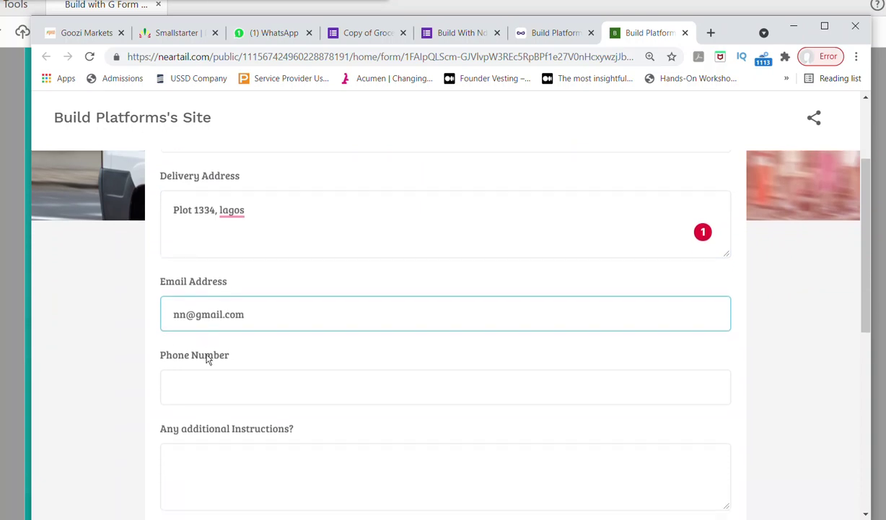
# Step: Enter the customer's phone number, correcting the mistyped digits
pyautogui.click(194, 391)
pyautogui.write('07')
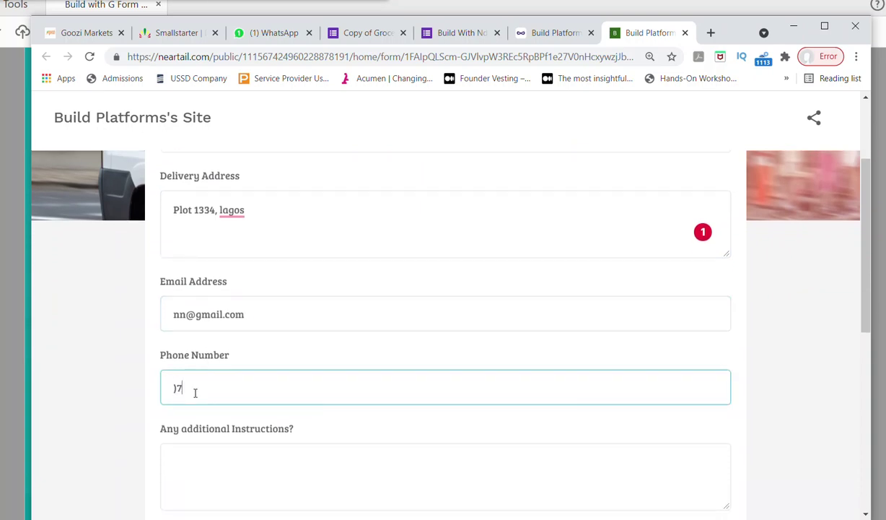
pyautogui.write('03122')
pyautogui.hotkey('ctrl', 'a')
pyautogui.press('BackSpace')
pyautogui.write('090')
pyautogui.hotkey('ctrl', 'a')
pyautogui.press('BackSpace')
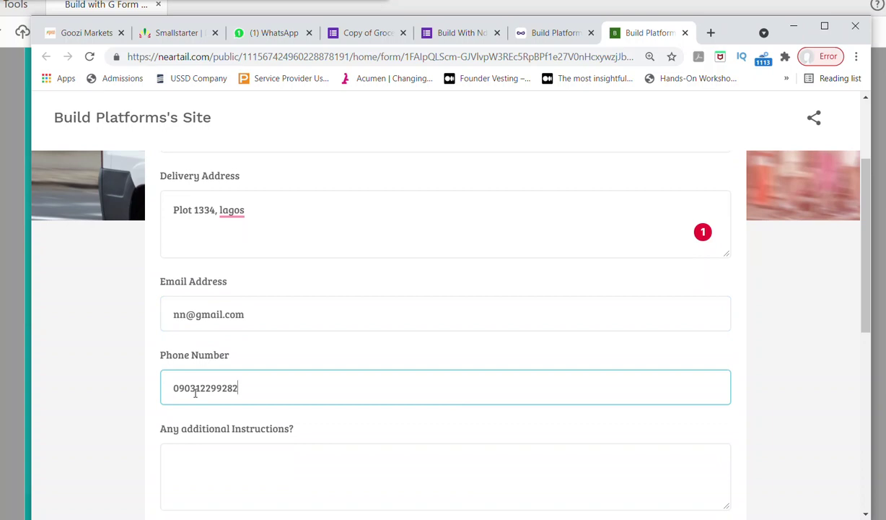
pyautogui.press('Left')
pyautogui.press('Left')
pyautogui.press('BackSpace')
pyautogui.scroll(-2, 195, 394)
# Step: Put 'None' as the additional instructions and submit the test order
pyautogui.click(198, 359)
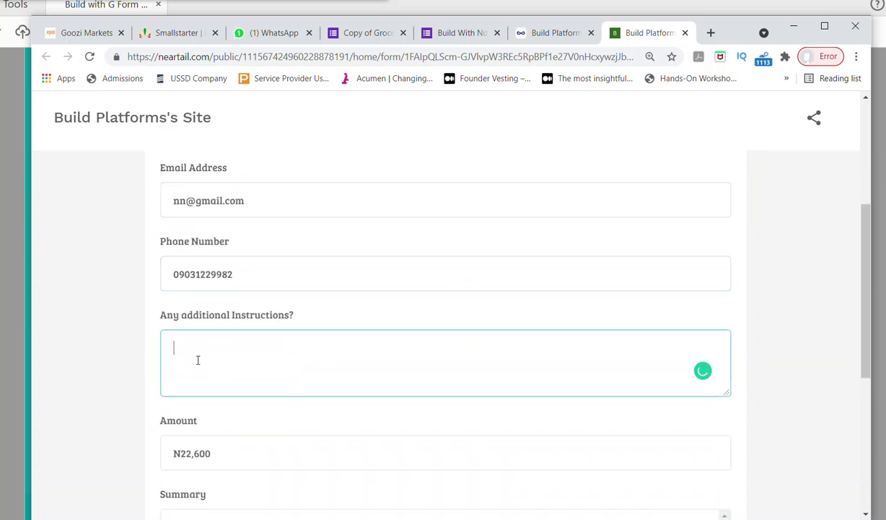
pyautogui.write('None')
pyautogui.scroll(-2, 195, 361)
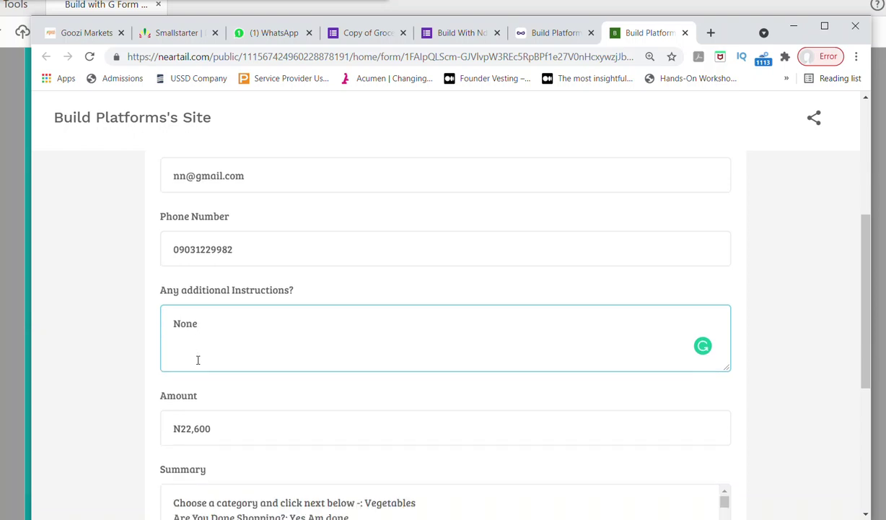
pyautogui.scroll(-8, 228, 449)
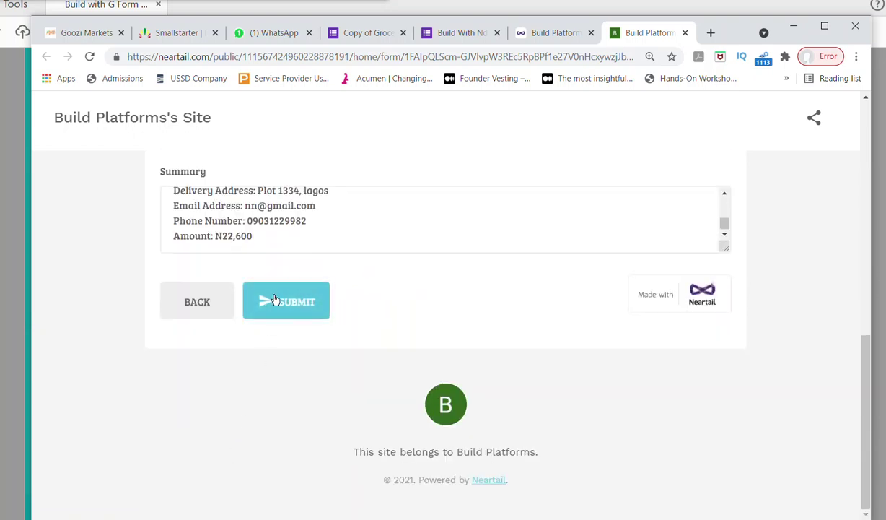
pyautogui.click(274, 300)
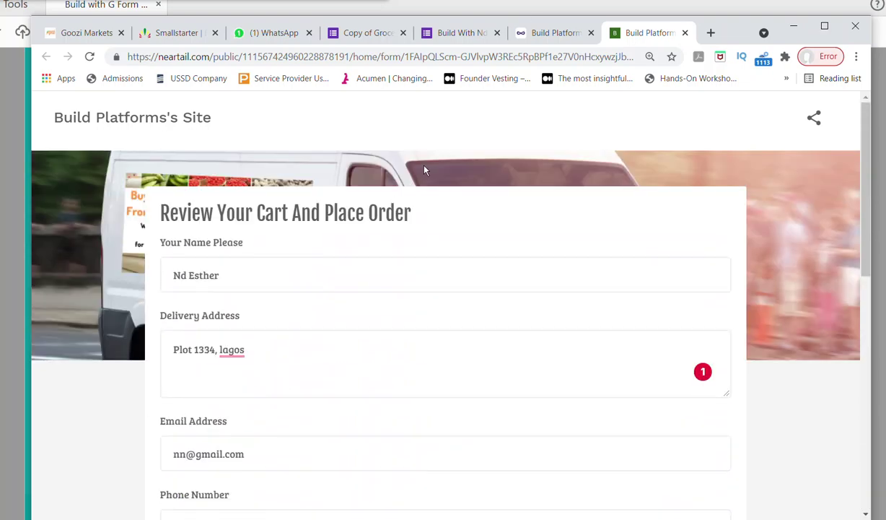
# Step: Back in the form editor, change the submit button caption to 'Place Order'
pyautogui.click(565, 34)
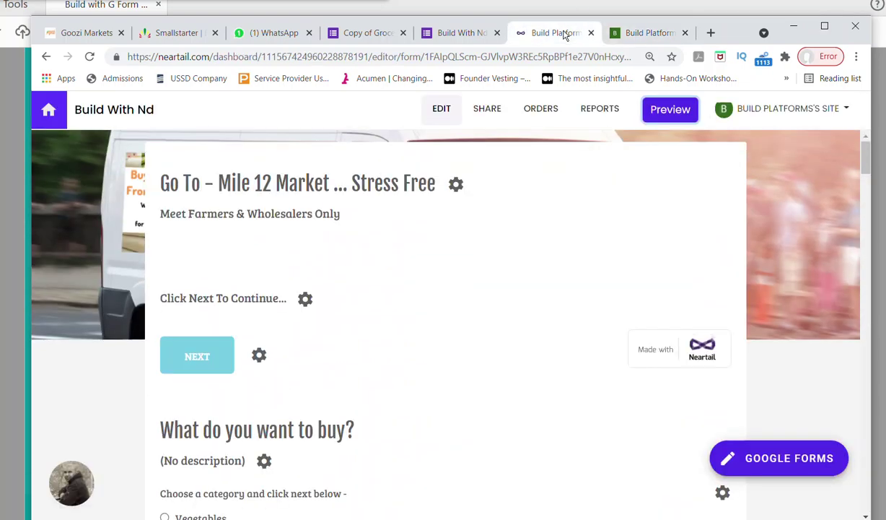
pyautogui.scroll(-15, 548, 351)
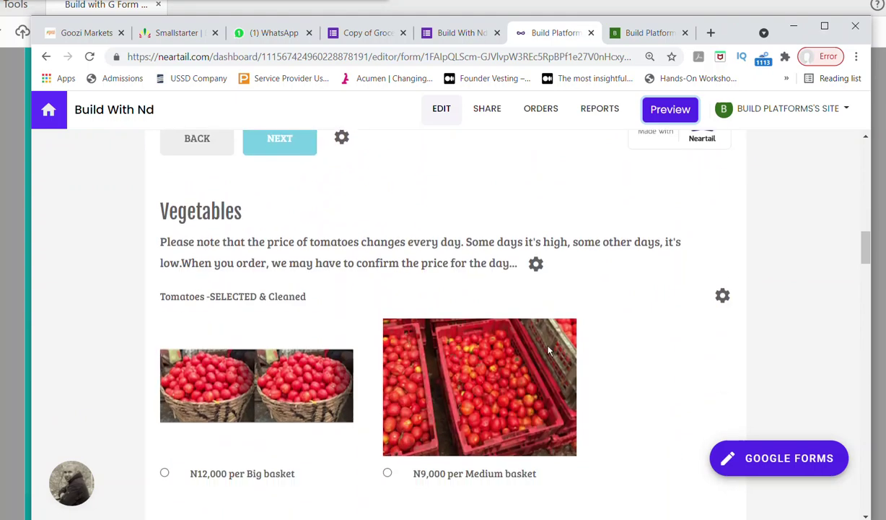
pyautogui.scroll(-20, 548, 351)
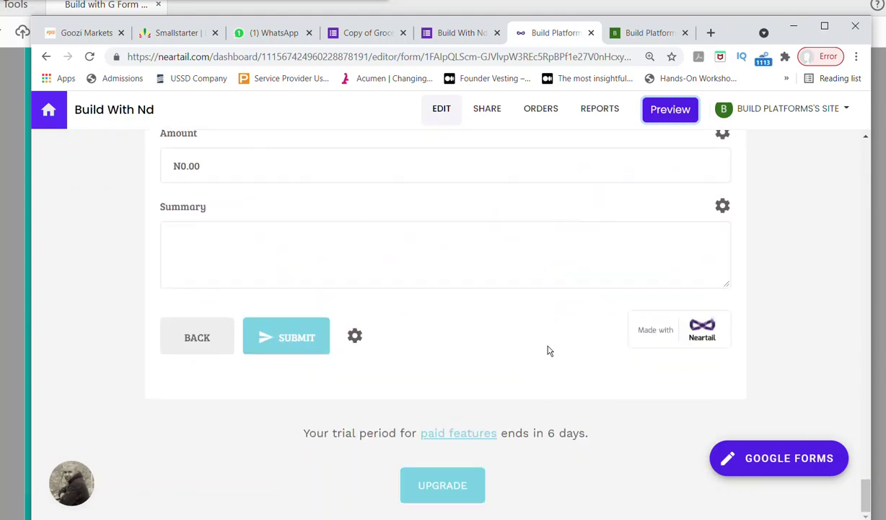
pyautogui.click(354, 336)
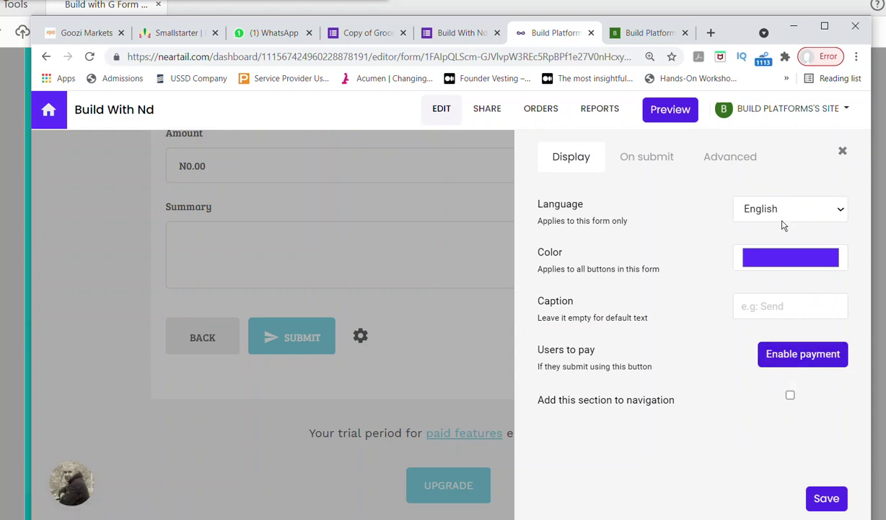
pyautogui.click(782, 308)
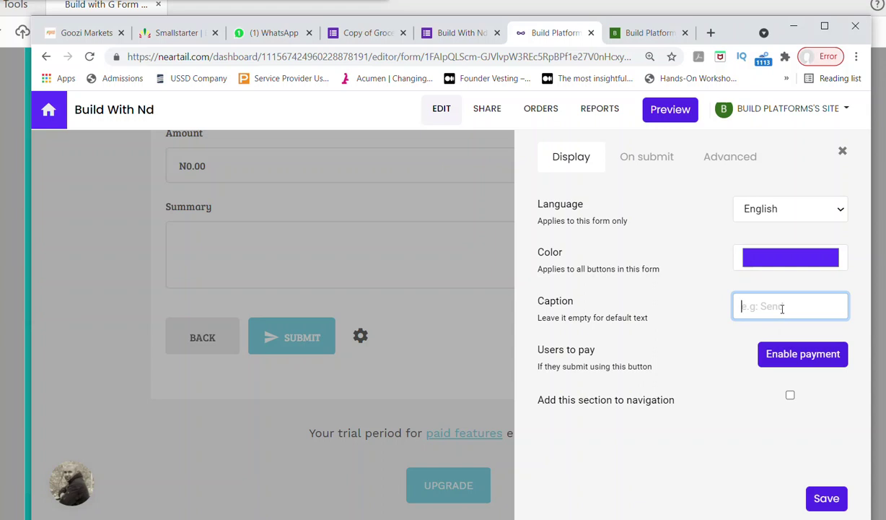
pyautogui.write('Or')
pyautogui.press('BackSpace')
pyautogui.write('Place Order')
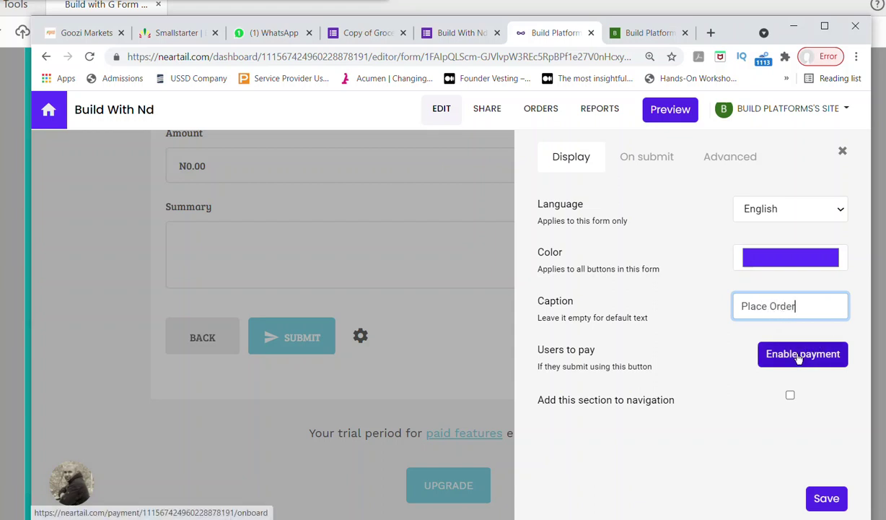
# Step: Set the form's button colour to green (42, 229, 113)
pyautogui.click(763, 263)
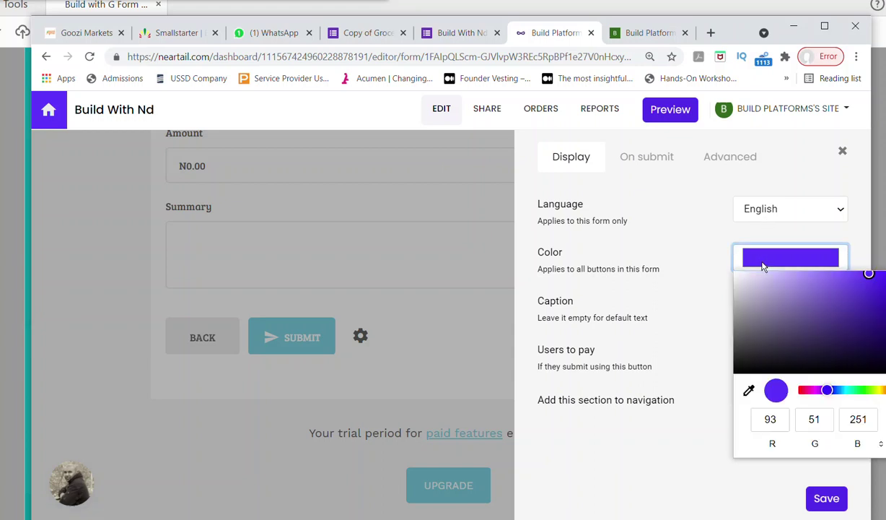
pyautogui.click(851, 389)
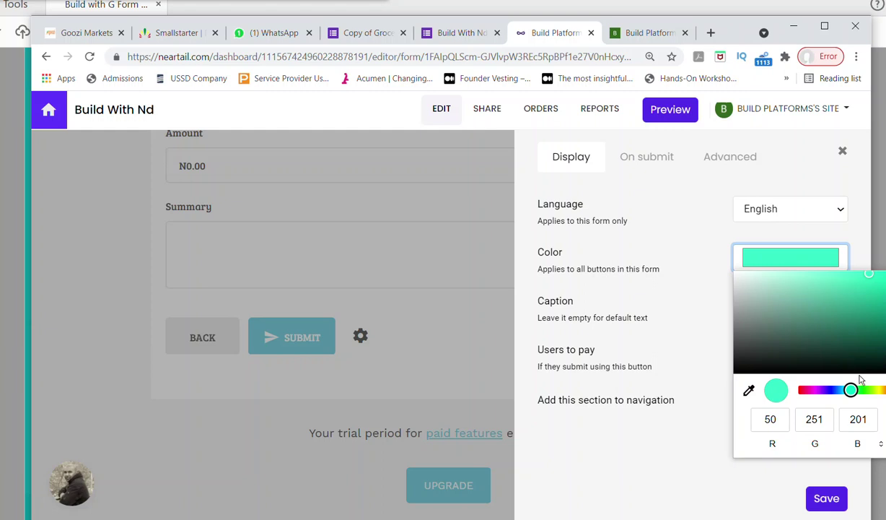
pyautogui.click(857, 390)
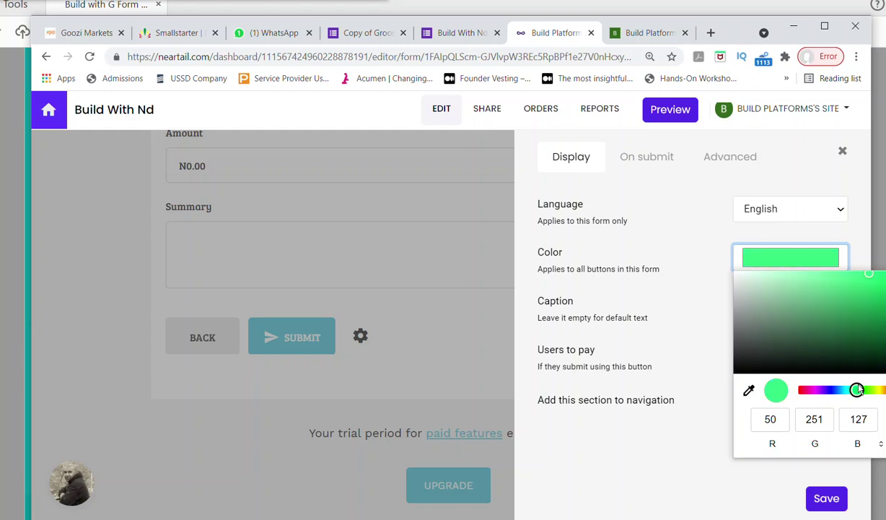
pyautogui.click(855, 293)
pyautogui.click(872, 283)
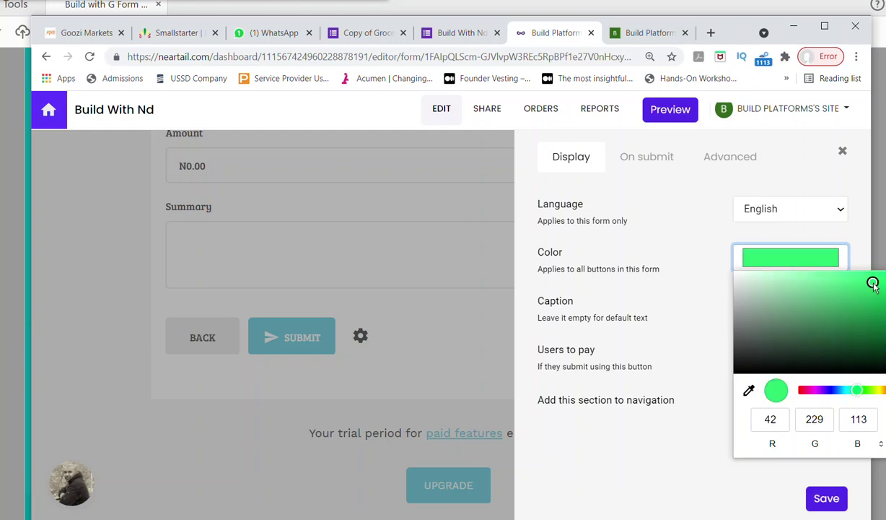
pyautogui.click(674, 479)
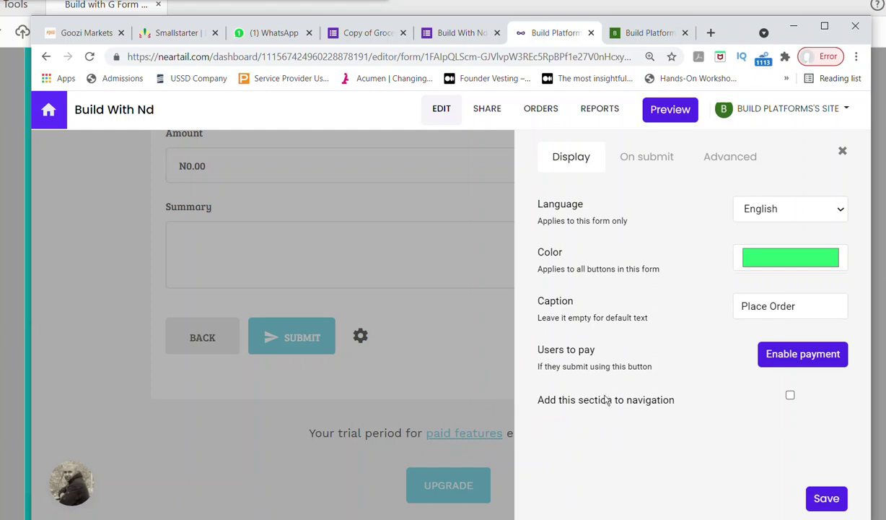
# Step: Choose a customized confirmation message starting with thanks for trusting Goozi with the order
pyautogui.click(649, 160)
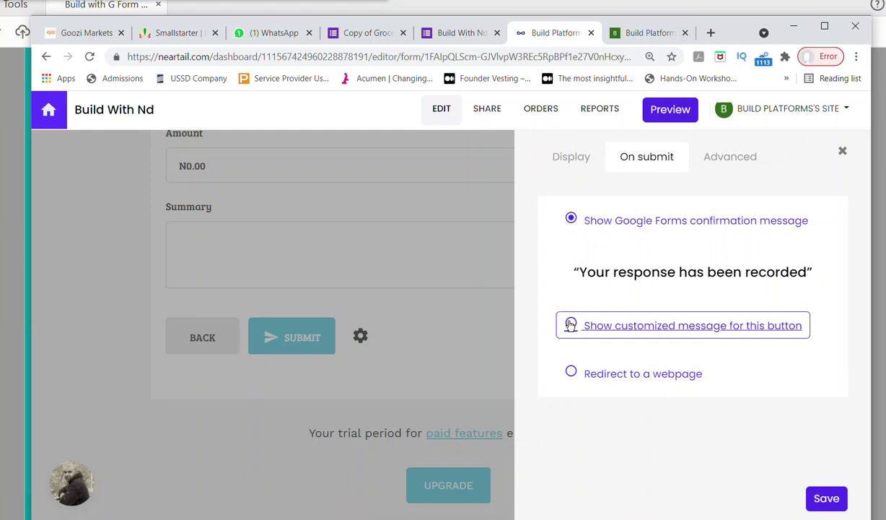
pyautogui.click(570, 325)
pyautogui.click(588, 365)
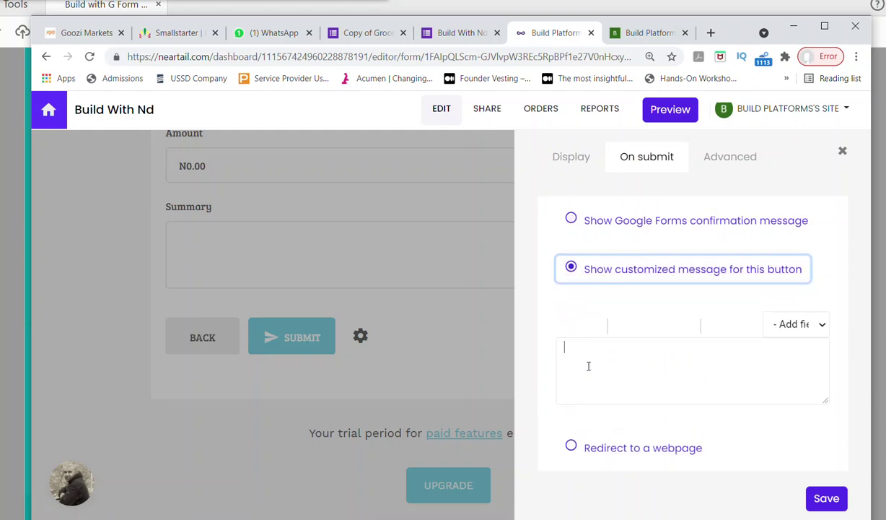
pyautogui.write('Th')
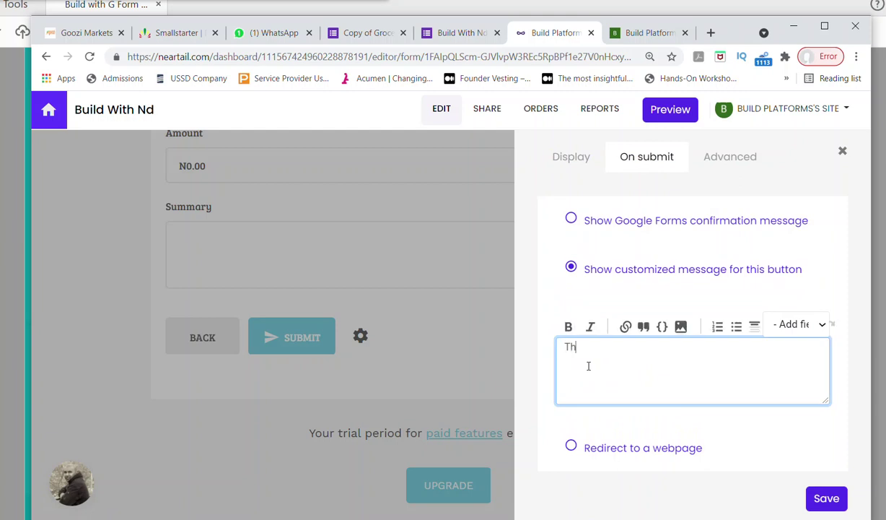
pyautogui.write('ank you for Shopp')
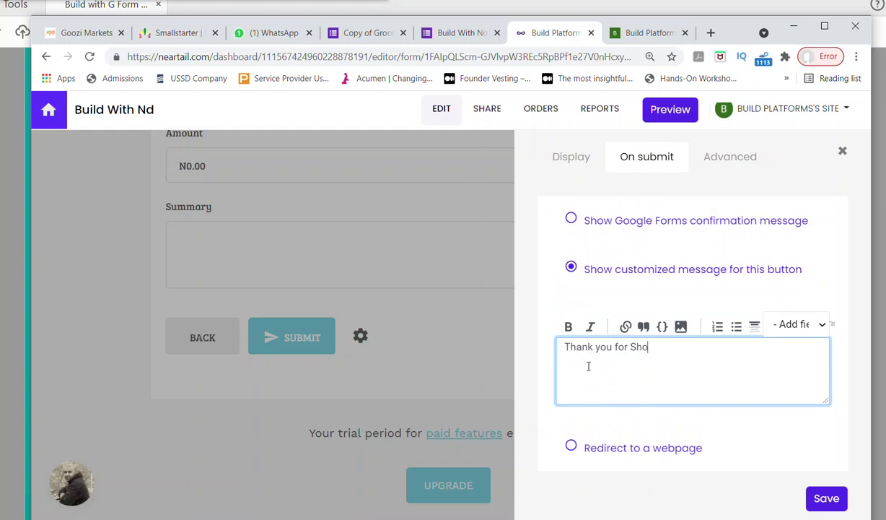
pyautogui.press('BackSpace')
pyautogui.press('BackSpace')
pyautogui.press('BackSpace')
pyautogui.press('BackSpace')
pyautogui.press('BackSpace')
pyautogui.write('trusting Goozi with y')
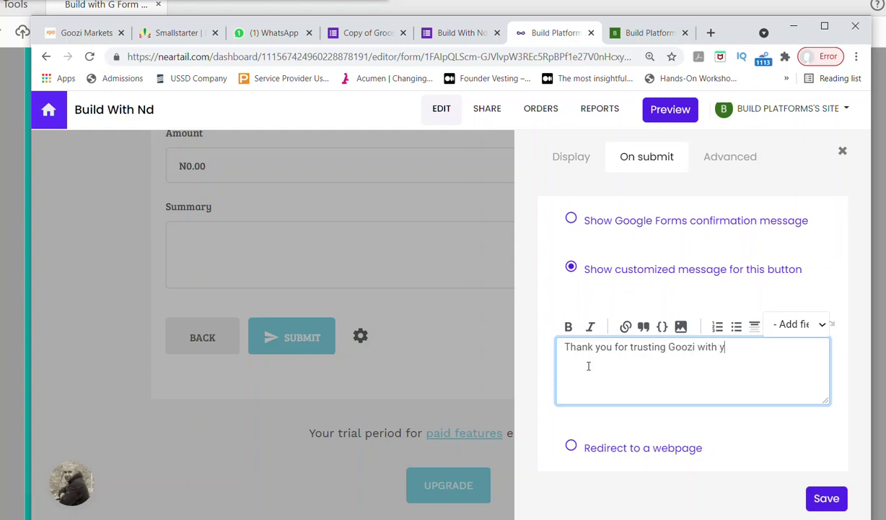
pyautogui.write('our order')
# Step: Add a doorstep-delivery line ending 'Click here for more', then bring up the Goozi Markets store page
pyautogui.press('Return')
pyautogui.press('Return')
pyautogui.write('We')
pyautogui.write('will deliver to your doorstep shortly.  Click here for more')
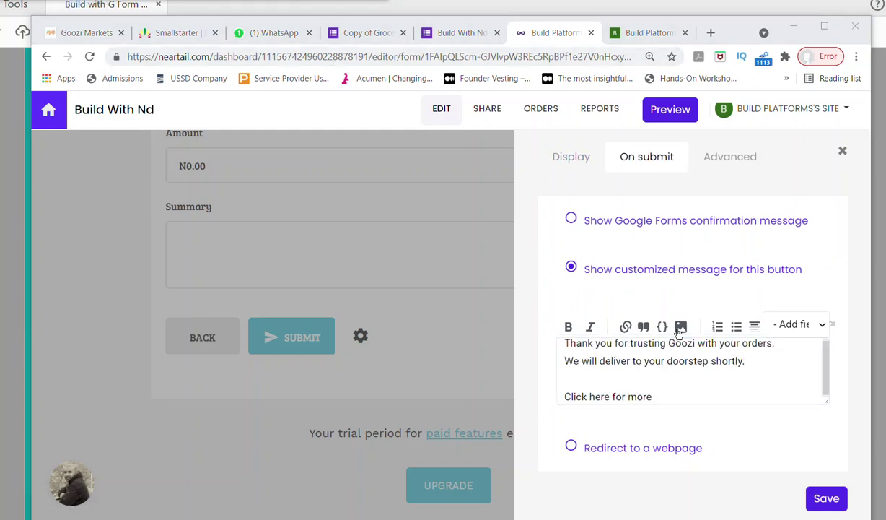
pyautogui.scroll(1, 683, 357)
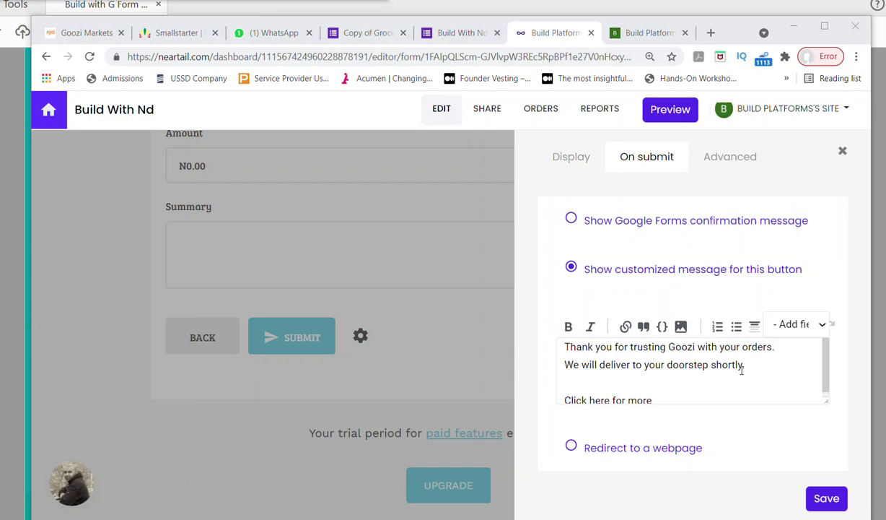
pyautogui.scroll(-1, 607, 395)
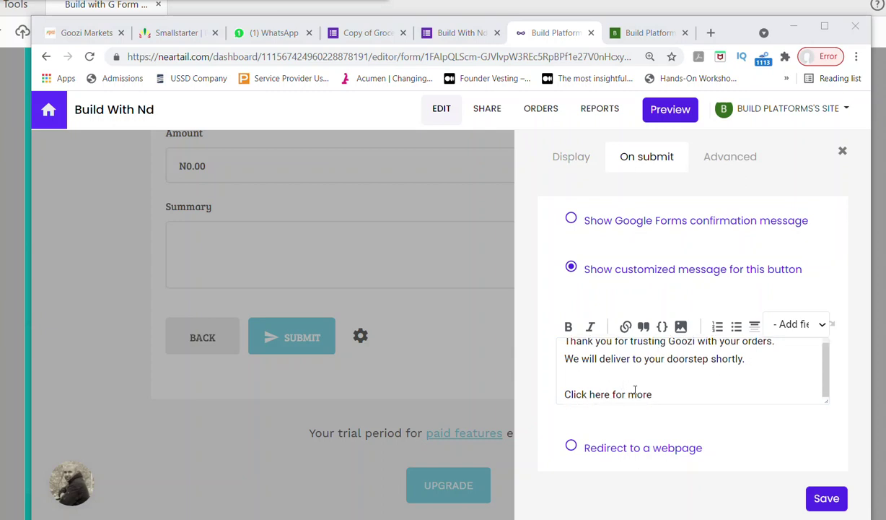
pyautogui.click(660, 397)
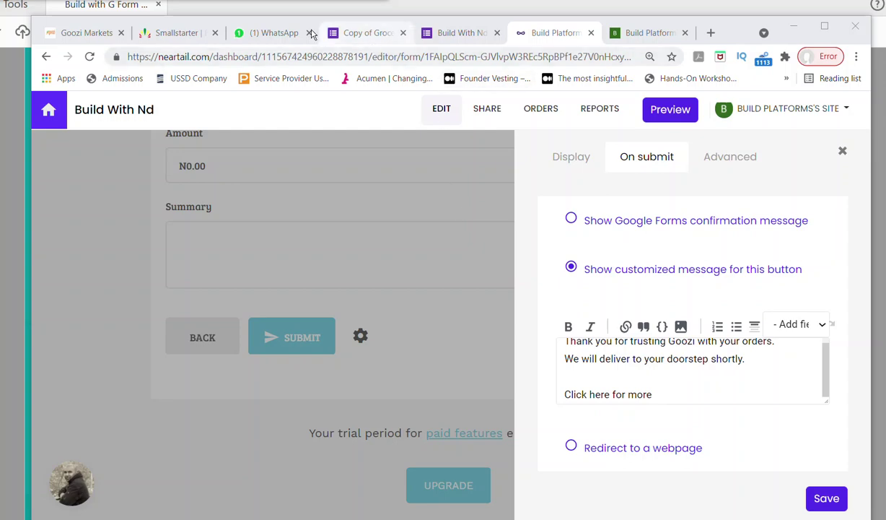
pyautogui.click(81, 33)
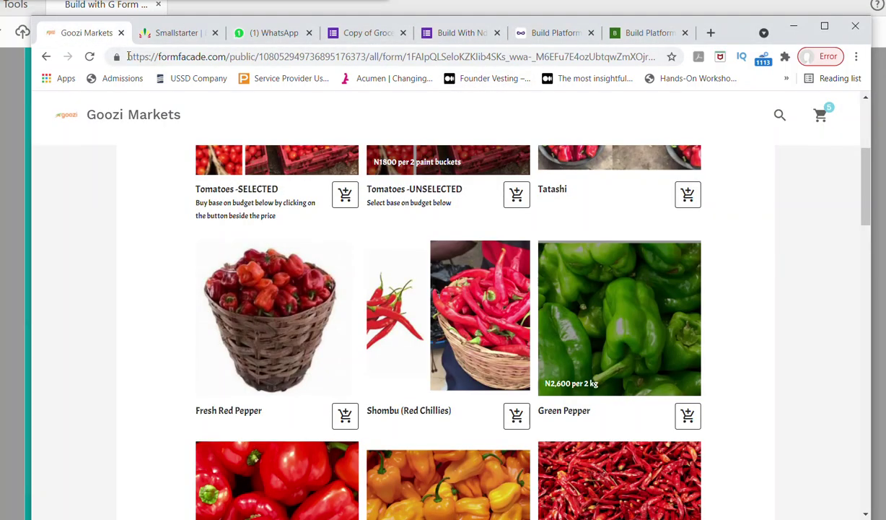
# Step: Copy the store page URL and hyperlink 'Click here for more' to it
pyautogui.click(170, 62)
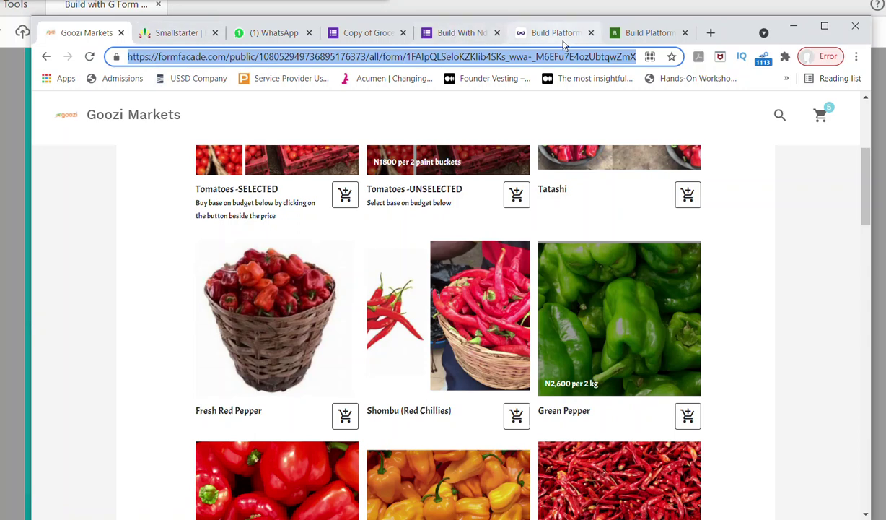
pyautogui.click(632, 34)
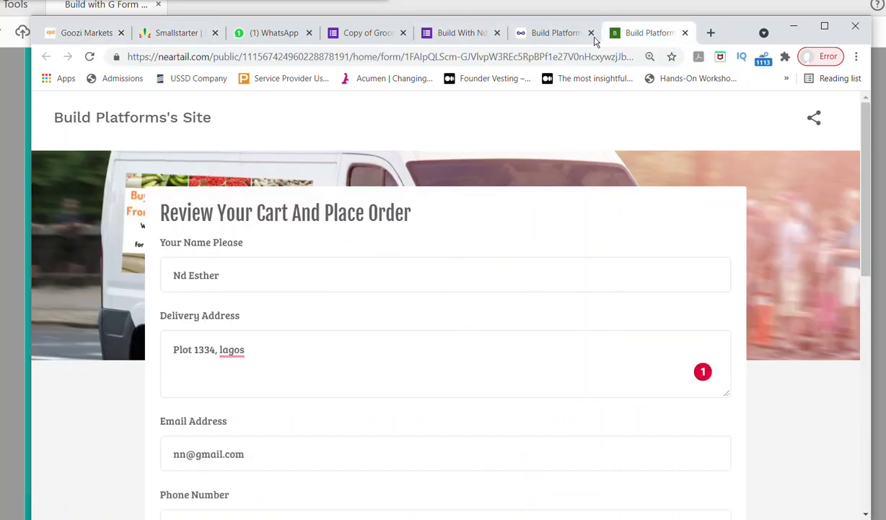
pyautogui.click(556, 33)
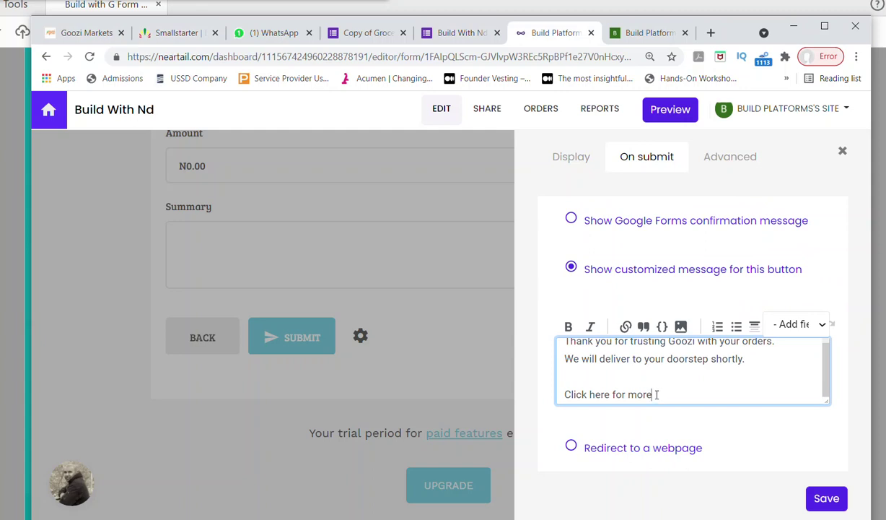
pyautogui.moveTo(656, 394); pyautogui.dragTo(565, 394)
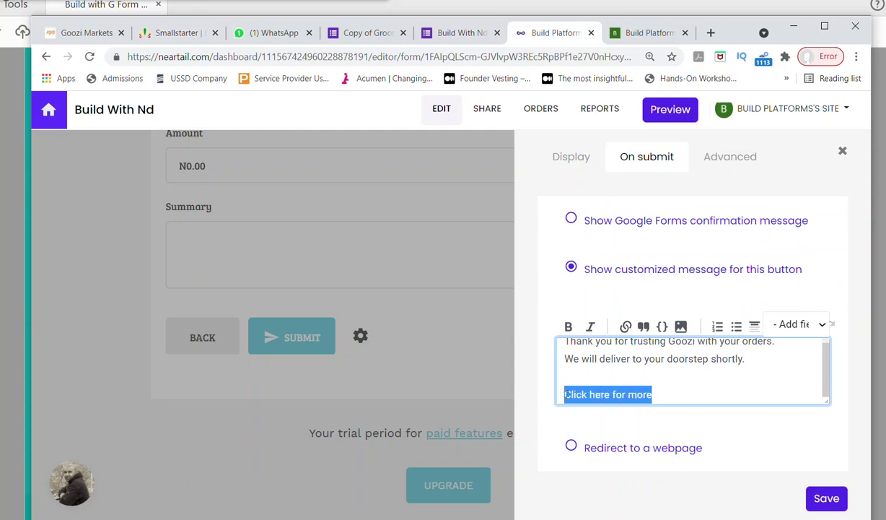
pyautogui.click(626, 326)
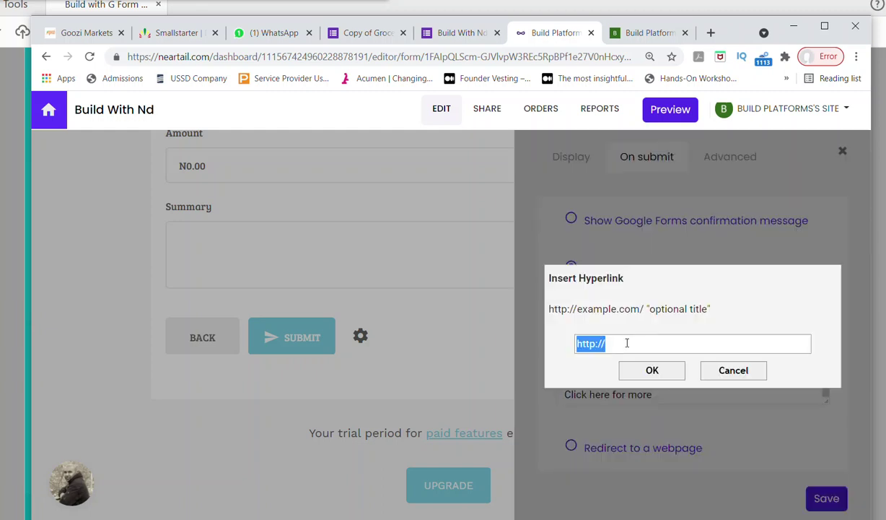
pyautogui.hotkey('ctrl', 'v')
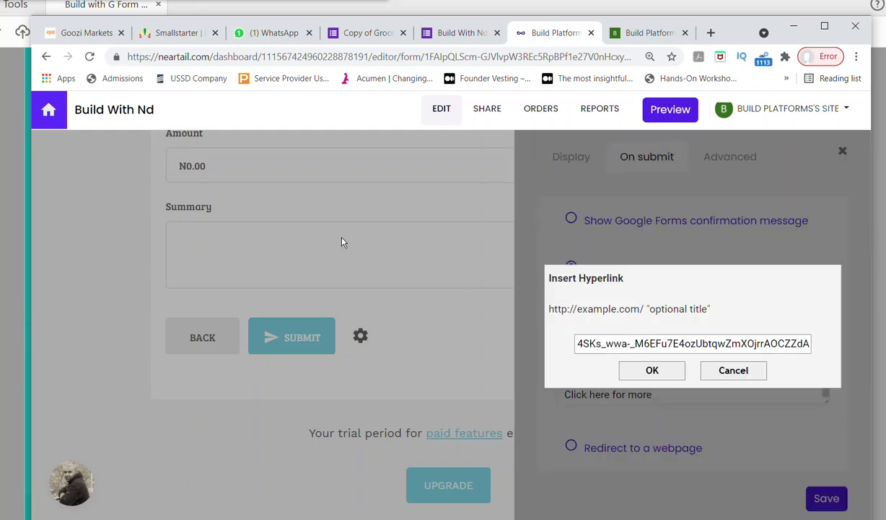
pyautogui.click(85, 5)
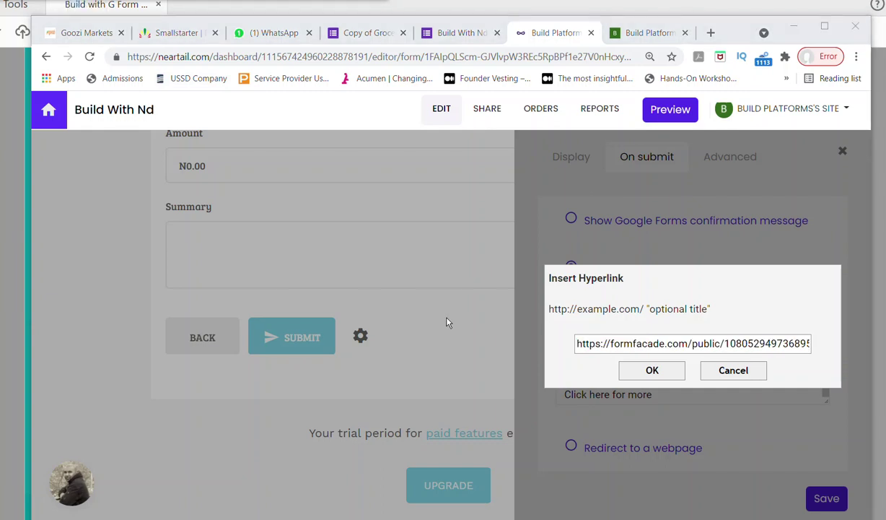
pyautogui.click(652, 369)
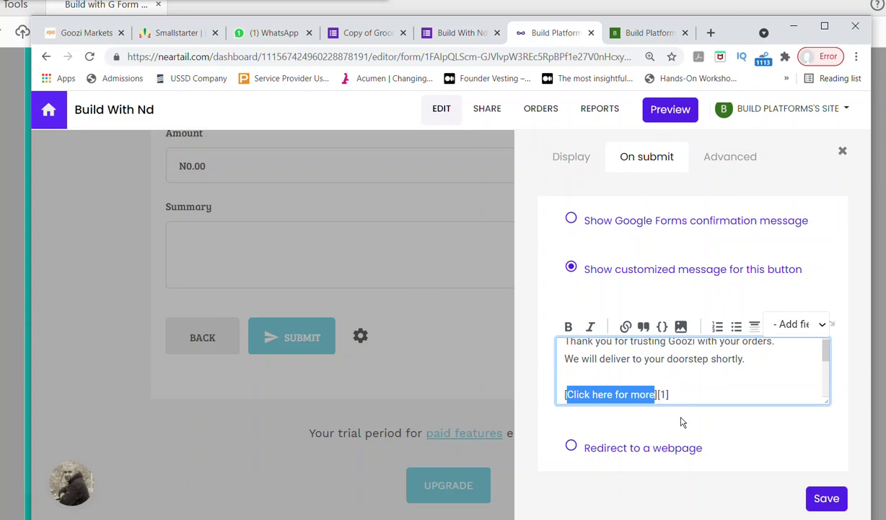
# Step: Restore the 'Click here for more' text, save the confirmation message, and close the submit settings
pyautogui.scroll(1, 764, 351)
pyautogui.scroll(-5, 764, 352)
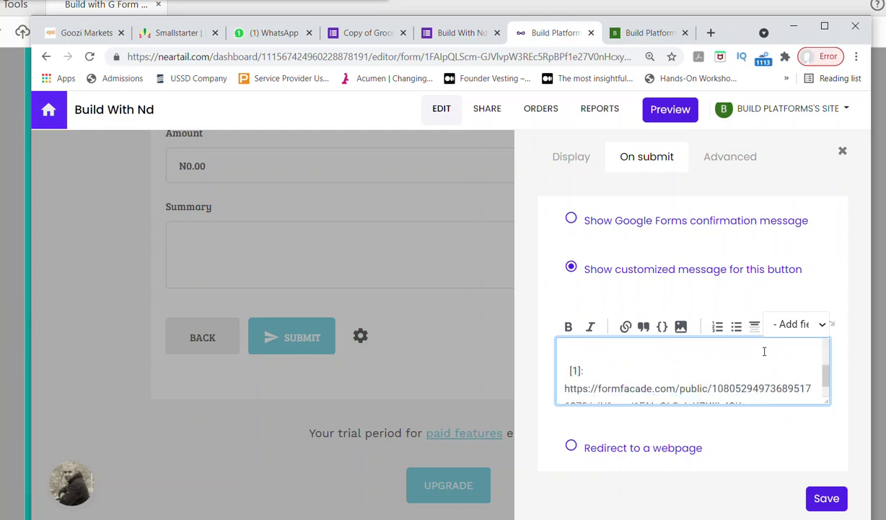
pyautogui.scroll(3, 765, 352)
pyautogui.scroll(2, 764, 352)
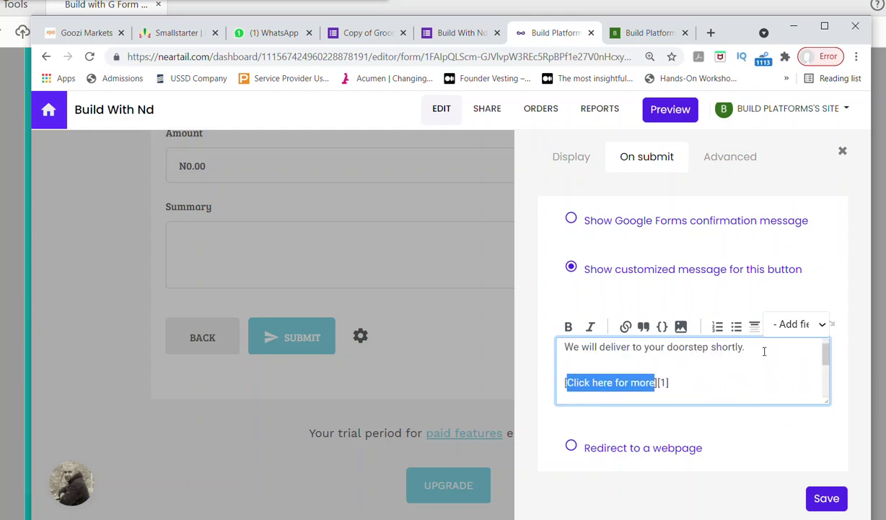
pyautogui.write('C')
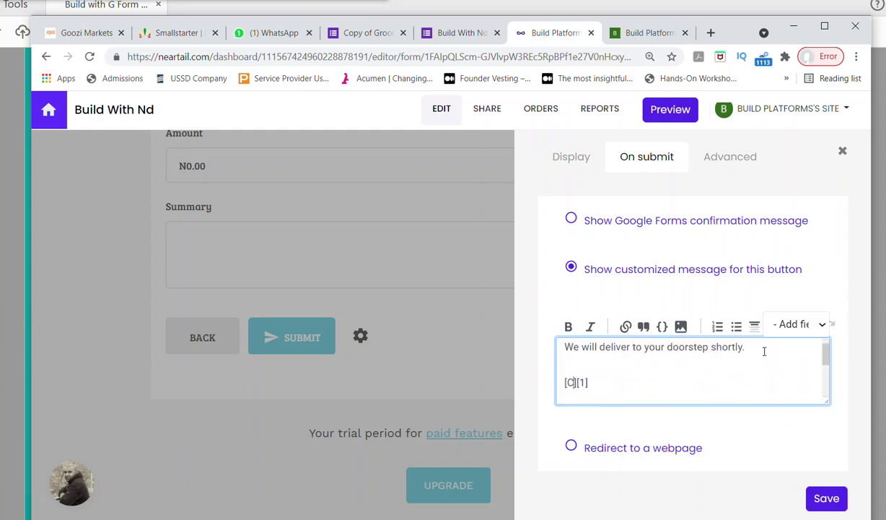
pyautogui.write('lick here for m')
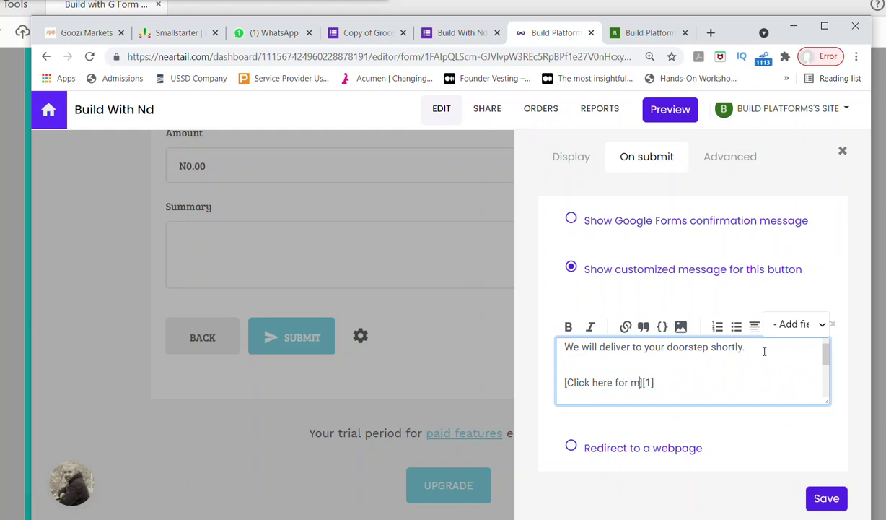
pyautogui.write('ore')
pyautogui.click(833, 498)
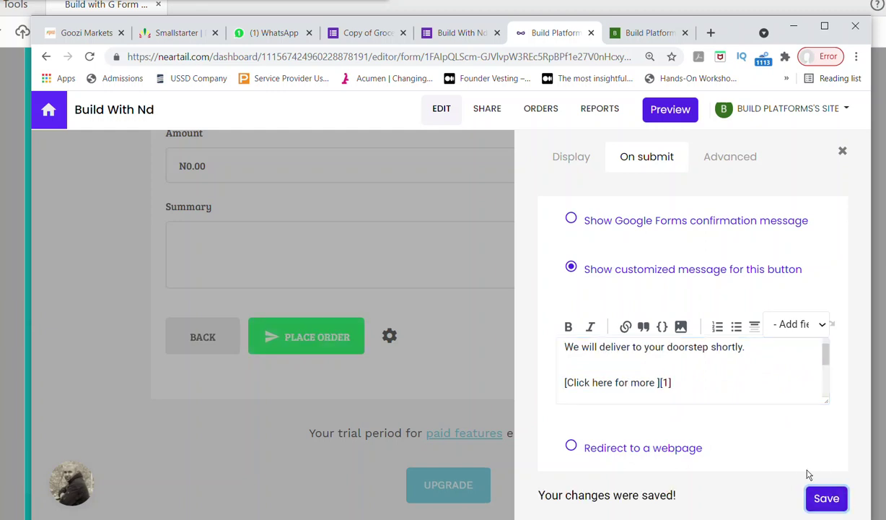
pyautogui.scroll(-3, 719, 372)
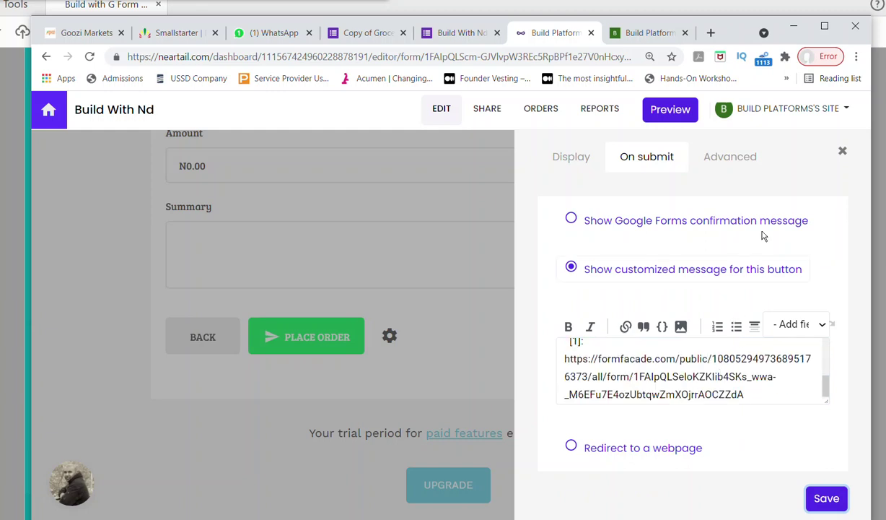
pyautogui.click(837, 156)
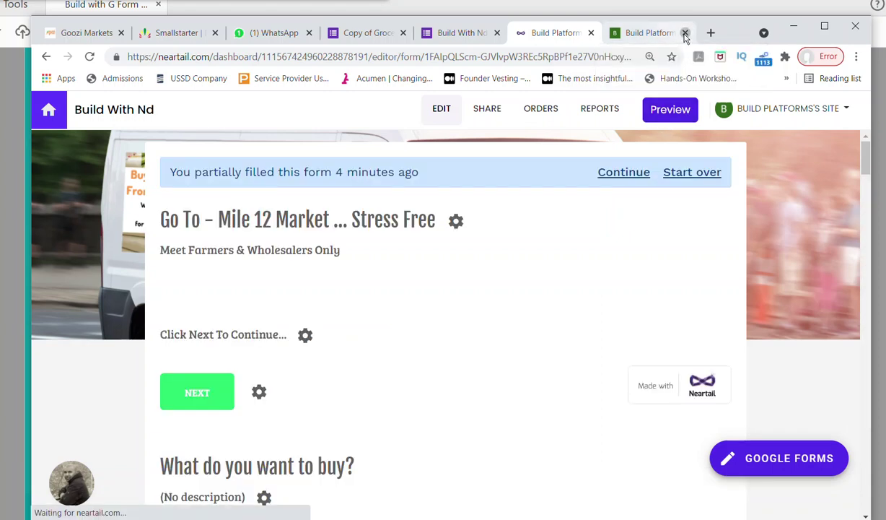
# Step: Close the old live tab, open a fresh preview, and restart the order through to the Vegetables prices
pyautogui.click(685, 34)
pyautogui.click(672, 111)
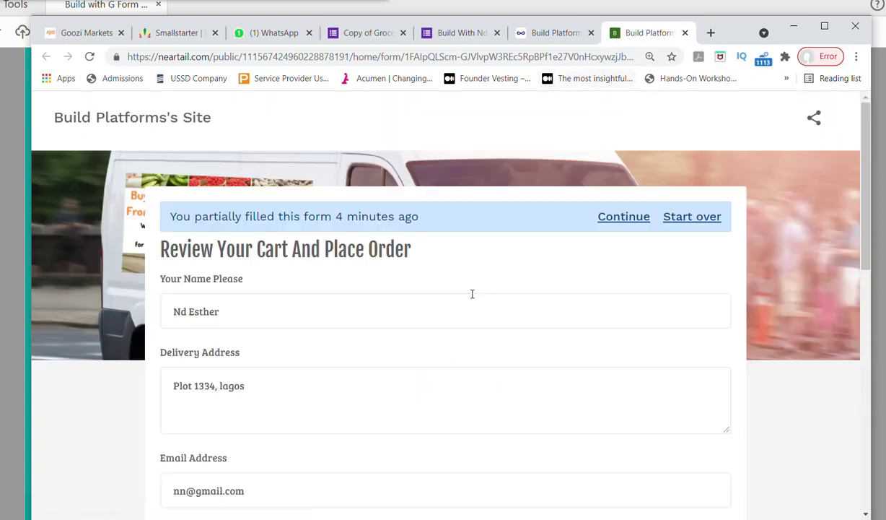
pyautogui.click(690, 217)
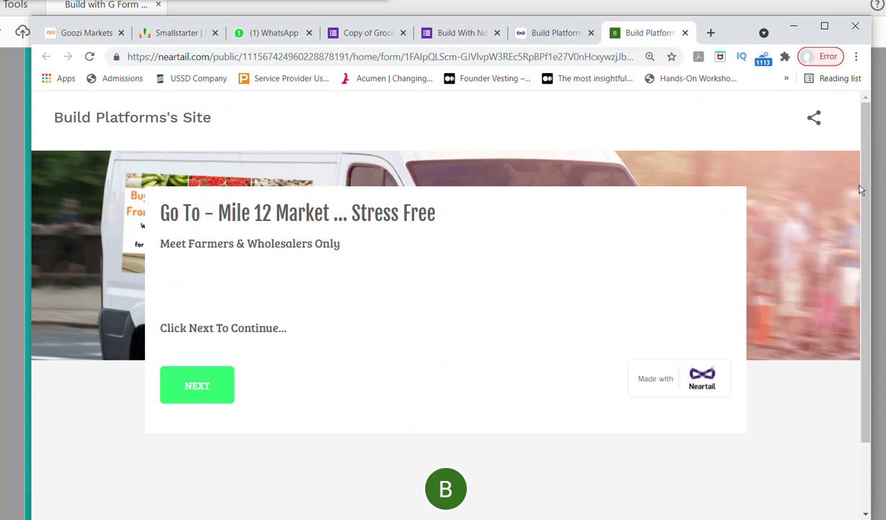
pyautogui.click(178, 385)
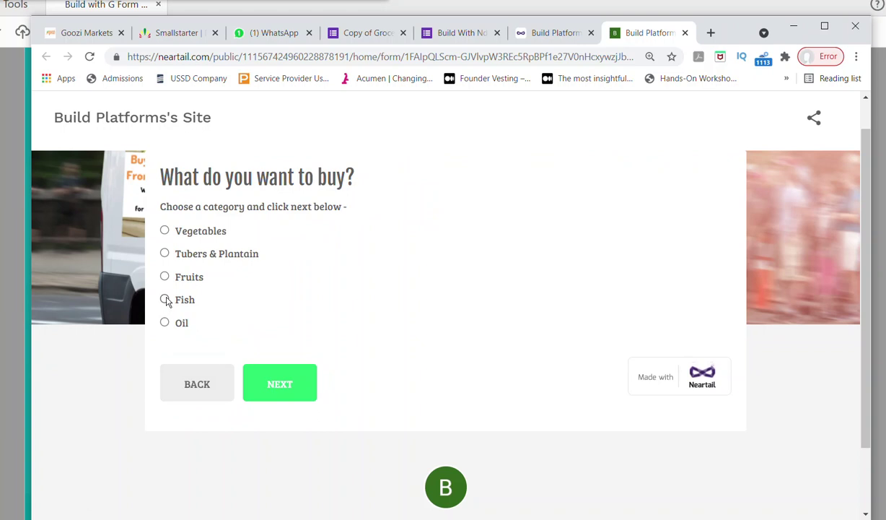
pyautogui.click(260, 377)
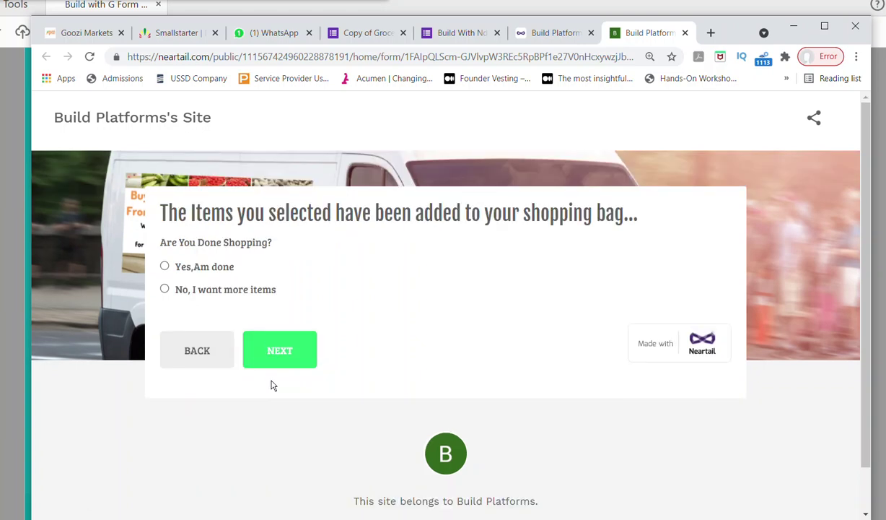
pyautogui.click(279, 353)
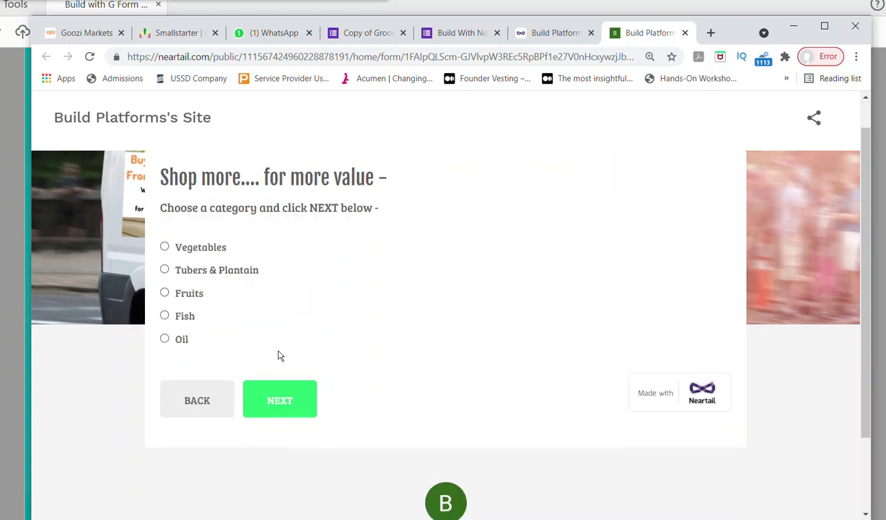
pyautogui.click(277, 399)
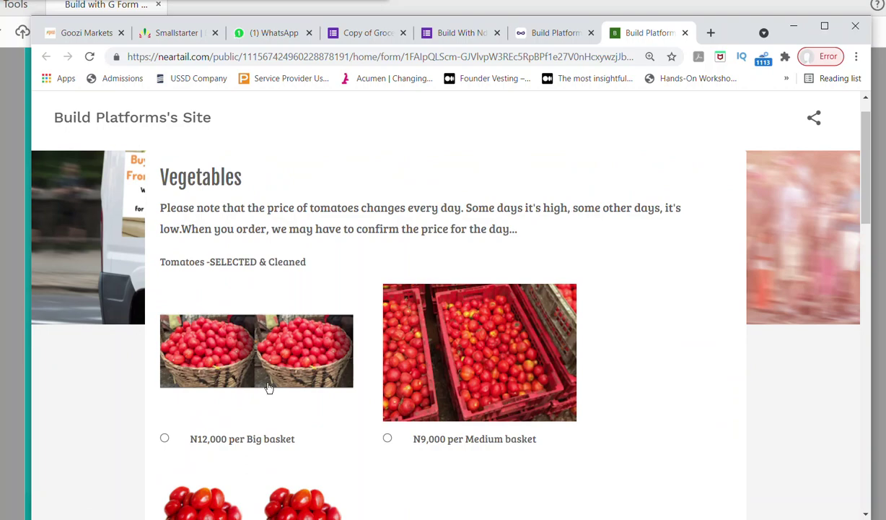
# Step: Order a N12,000 big basket of tomatoes, answer 'Yes,Am done', and place the order
pyautogui.click(165, 438)
pyautogui.scroll(-10, 186, 447)
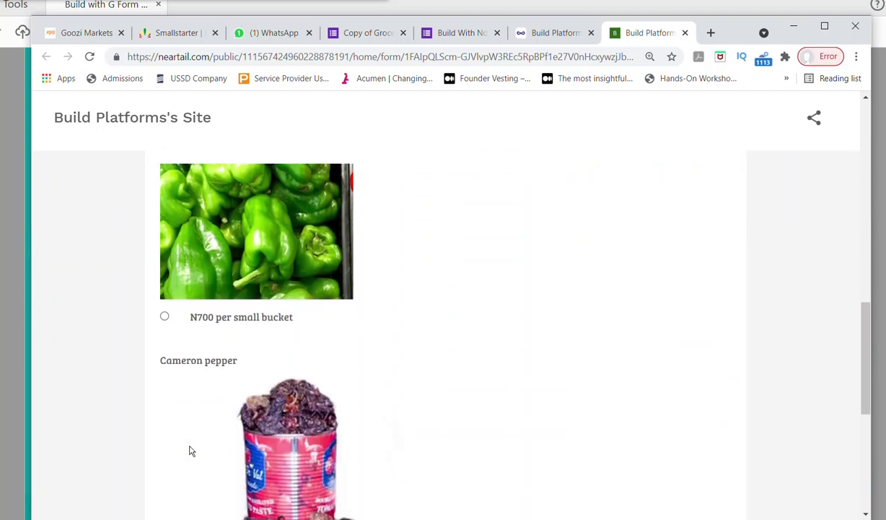
pyautogui.scroll(-10, 191, 450)
pyautogui.click(279, 297)
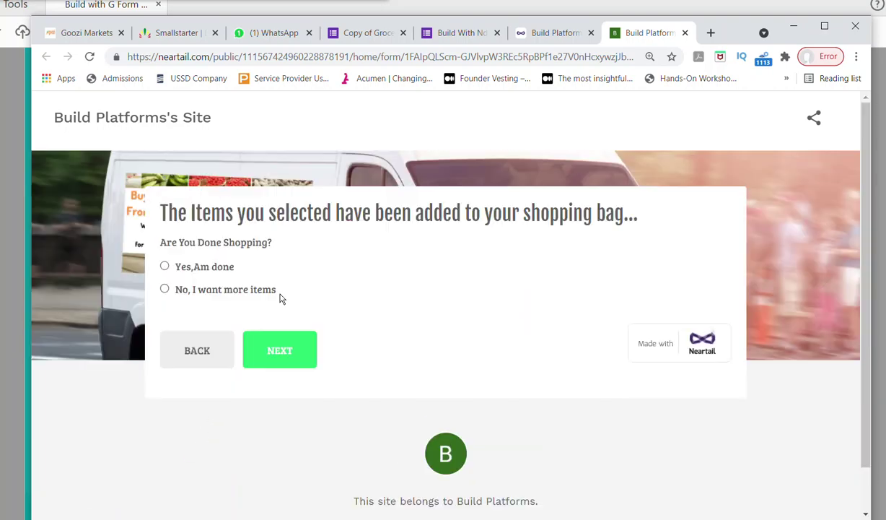
pyautogui.click(165, 267)
pyautogui.click(286, 351)
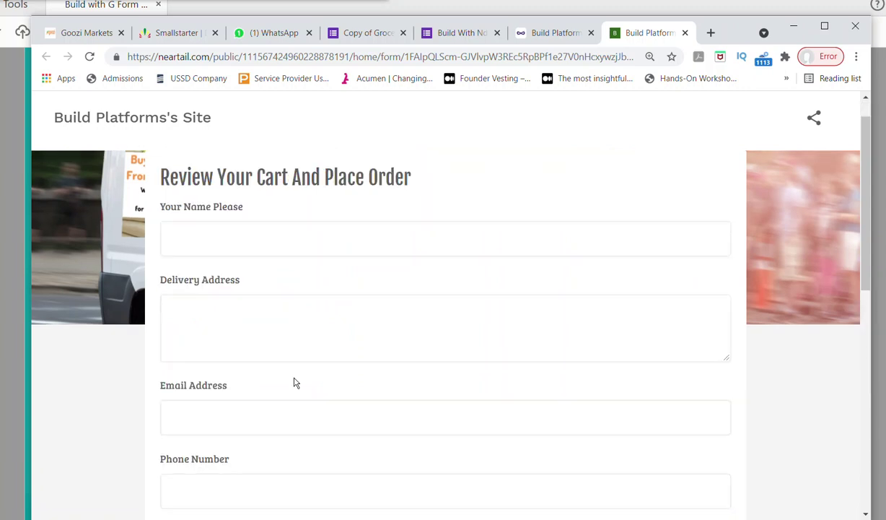
pyautogui.scroll(-7, 293, 382)
pyautogui.scroll(-1, 294, 377)
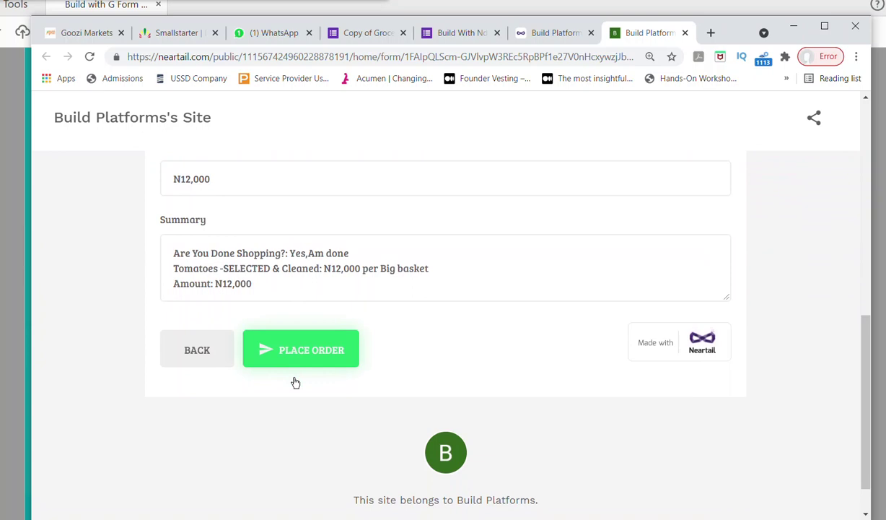
pyautogui.scroll(1, 295, 381)
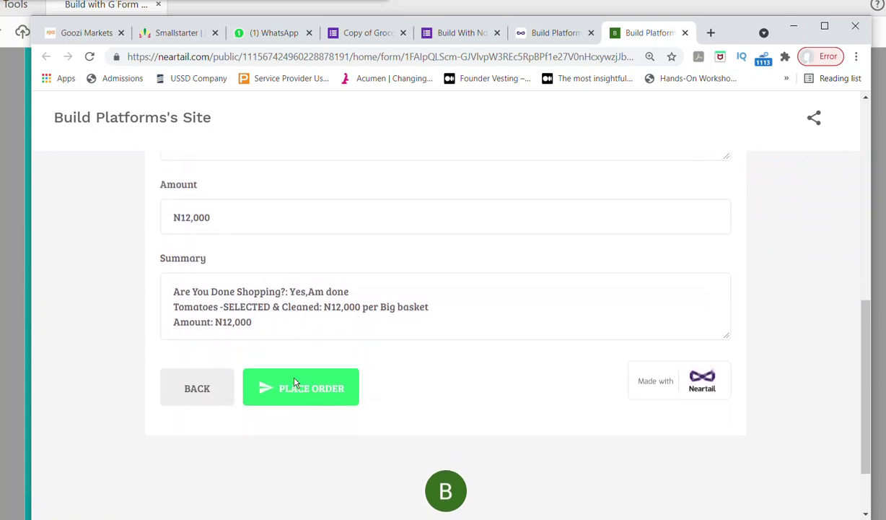
pyautogui.scroll(-1, 294, 383)
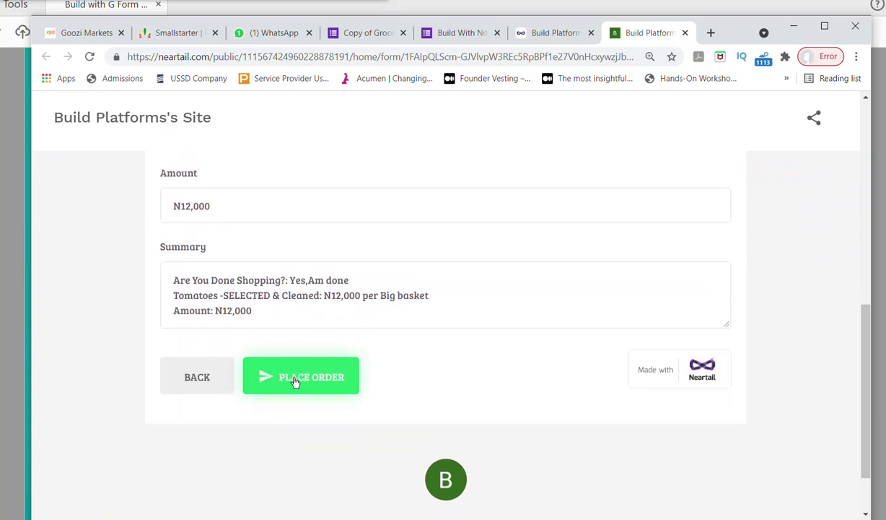
pyautogui.click(294, 381)
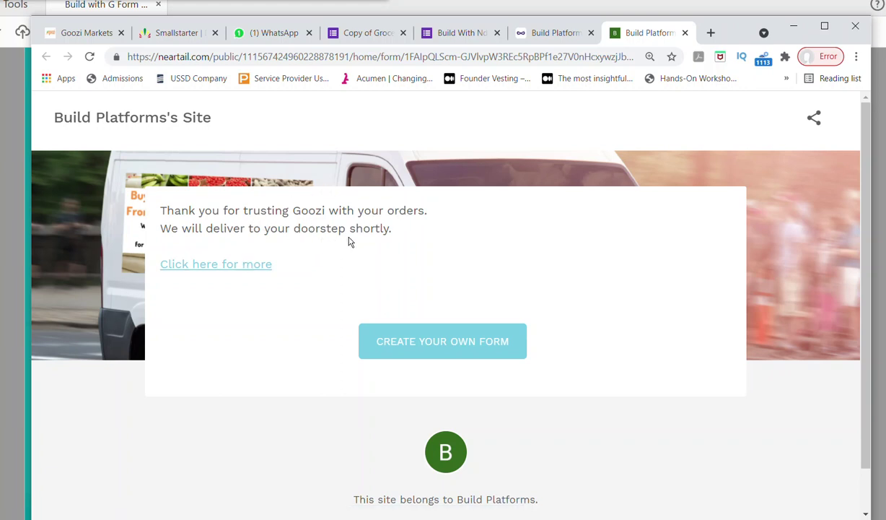
# Step: Follow the 'Click here for more' link and confirm it opens the Goozi Markets form
pyautogui.click(222, 265)
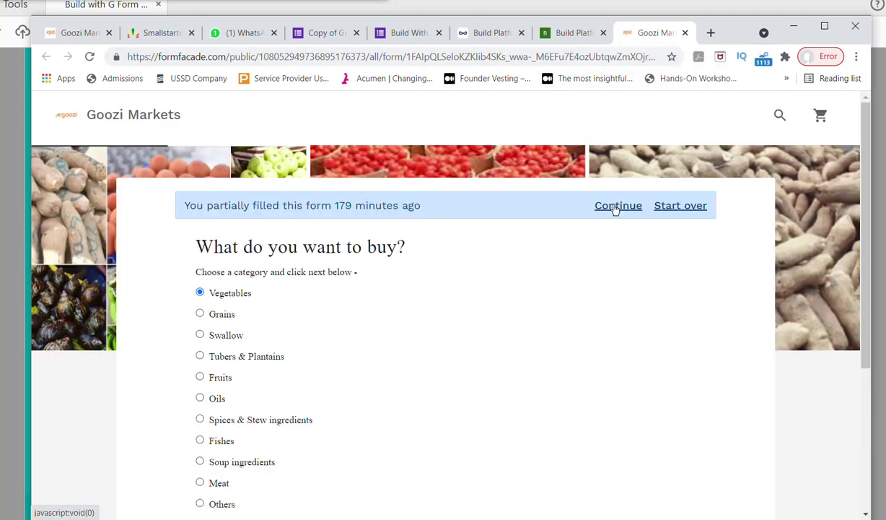
pyautogui.click(615, 206)
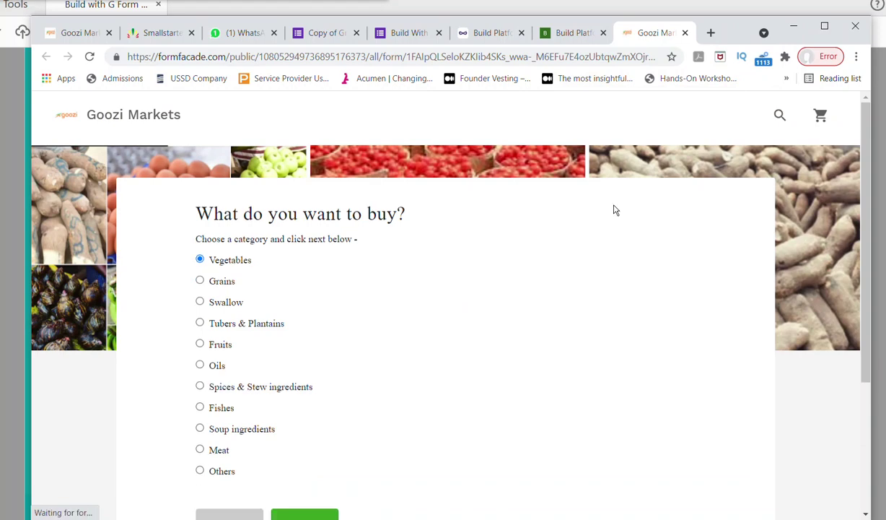
pyautogui.scroll(-3, 423, 306)
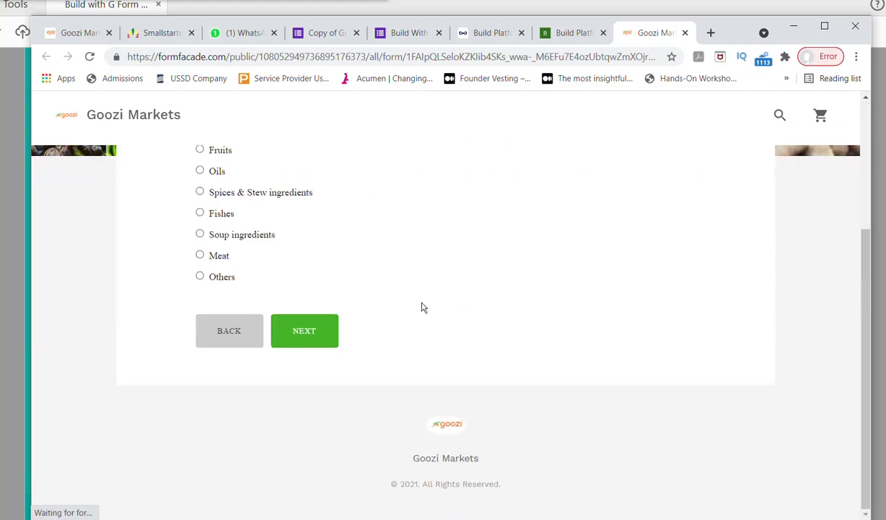
pyautogui.scroll(3, 424, 307)
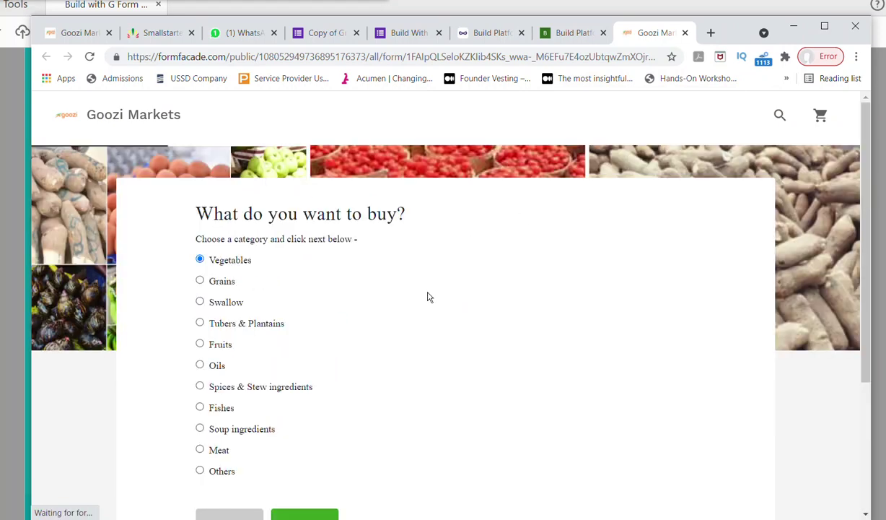
pyautogui.click(571, 36)
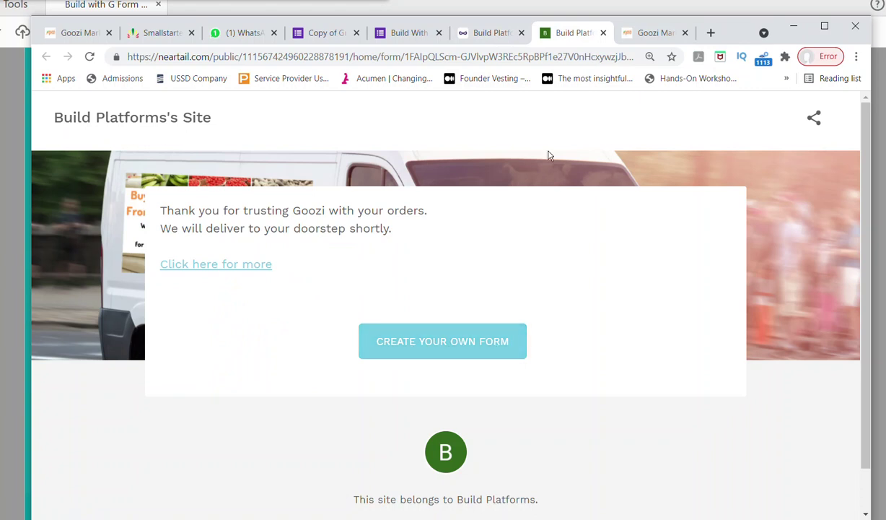
pyautogui.click(638, 35)
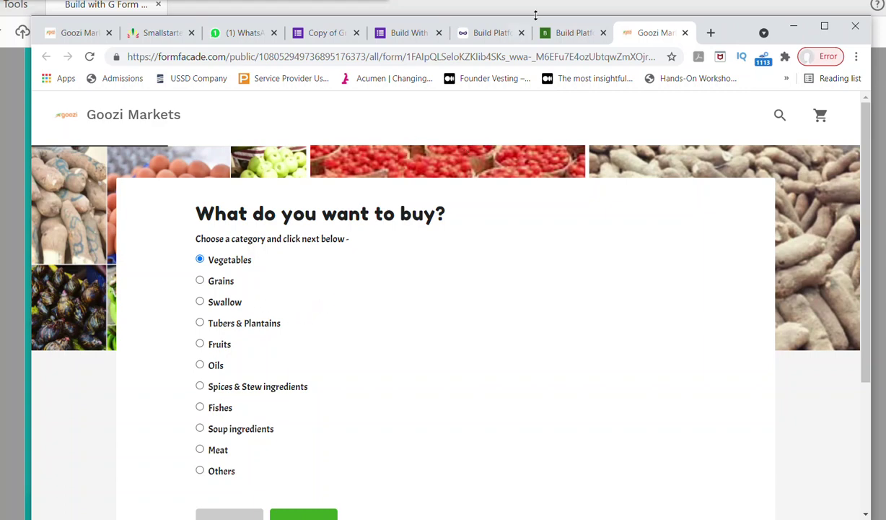
pyautogui.click(569, 36)
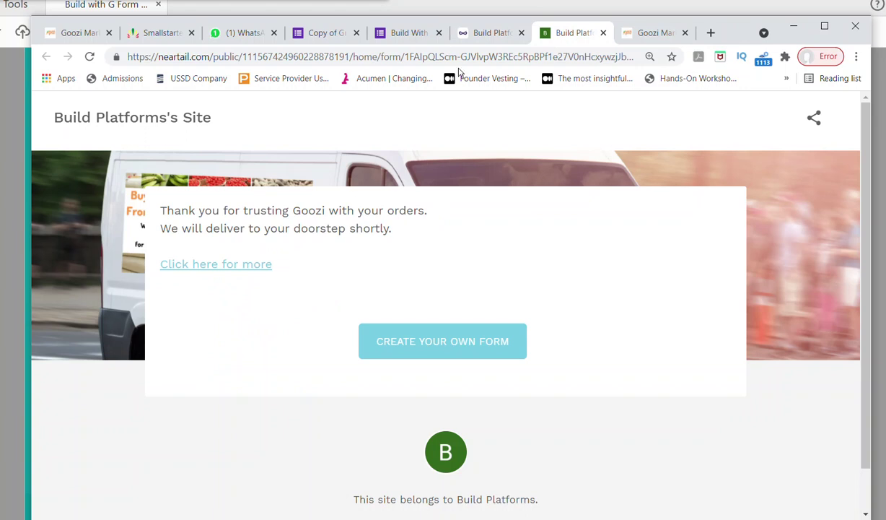
# Step: Close the thank-you and Goozi Markets tabs and return to the Build With Nd form in Google Forms
pyautogui.click(481, 33)
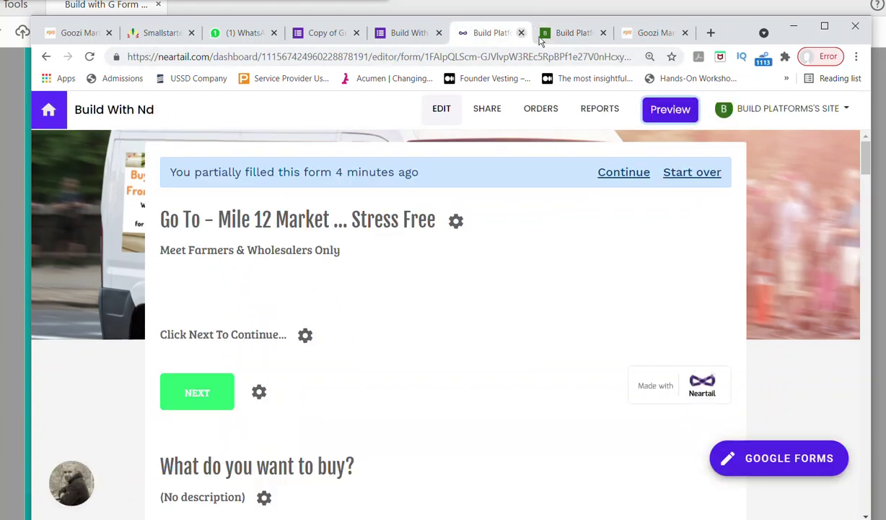
pyautogui.click(604, 33)
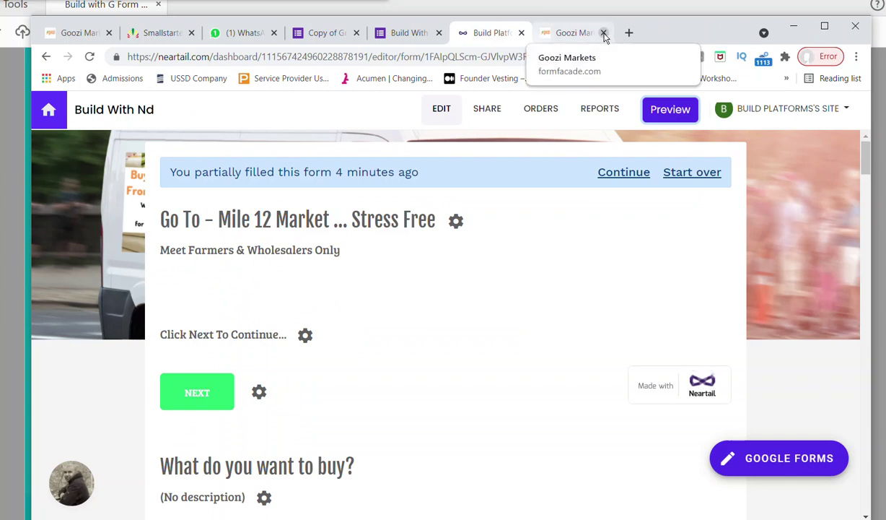
pyautogui.click(604, 33)
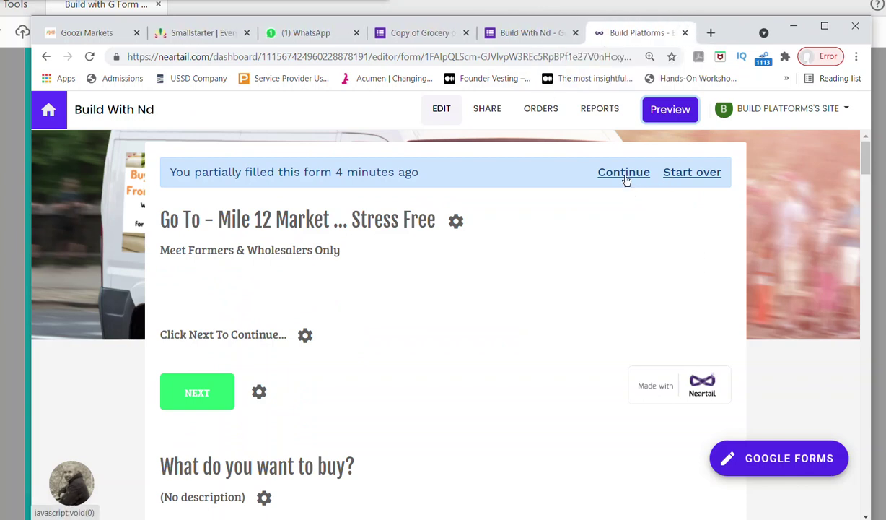
pyautogui.scroll(-20, 432, 402)
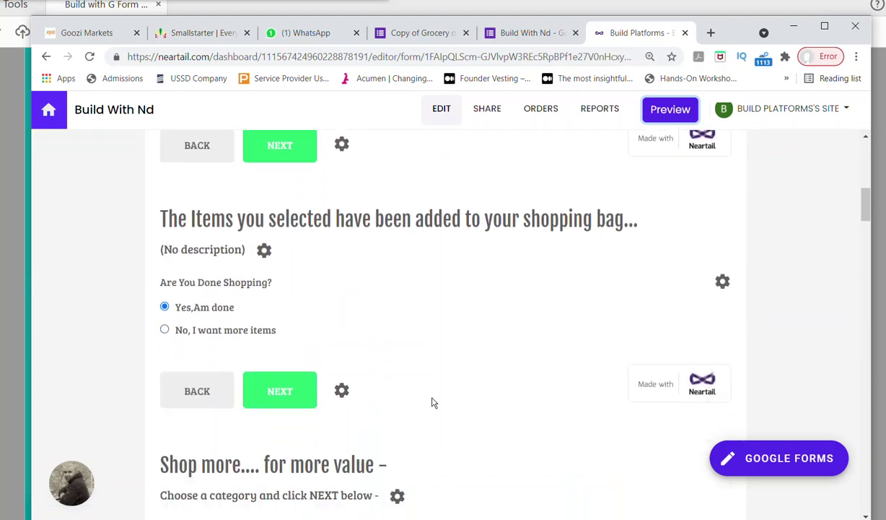
pyautogui.scroll(1, 431, 401)
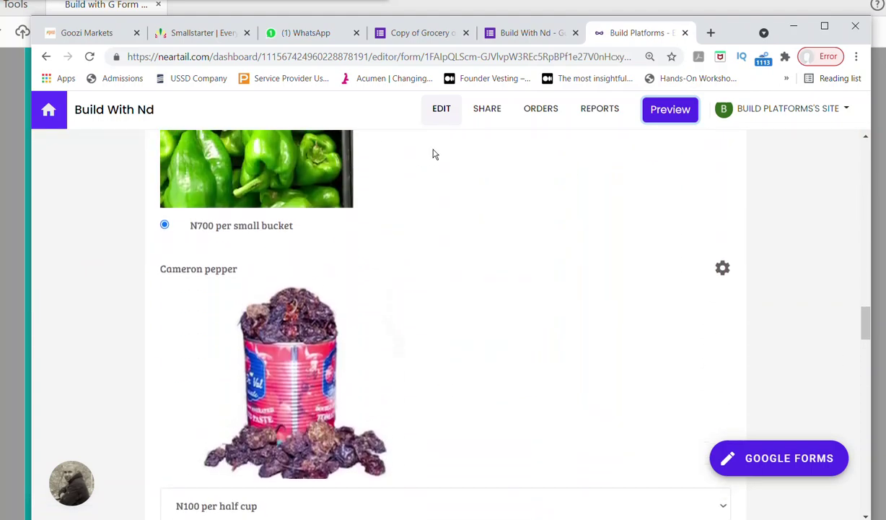
pyautogui.click(517, 32)
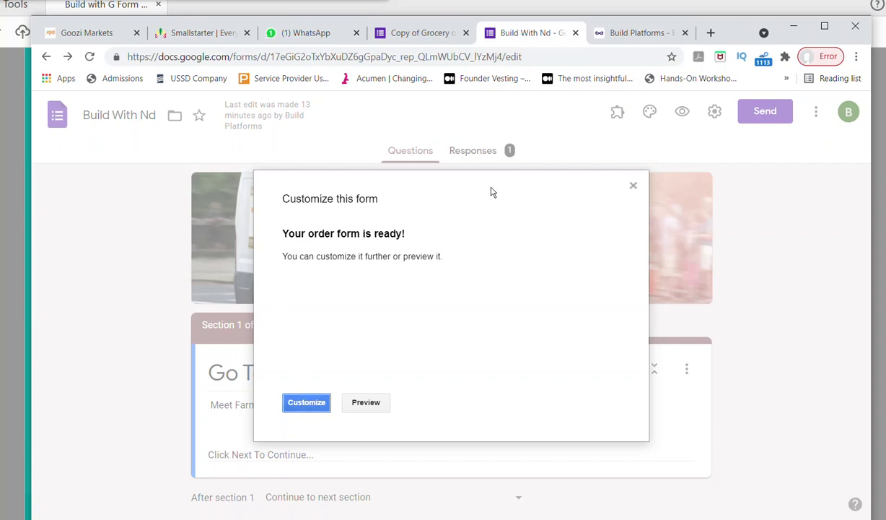
# Step: Through Add-ons > WhatsTarget, enter the business phone number as the WhatsApp response destination and confirm
pyautogui.click(633, 189)
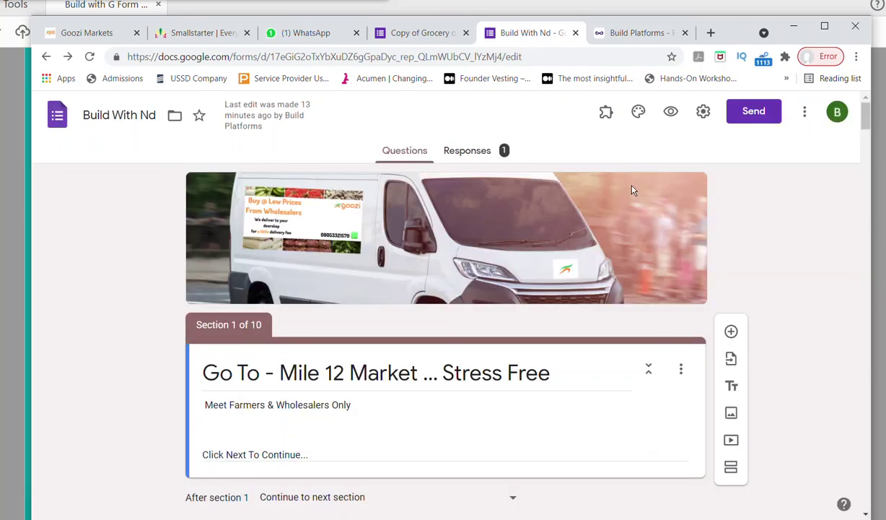
pyautogui.click(606, 114)
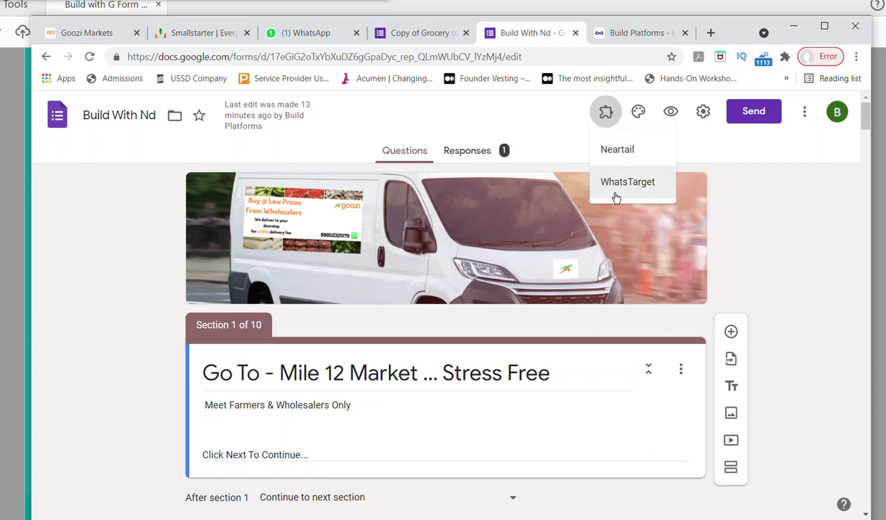
pyautogui.click(615, 186)
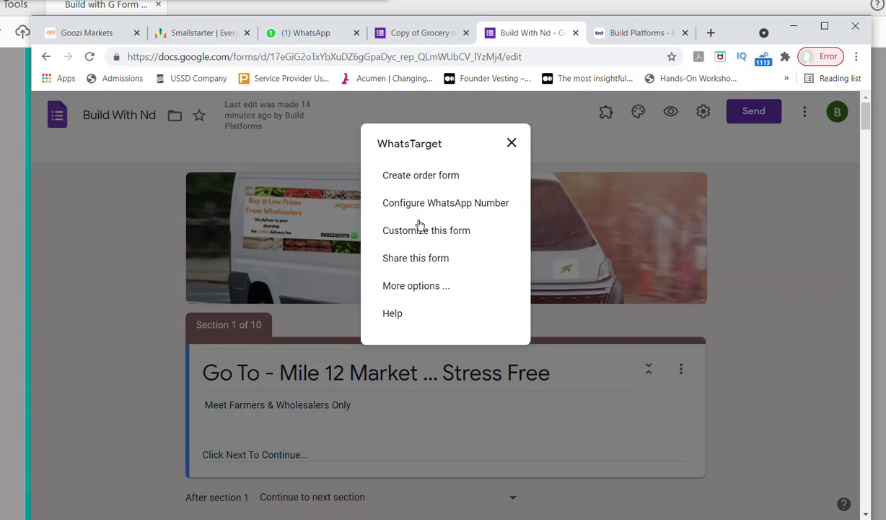
pyautogui.click(424, 209)
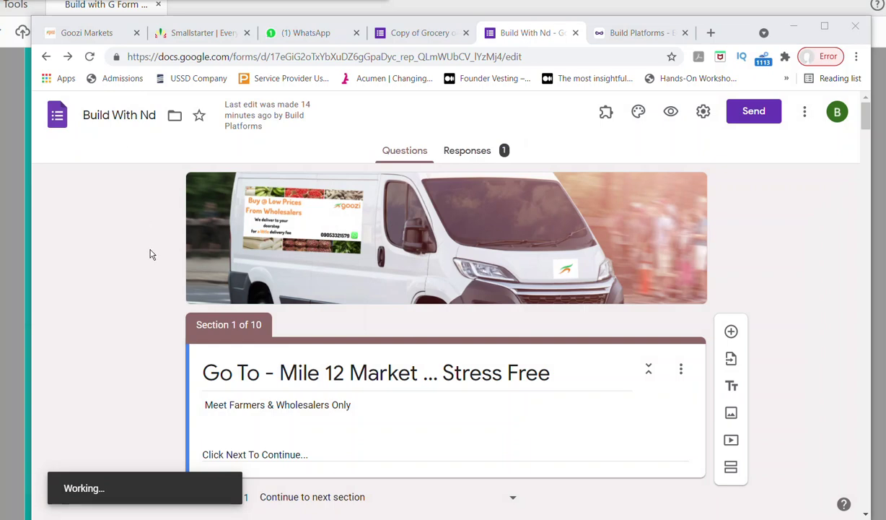
pyautogui.scroll(-2, 222, 388)
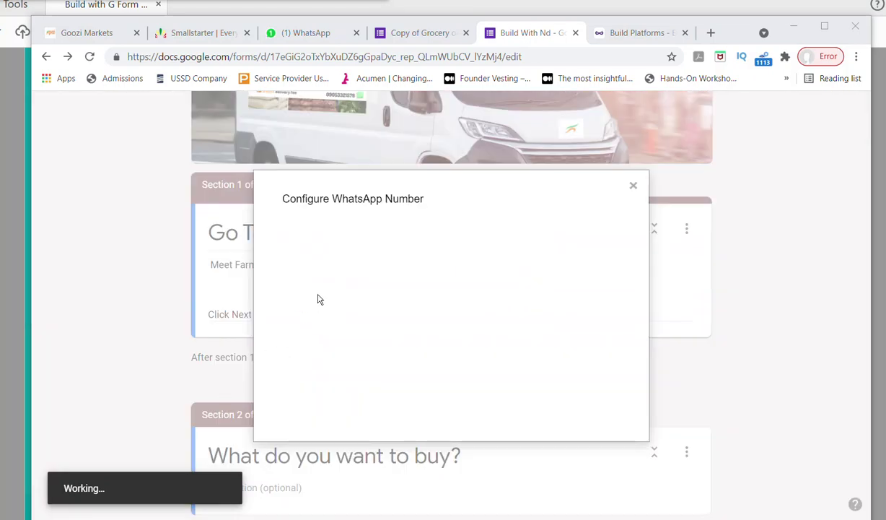
pyautogui.click(324, 258)
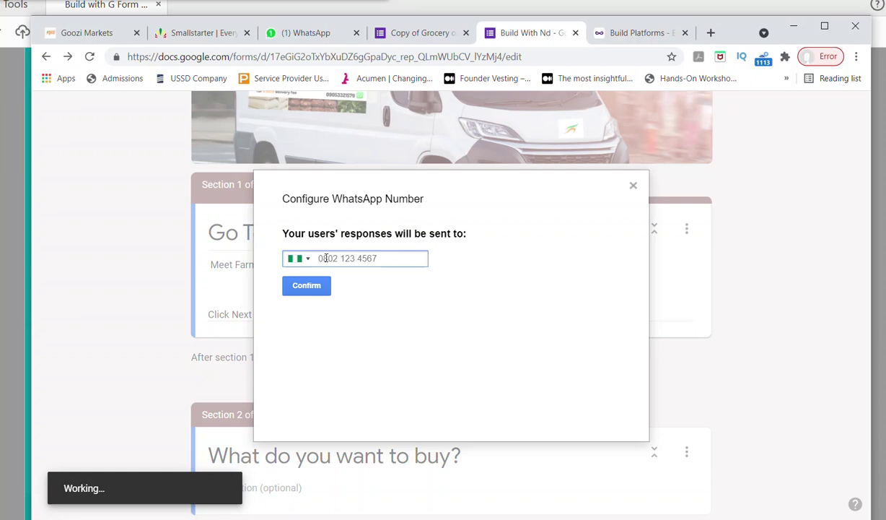
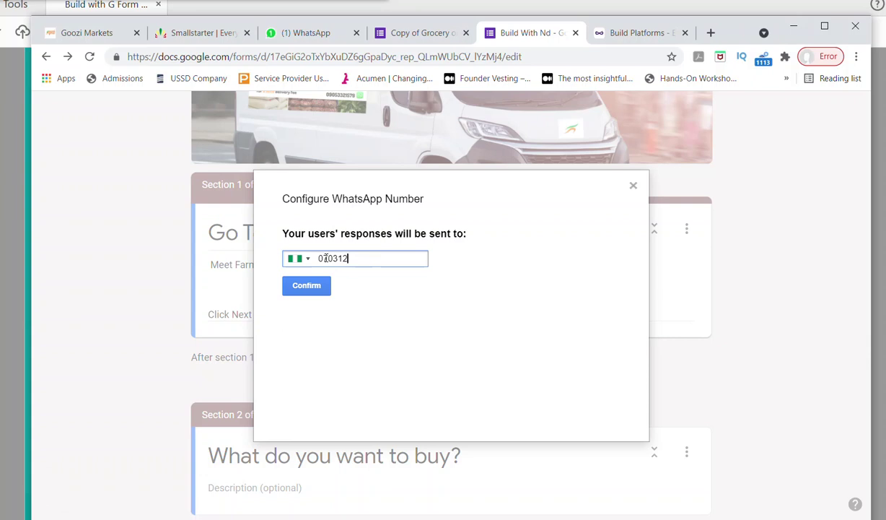
pyautogui.click(302, 286)
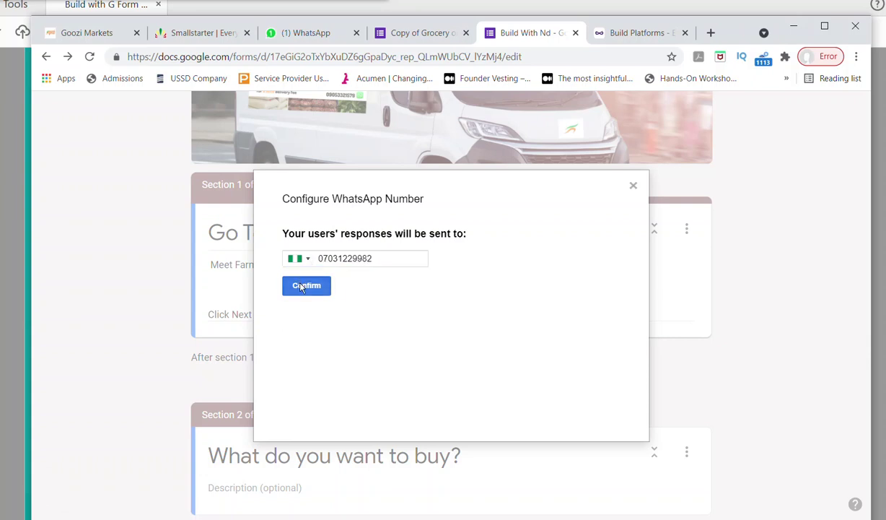
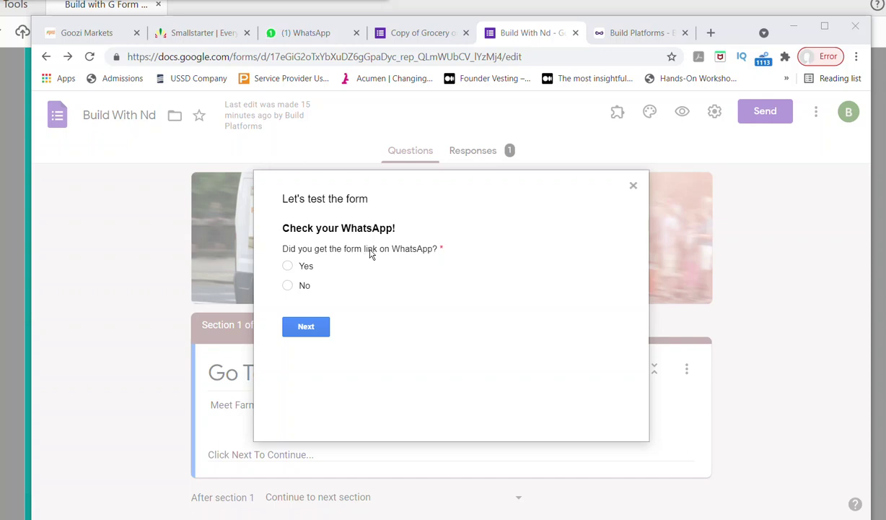
# Step: Answer the WhatsApp test with Yes, Myself, then Yes to reach the shareable form link
pyautogui.click(287, 266)
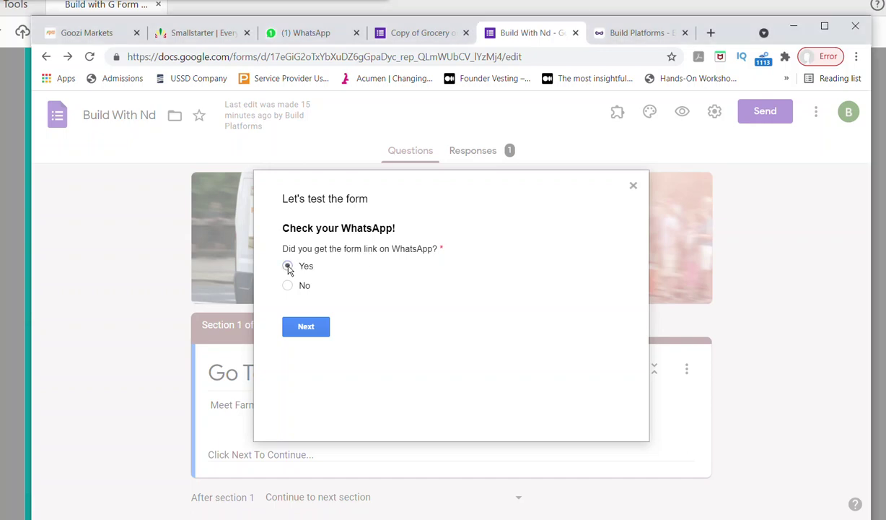
pyautogui.click(307, 327)
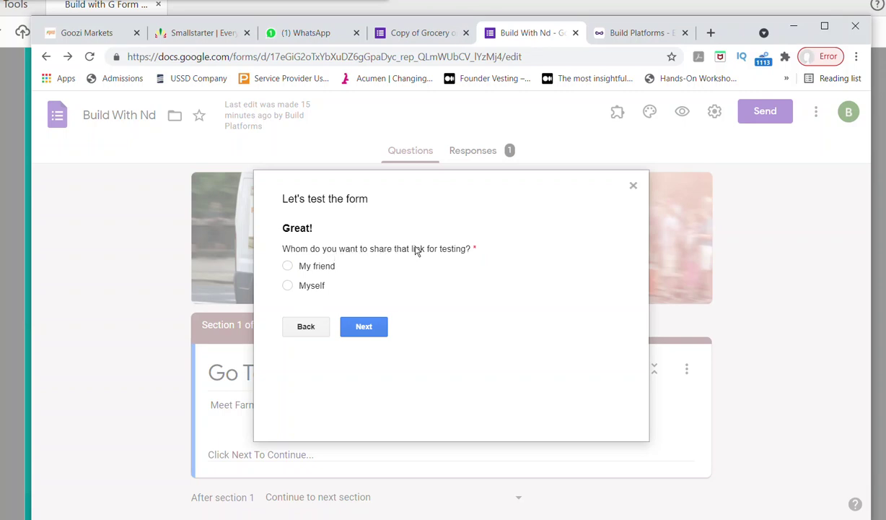
pyautogui.click(287, 287)
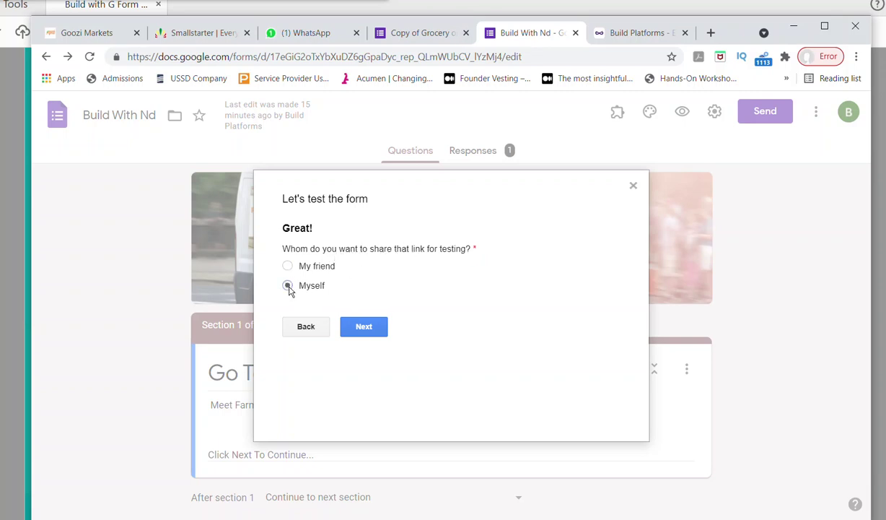
pyautogui.click(365, 327)
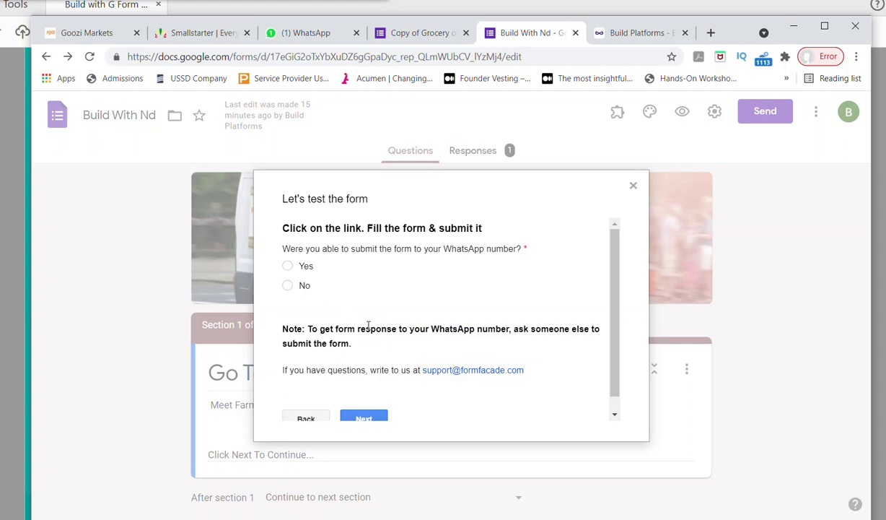
pyautogui.scroll(-1, 352, 357)
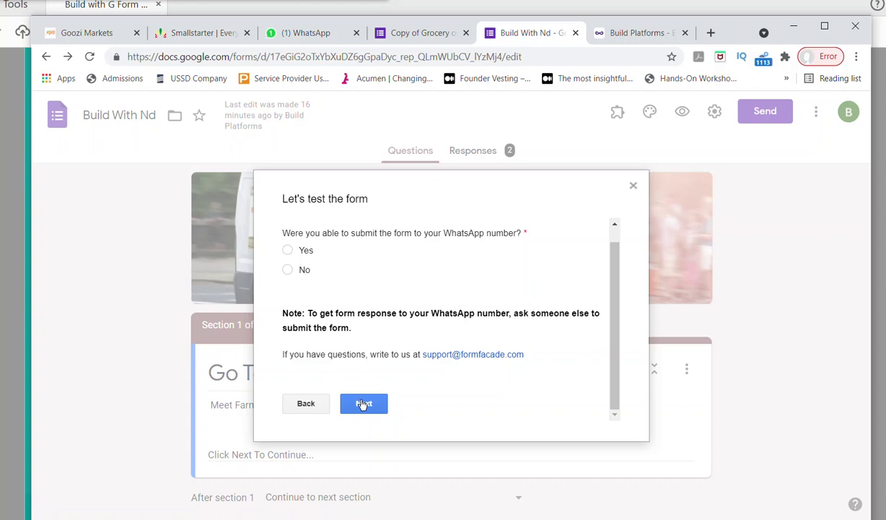
pyautogui.click(363, 404)
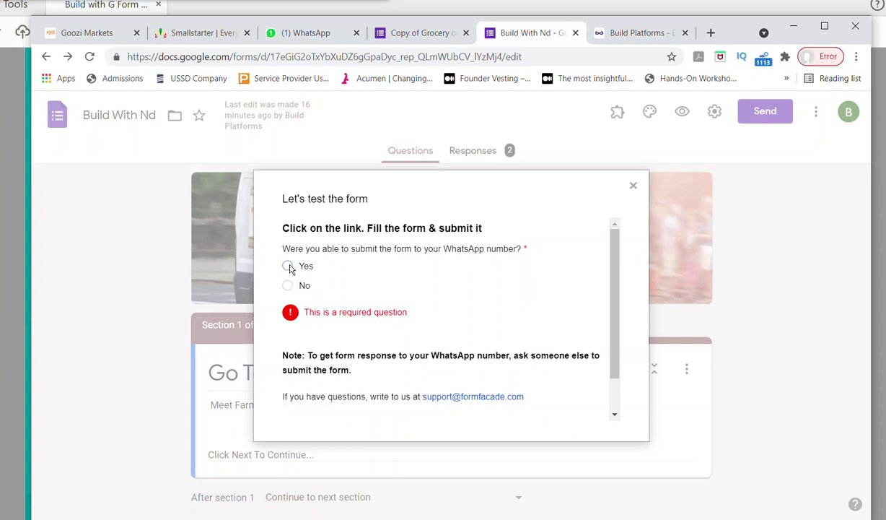
pyautogui.click(289, 266)
pyautogui.scroll(-2, 320, 367)
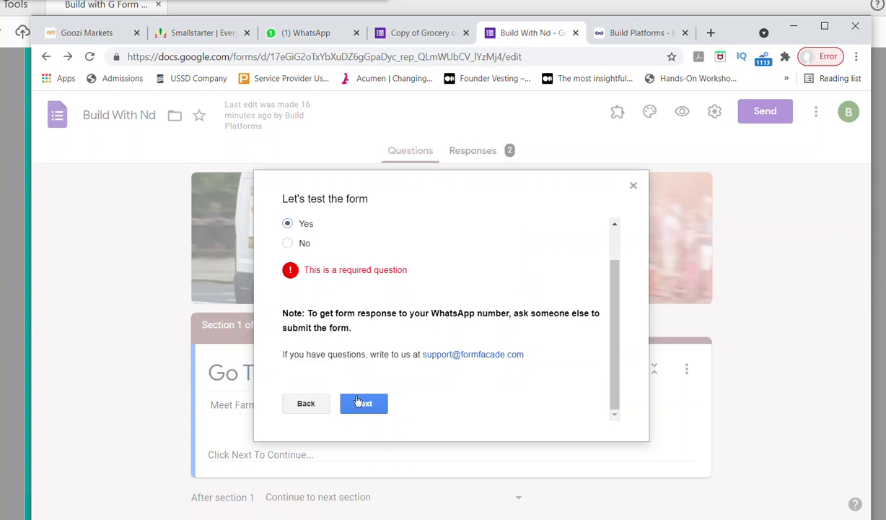
pyautogui.click(358, 403)
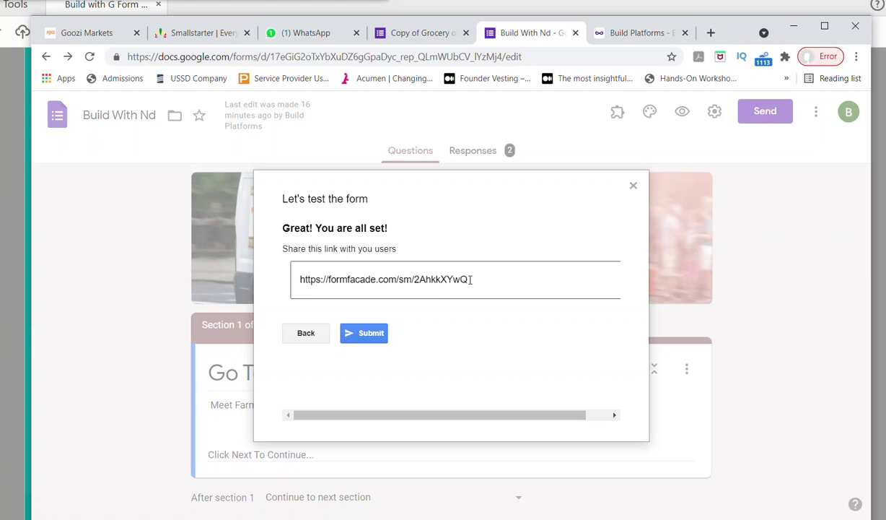
# Step: Select the share link, submit the test, and close the 'Your response has been recorded' confirmation
pyautogui.moveTo(471, 278); pyautogui.dragTo(300, 279)
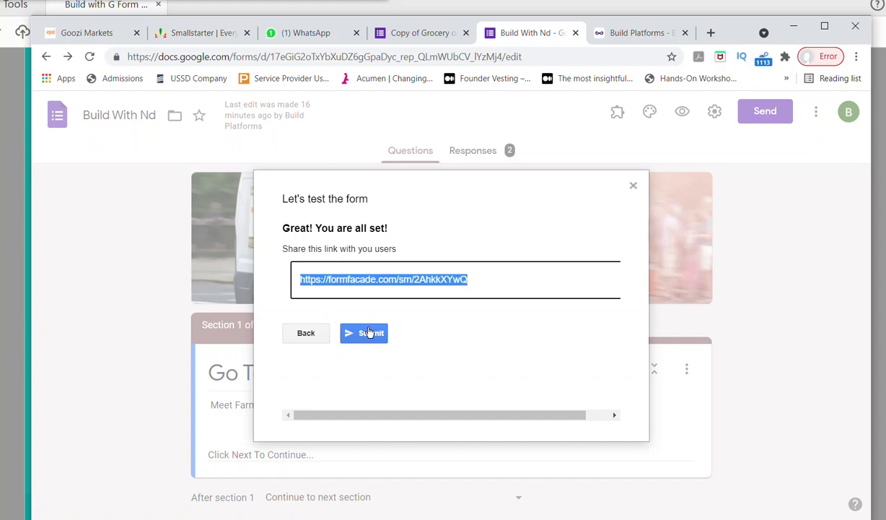
pyautogui.click(614, 415)
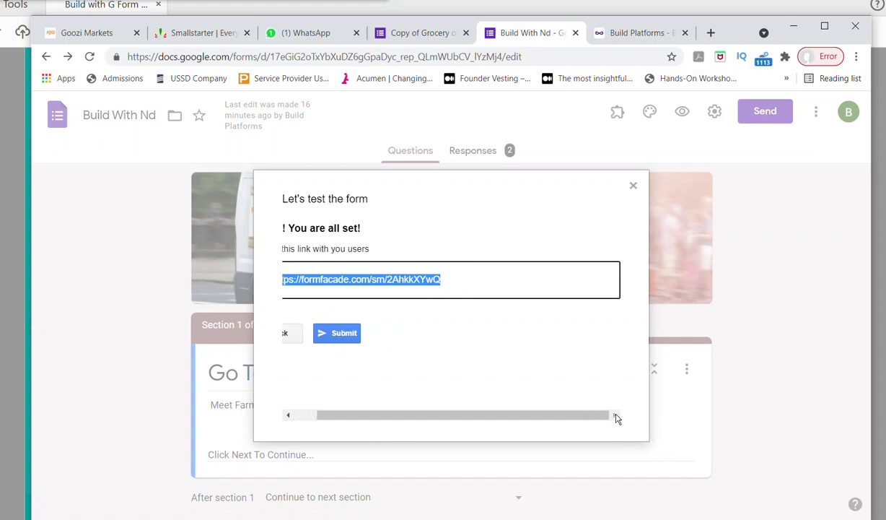
pyautogui.click(289, 416)
pyautogui.click(356, 329)
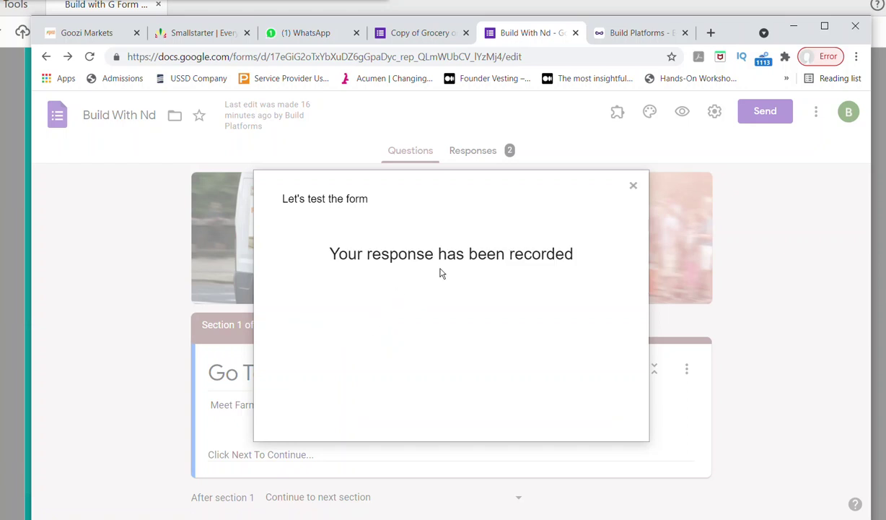
pyautogui.click(633, 187)
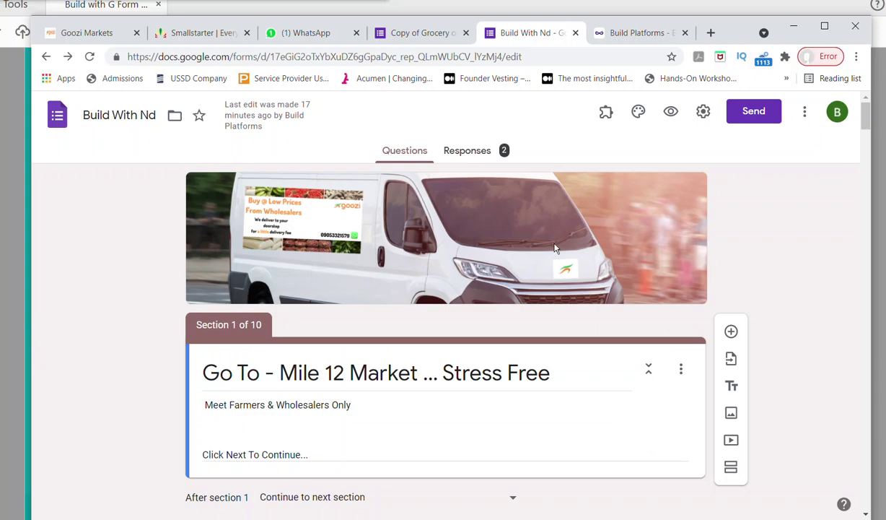
pyautogui.scroll(-3, 525, 275)
pyautogui.scroll(3, 531, 204)
pyautogui.scroll(-13, 581, 121)
pyautogui.scroll(9, 582, 118)
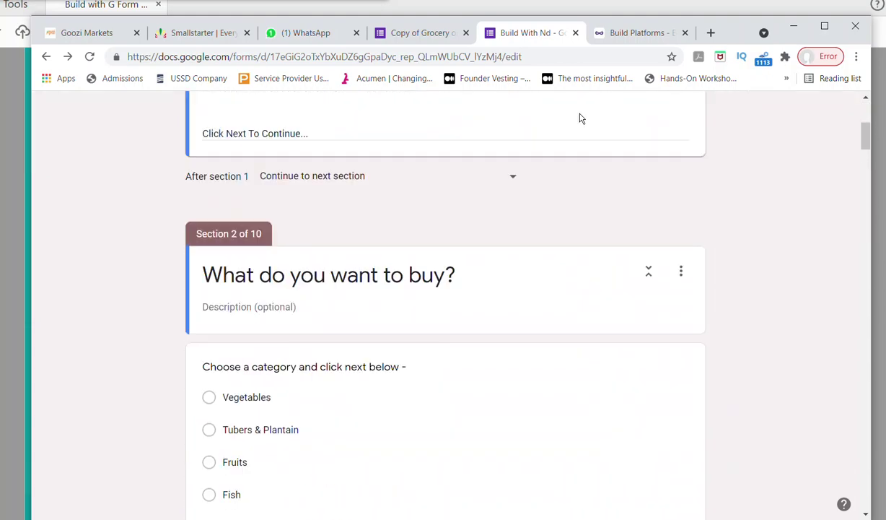
pyautogui.scroll(5, 581, 118)
pyautogui.scroll(-20, 581, 118)
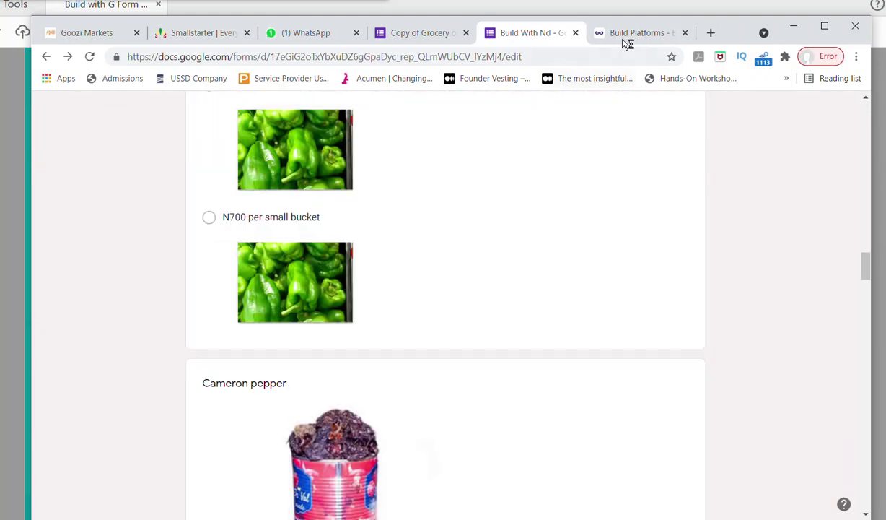
pyautogui.click(609, 33)
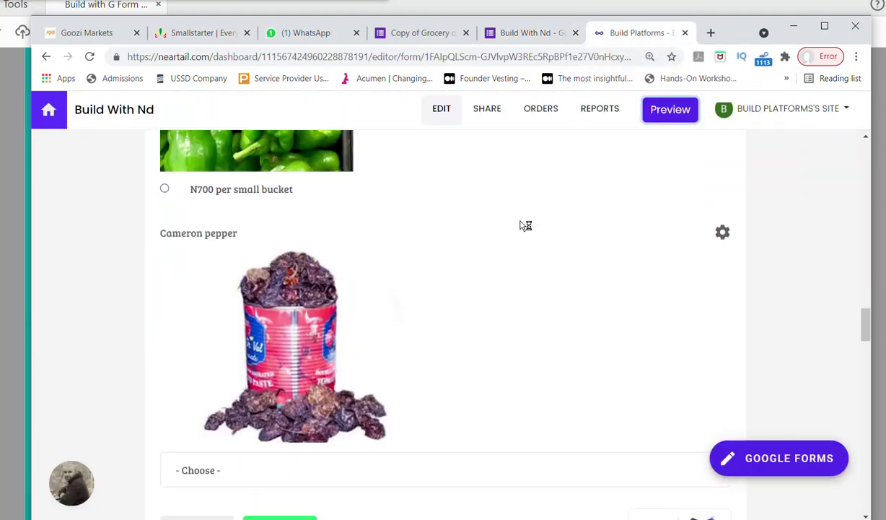
pyautogui.scroll(-15, 522, 222)
pyautogui.scroll(6, 521, 220)
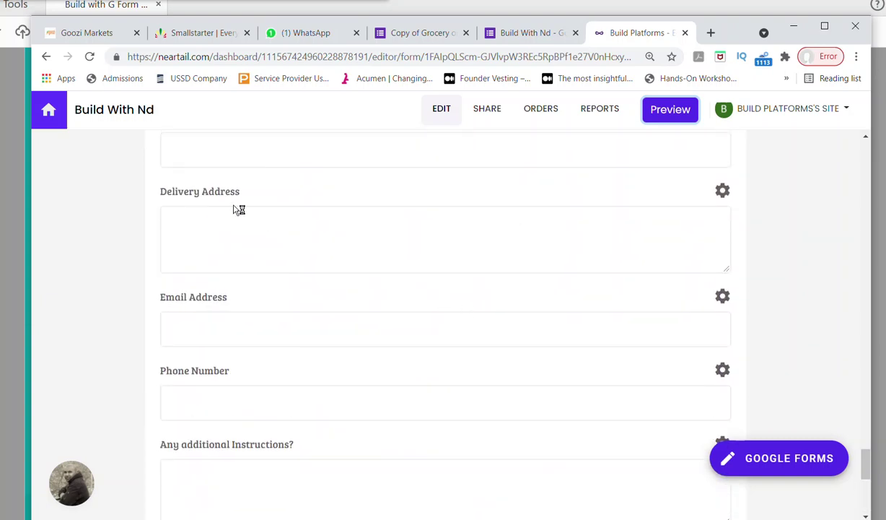
pyautogui.scroll(3, 237, 209)
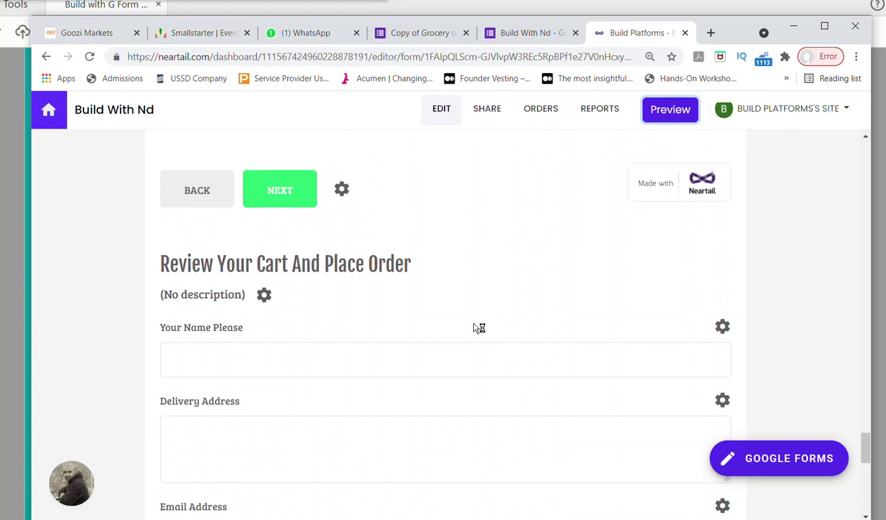
pyautogui.click(721, 328)
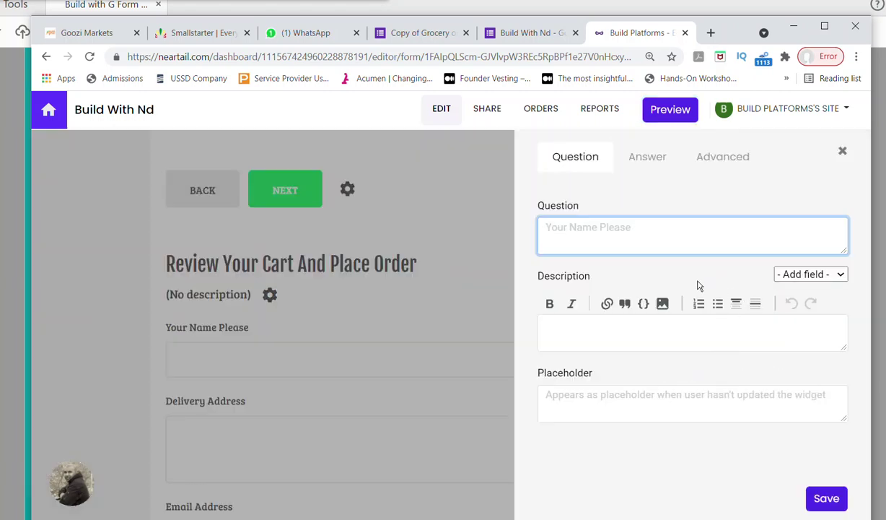
pyautogui.click(470, 312)
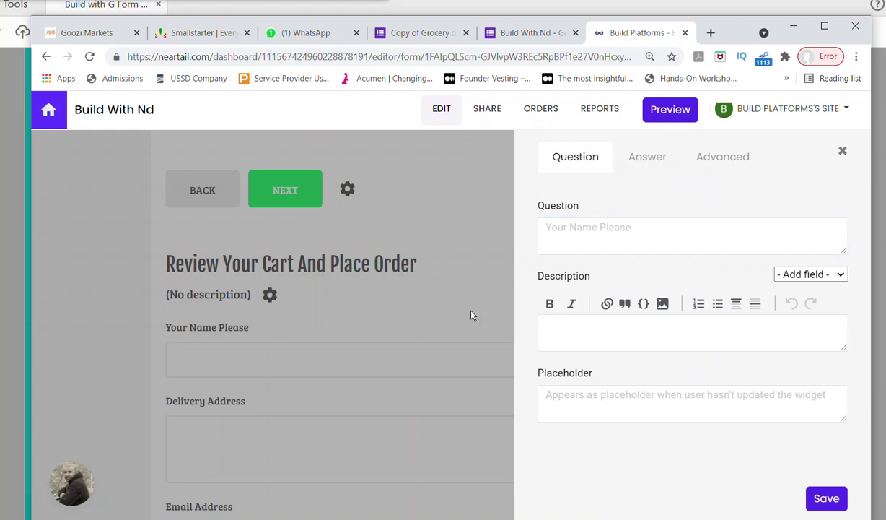
pyautogui.click(841, 154)
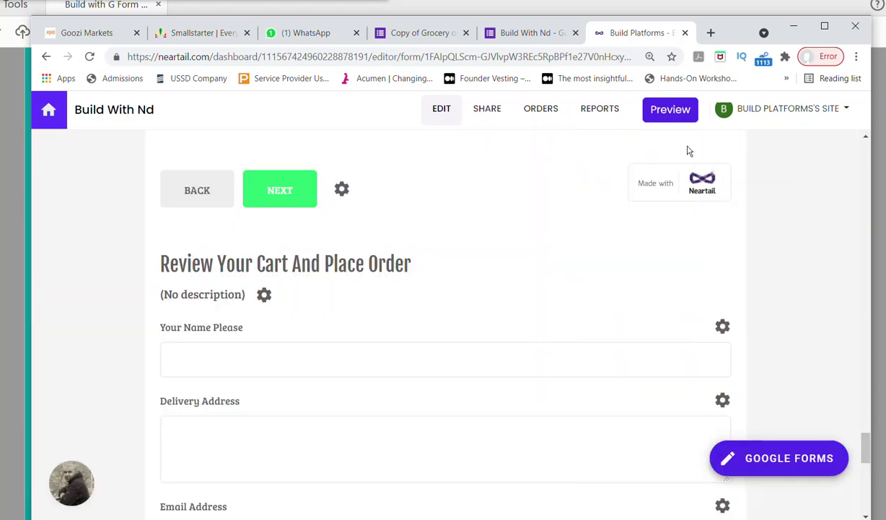
# Step: Make Your Name Please and Delivery Address required questions
pyautogui.click(514, 33)
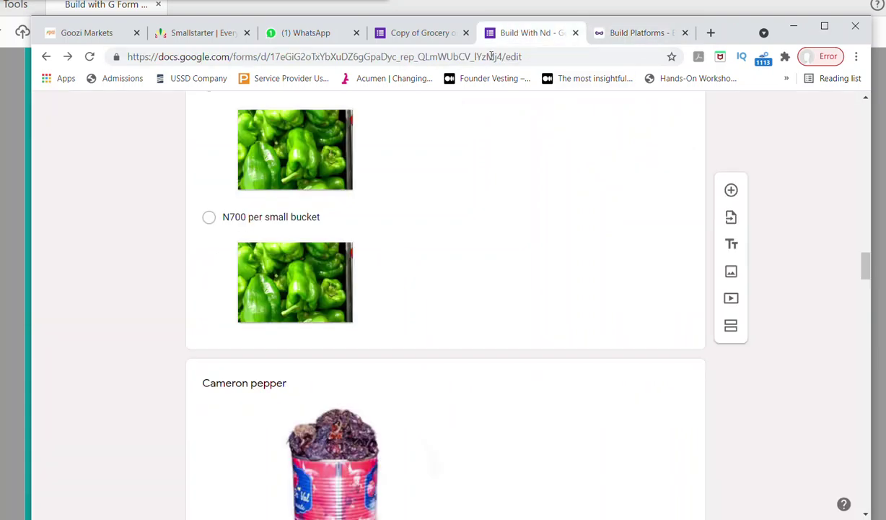
pyautogui.scroll(-20, 334, 350)
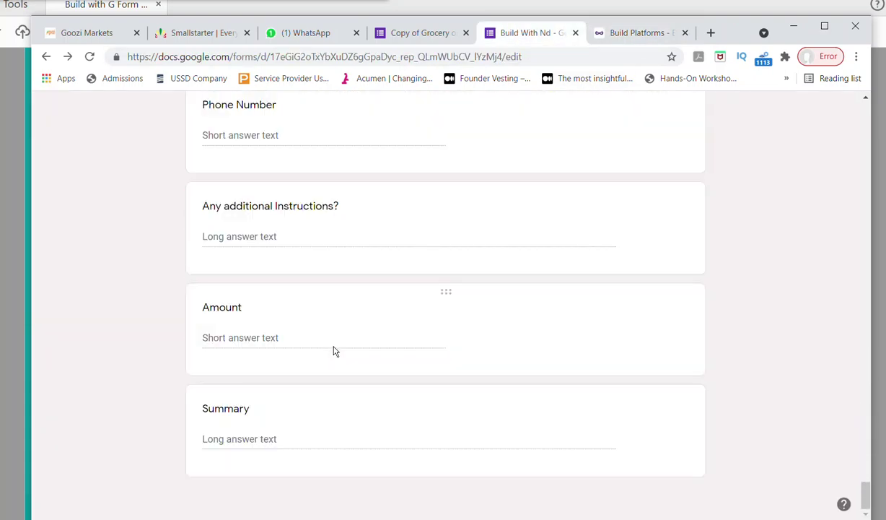
pyautogui.scroll(7, 334, 350)
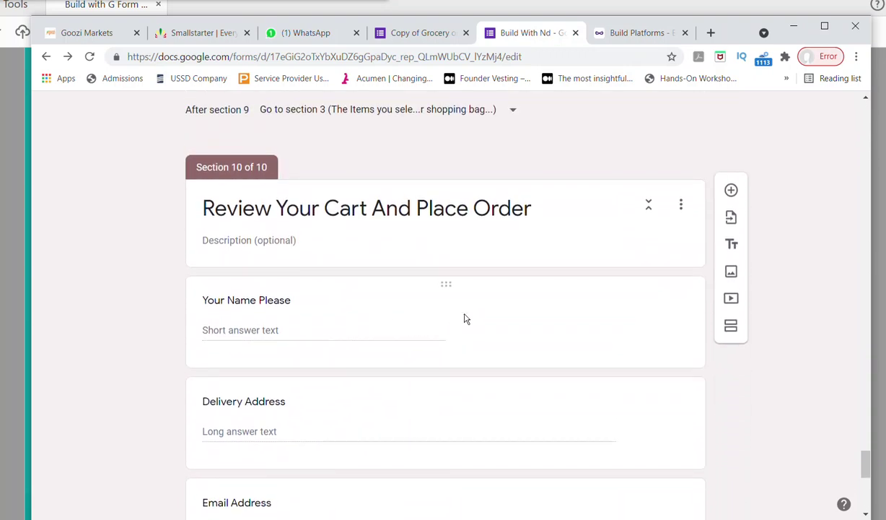
pyautogui.click(465, 317)
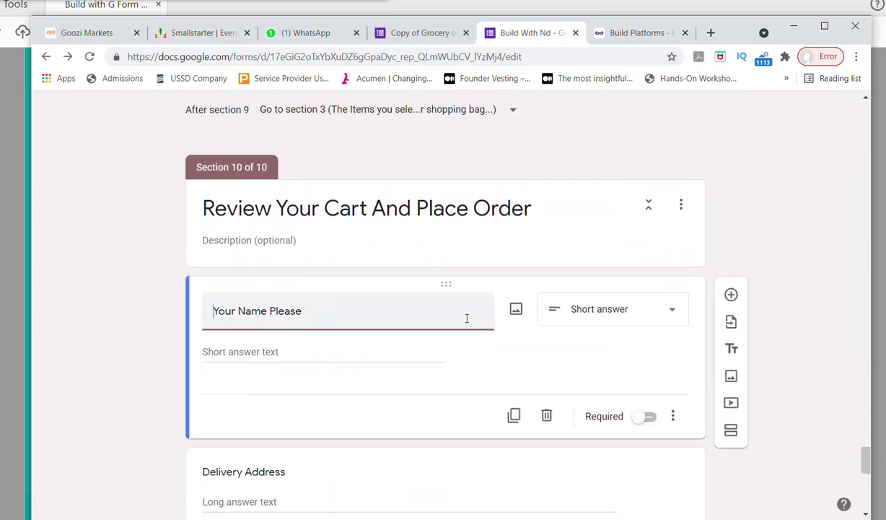
pyautogui.click(644, 417)
pyautogui.scroll(-1, 644, 418)
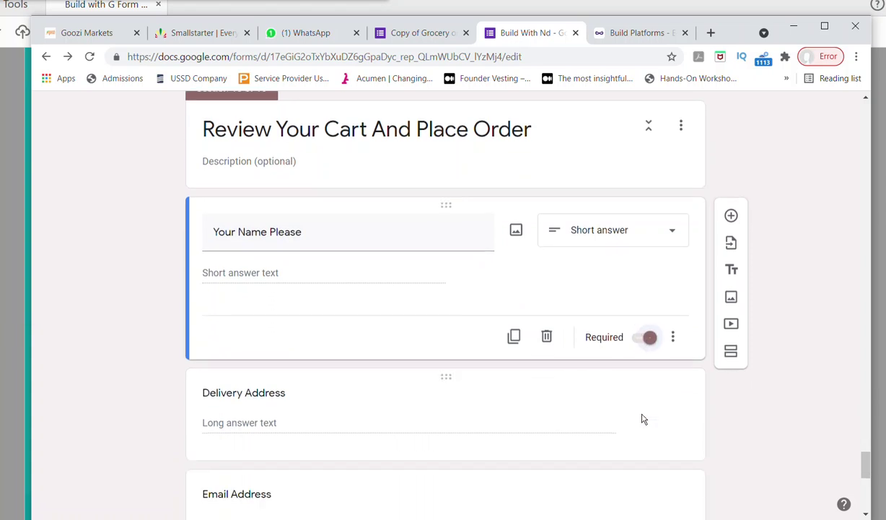
pyautogui.click(623, 425)
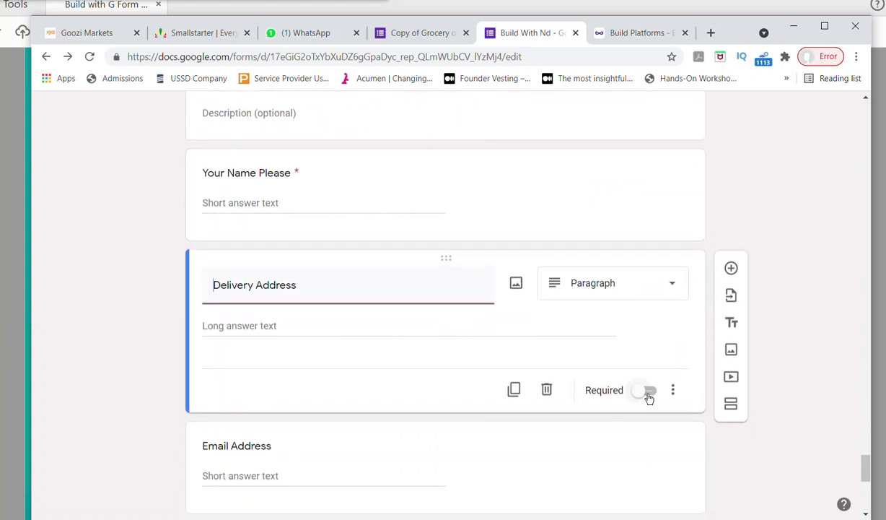
pyautogui.click(647, 390)
pyautogui.scroll(-1, 650, 395)
pyautogui.scroll(-1, 650, 394)
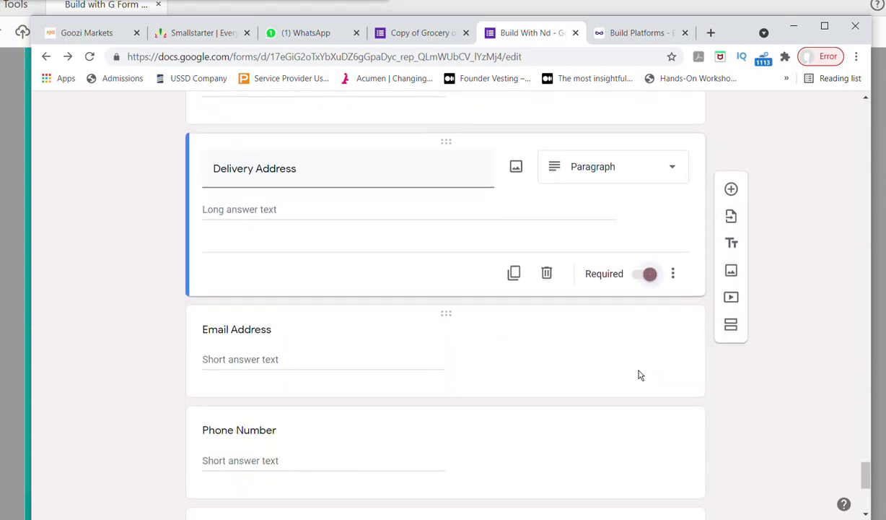
# Step: Make Email Address, Phone Number and the additional instructions question required
pyautogui.click(625, 369)
pyautogui.click(647, 375)
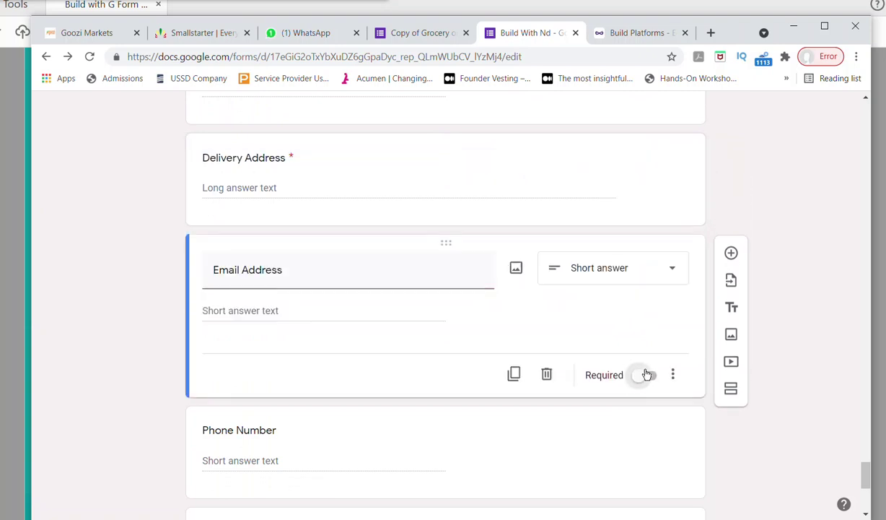
pyautogui.scroll(-2, 644, 370)
pyautogui.click(637, 315)
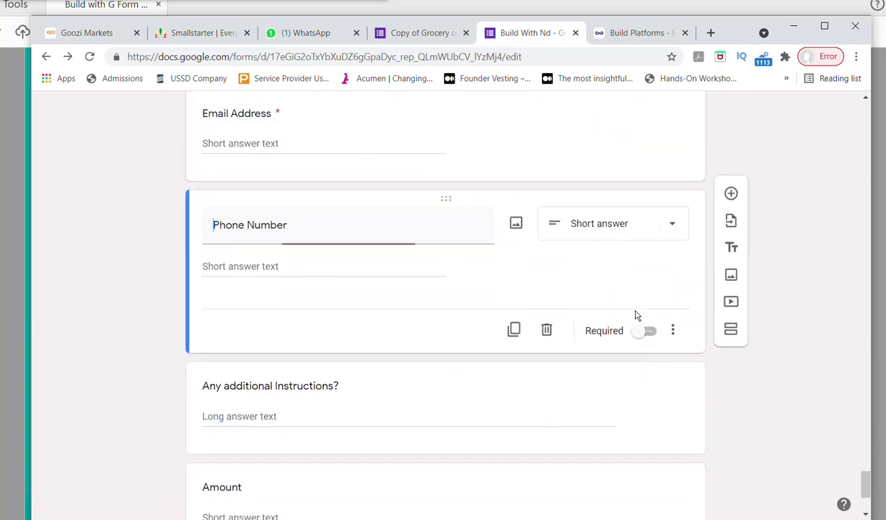
pyautogui.click(649, 331)
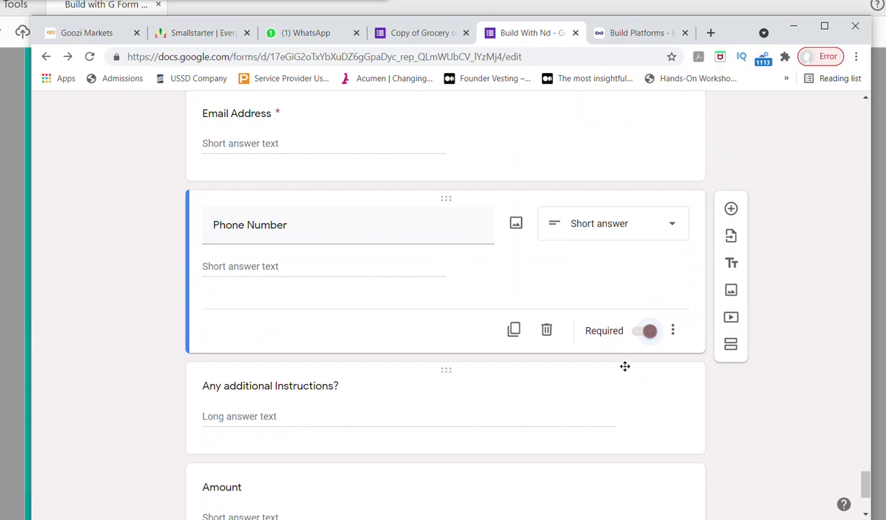
pyautogui.scroll(-1, 625, 368)
pyautogui.click(611, 372)
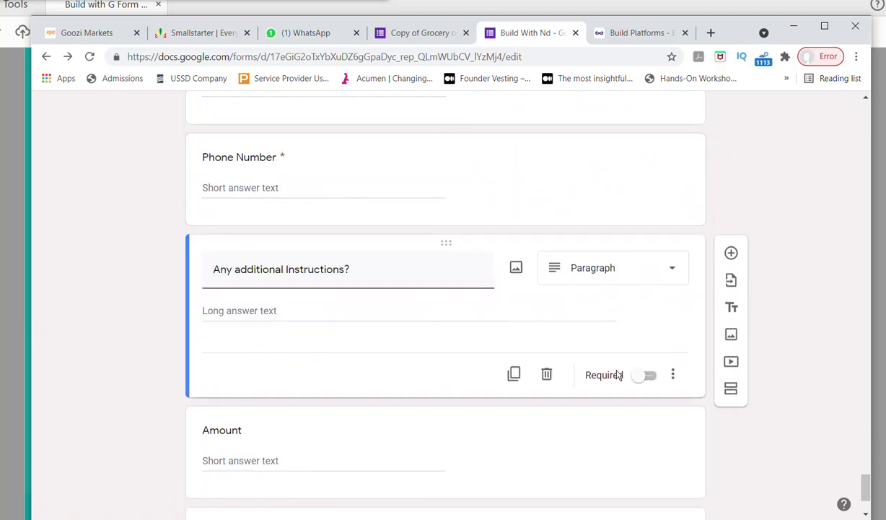
pyautogui.click(650, 376)
pyautogui.scroll(-2, 646, 379)
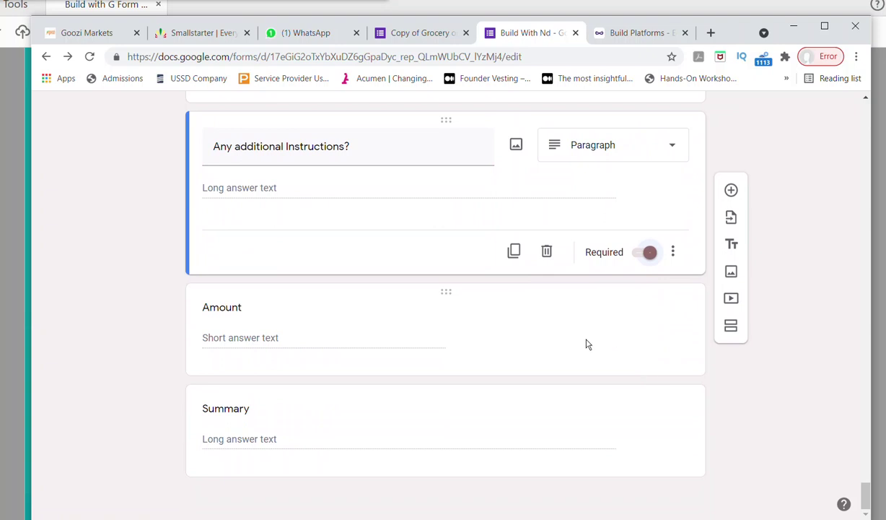
# Step: Make the Amount and Summary questions required
pyautogui.click(585, 344)
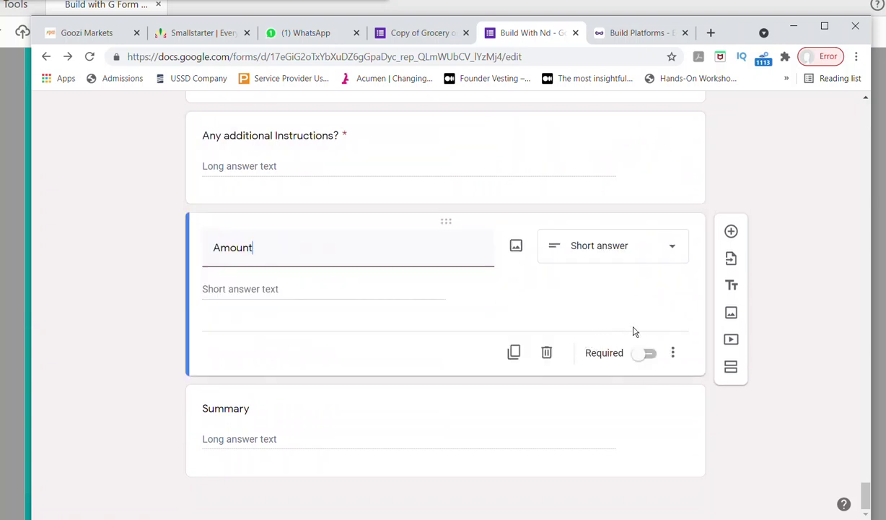
pyautogui.click(650, 355)
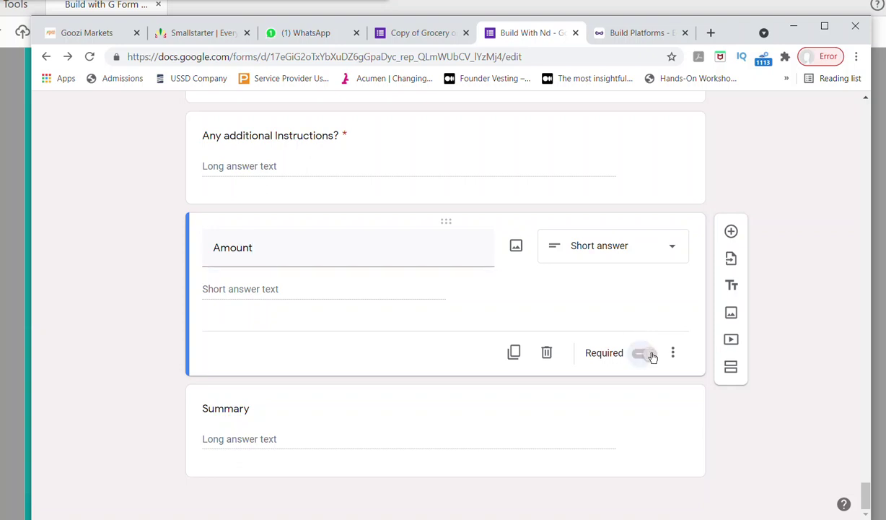
pyautogui.click(589, 428)
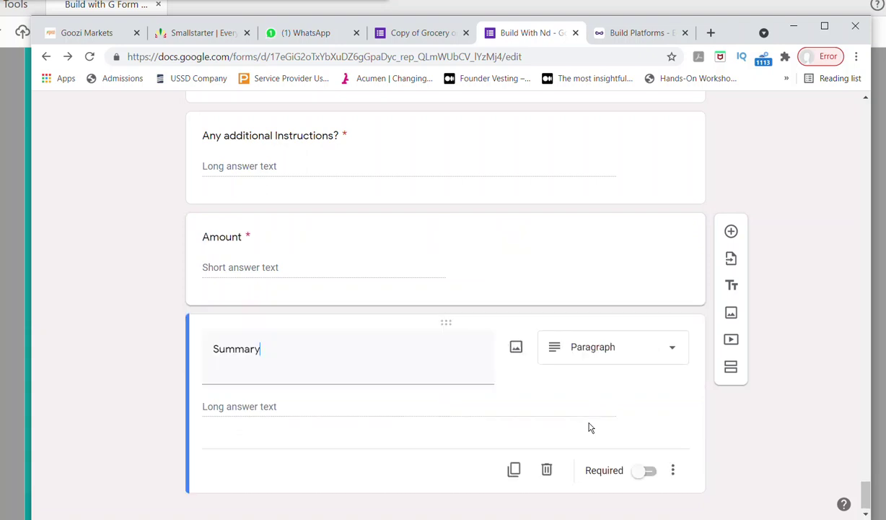
pyautogui.click(650, 470)
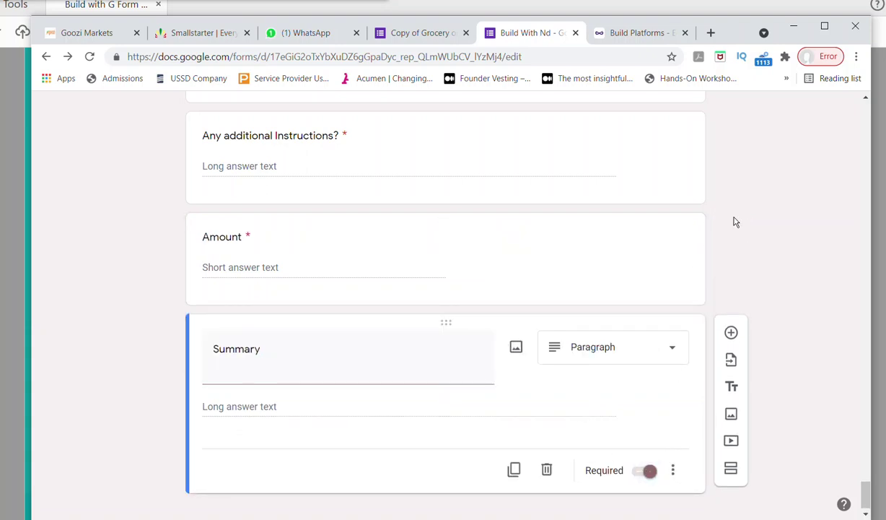
# Step: Move Summary and then Amount above Your Name Please at the top of the checkout section
pyautogui.scroll(20, 735, 221)
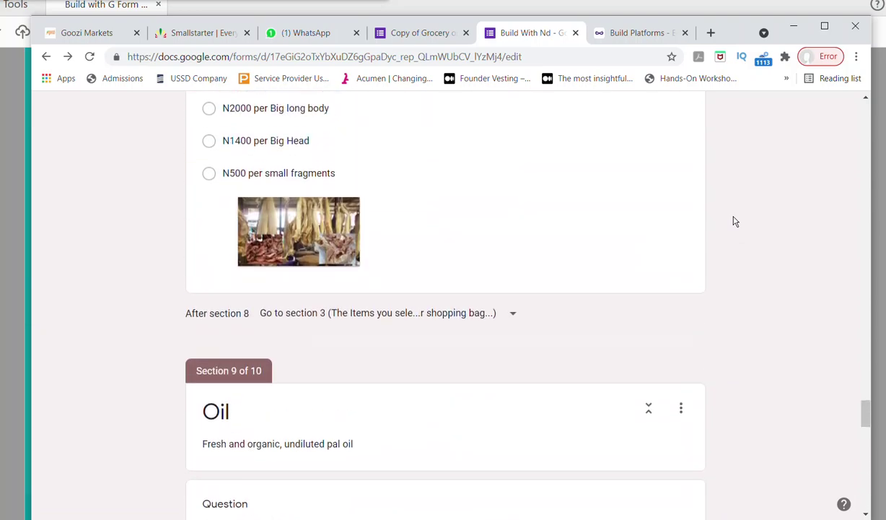
pyautogui.scroll(-15, 735, 222)
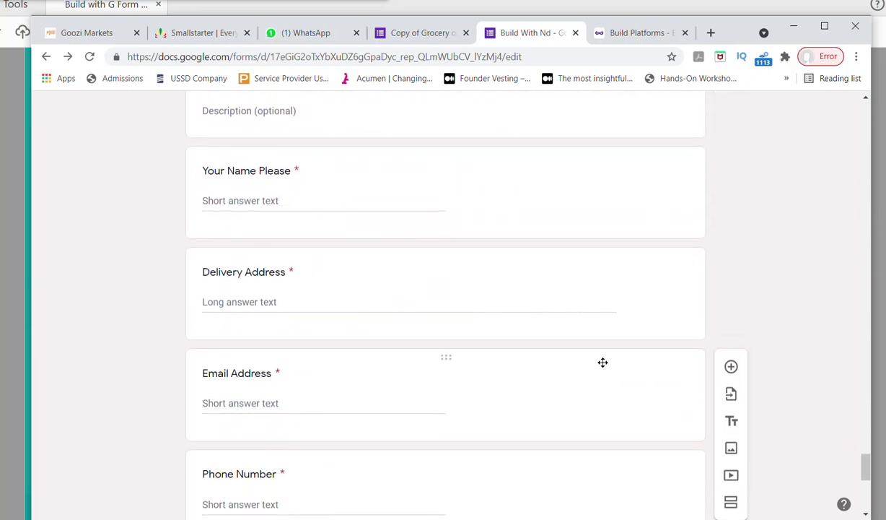
pyautogui.scroll(-3, 469, 359)
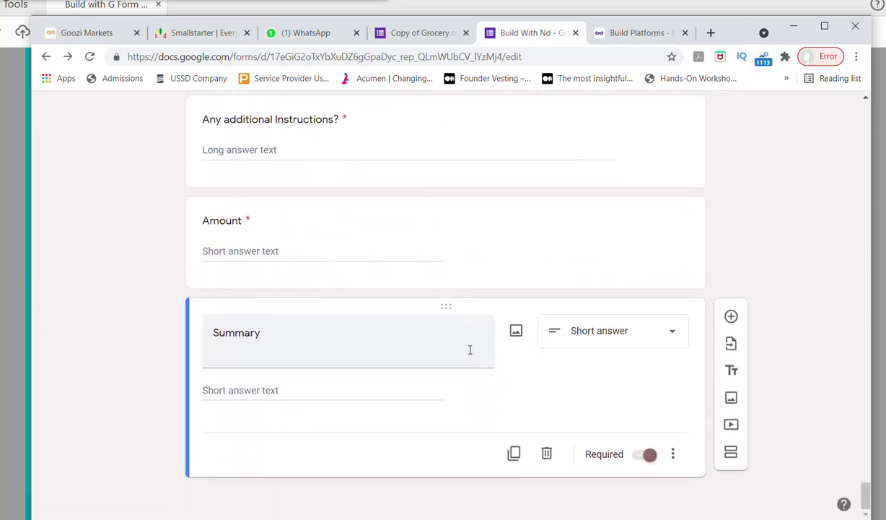
pyautogui.moveTo(449, 306); pyautogui.dragTo(443, 285)
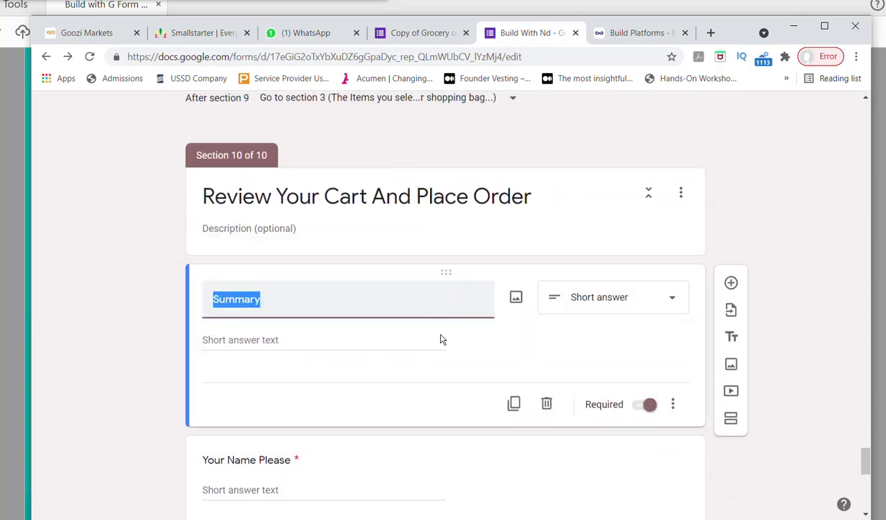
pyautogui.scroll(-5, 439, 338)
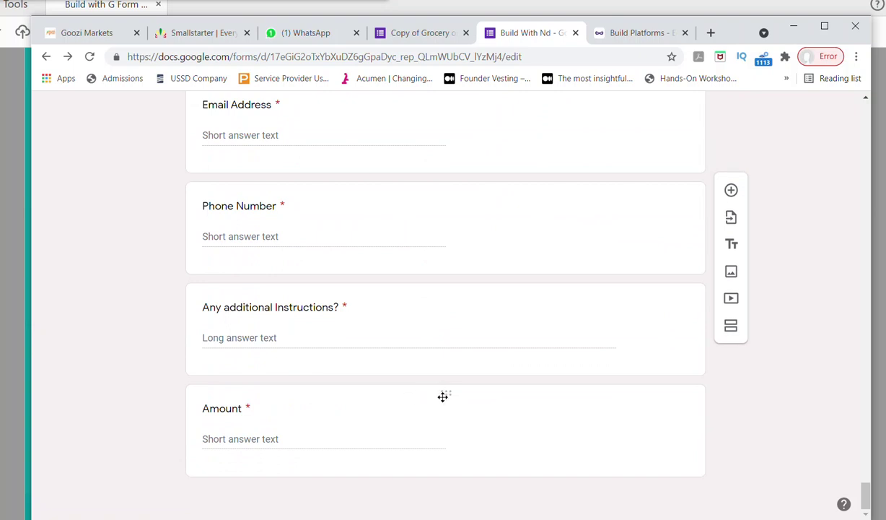
pyautogui.moveTo(442, 396); pyautogui.dragTo(429, 308)
pyautogui.scroll(-5, 433, 339)
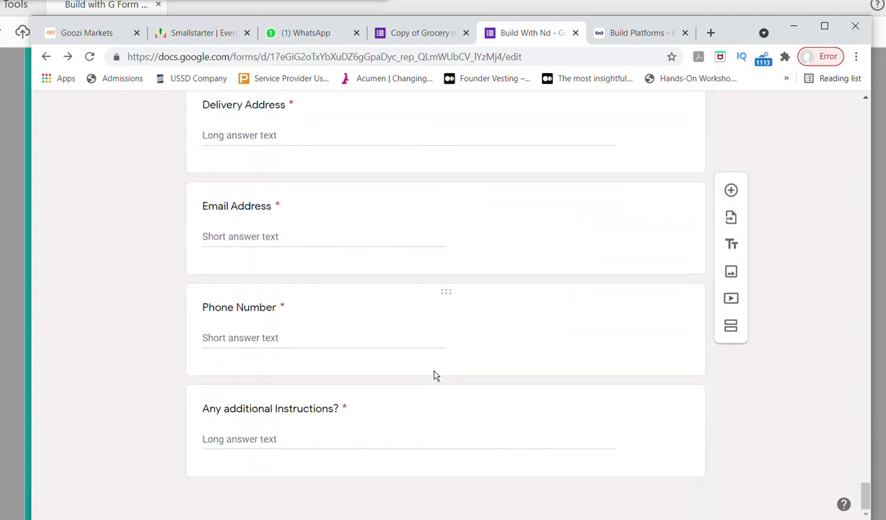
pyautogui.scroll(5, 619, 249)
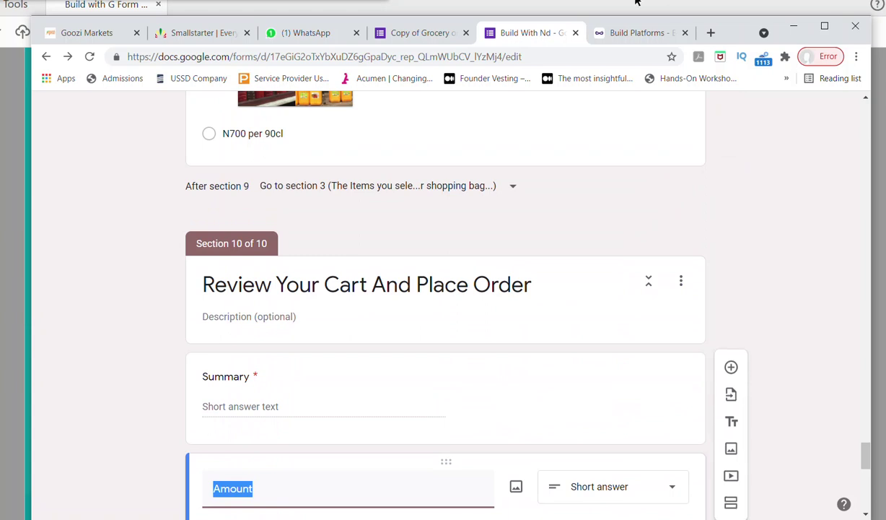
pyautogui.click(629, 33)
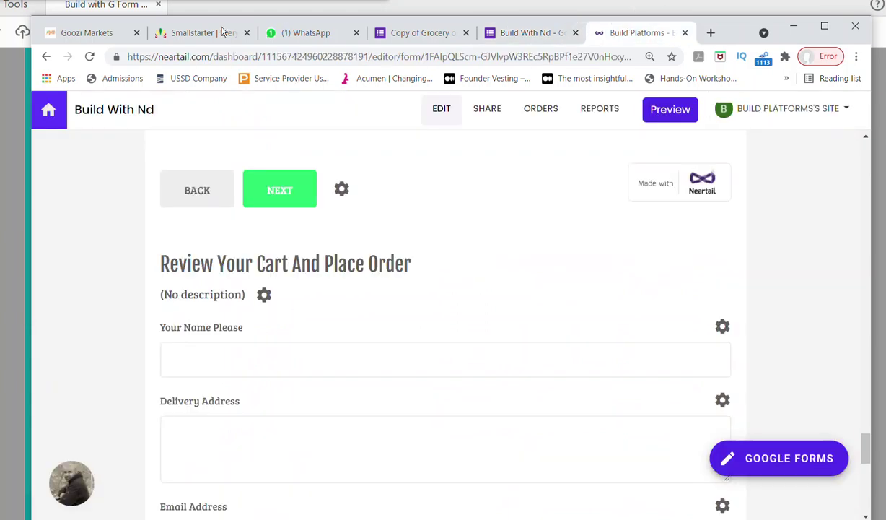
# Step: Reload Neartail and walk the live order form past the Oil page to Review Your Cart
pyautogui.click(90, 57)
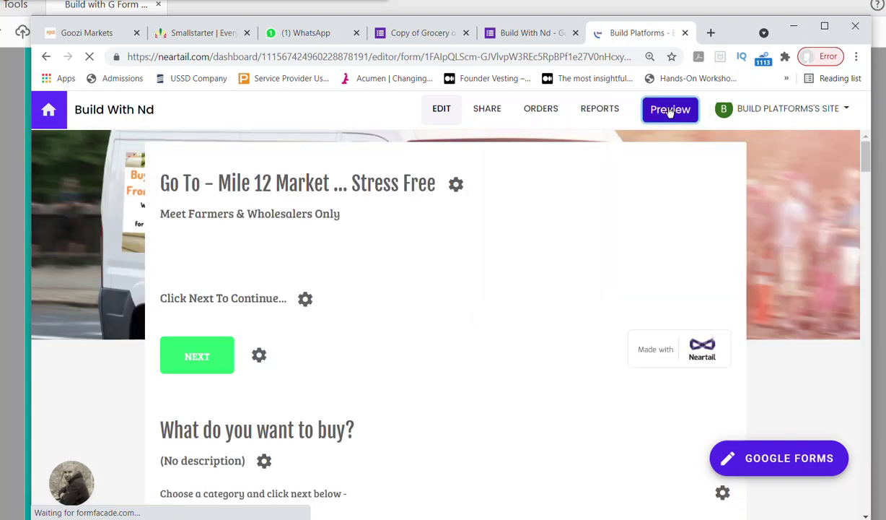
pyautogui.click(671, 111)
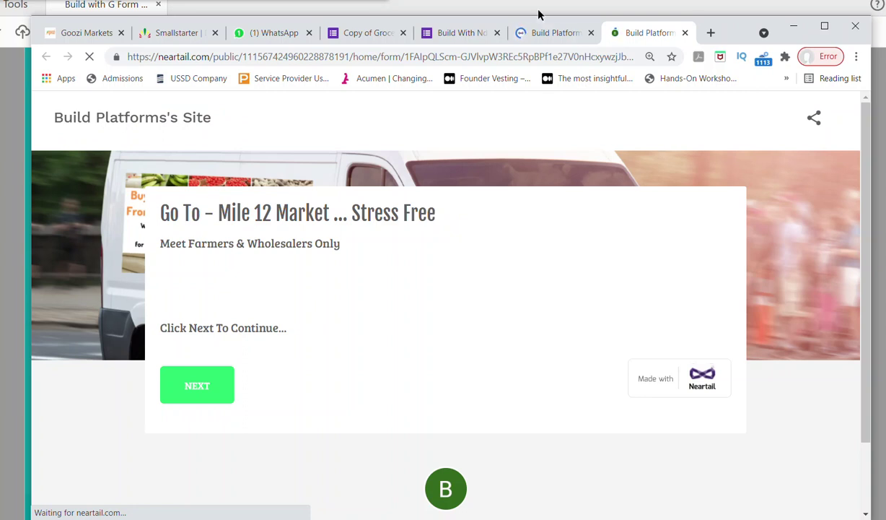
pyautogui.click(185, 381)
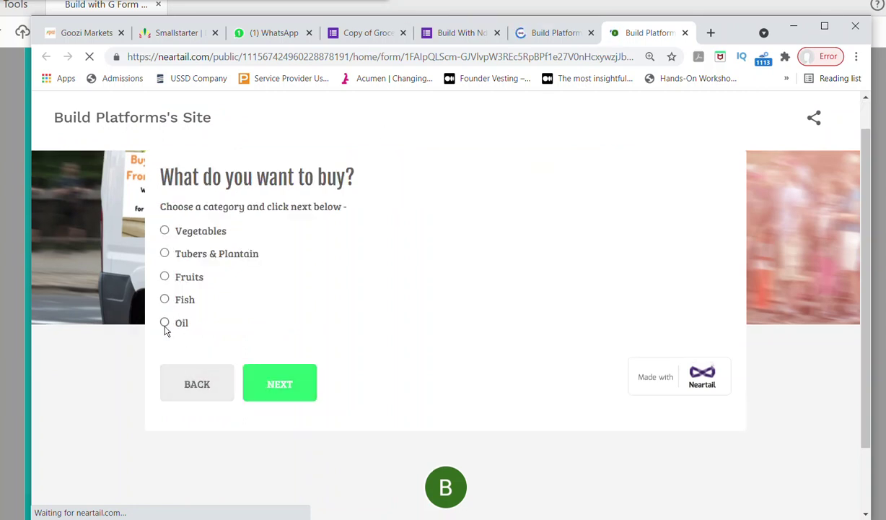
pyautogui.click(284, 391)
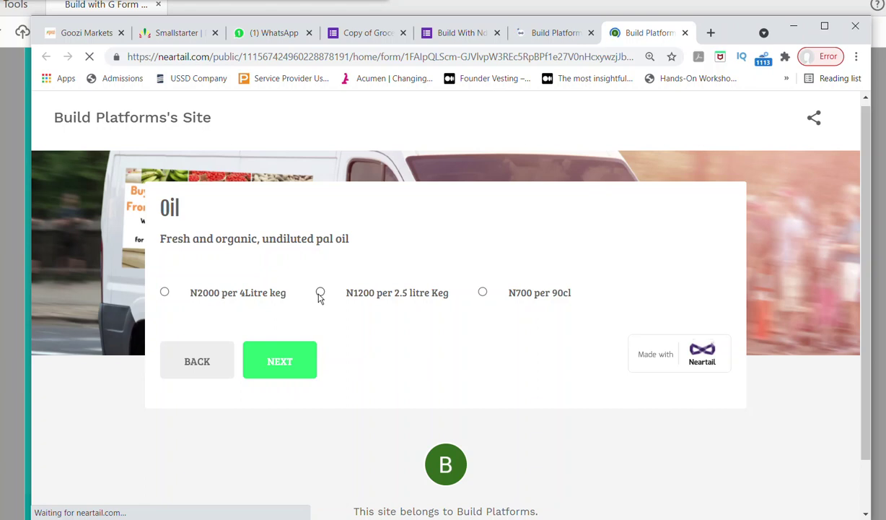
pyautogui.click(278, 363)
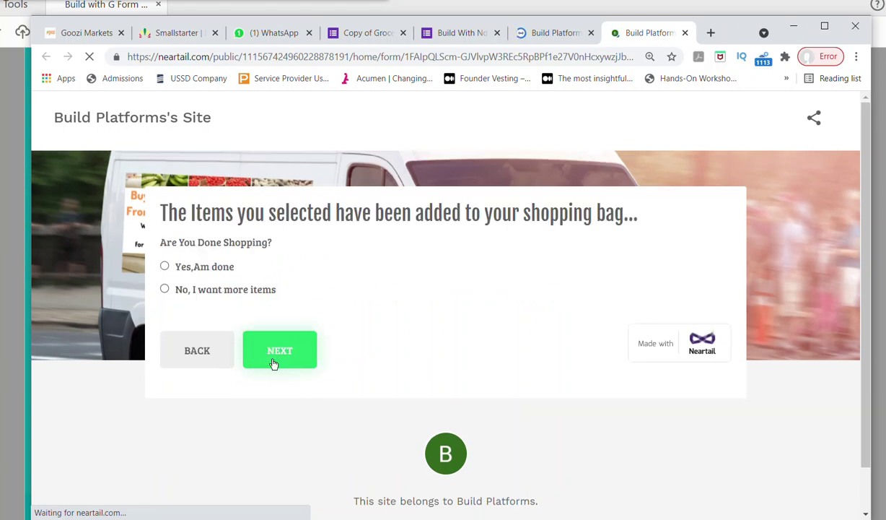
pyautogui.click(165, 266)
pyautogui.click(270, 348)
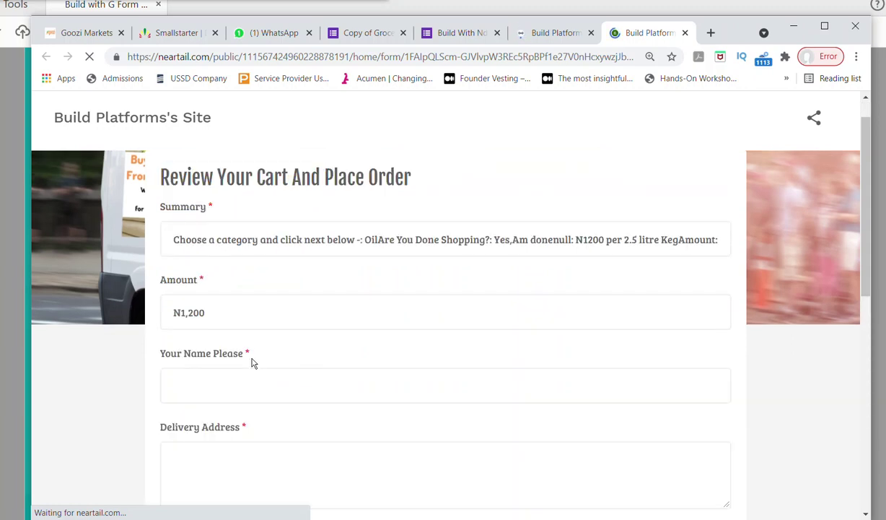
# Step: Check the N1,200 Oil total and try placing the order to see required-field warnings
pyautogui.scroll(-1, 253, 363)
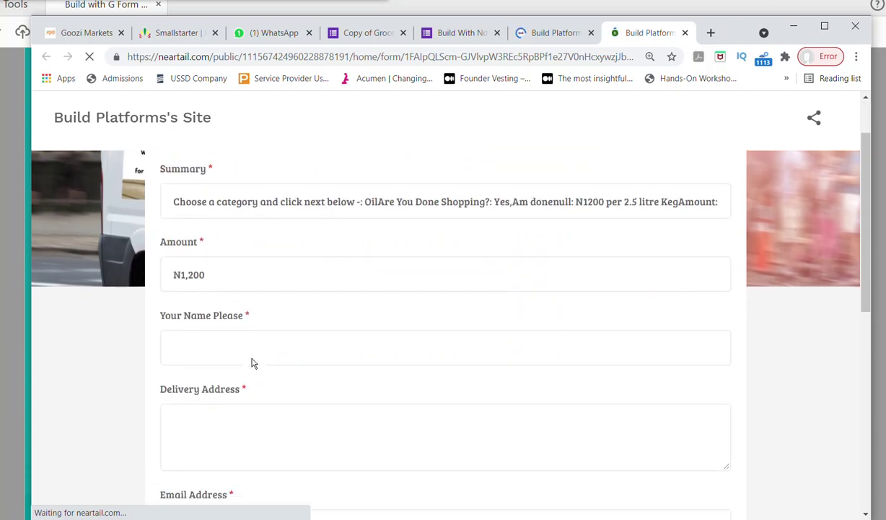
pyautogui.scroll(1, 252, 363)
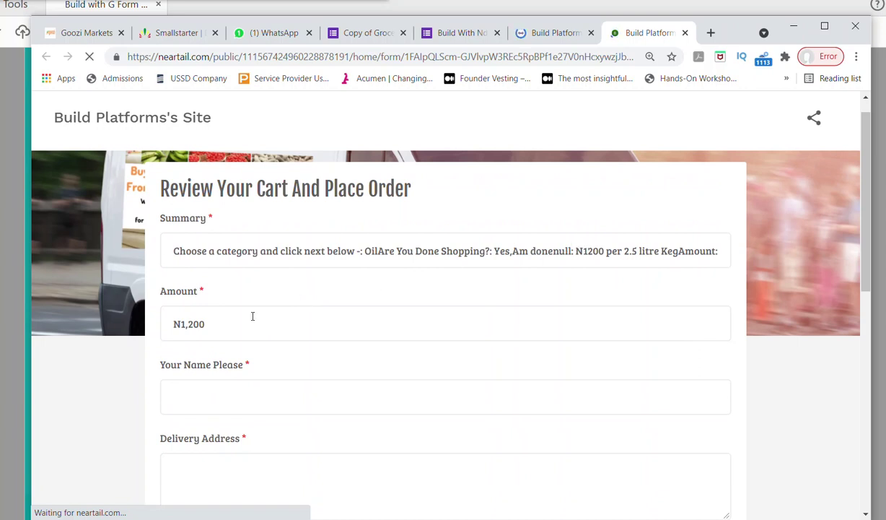
pyautogui.scroll(-10, 216, 389)
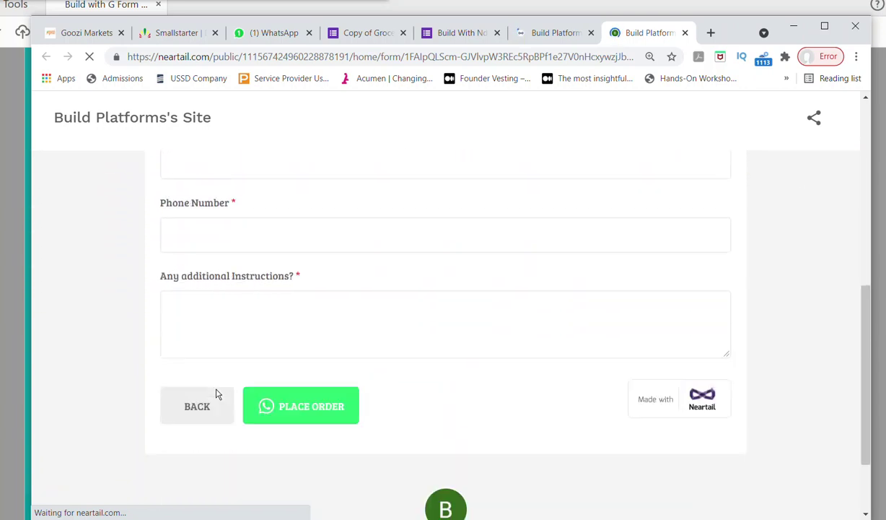
pyautogui.click(315, 297)
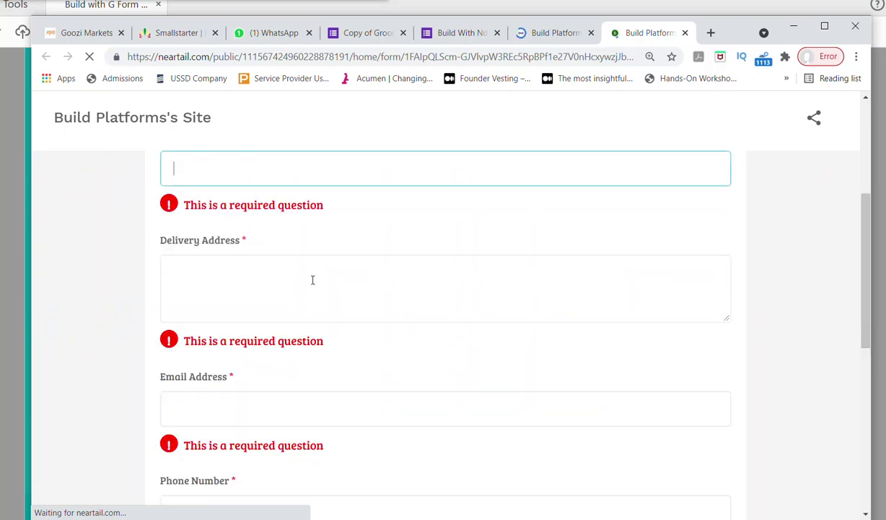
pyautogui.scroll(-10, 303, 238)
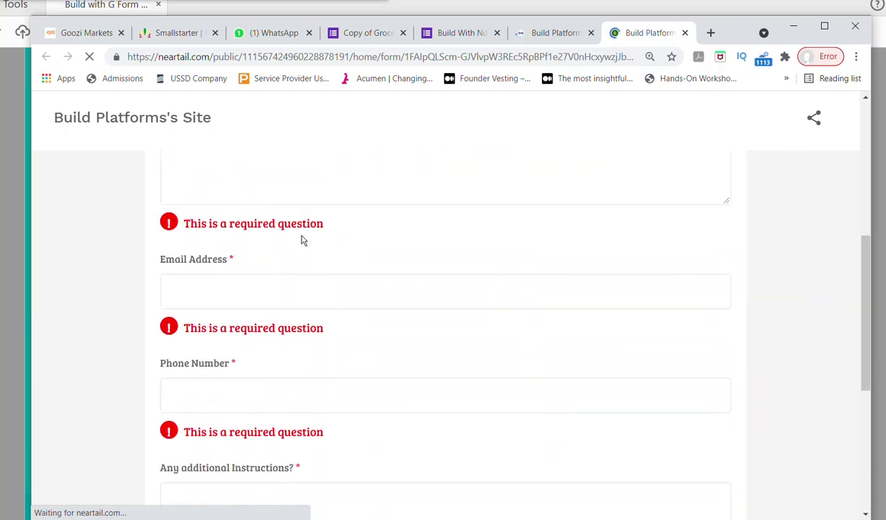
pyautogui.scroll(10, 300, 220)
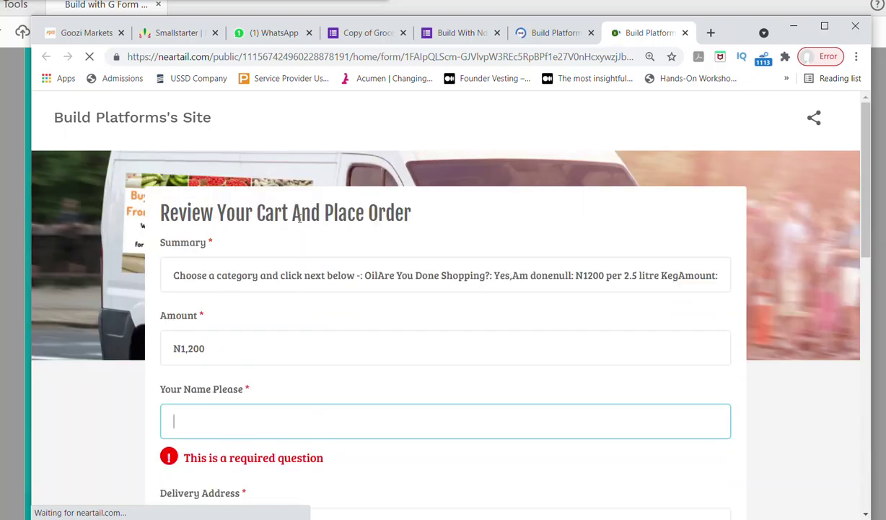
# Step: Copy the Build With Nd form's shortened share link from the Send dialog
pyautogui.click(557, 35)
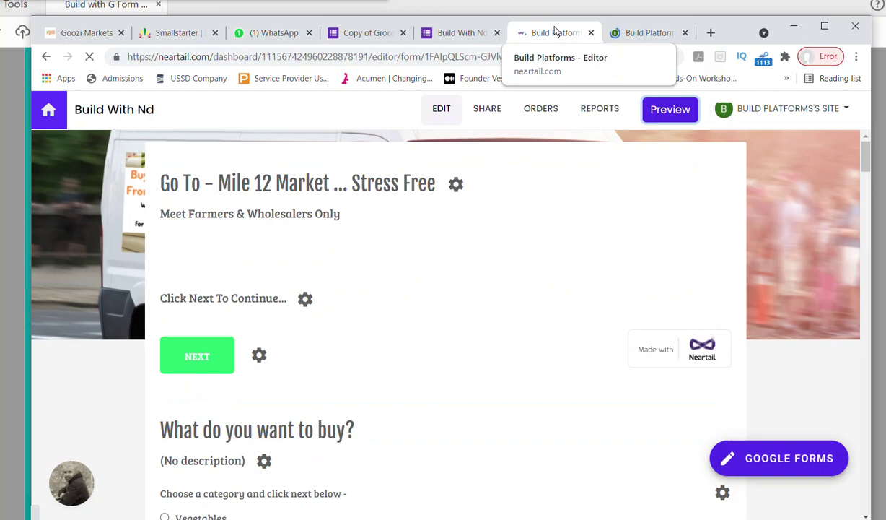
pyautogui.click(651, 32)
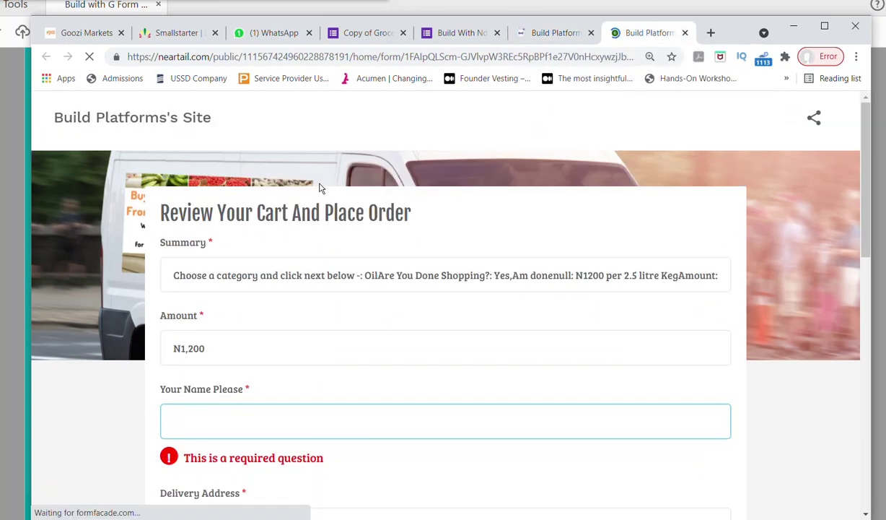
pyautogui.click(533, 33)
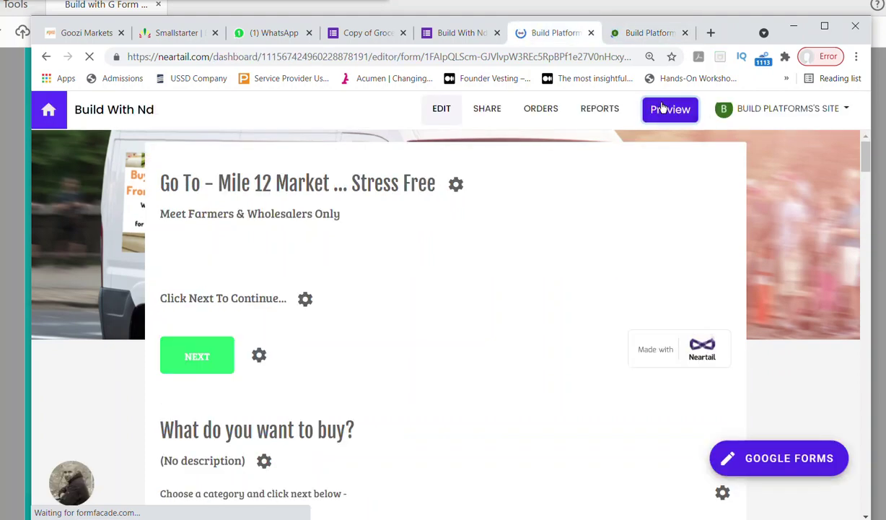
pyautogui.click(454, 33)
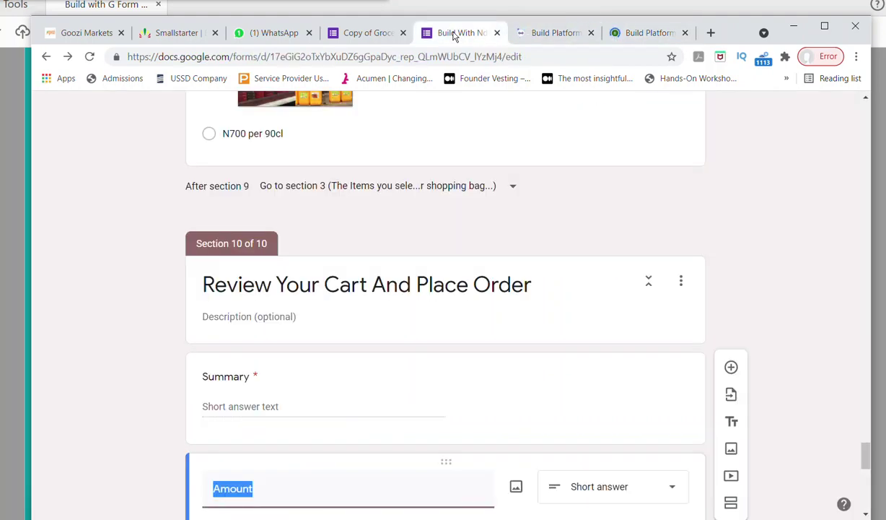
pyautogui.scroll(20, 500, 397)
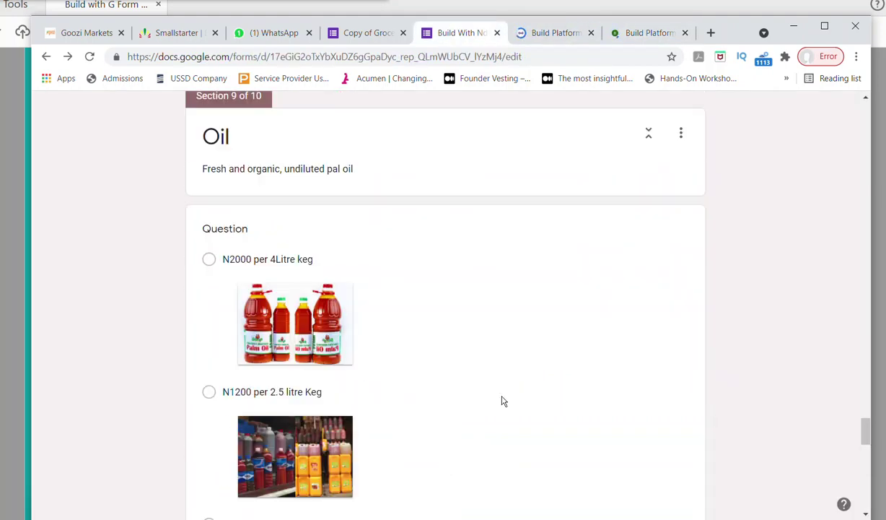
pyautogui.scroll(10, 503, 397)
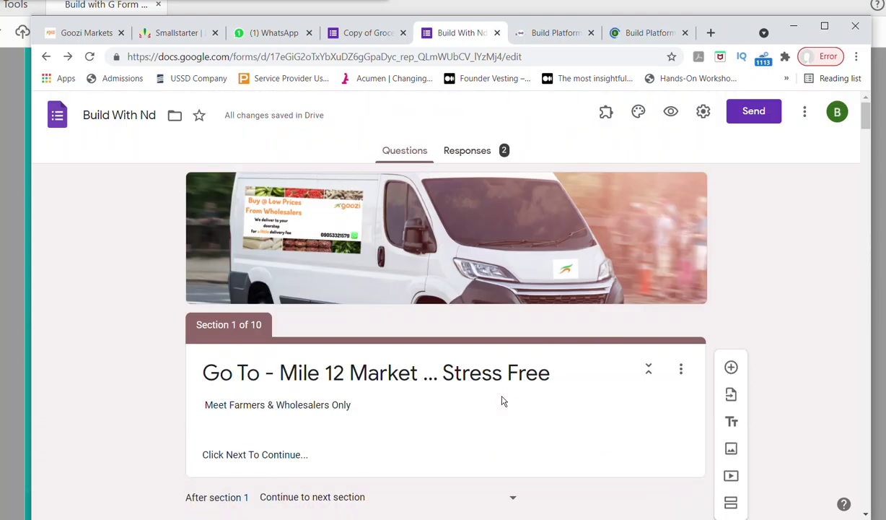
pyautogui.click(751, 112)
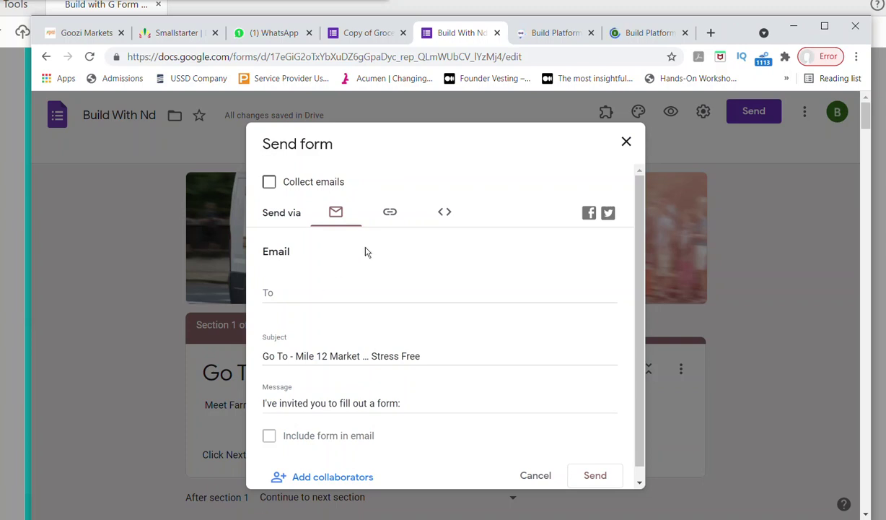
pyautogui.click(381, 214)
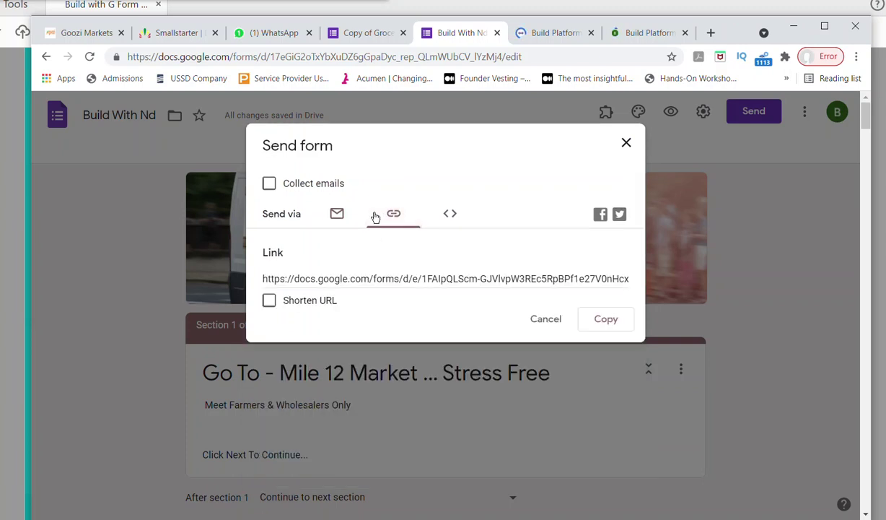
pyautogui.click(269, 302)
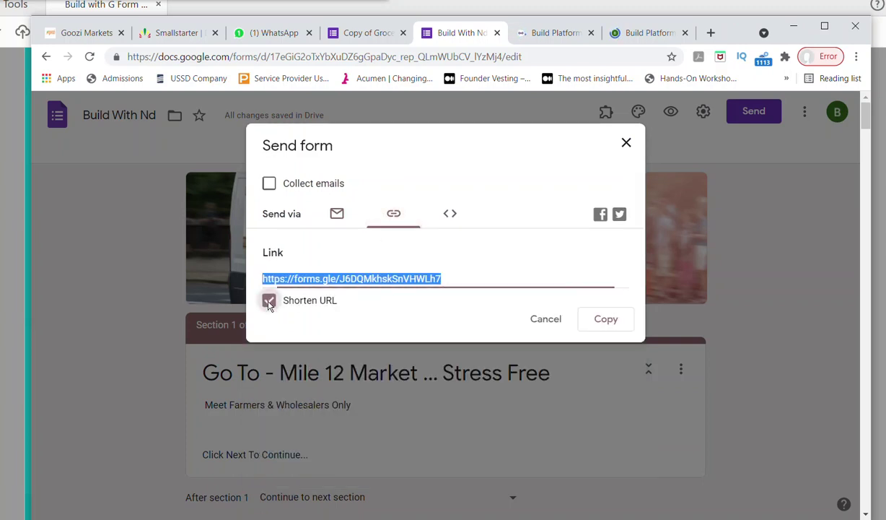
pyautogui.click(607, 320)
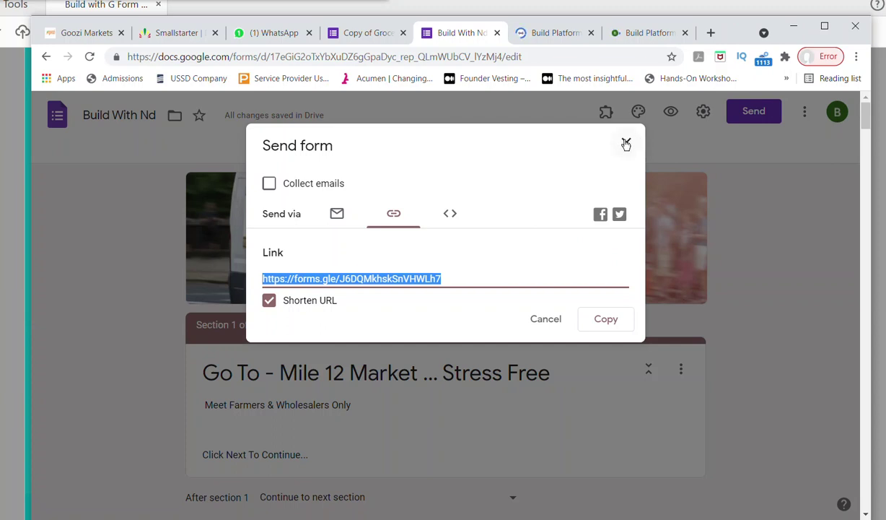
pyautogui.click(605, 318)
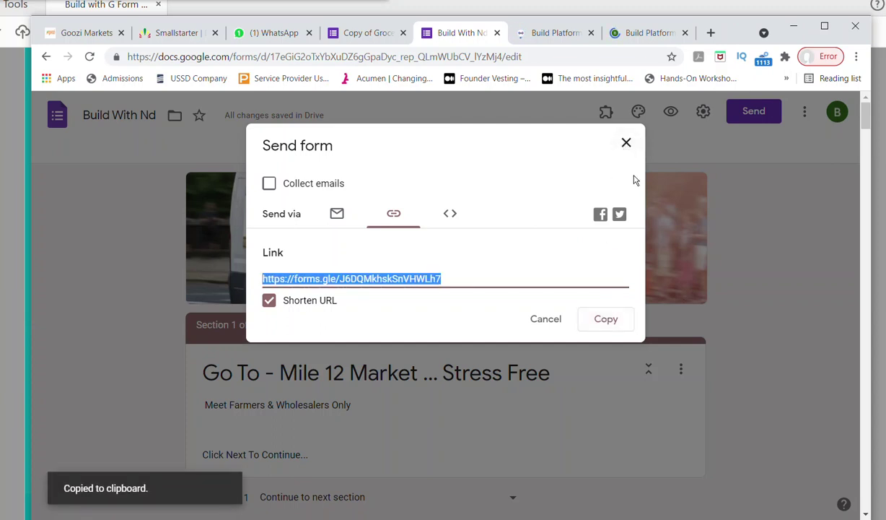
pyautogui.click(625, 142)
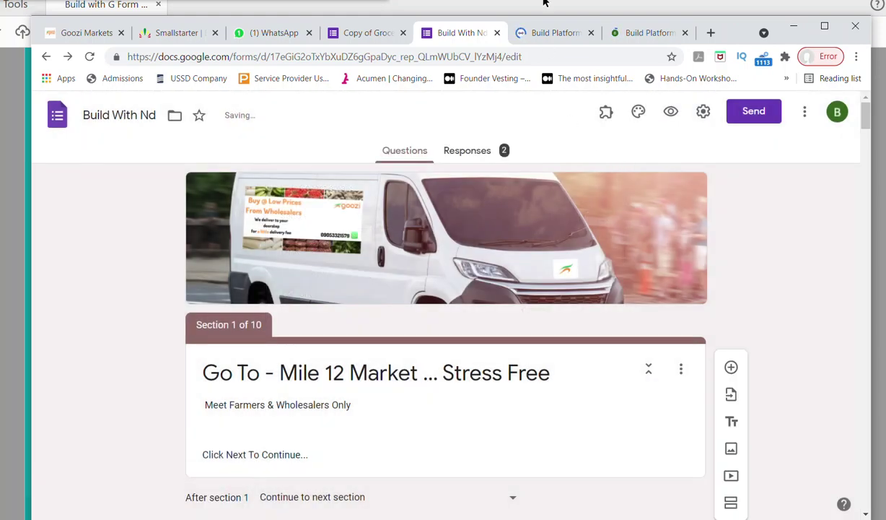
# Step: From the Neartail editor, reopen the Build With Nd form in a Google Forms editor tab
pyautogui.click(553, 37)
pyautogui.scroll(-10, 310, 330)
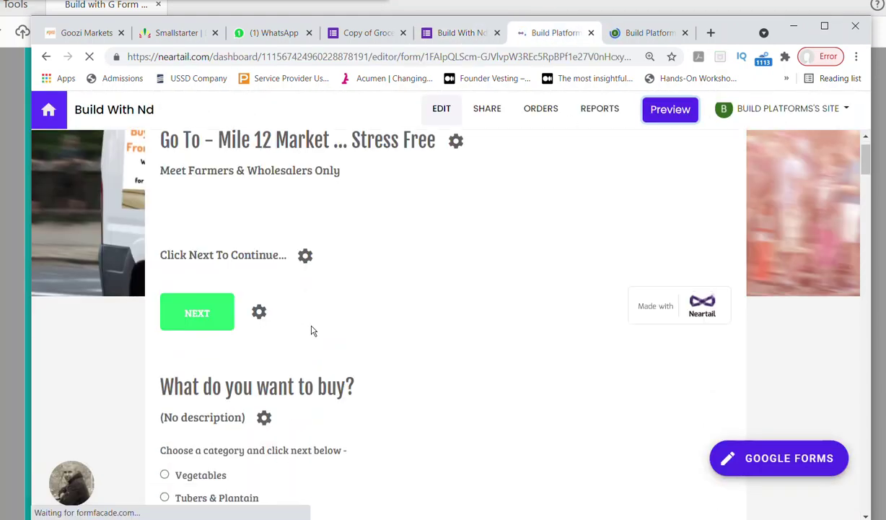
pyautogui.scroll(8, 310, 330)
pyautogui.scroll(3, 311, 330)
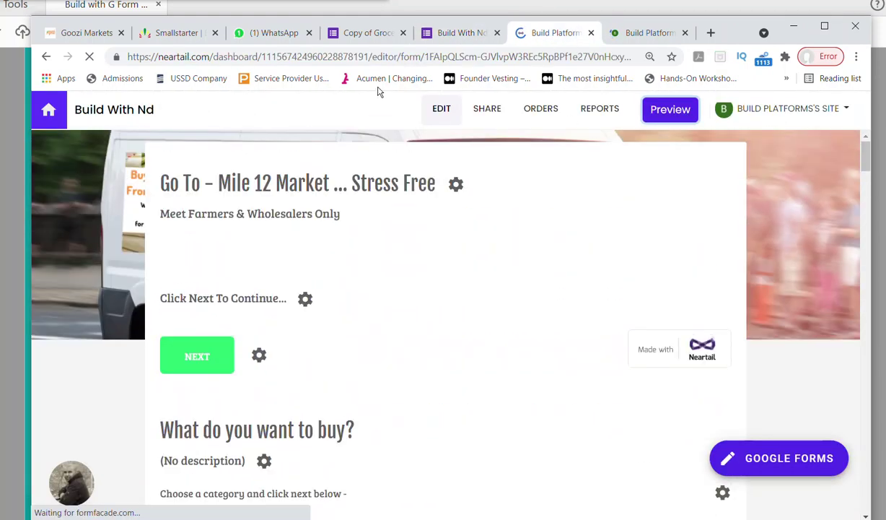
pyautogui.click(461, 33)
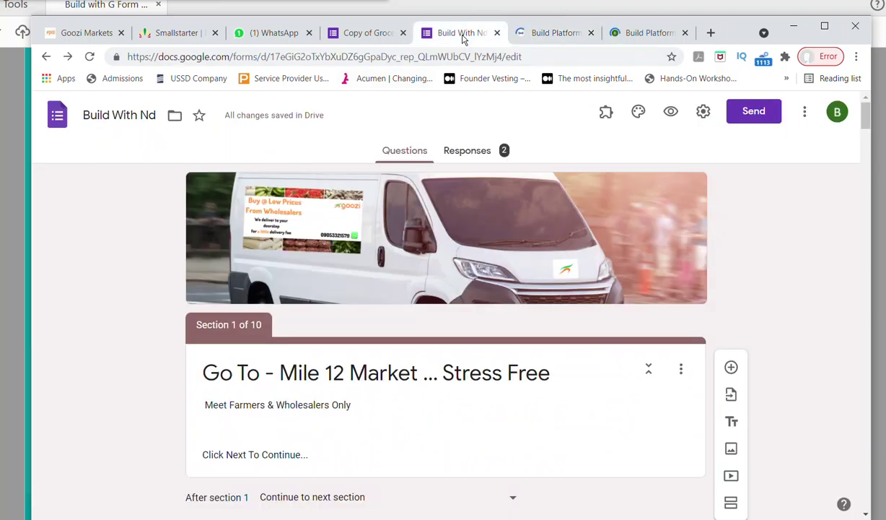
pyautogui.click(556, 34)
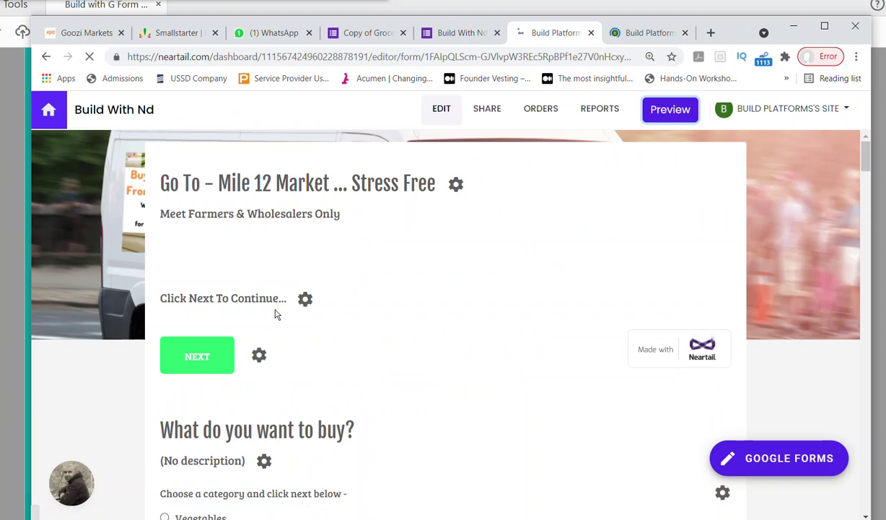
pyautogui.scroll(-3, 274, 314)
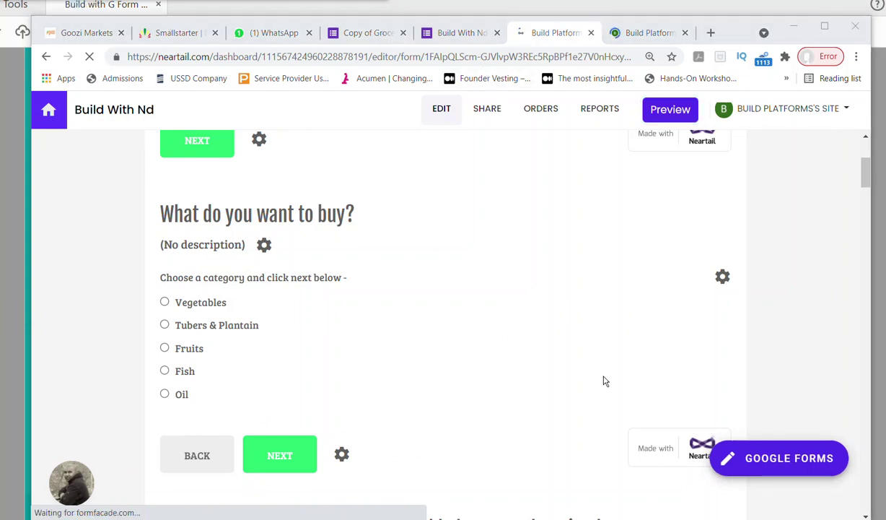
pyautogui.click(794, 460)
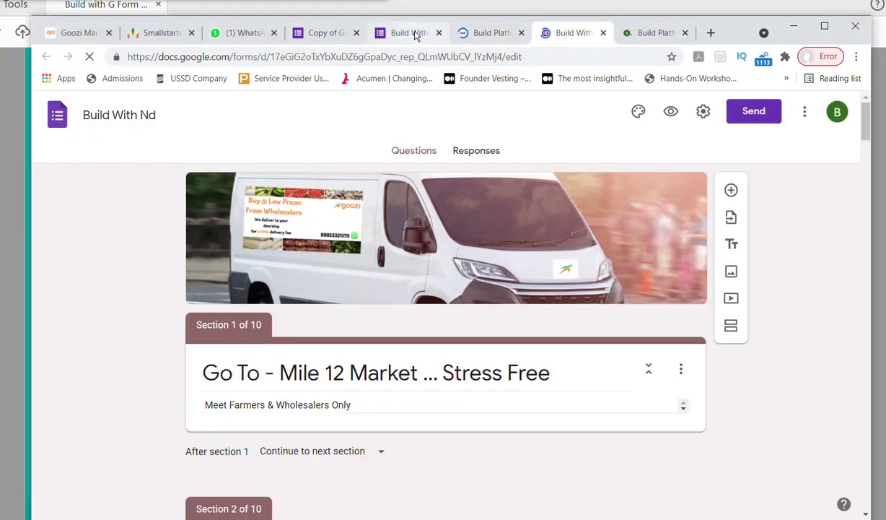
# Step: Scroll through the form's sections, then return to the Using Add-ons slide in Acrobat
pyautogui.scroll(-20, 537, 347)
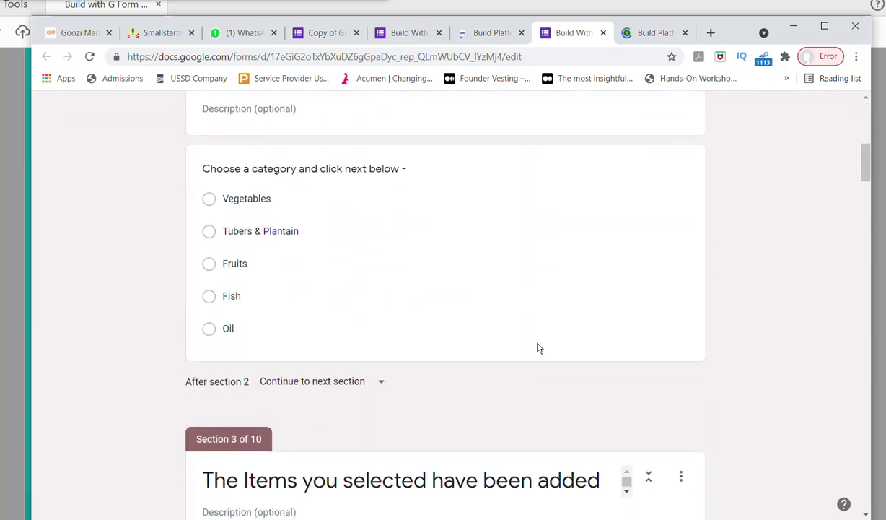
pyautogui.scroll(-15, 537, 348)
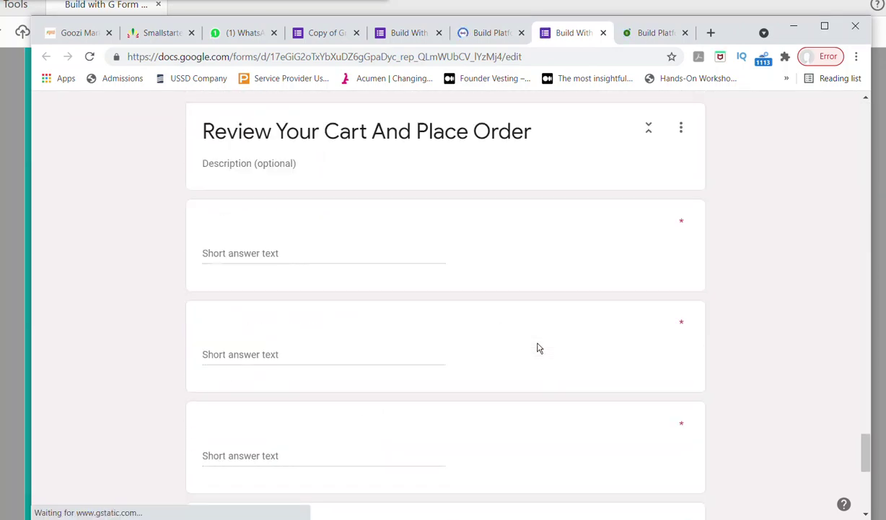
pyautogui.scroll(20, 537, 347)
pyautogui.scroll(20, 537, 348)
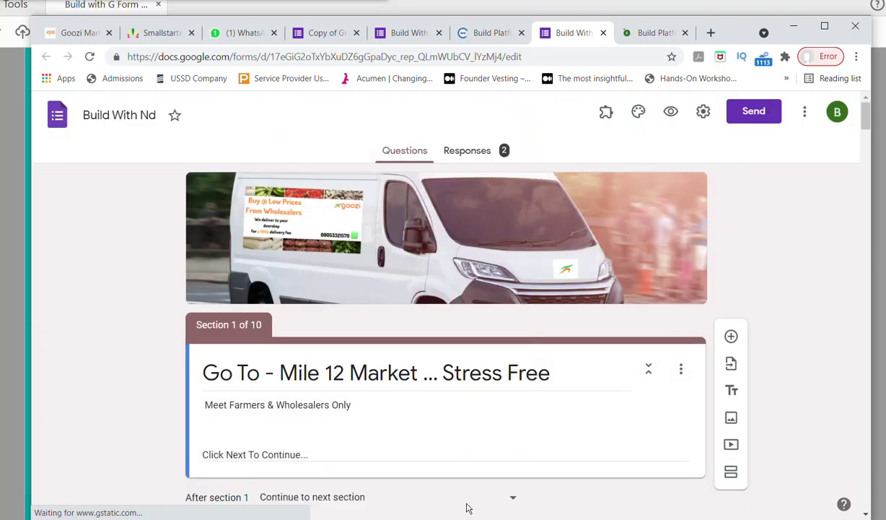
pyautogui.moveTo(229, 519)
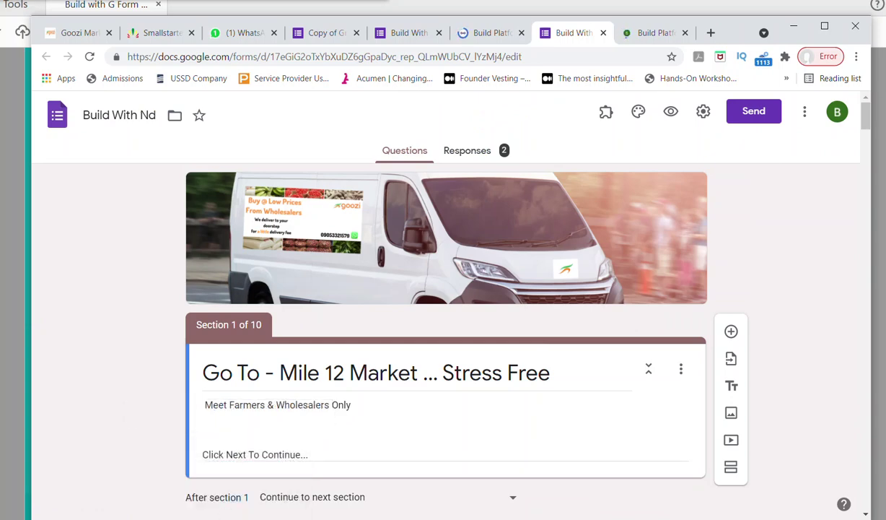
pyautogui.click(225, 493)
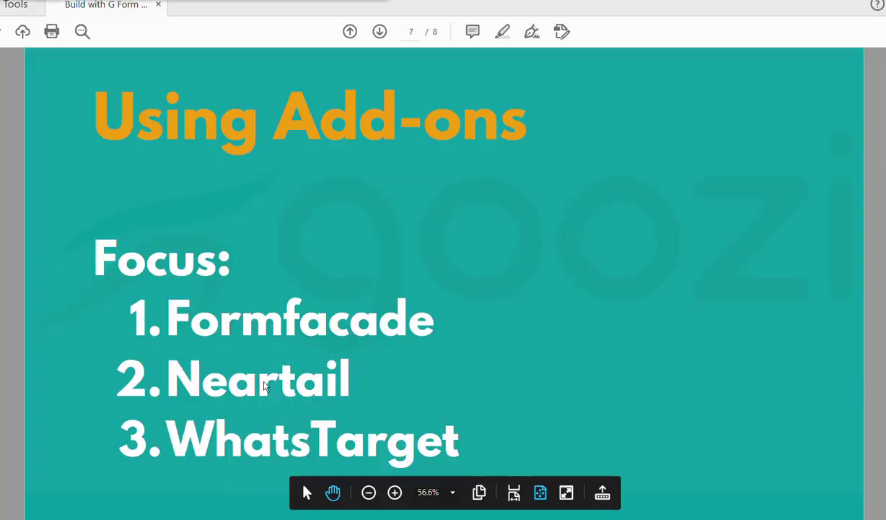